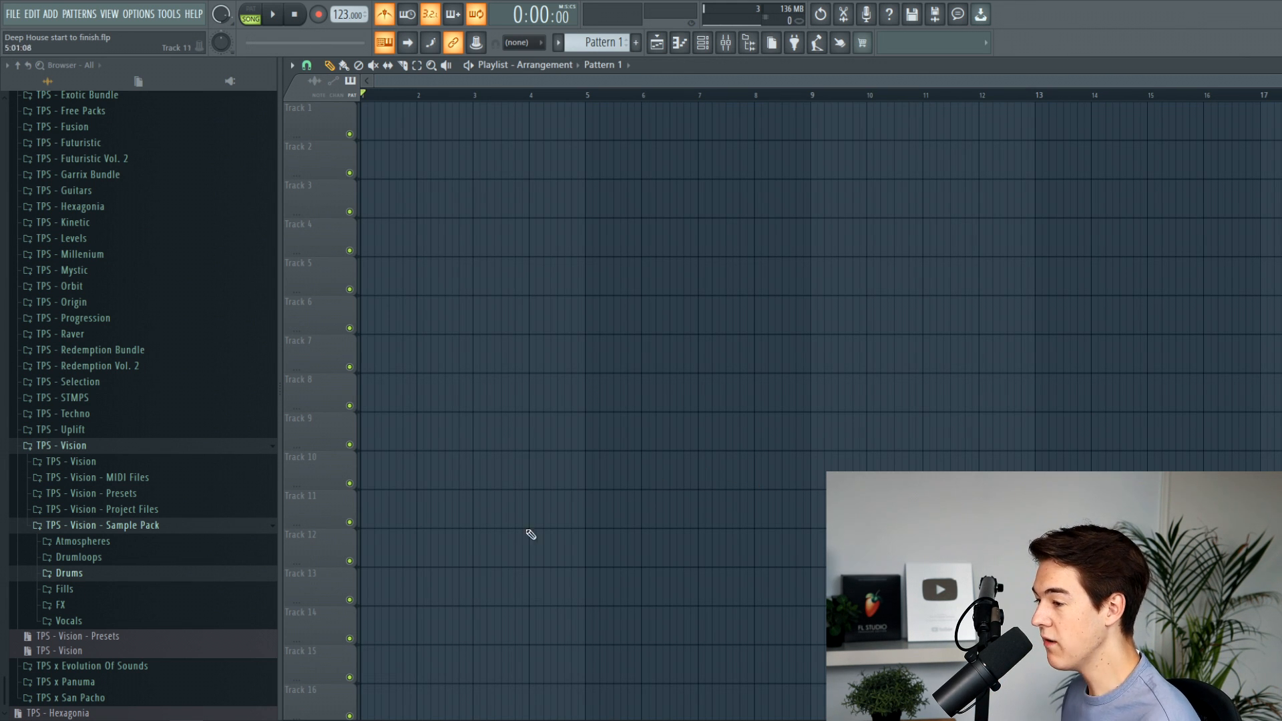
# Audition the vocal samples in the Hooks folder of the TPS - Vision sample pack.
pyautogui.click(181, 624)
pyautogui.click(132, 600)
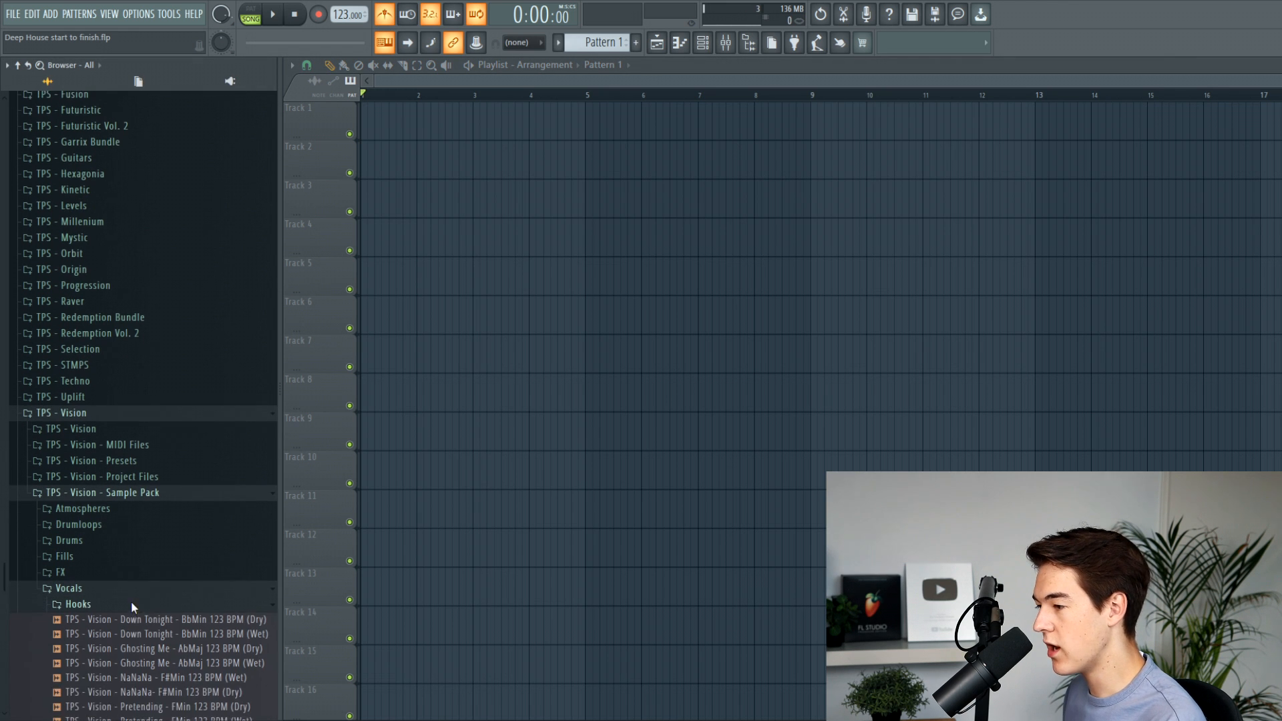
pyautogui.click(166, 476)
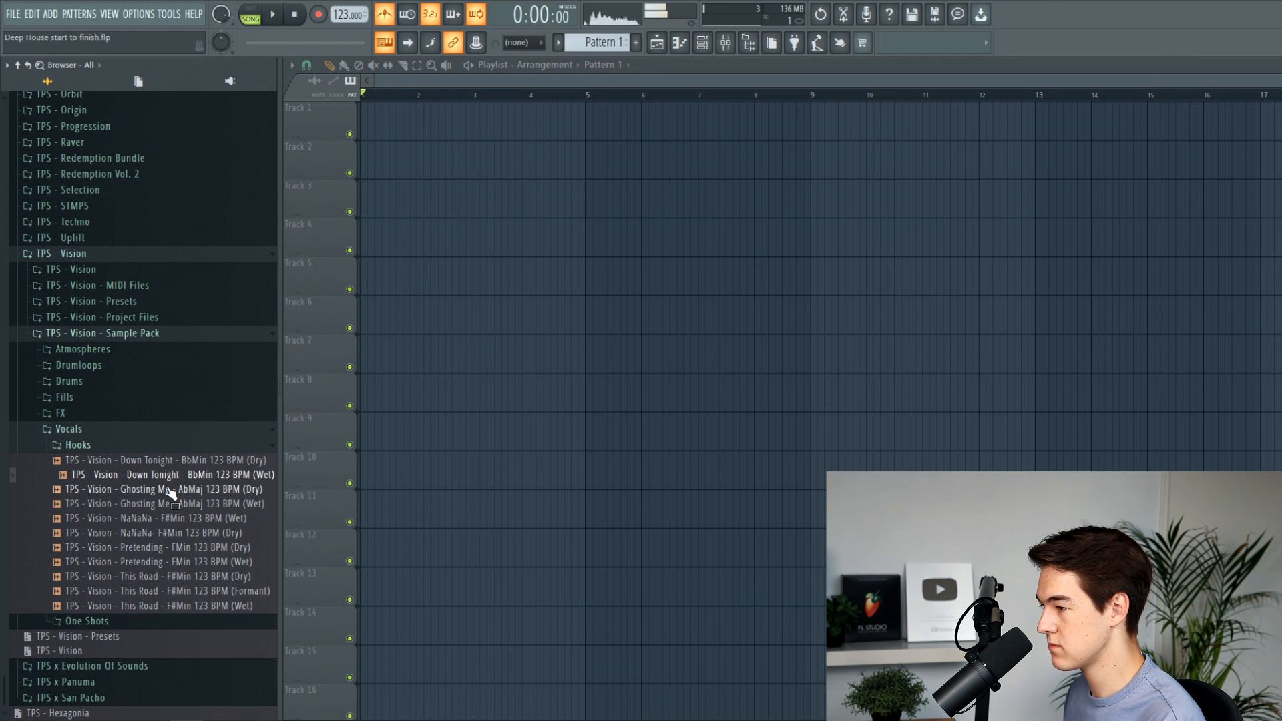
pyautogui.click(173, 506)
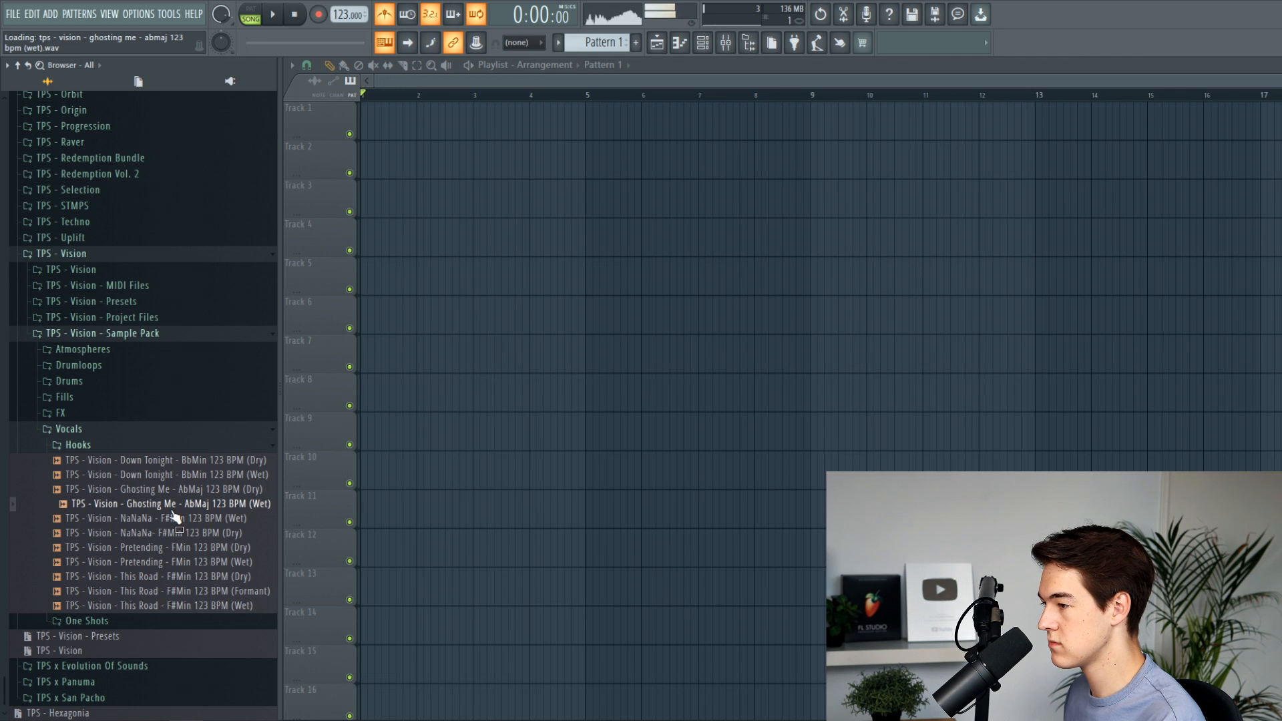
pyautogui.click(179, 534)
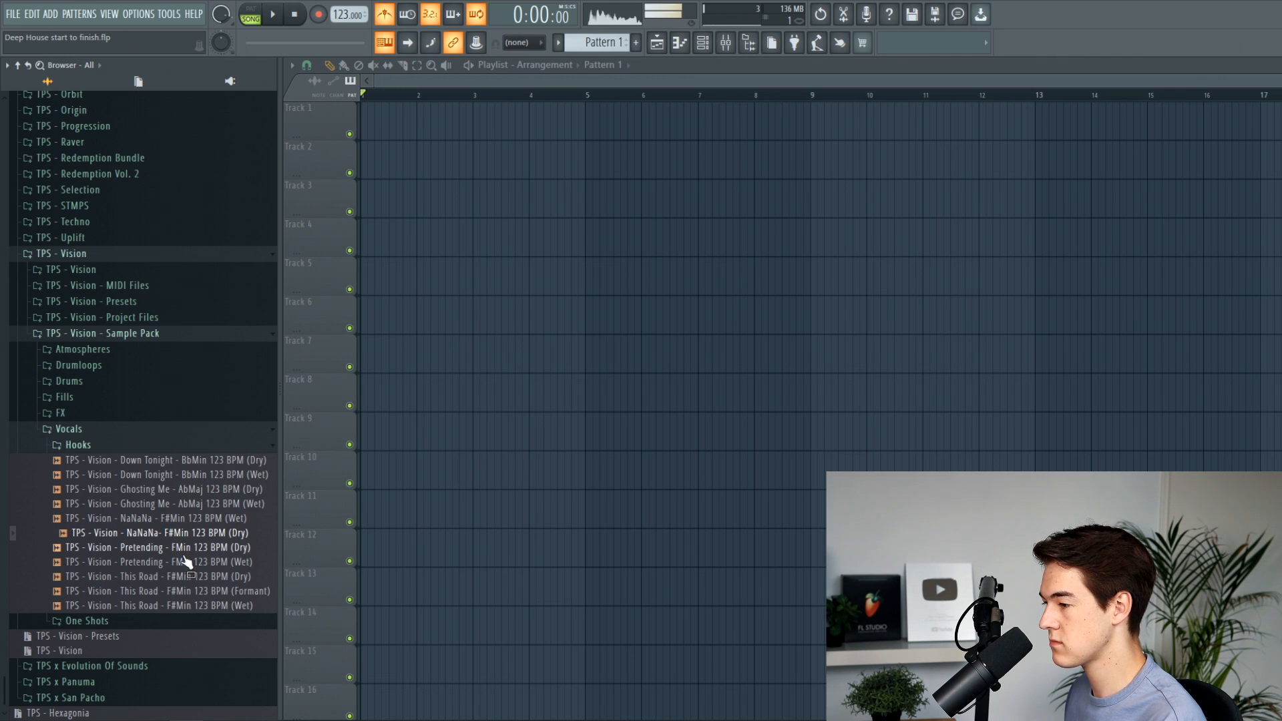
pyautogui.click(199, 565)
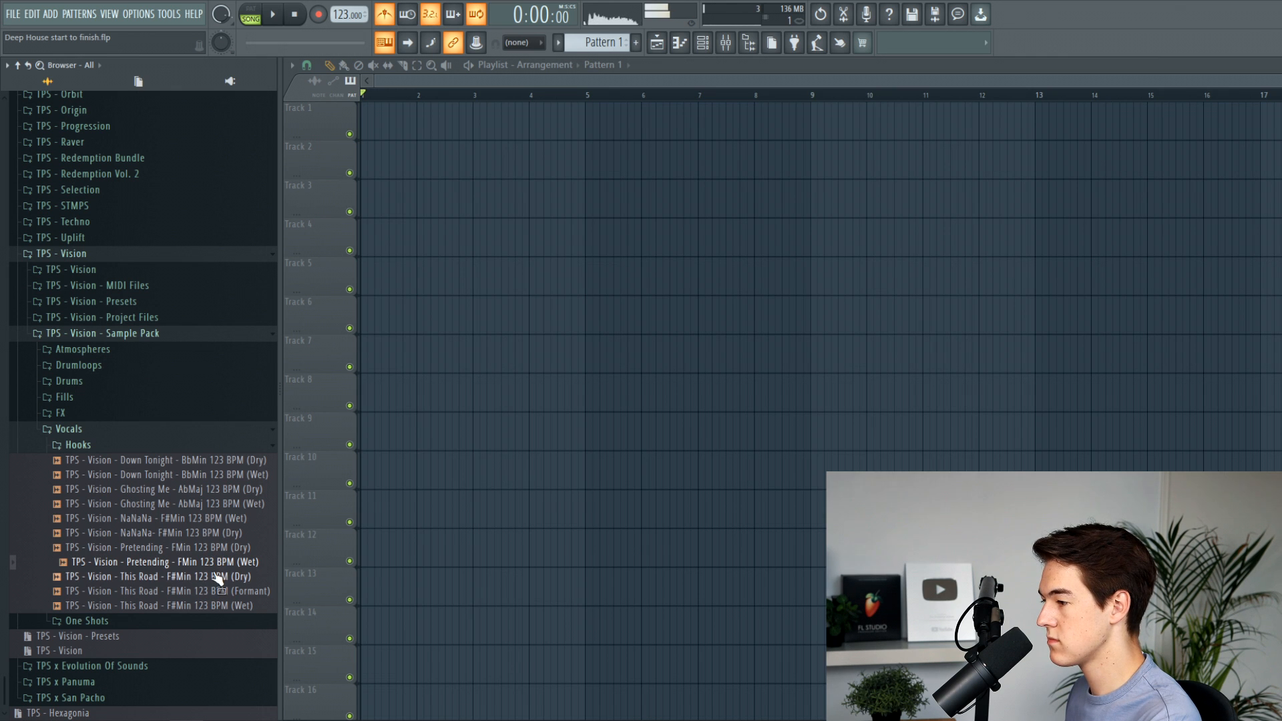
pyautogui.click(217, 591)
pyautogui.click(219, 548)
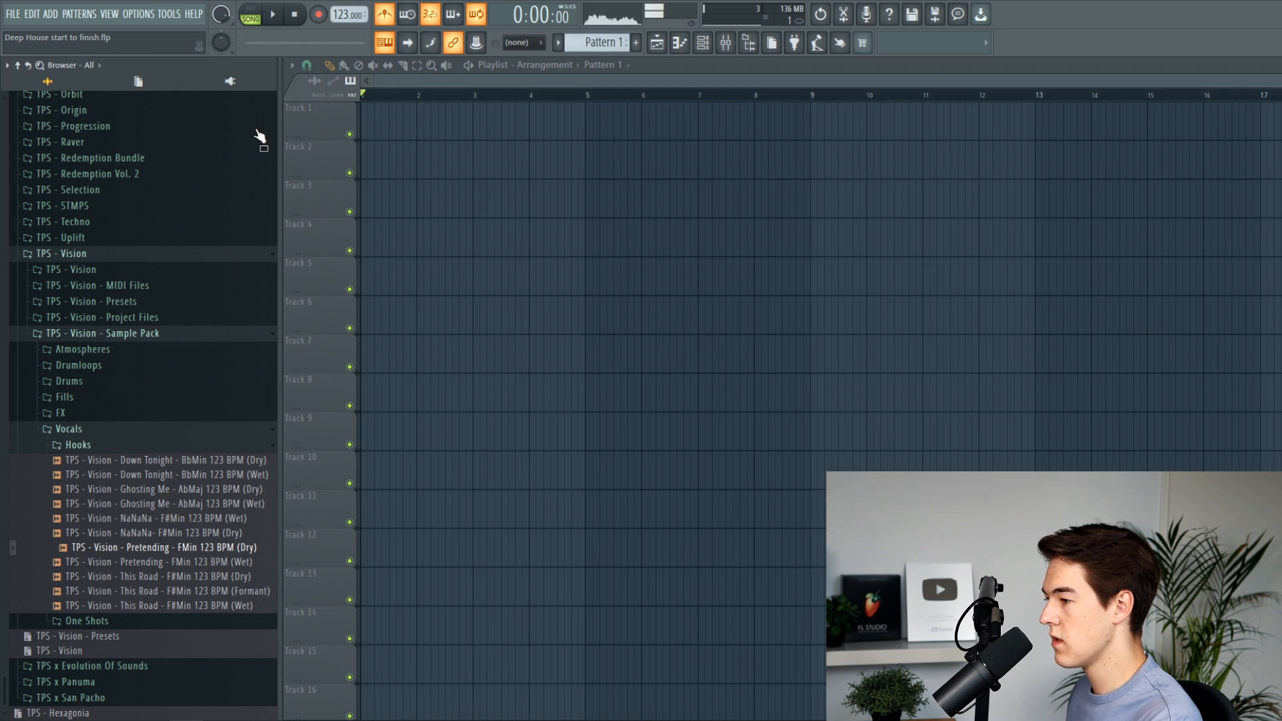
# Place the "TPS - Vision - Pretending - FMin 123 BPM (Dry)" vocal on Track 3, aligned to start at bar 5.
pyautogui.moveTo(191, 554); pyautogui.dragTo(588, 197)
pyautogui.click(590, 99)
pyautogui.scroll(3, 742, 235)
pyautogui.click(494, 96)
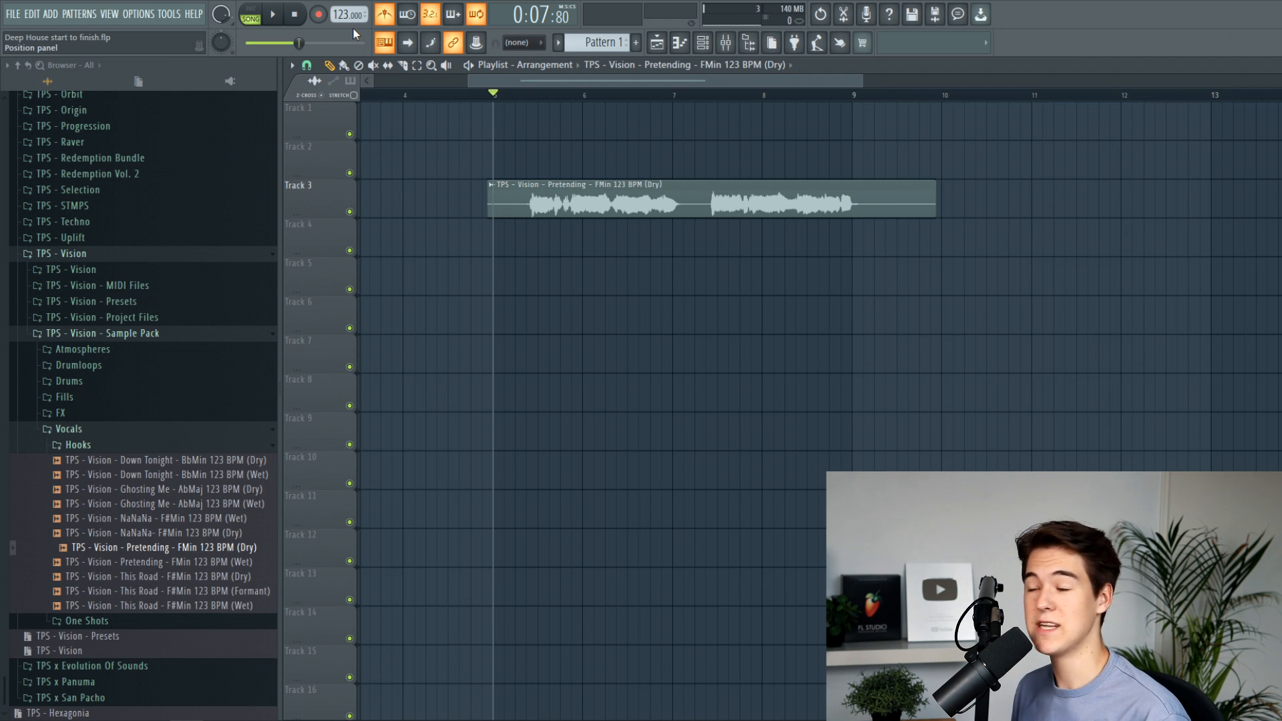
pyautogui.moveTo(536, 193); pyautogui.dragTo(541, 193)
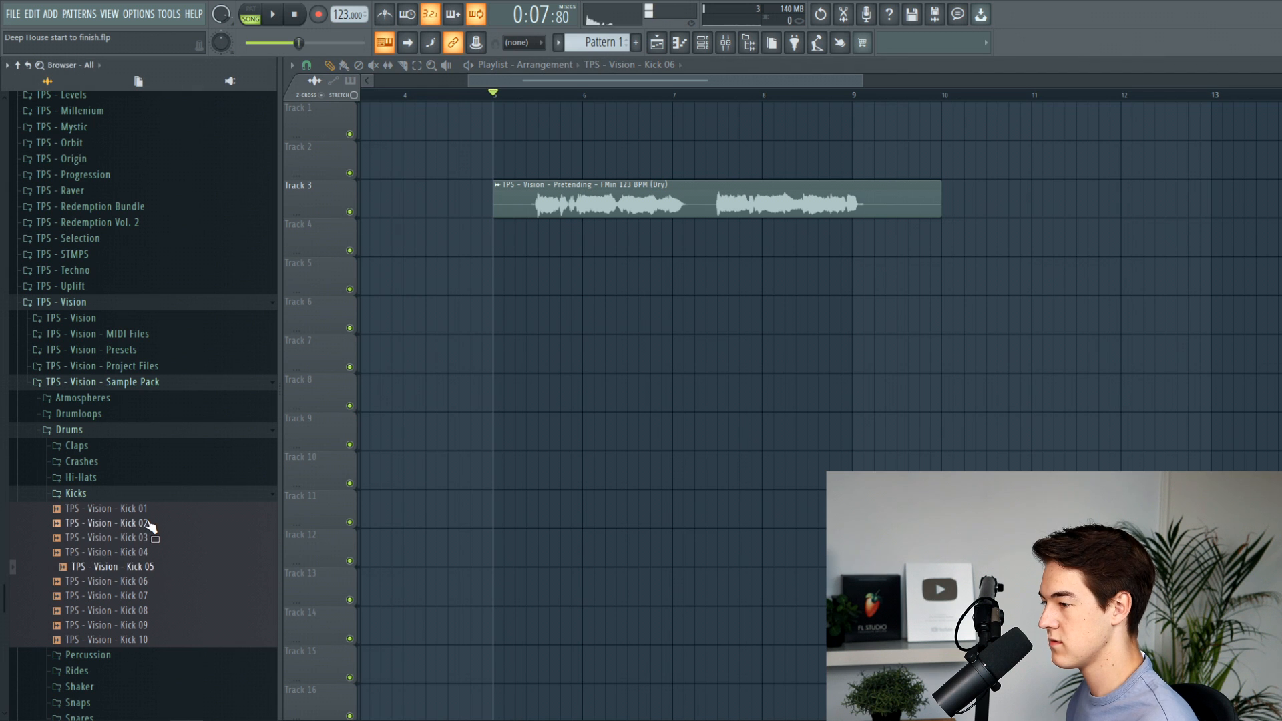
# Audition the TPS - Vision kick samples and place Kick 06 on Track 4 at bar 5.
pyautogui.click(151, 512)
pyautogui.click(158, 538)
pyautogui.click(165, 597)
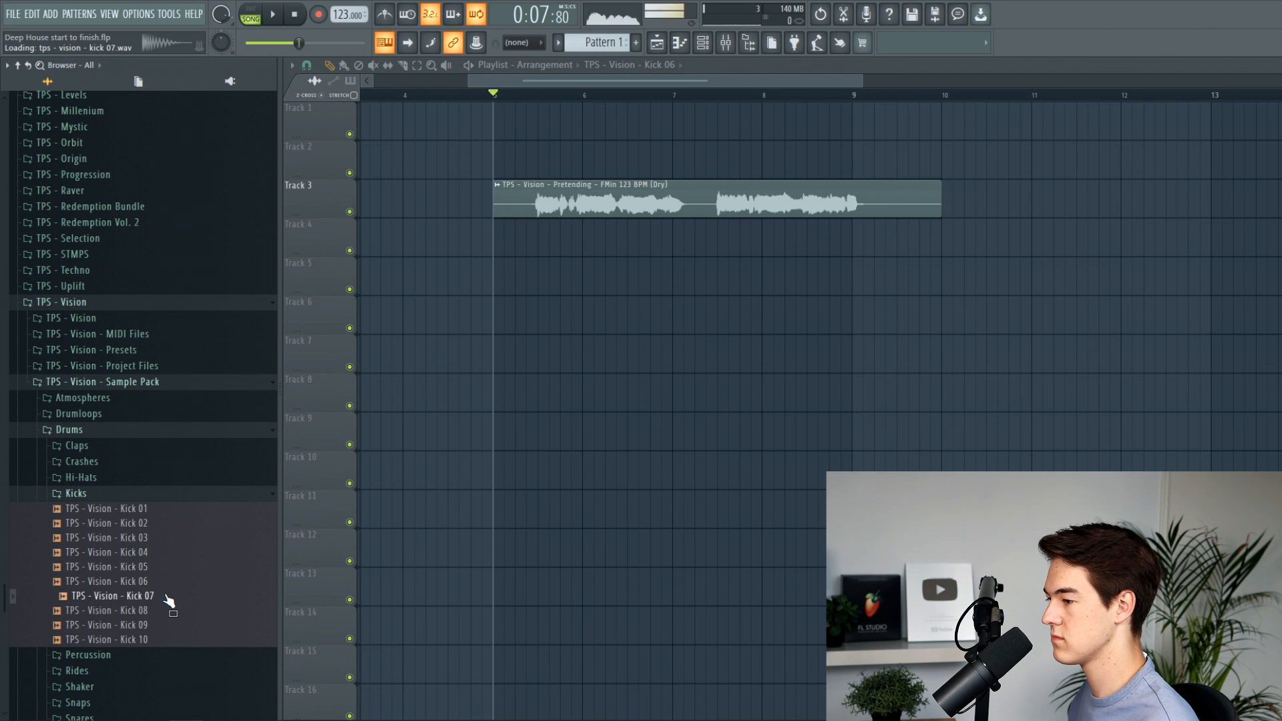
pyautogui.click(167, 541)
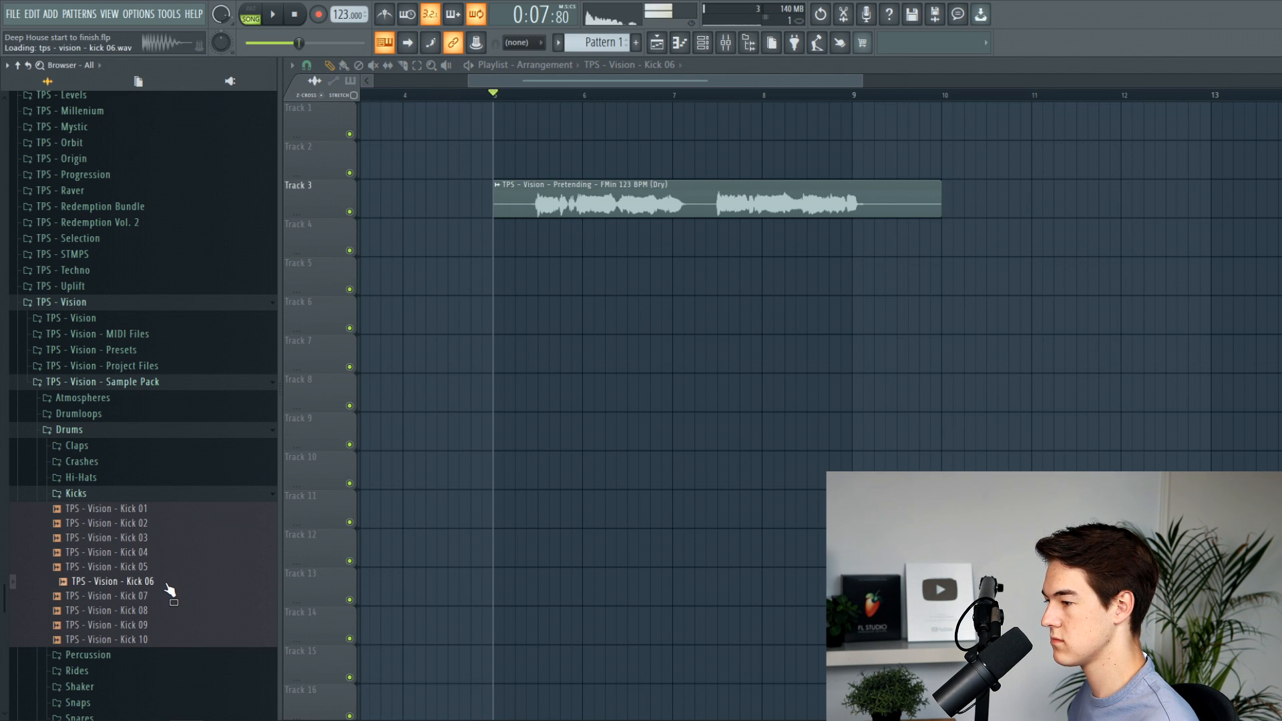
pyautogui.click(167, 571)
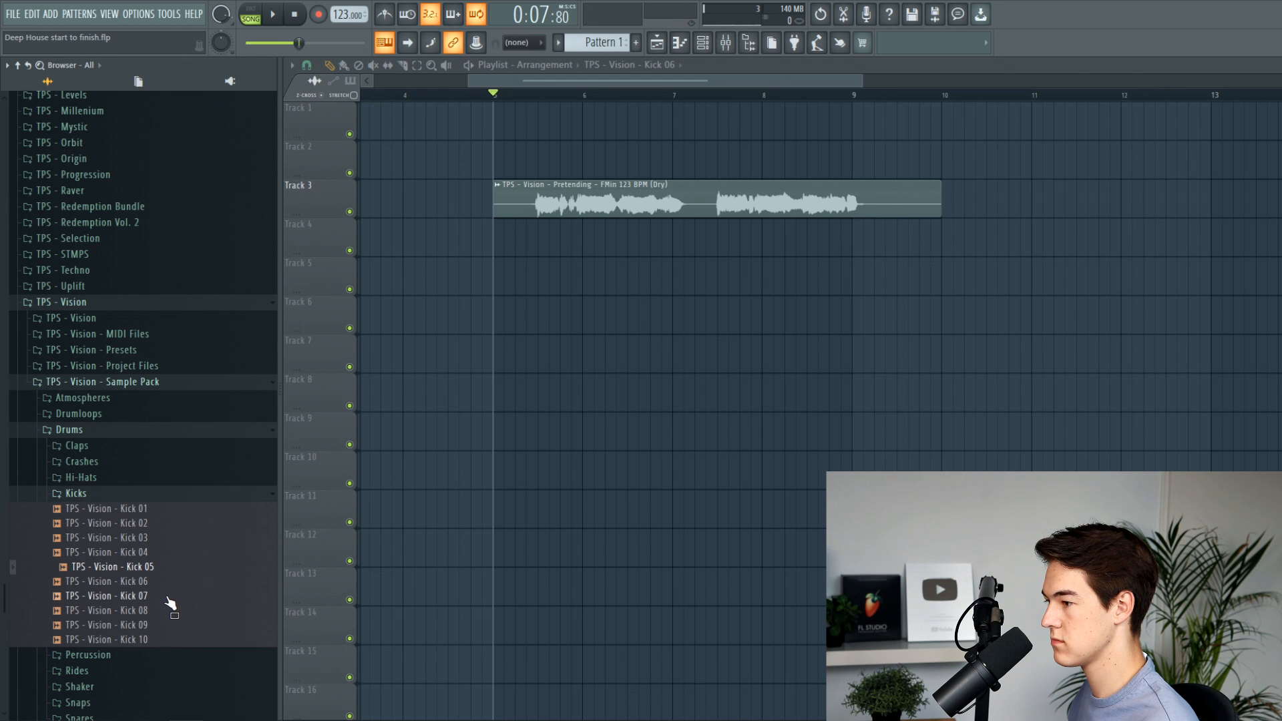
pyautogui.click(164, 582)
pyautogui.moveTo(164, 581); pyautogui.dragTo(358, 461)
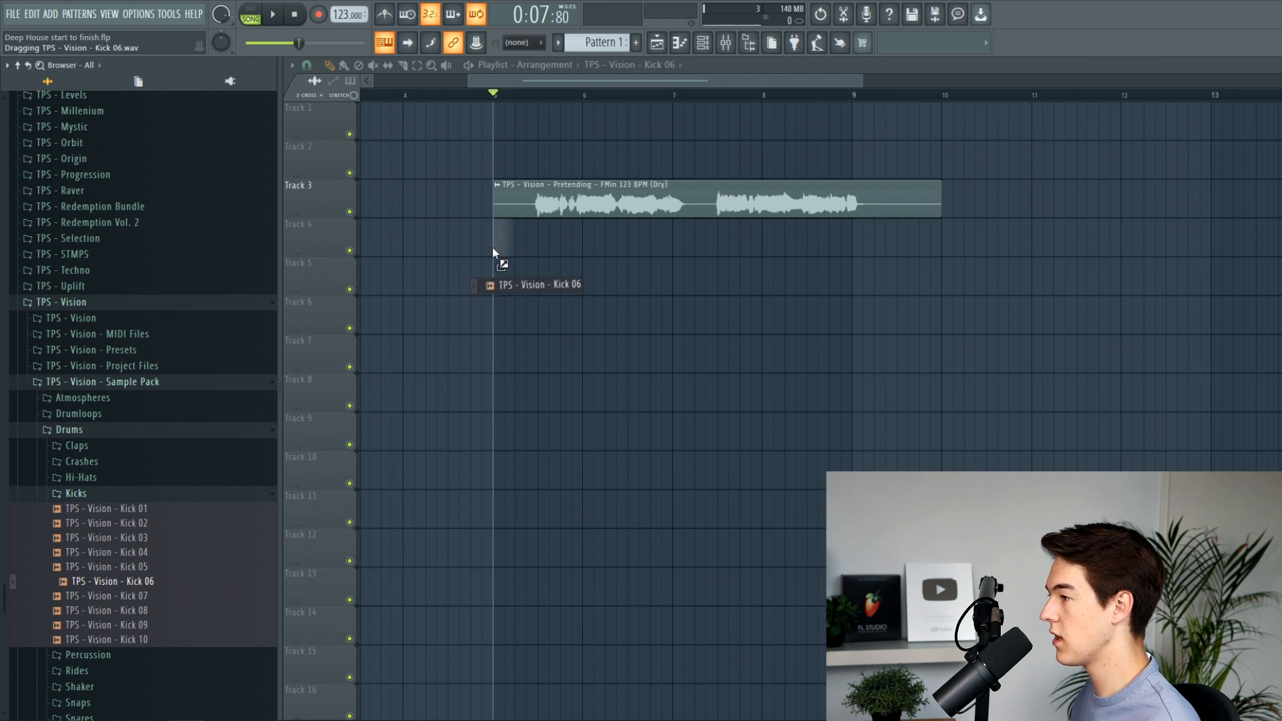
pyautogui.moveTo(495, 249); pyautogui.dragTo(497, 249)
pyautogui.scroll(5, 498, 253)
# Play the kick with the vocal and check the volume in the kick's channel settings.
pyautogui.press('space')
pyautogui.press('space')
pyautogui.doubleClick(524, 242)
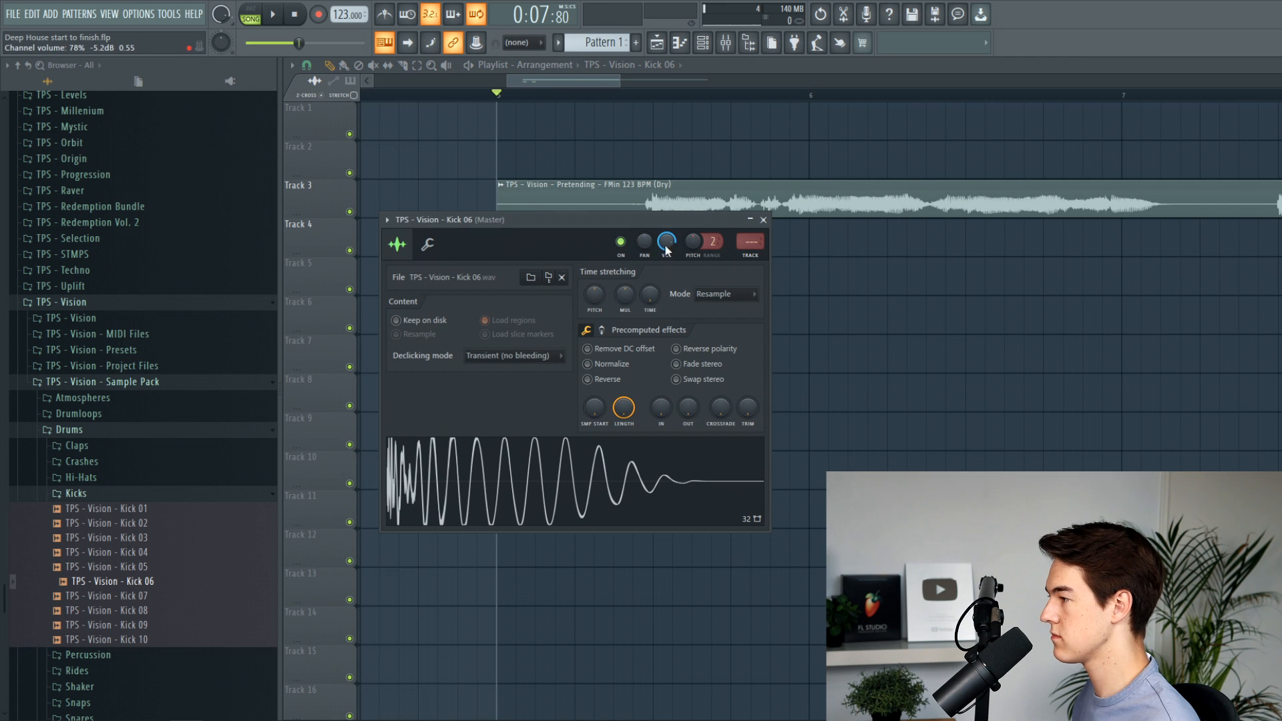
pyautogui.press('space')
pyautogui.click(763, 220)
# Repeat the kick on every beat of Track 4 from bar 5 into bar 6 and play it back.
pyautogui.click(670, 240)
pyautogui.moveTo(677, 240); pyautogui.dragTo(748, 242)
pyautogui.press('space')
pyautogui.hotkey('ctrl', 'd')
pyautogui.press('space')
pyautogui.press('space')
# Lower the channel volume of the Pretending vocal clip slightly.
pyautogui.doubleClick(625, 200)
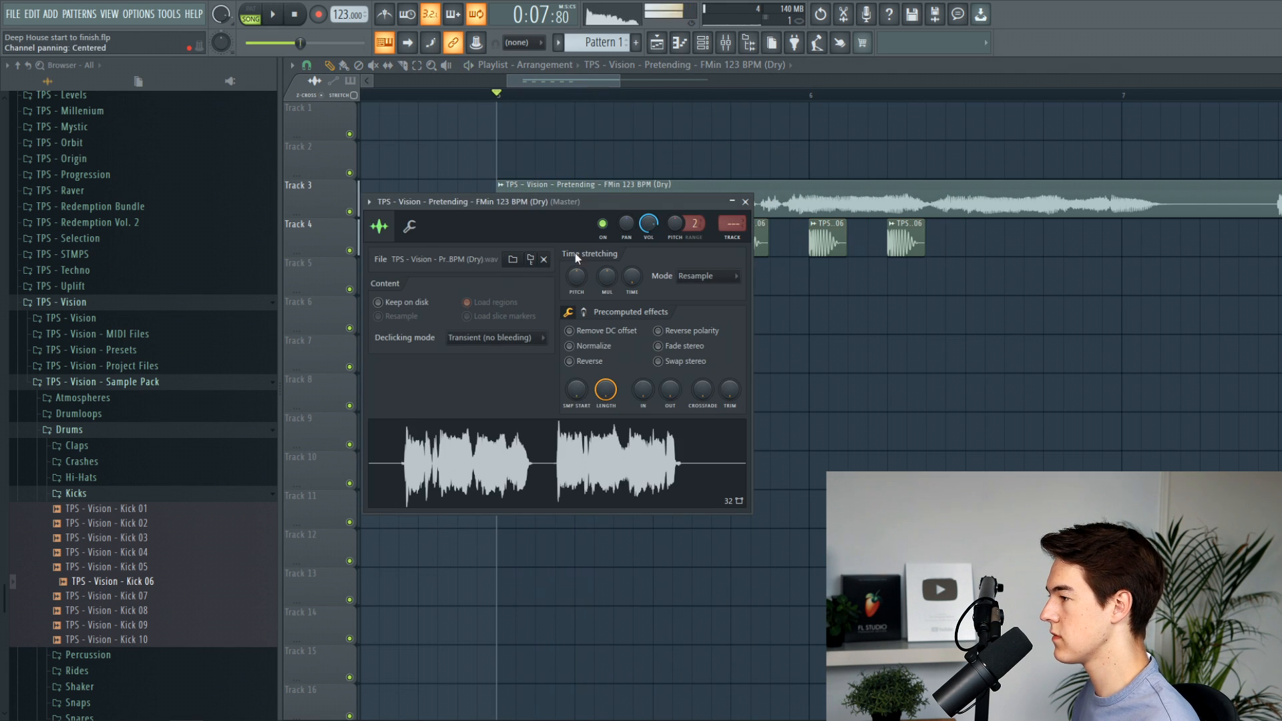
pyautogui.moveTo(649, 223); pyautogui.dragTo(648, 235)
pyautogui.click(745, 202)
# Duplicate the kicks on Track 4 to fill every beat up to bar 9, delete the extra ones beyond it, and play the loop.
pyautogui.scroll(-4, 828, 307)
pyautogui.moveTo(768, 248); pyautogui.dragTo(929, 257)
pyautogui.hotkey('ctrl', 'd')
pyautogui.rightClick(1111, 253)
pyautogui.rightClick(1070, 251)
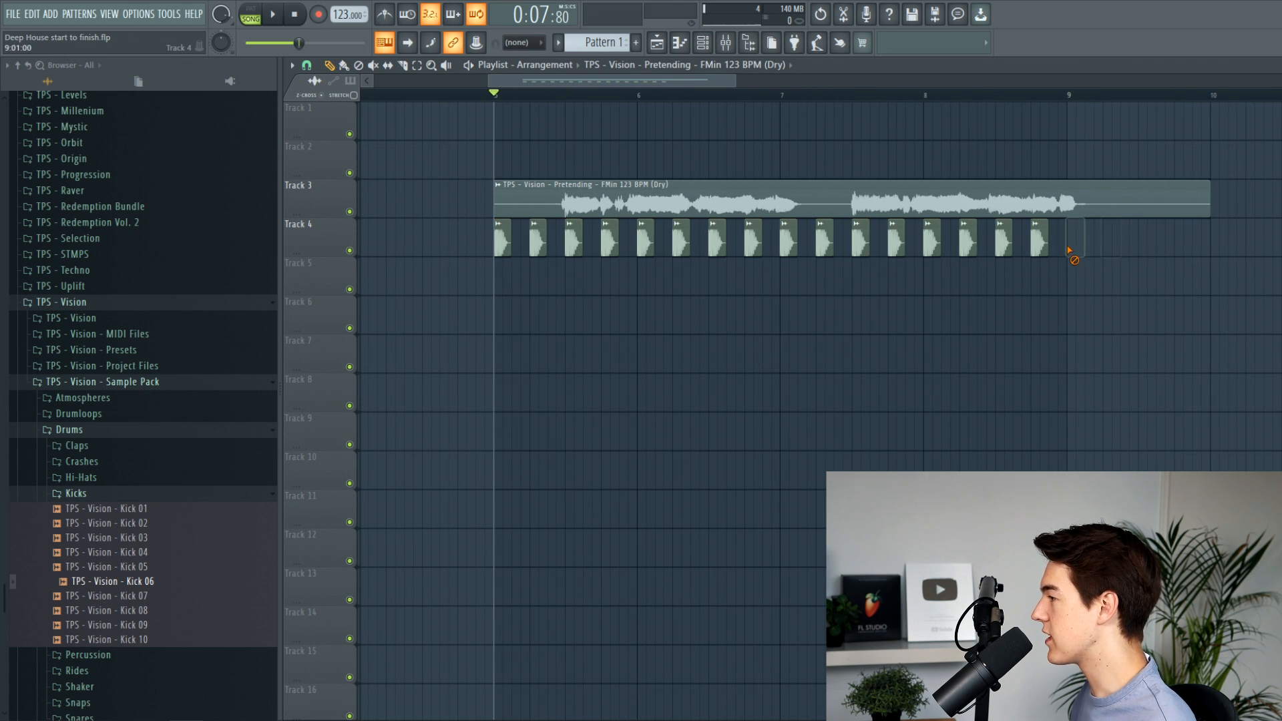
pyautogui.press('space')
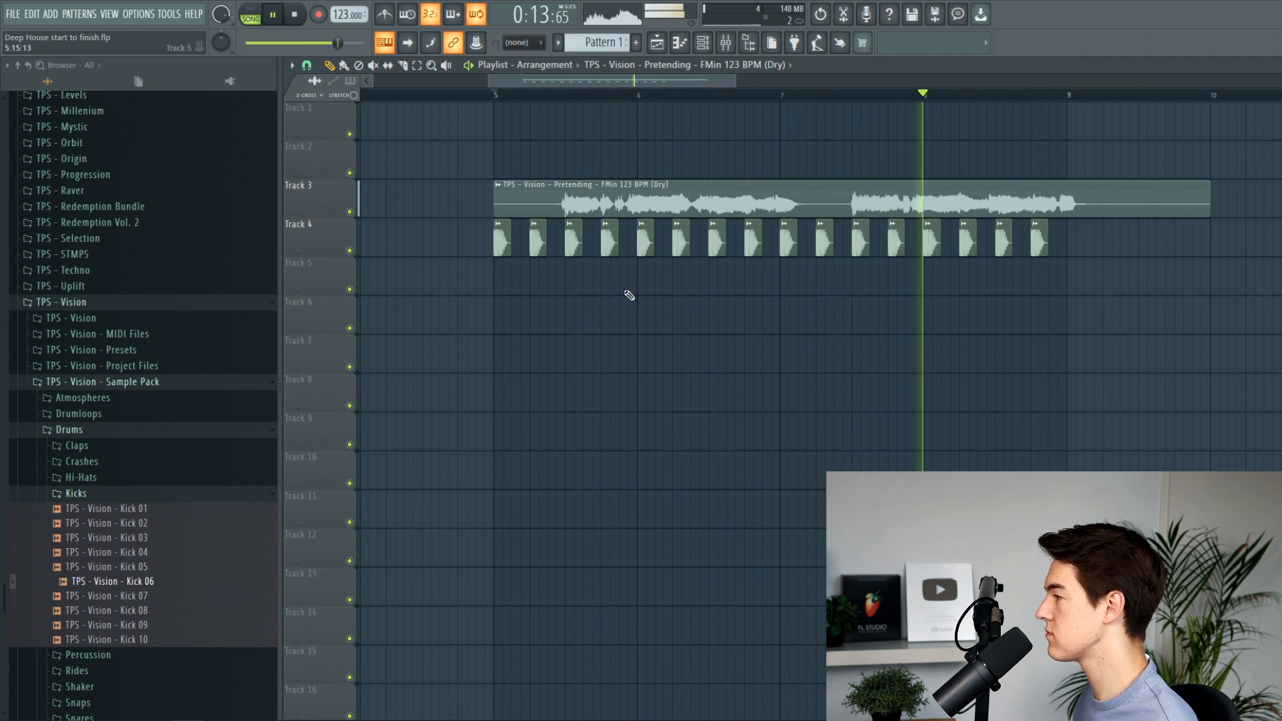
pyautogui.press('space')
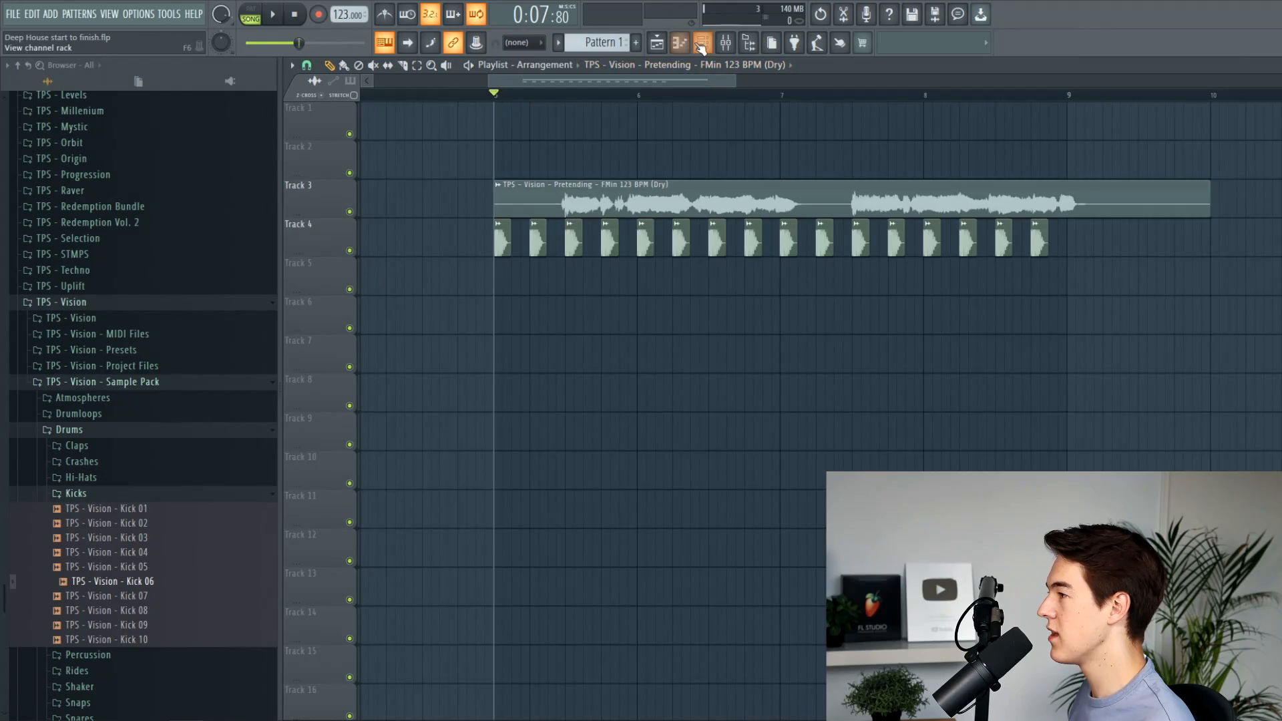
# Replace the Sampler channel in the channel rack with Serum.
pyautogui.press('F6')
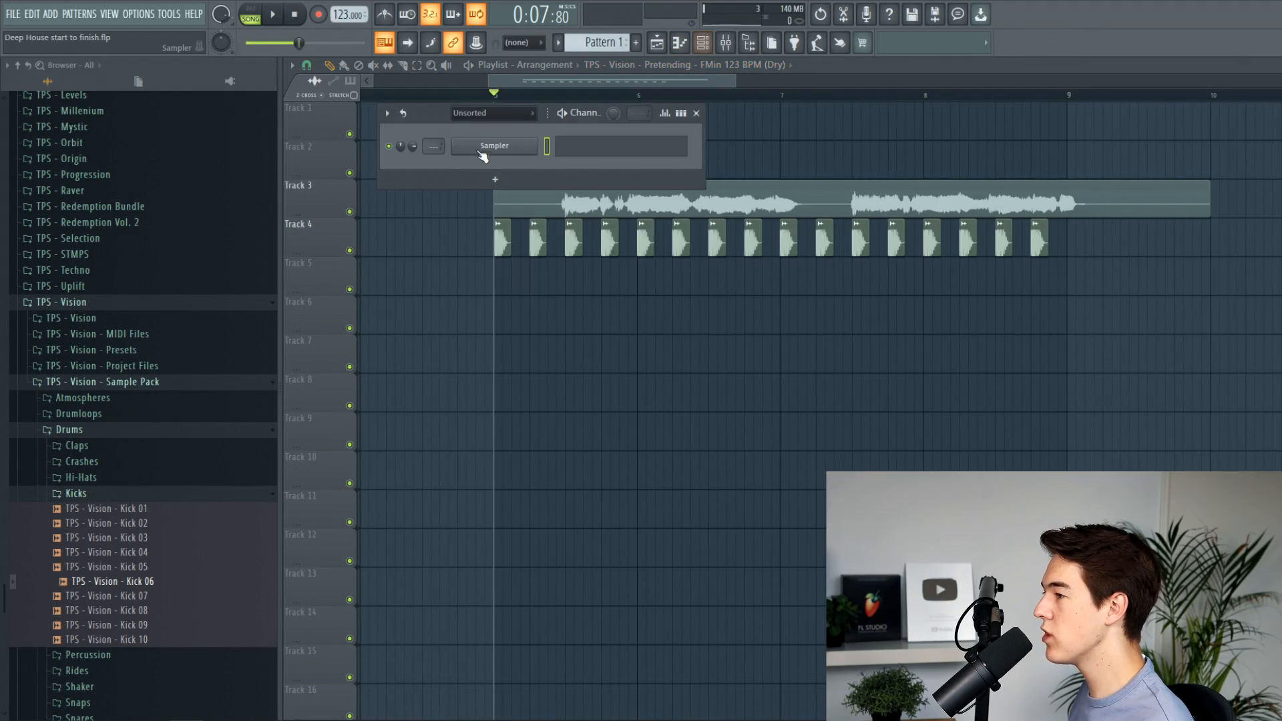
pyautogui.rightClick(485, 151)
pyautogui.click(828, 168)
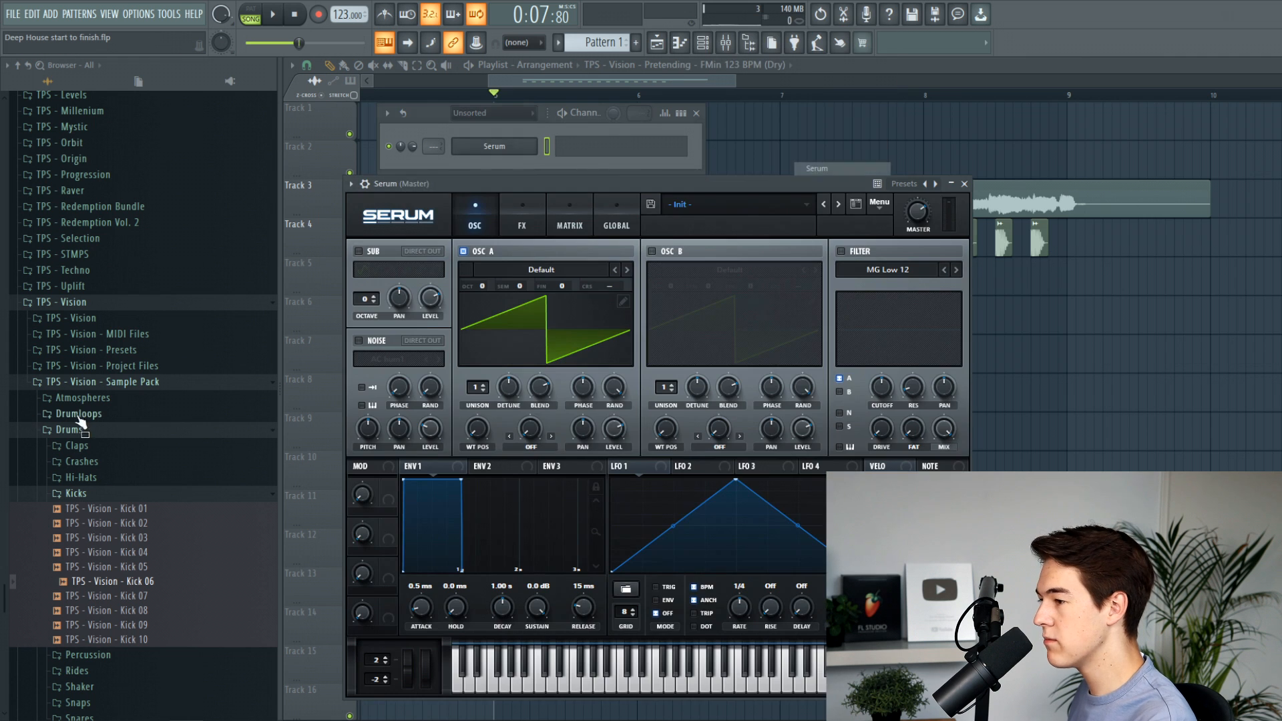
# Load the BS - Depth preset from the TPS - Vision user presets in Serum.
pyautogui.click(110, 352)
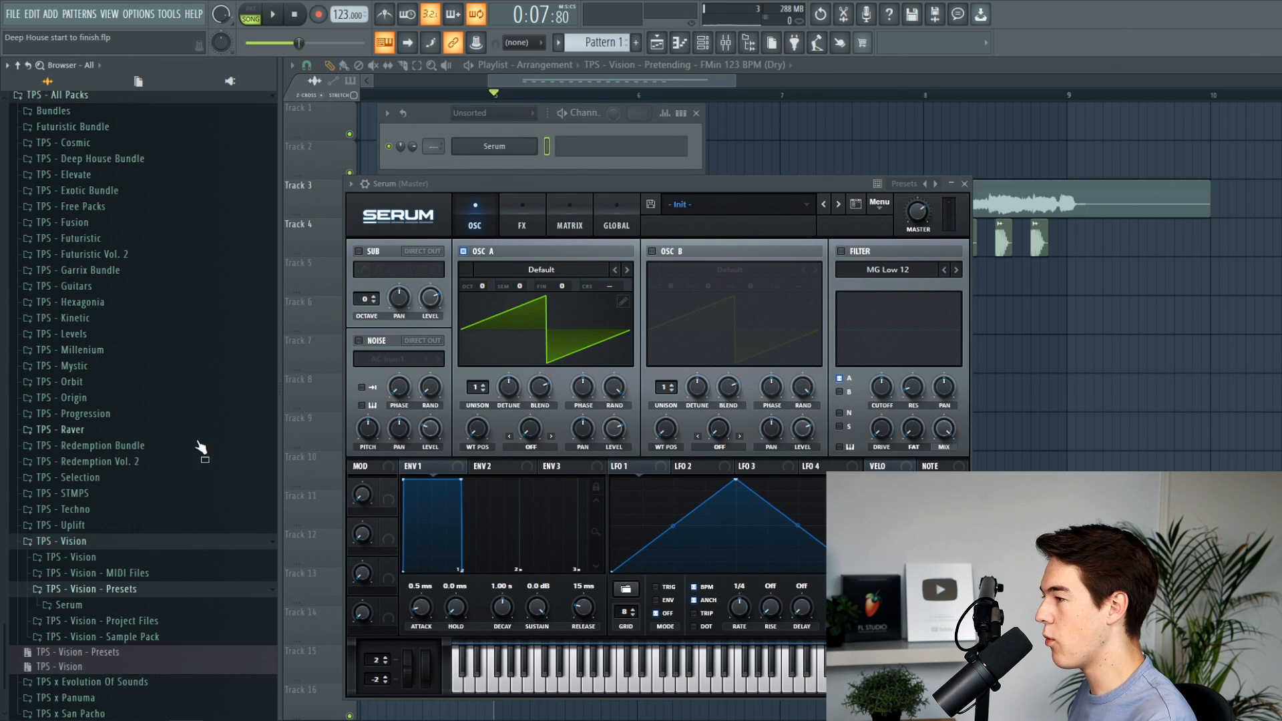
pyautogui.click(738, 205)
pyautogui.moveTo(699, 358)
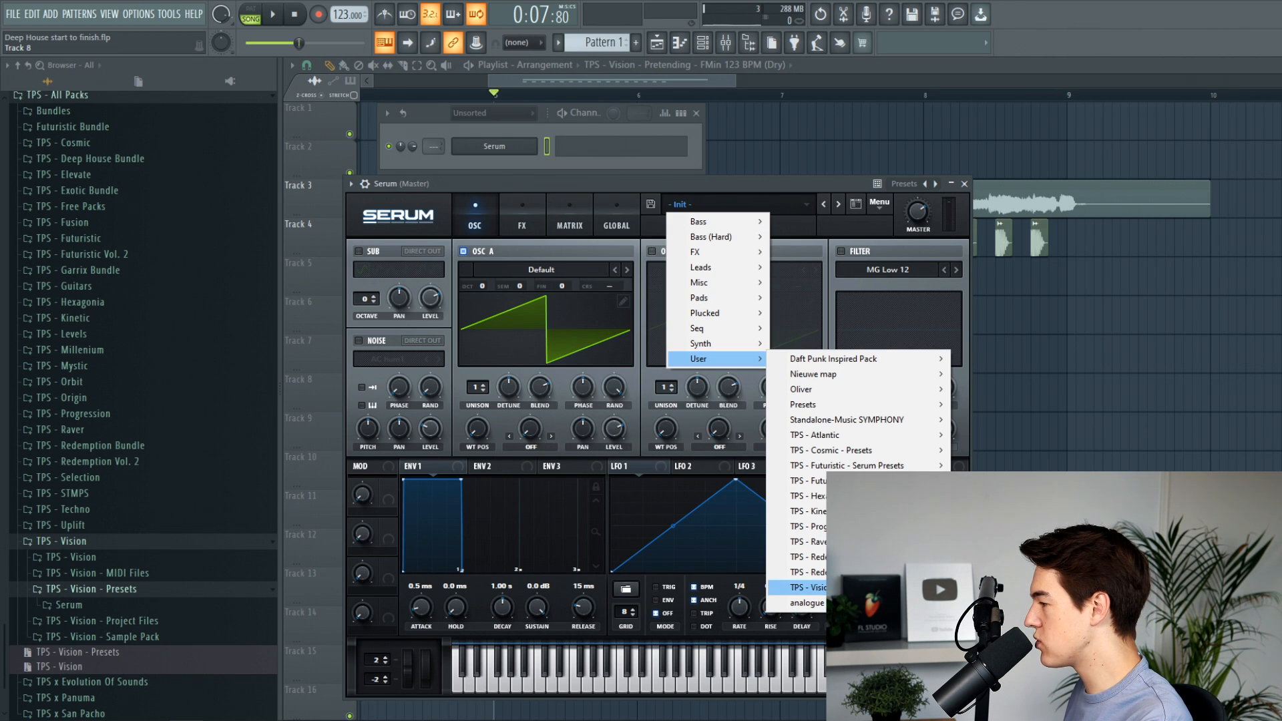
pyautogui.click(788, 240)
pyautogui.moveTo(642, 193); pyautogui.dragTo(652, 127)
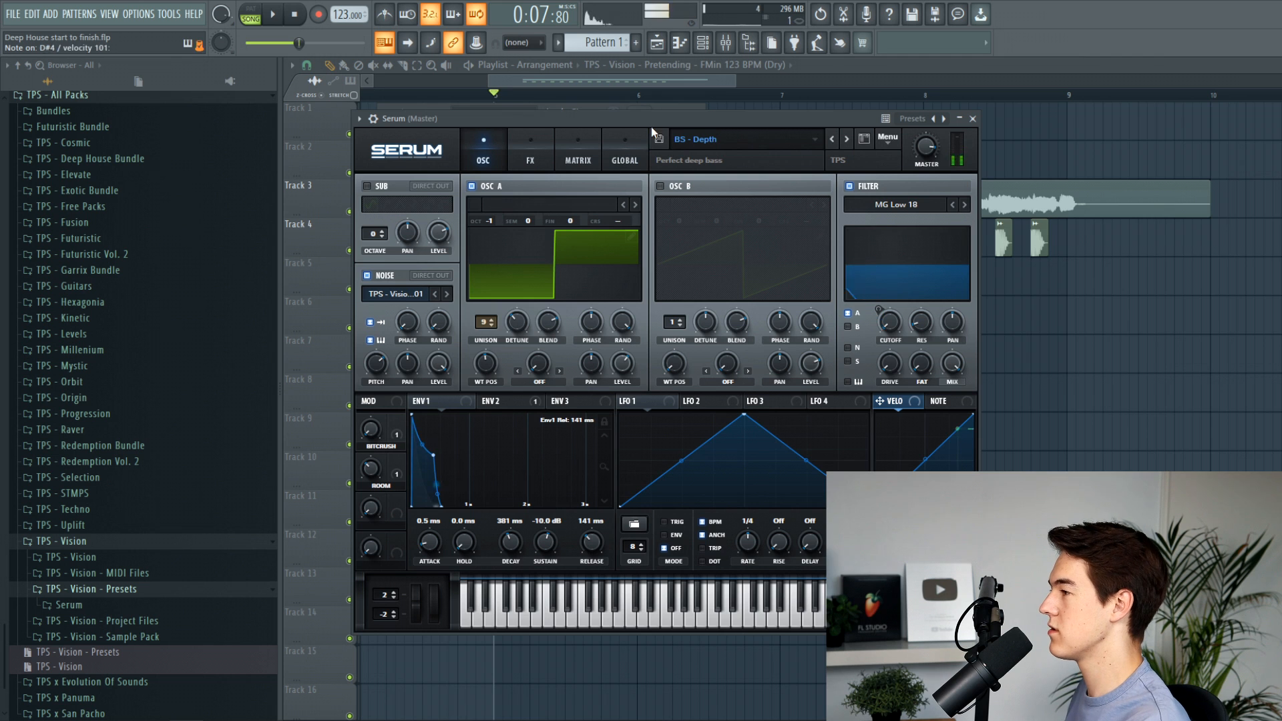
# Audition other Serum bass presets, including BS - Donk Sub and BS - Fish It, and return to BS - Depth.
pyautogui.click(836, 135)
pyautogui.click(843, 138)
pyautogui.click(843, 138)
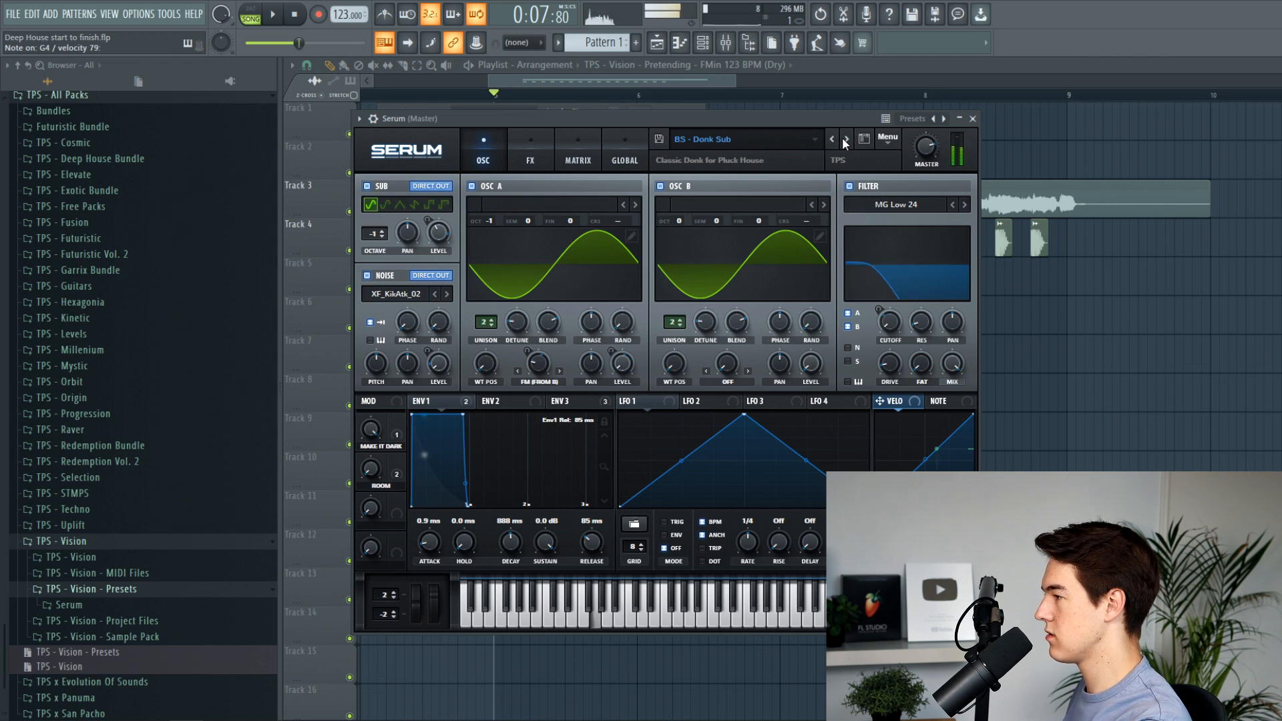
pyautogui.click(843, 138)
pyautogui.click(843, 137)
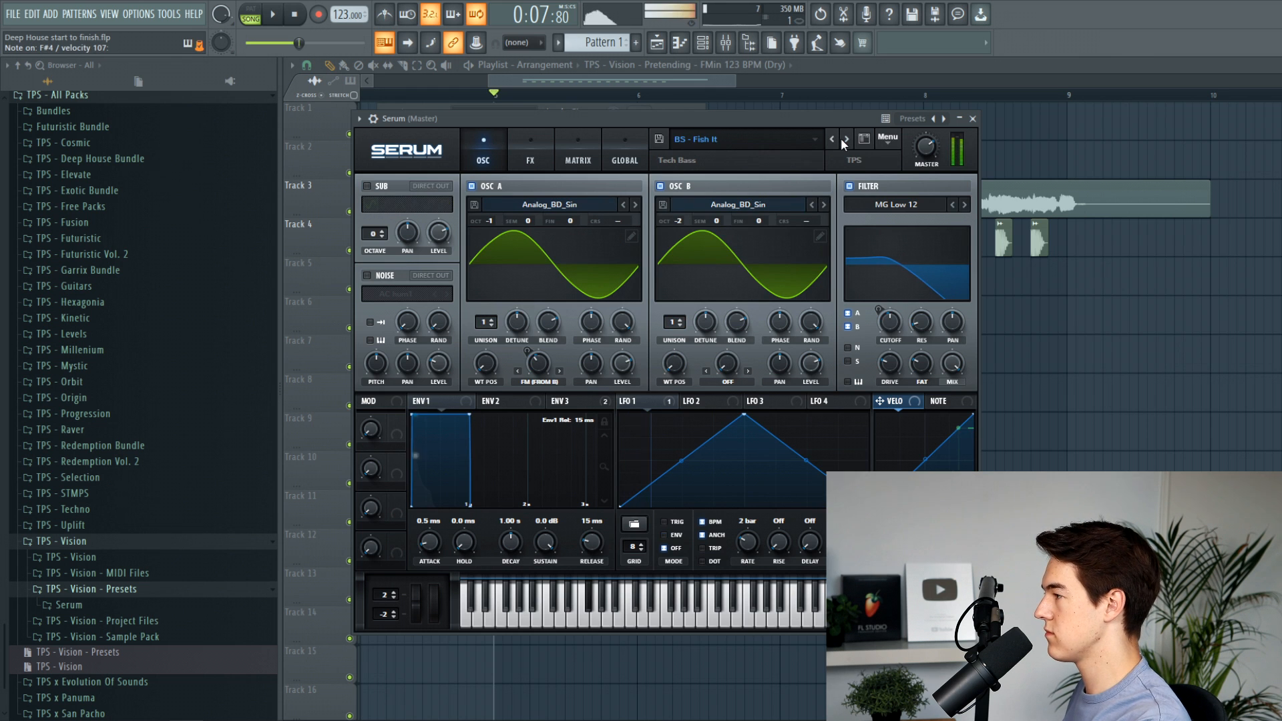
pyautogui.click(815, 139)
pyautogui.click(831, 140)
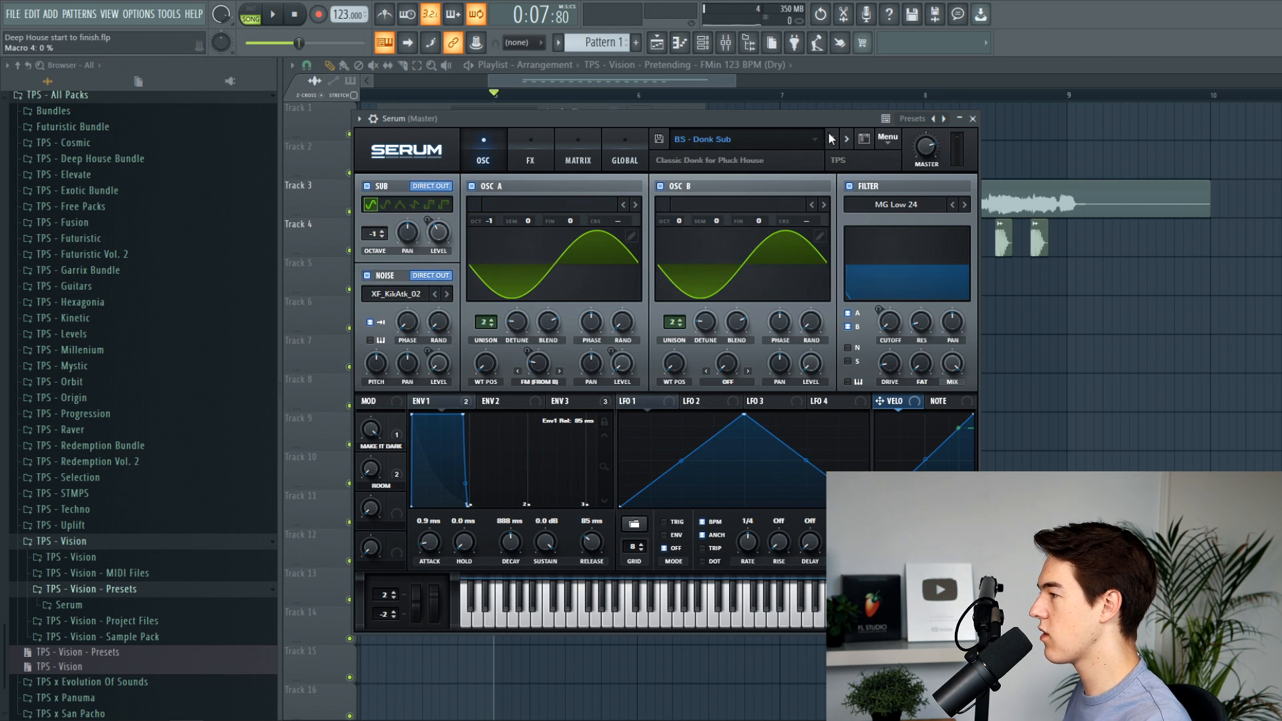
pyautogui.click(831, 140)
pyautogui.click(831, 140)
pyautogui.click(845, 137)
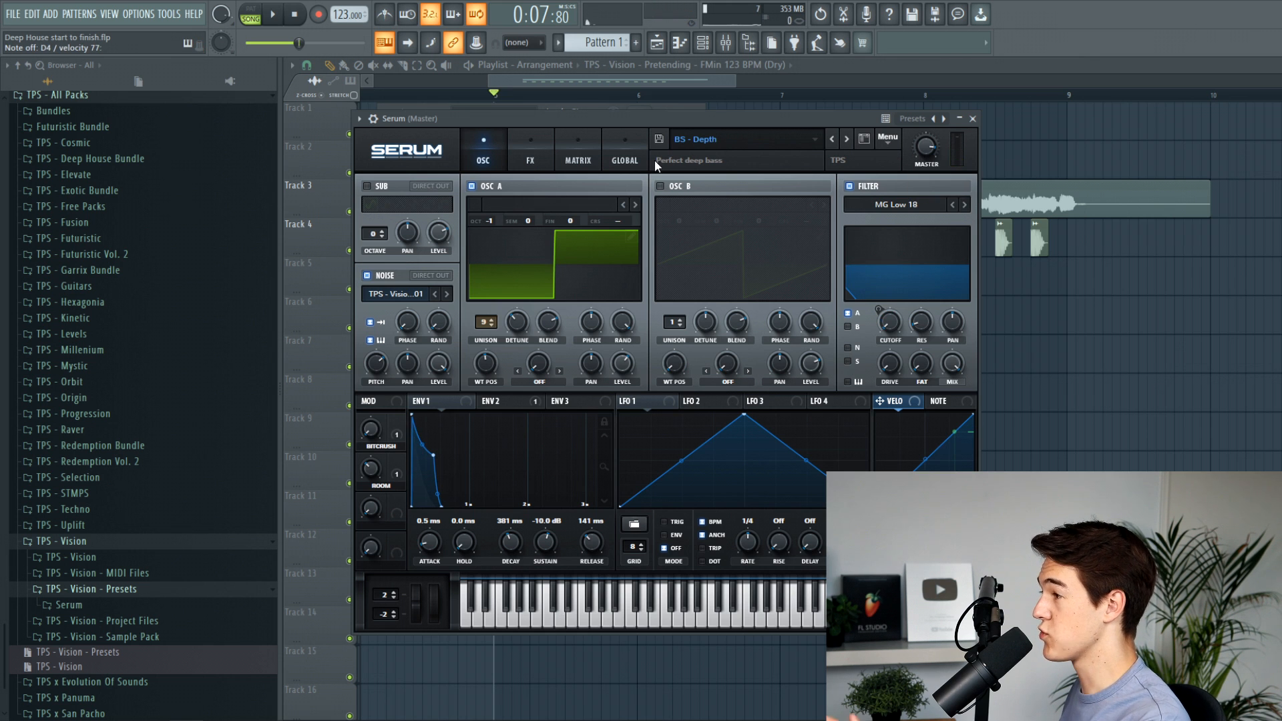
# Open Serum's piano roll and enter six F4 notes, each two steps long, across bar 1.
pyautogui.moveTo(685, 121); pyautogui.dragTo(726, 182)
pyautogui.press('F12')
pyautogui.click(706, 44)
pyautogui.click(586, 143)
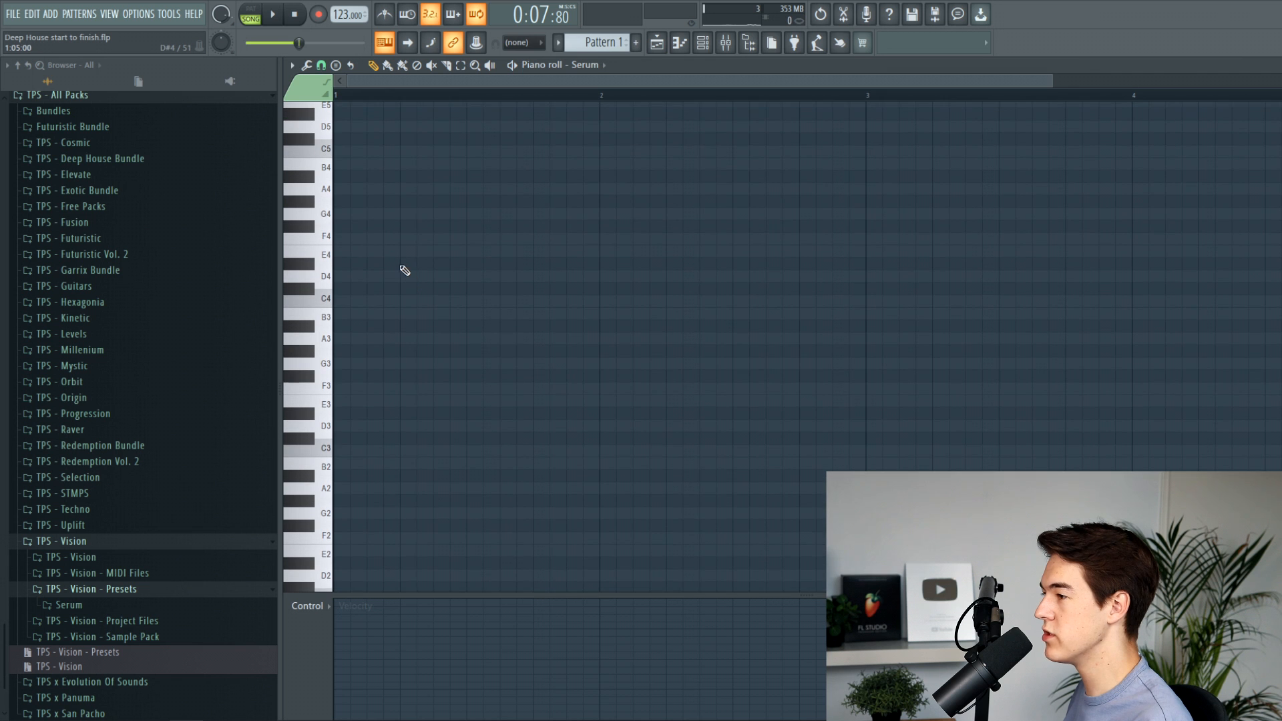
pyautogui.click(358, 239)
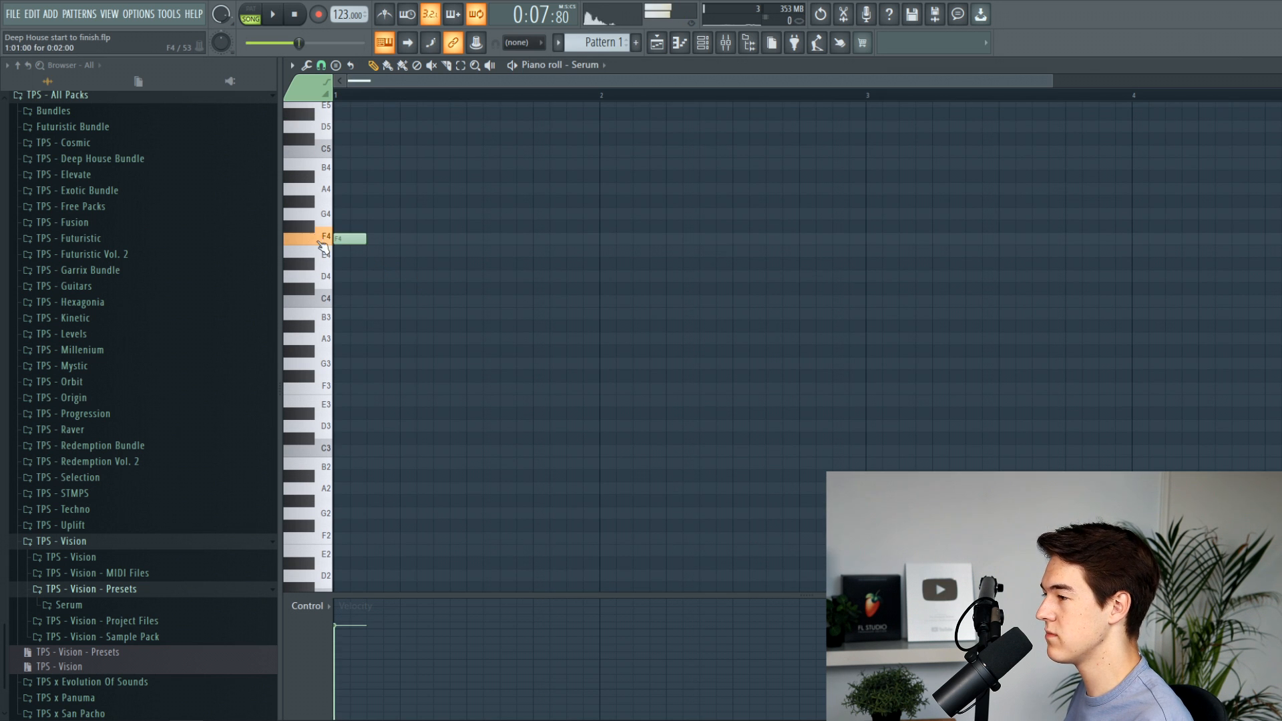
pyautogui.click(395, 240)
pyautogui.click(446, 240)
pyautogui.click(483, 240)
pyautogui.click(531, 241)
pyautogui.click(571, 240)
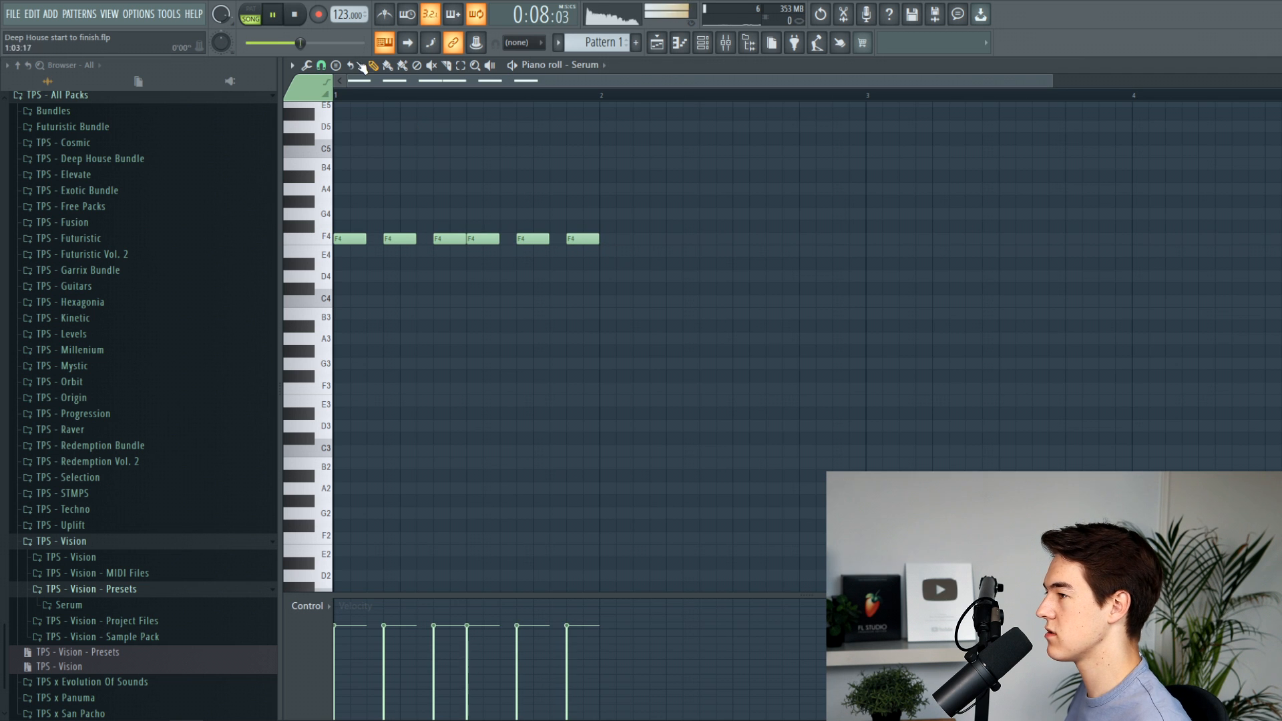
# Play the bass pattern against the song and remove the fourth F4 note from bar 1.
pyautogui.press('space')
pyautogui.moveTo(638, 269); pyautogui.dragTo(338, 245)
pyautogui.press('space')
pyautogui.press('space')
pyautogui.keyDown('ctrl'); pyautogui.click(511, 265); pyautogui.keyUp('ctrl')
pyautogui.rightClick(488, 242)
pyautogui.click(493, 254)
pyautogui.rightClick(492, 253)
# Shift the last two F4 notes of bar 1 one step earlier while playing the pattern.
pyautogui.press('space')
pyautogui.press('space')
pyautogui.click(506, 263)
pyautogui.rightClick(524, 240)
pyautogui.press('space')
pyautogui.press('space')
pyautogui.moveTo(513, 263)
pyautogui.mouseDown()
pyautogui.moveTo(514, 239)
pyautogui.moveTo(559, 238)
pyautogui.mouseUp()
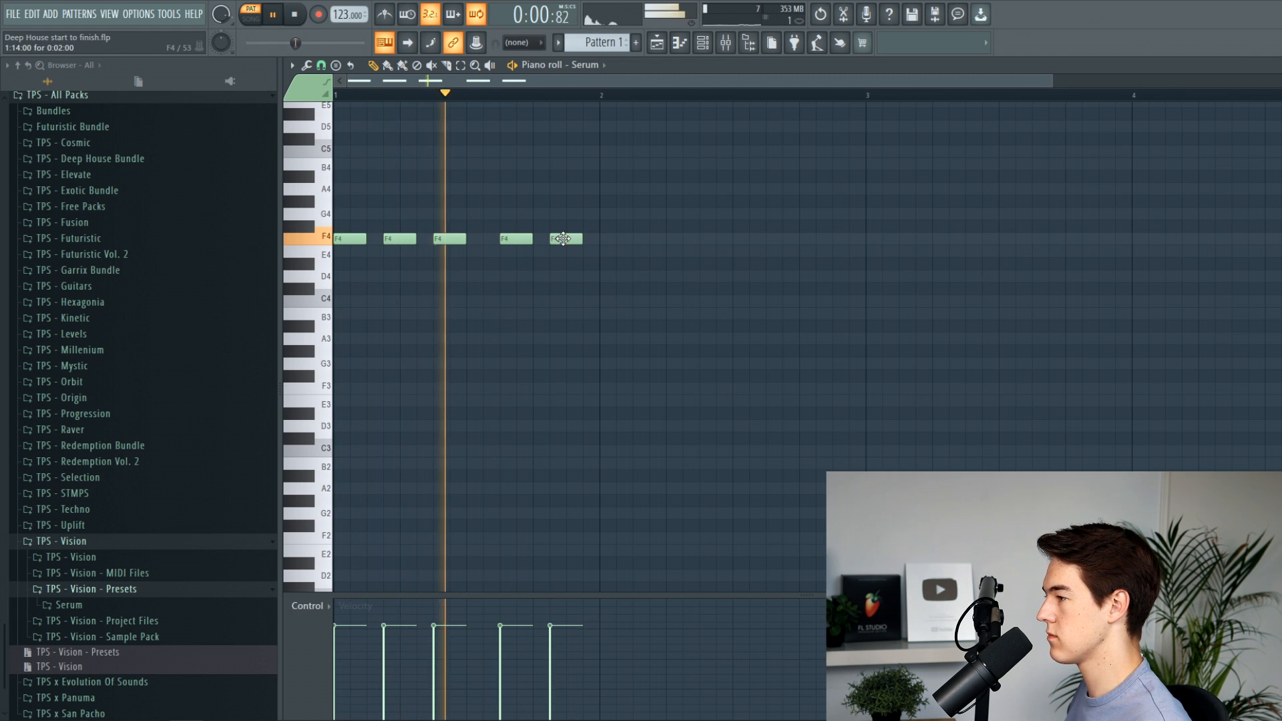
# Add five F4 notes in bar 2 with the same rhythm as bar 1, and transpose all notes up a semitone to F#4.
pyautogui.click(609, 240)
pyautogui.click(658, 239)
pyautogui.click(707, 239)
pyautogui.click(769, 239)
pyautogui.click(836, 239)
pyautogui.moveTo(858, 238); pyautogui.dragTo(841, 238)
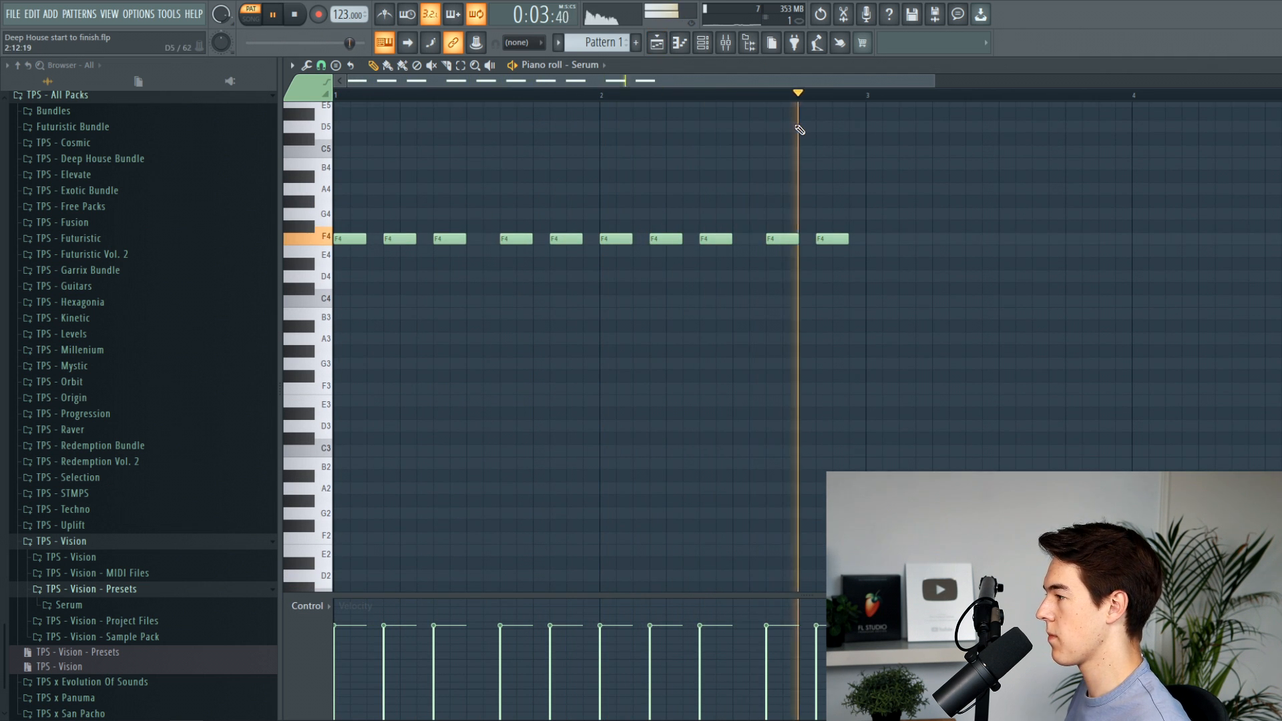
pyautogui.press('space')
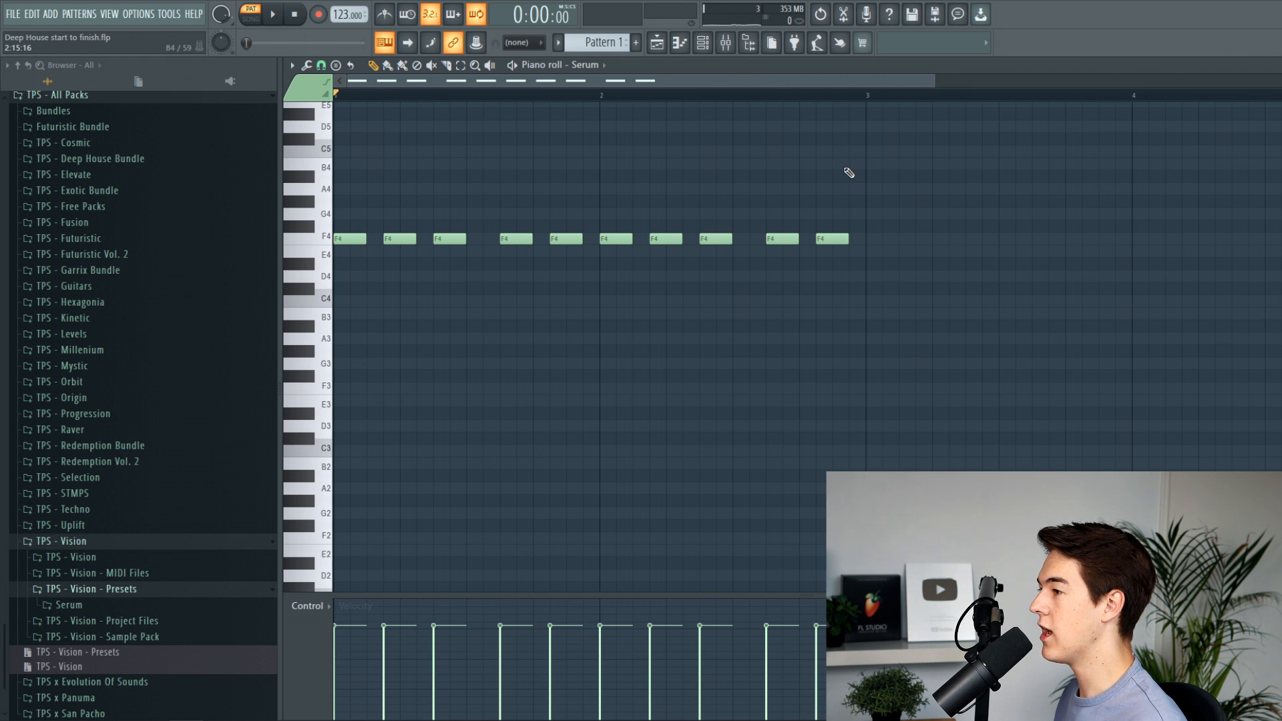
pyautogui.hotkey('shift', 'Up')
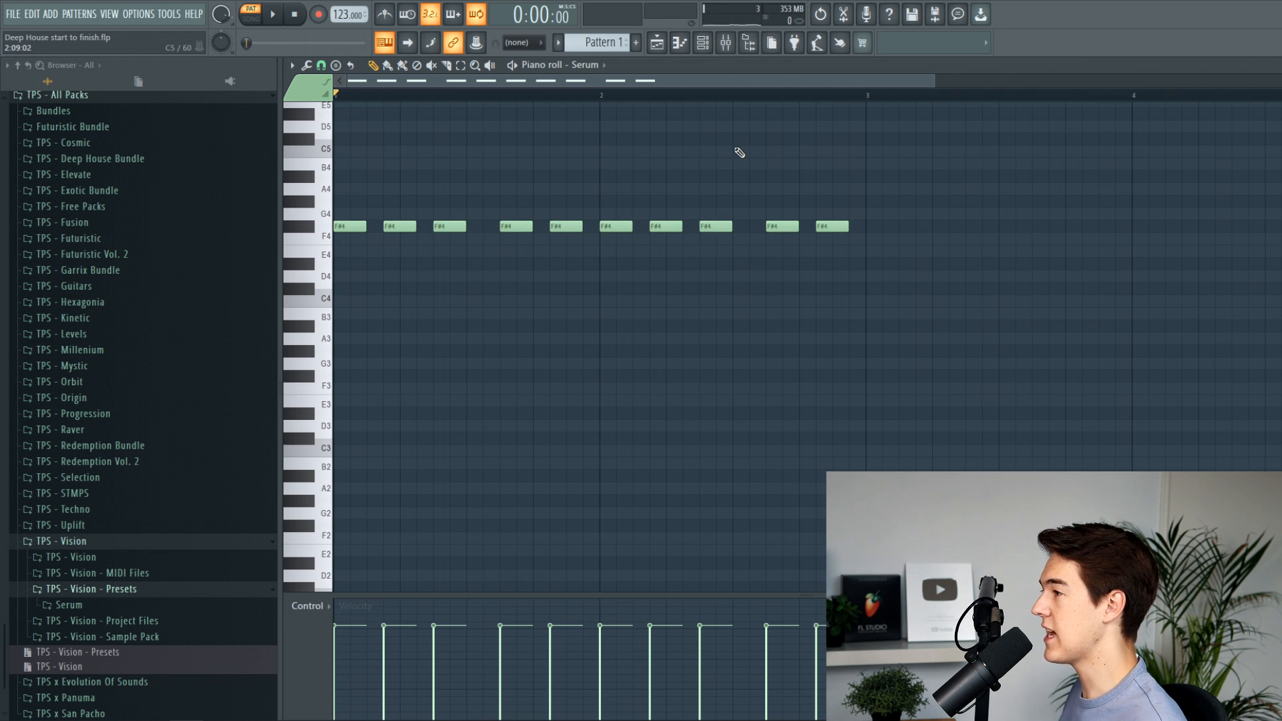
# Return to the playlist and set the Pretending vocal's time-stretching mode to Stretch.
pyautogui.click(662, 52)
pyautogui.click(512, 96)
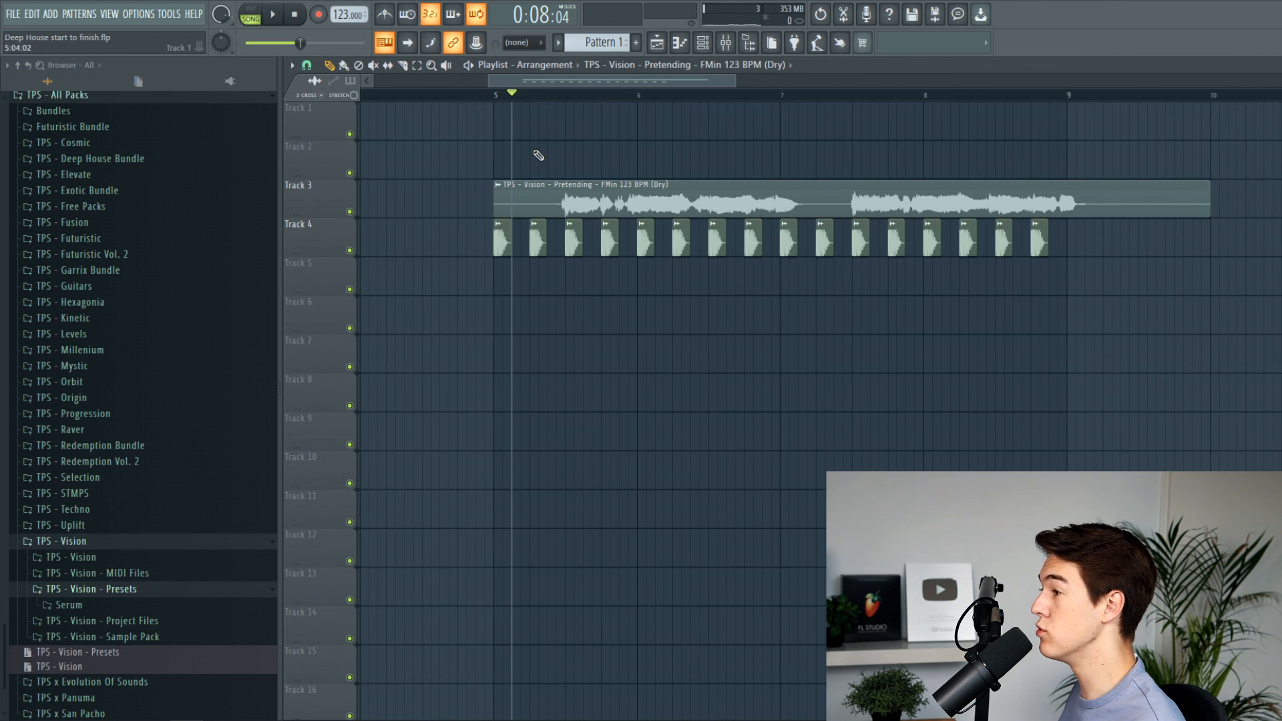
pyautogui.doubleClick(626, 203)
pyautogui.click(708, 274)
pyautogui.click(707, 315)
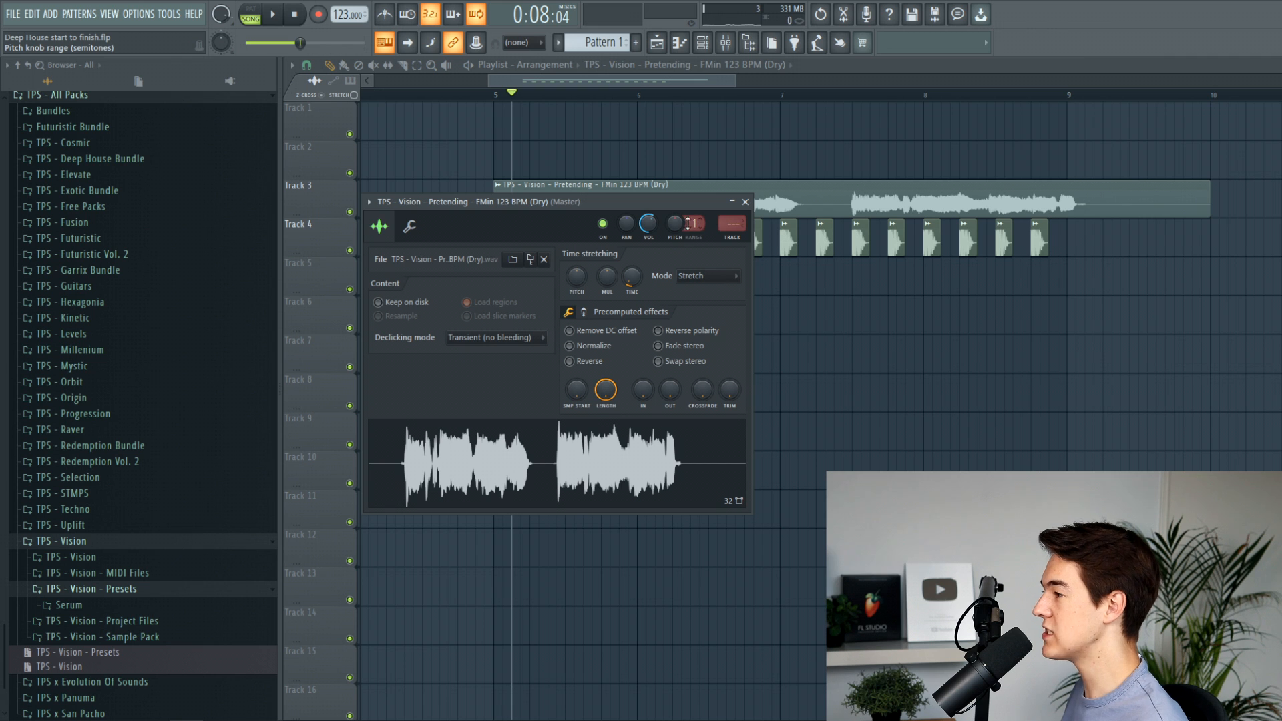
# Insert an empty playlist track between the vocal and the kick after a short playback of the song.
pyautogui.click(745, 202)
pyautogui.press('space')
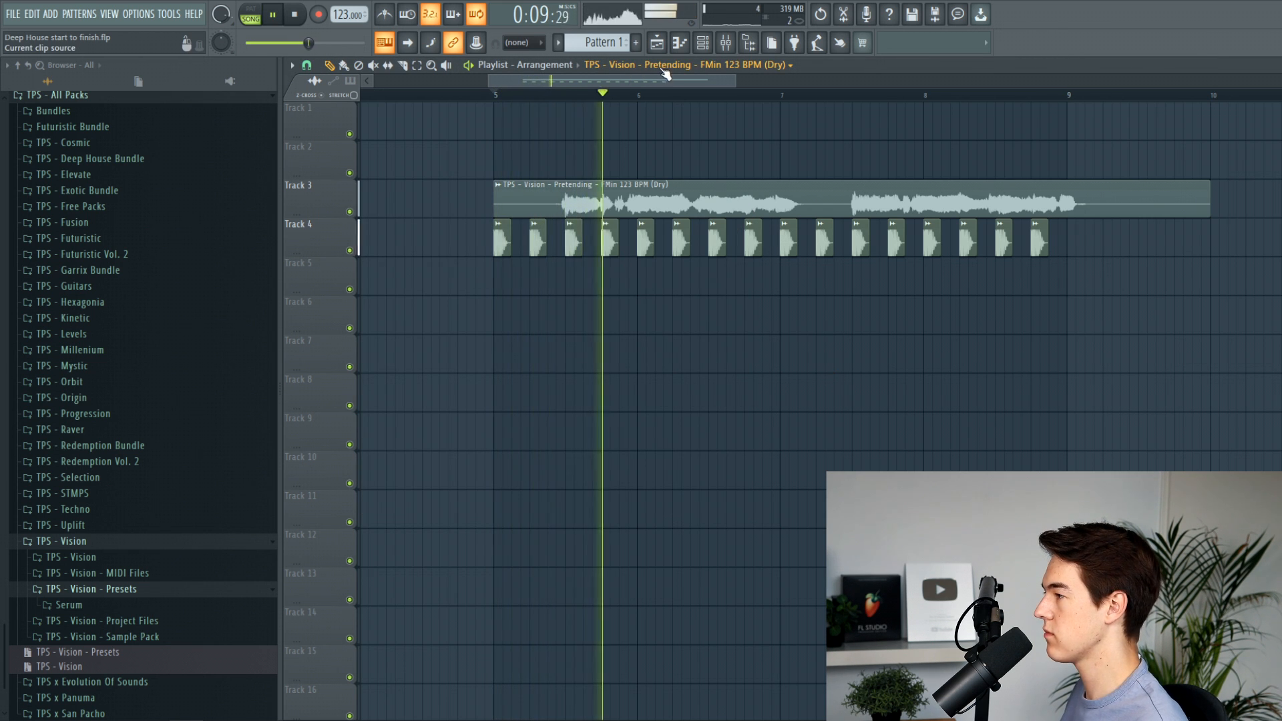
pyautogui.rightClick(340, 224)
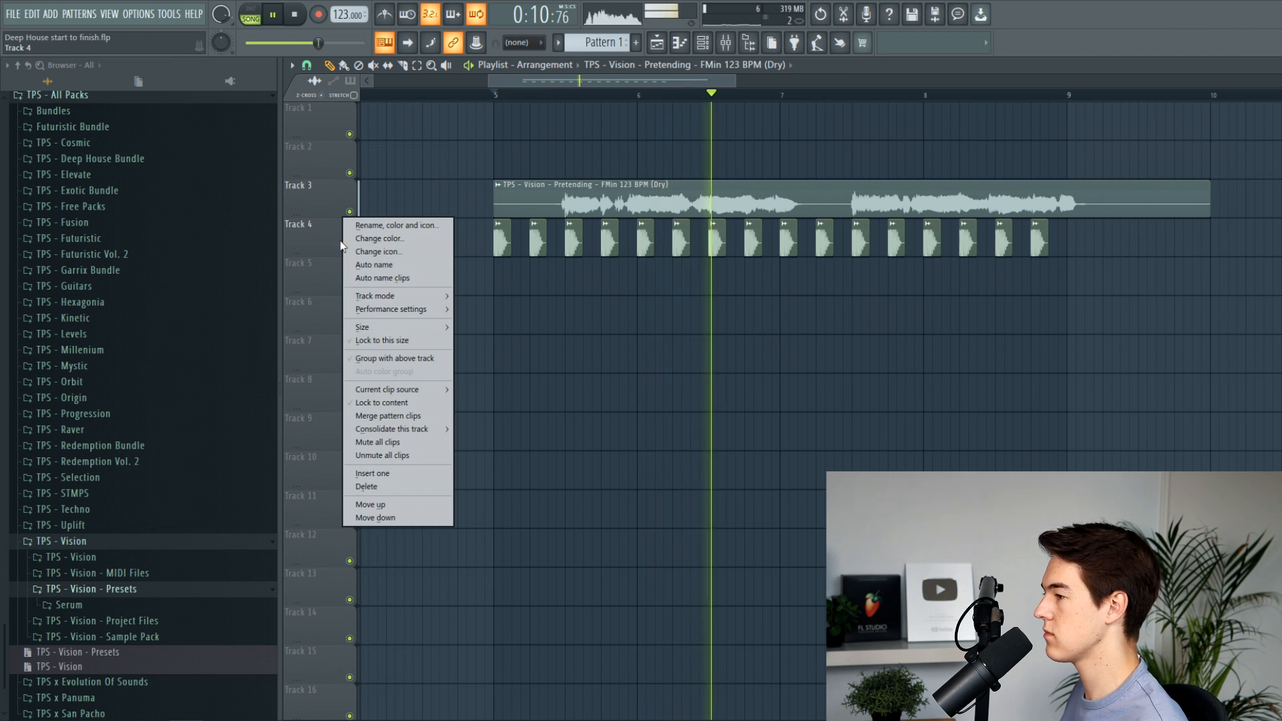
pyautogui.click(387, 475)
pyautogui.press('space')
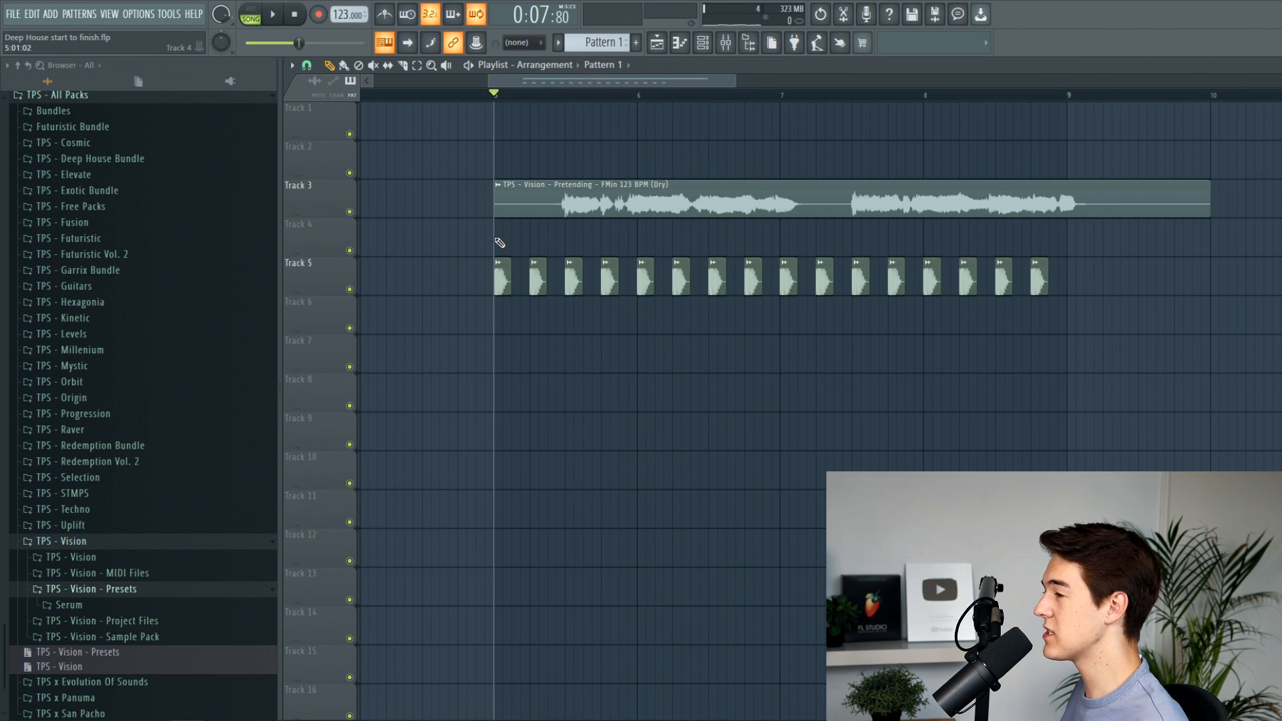
# Place Pattern 1 on Track 4 at bars 5 and 7 and play it with the vocal and kick.
pyautogui.click(498, 242)
pyautogui.press('space')
pyautogui.click(806, 241)
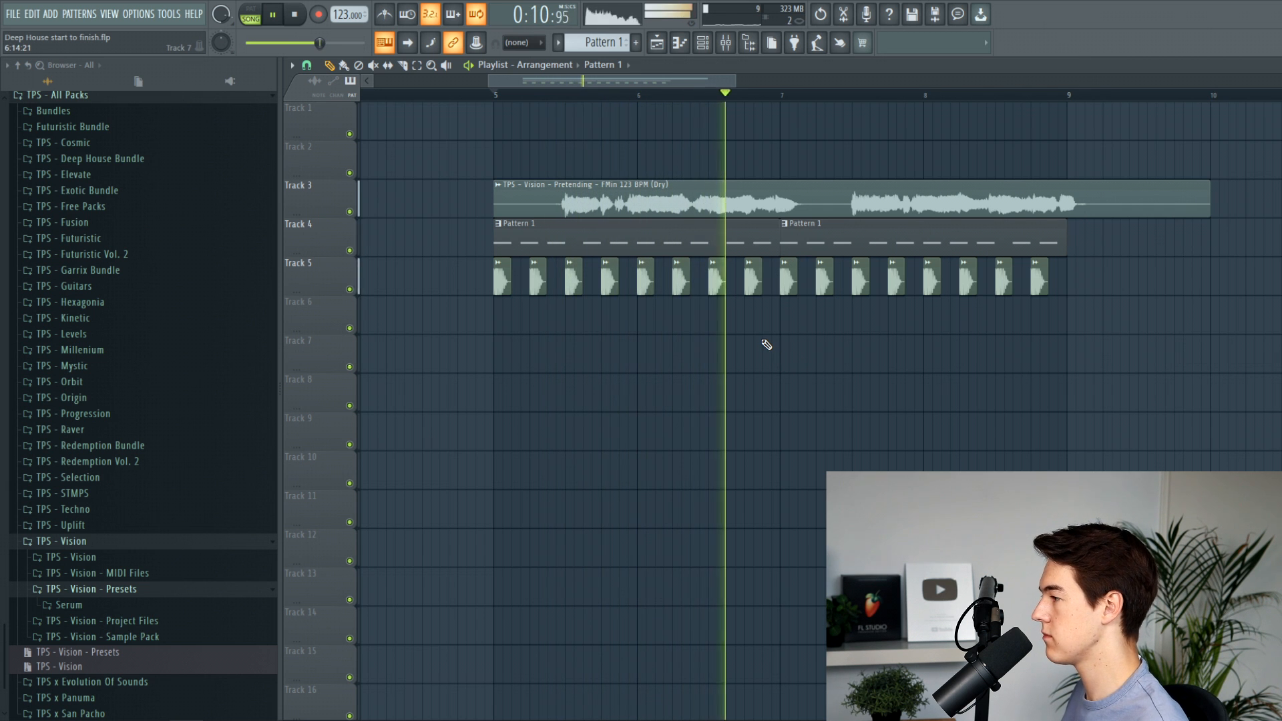
pyautogui.hscroll(2, 867, 338)
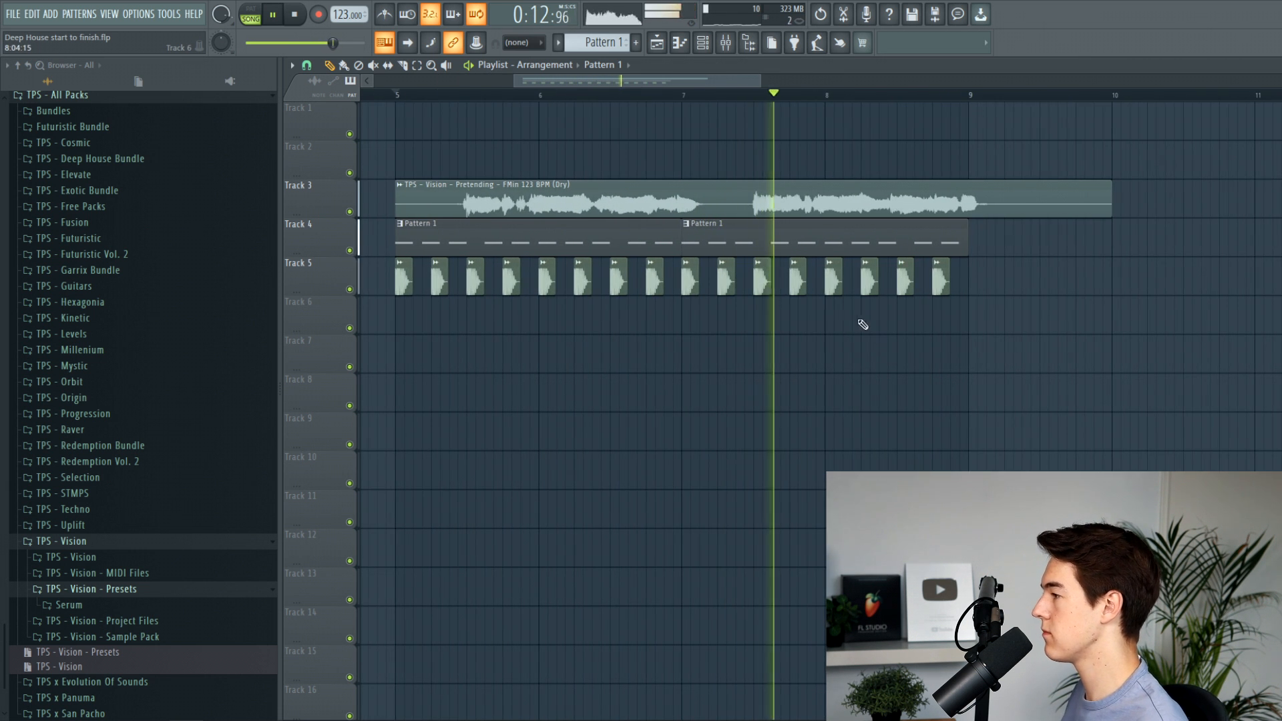
pyautogui.scroll(-3, 864, 348)
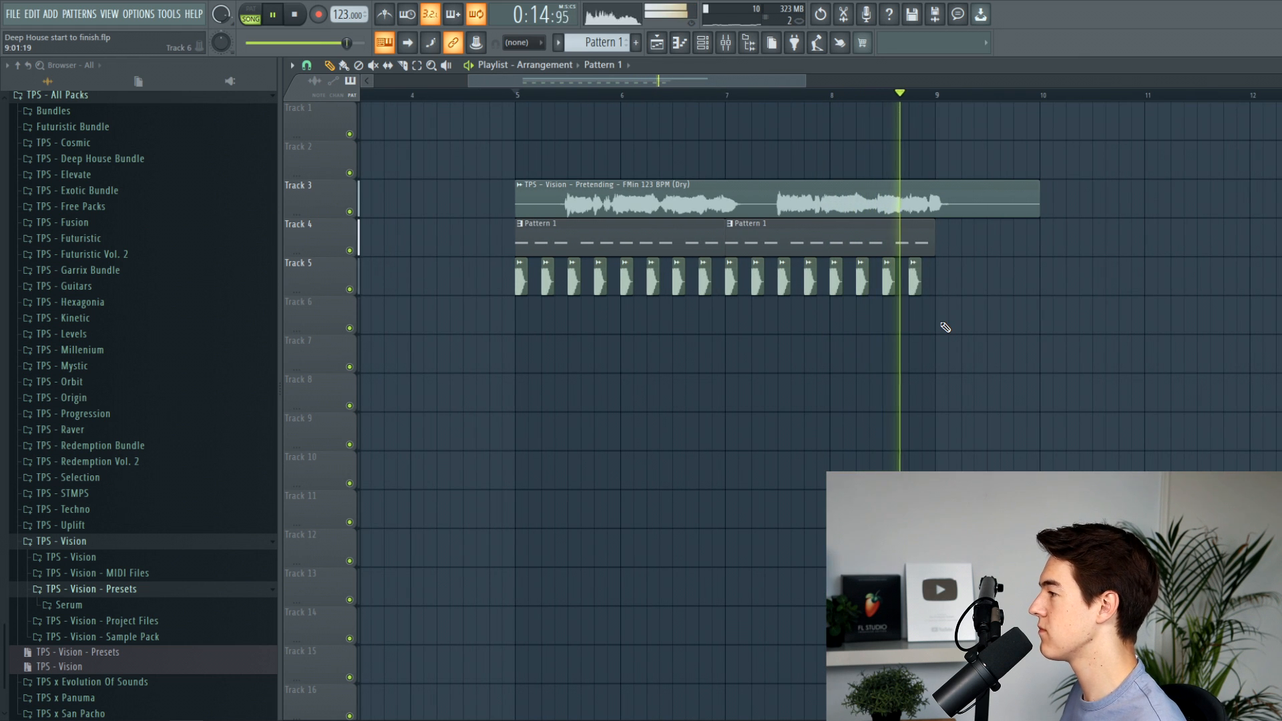
pyautogui.press('space')
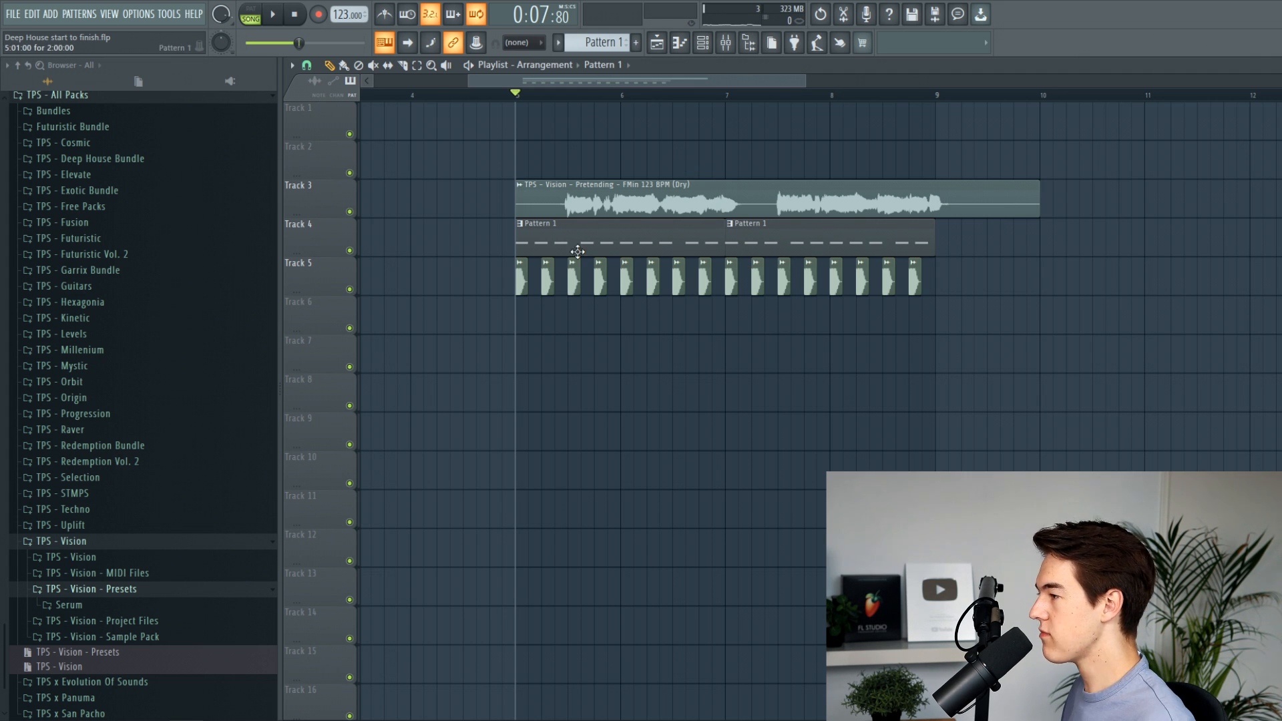
# Clone the Serum channel and paste the bass notes into Serum #2.
pyautogui.click(712, 45)
pyautogui.rightClick(528, 145)
pyautogui.click(579, 267)
pyautogui.click(546, 167)
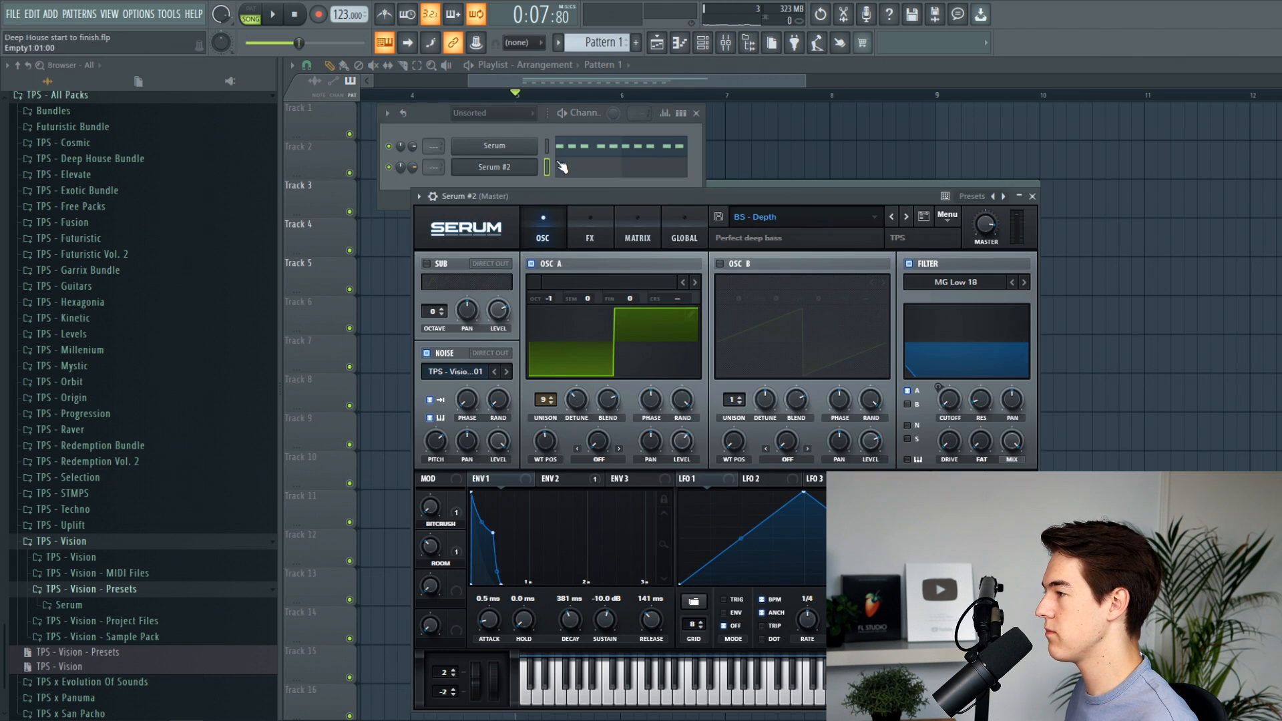
pyautogui.hotkey('ctrl', 'v')
# Transpose the Serum #2 notes down an octave to F#3 and play the song.
pyautogui.click(390, 147)
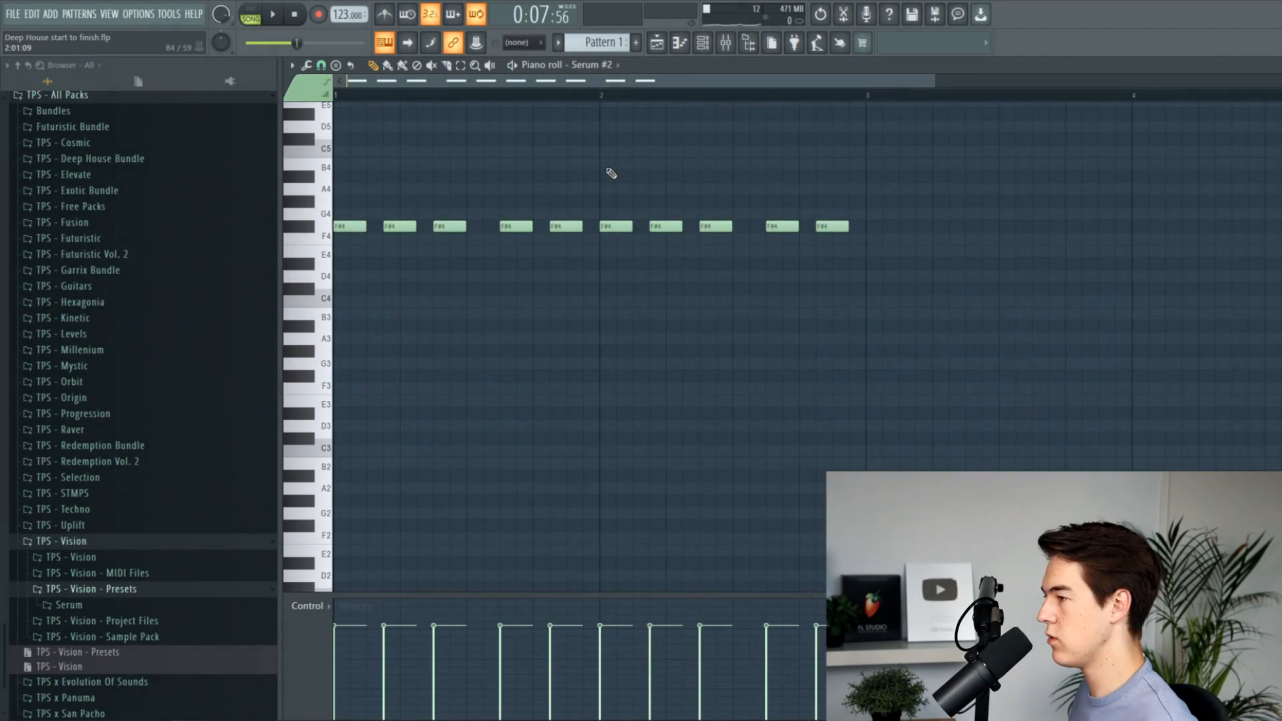
pyautogui.hotkey('ctrl', 'Down')
pyautogui.click(703, 42)
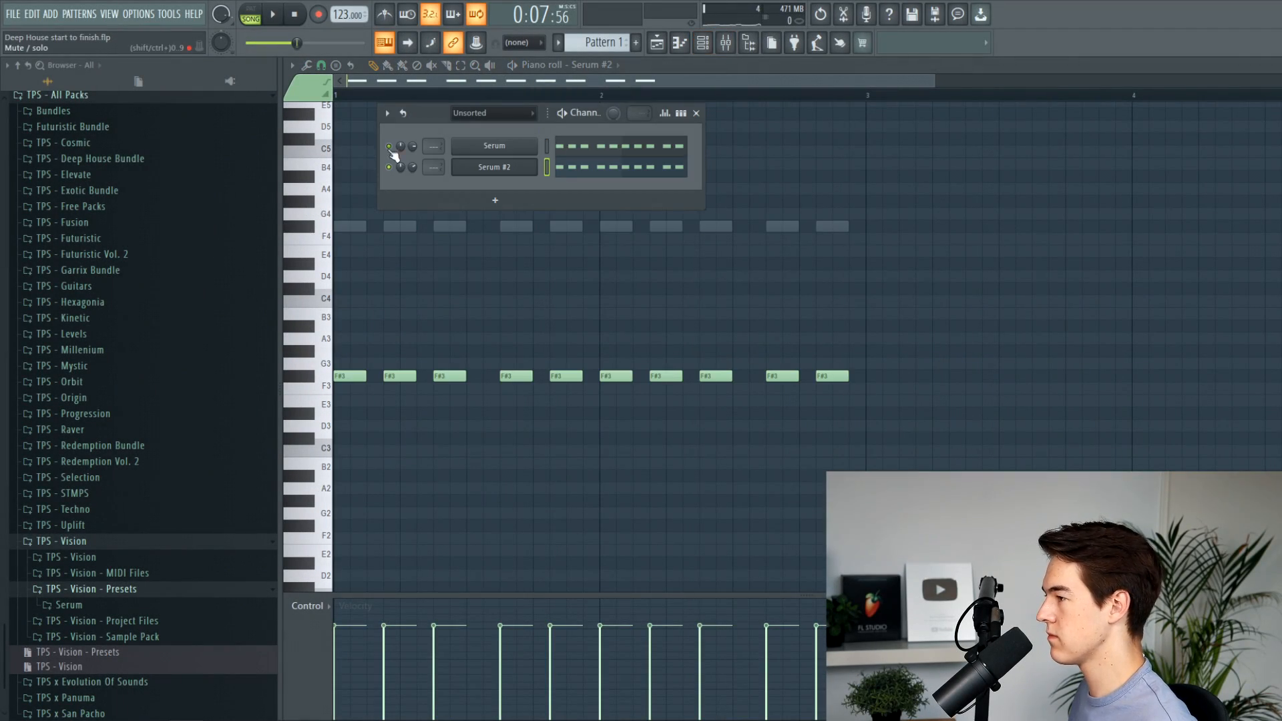
pyautogui.press('space')
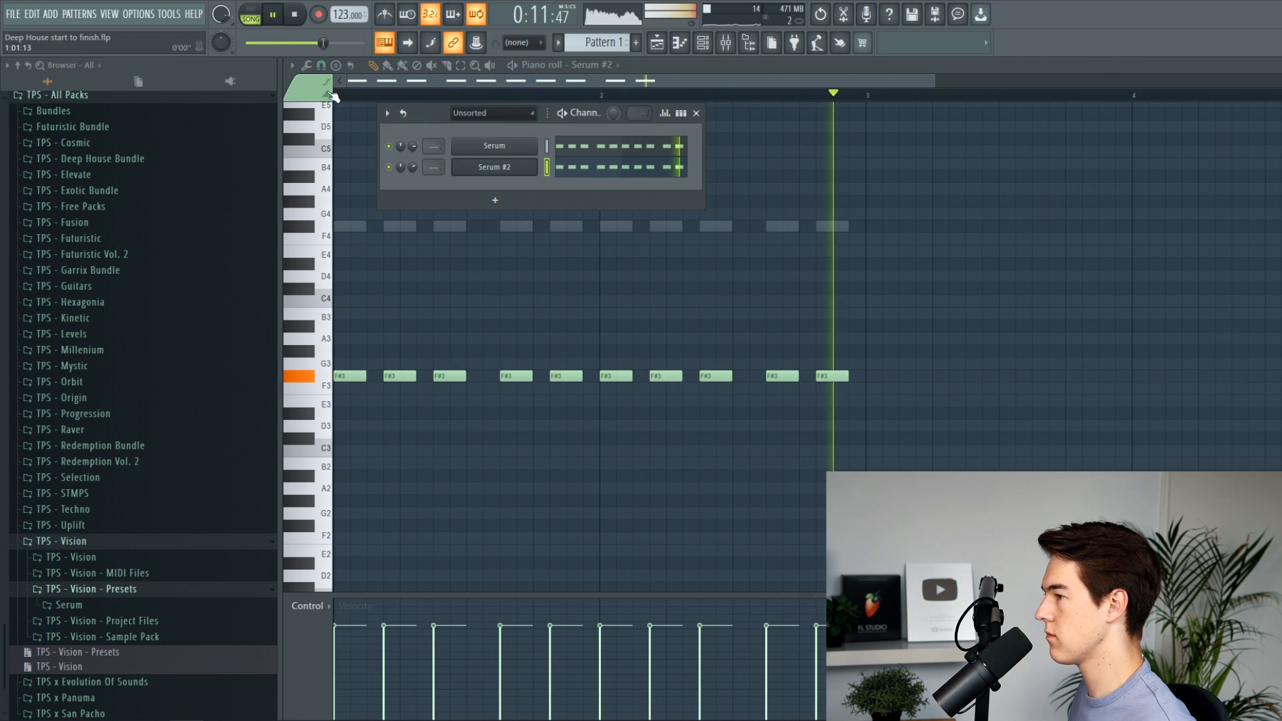
pyautogui.press('space')
# Set Serum #2 to the BS - Feeling preset, audition it and review its effects.
pyautogui.click(529, 175)
pyautogui.press('b')
pyautogui.press('d')
pyautogui.press('x')
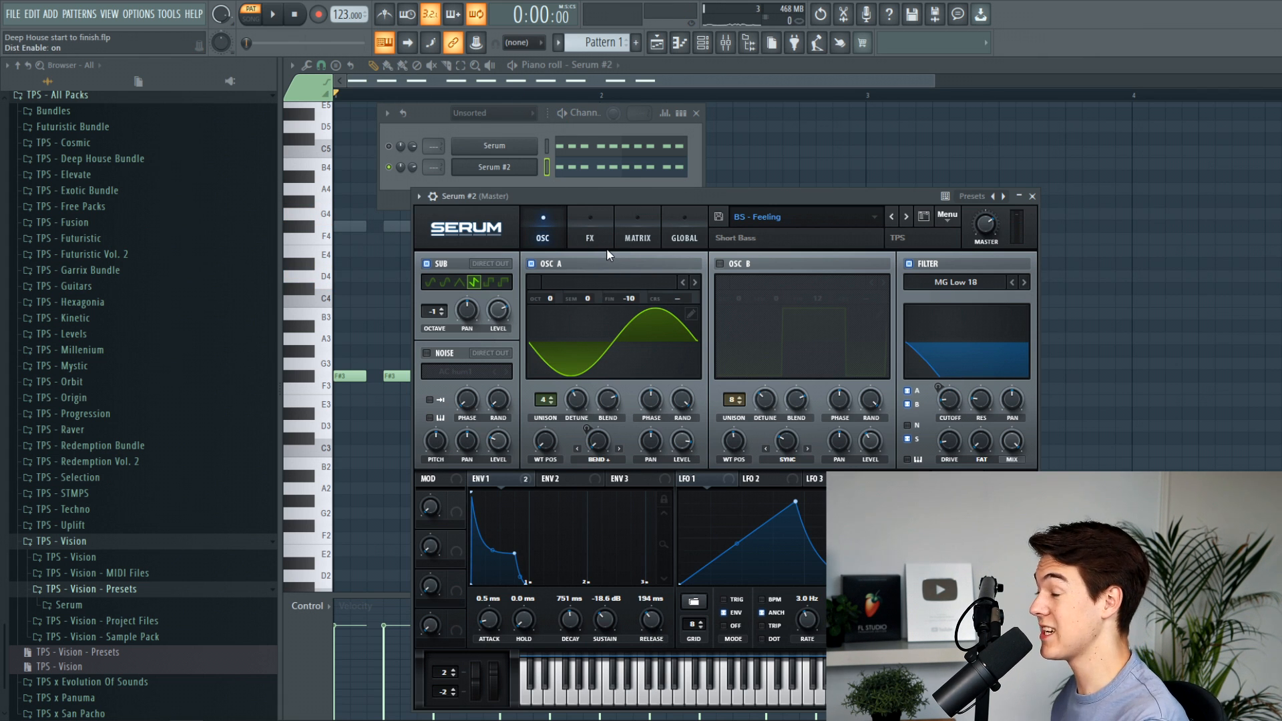
pyautogui.click(591, 234)
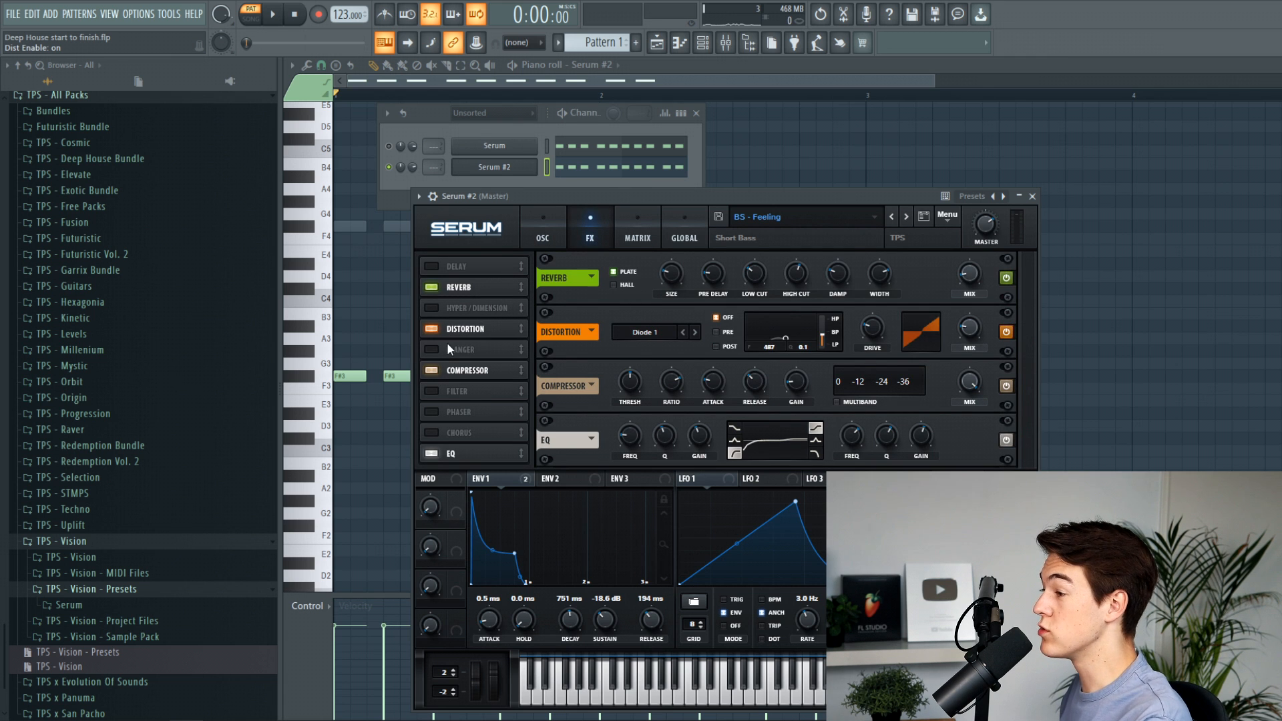
pyautogui.click(541, 239)
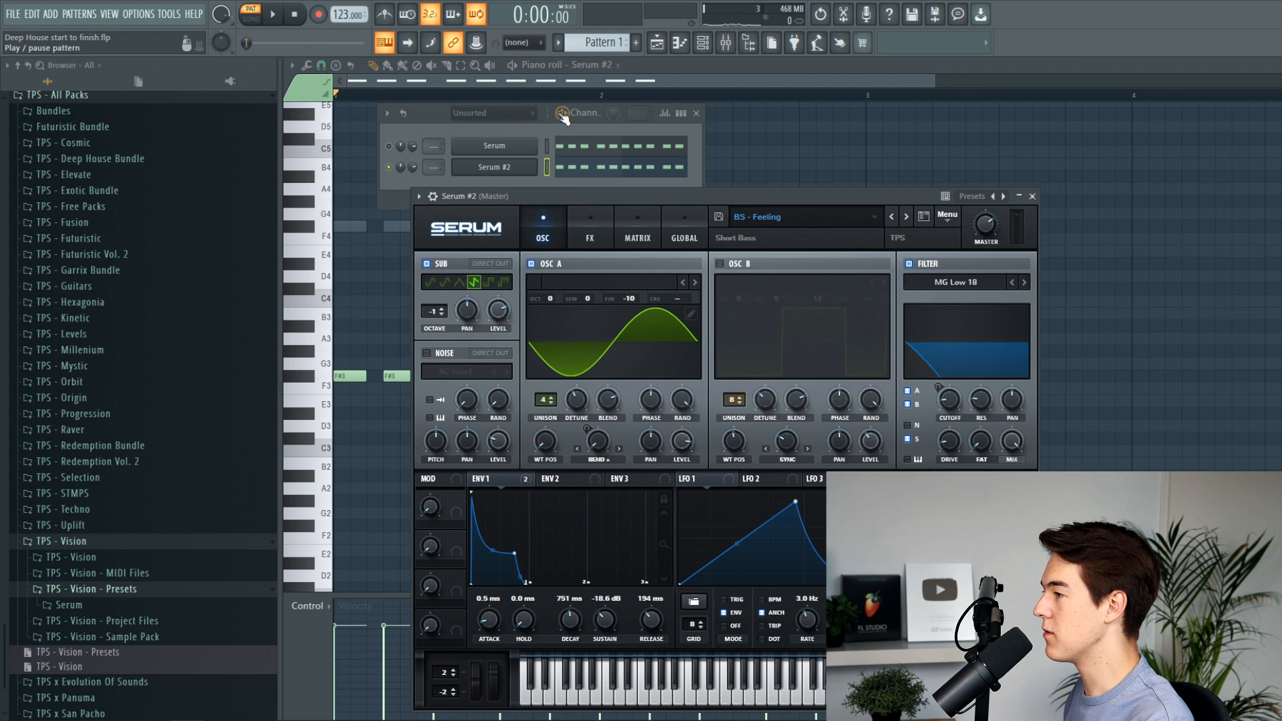
# Play the pattern with Serum #2 alone and unmute the original Serum to hear both layers.
pyautogui.click(563, 118)
pyautogui.press('space')
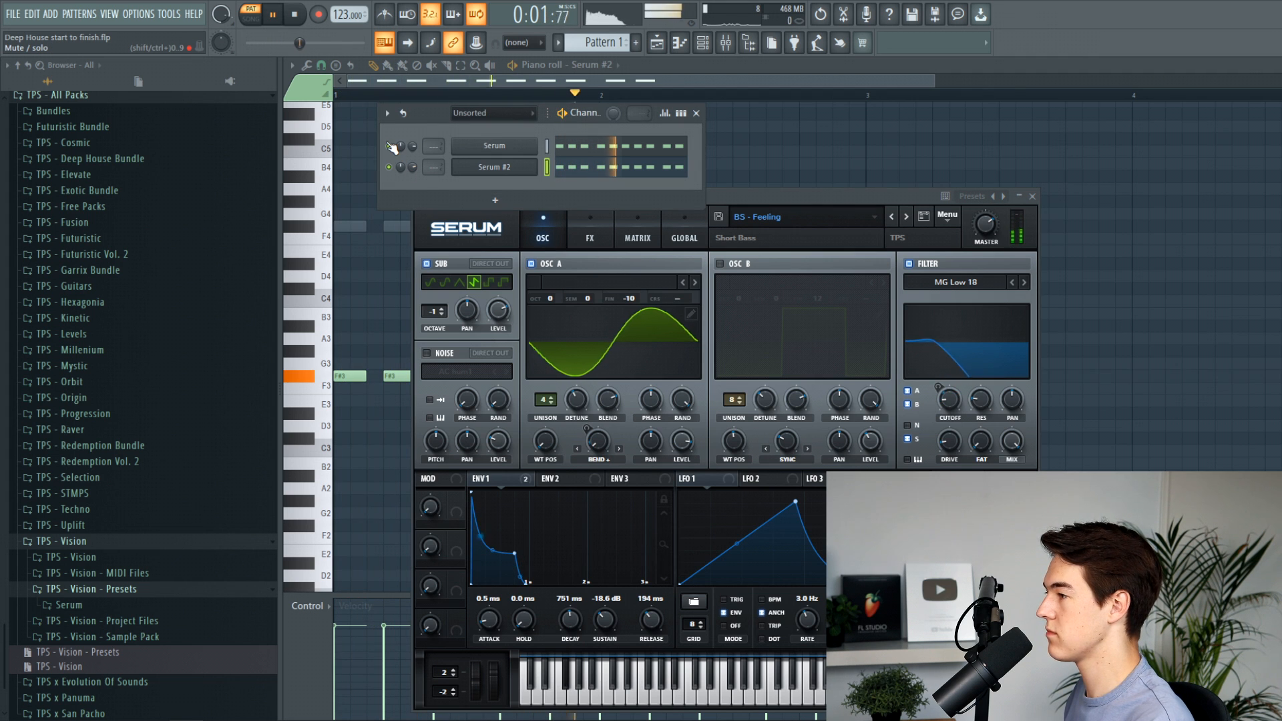
pyautogui.press('space')
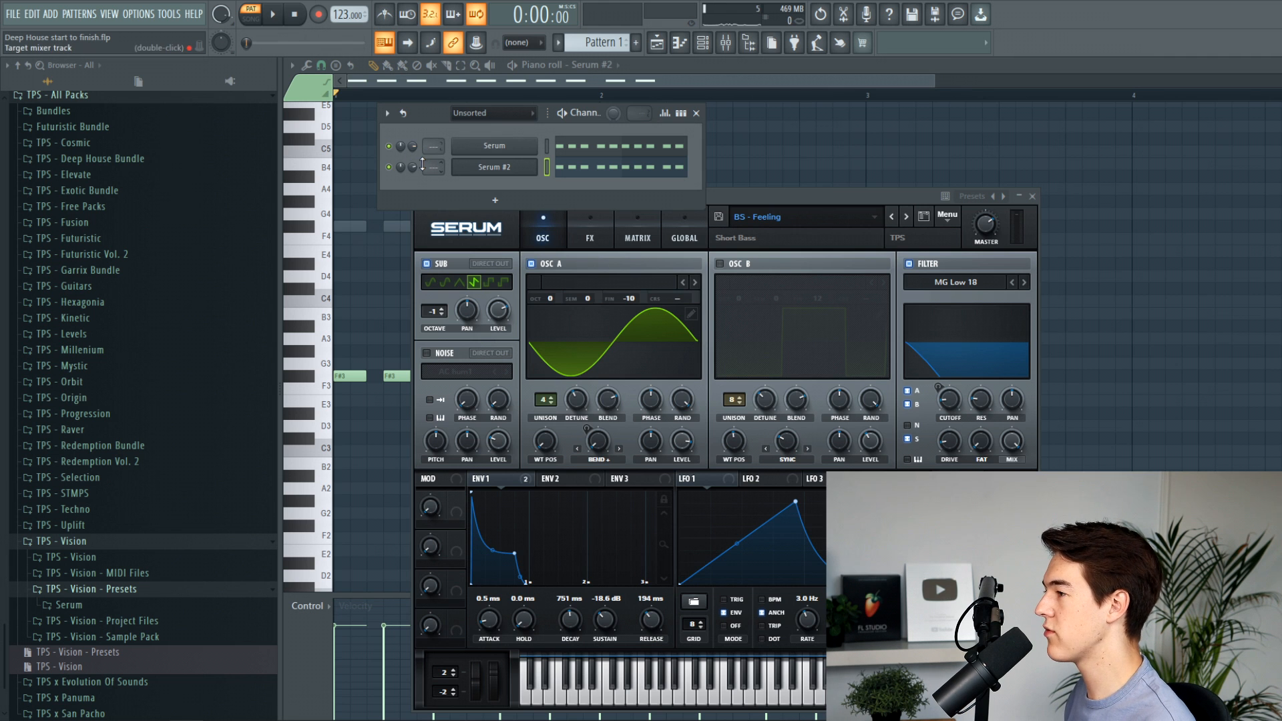
# Add a third Serum channel named sub and load the TxL Sub preset in it.
pyautogui.click(511, 203)
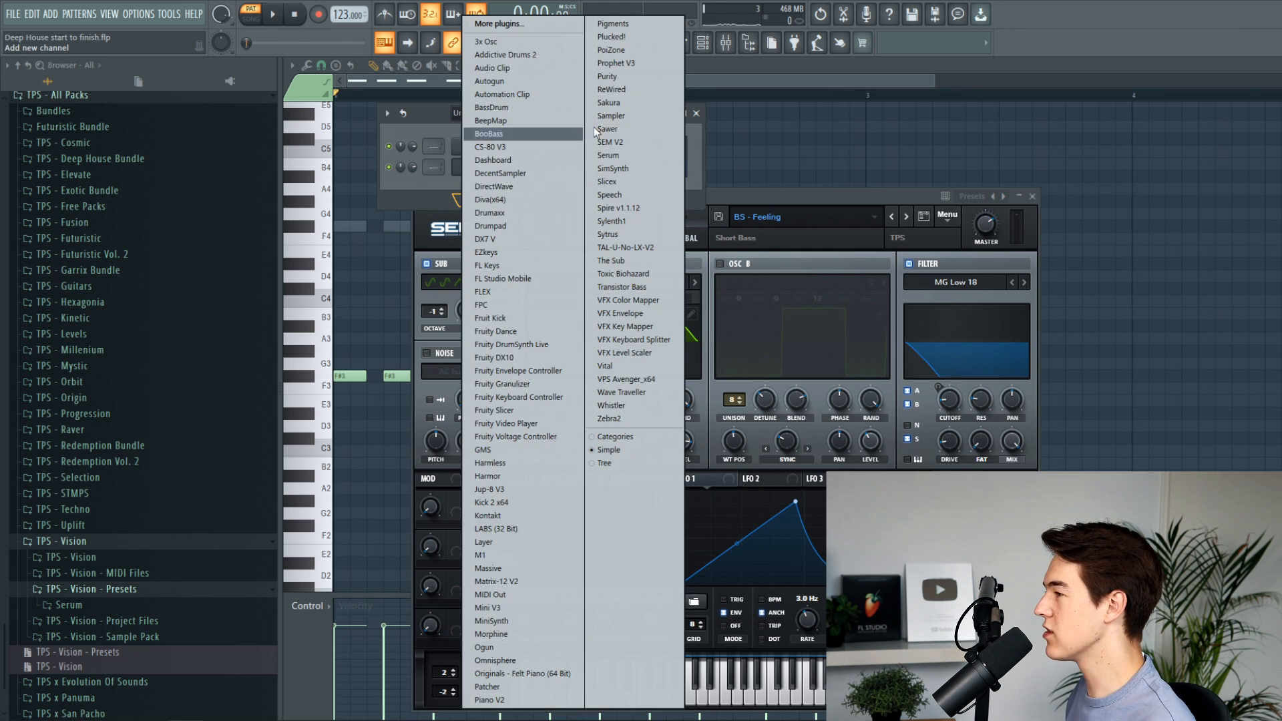
pyautogui.click(615, 151)
pyautogui.moveTo(520, 136); pyautogui.dragTo(540, 149)
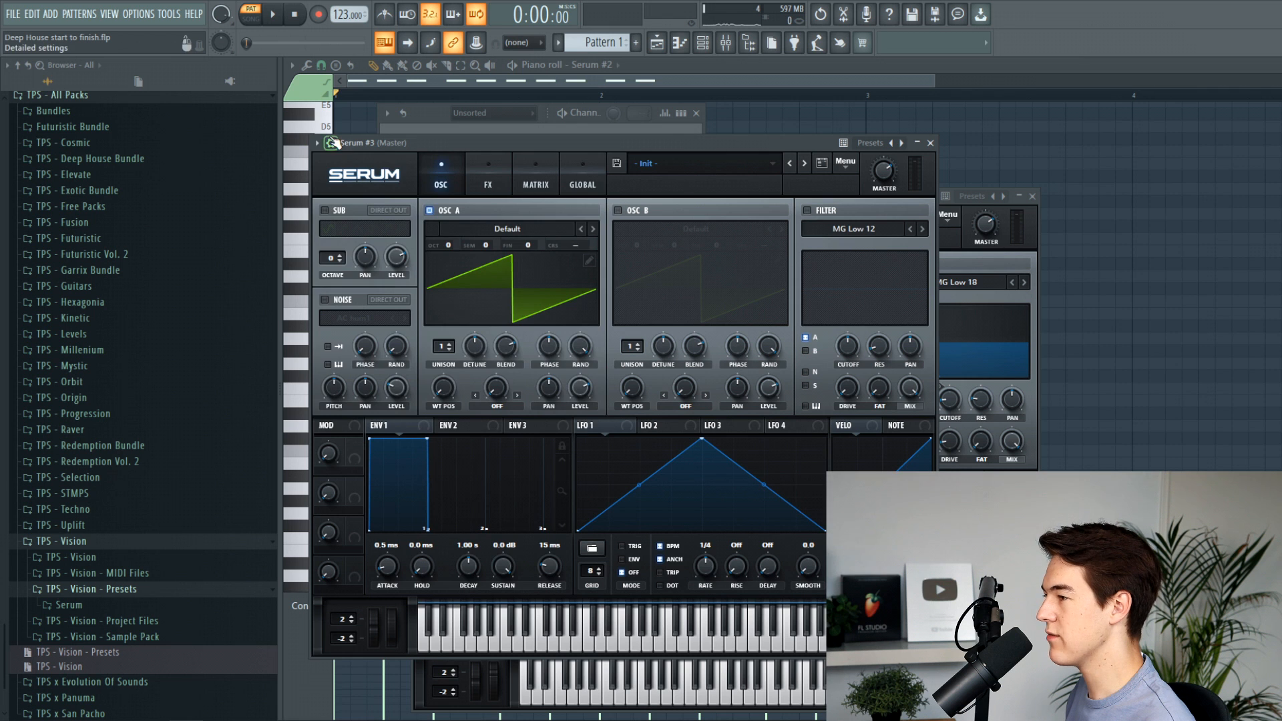
pyautogui.click(317, 143)
pyautogui.moveTo(367, 185)
pyautogui.click(518, 553)
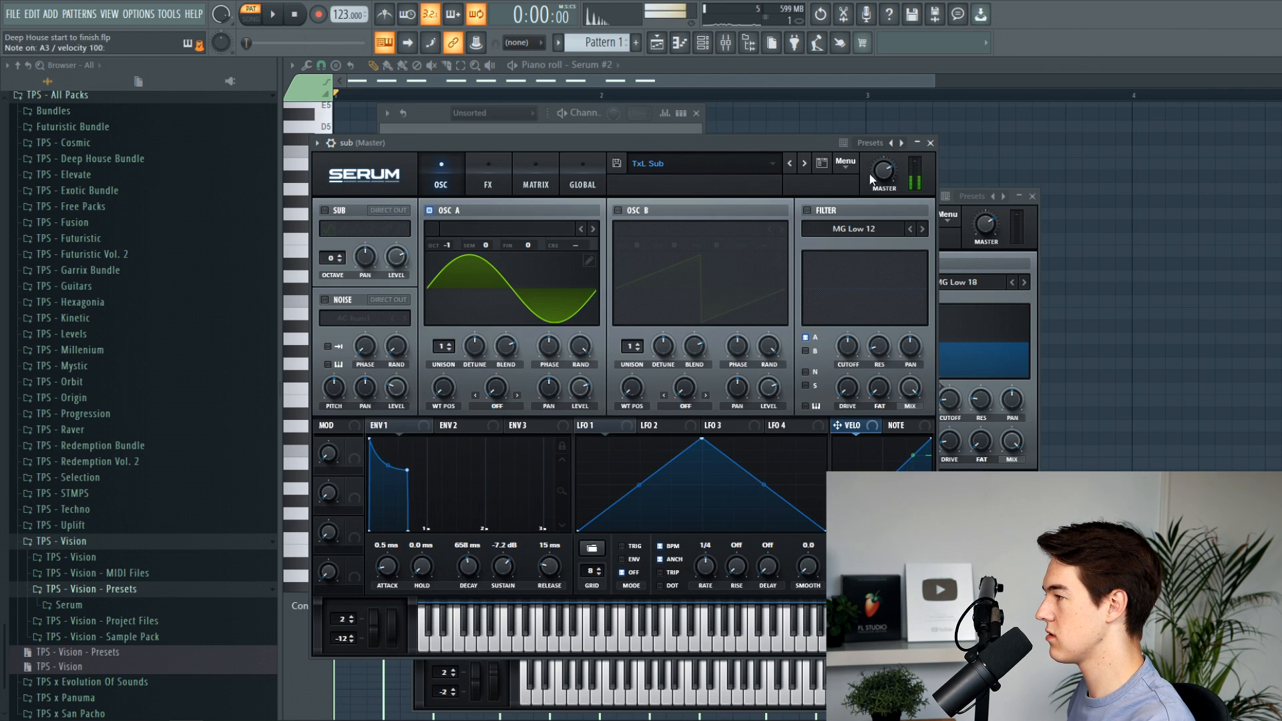
# Copy the bass notes into the sub channel and review the sub preset's effects.
pyautogui.click(536, 122)
pyautogui.click(545, 183)
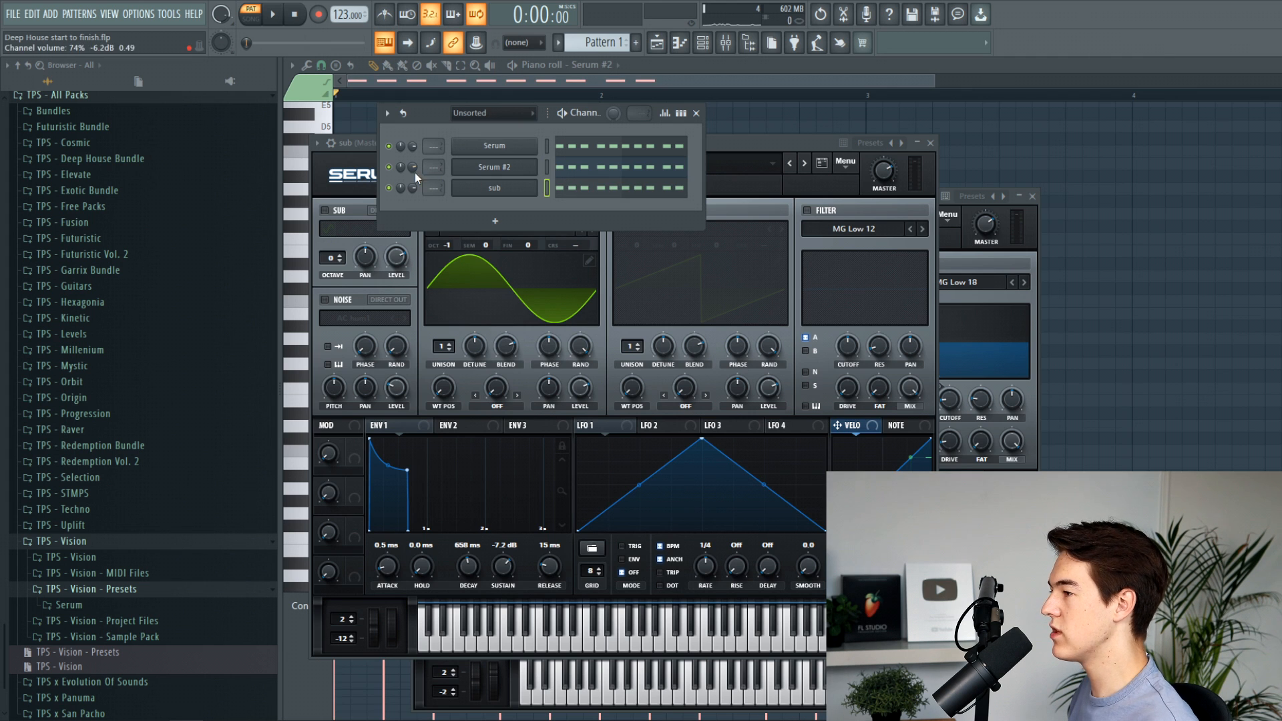
pyautogui.click(352, 175)
pyautogui.click(482, 189)
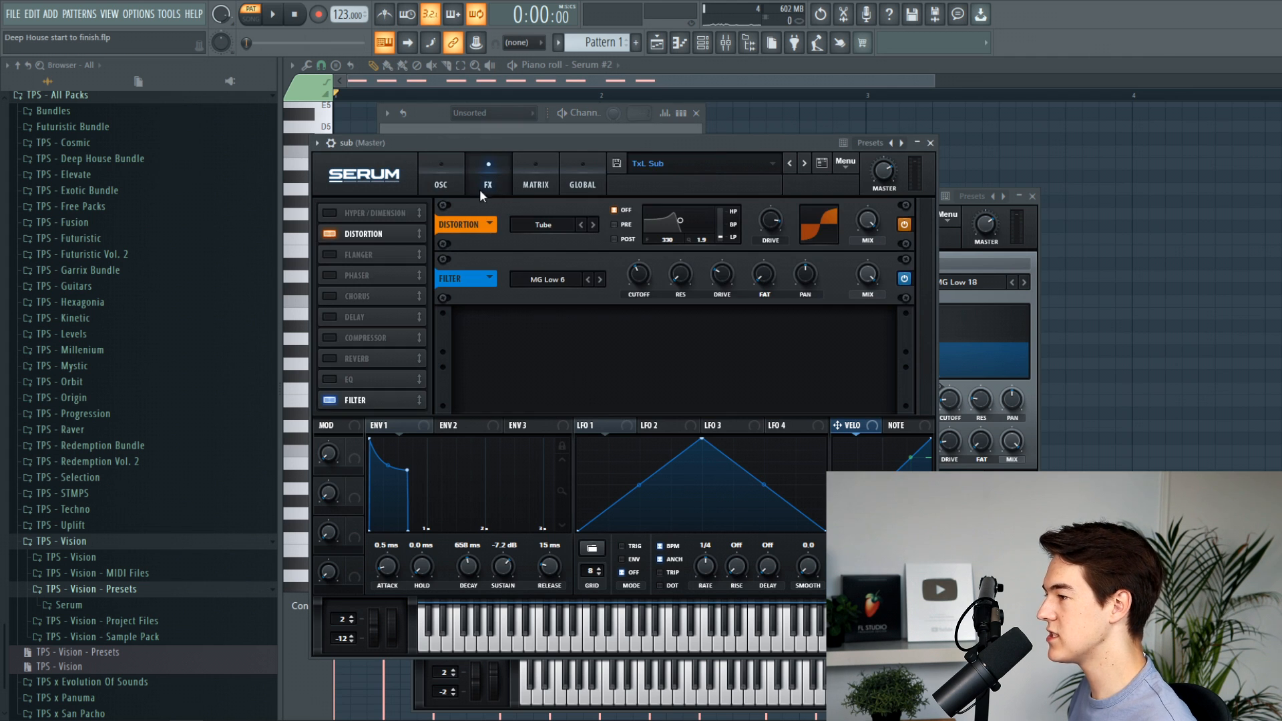
pyautogui.click(932, 144)
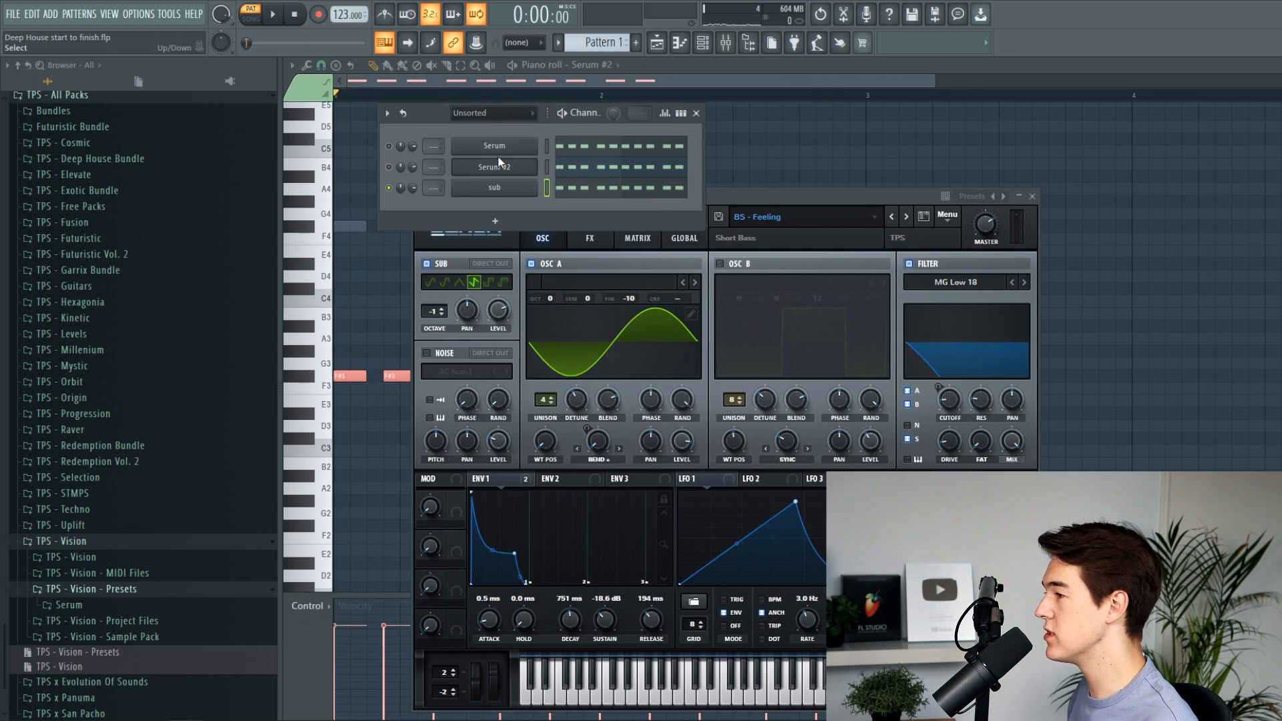
# Set the sub's envelope 1 sustain to -oo dB and adjust its decay by ear with the sub playing alone.
pyautogui.click(495, 188)
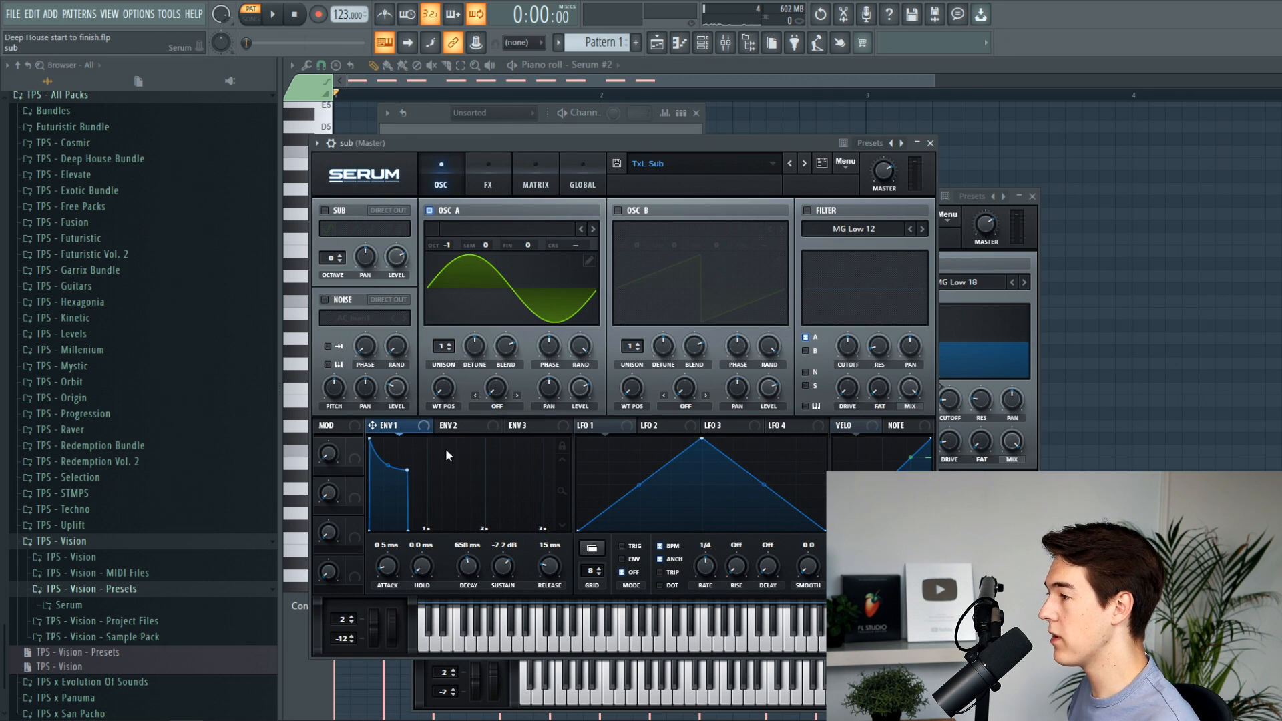
pyautogui.moveTo(503, 567); pyautogui.dragTo(502, 637)
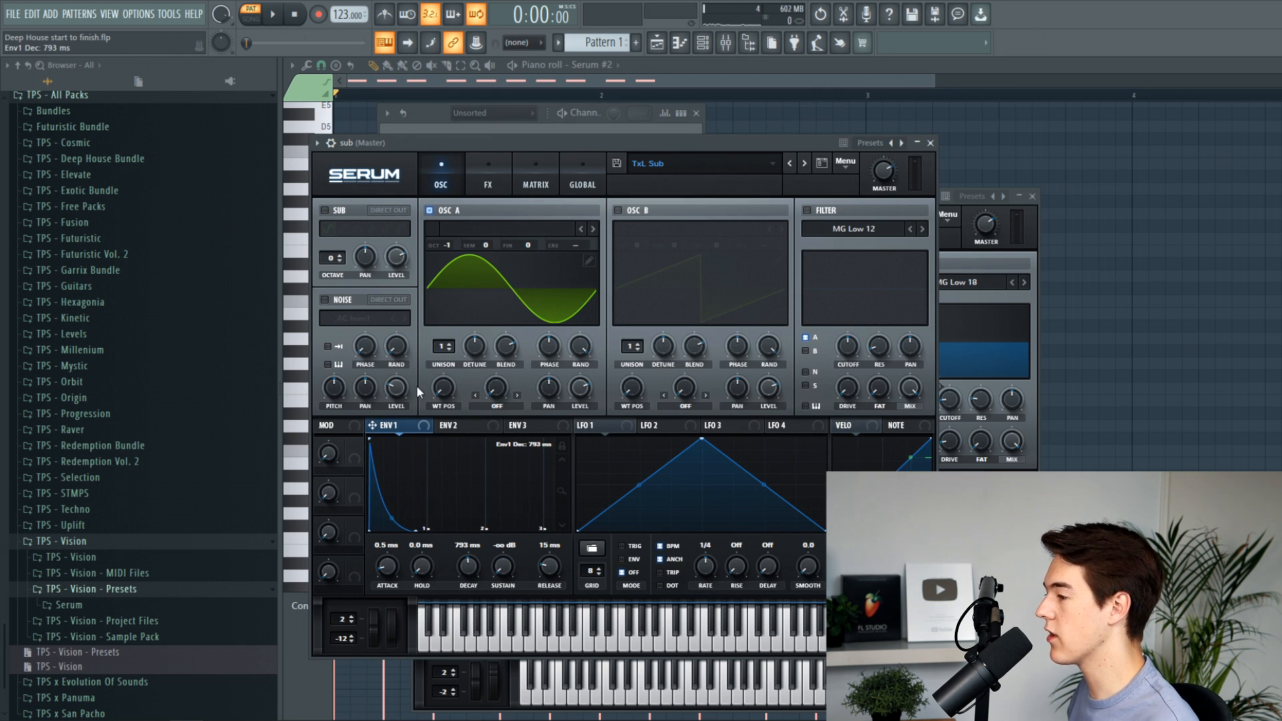
pyautogui.press('space')
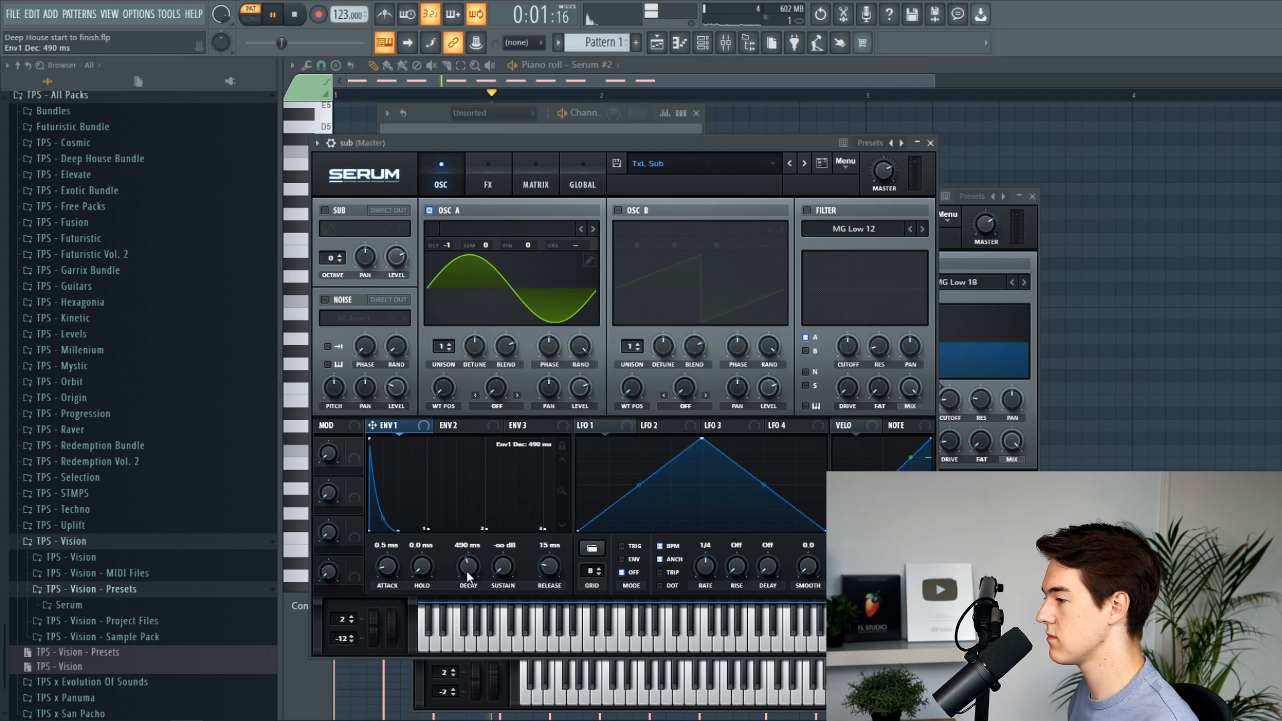
pyautogui.moveTo(472, 571); pyautogui.dragTo(472, 568)
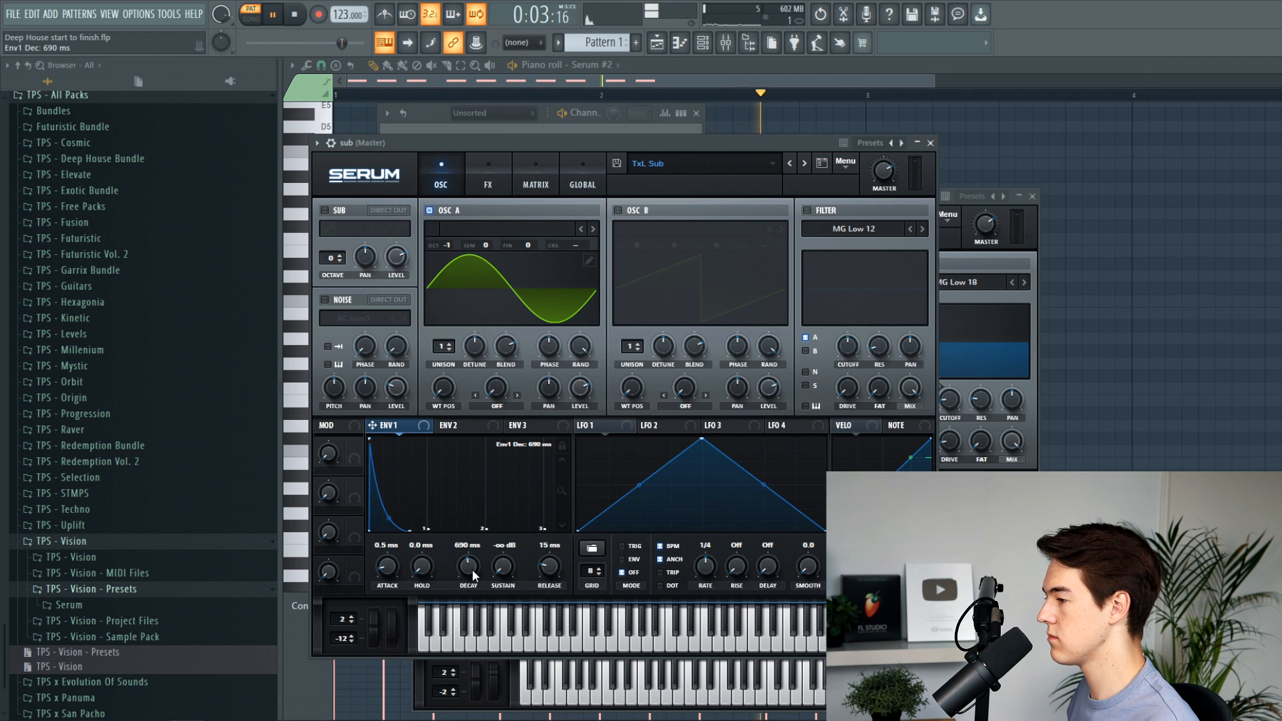
pyautogui.moveTo(473, 567); pyautogui.dragTo(473, 578)
pyautogui.press('space')
pyautogui.click(930, 144)
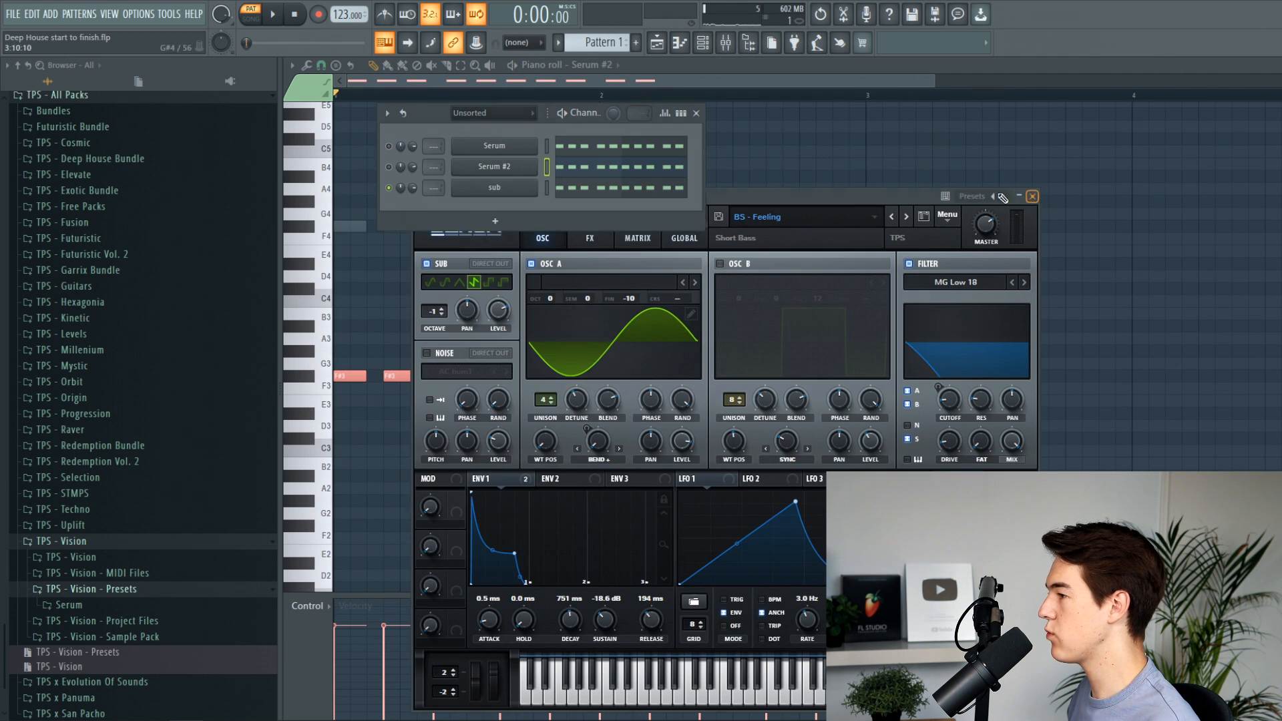
pyautogui.click(1033, 196)
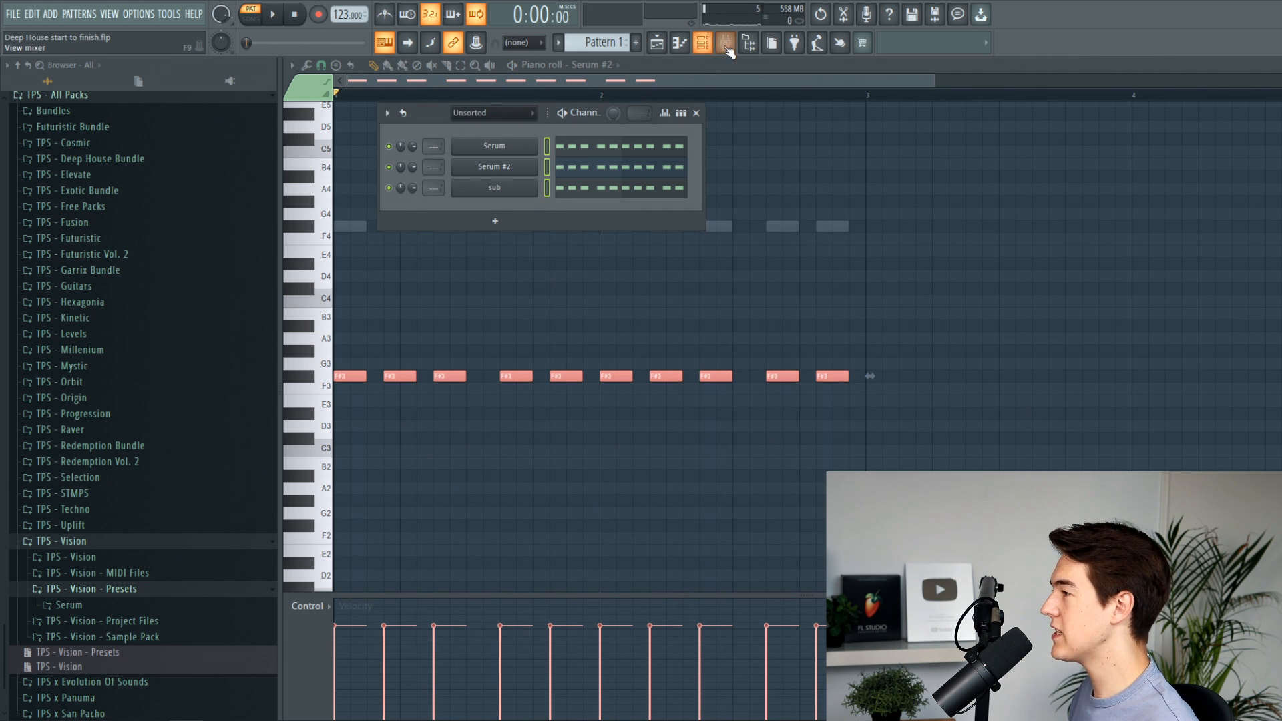
# Route the Serum, Serum #2 and sub channels to mixer tracks 3 to 5 and play the pattern.
pyautogui.click(724, 44)
pyautogui.click(460, 390)
pyautogui.hotkey('ctrl', 'l')
pyautogui.press('space')
pyautogui.rightClick(482, 393)
pyautogui.click(468, 445)
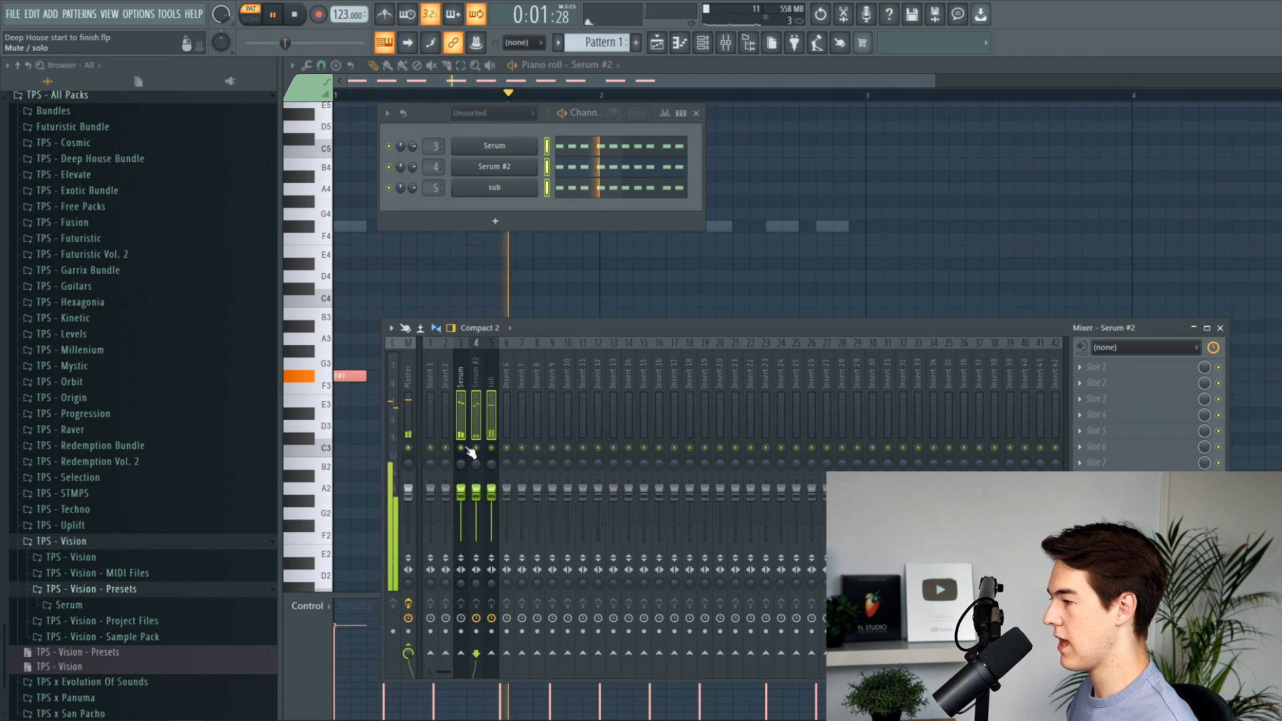
pyautogui.press('space')
# Insert Fruity parametric EQ 2 on the Serum mixer track and make band 1 a high-pass filter.
pyautogui.click(461, 399)
pyautogui.click(1096, 367)
pyautogui.moveTo(1099, 383)
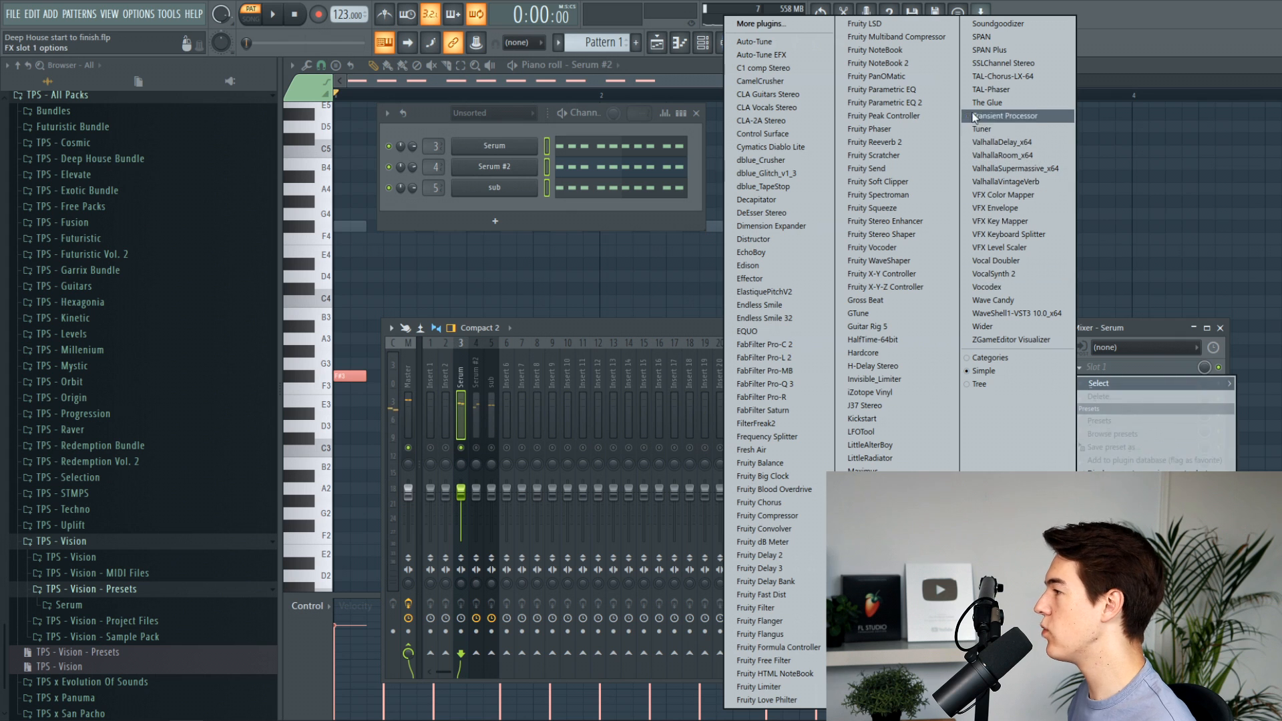
pyautogui.click(943, 102)
pyautogui.moveTo(637, 129); pyautogui.dragTo(707, 181)
pyautogui.click(729, 162)
pyautogui.click(707, 181)
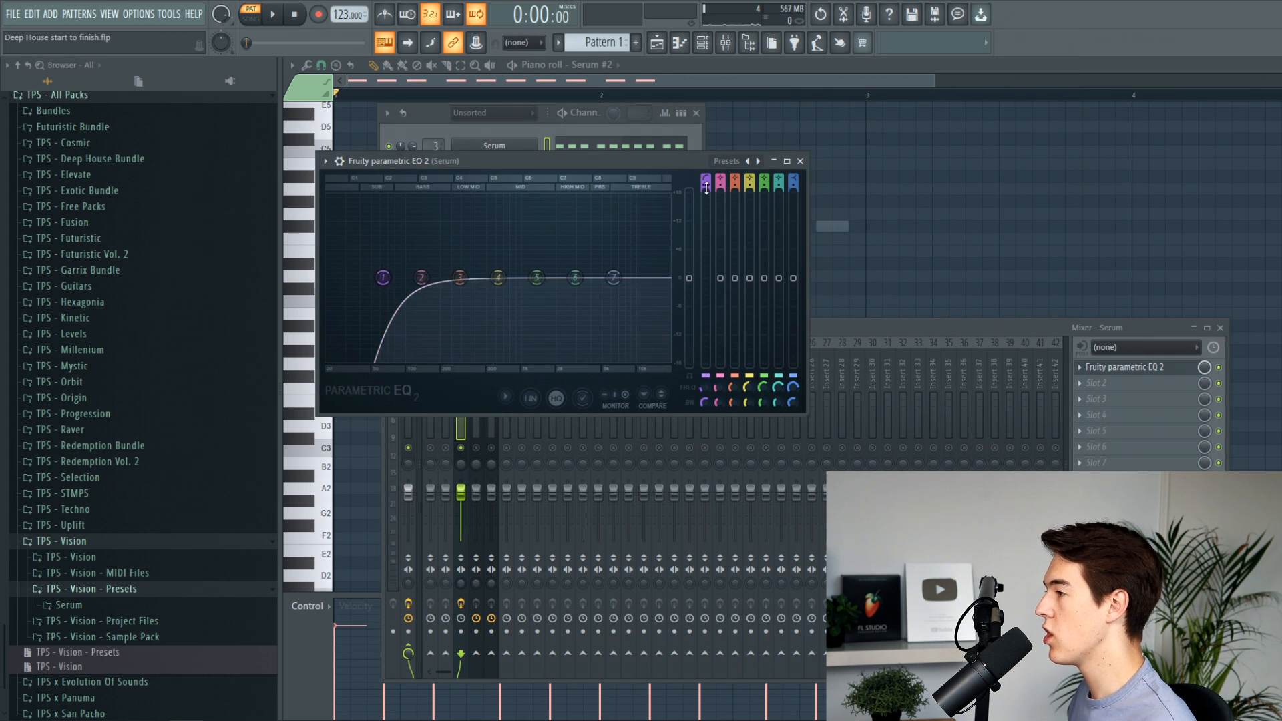
# Tune the EQ's band 1 high-pass cutoff to about 81 Hz while playing the pattern.
pyautogui.moveTo(396, 278)
pyautogui.mouseDown()
pyautogui.moveTo(423, 278)
pyautogui.moveTo(389, 277)
pyautogui.mouseUp()
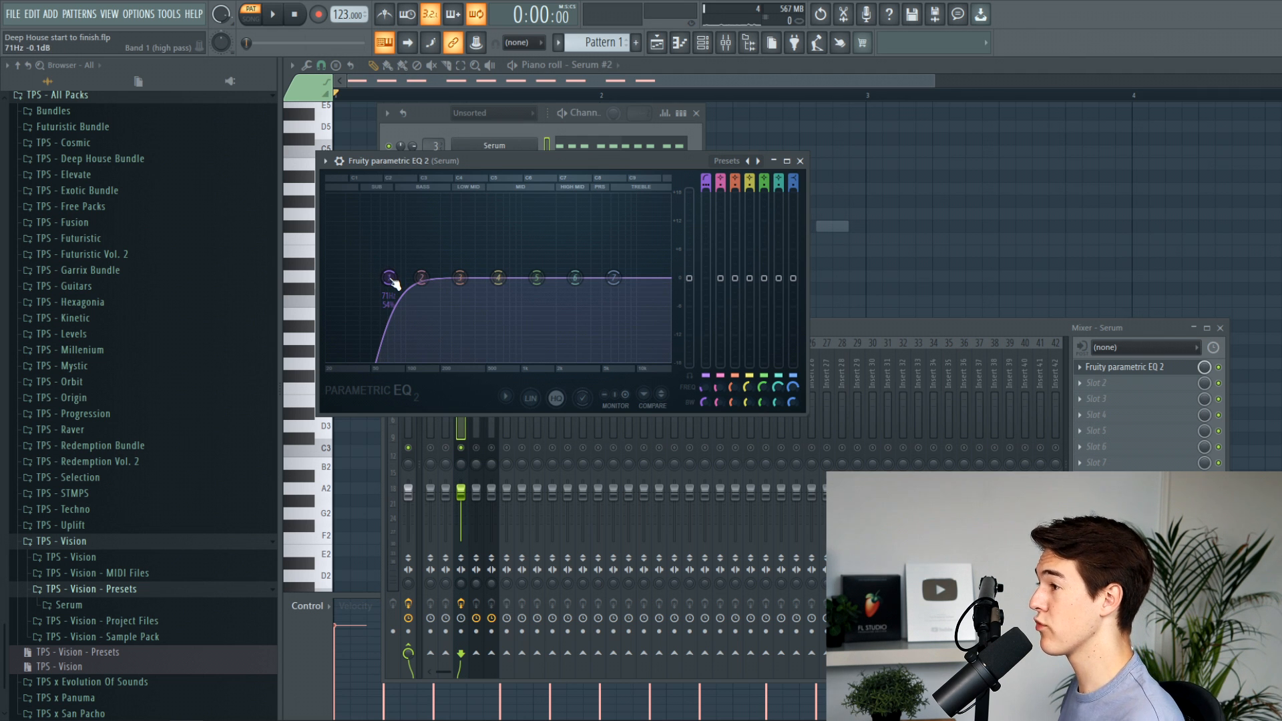
pyautogui.press('space')
pyautogui.moveTo(389, 278)
pyautogui.mouseDown()
pyautogui.moveTo(405, 278)
pyautogui.moveTo(371, 278)
pyautogui.moveTo(395, 283)
pyautogui.mouseUp()
pyautogui.press('space')
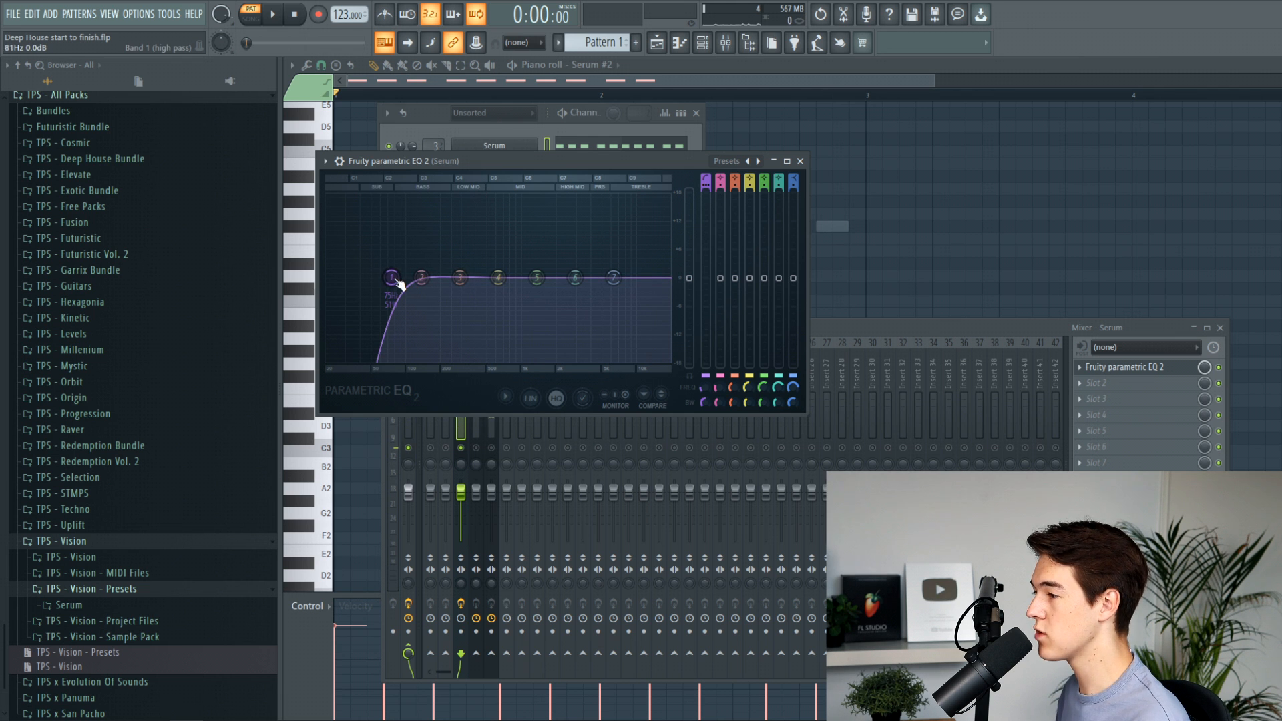
# Boost EQ band 6 slightly in the presence range and raise the high-pass cutoff to about 86 Hz.
pyautogui.press('space')
pyautogui.moveTo(580, 282); pyautogui.dragTo(605, 268)
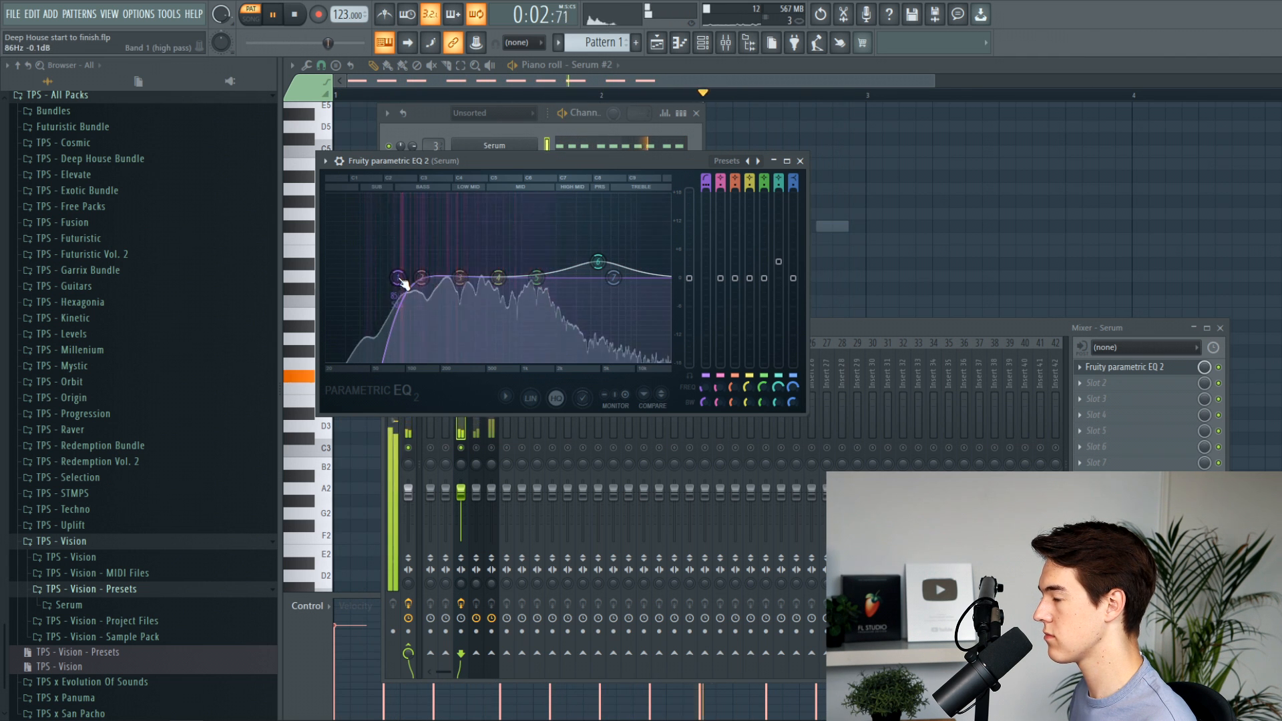
pyautogui.click(800, 161)
pyautogui.press('space')
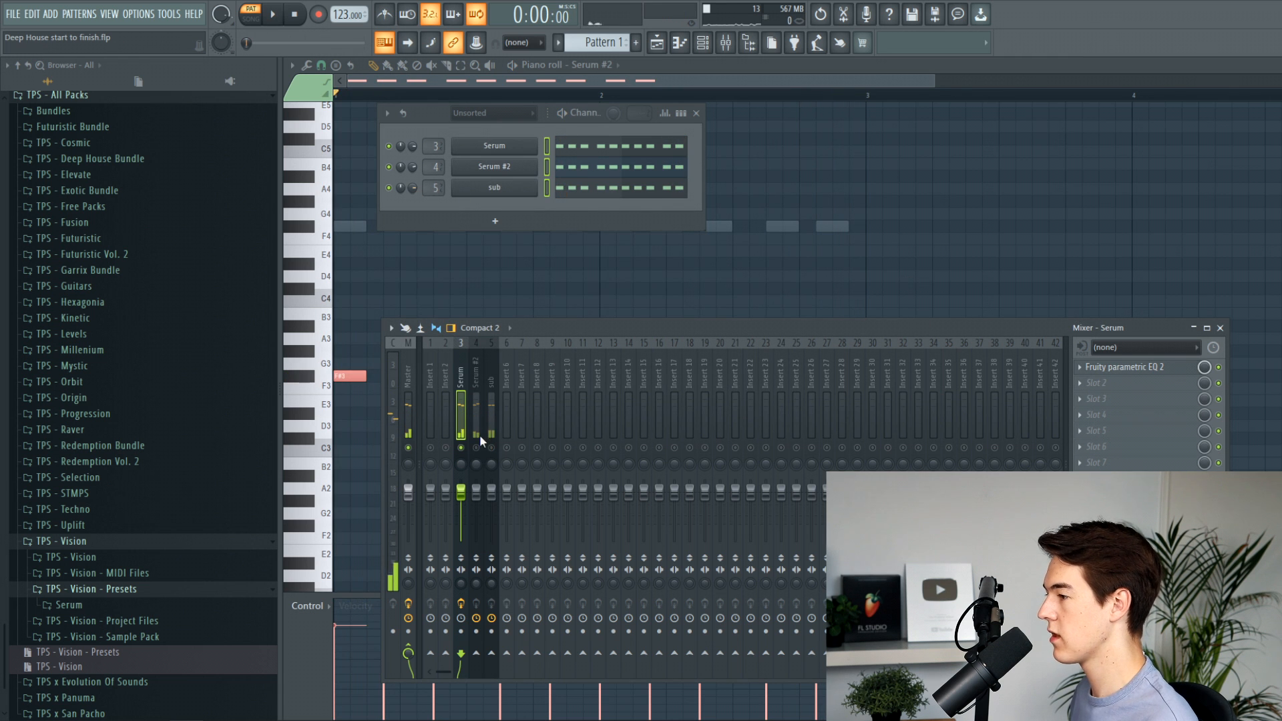
# Insert Fruity parametric EQ 2 on the Serum #2 mixer track and load its 20Hz + 18kHz cut preset.
pyautogui.click(478, 420)
pyautogui.click(1093, 367)
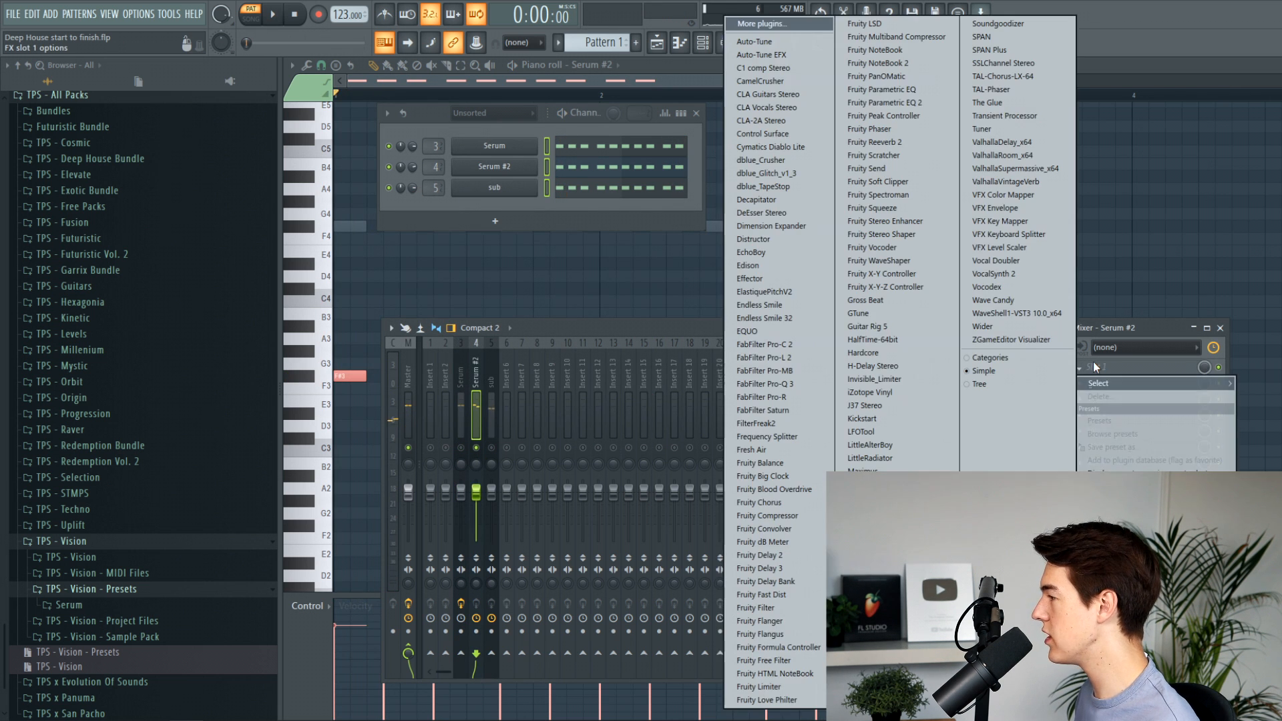
pyautogui.click(925, 103)
pyautogui.click(731, 168)
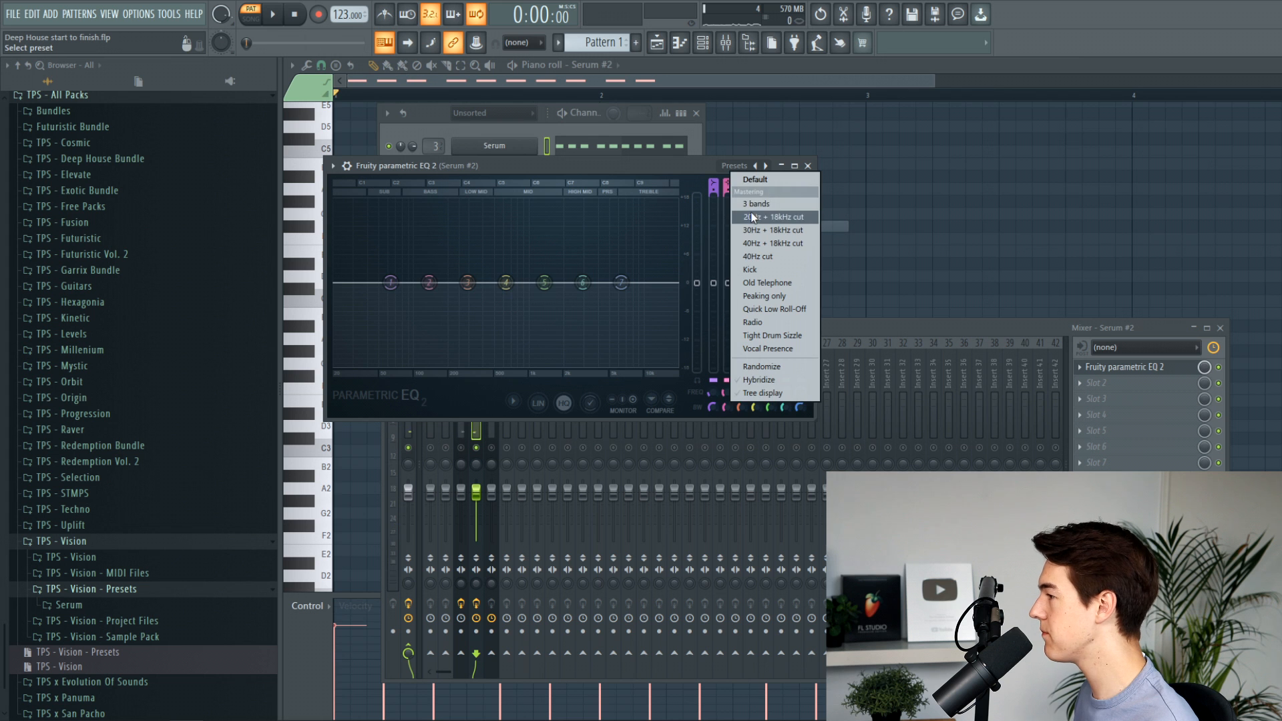
pyautogui.click(751, 218)
# Raise the Serum #2 EQ's band 1 high-pass cutoff to roughly 260–285 Hz while playing the pattern.
pyautogui.press('space')
pyautogui.moveTo(335, 283); pyautogui.dragTo(462, 287)
pyautogui.press('space')
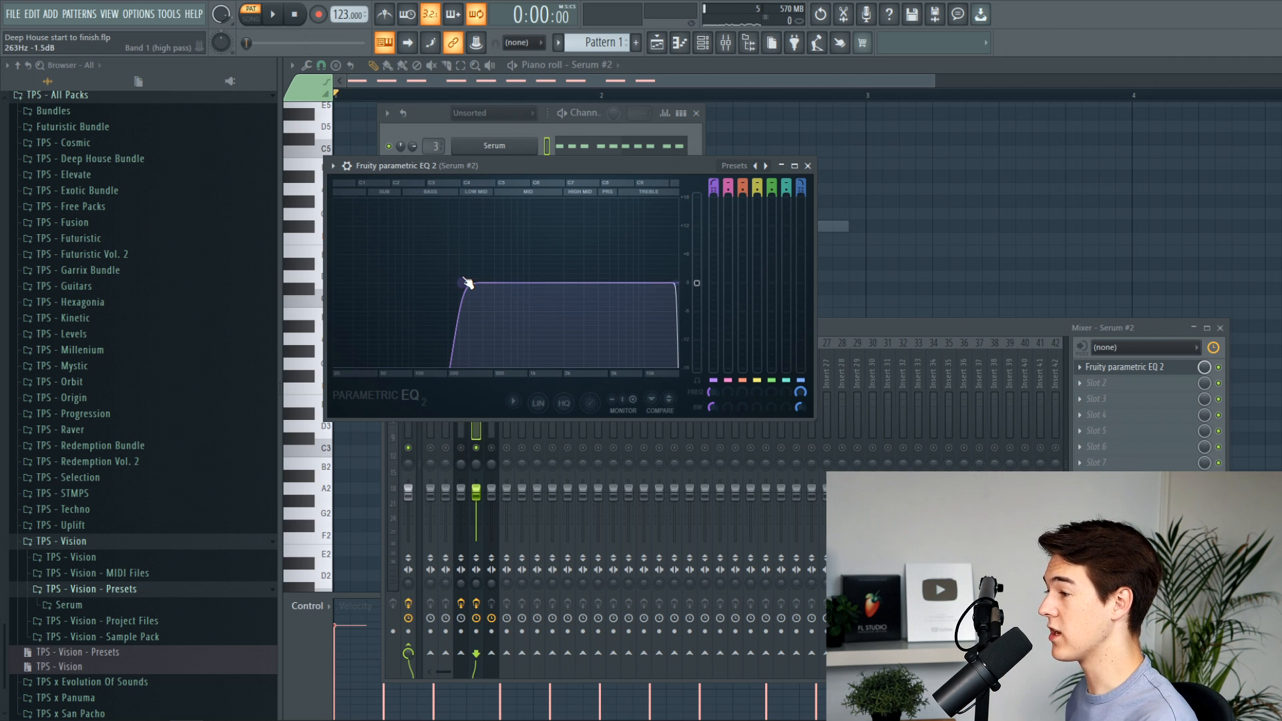
pyautogui.press('space')
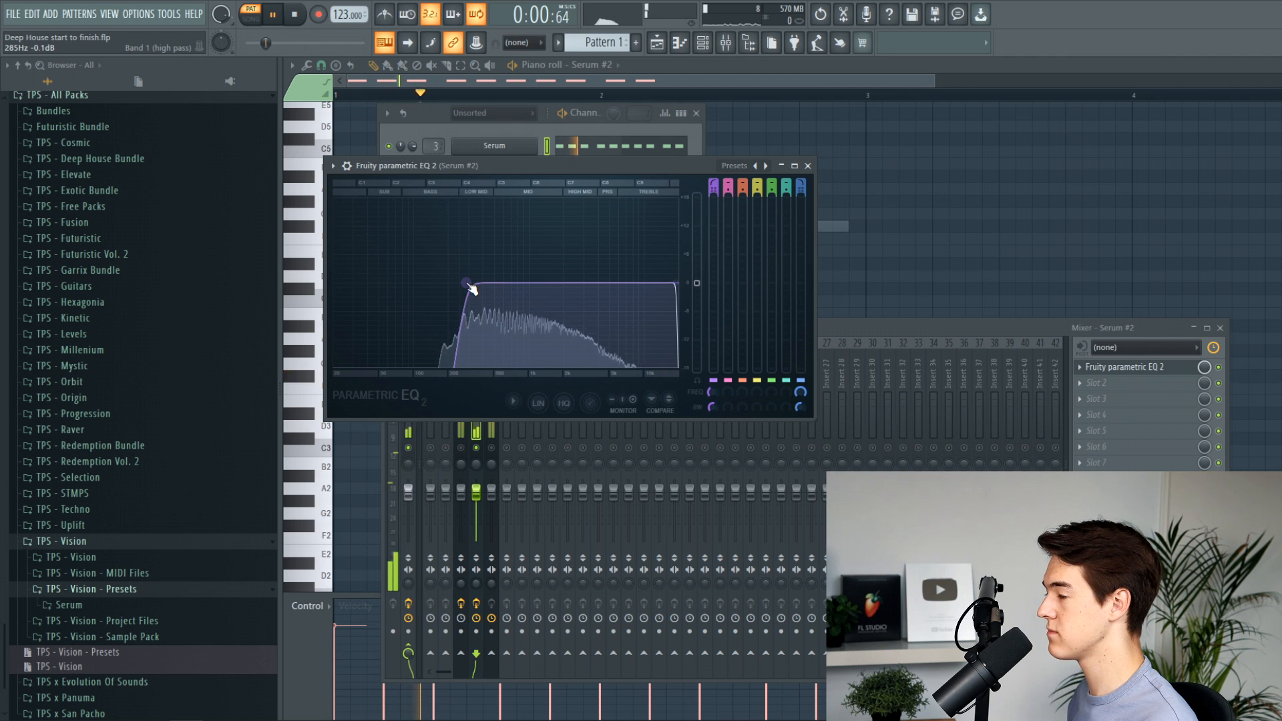
pyautogui.moveTo(465, 282); pyautogui.dragTo(460, 283)
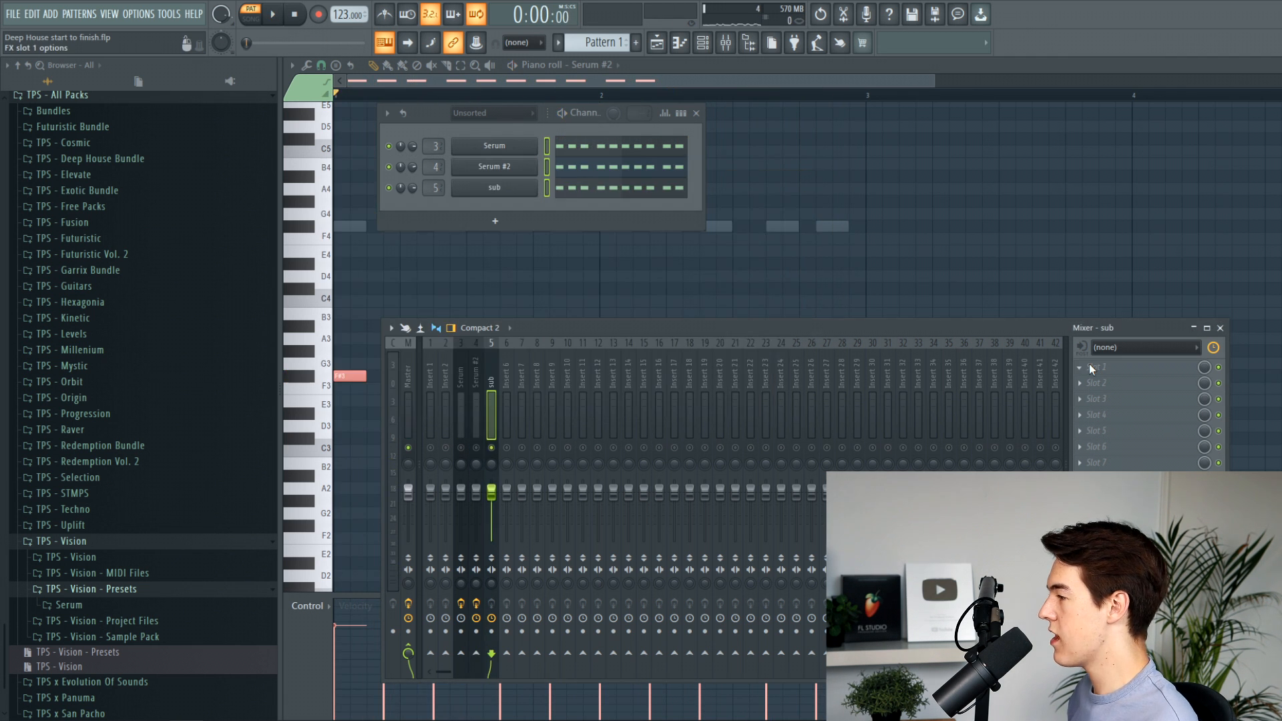
# Insert Fruity parametric EQ 2 on the sub mixer track and load its 20Hz + 18kHz cut preset.
pyautogui.click(1089, 367)
pyautogui.moveTo(1136, 383)
pyautogui.click(885, 103)
pyautogui.click(771, 202)
pyautogui.click(802, 249)
# Lower the sub EQ's band 7 low-pass cutoff to about 89 Hz while playing the pattern.
pyautogui.moveTo(712, 319); pyautogui.dragTo(470, 324)
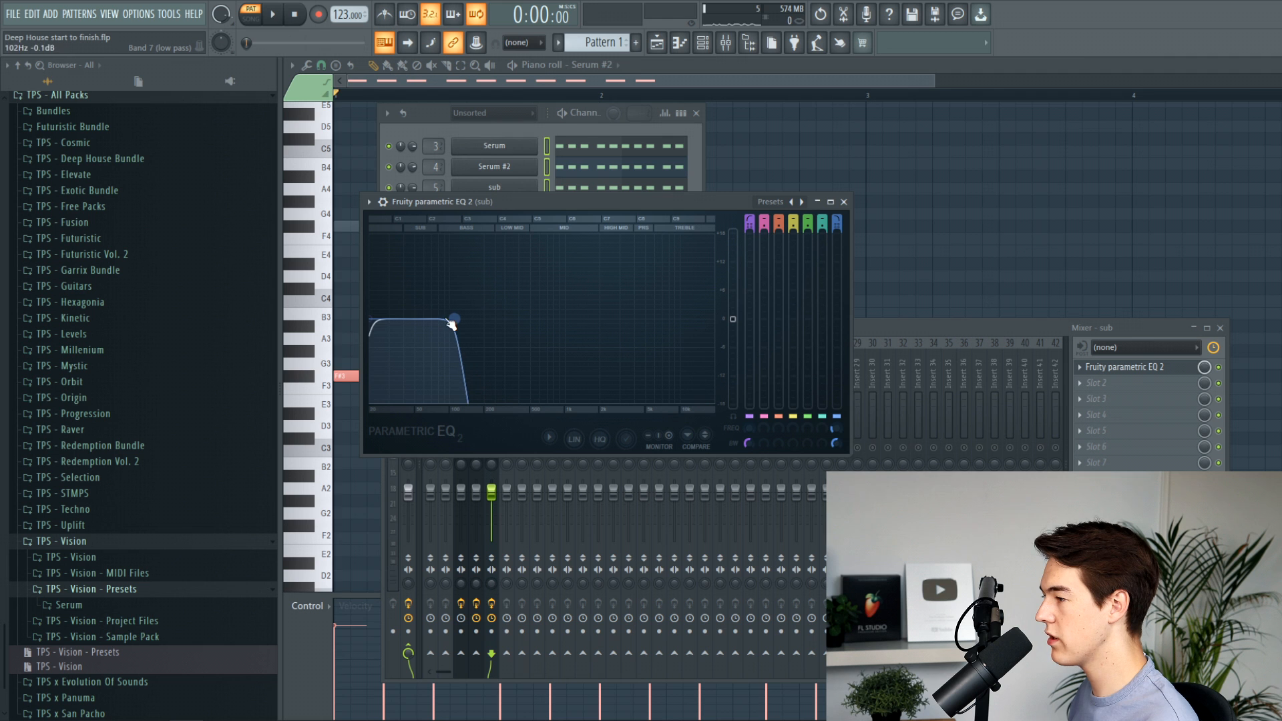
pyautogui.press('space')
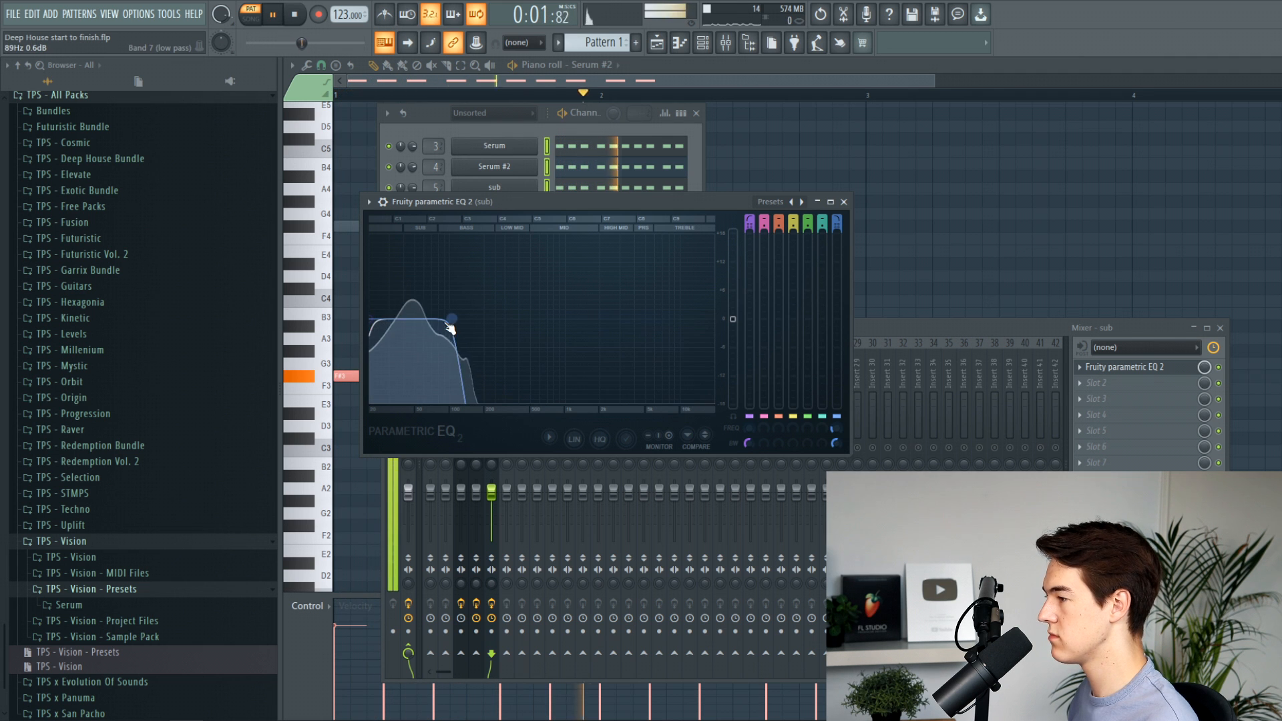
pyautogui.press('space')
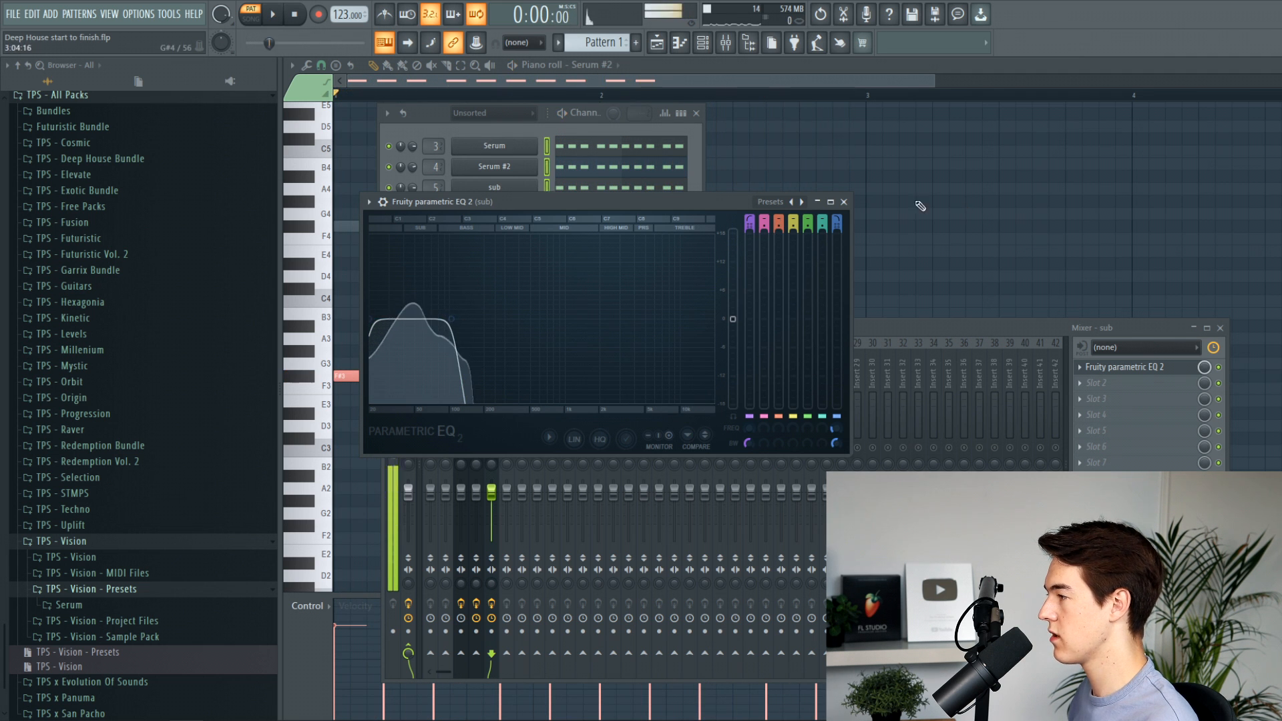
pyautogui.click(843, 202)
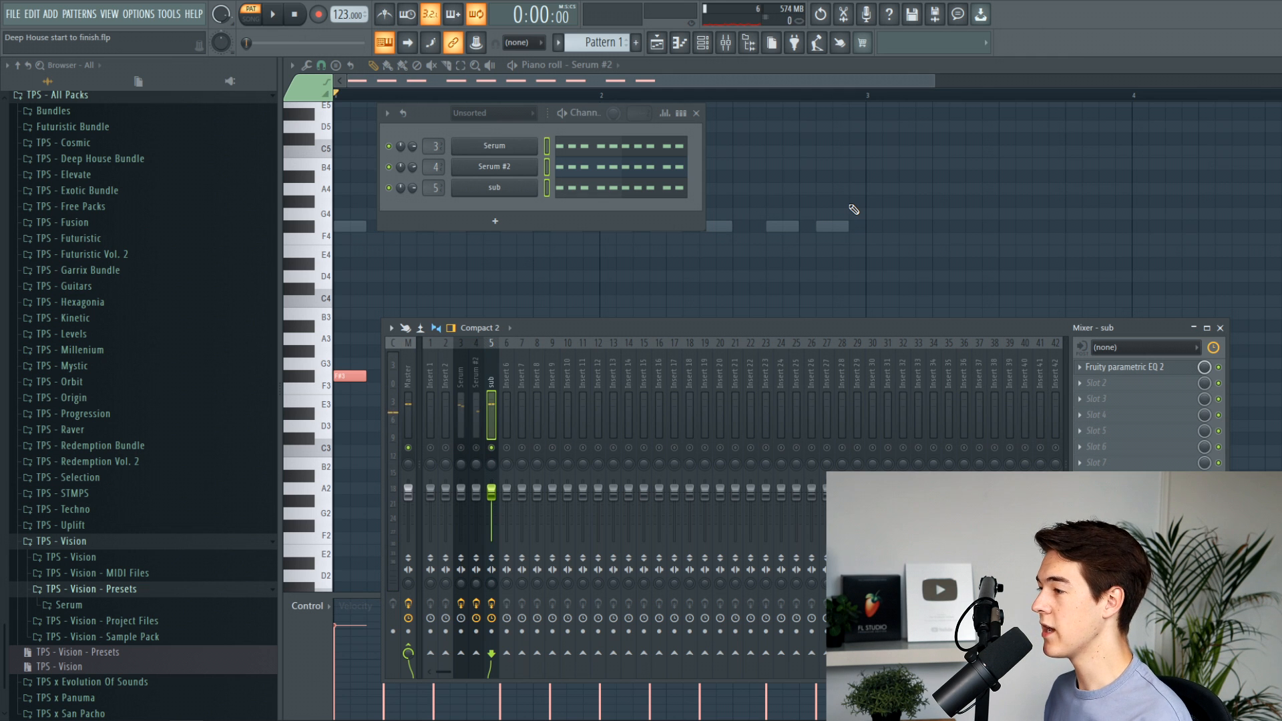
# Insert CamelCrusher in slot 3 of the sub track with the British Clean patch and set its master mix to 72%.
pyautogui.click(1132, 406)
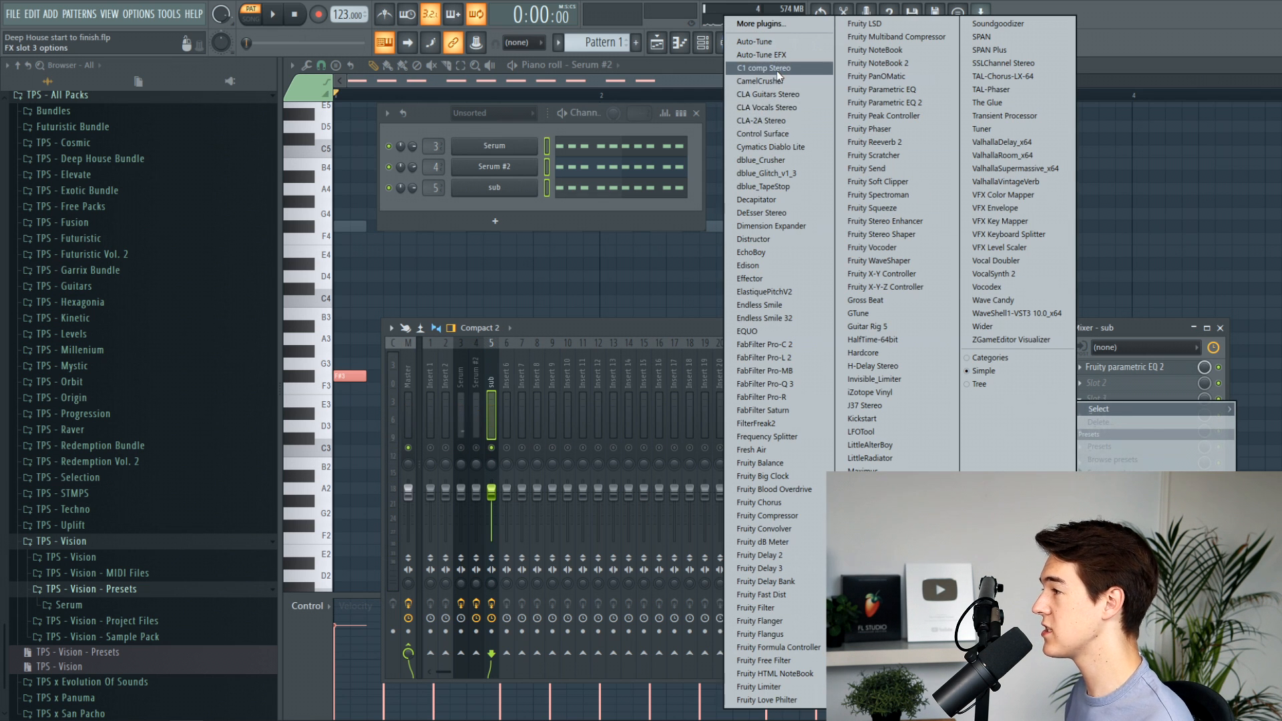
pyautogui.click(778, 78)
pyautogui.click(619, 339)
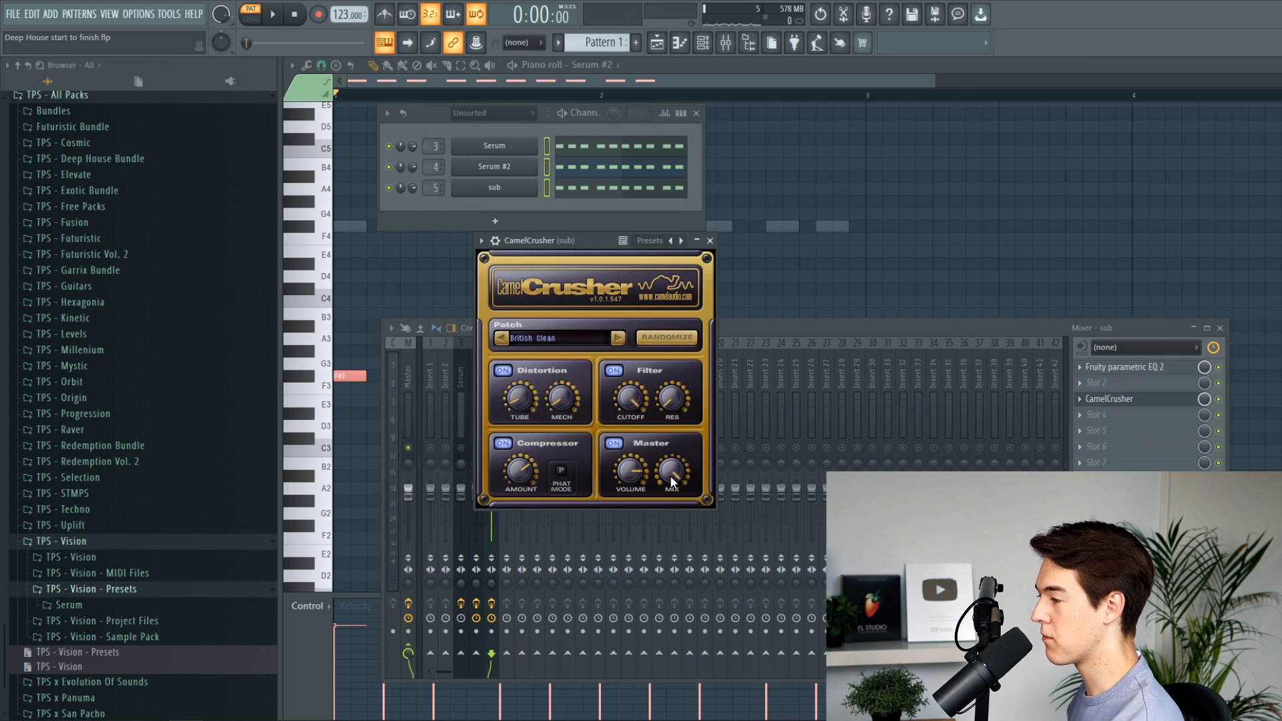
pyautogui.press('space')
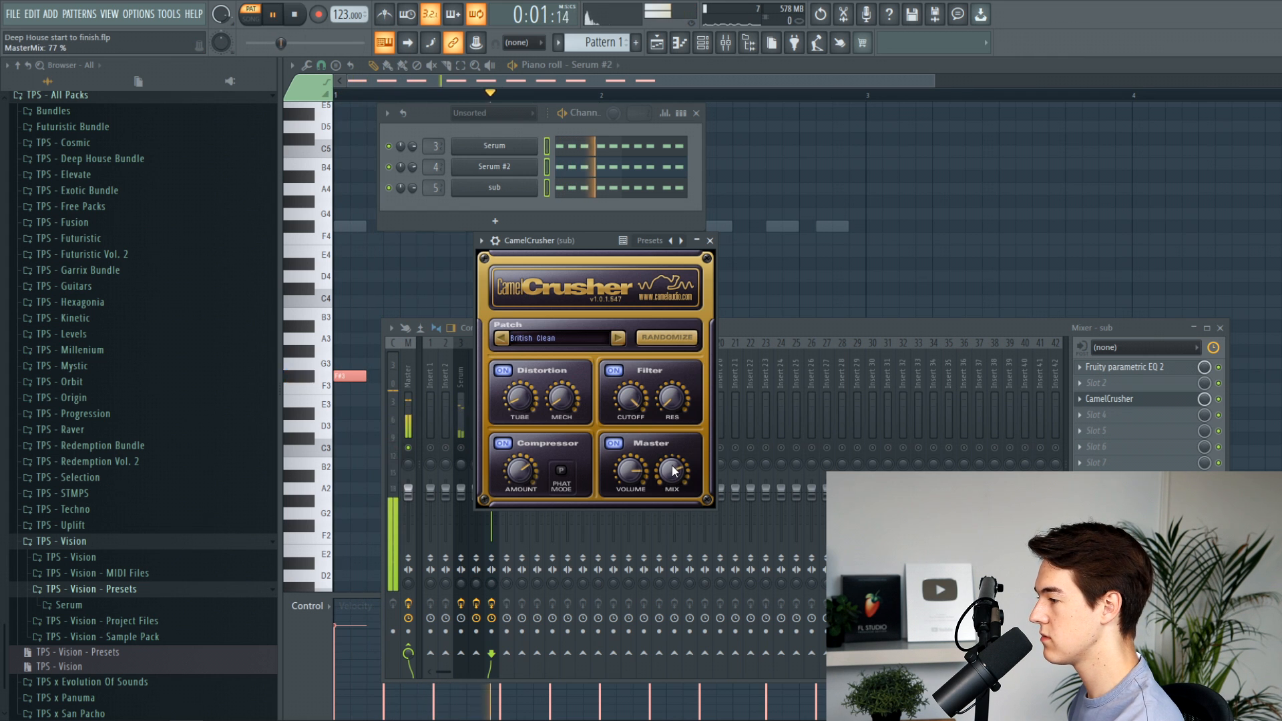
pyautogui.moveTo(674, 473); pyautogui.dragTo(674, 482)
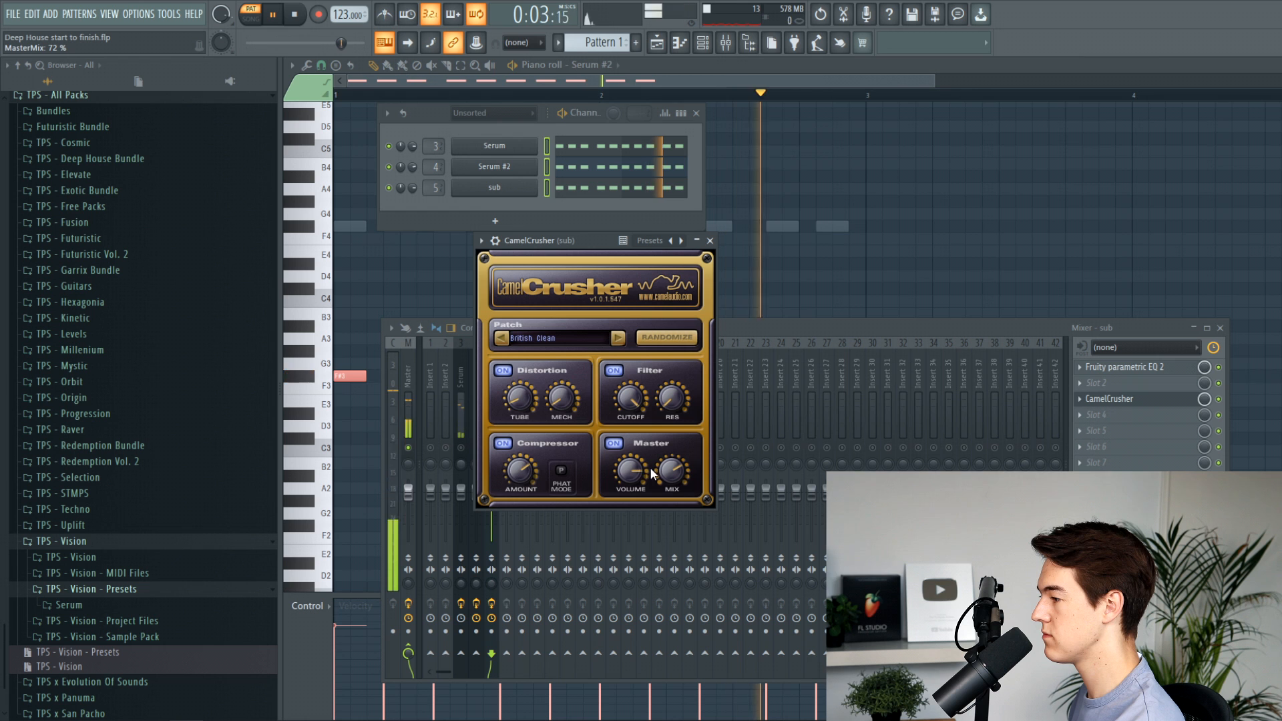
pyautogui.click(709, 240)
pyautogui.press('space')
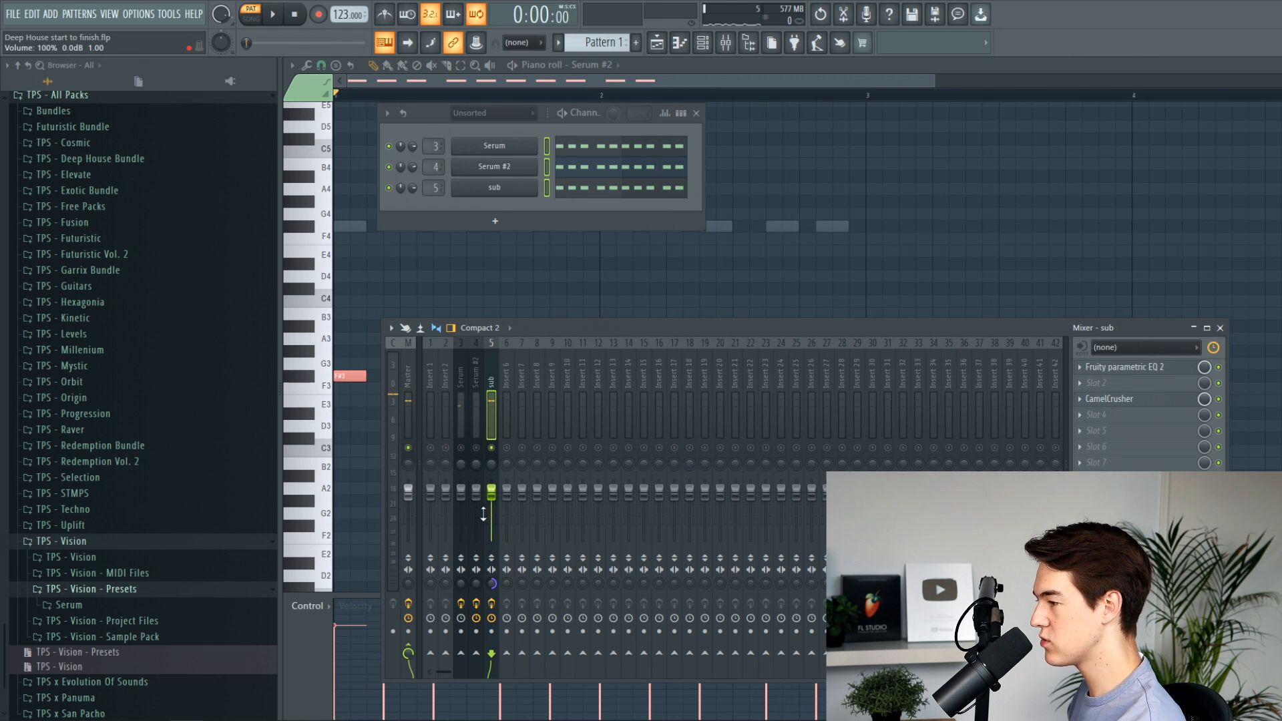
# Balance the bass layers by lowering the sub track to about -4.2 dB, Serum #2 moderately and Serum very slightly.
pyautogui.press('space')
pyautogui.moveTo(492, 492); pyautogui.dragTo(497, 506)
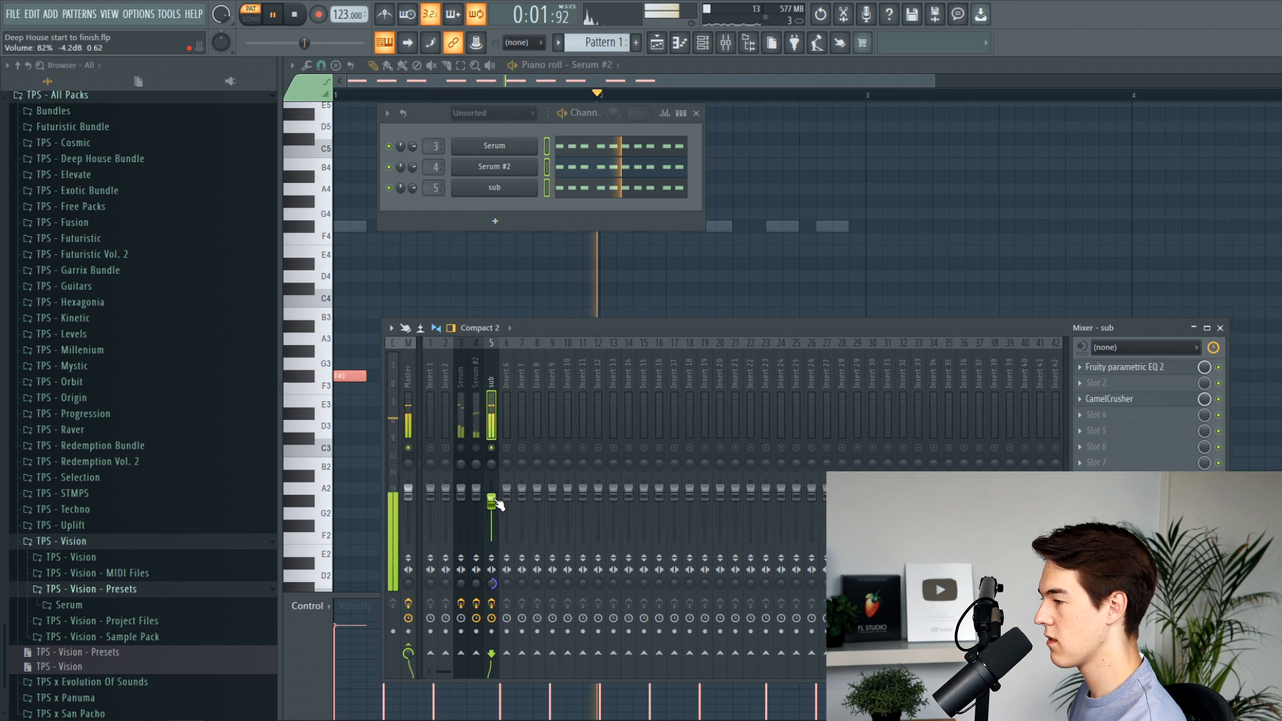
pyautogui.rightClick(478, 449)
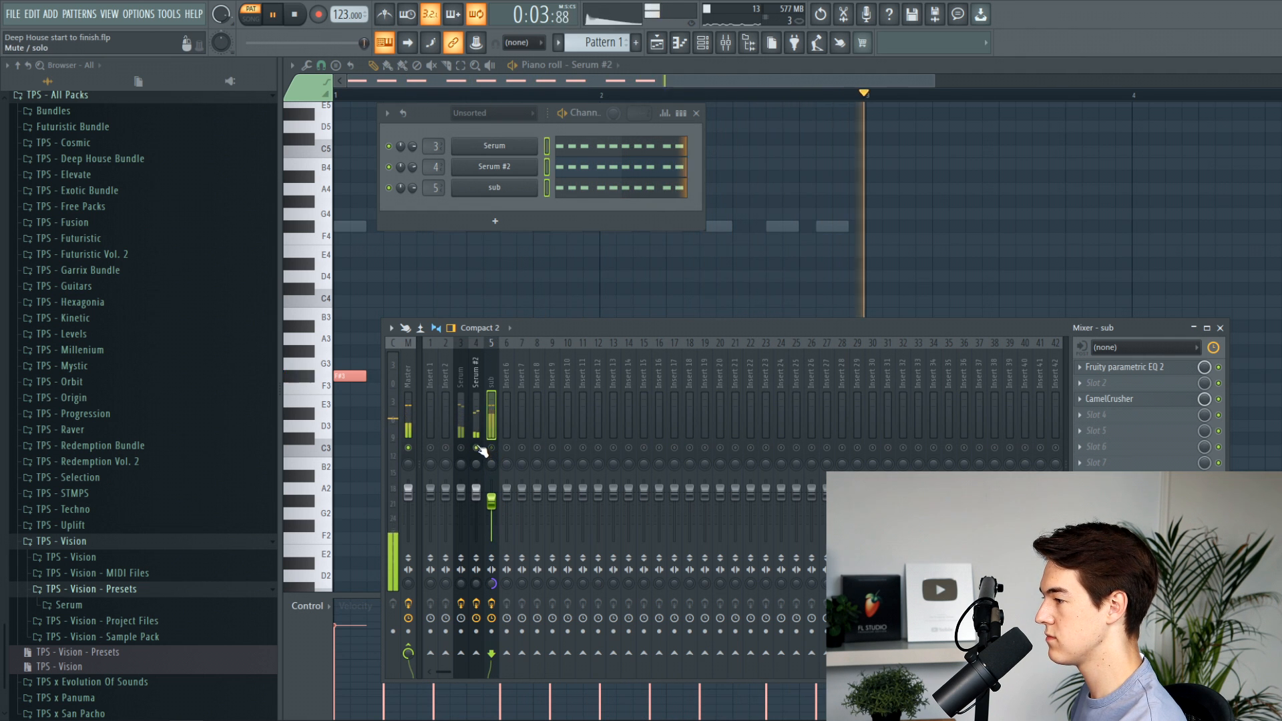
pyautogui.press('space')
pyautogui.rightClick(478, 448)
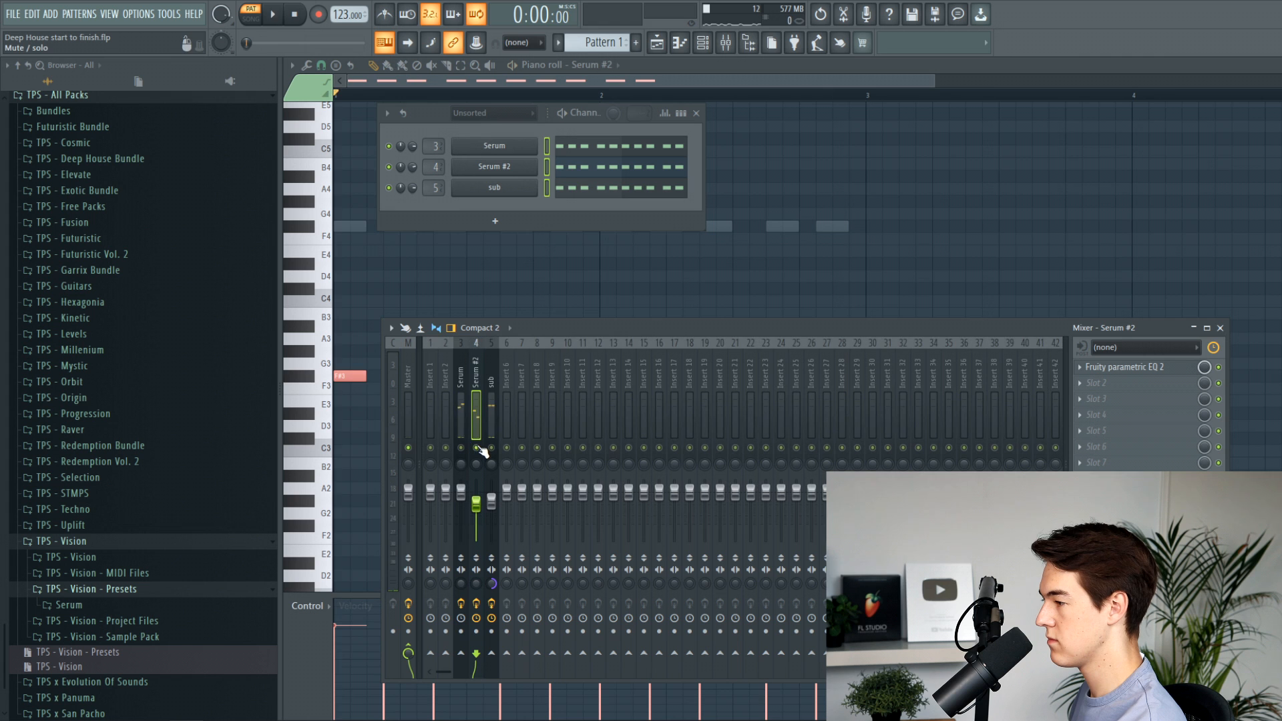
pyautogui.press('space')
pyautogui.moveTo(461, 492)
pyautogui.mouseDown()
pyautogui.moveTo(492, 505)
pyautogui.moveTo(461, 493)
pyautogui.mouseUp()
pyautogui.press('space')
# Fine-tune the decay of envelope 1 in the sub channel's Serum while playing the pattern.
pyautogui.click(515, 190)
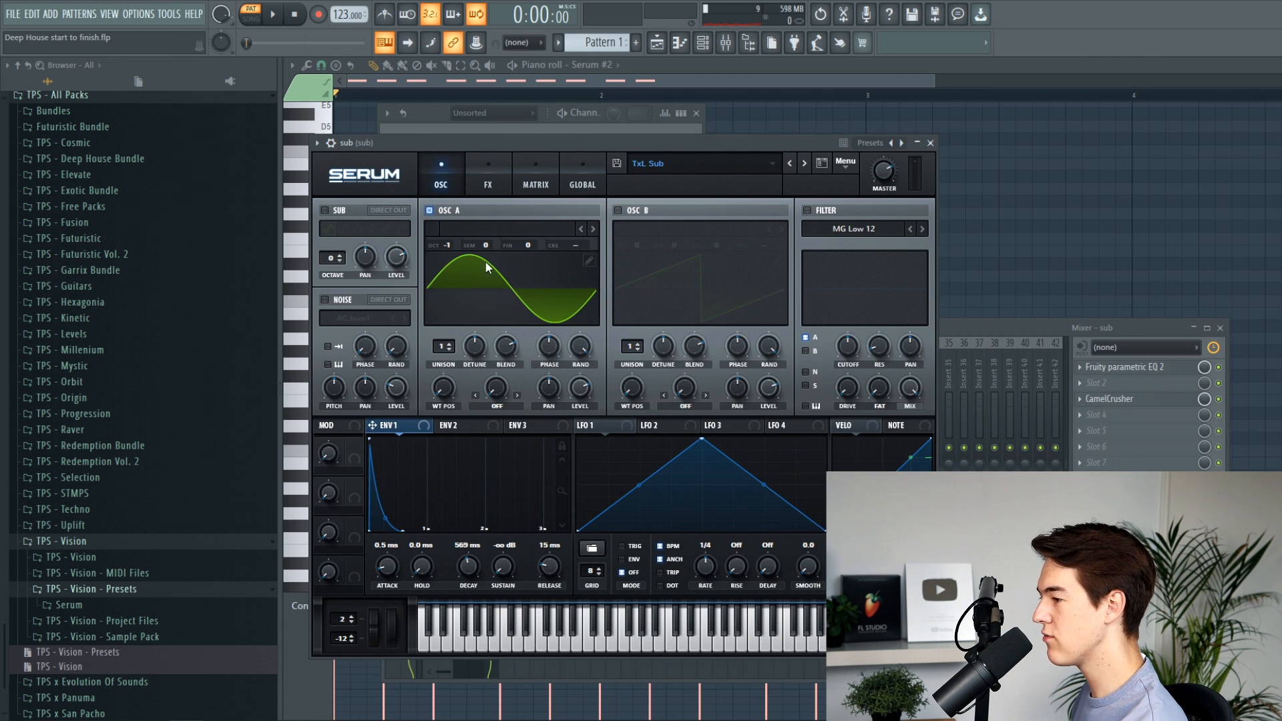
pyautogui.press('space')
pyautogui.moveTo(474, 562)
pyautogui.mouseDown()
pyautogui.moveTo(466, 593)
pyautogui.moveTo(473, 565)
pyautogui.mouseUp()
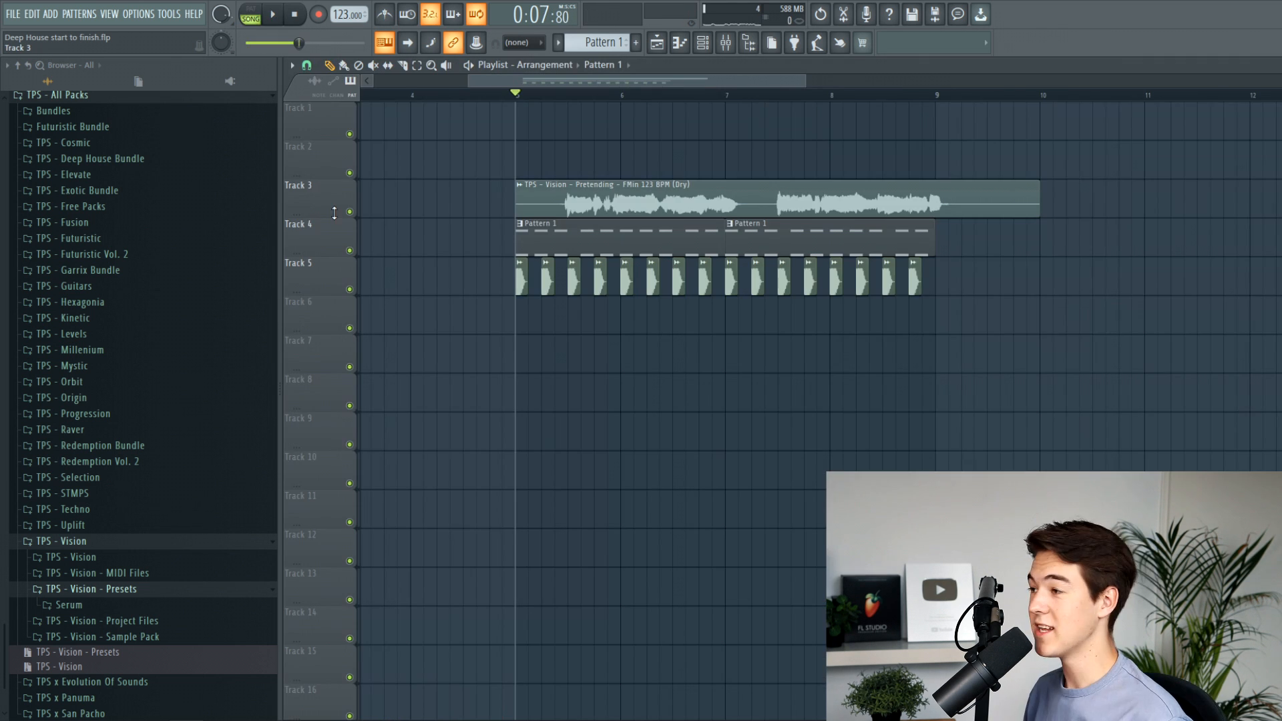
# Mute the vocal on playlist Track 3 and loop bar 5 to hear the bass with the kick.
pyautogui.click(349, 212)
pyautogui.scroll(3, 537, 194)
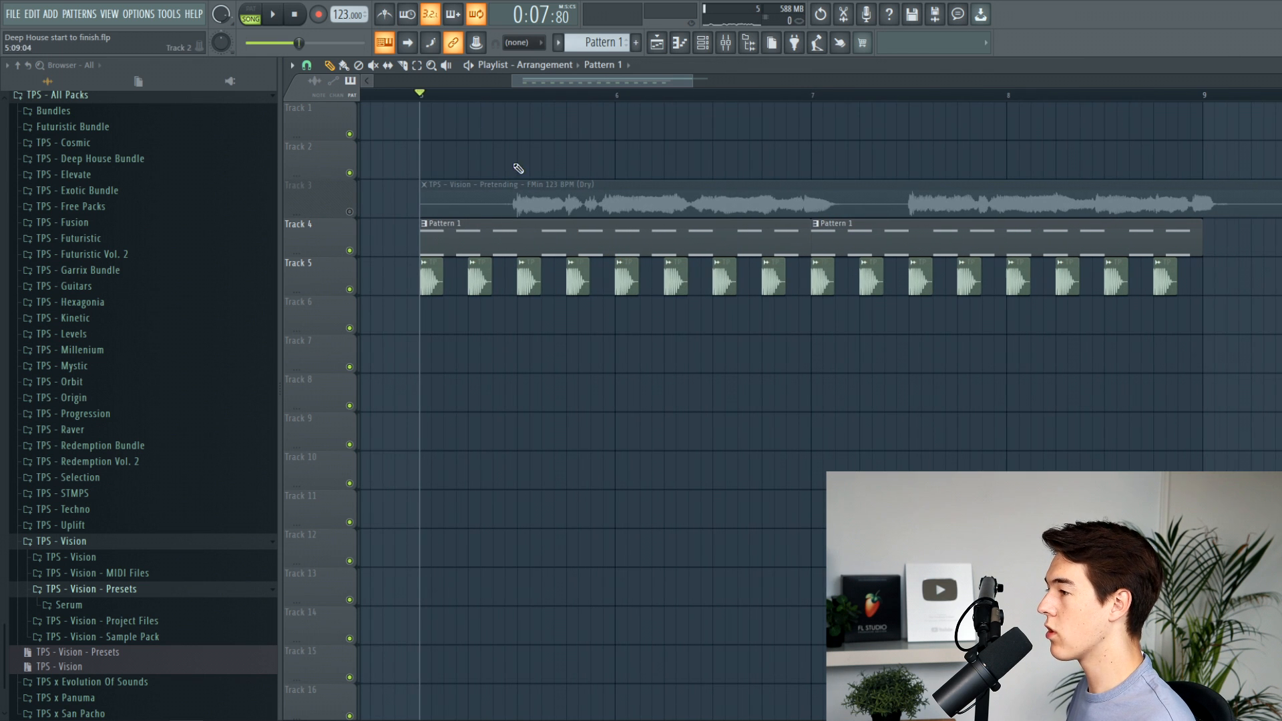
pyautogui.moveTo(433, 107); pyautogui.dragTo(666, 164)
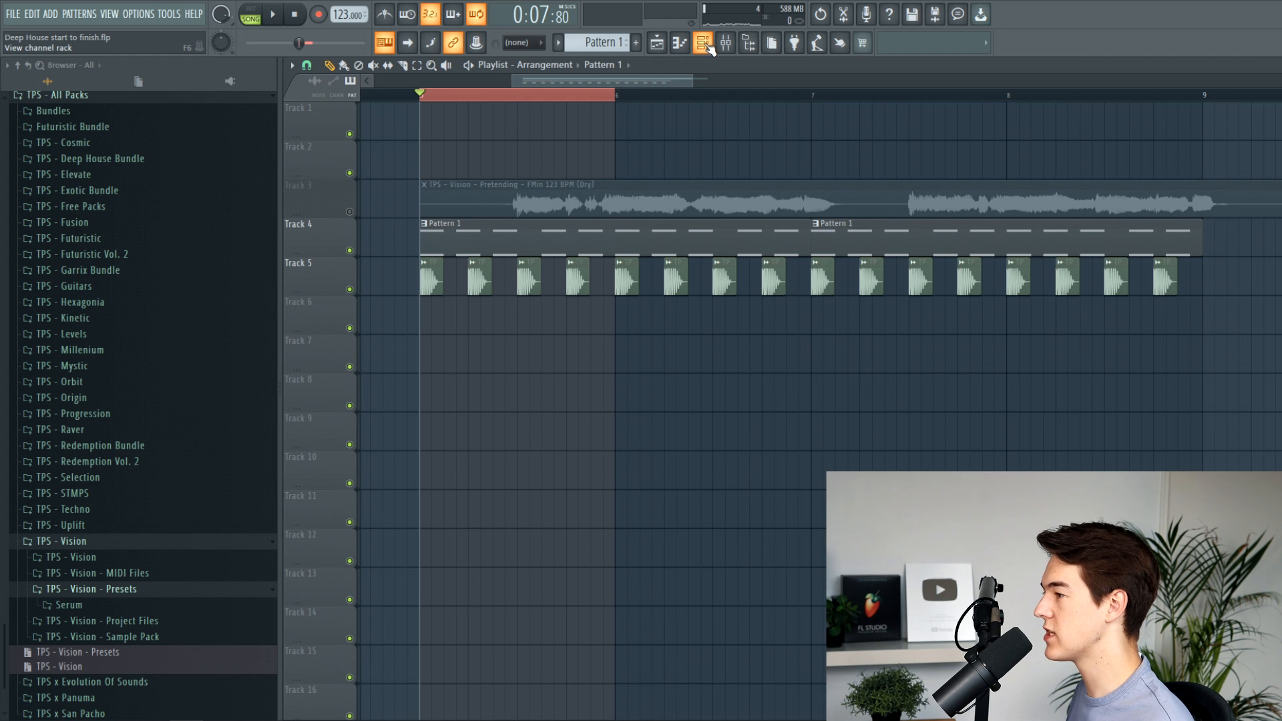
pyautogui.press('space')
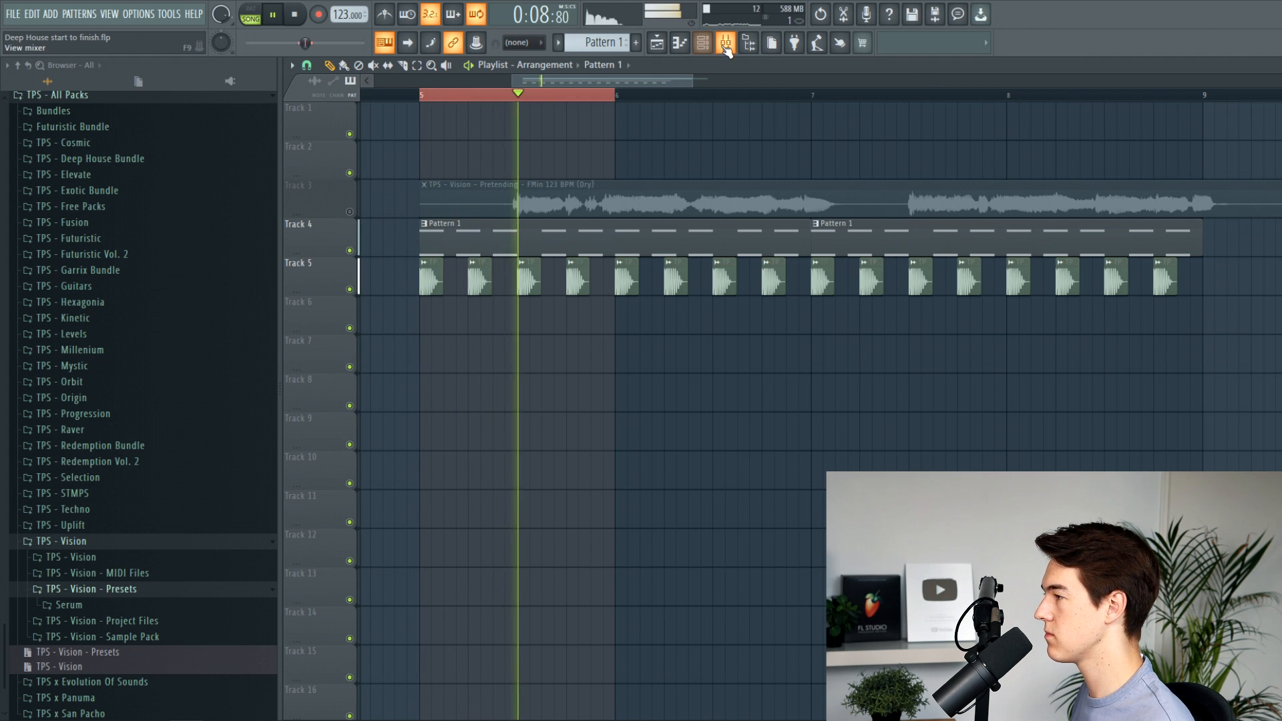
pyautogui.press('space')
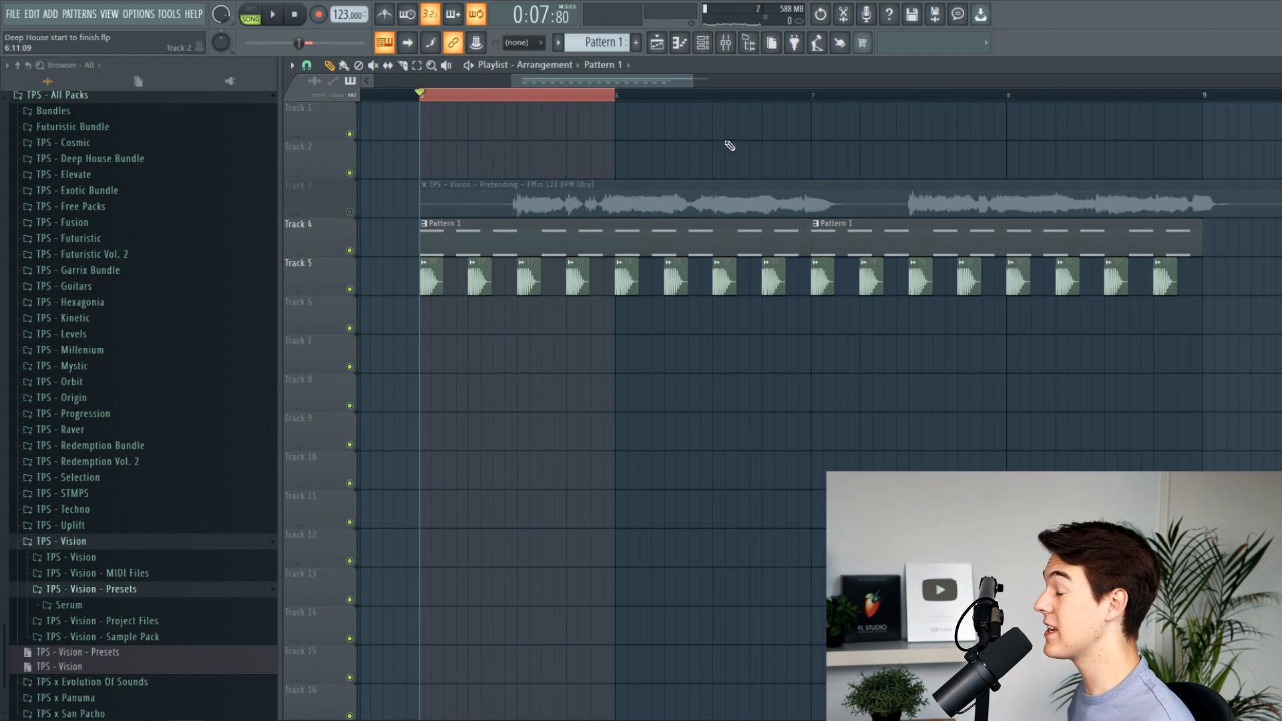
# Solo the Serum mixer track and the bass pattern's playlist Track 4 while playing the loop.
pyautogui.click(726, 46)
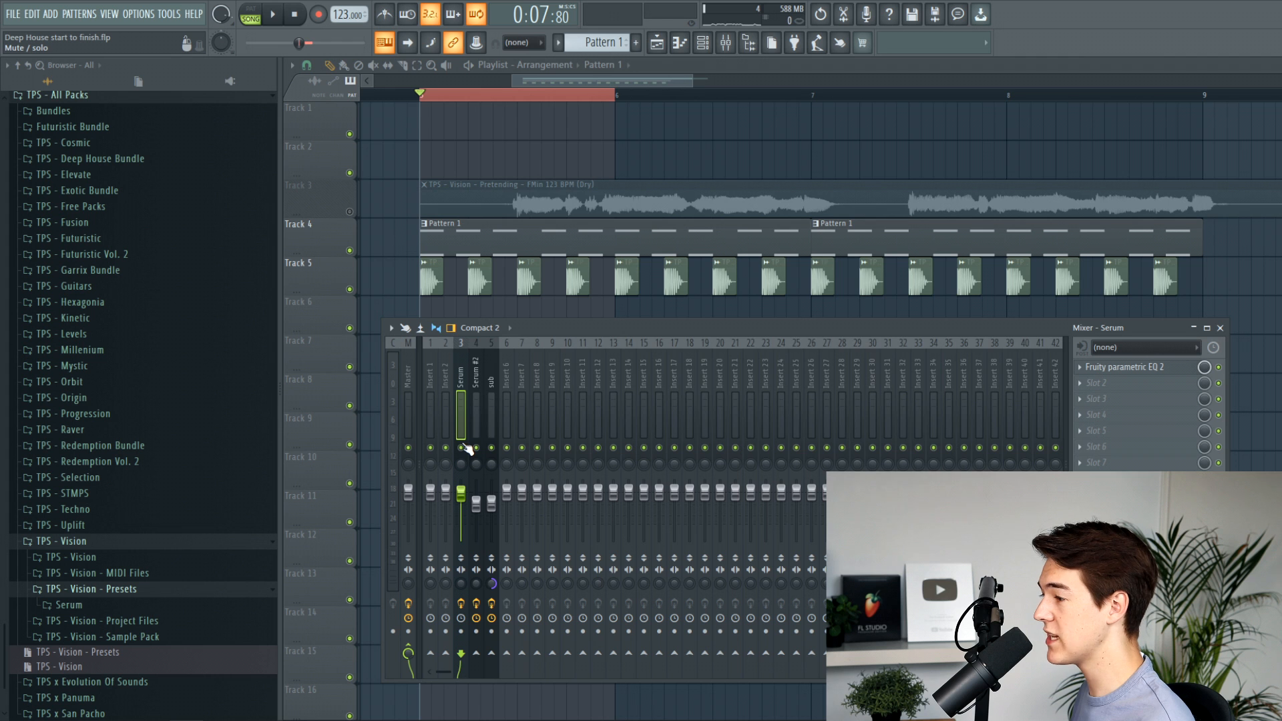
pyautogui.click(1202, 415)
pyautogui.press('Escape')
pyautogui.press('space')
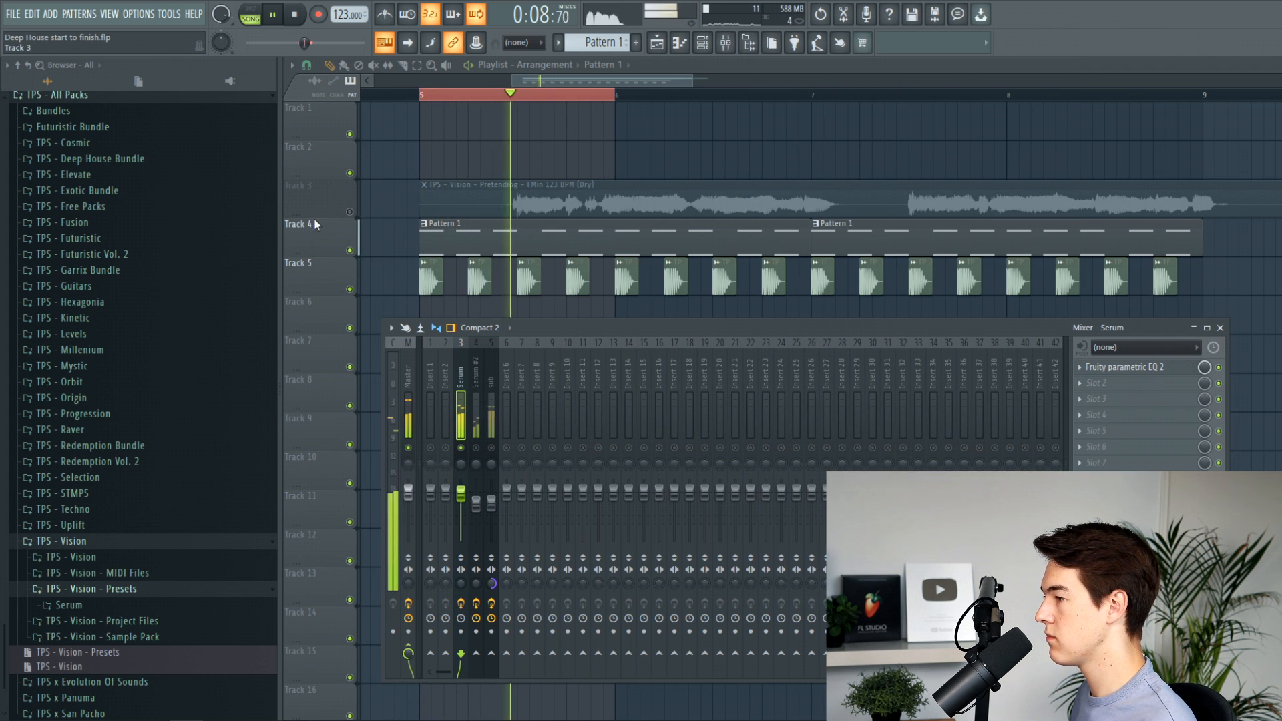
pyautogui.rightClick(349, 250)
pyautogui.click(725, 46)
pyautogui.press('space')
# Insert The Glue compressor in slot 3 of the Serum mixer track.
pyautogui.click(1105, 399)
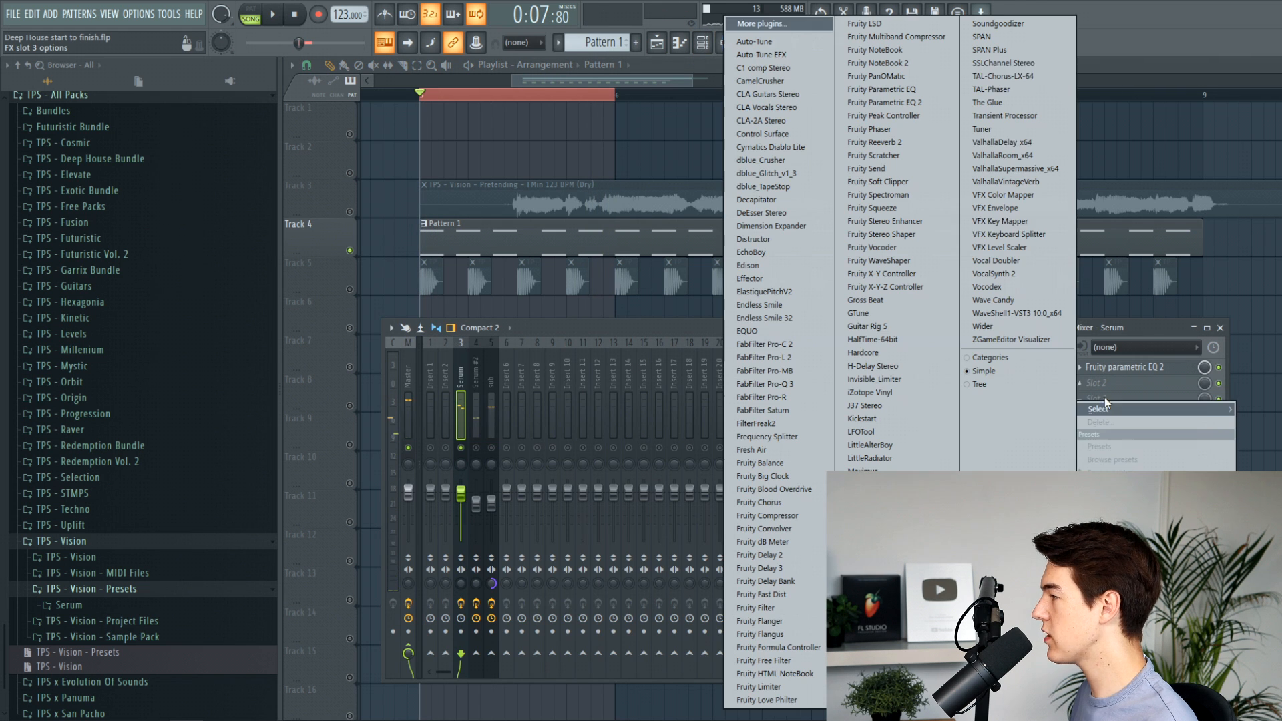
pyautogui.click(983, 103)
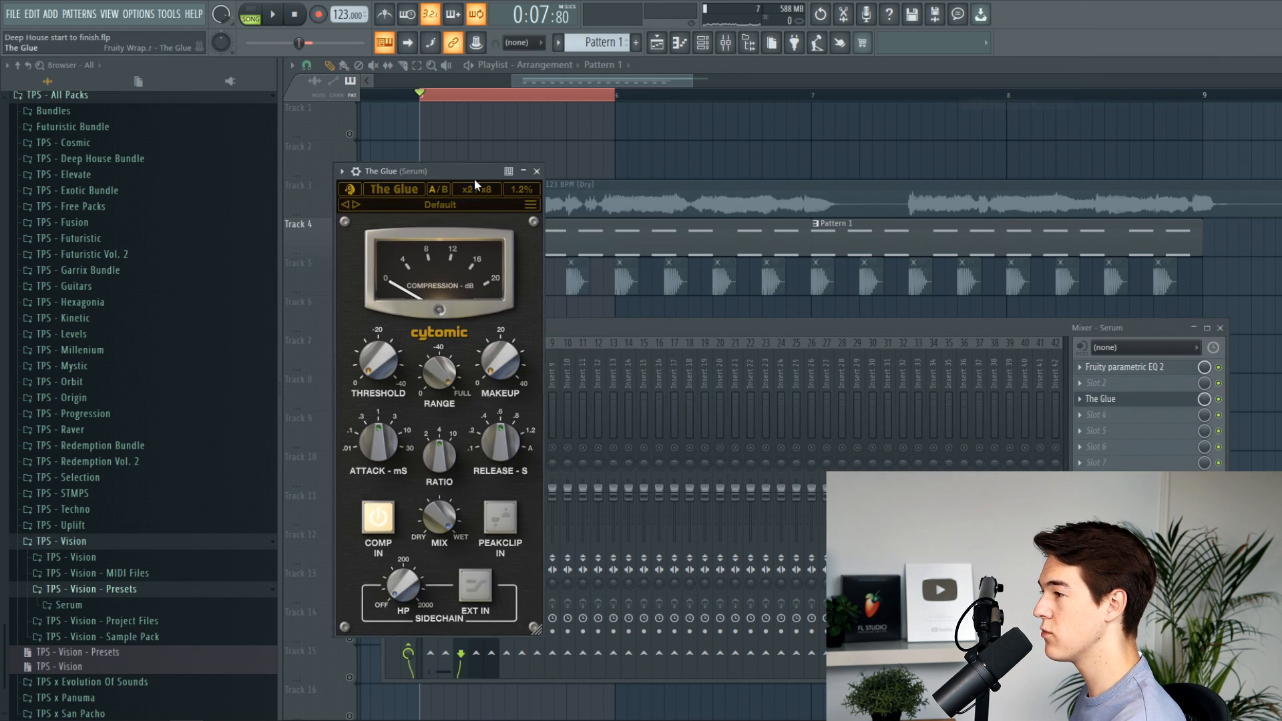
pyautogui.moveTo(474, 178); pyautogui.dragTo(638, 212)
# Adjust The Glue's threshold and attack and set its makeup gain to 1.4 dB while playing the loop.
pyautogui.moveTo(541, 394); pyautogui.dragTo(542, 380)
pyautogui.press('space')
pyautogui.moveTo(666, 398); pyautogui.dragTo(663, 390)
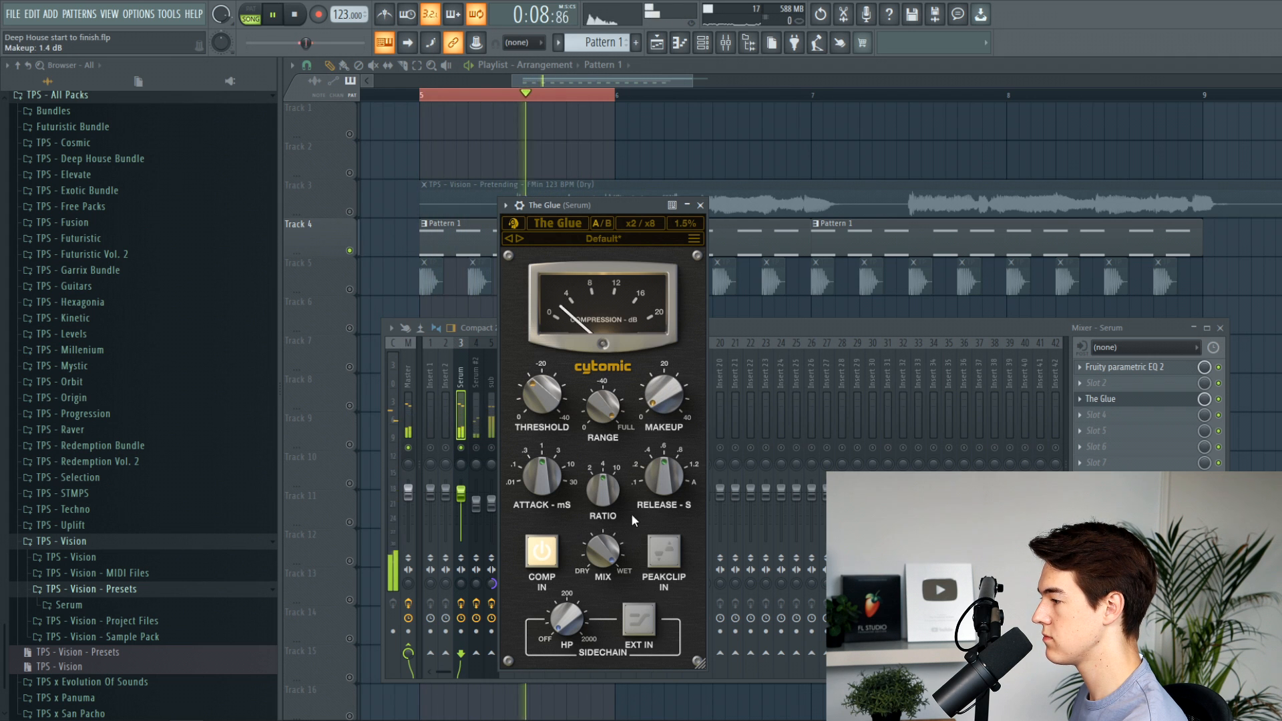
pyautogui.moveTo(545, 479); pyautogui.dragTo(544, 489)
pyautogui.moveTo(554, 434); pyautogui.dragTo(566, 390)
pyautogui.press('space')
pyautogui.click(700, 205)
# Insert CamelCrusher in slot 2 of the Serum #2 track, set its compressor amount to -8 dB, and unsolo the track.
pyautogui.click(478, 387)
pyautogui.press('space')
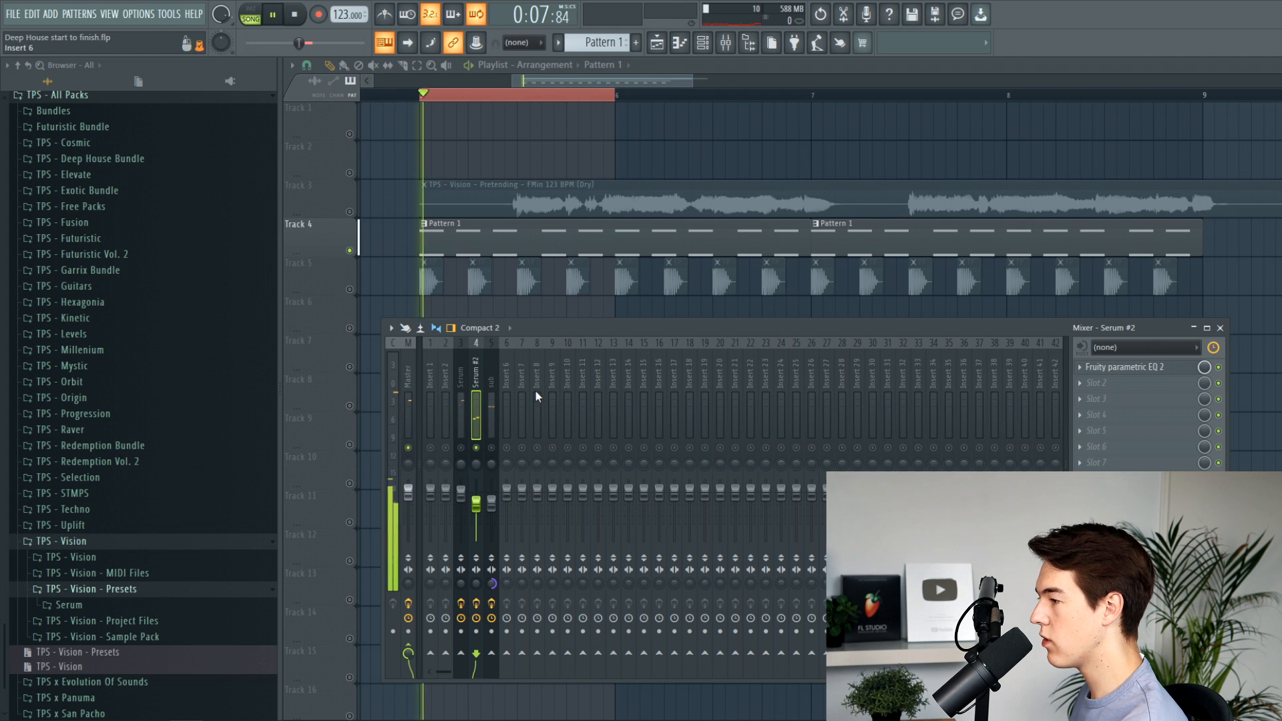
pyautogui.press('space')
pyautogui.click(1115, 392)
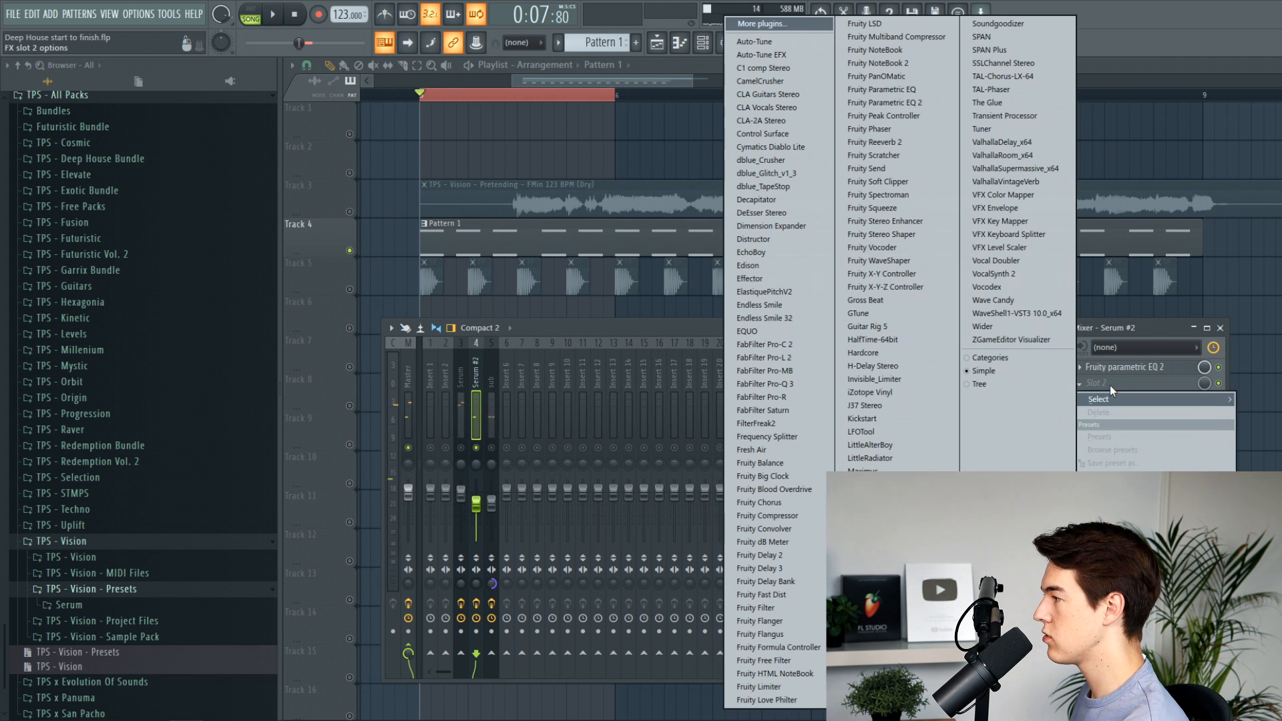
pyautogui.click(762, 81)
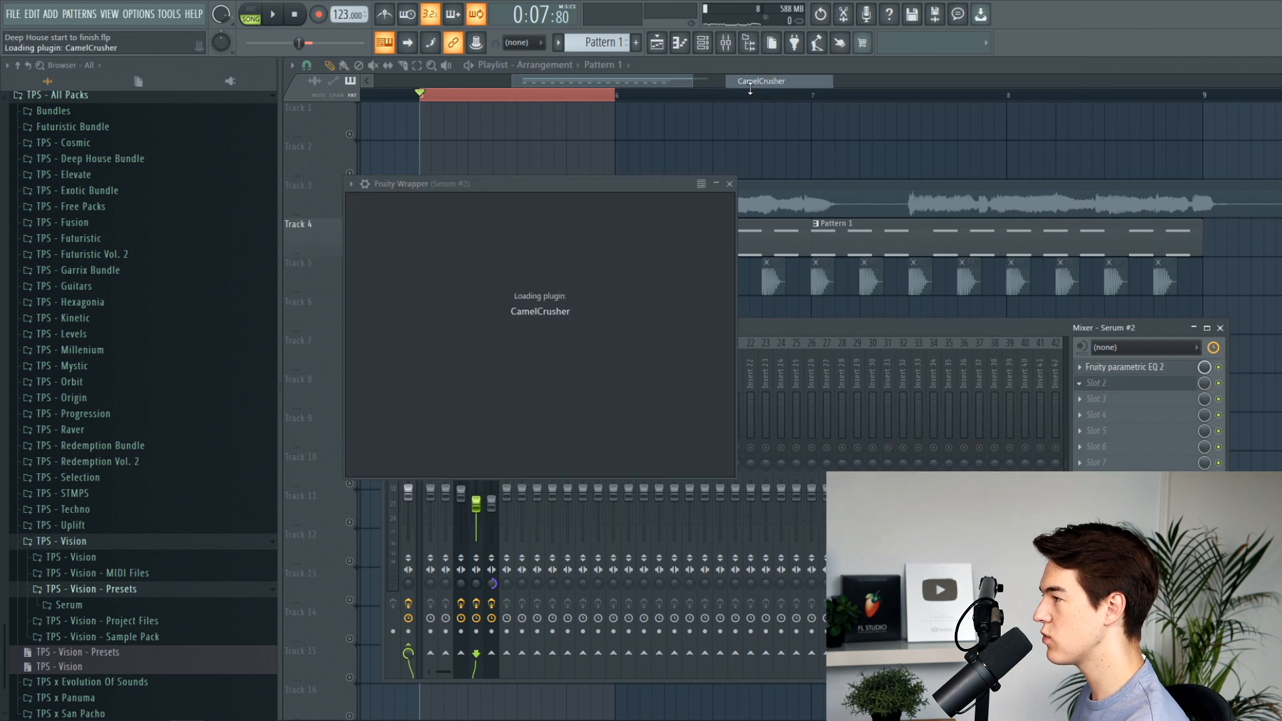
pyautogui.press('space')
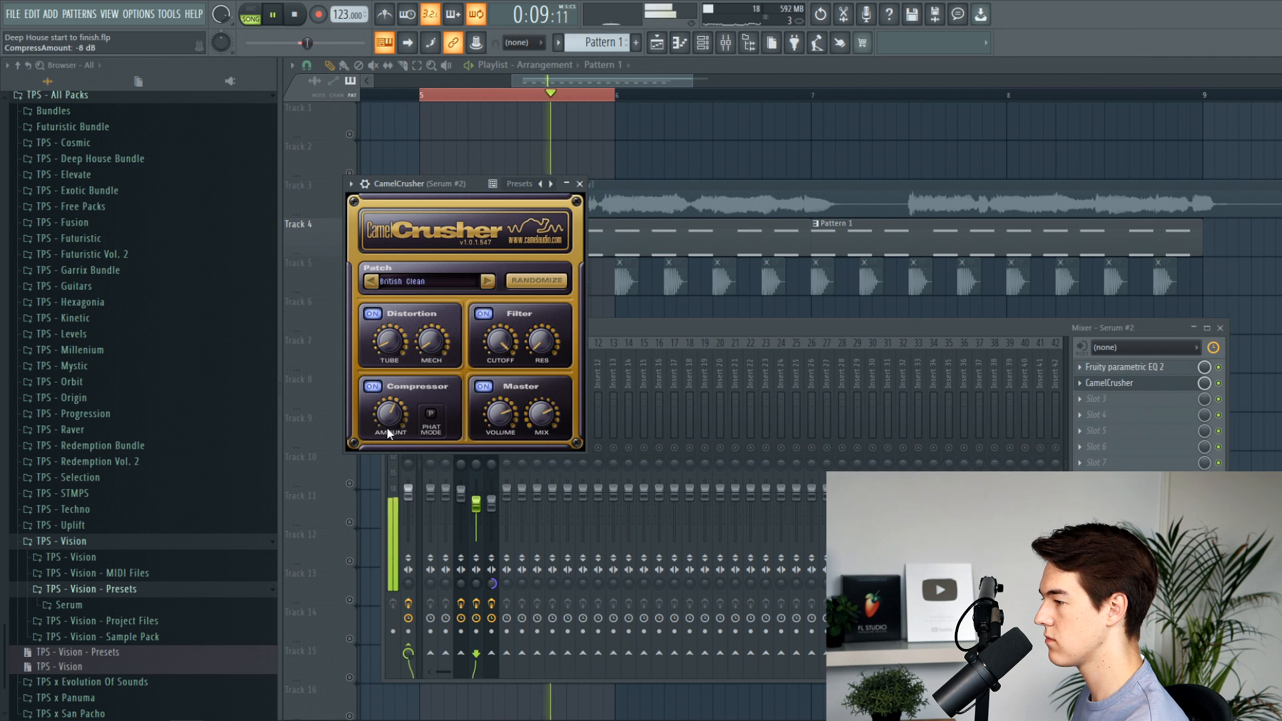
pyautogui.click(580, 183)
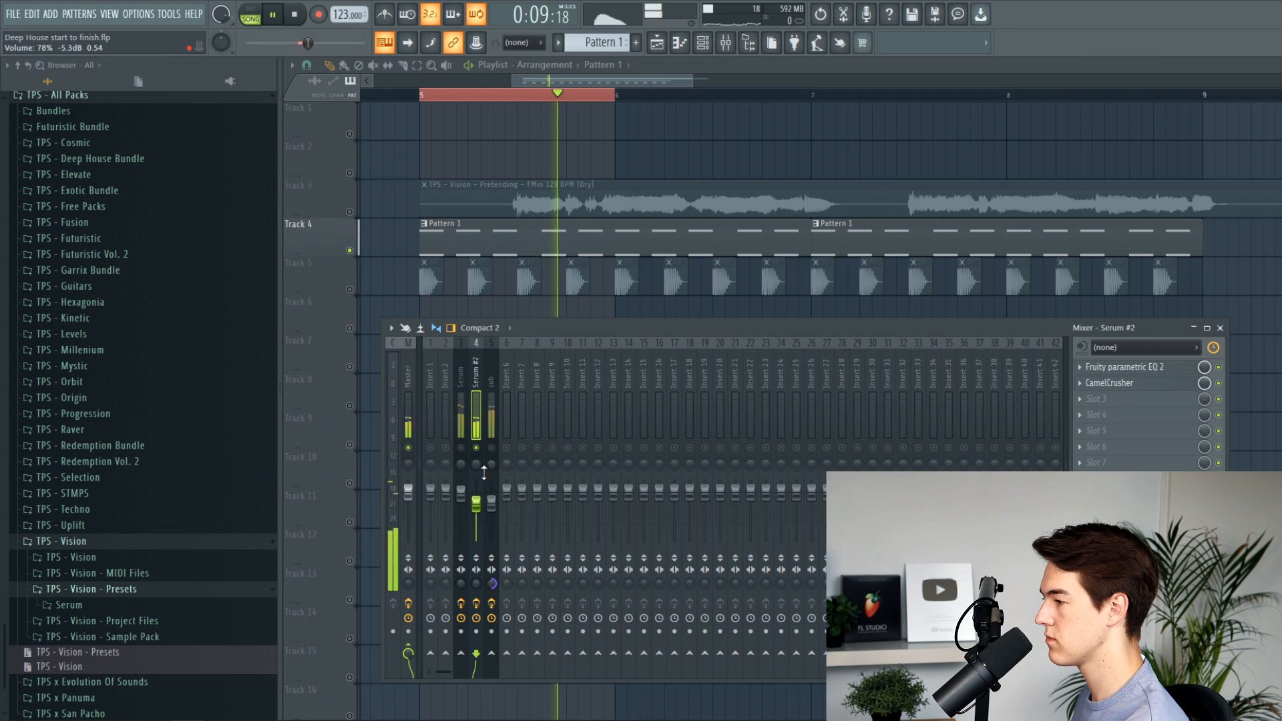
pyautogui.rightClick(477, 447)
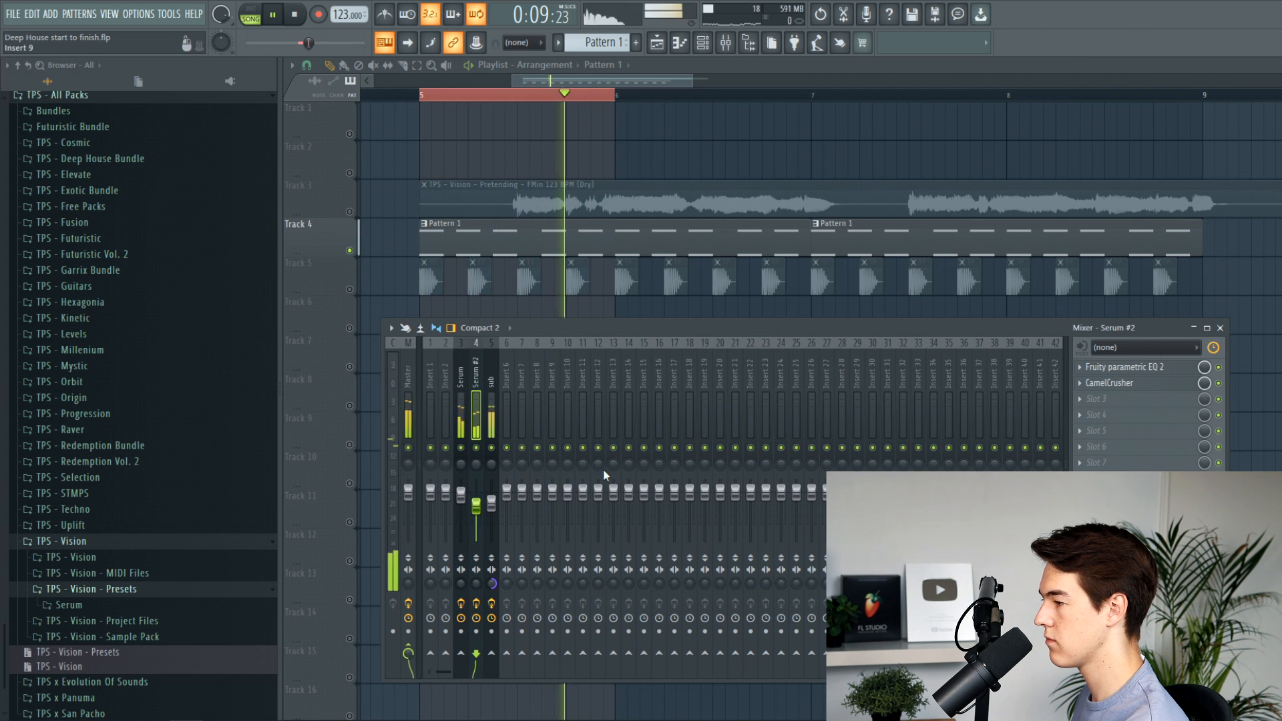
pyautogui.press('space')
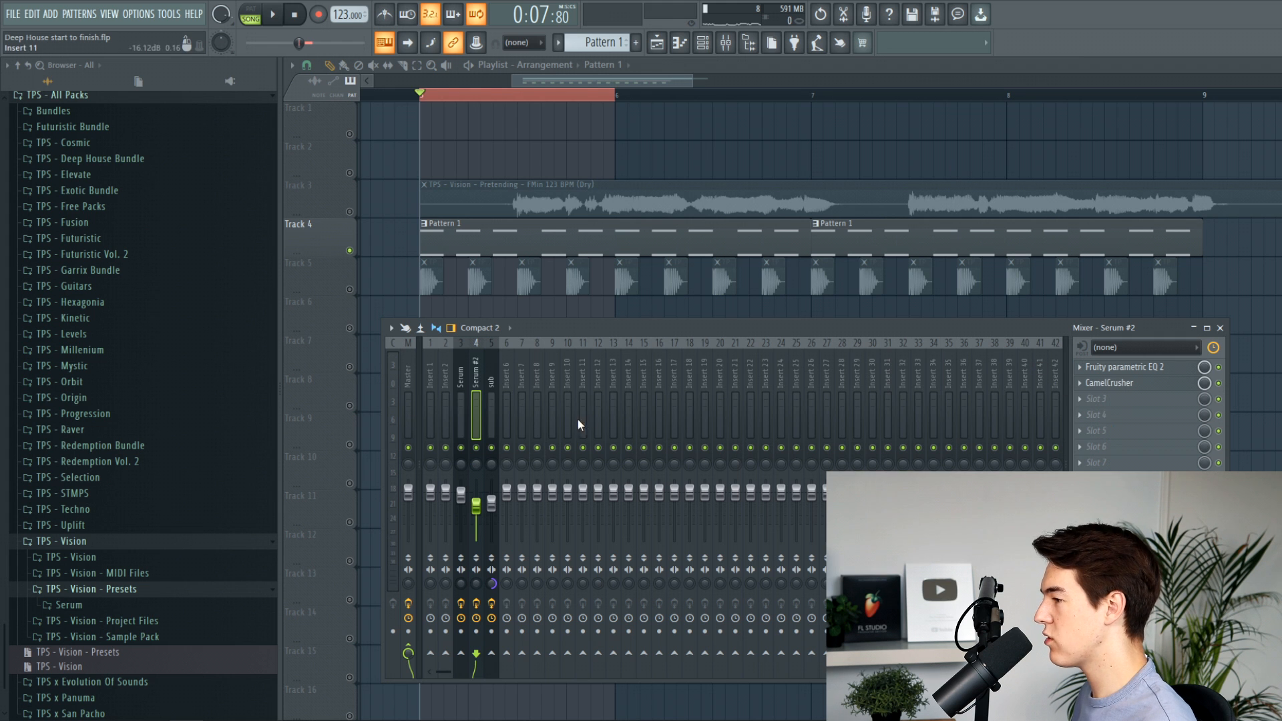
# Insert Fruity Parametric EQ 2 in slot 4 of the Serum #2 track and cut band 6 by 5.8 dB at 1919 Hz during playback.
pyautogui.click(1095, 415)
pyautogui.click(1018, 139)
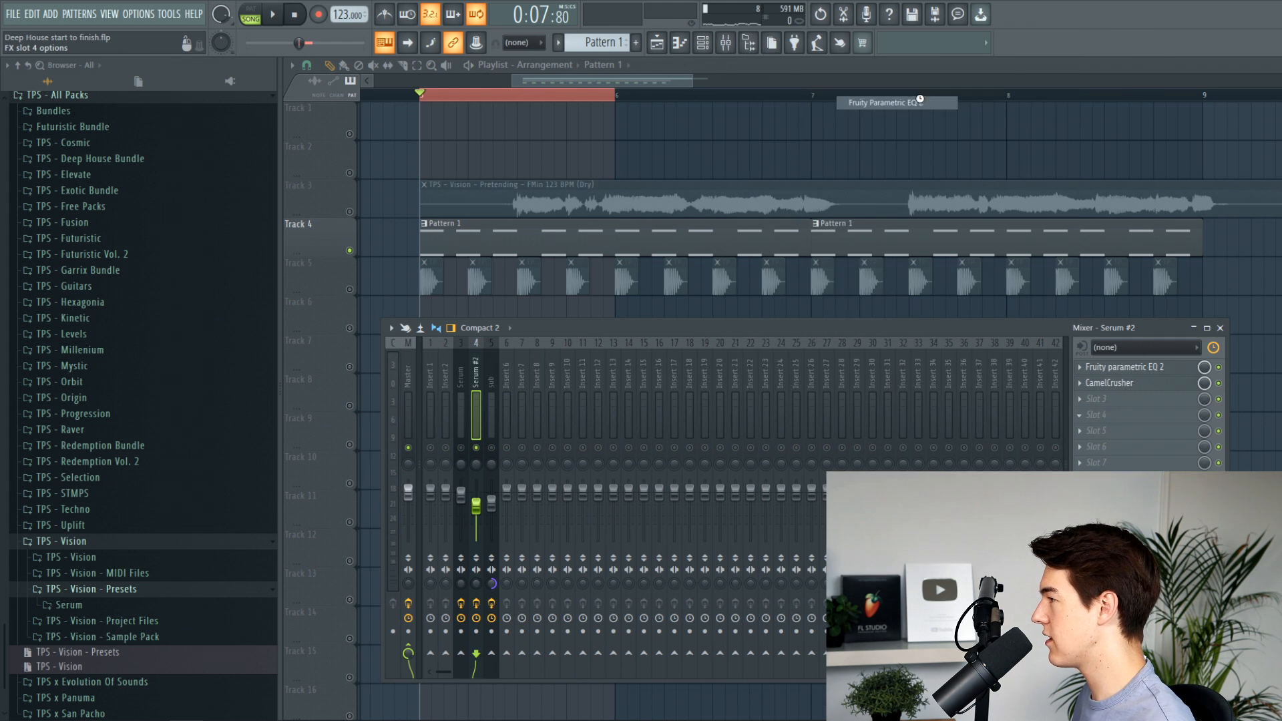
pyautogui.moveTo(637, 337); pyautogui.dragTo(615, 256)
pyautogui.press('space')
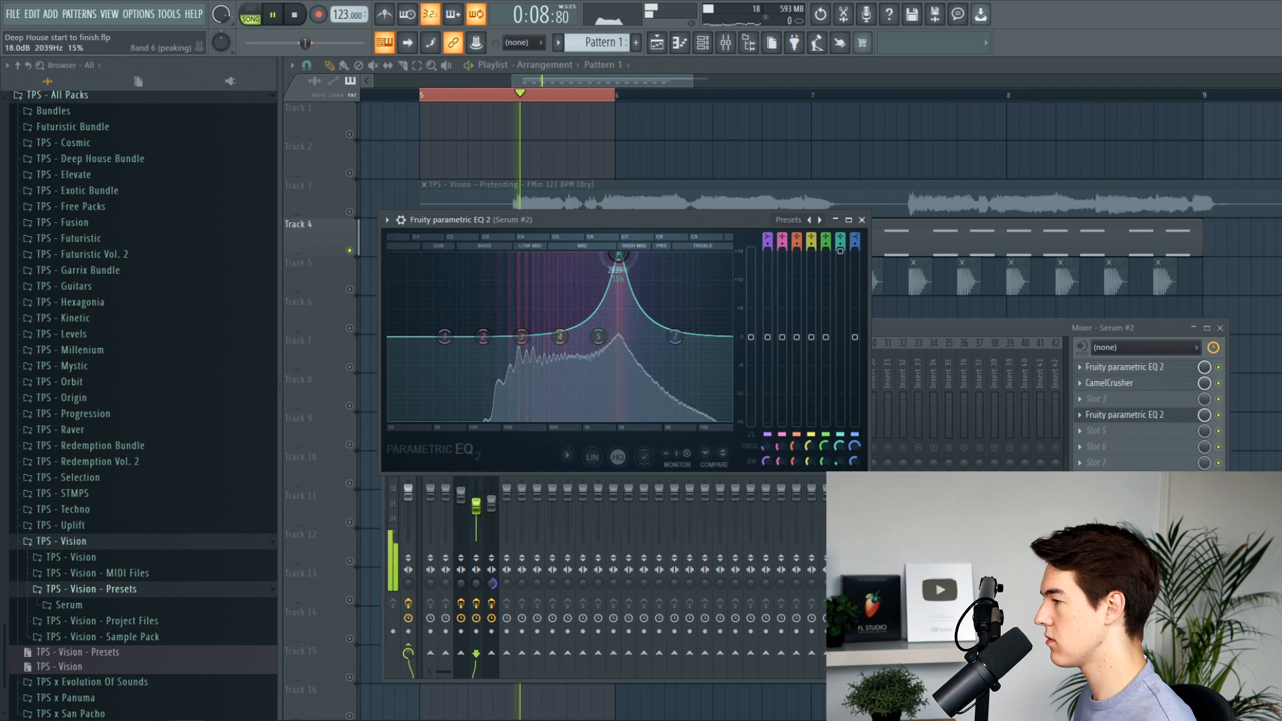
pyautogui.moveTo(615, 256); pyautogui.dragTo(615, 364)
pyautogui.moveTo(841, 364); pyautogui.dragTo(840, 367)
# Compare the sound with the slot 4 EQ bypassed and enabled, and set the Serum #2 volume to about 79% (-4.9 dB).
pyautogui.click(1219, 415)
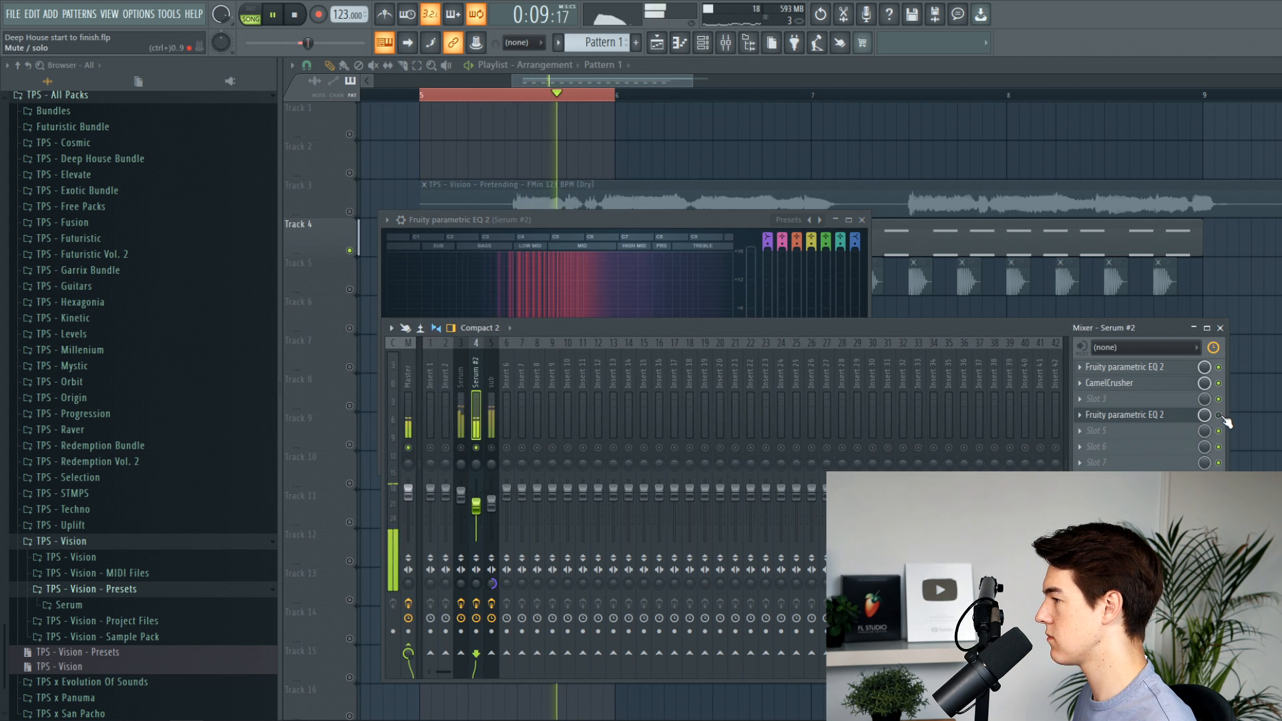
pyautogui.click(1218, 415)
pyautogui.click(659, 286)
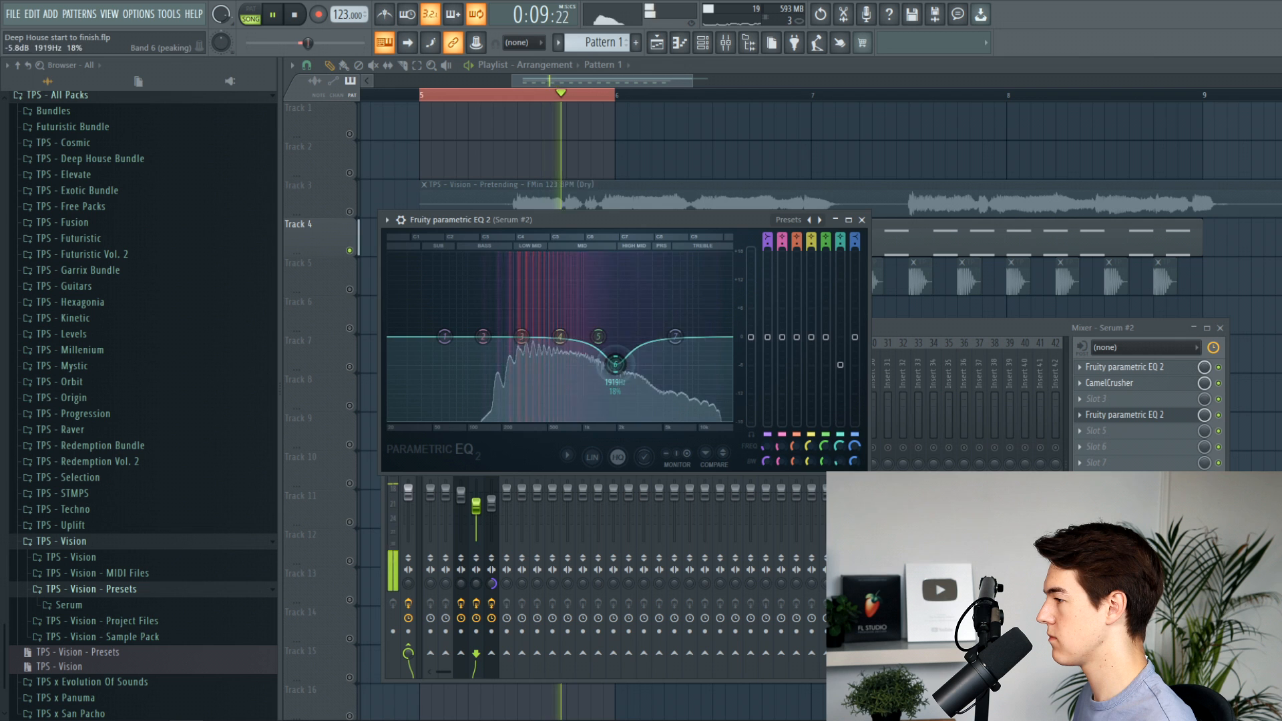
pyautogui.click(862, 220)
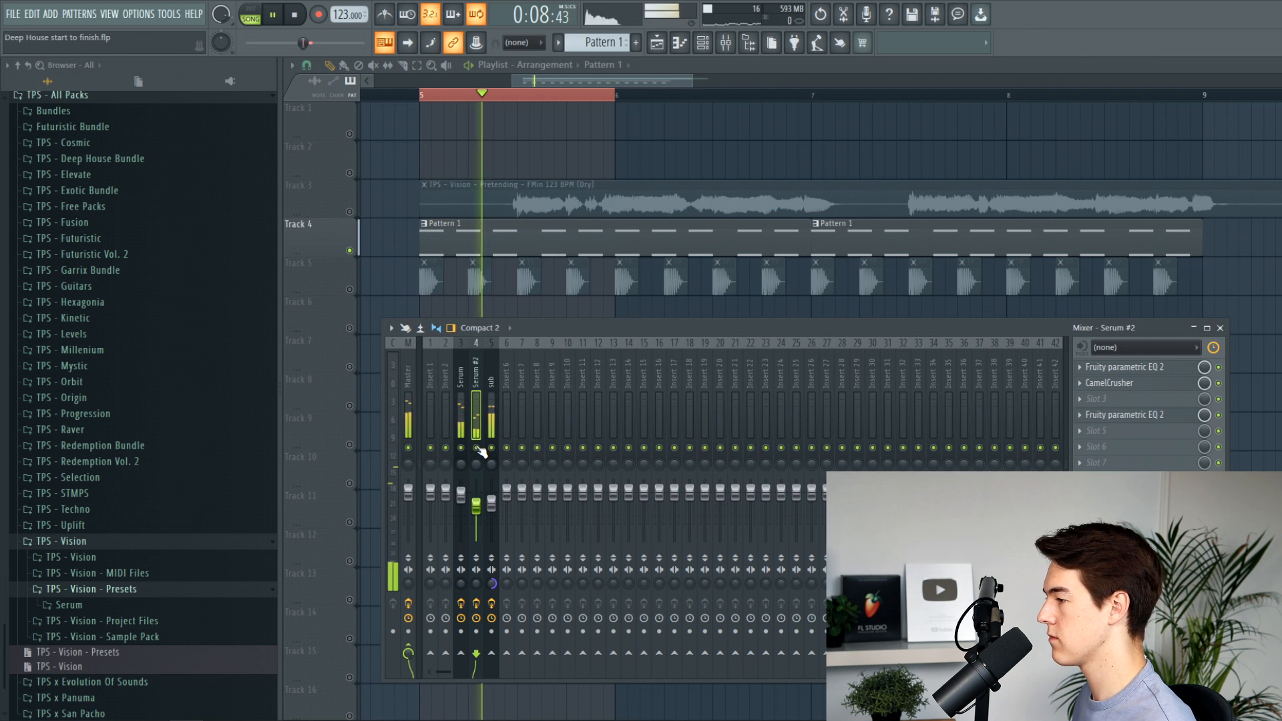
pyautogui.moveTo(491, 503); pyautogui.dragTo(480, 506)
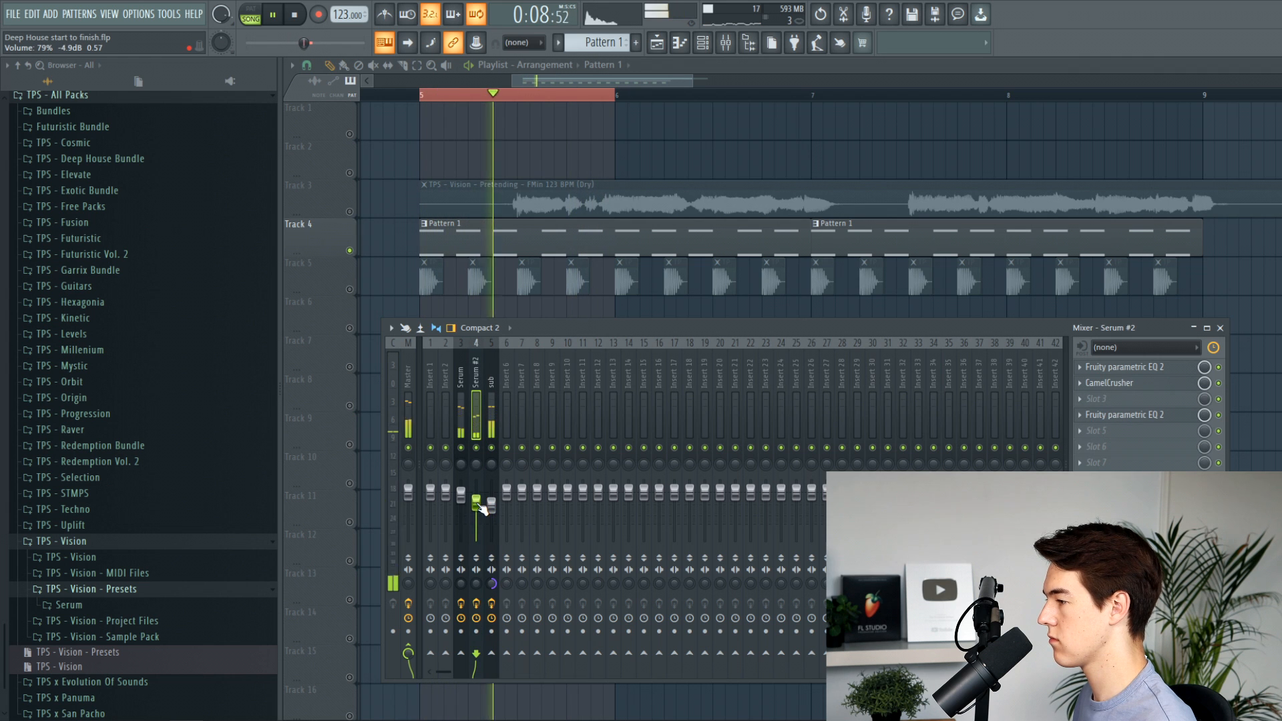
pyautogui.press('space')
# Route the Serum, Serum #2 and sub mixer tracks only to Insert 7.
pyautogui.keyDown('ctrl'); pyautogui.click(465, 401); pyautogui.keyUp('ctrl')
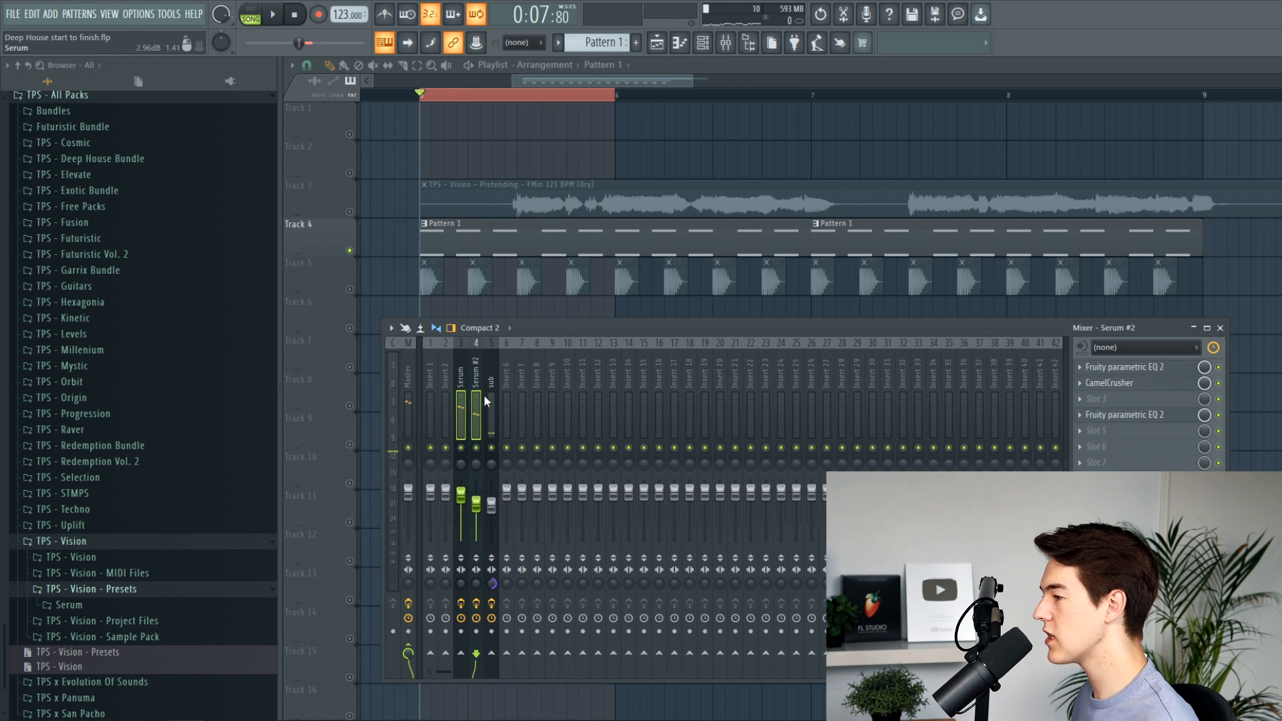
pyautogui.rightClick(522, 653)
pyautogui.click(546, 666)
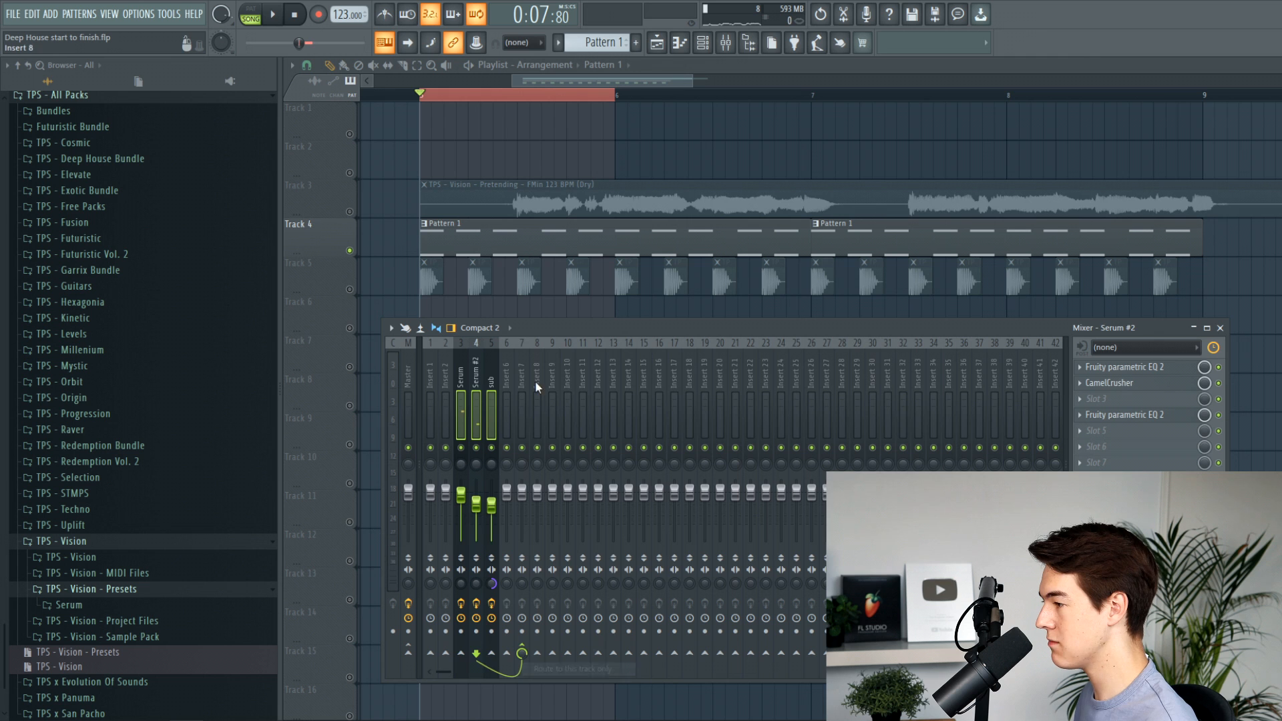
# Rename mixer Insert 7 as Bass and give it a blue colour.
pyautogui.rightClick(522, 382)
pyautogui.click(564, 346)
pyautogui.write('Bass')
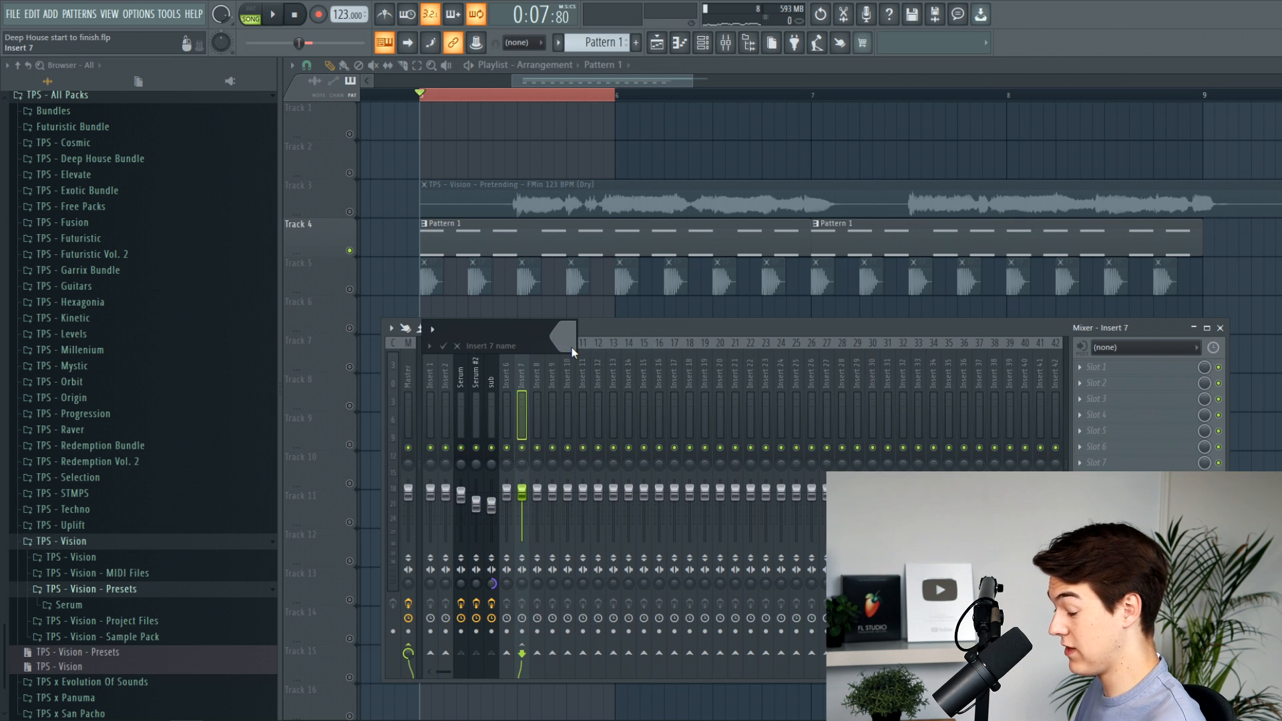
pyautogui.click(573, 350)
pyautogui.click(676, 456)
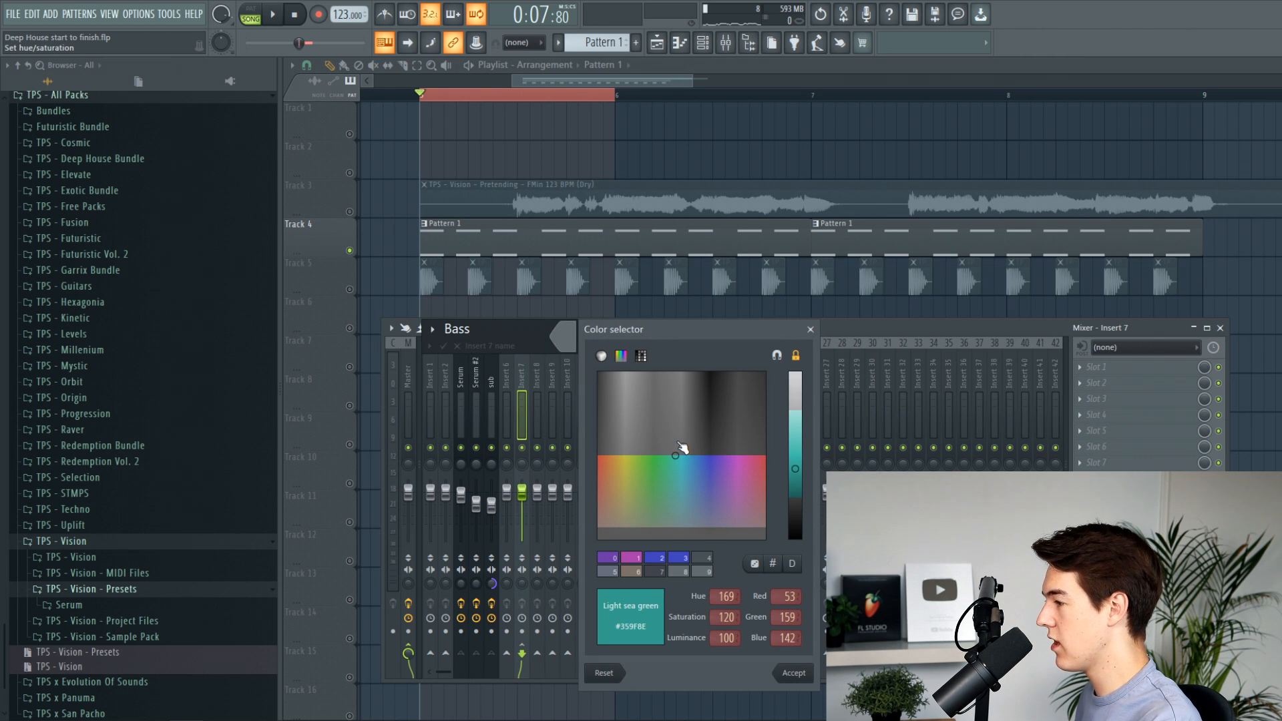
pyautogui.moveTo(683, 447); pyautogui.dragTo(710, 447)
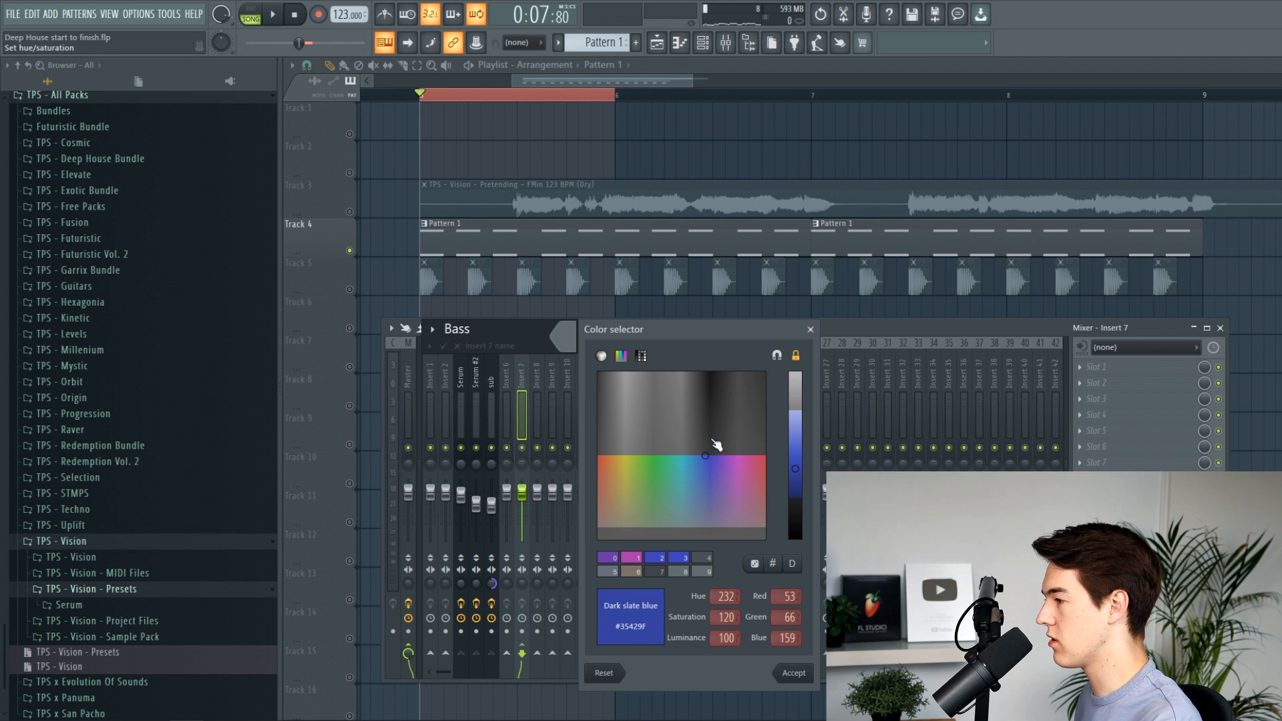
pyautogui.press('Return')
pyautogui.press('Return')
# Insert Kickstart in slot 5 of the Bass track and set its mix to 80% while playing the loop.
pyautogui.click(1106, 436)
pyautogui.moveTo(1122, 412)
pyautogui.press('k')
pyautogui.press('space')
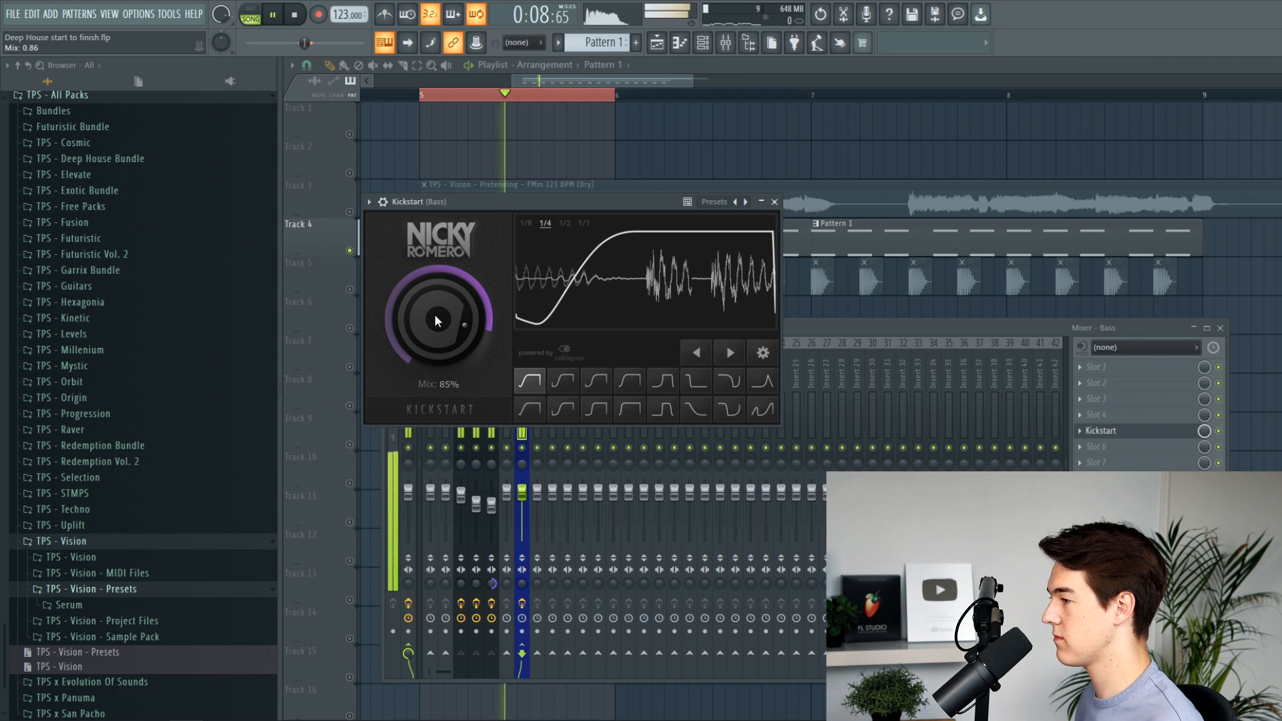
pyautogui.moveTo(435, 315); pyautogui.dragTo(438, 321)
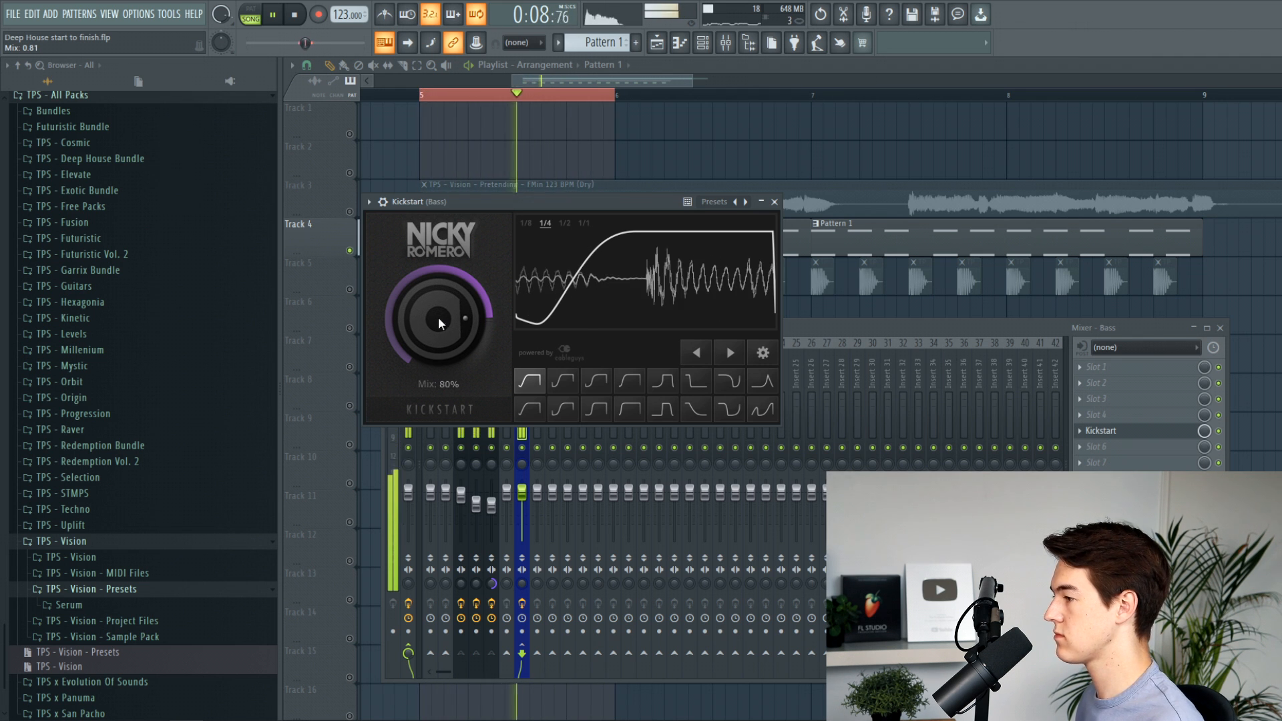
pyautogui.click(774, 202)
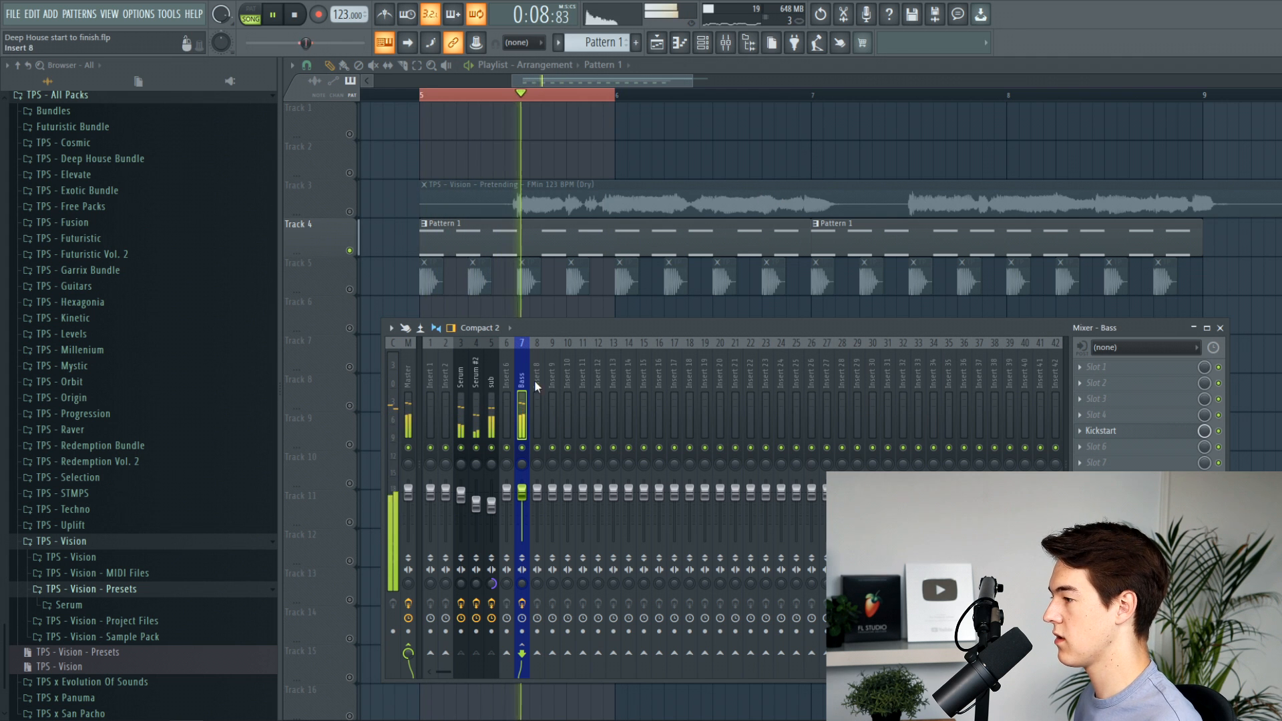
# Clear the loop selection in the playlist, mute the vocal on Track 3 and play the bass with the kick.
pyautogui.press('space')
pyautogui.press('F9')
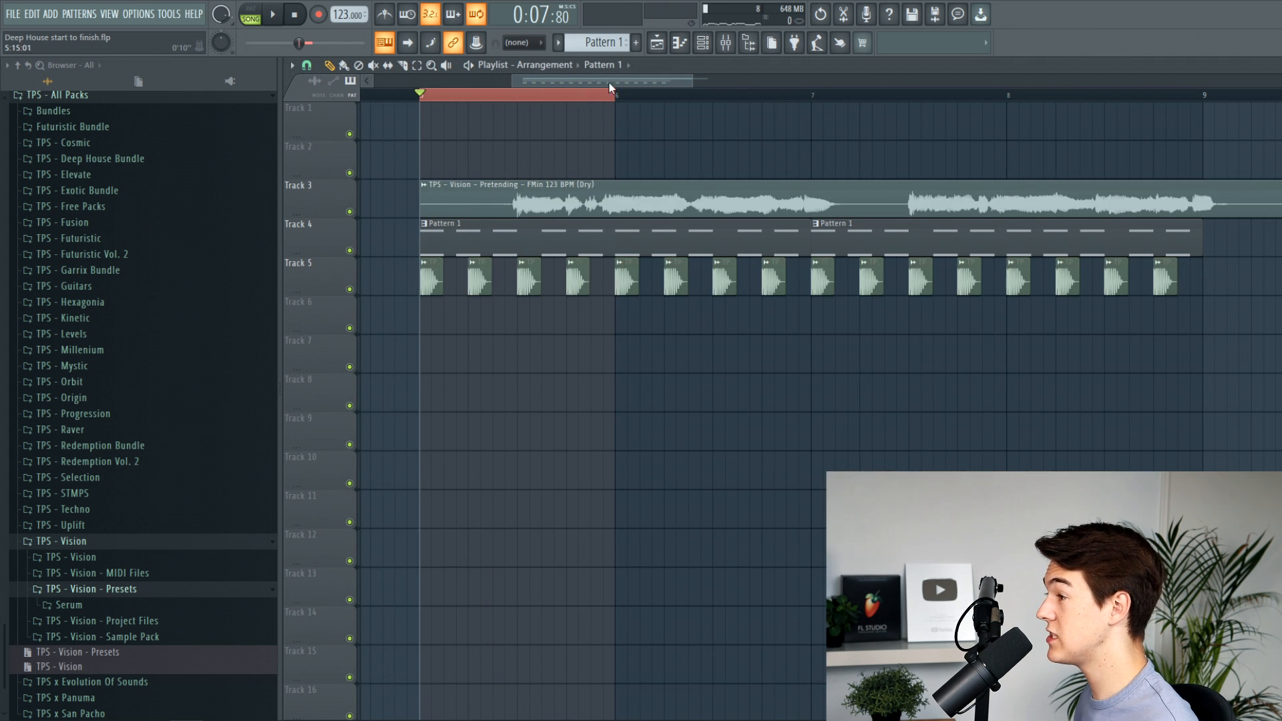
pyautogui.keyDown('ctrl'); pyautogui.click(607, 95); pyautogui.keyUp('ctrl')
pyautogui.scroll(-3, 606, 95)
pyautogui.click(349, 212)
pyautogui.scroll(4, 1010, 340)
pyautogui.press('space')
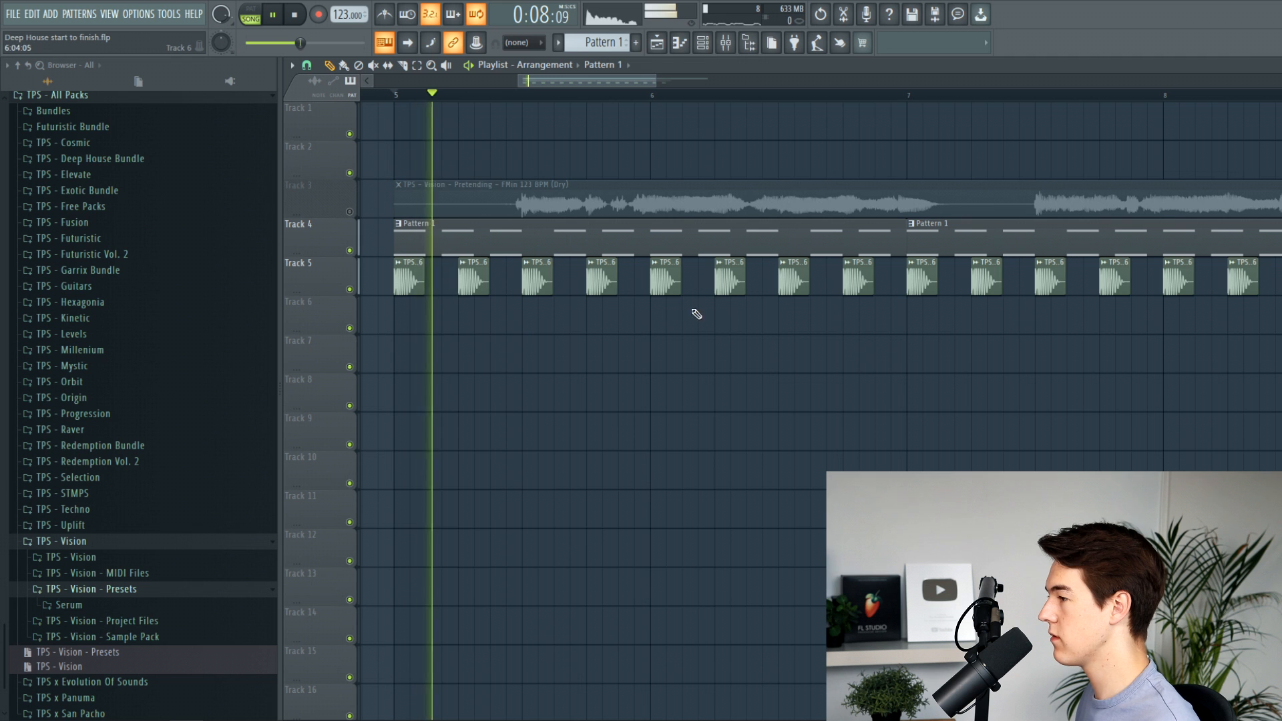
# Fine-tune the Bass track's Kickstart mix to 83% while listening to the bass with the kick.
pyautogui.press('F9')
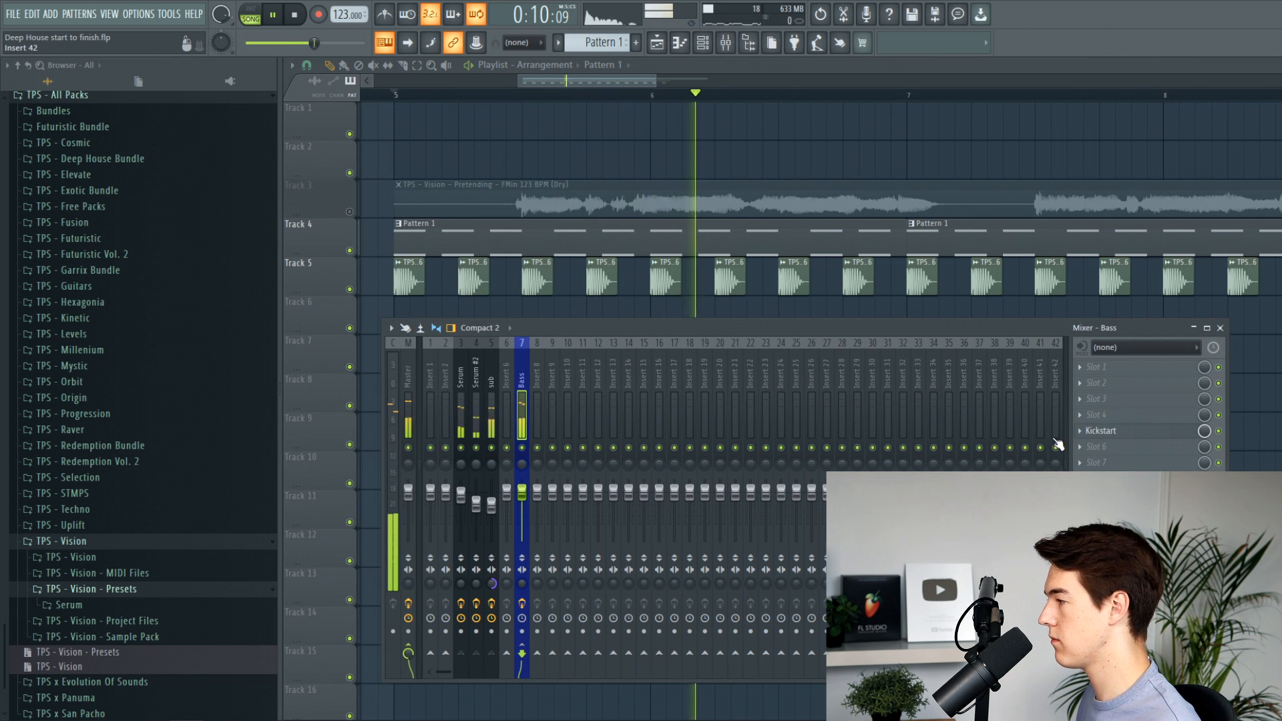
pyautogui.click(1134, 435)
pyautogui.moveTo(457, 324); pyautogui.dragTo(442, 312)
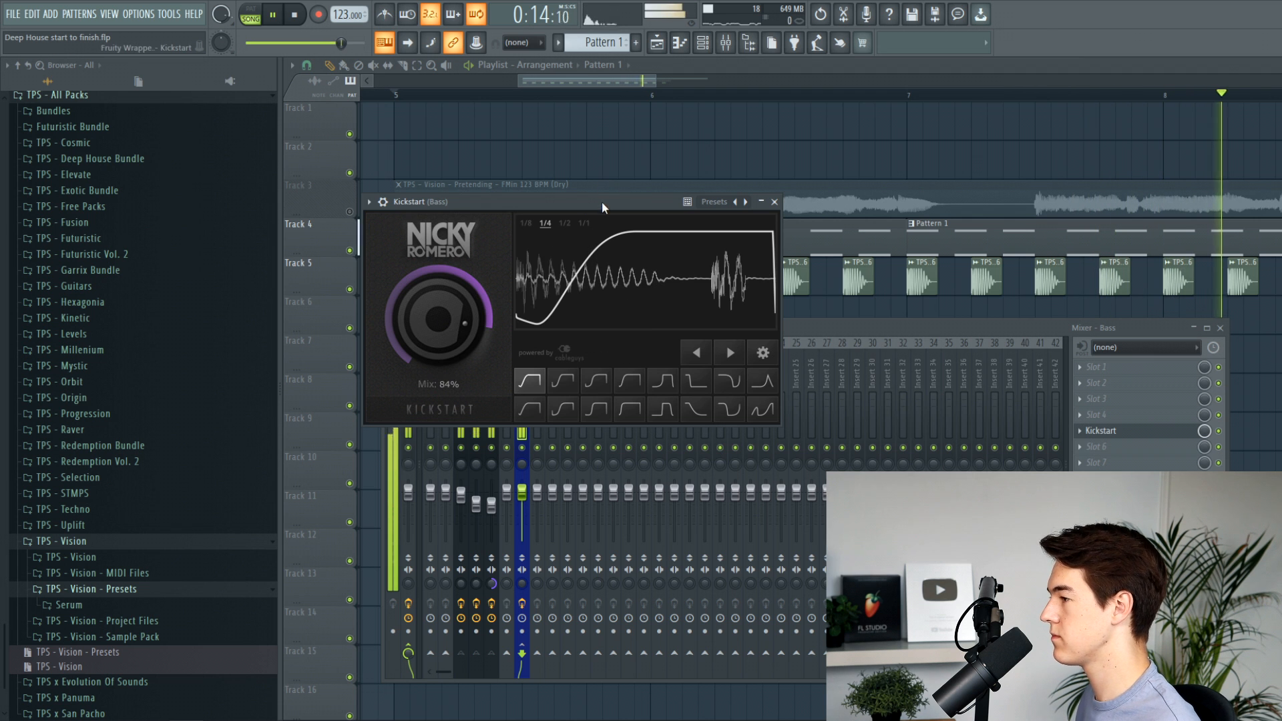
pyautogui.click(295, 16)
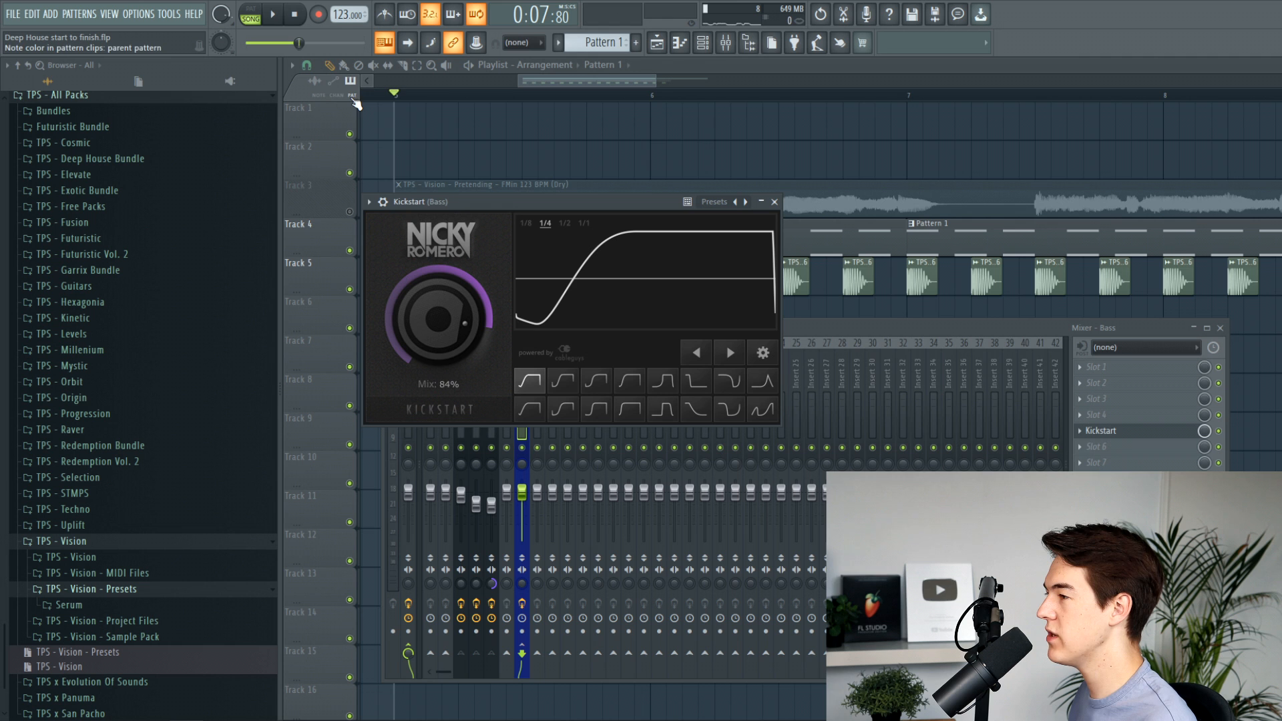
pyautogui.click(275, 19)
pyautogui.moveTo(482, 297); pyautogui.dragTo(478, 301)
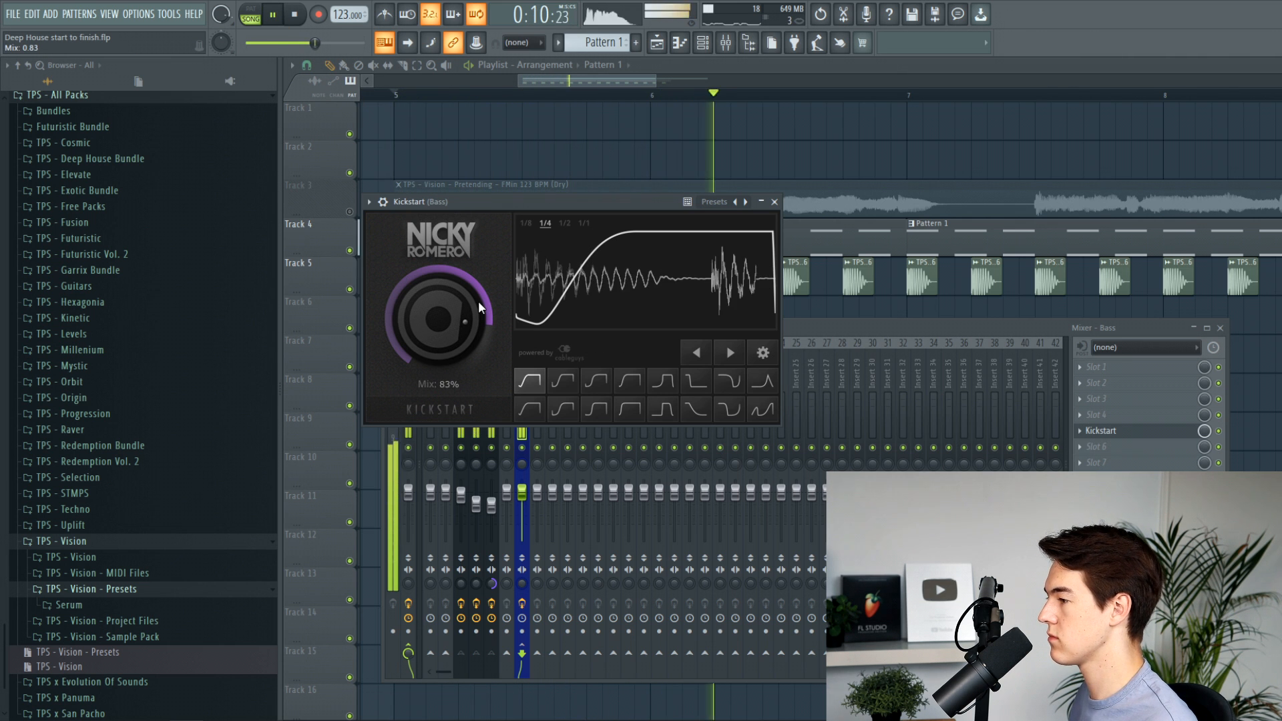
pyautogui.click(775, 202)
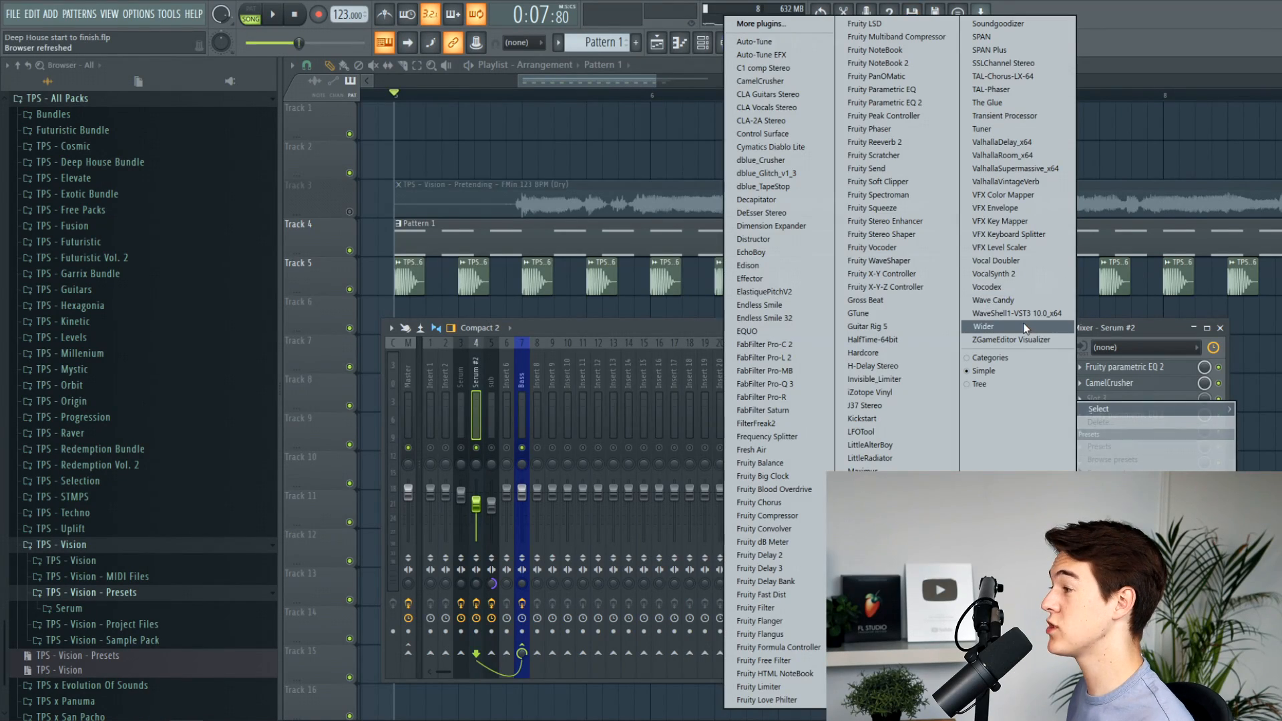
# Insert Wider in slot 7 of the soloed Serum #2 track and audition it at 200% width.
pyautogui.click(1023, 322)
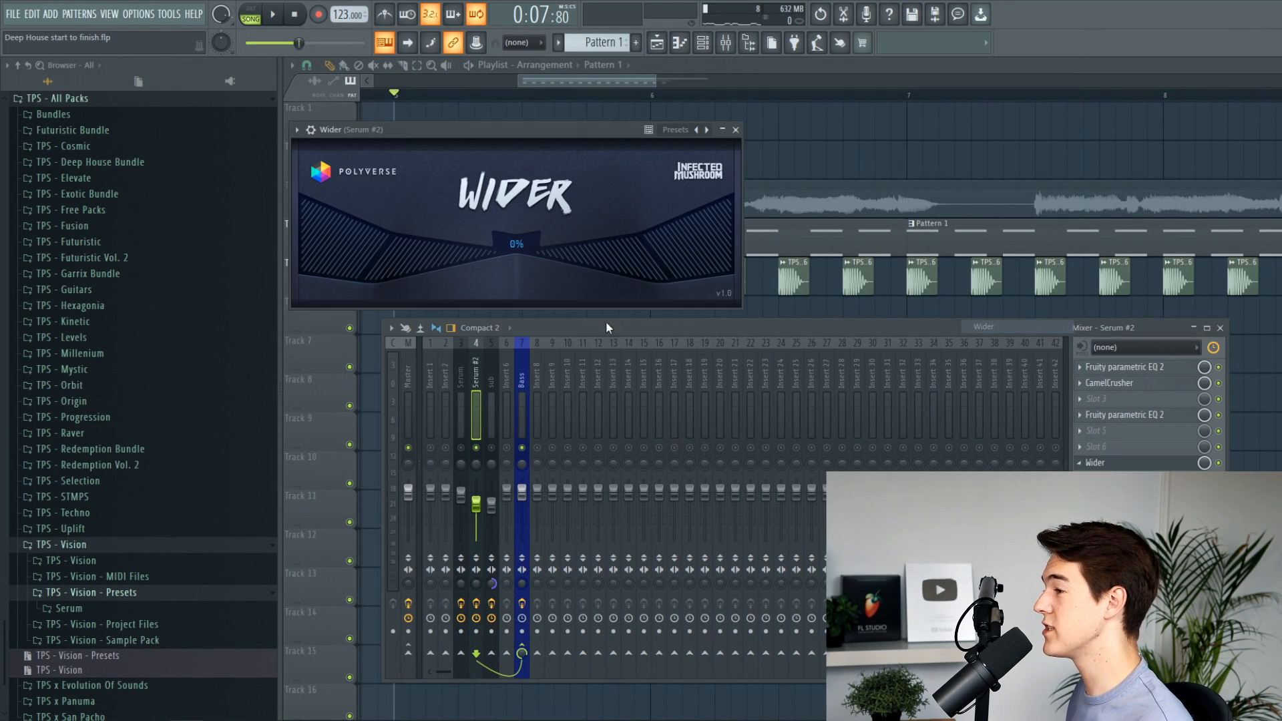
pyautogui.moveTo(536, 131); pyautogui.dragTo(680, 254)
pyautogui.moveTo(763, 390); pyautogui.dragTo(800, 377)
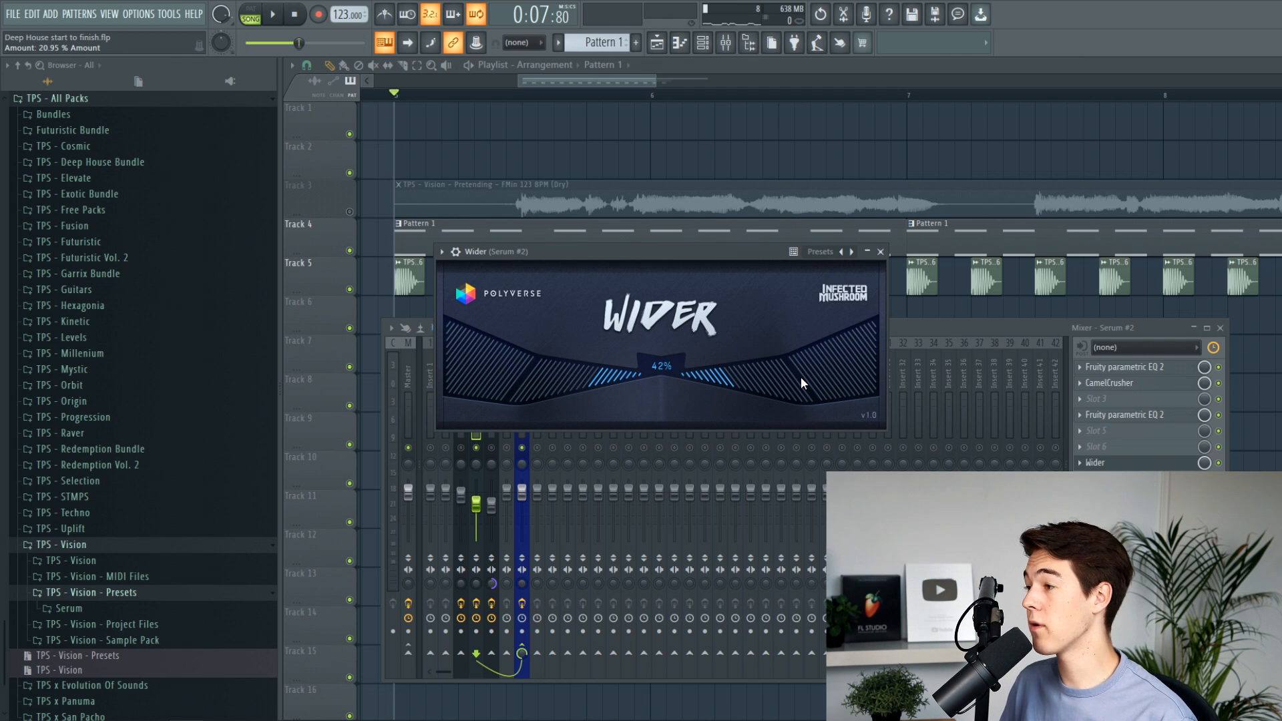
pyautogui.moveTo(803, 382); pyautogui.dragTo(935, 331)
pyautogui.press('space')
pyautogui.moveTo(849, 358); pyautogui.dragTo(880, 341)
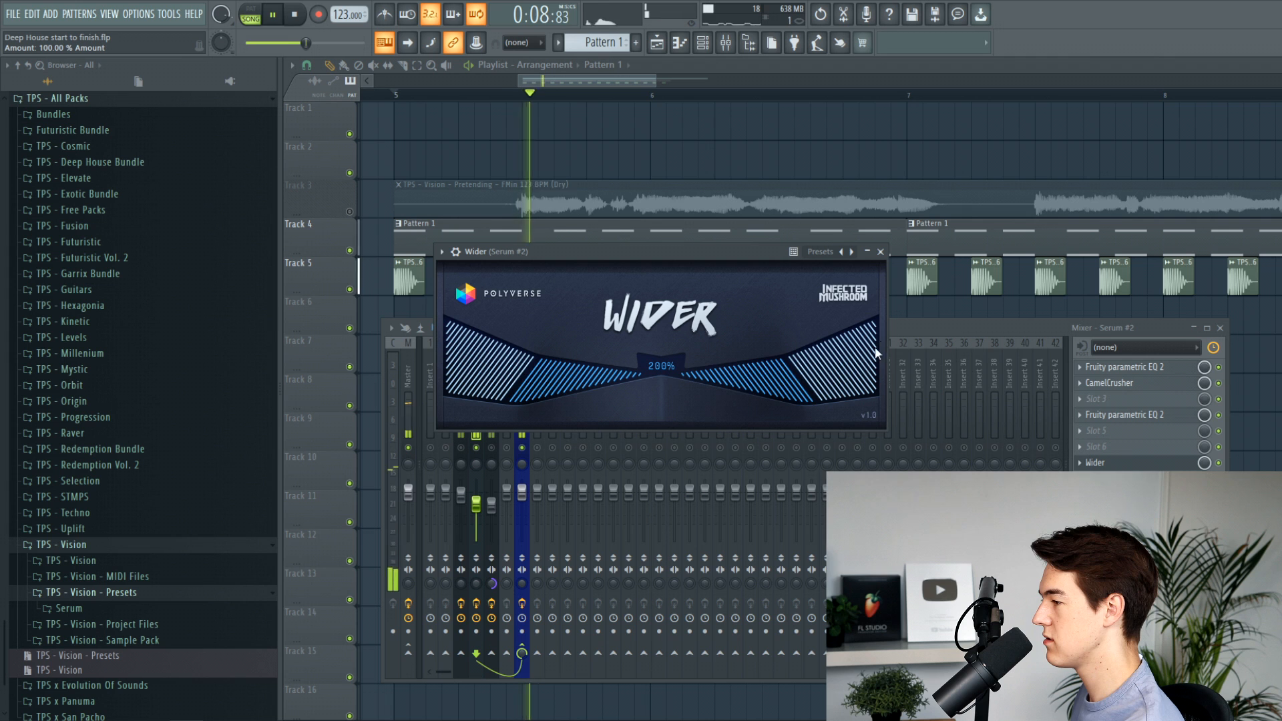
pyautogui.press('space')
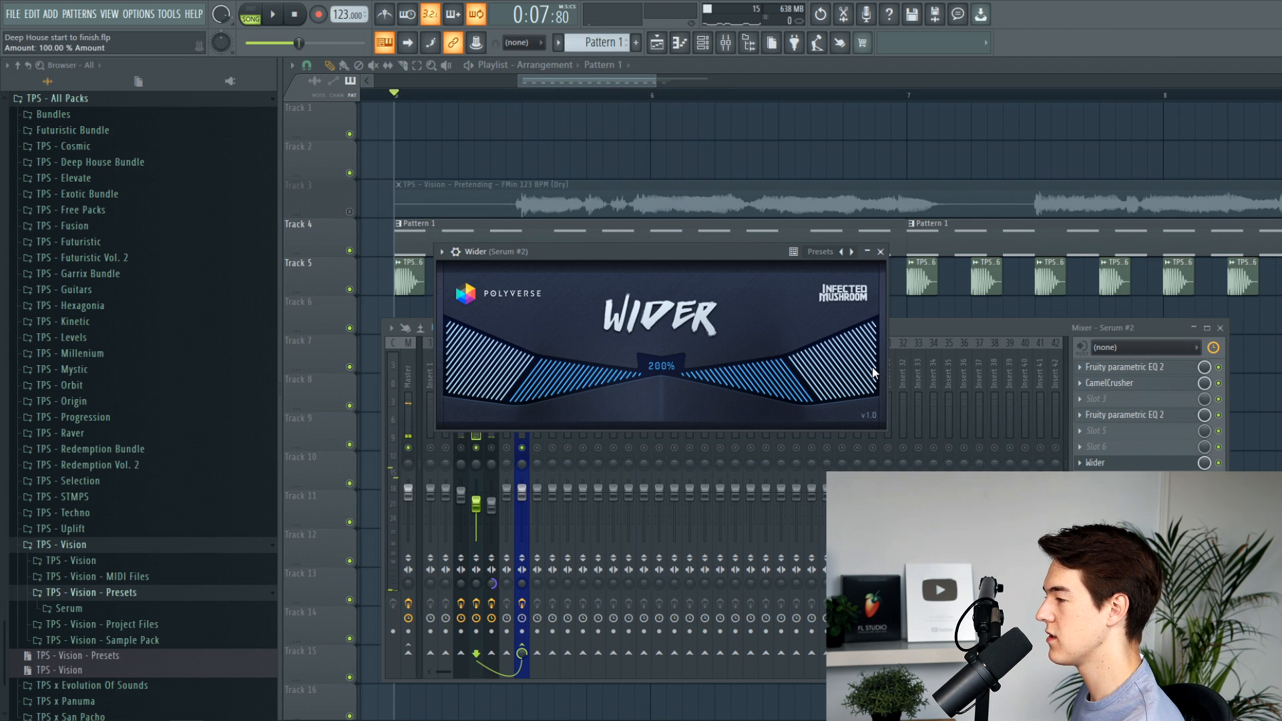
# Set Wider's width on the Serum #2 track to about 103% during playback.
pyautogui.press('space')
pyautogui.moveTo(835, 381); pyautogui.dragTo(768, 392)
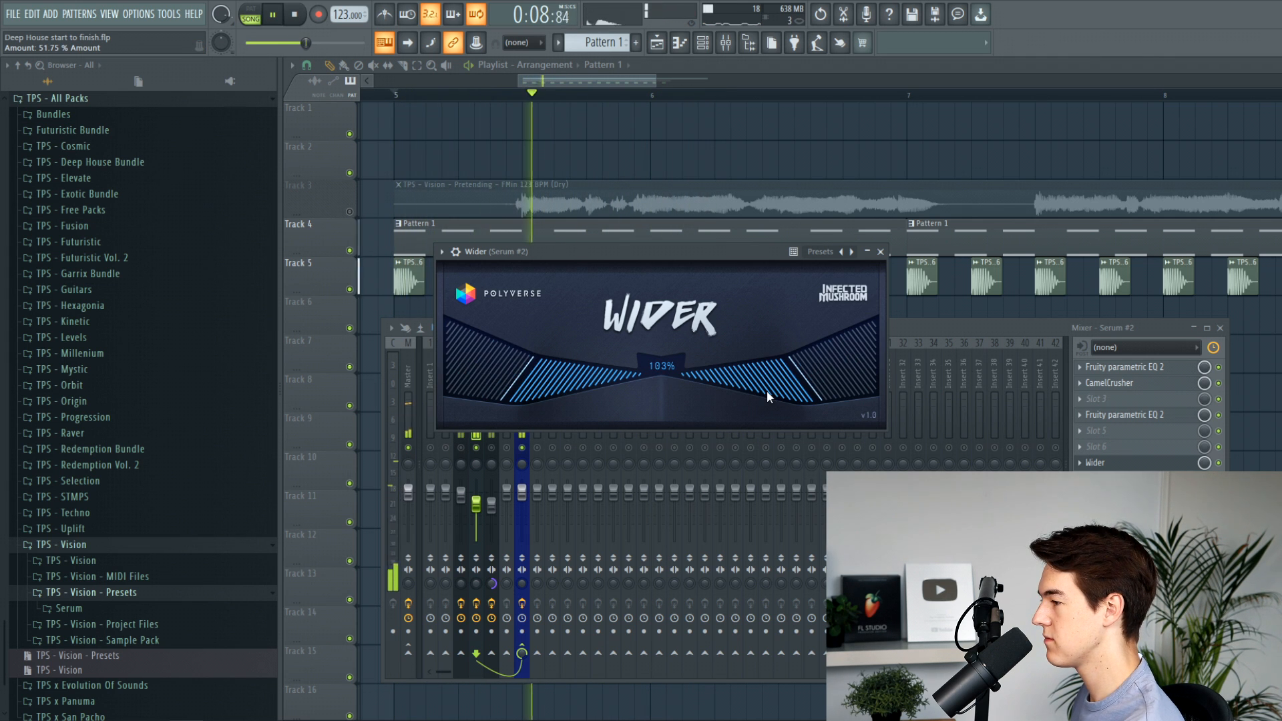
pyautogui.press('Escape')
pyautogui.press('space')
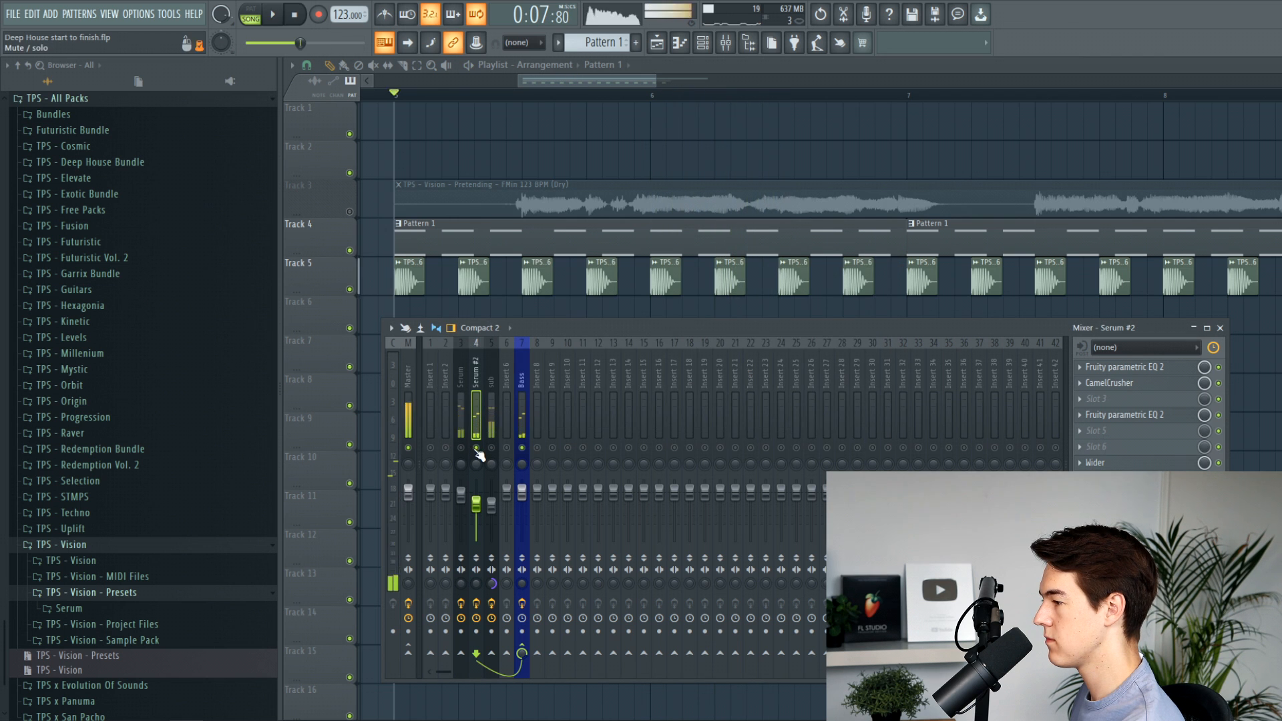
# Unsolo the Serum #2 mixer track and play the full bass with the kick.
pyautogui.rightClick(476, 448)
pyautogui.press('space')
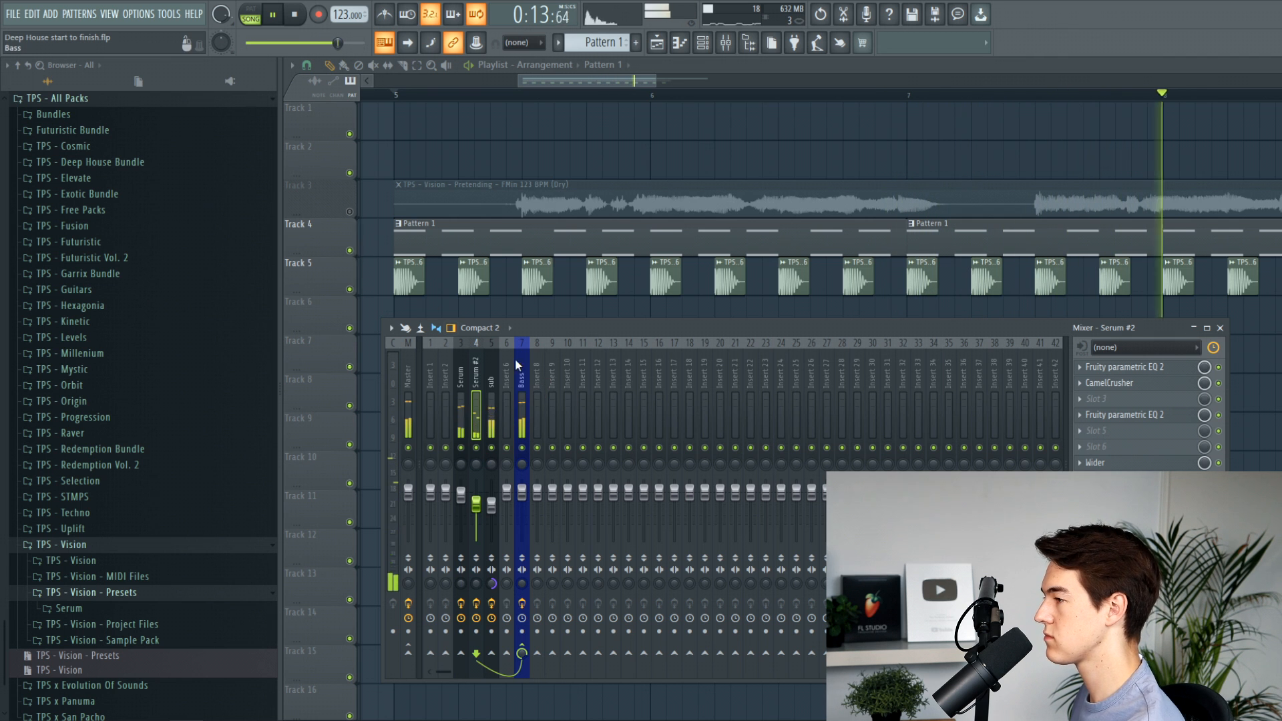
pyautogui.press('space')
# Unmute the vocal on playlist Track 3 and play the arrangement with vocal, bass and kick together.
pyautogui.click(349, 212)
pyautogui.press('F9')
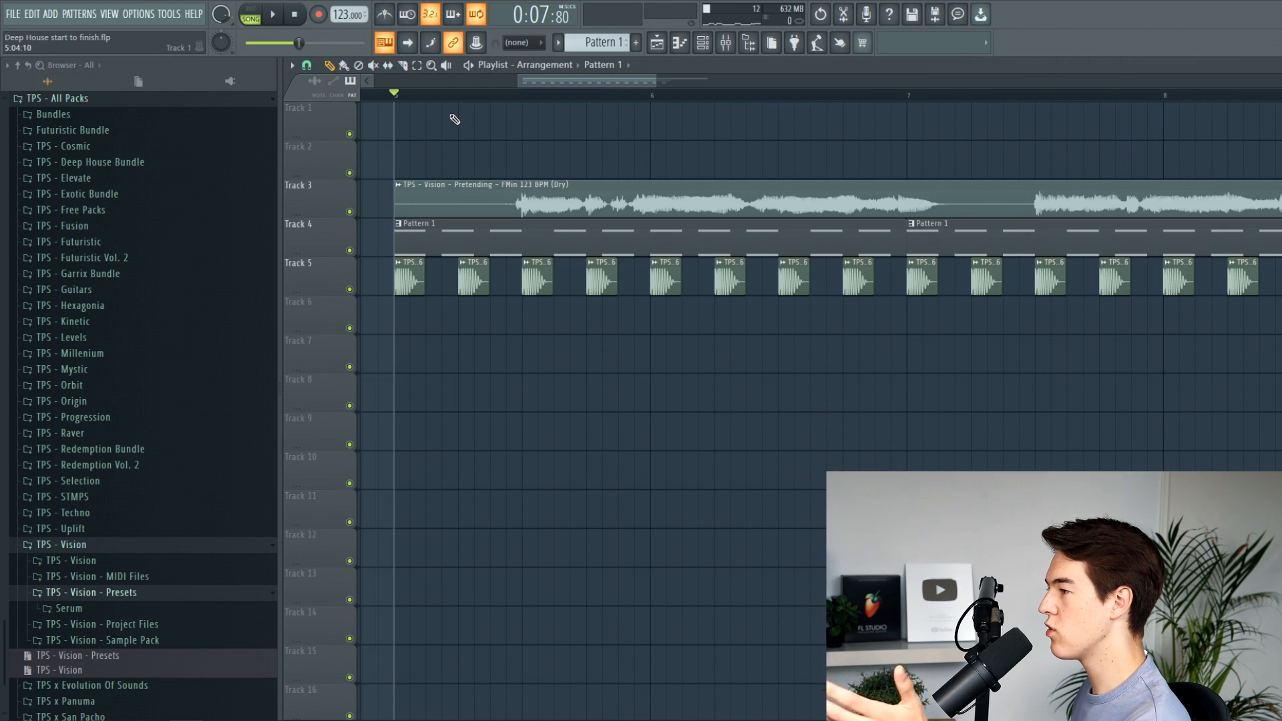
pyautogui.scroll(3, 835, 374)
pyautogui.press('space')
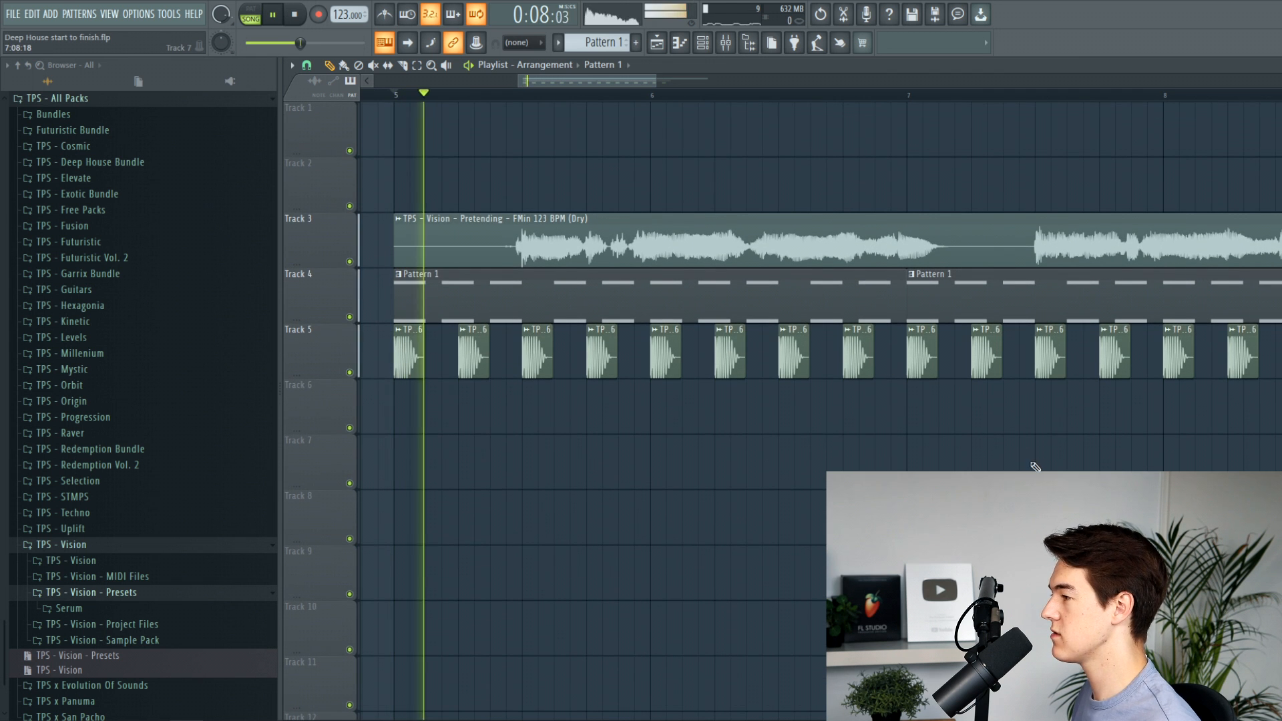
pyautogui.scroll(-3, 882, 429)
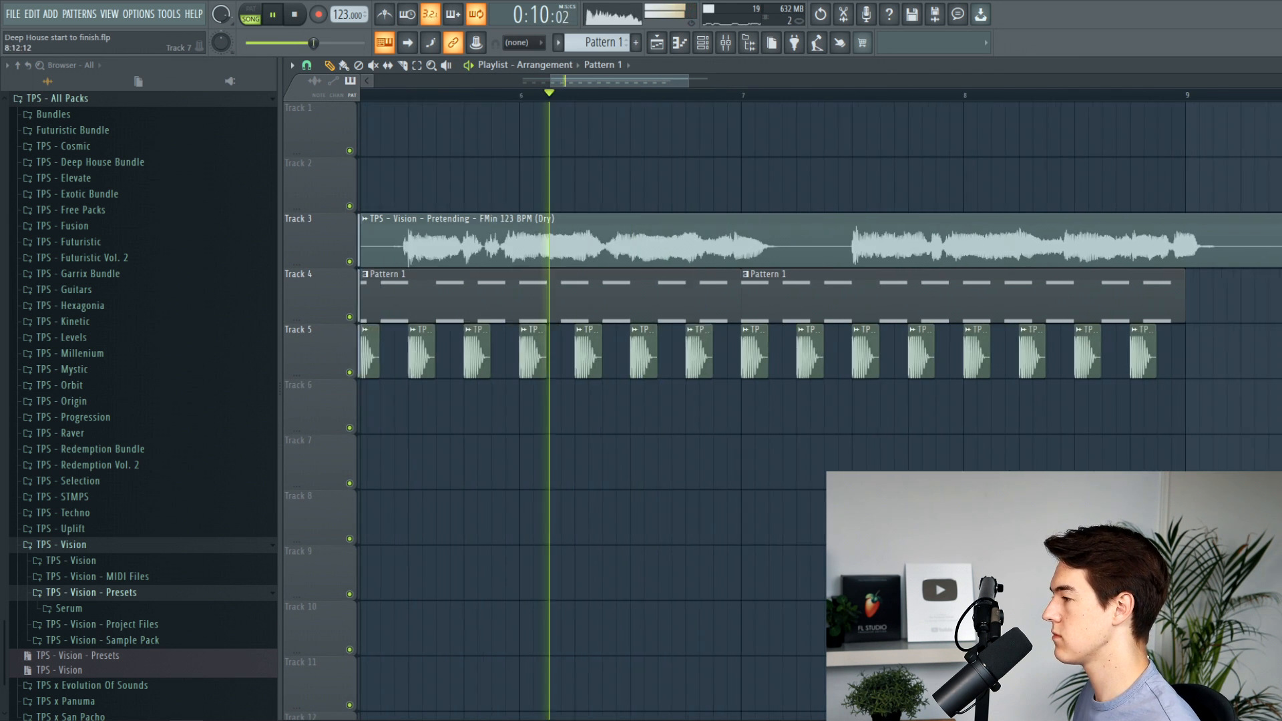
pyautogui.scroll(-2, 807, 414)
pyautogui.scroll(-3, 869, 410)
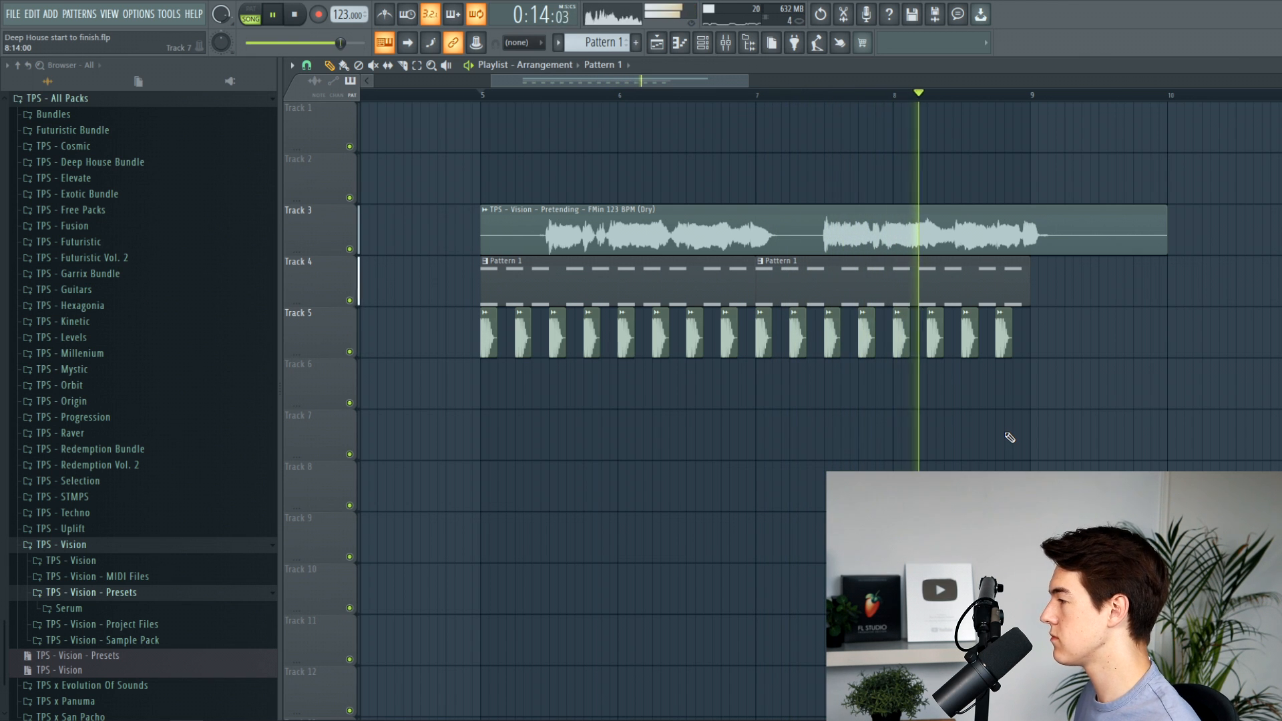
pyautogui.press('space')
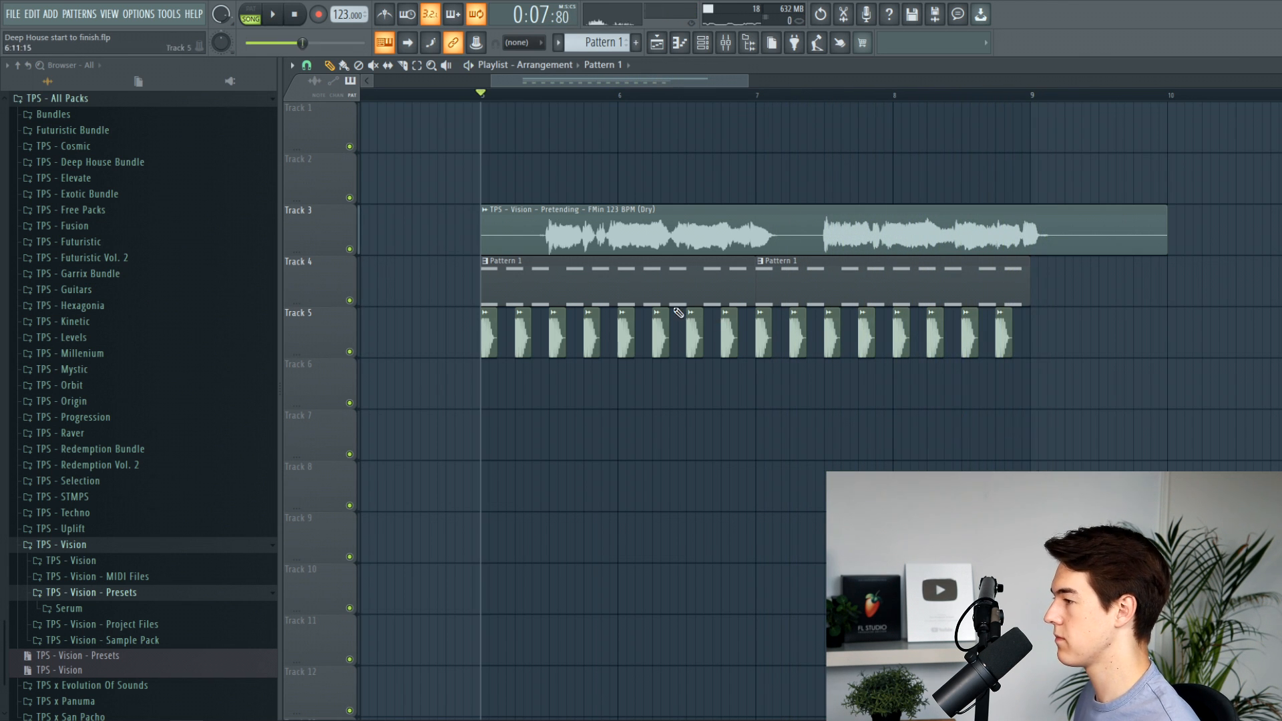
# Solo the vocal's Track 3, place the playhead just before the first phrase and open the mixer.
pyautogui.rightClick(355, 254)
pyautogui.click(524, 96)
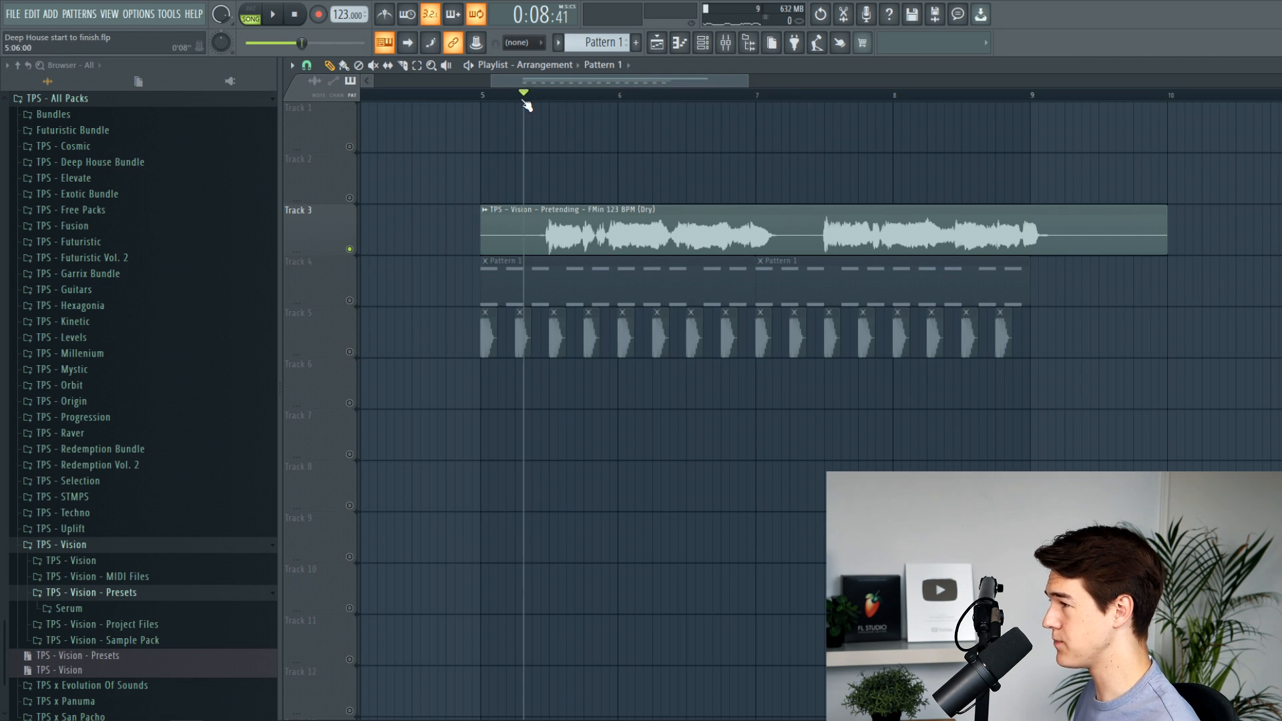
pyautogui.click(726, 43)
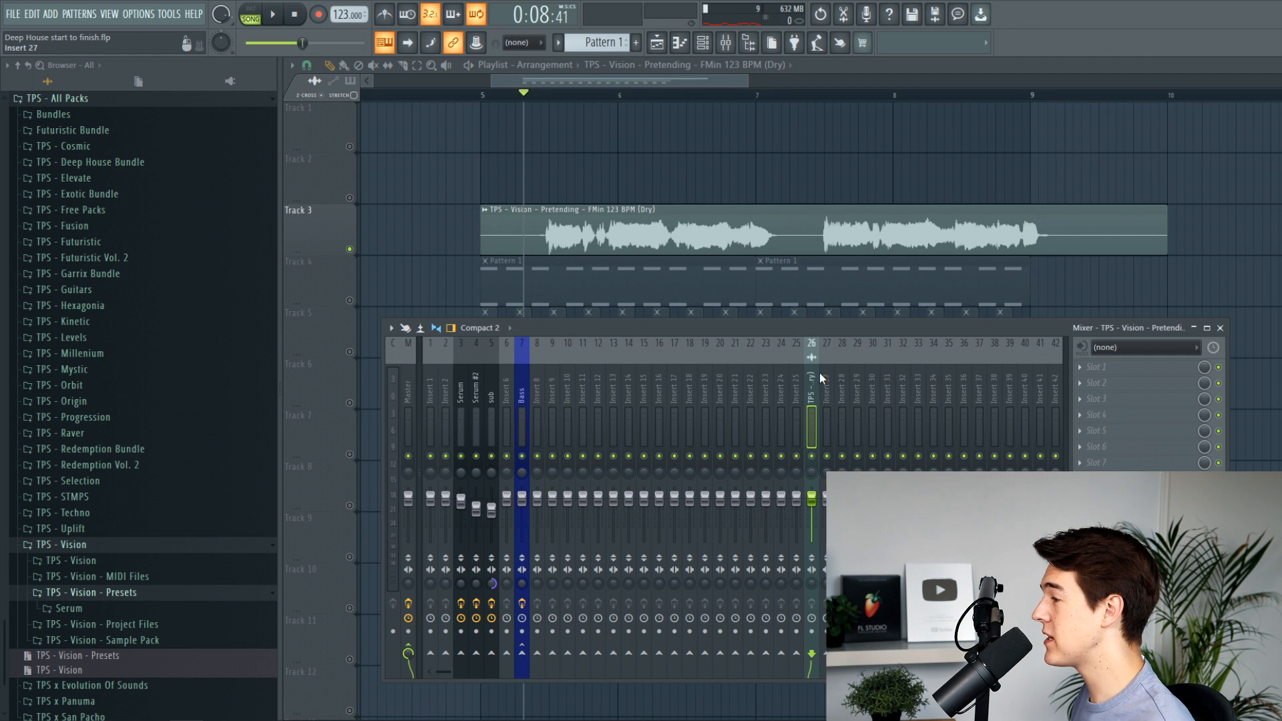
# Load Fruity Parametric EQ 2 in the vocal track's first effect slot and cut the lows with the band 1 low shelf.
pyautogui.click(1098, 368)
pyautogui.click(906, 103)
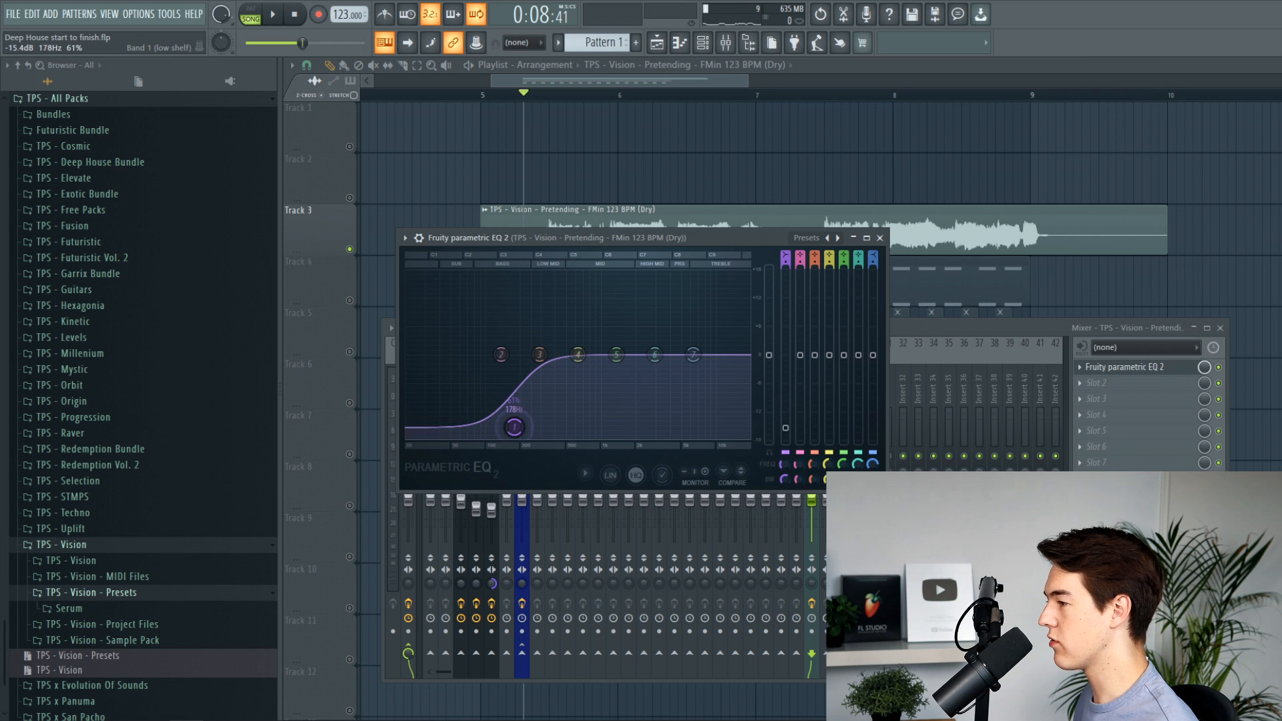
pyautogui.moveTo(525, 420)
pyautogui.mouseDown()
pyautogui.moveTo(485, 410)
pyautogui.moveTo(500, 424)
pyautogui.moveTo(501, 410)
pyautogui.mouseUp()
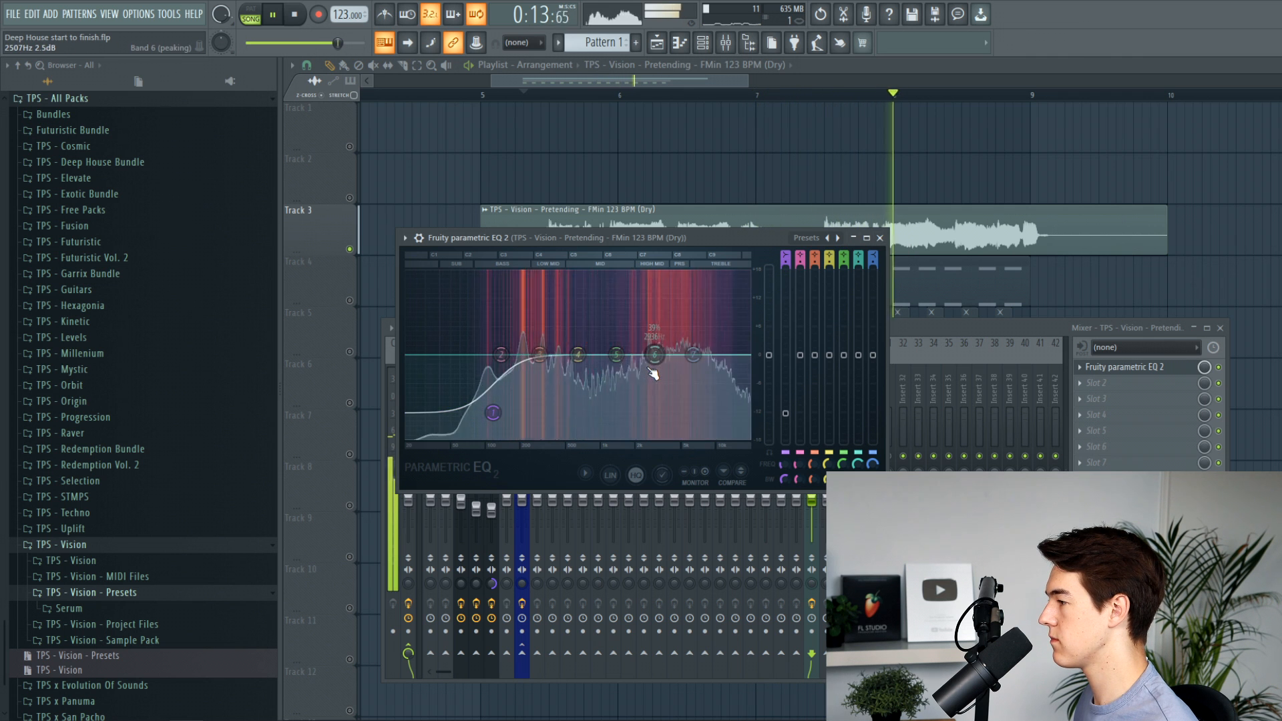
pyautogui.press('space')
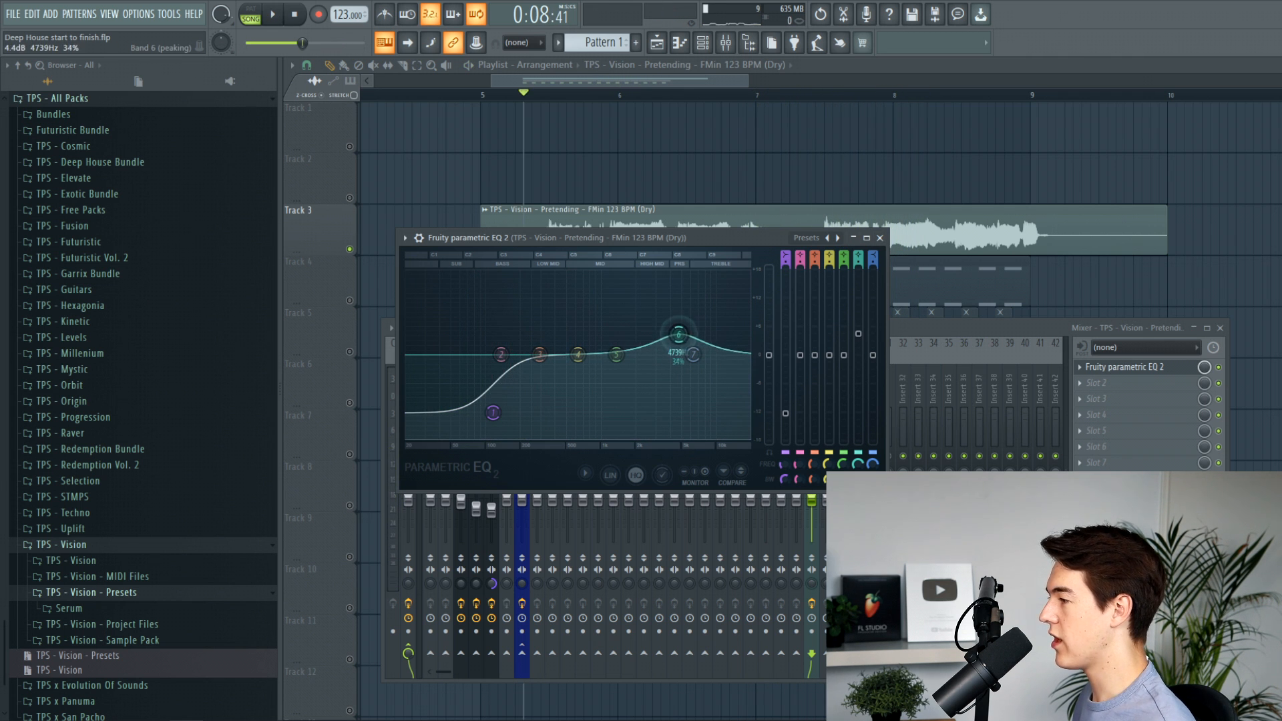
# Shape a gentle high-frequency boost with EQ band 6 on the vocal and audition it.
pyautogui.moveTo(690, 333)
pyautogui.mouseDown()
pyautogui.moveTo(711, 317)
pyautogui.moveTo(687, 329)
pyautogui.moveTo(690, 344)
pyautogui.mouseUp()
pyautogui.press('space')
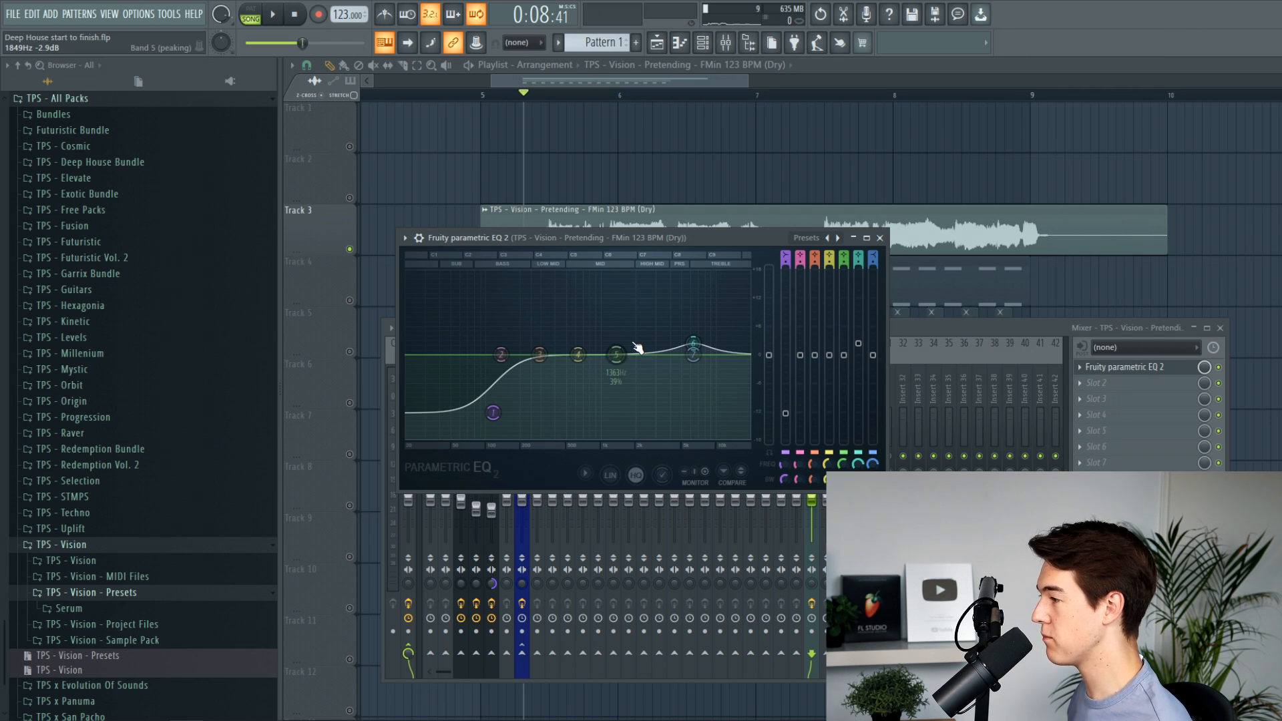
pyautogui.press('space')
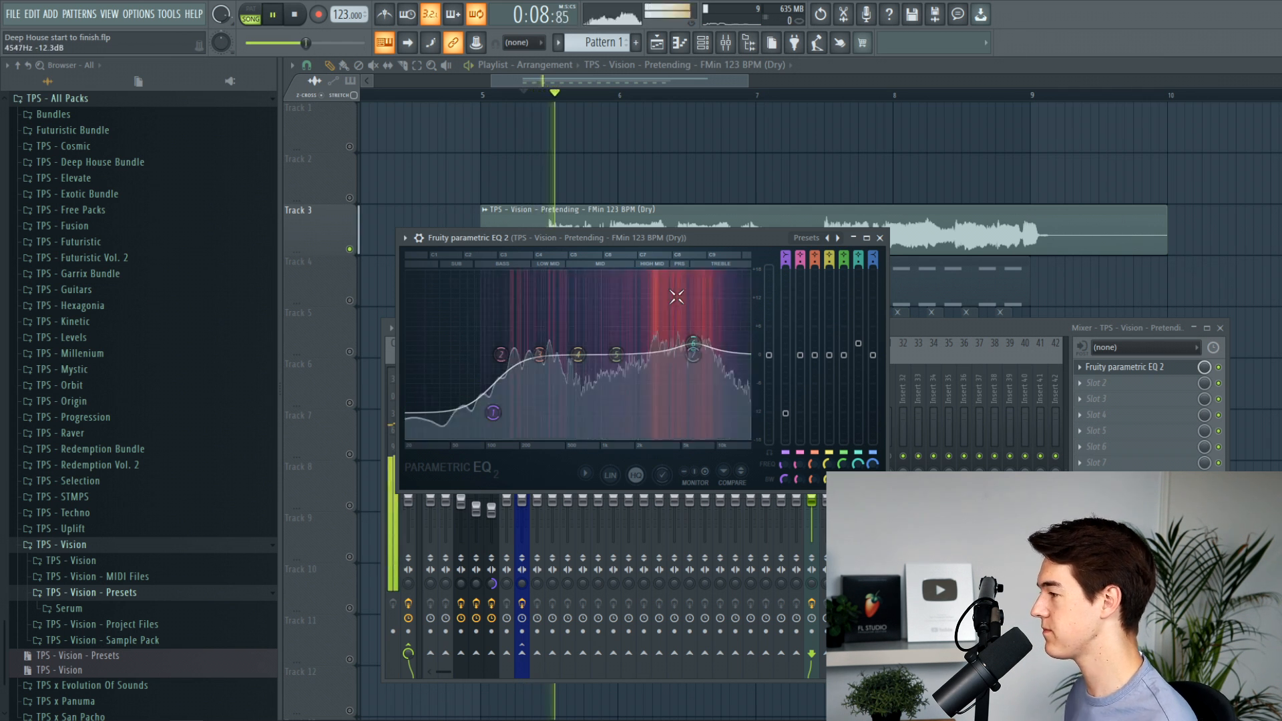
pyautogui.press('space')
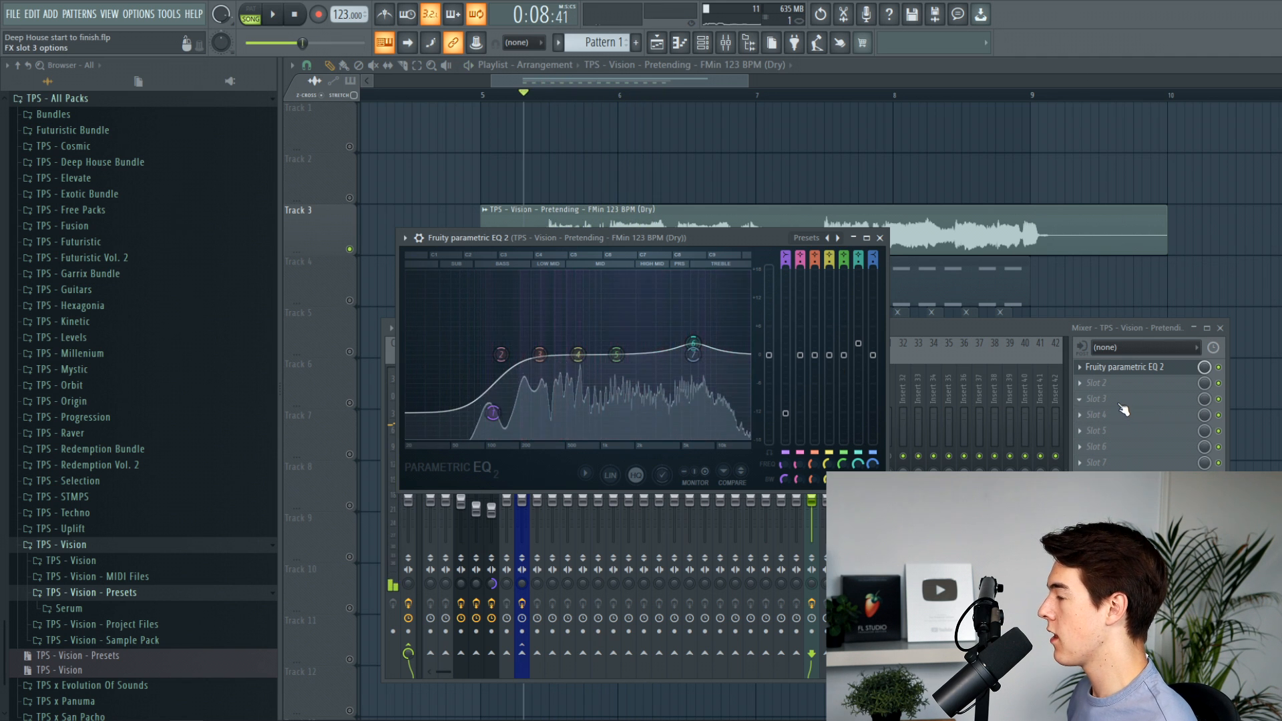
# Load ValhallaRoom in the vocal's third effect slot and set its mix to about 32.7% and decay to about 0.37 s.
pyautogui.click(1112, 399)
pyautogui.moveTo(1120, 409)
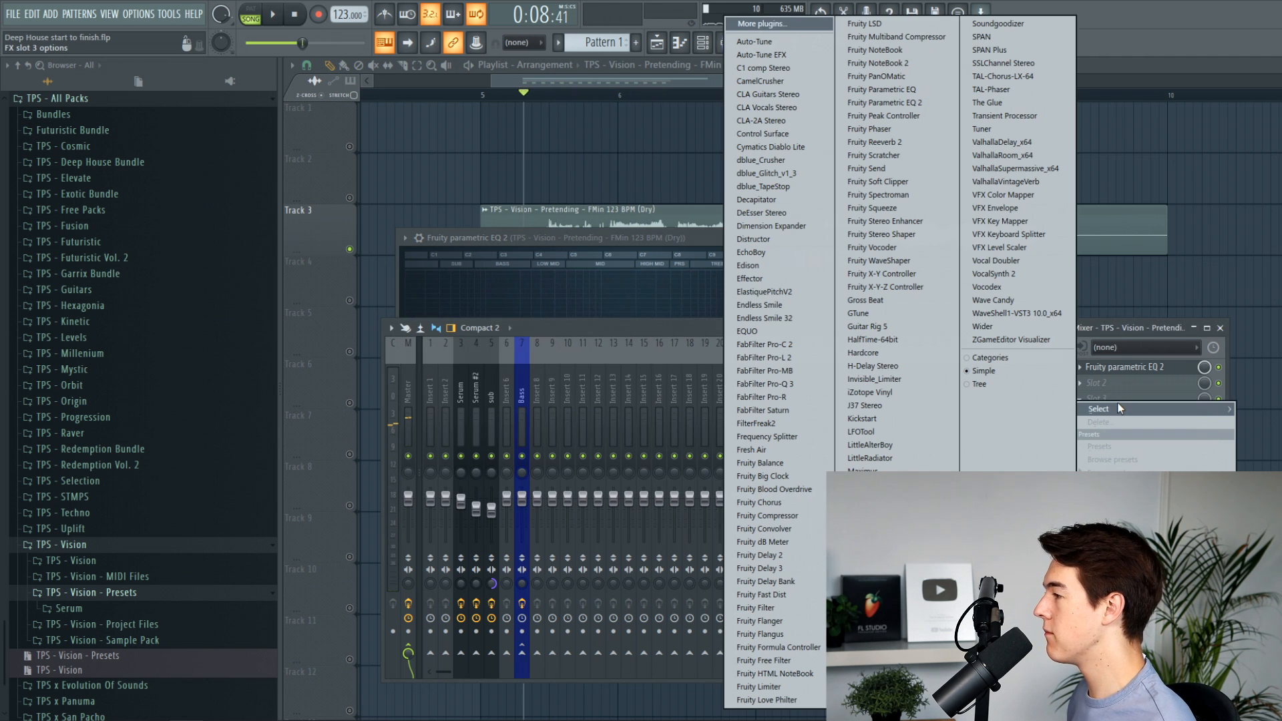
pyautogui.click(1021, 155)
pyautogui.moveTo(418, 371); pyautogui.dragTo(421, 359)
pyautogui.click(323, 314)
pyautogui.press('space')
pyautogui.moveTo(324, 315); pyautogui.dragTo(327, 332)
pyautogui.click(407, 346)
pyautogui.moveTo(407, 346); pyautogui.dragTo(407, 356)
pyautogui.press('space')
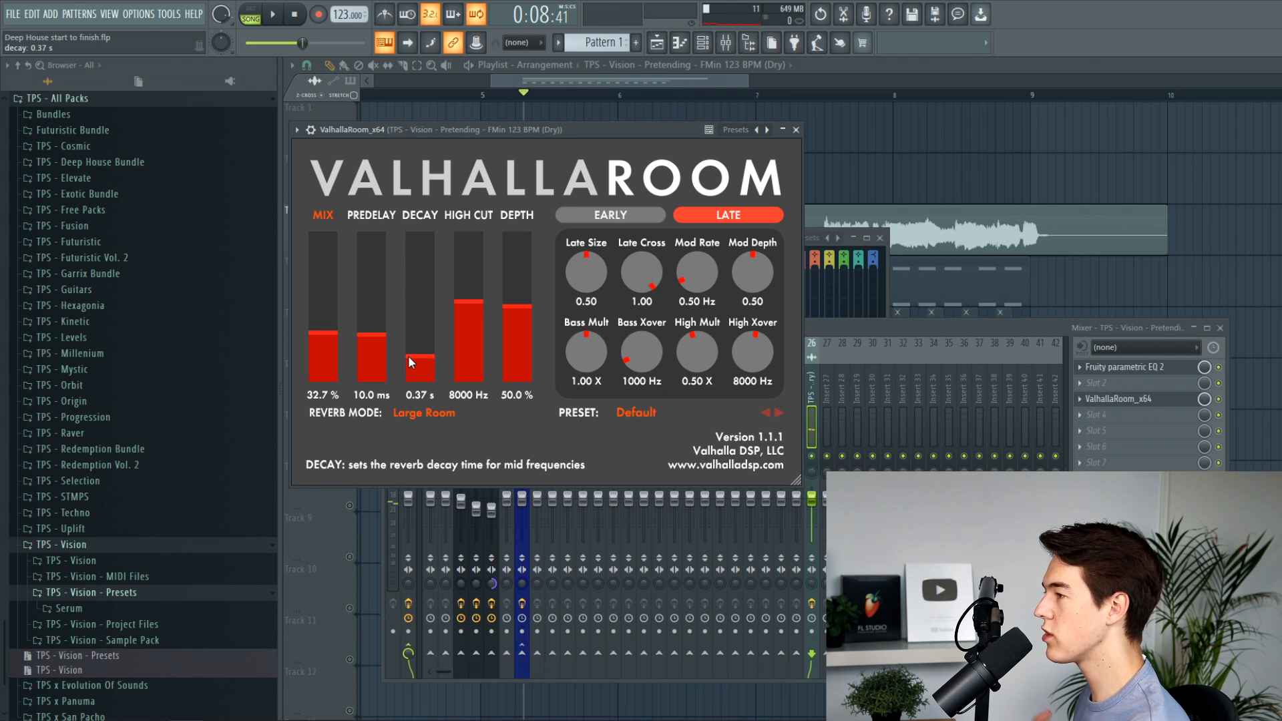
# Readjust ValhallaRoom's mix and shorten its decay to about 0.22 s, then play the vocal.
pyautogui.moveTo(409, 356); pyautogui.dragTo(409, 359)
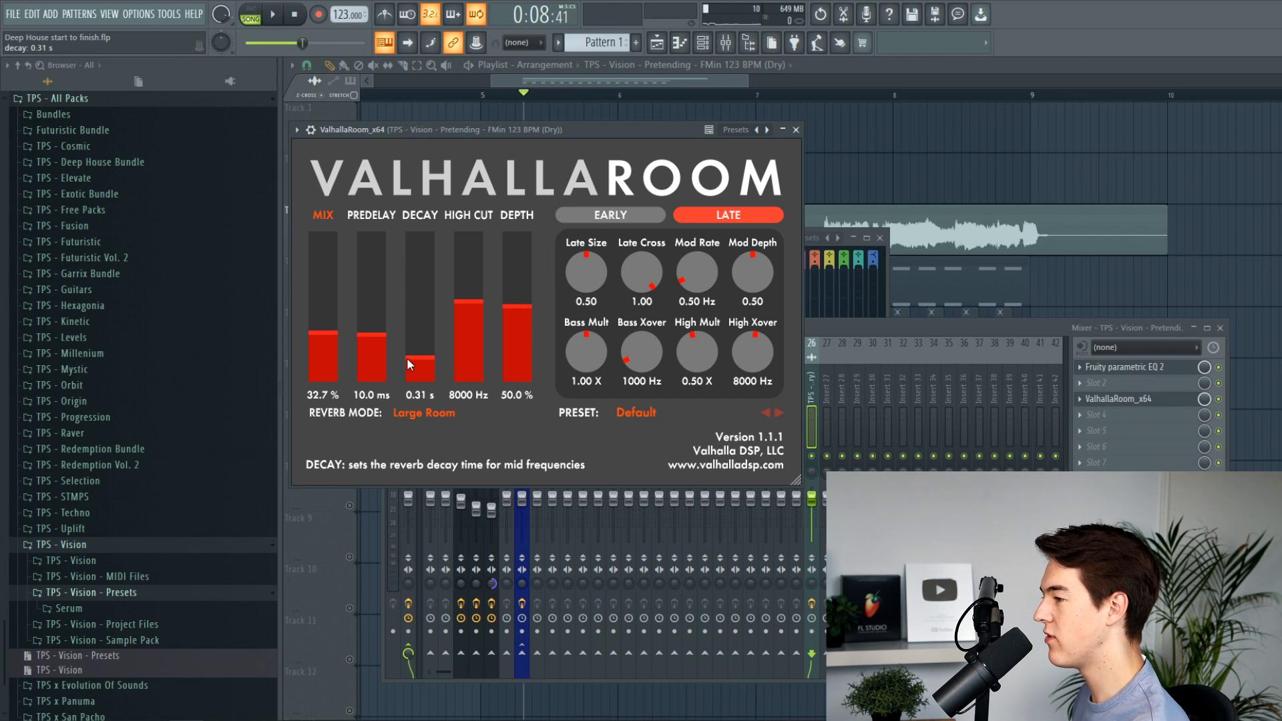
pyautogui.click(323, 337)
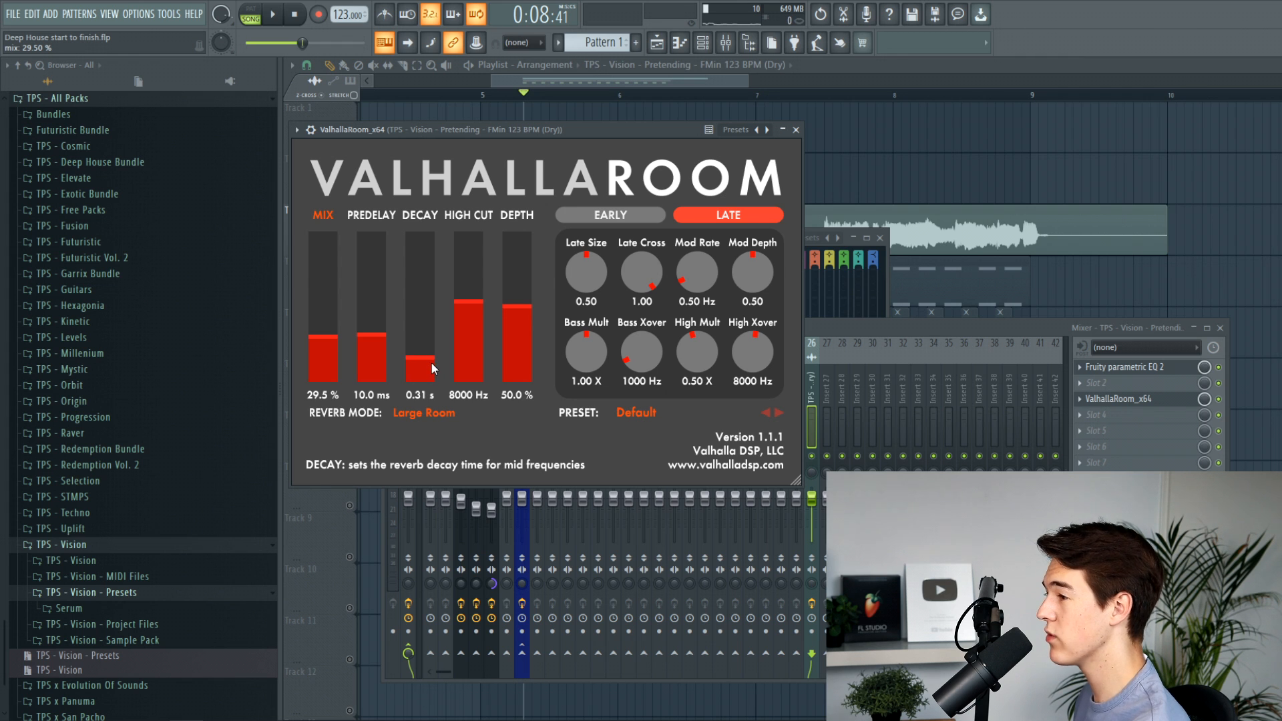
pyautogui.click(320, 326)
pyautogui.moveTo(417, 365); pyautogui.dragTo(413, 363)
pyautogui.press('space')
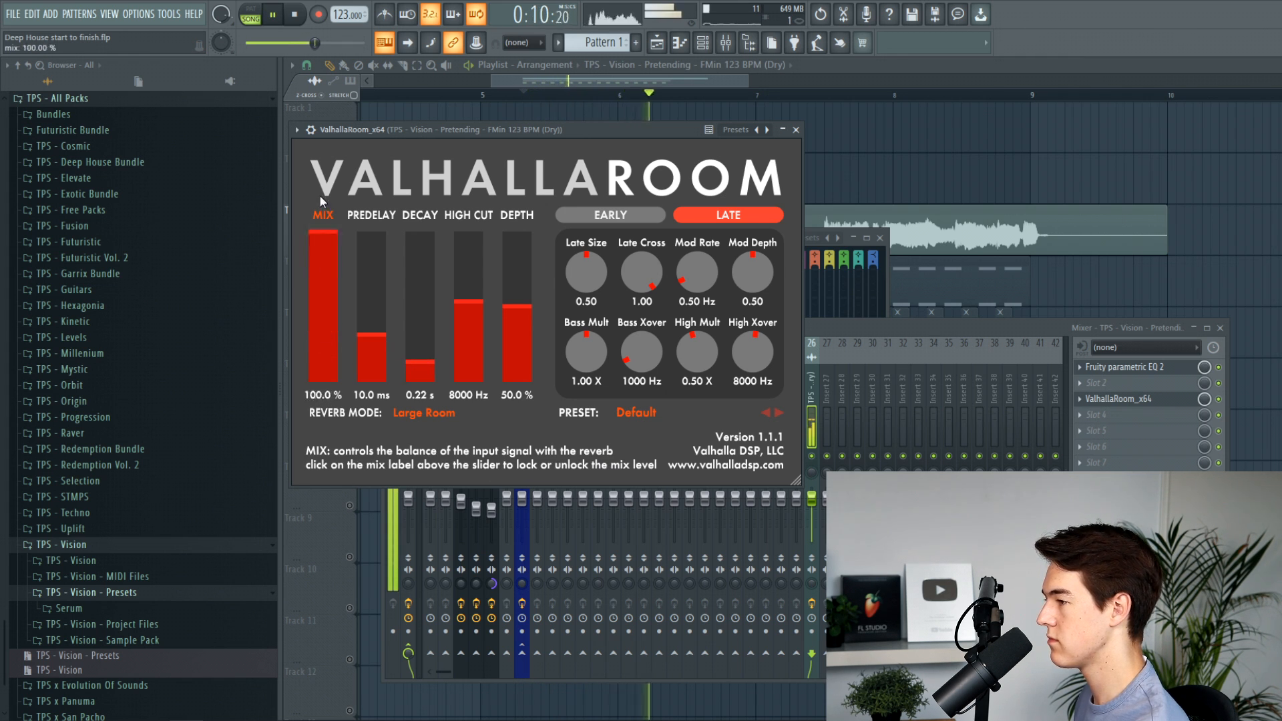
# Raise ValhallaRoom's mix to 100%, then set the decay to about 0.67 s and the late size to 0.30.
pyautogui.moveTo(328, 246); pyautogui.dragTo(327, 227)
pyautogui.moveTo(431, 358); pyautogui.dragTo(427, 351)
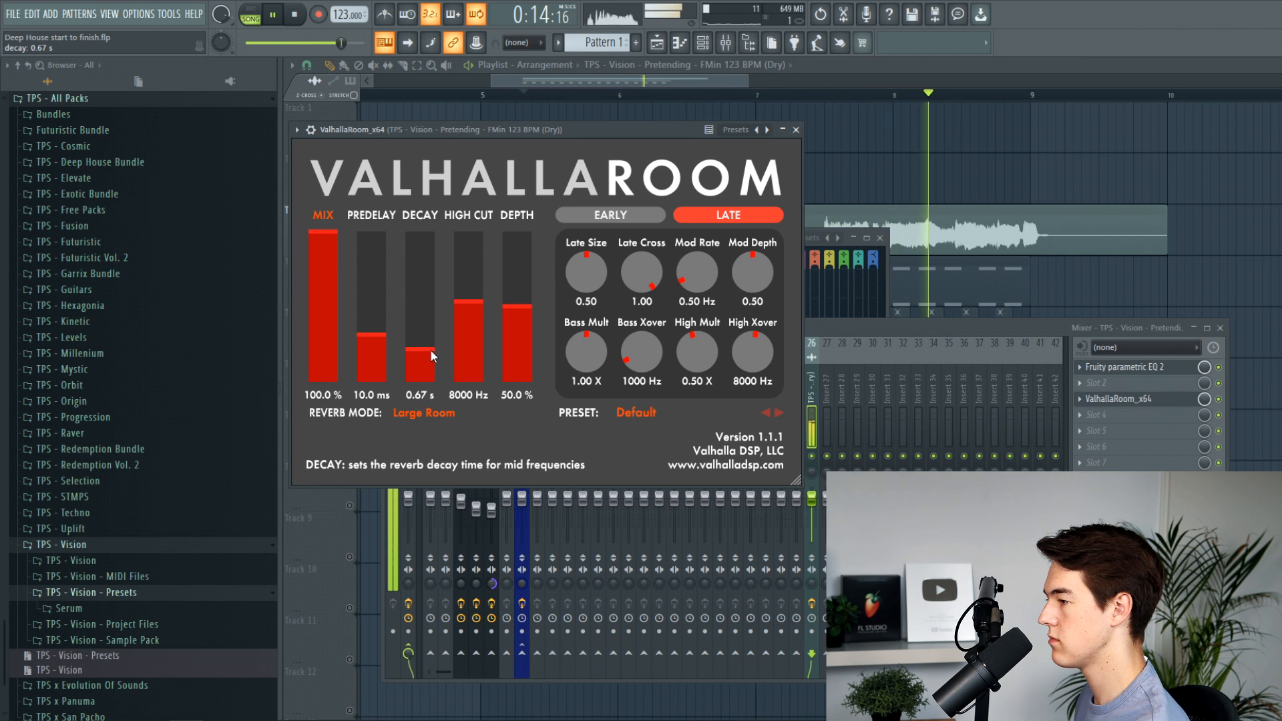
pyautogui.press('space')
pyautogui.moveTo(583, 270); pyautogui.dragTo(581, 291)
# Set ValhallaRoom's mix to about 22.6% during playback and toggle the reverb slot to compare.
pyautogui.press('space')
pyautogui.moveTo(337, 322); pyautogui.dragTo(334, 353)
pyautogui.click(1222, 401)
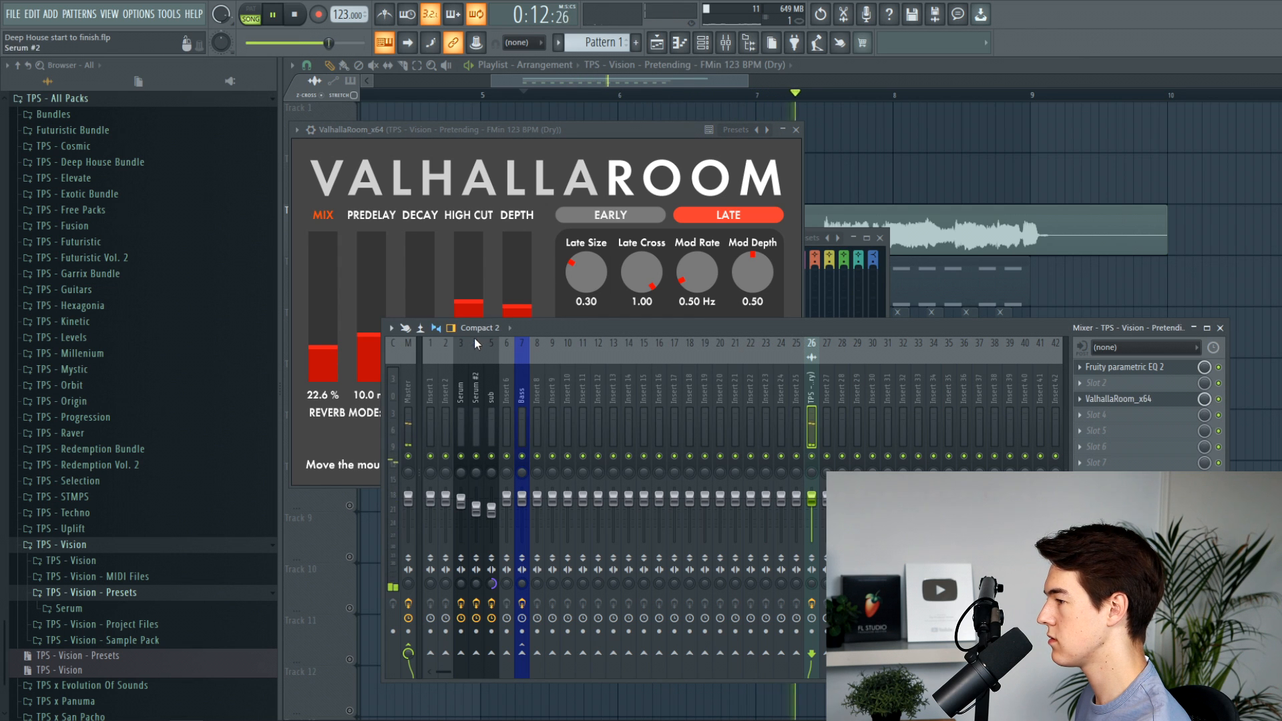
# Load Kickstart in the vocal's sixth effect slot and unsolo Track 3 so the bass and kick play too.
pyautogui.click(1137, 451)
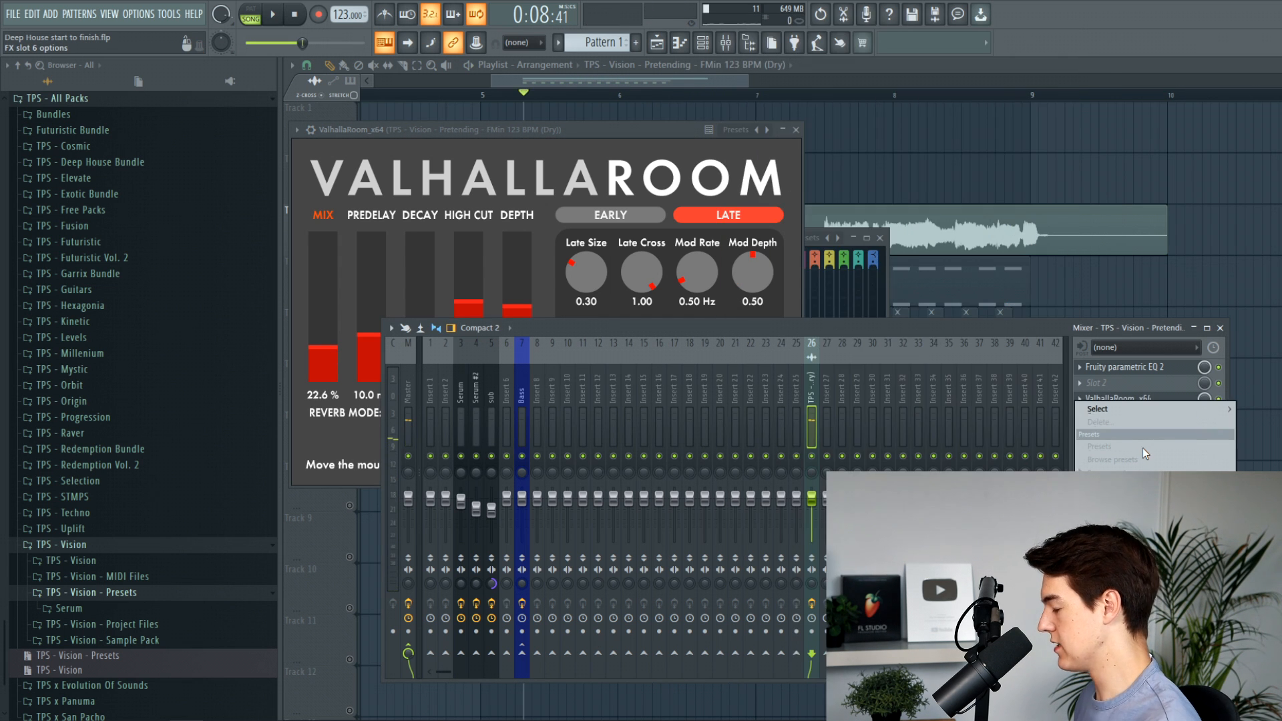
pyautogui.moveTo(1112, 406)
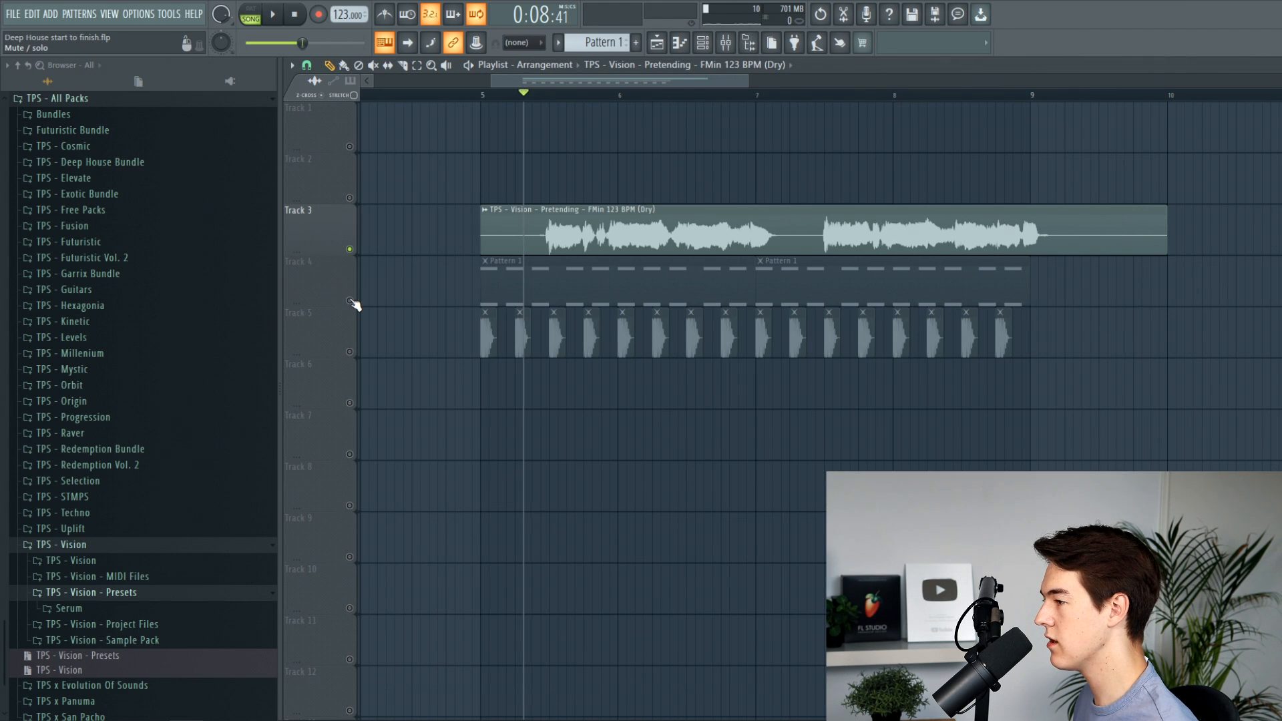
pyautogui.click(349, 302)
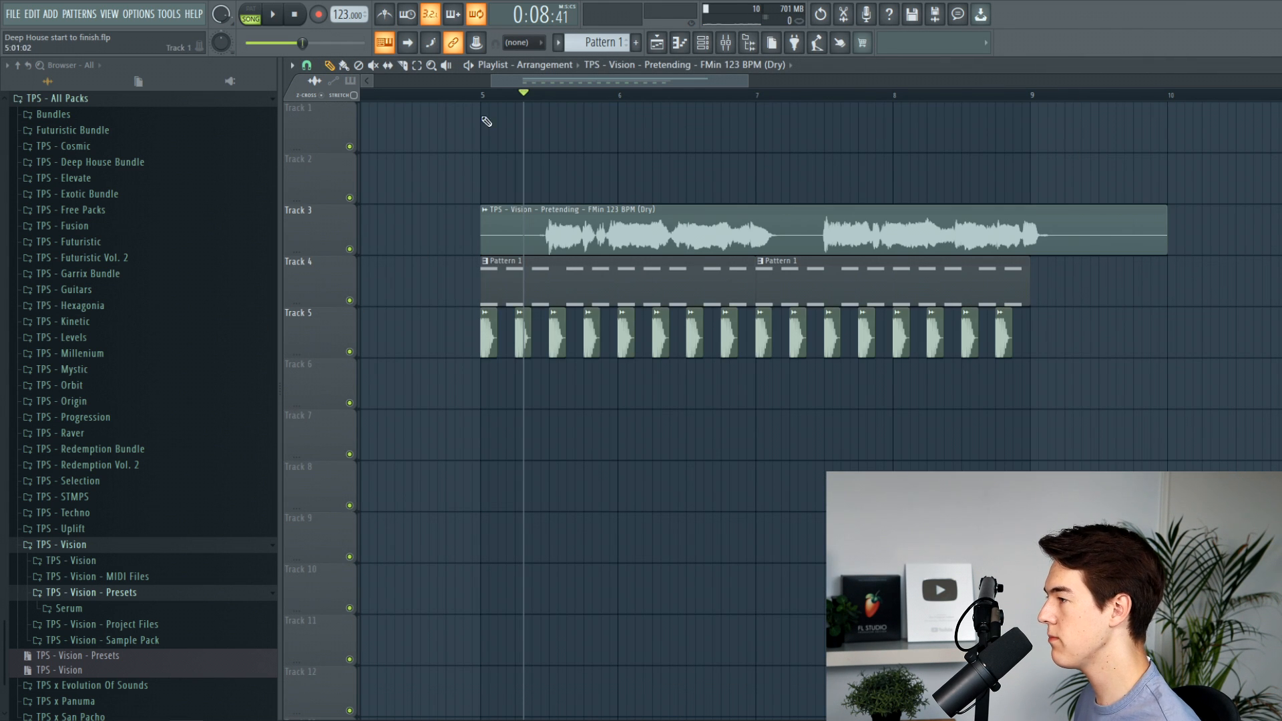
# Play the arrangement and set the vocal's Kickstart mix to about 72%.
pyautogui.press('space')
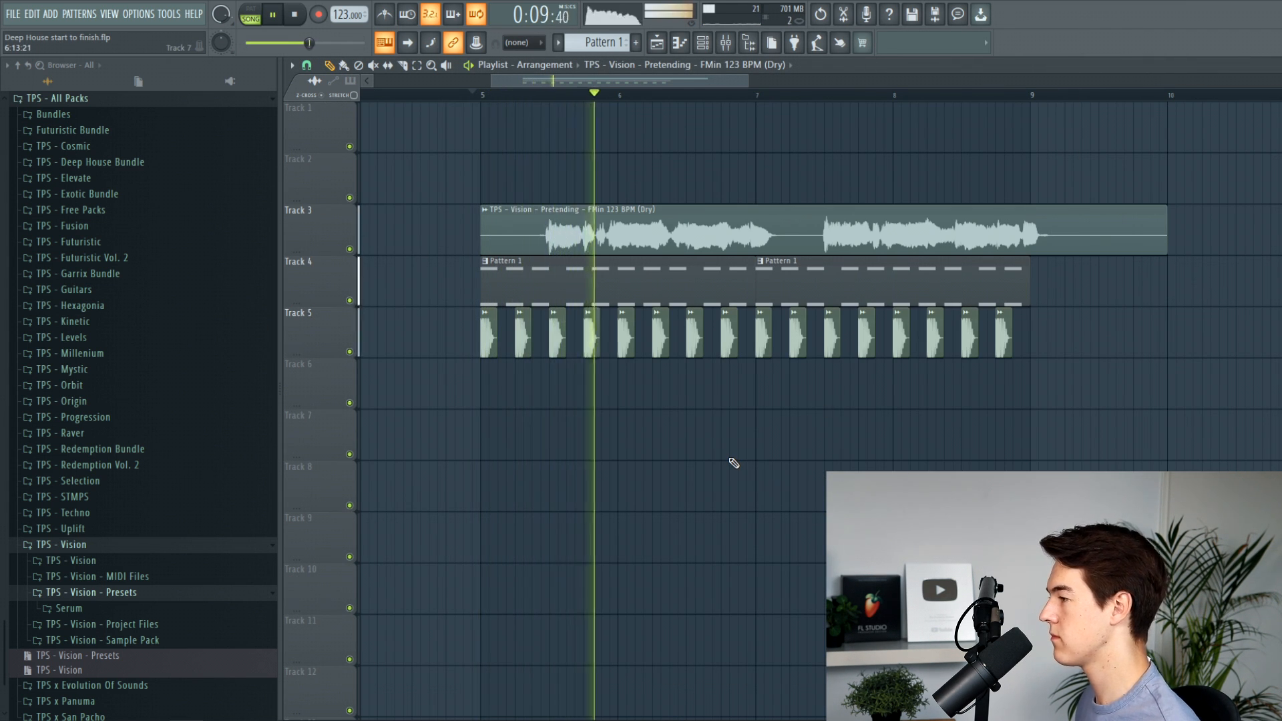
pyautogui.press('F9')
pyautogui.click(1128, 454)
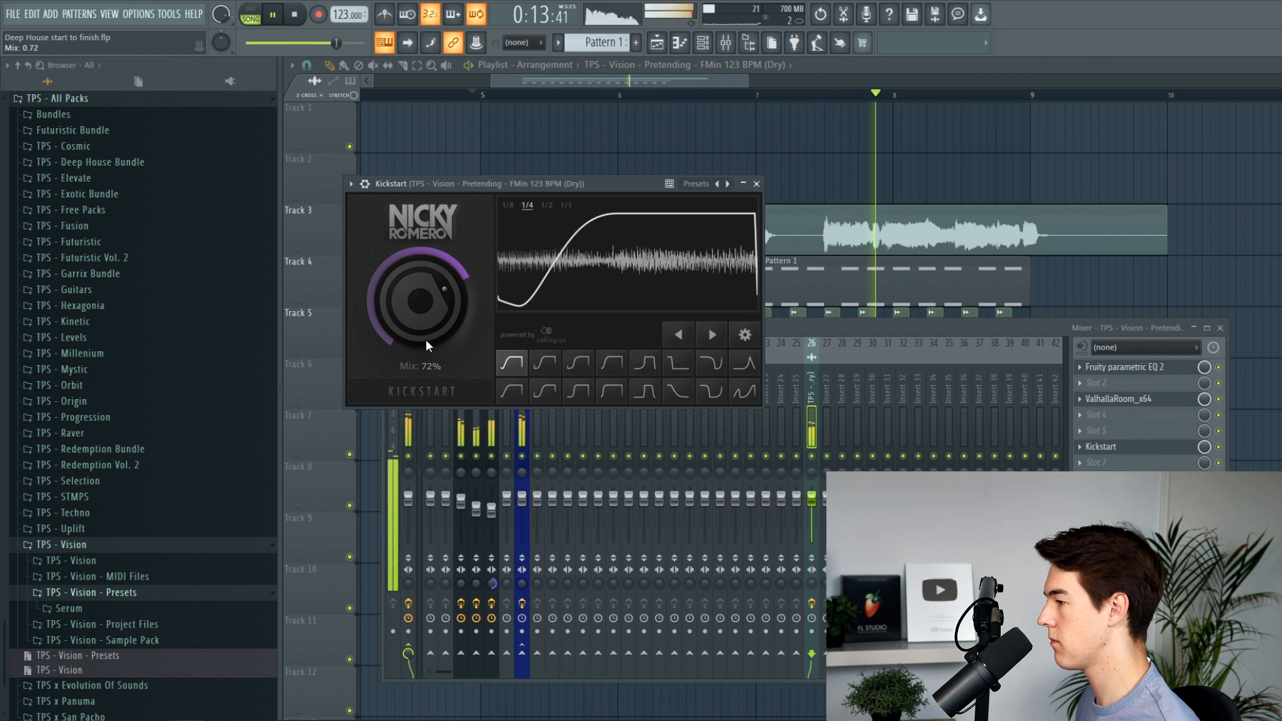
pyautogui.click(1139, 285)
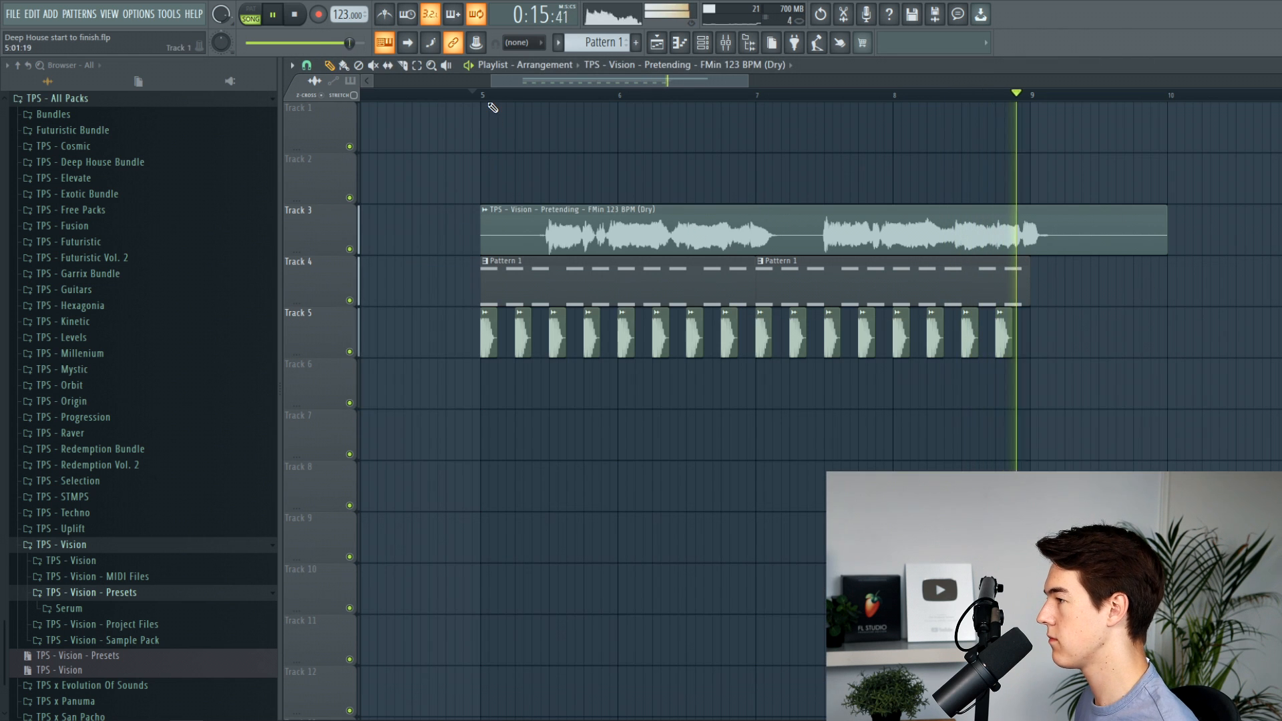
# Select bars 5 to 9 in the playlist as the loop region.
pyautogui.press('space')
pyautogui.moveTo(490, 99); pyautogui.dragTo(1037, 166)
pyautogui.press('space')
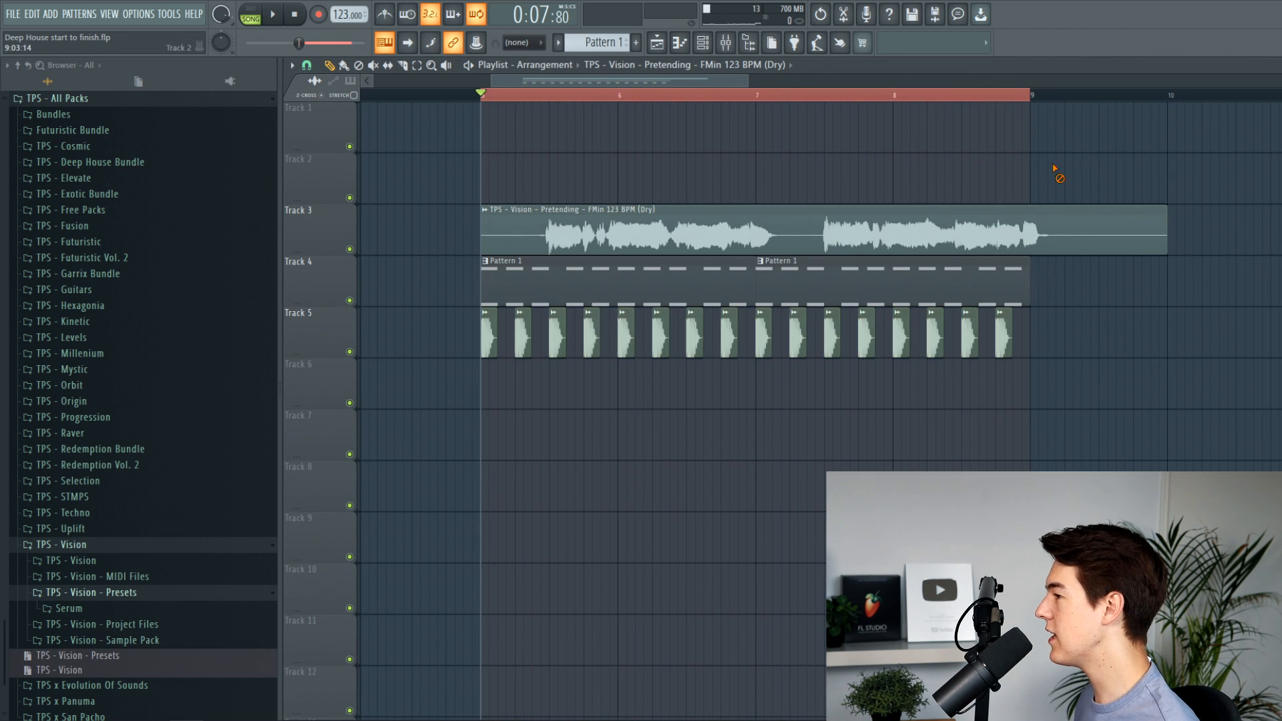
pyautogui.press('F9')
pyautogui.click(1144, 415)
pyautogui.press('Escape')
# Play the loop and place the playhead near the end of the first vocal phrase to audition the gap between phrases.
pyautogui.press('space')
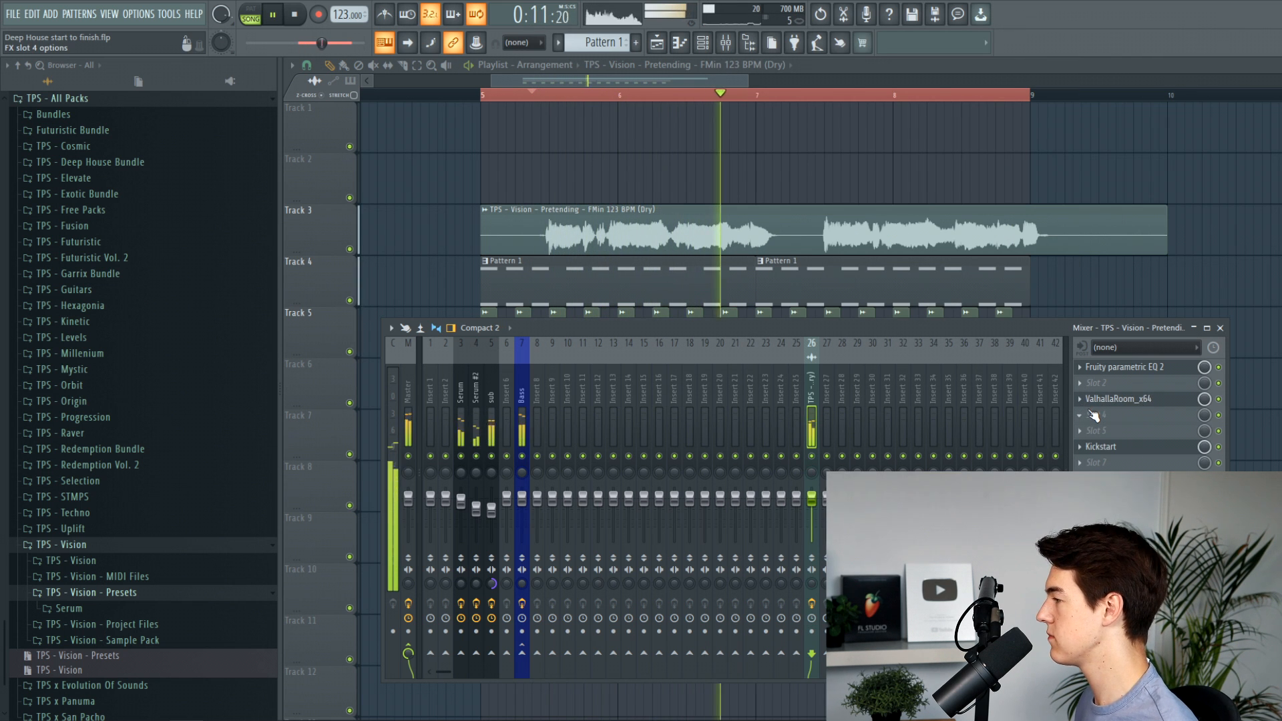
pyautogui.press('space')
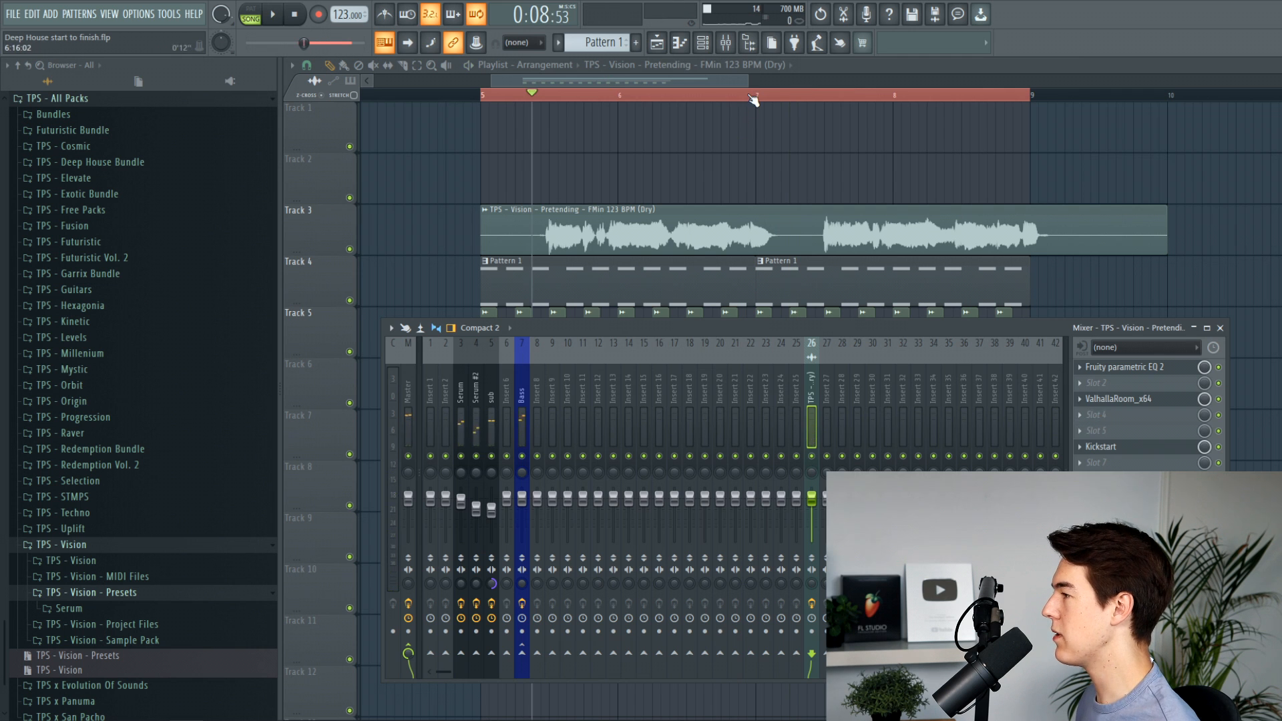
pyautogui.click(753, 100)
pyautogui.scroll(2, 732, 139)
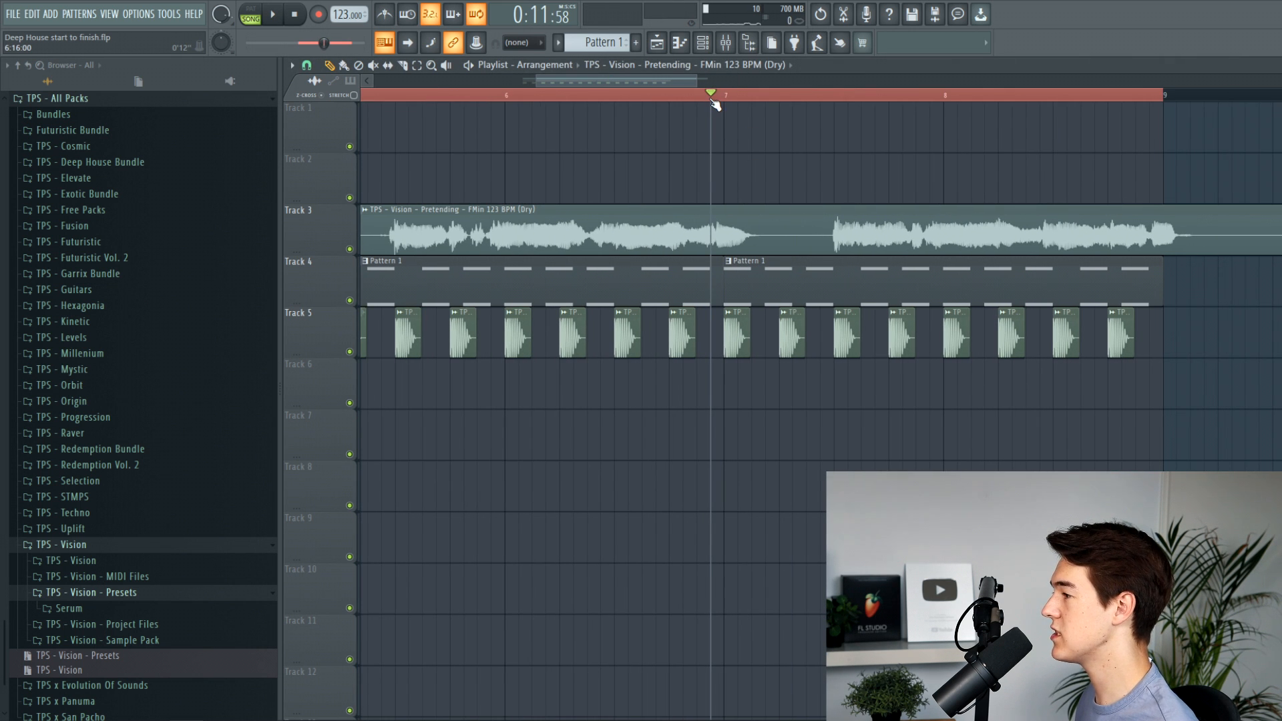
pyautogui.scroll(3, 739, 229)
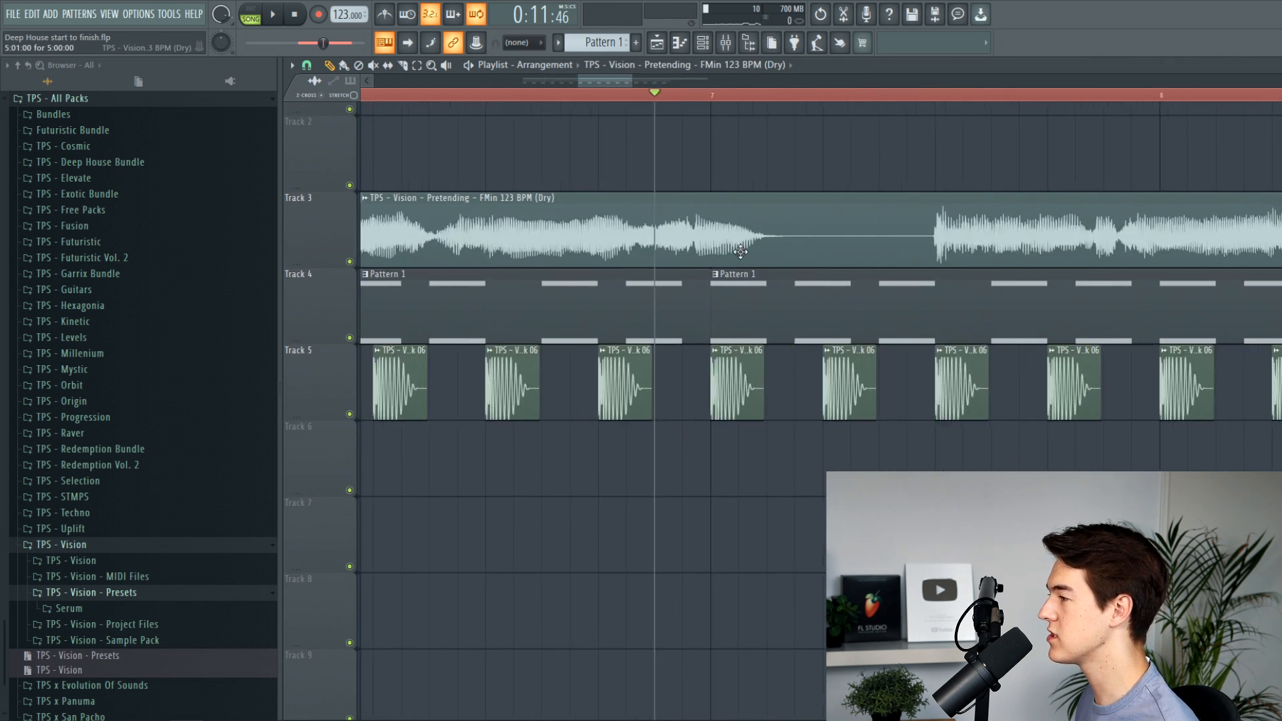
pyautogui.scroll(-4, 672, 103)
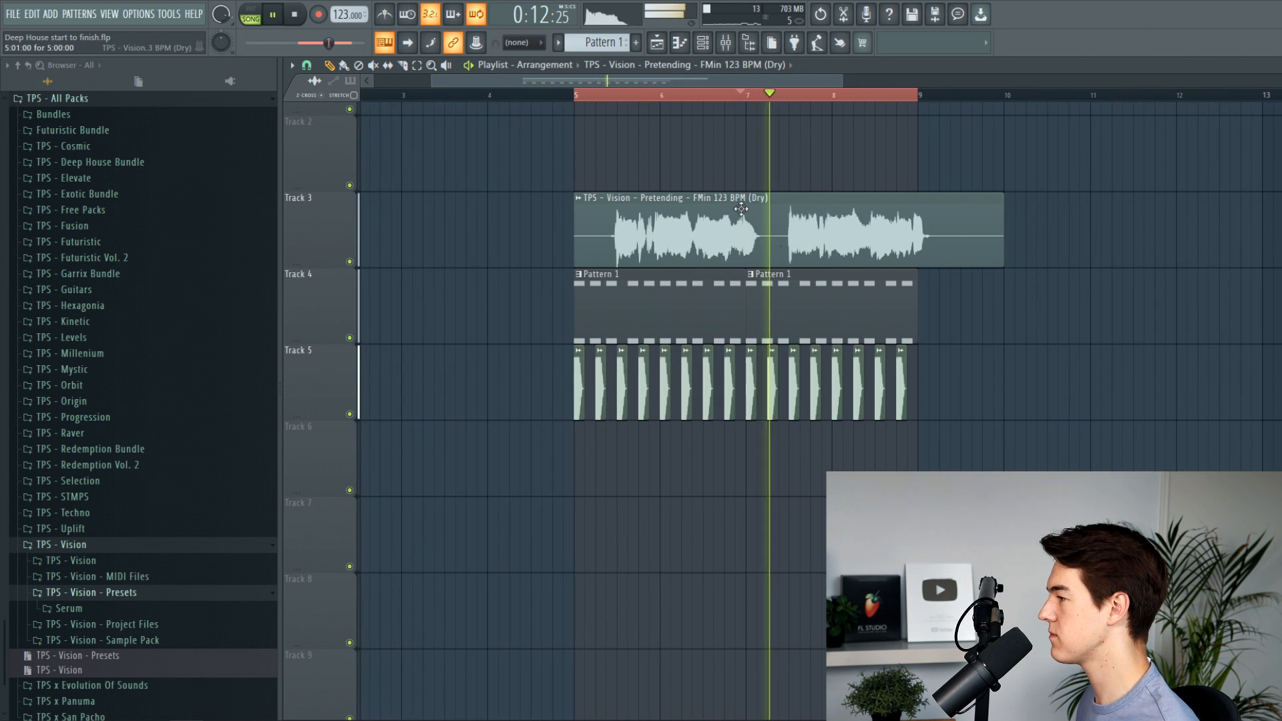
# Move ValhallaRoom to the vocal's fourth effect slot and load Fruity Peak Controller in the second.
pyautogui.click(725, 42)
pyautogui.click(1148, 383)
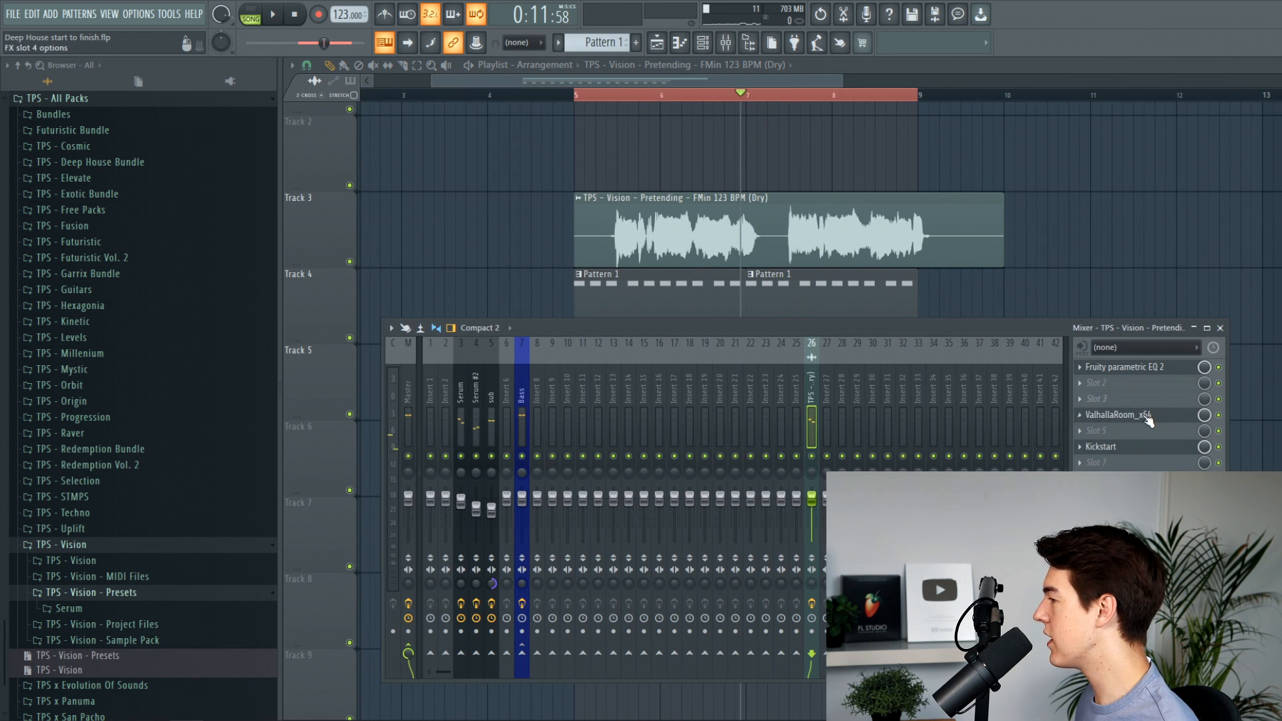
pyautogui.moveTo(1110, 398)
pyautogui.click(885, 116)
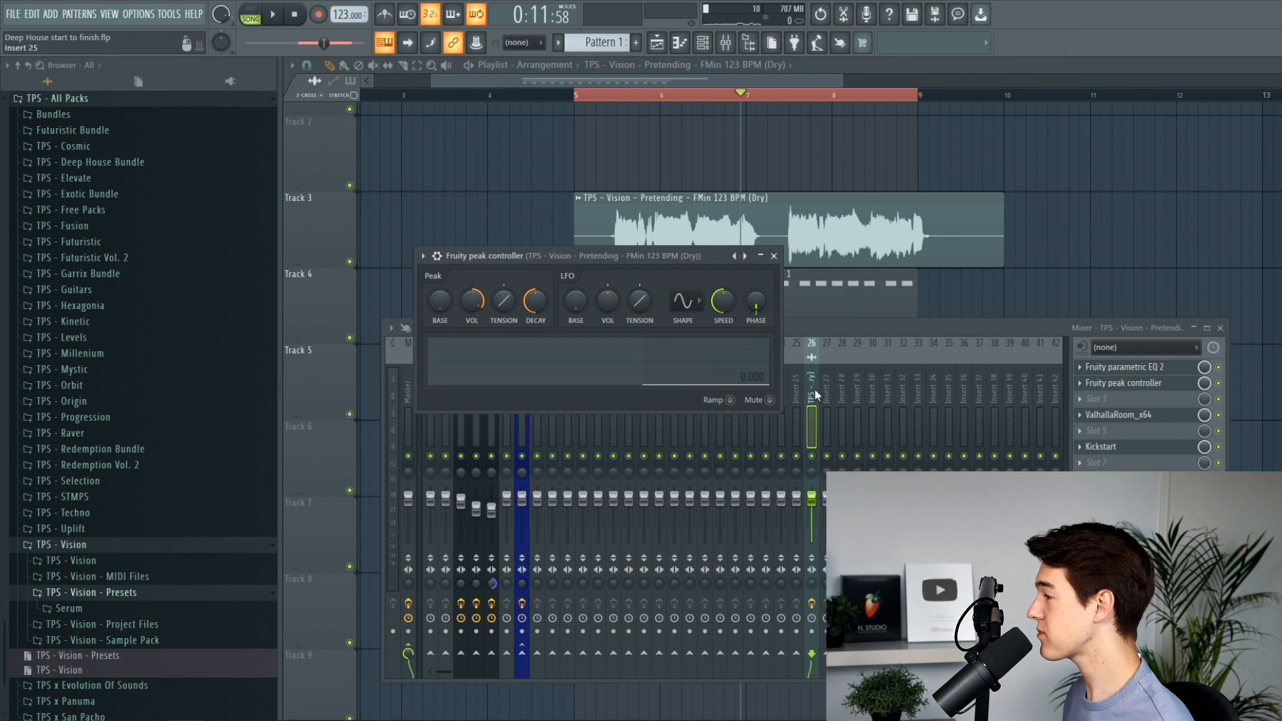
# Load Fruity Delay 3 in the vocal's third effect slot, between the peak controller and the reverb.
pyautogui.click(1109, 399)
pyautogui.click(793, 566)
pyautogui.moveTo(452, 156); pyautogui.dragTo(457, 206)
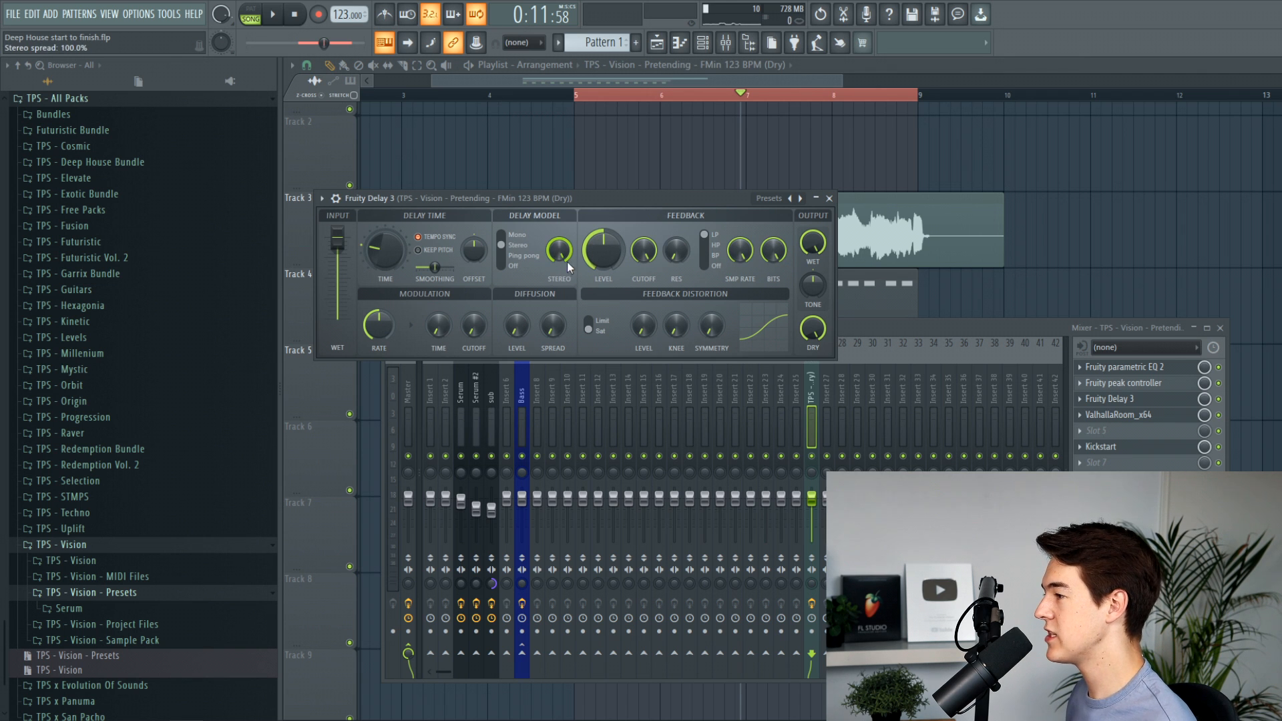
# Link the Fruity Delay 3 slot's mix level to the internal controller Peak ctrl - Peak, using a non-default mapping formula.
pyautogui.rightClick(1205, 399)
pyautogui.click(1244, 563)
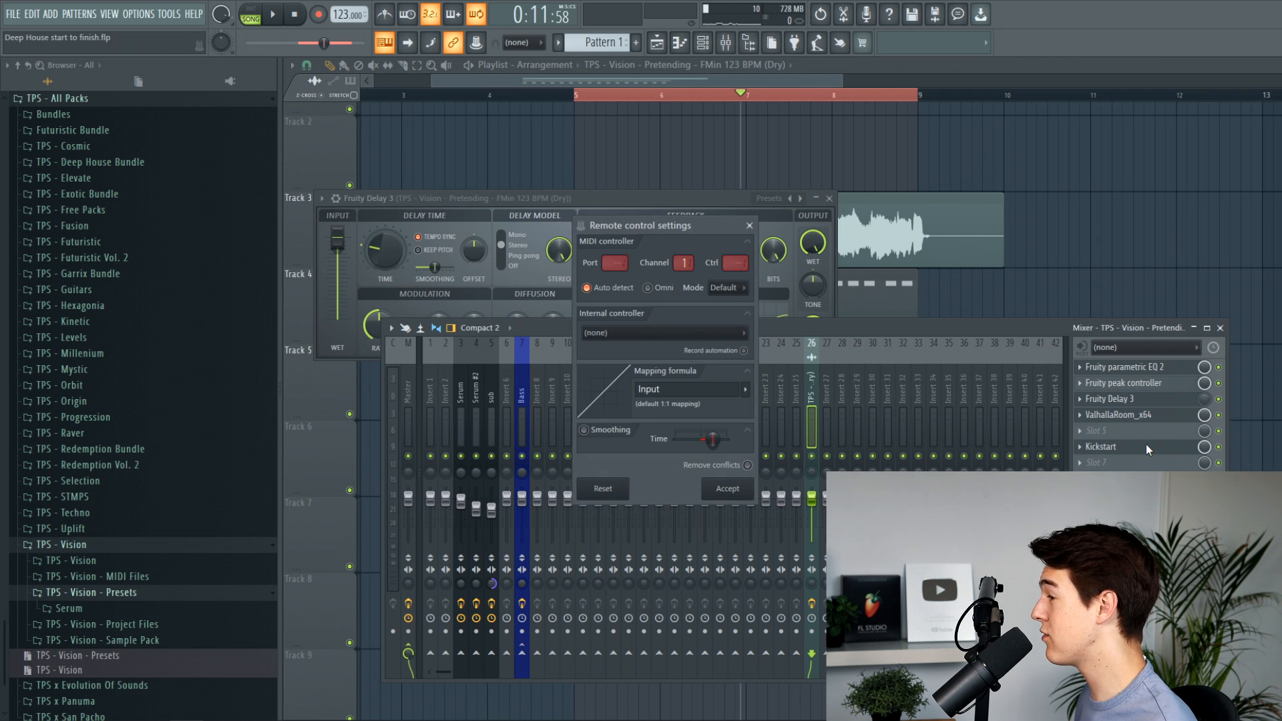
pyautogui.click(646, 338)
pyautogui.click(640, 398)
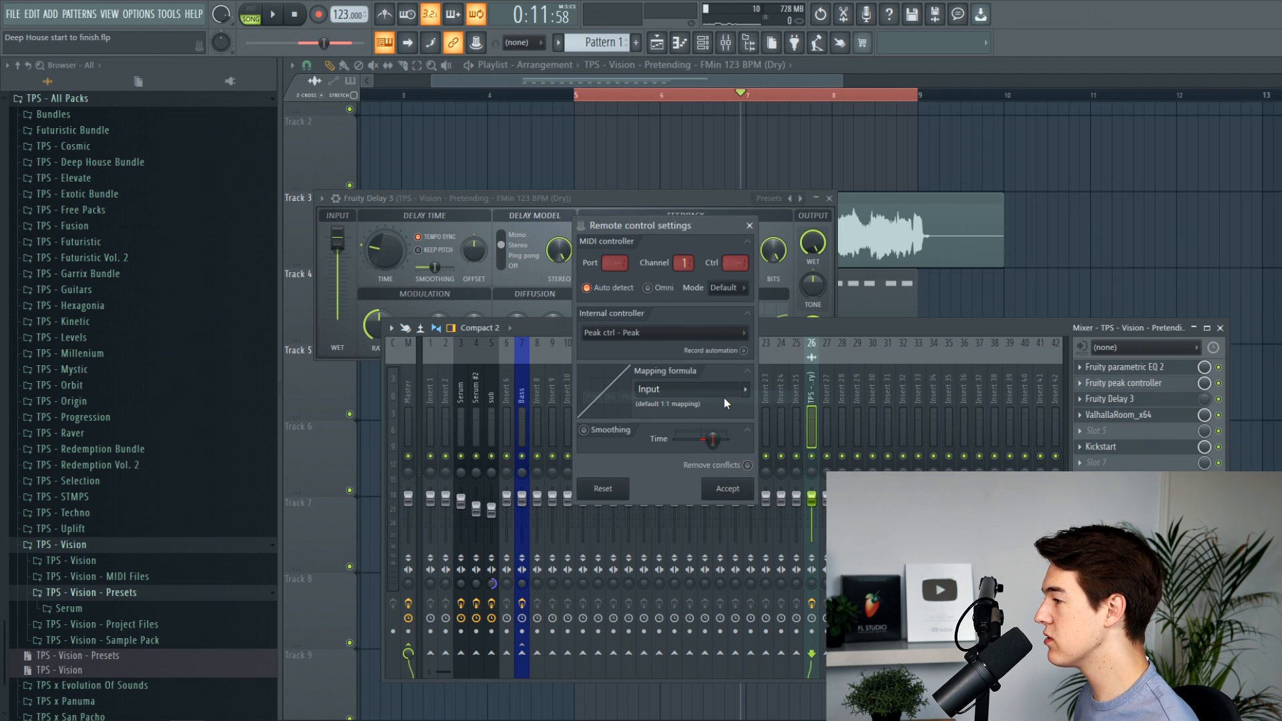
pyautogui.click(746, 391)
pyautogui.click(768, 433)
pyautogui.click(744, 493)
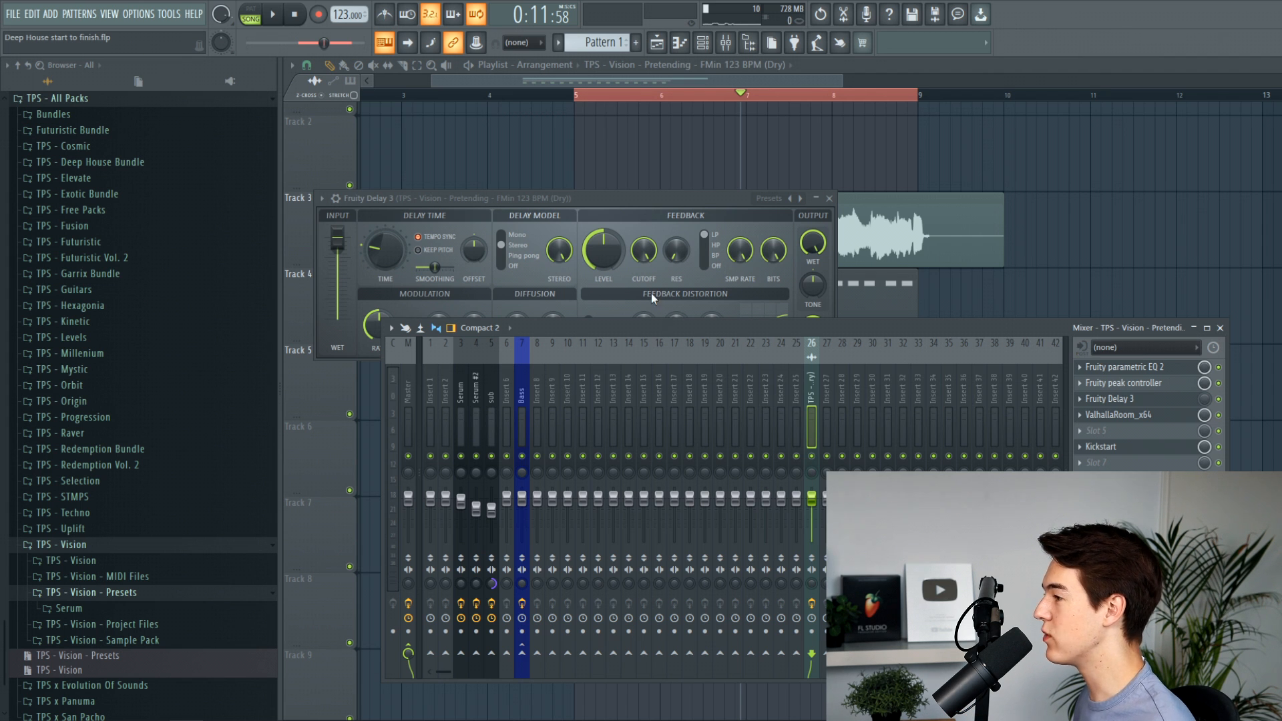
# Adjust the base and tension of Fruity Peak Controller's peak section while the arrangement plays.
pyautogui.click(1129, 383)
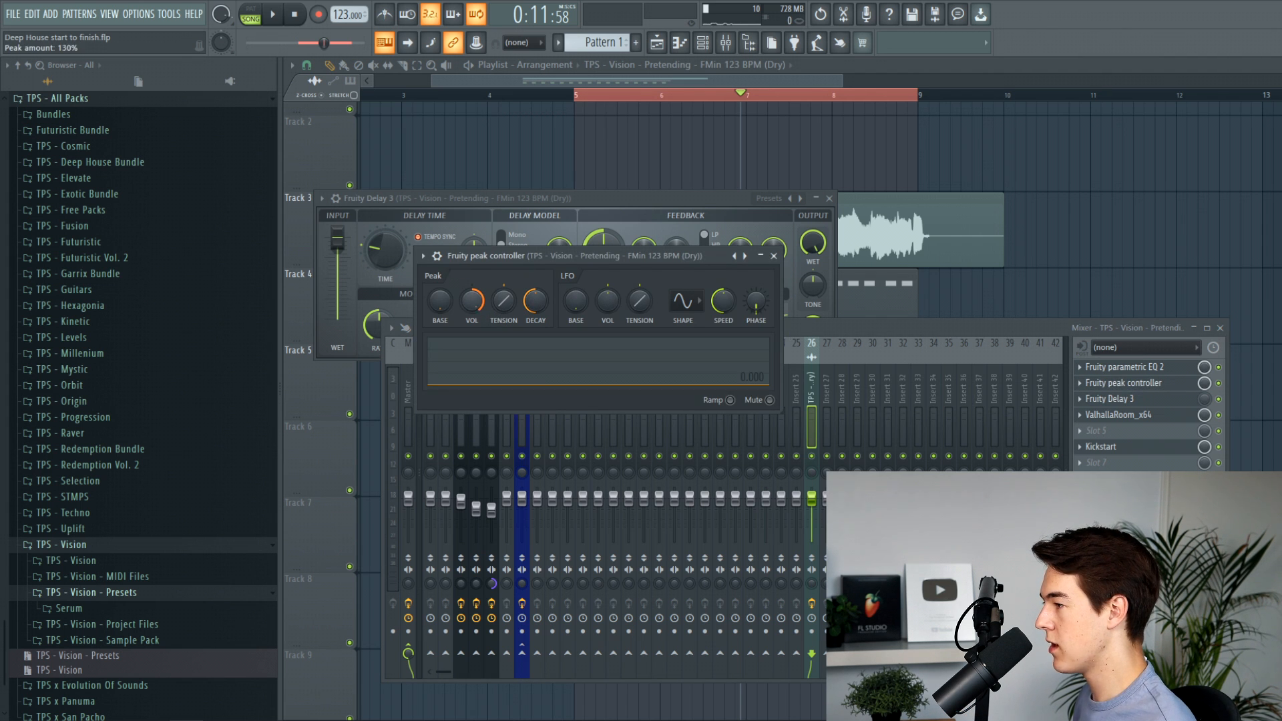
pyautogui.press('space')
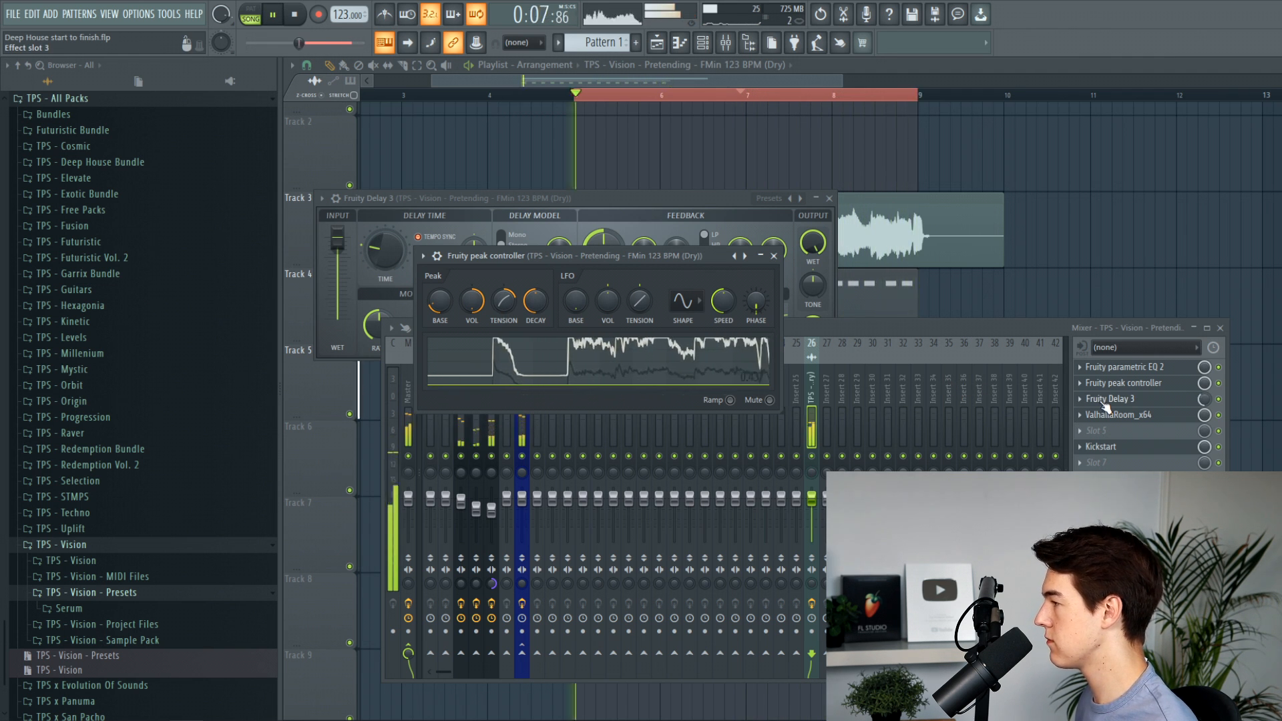
# Adjust Fruity Delay 3's feedback level and filter, set its output wet to about 30%, and play the result in the playlist.
pyautogui.click(503, 202)
pyautogui.press('space')
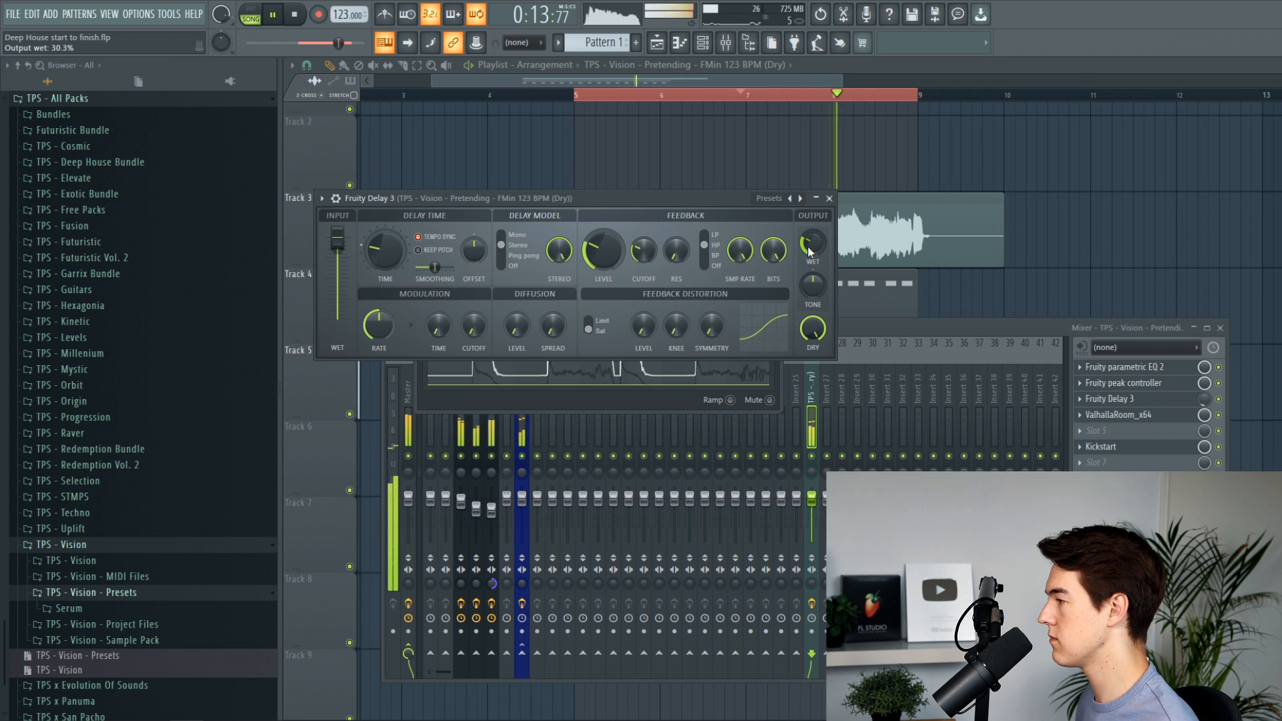
pyautogui.press('F12')
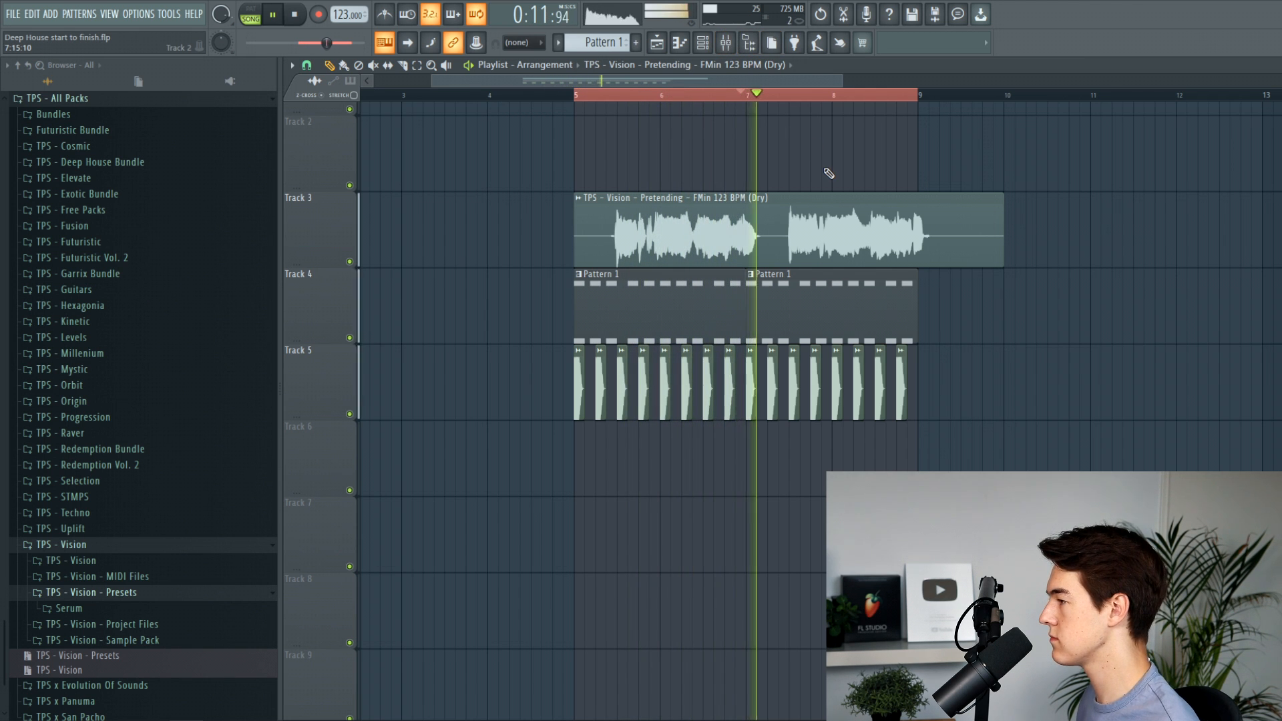
# Adjust the stereo control of Fruity Delay 3 on the vocal channel while playing the section around bar 7.
pyautogui.click(741, 97)
pyautogui.click(726, 48)
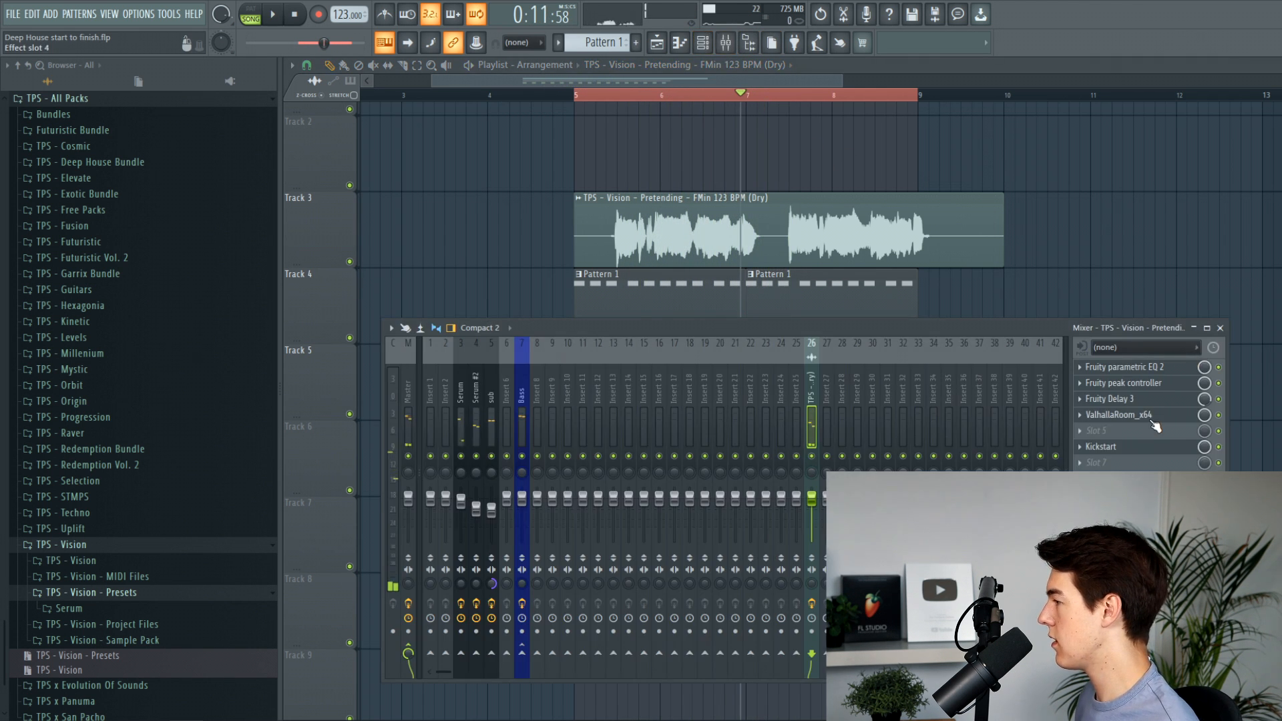
pyautogui.click(1129, 399)
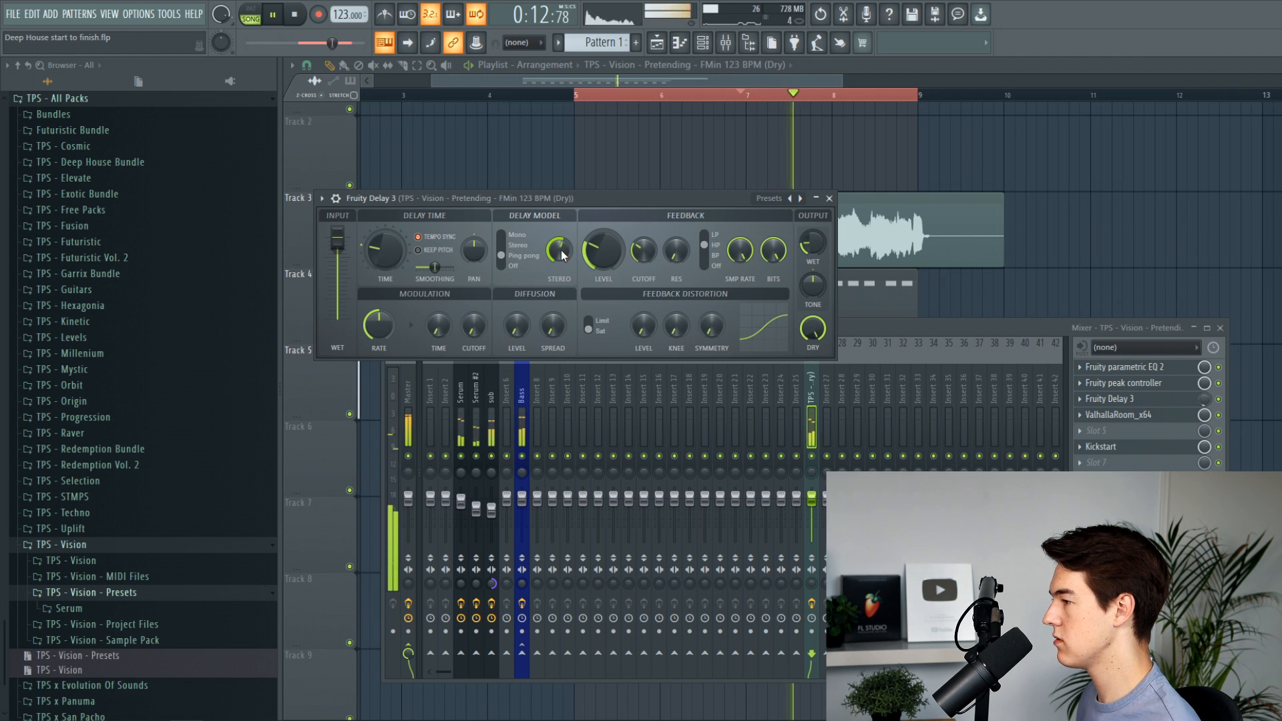
pyautogui.click(711, 95)
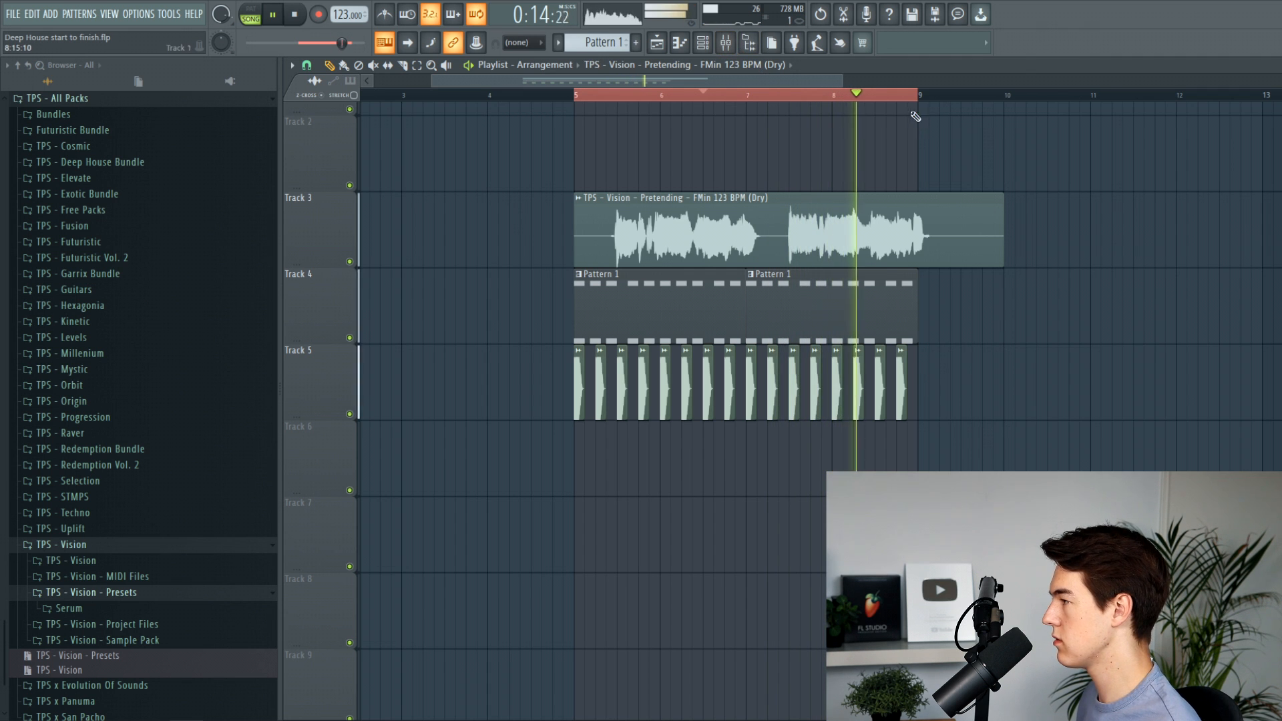
# Extend the playlist loop selection from bar 5 to just past bar 10 and play the vocal's ending delay tail.
pyautogui.hotkey('ctrl', 'a')
pyautogui.click(1062, 149)
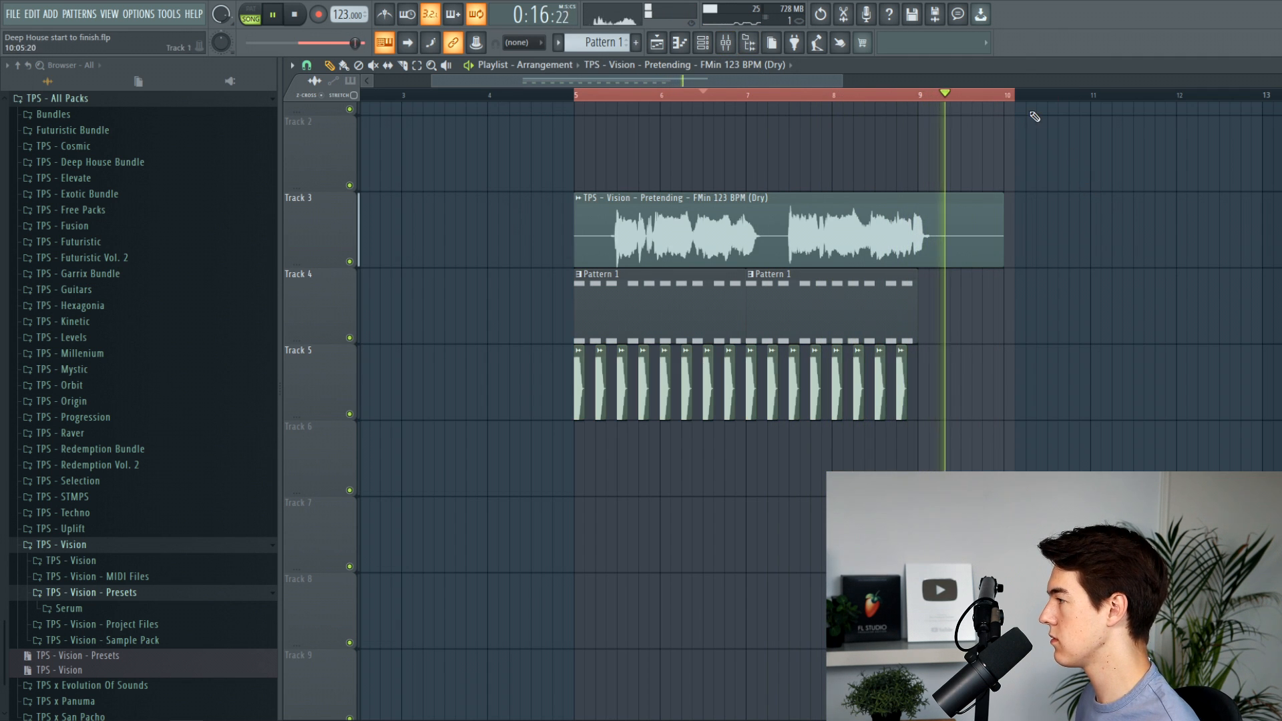
pyautogui.click(306, 15)
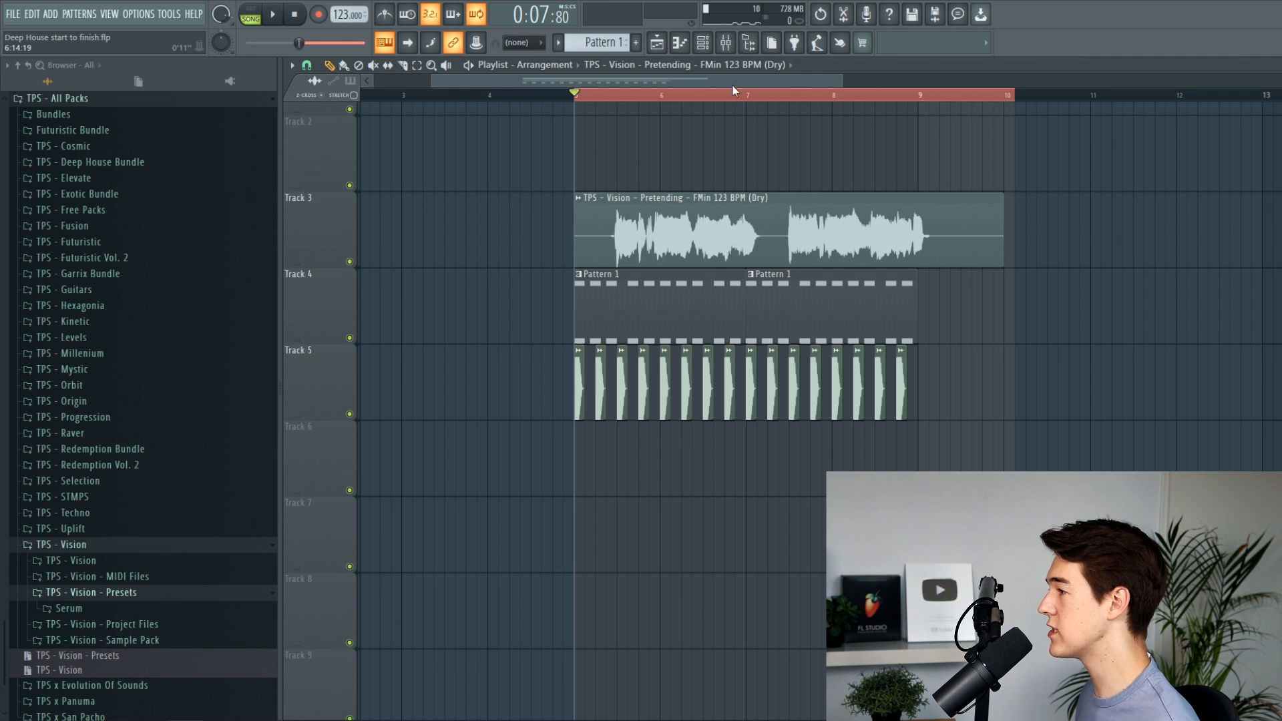
# Audition the end of the first vocal phrase near bar 7 and clear the playlist's time selection.
pyautogui.scroll(3, 675, 164)
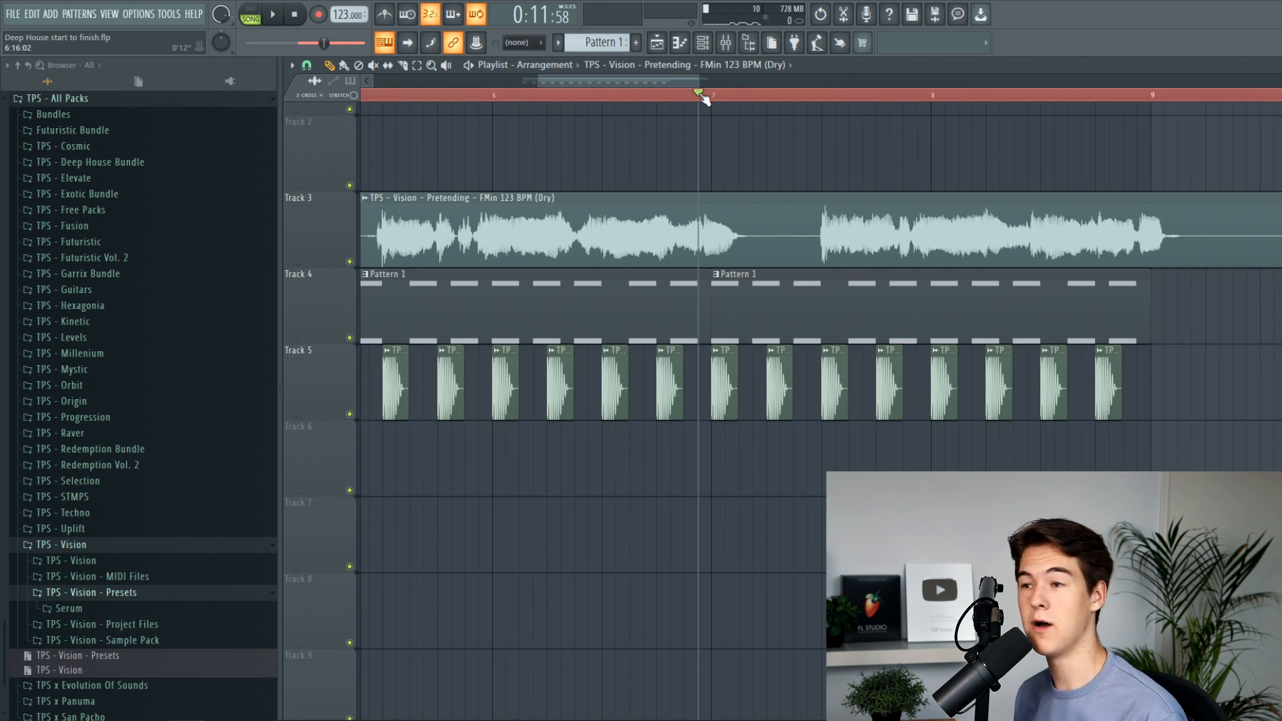
pyautogui.scroll(-3, 754, 125)
pyautogui.press('space')
pyautogui.press('space')
pyautogui.scroll(-1, 621, 205)
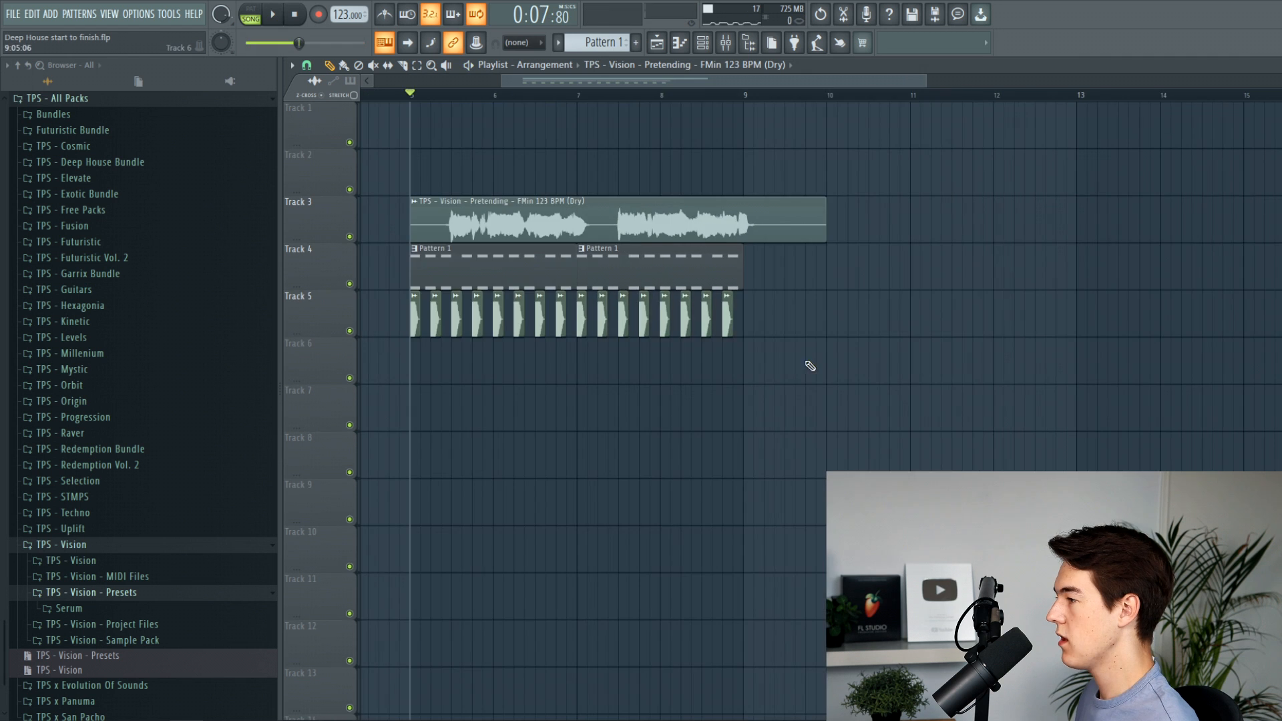
# Duplicate the vocal, Pattern 1 and kick clips so the arrangement continues from bar 9 to bar 13, and play it.
pyautogui.moveTo(810, 367); pyautogui.dragTo(361, 200)
pyautogui.moveTo(558, 231); pyautogui.dragTo(884, 225)
pyautogui.hotkey('ctrl', 'd')
pyautogui.press('space')
pyautogui.scroll(-5, 714, 293)
pyautogui.scroll(1, 798, 346)
pyautogui.scroll(3, 510, 278)
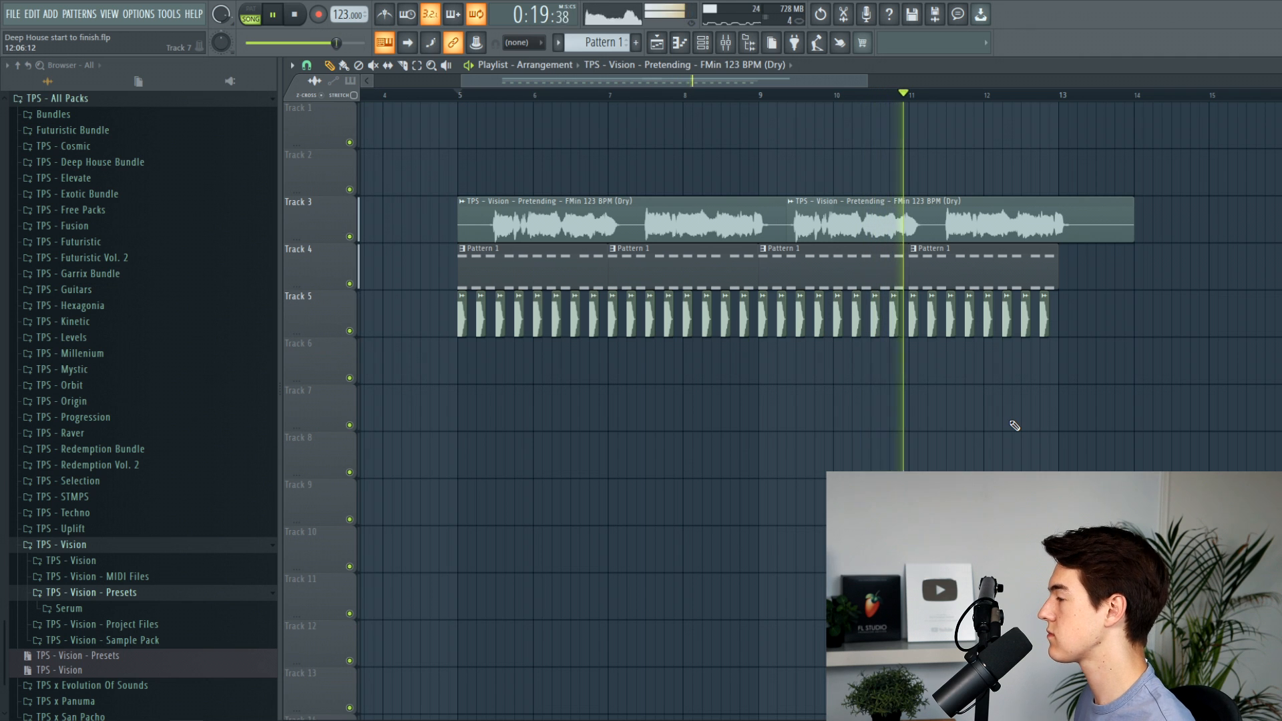
# Delete the last four kick clips before bar 13 on Track 5.
pyautogui.rightClick(1045, 314)
pyautogui.rightClick(1025, 314)
pyautogui.rightClick(1007, 314)
pyautogui.rightClick(988, 313)
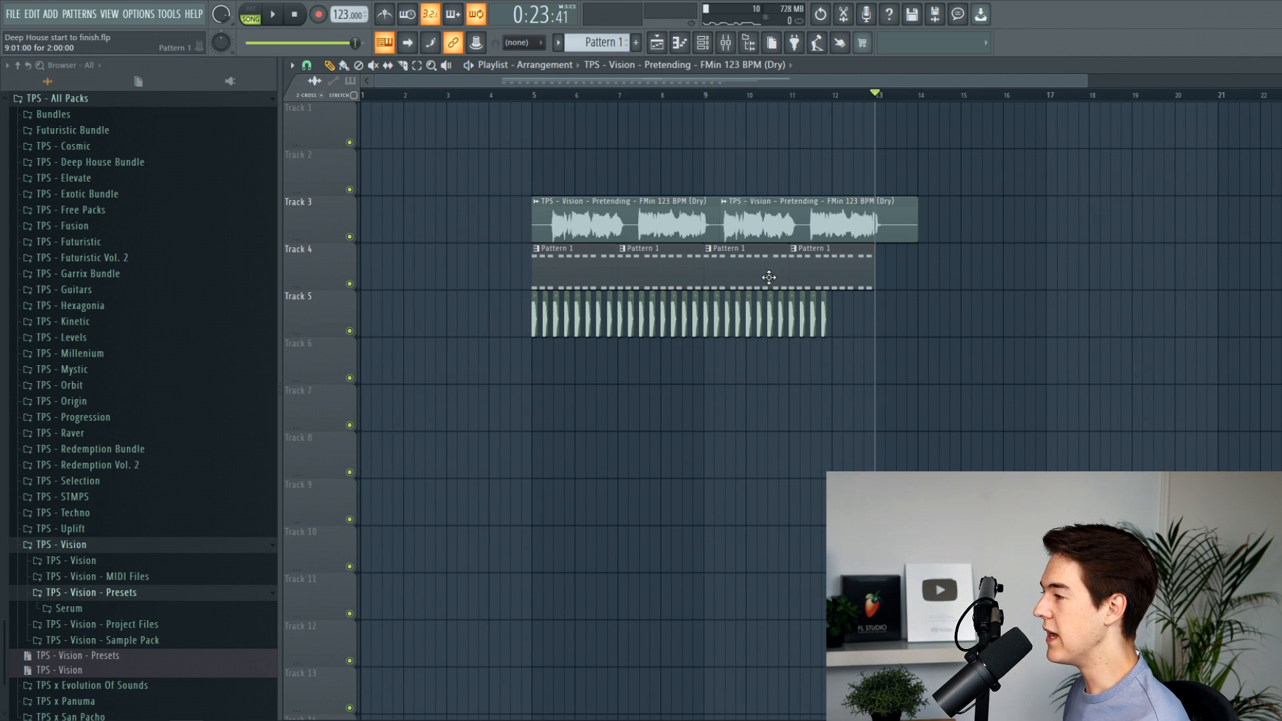
# Place a Pattern 1 clip at bar 13 on Track 4, make it unique, and open its Serum piano roll.
pyautogui.moveTo(978, 279); pyautogui.dragTo(890, 279)
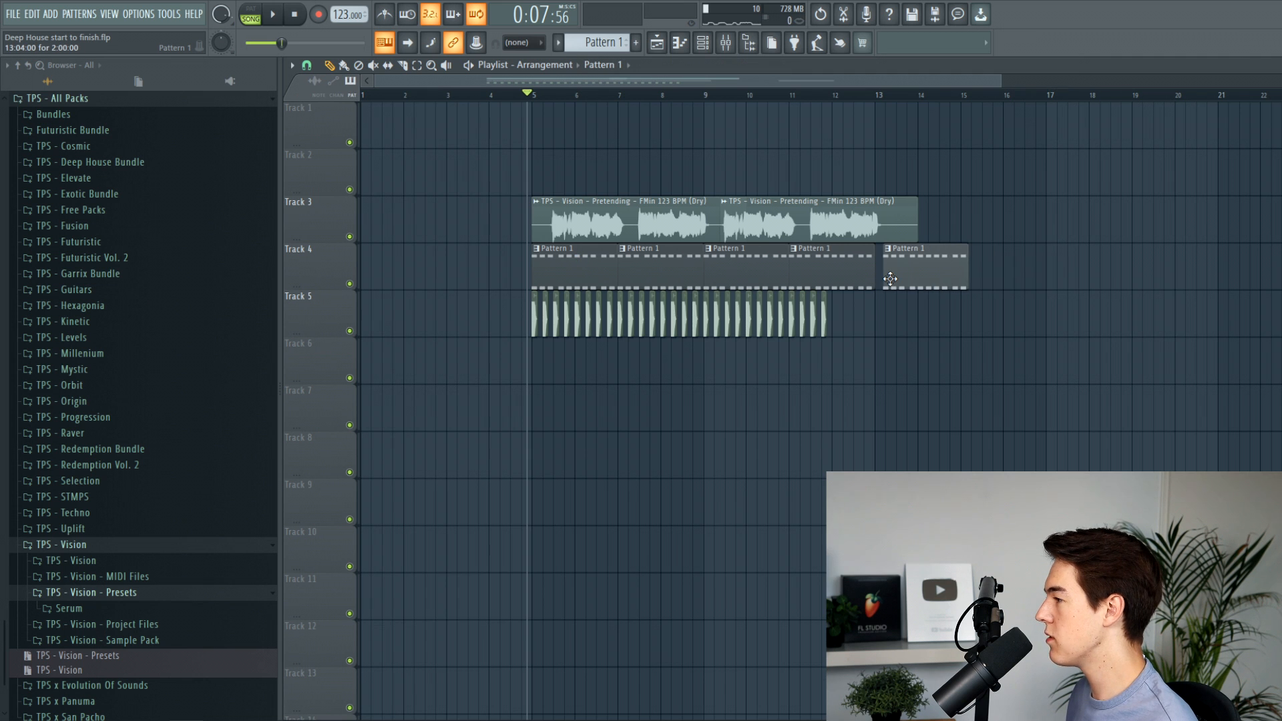
pyautogui.click(881, 249)
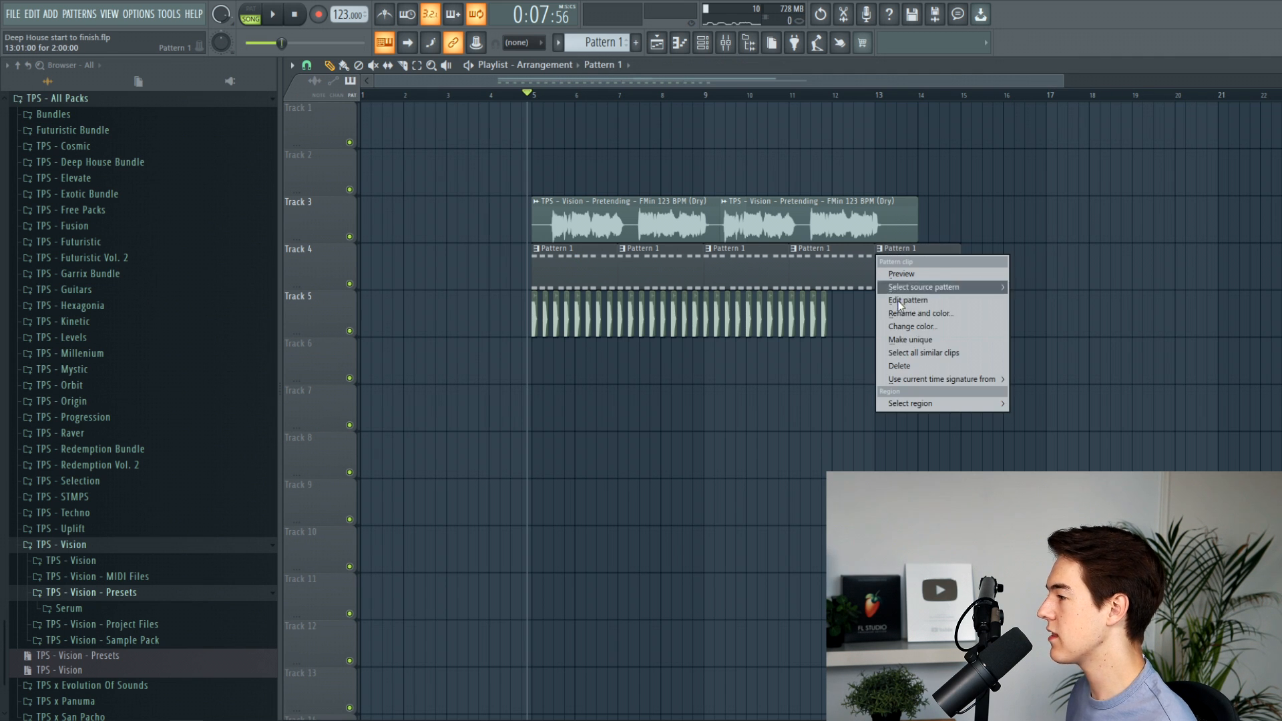
pyautogui.click(908, 337)
pyautogui.doubleClick(922, 260)
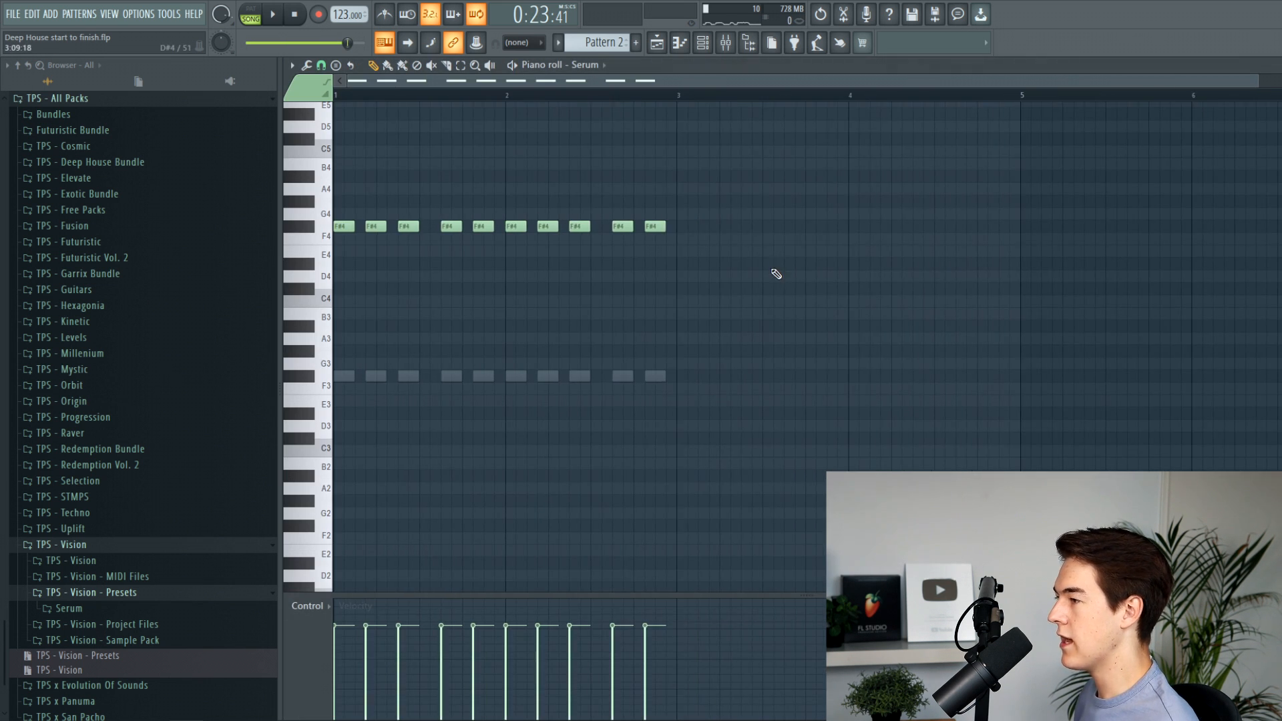
# Solo the Serum channel and rearrange its Pattern 2 notes into a descending line of F#4, E4, D4 and C#4.
pyautogui.click(702, 42)
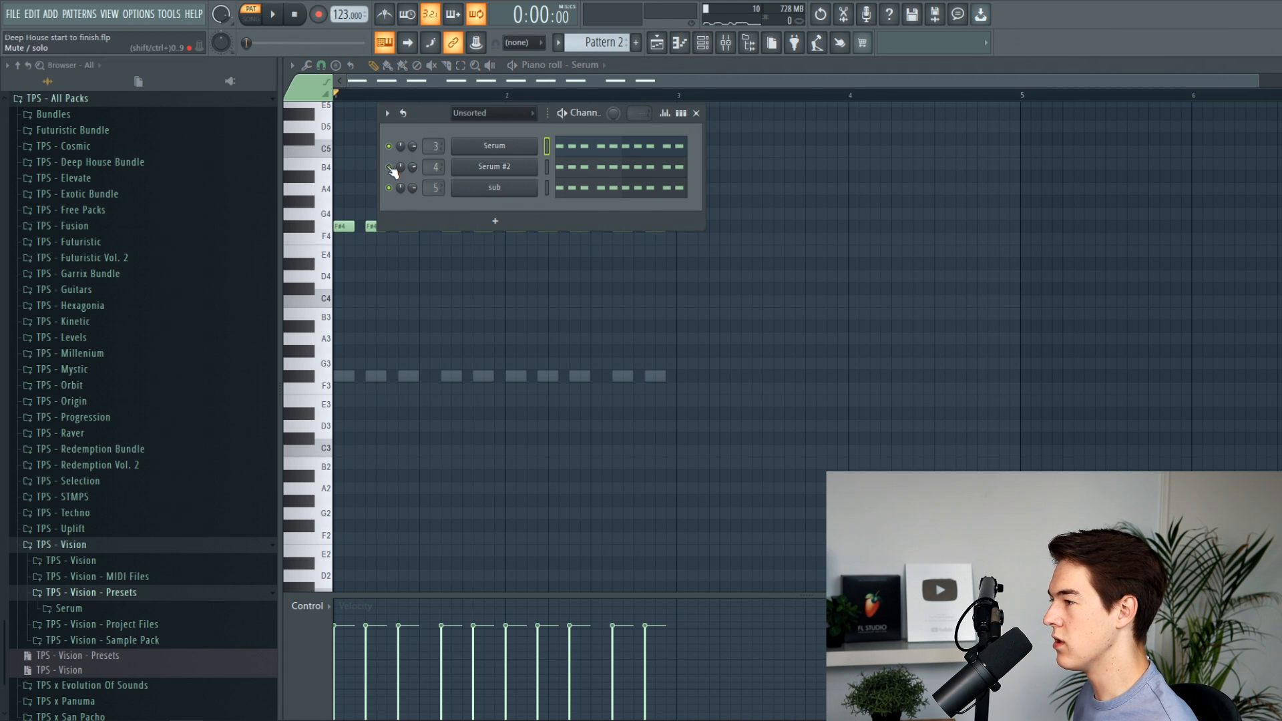
pyautogui.rightClick(429, 261)
pyautogui.scroll(2, 335, 194)
pyautogui.click(272, 14)
pyautogui.moveTo(518, 260); pyautogui.dragTo(585, 228)
pyautogui.click(507, 251)
pyautogui.press('space')
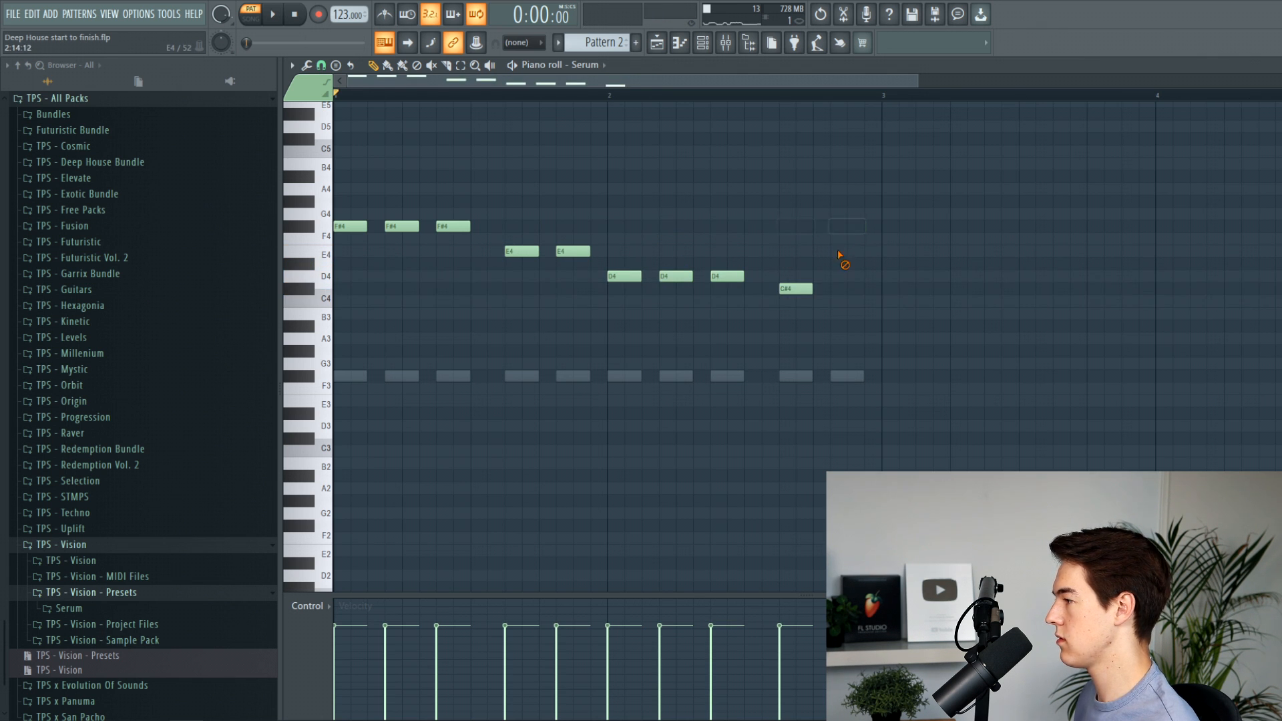
pyautogui.press('space')
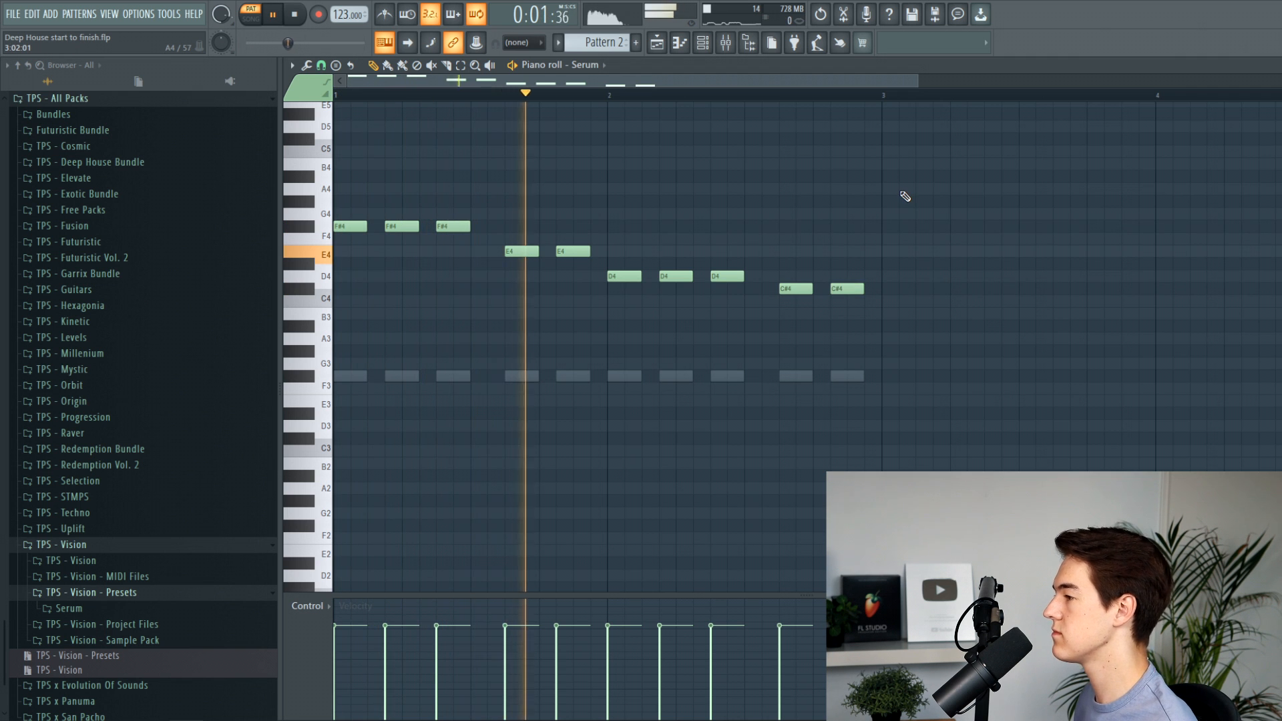
pyautogui.press('space')
# Copy Serum's descending notes into Serum #2 and transpose them down an octave to F#3, E3, D3 and C#3.
pyautogui.click(708, 48)
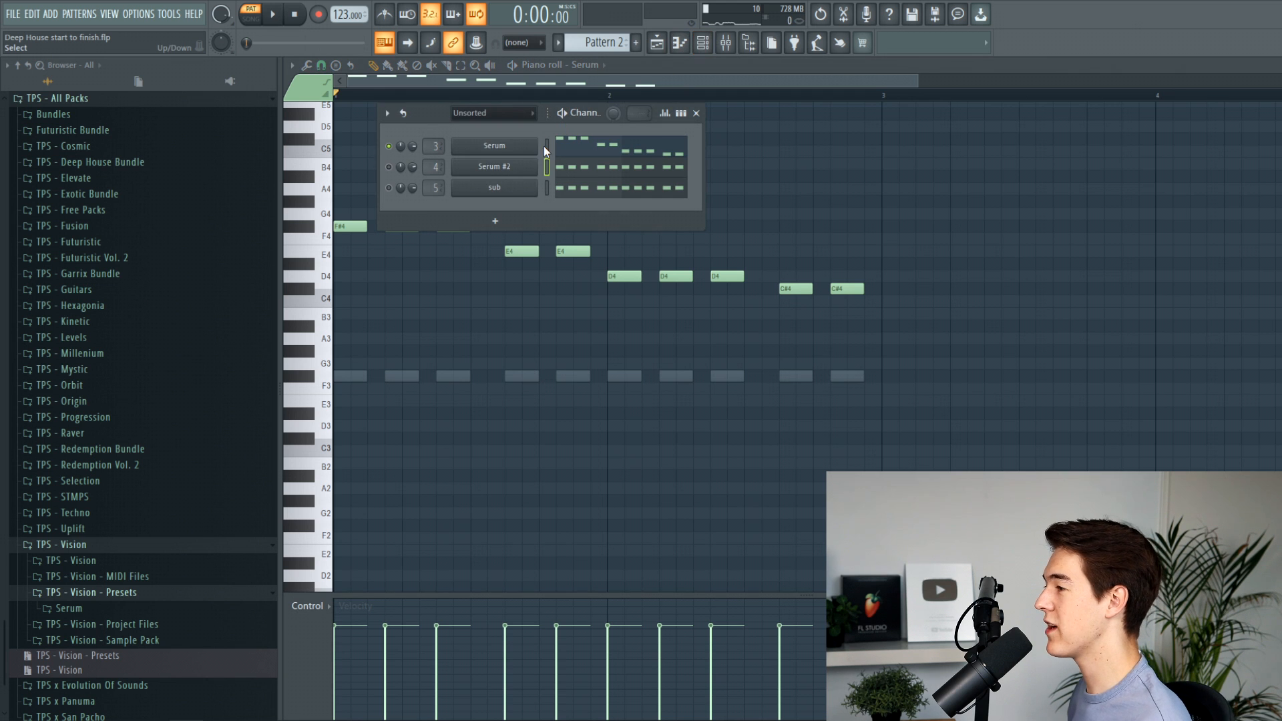
pyautogui.click(546, 166)
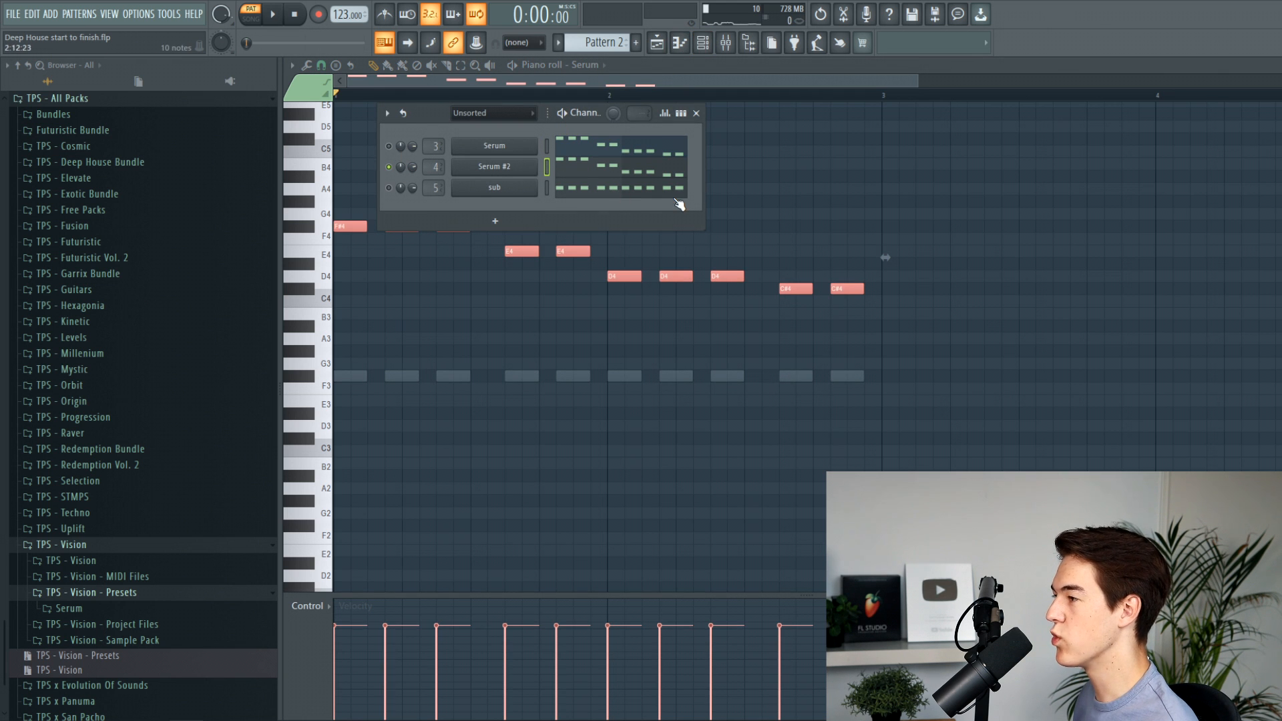
pyautogui.click(595, 175)
pyautogui.press('space')
pyautogui.hotkey('ctrl', 'Down')
pyautogui.click(715, 42)
pyautogui.press('space')
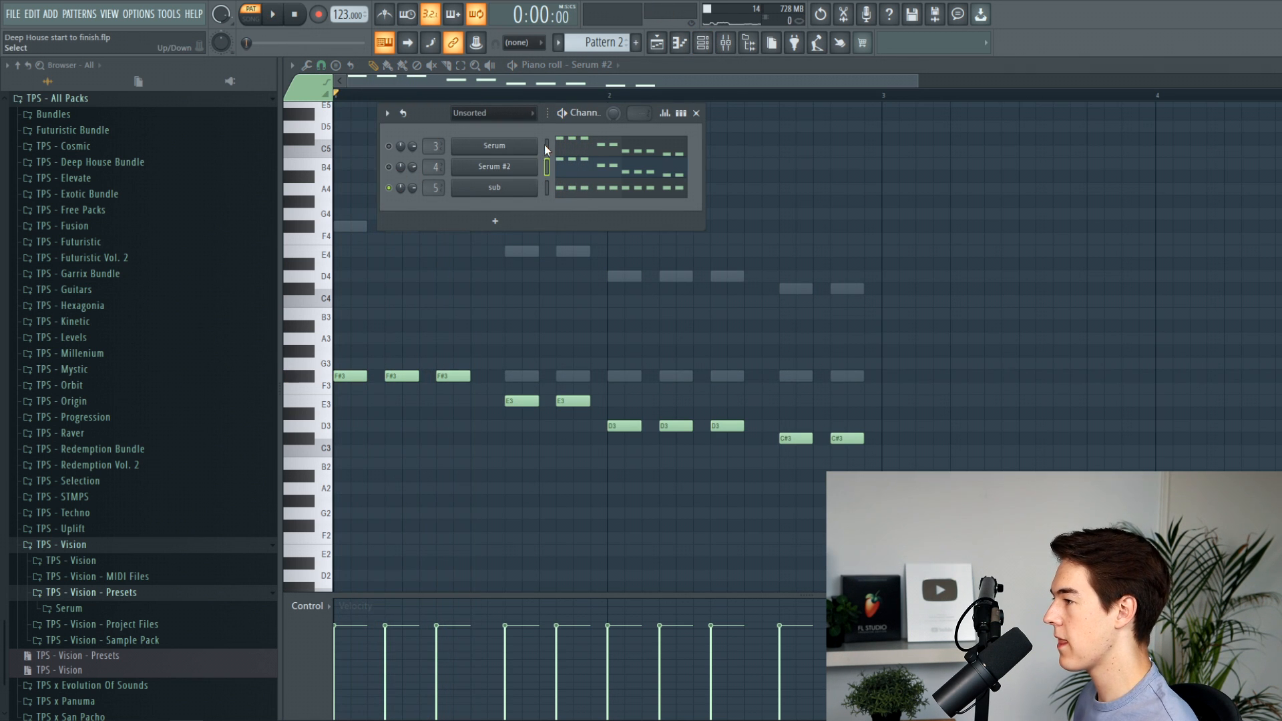
# Copy the same melody into the sub channel an octave lower, from F#3 down to C#3, and play it.
pyautogui.click(573, 189)
pyautogui.hotkey('ctrl', 'Down')
pyautogui.click(712, 47)
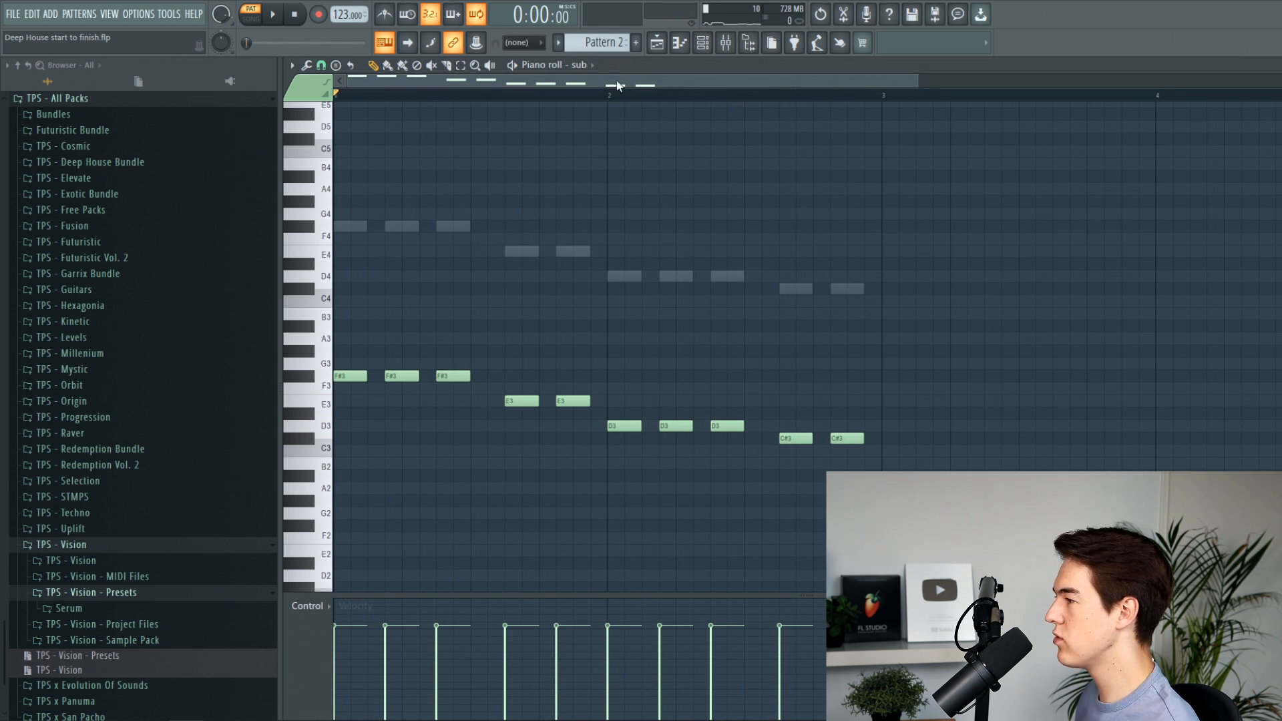
pyautogui.press('space')
# Raise the sub's E, D and C# notes by an octave to E4, D4 and C#4, checking the line by playing it.
pyautogui.moveTo(874, 448); pyautogui.dragTo(626, 428)
pyautogui.hotkey('ctrl', 'Up')
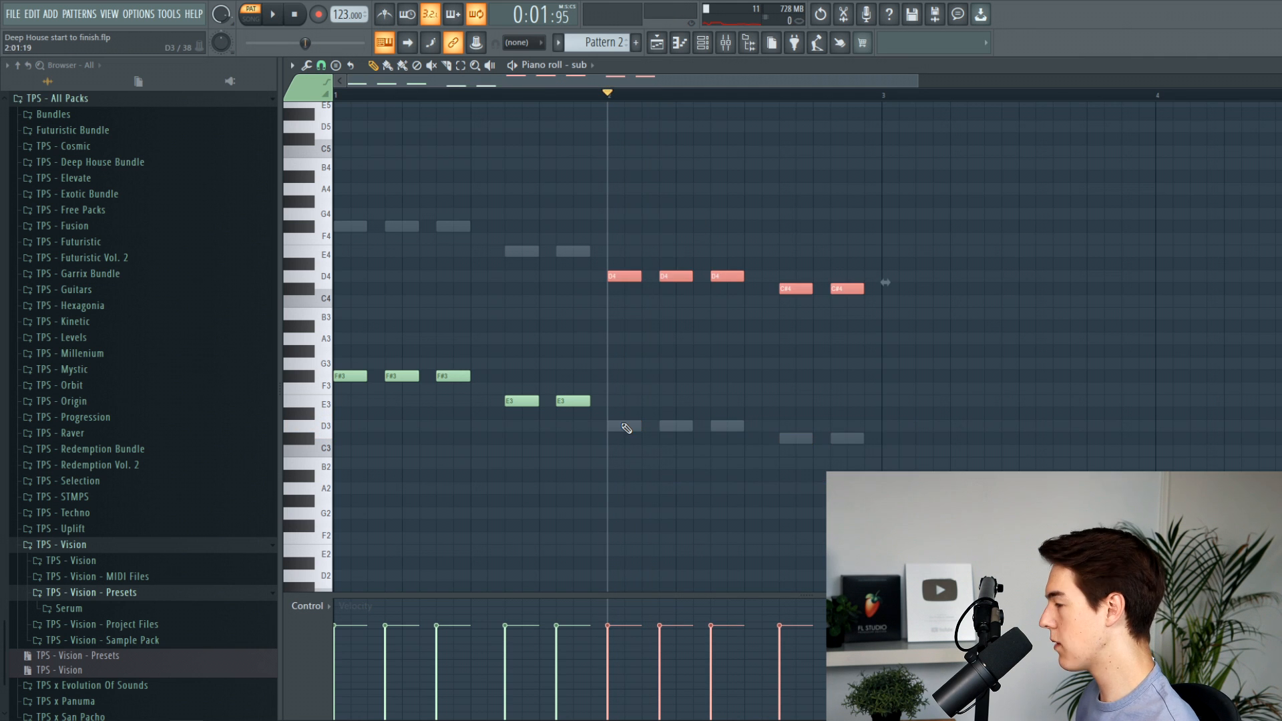
pyautogui.press('space')
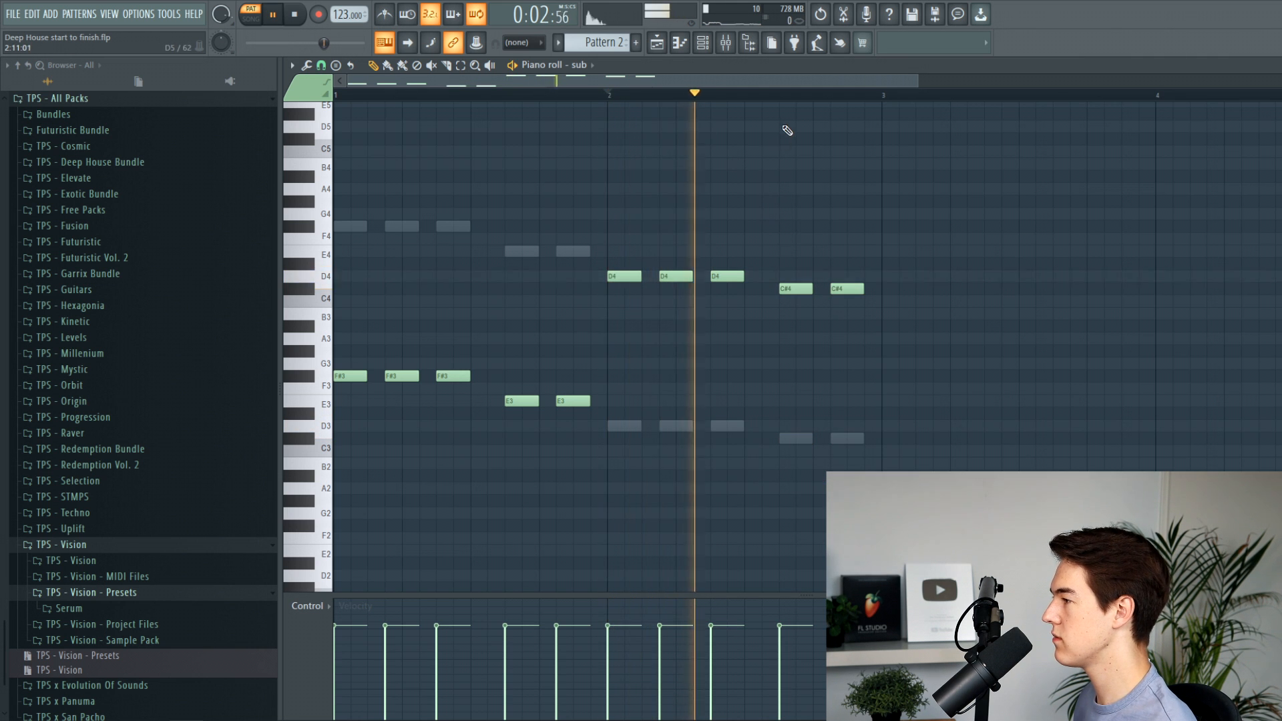
pyautogui.press('space')
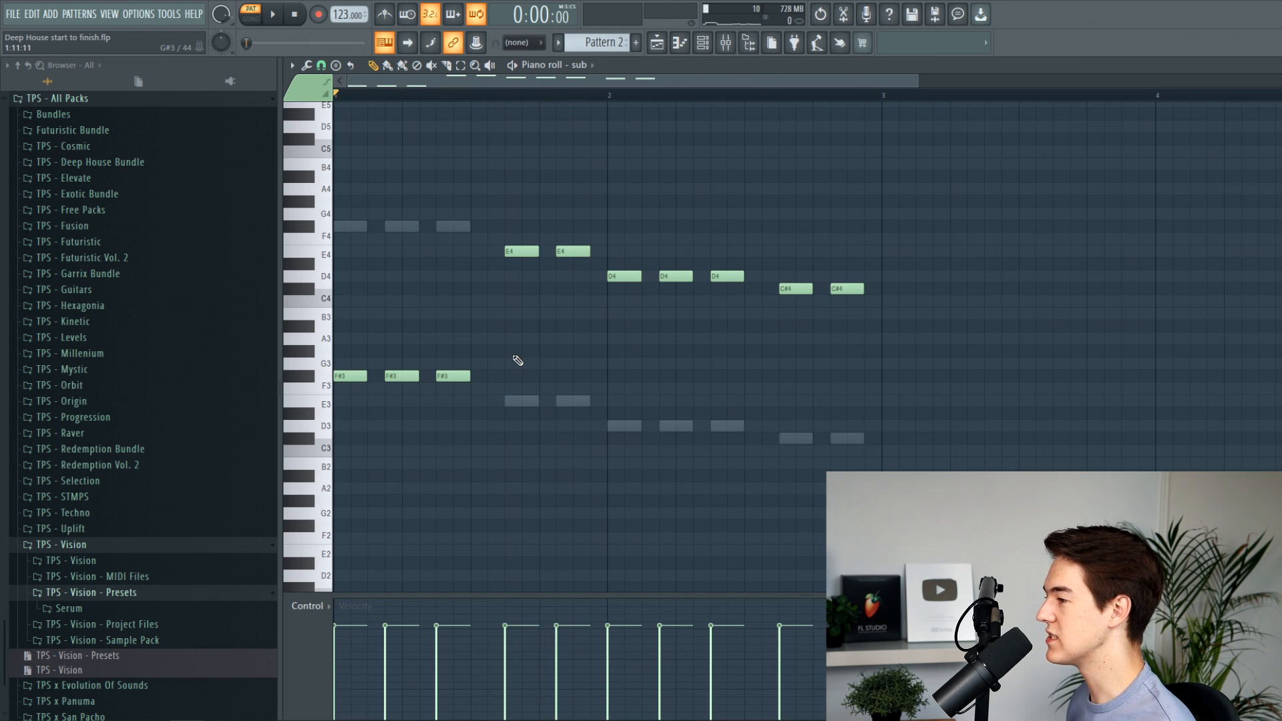
pyautogui.press('space')
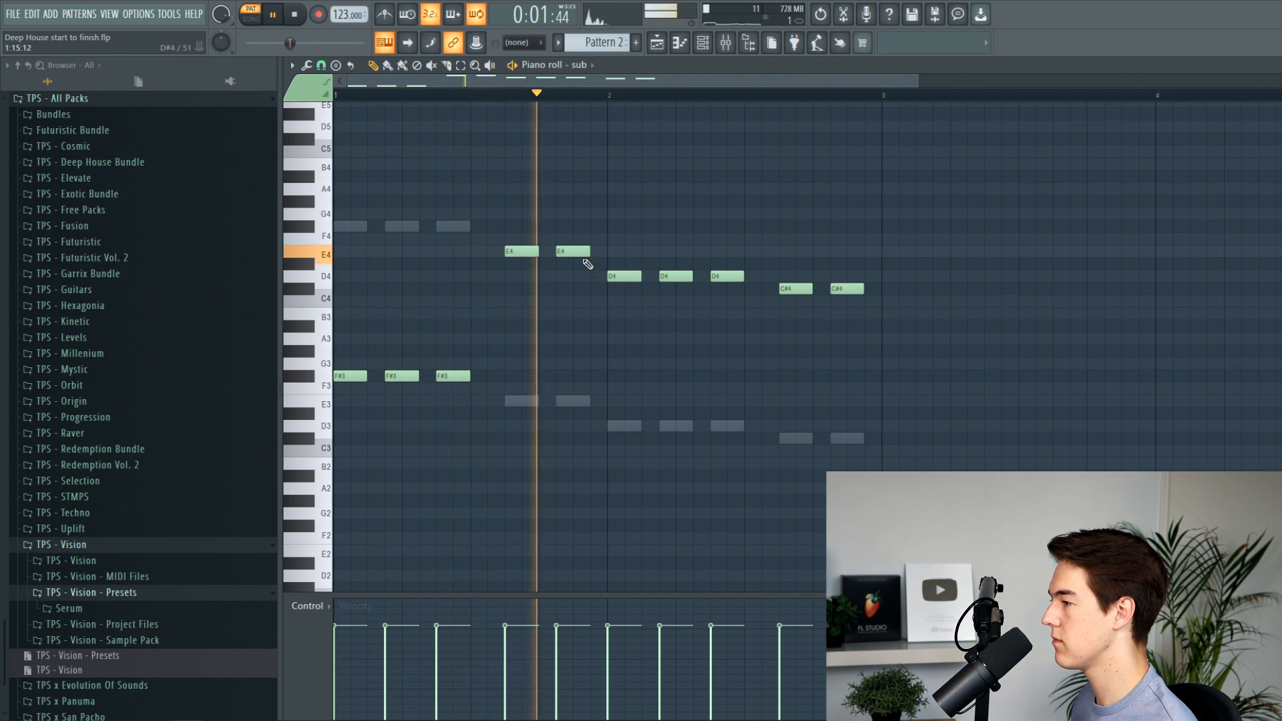
# Return to the playlist and re-enable Serum, Serum #2 and sub together to hear the full Pattern 2.
pyautogui.press('F5')
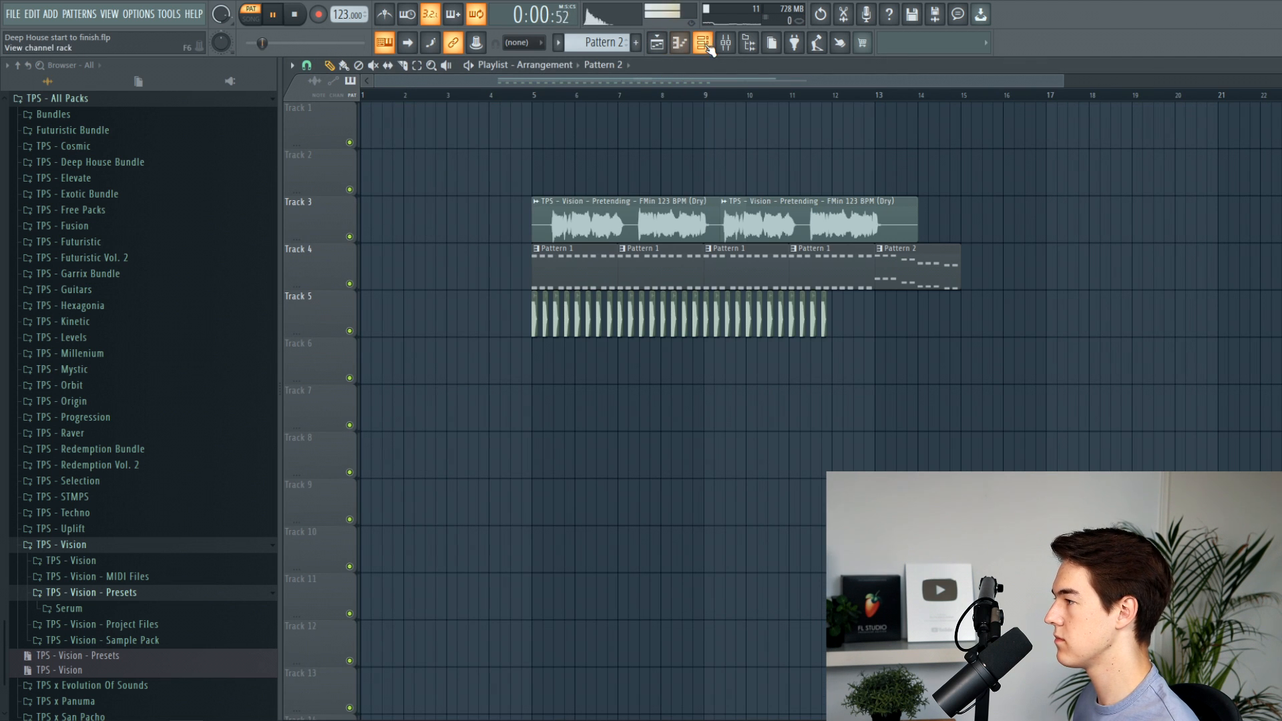
pyautogui.click(705, 44)
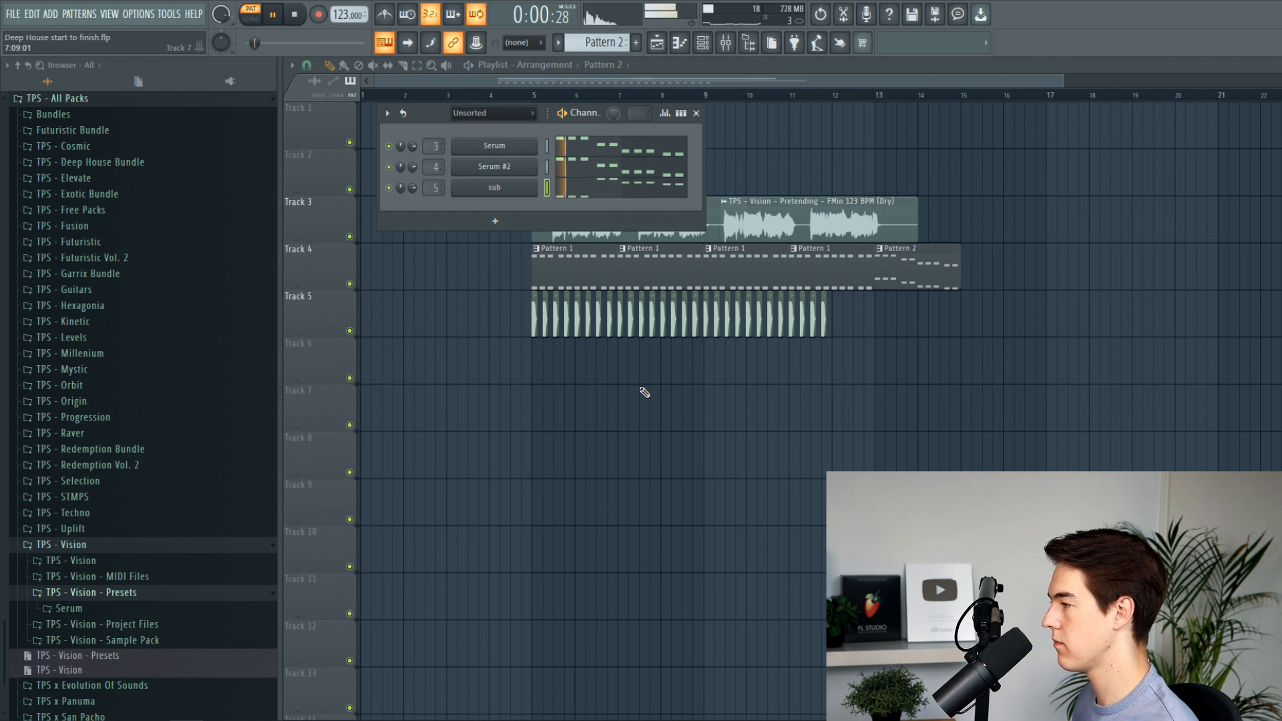
pyautogui.press('F6')
pyautogui.press('space')
# Add a second Pattern 2 clip at bar 15 on Track 4.
pyautogui.scroll(2, 835, 307)
pyautogui.moveTo(908, 267)
pyautogui.mouseDown()
pyautogui.moveTo(887, 269)
pyautogui.moveTo(918, 259)
pyautogui.mouseUp()
pyautogui.rightClick(886, 269)
pyautogui.click(868, 272)
pyautogui.click(898, 300)
# Add another copy of the vocal clip on Track 3 over the Pattern 2 section and play the transition into bar 13.
pyautogui.click(791, 205)
pyautogui.moveTo(920, 214); pyautogui.dragTo(824, 225)
pyautogui.press('space')
pyautogui.scroll(3, 805, 220)
pyautogui.press('space')
pyautogui.press('space')
pyautogui.scroll(-3, 853, 297)
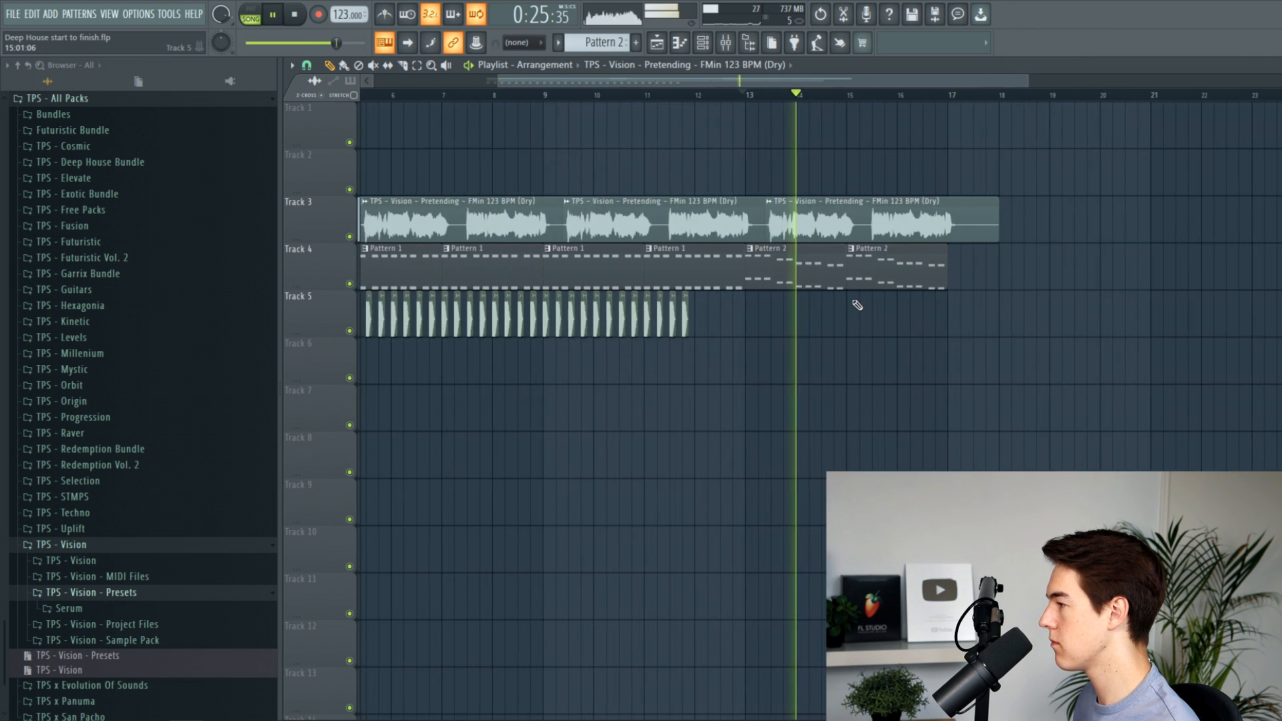
# Copy the Track 5 kick clips so they start again at bar 13, and play through the transition.
pyautogui.scroll(-2, 766, 327)
pyautogui.press('space')
pyautogui.moveTo(767, 328)
pyautogui.mouseDown()
pyautogui.moveTo(466, 288)
pyautogui.moveTo(763, 322)
pyautogui.mouseUp()
pyautogui.scroll(5, 763, 323)
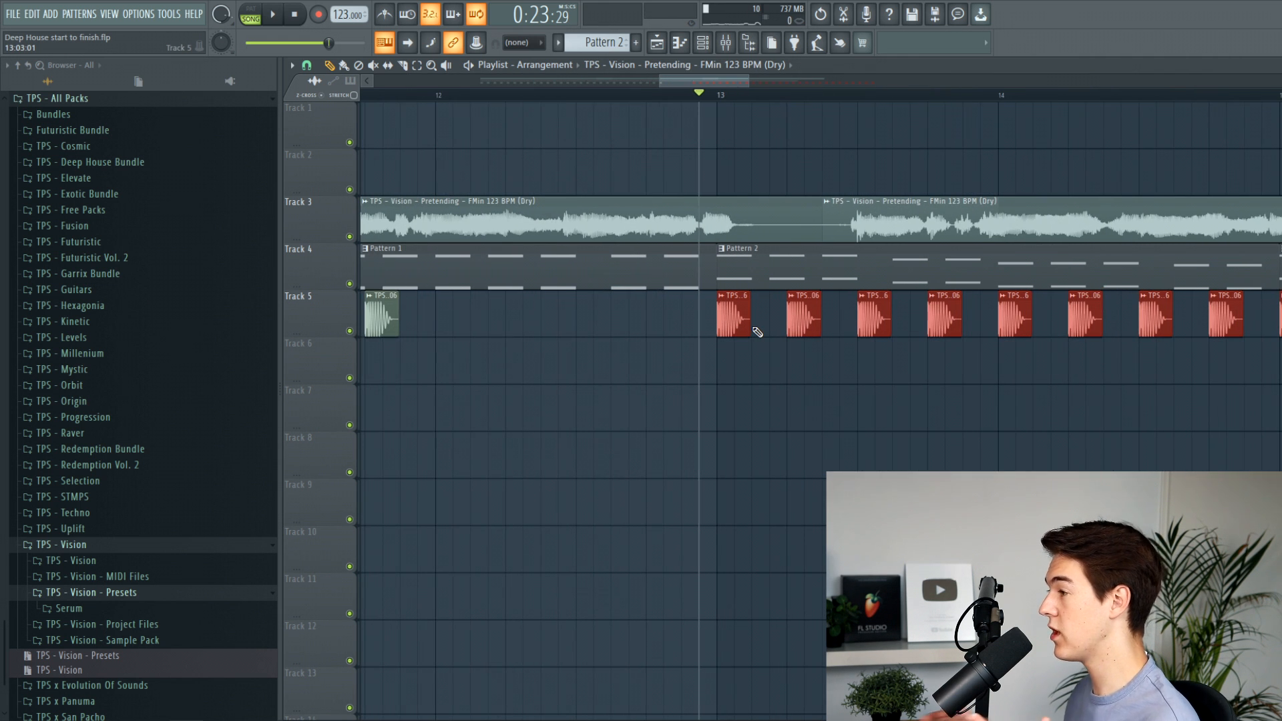
pyautogui.keyDown('ctrl'); pyautogui.click(881, 171); pyautogui.keyUp('ctrl')
pyautogui.scroll(-6, 831, 220)
pyautogui.press('space')
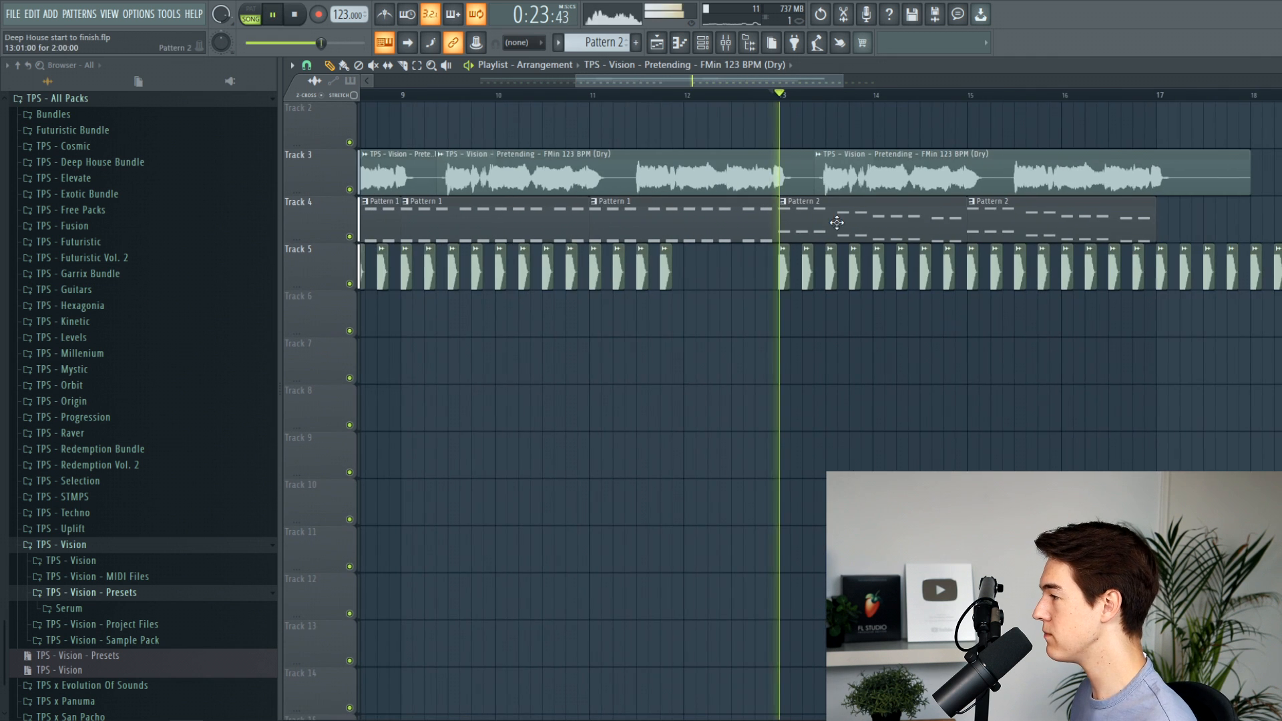
pyautogui.scroll(1, 1016, 269)
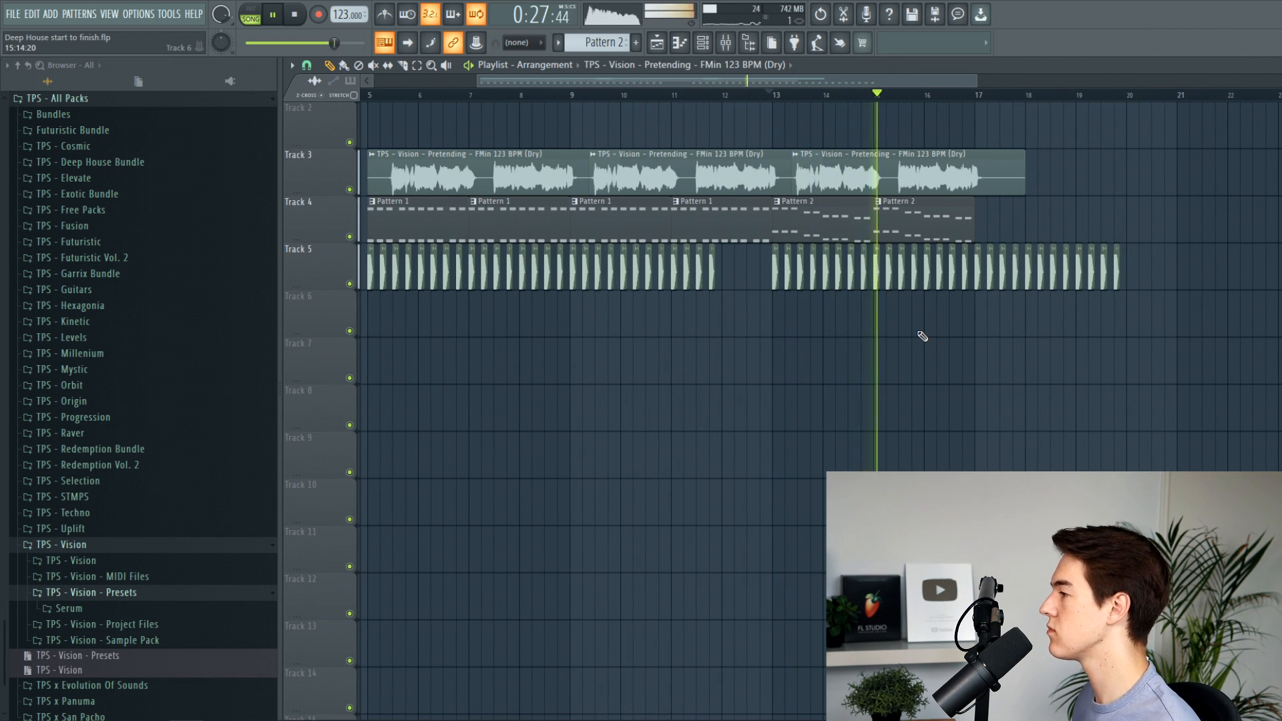
# Delete the extra Track 5 kicks after bar 17 and duplicate the section from bar 13 to 17 out to bar 21.
pyautogui.scroll(1, 943, 321)
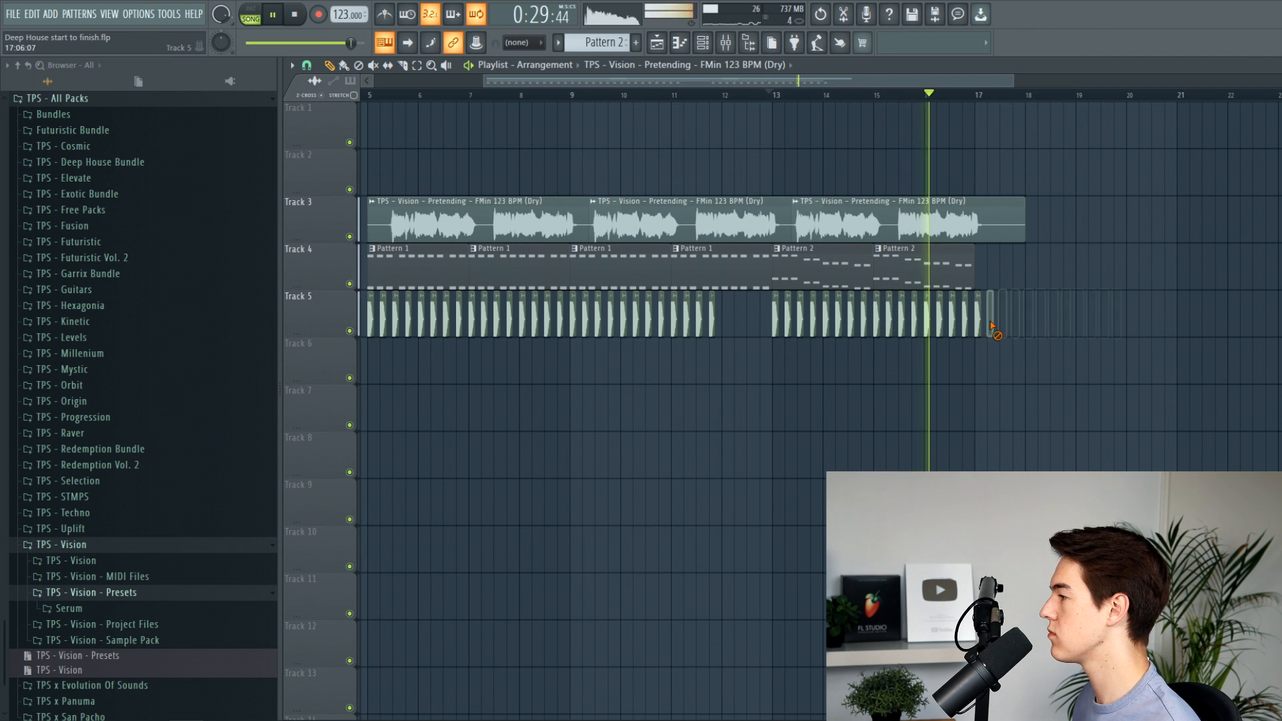
pyautogui.moveTo(1008, 347); pyautogui.dragTo(784, 267)
pyautogui.hotkey('ctrl', 'b')
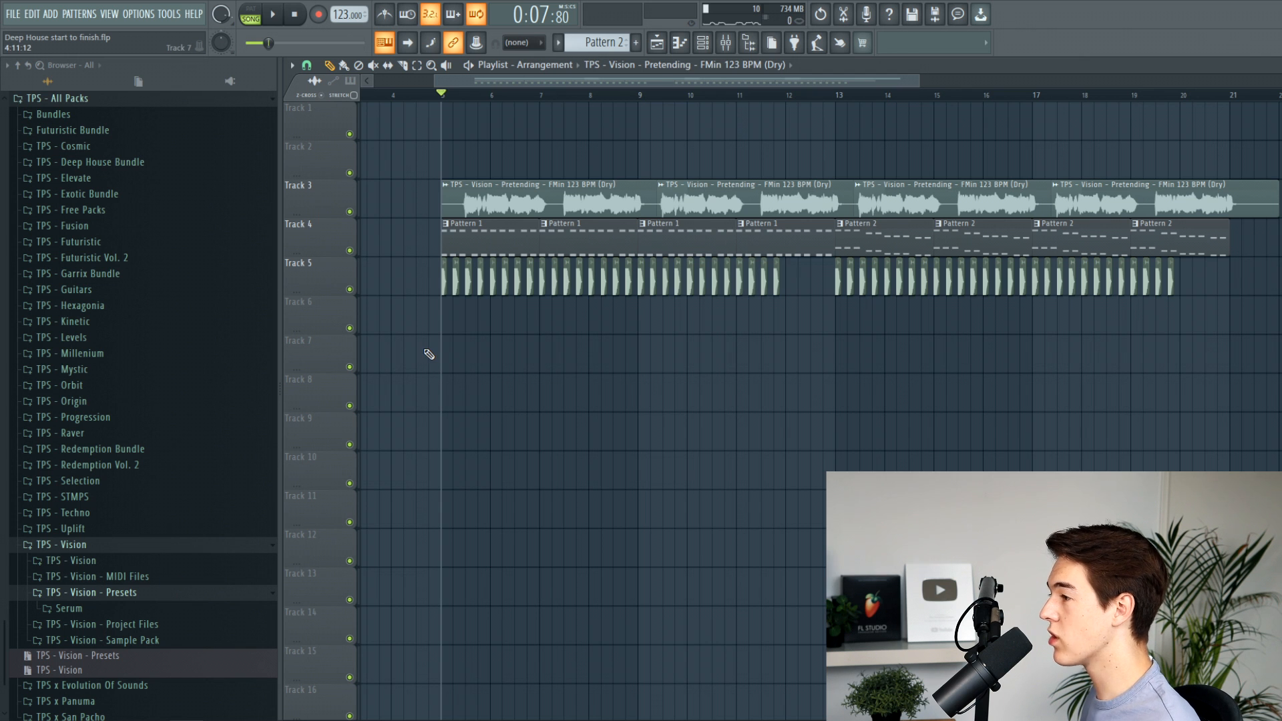
# Open the Vision sample pack's Claps folder and place Clap 05 on Track 6, aligned with the kick on beat 2 of bar 9.
pyautogui.scroll(2, 401, 307)
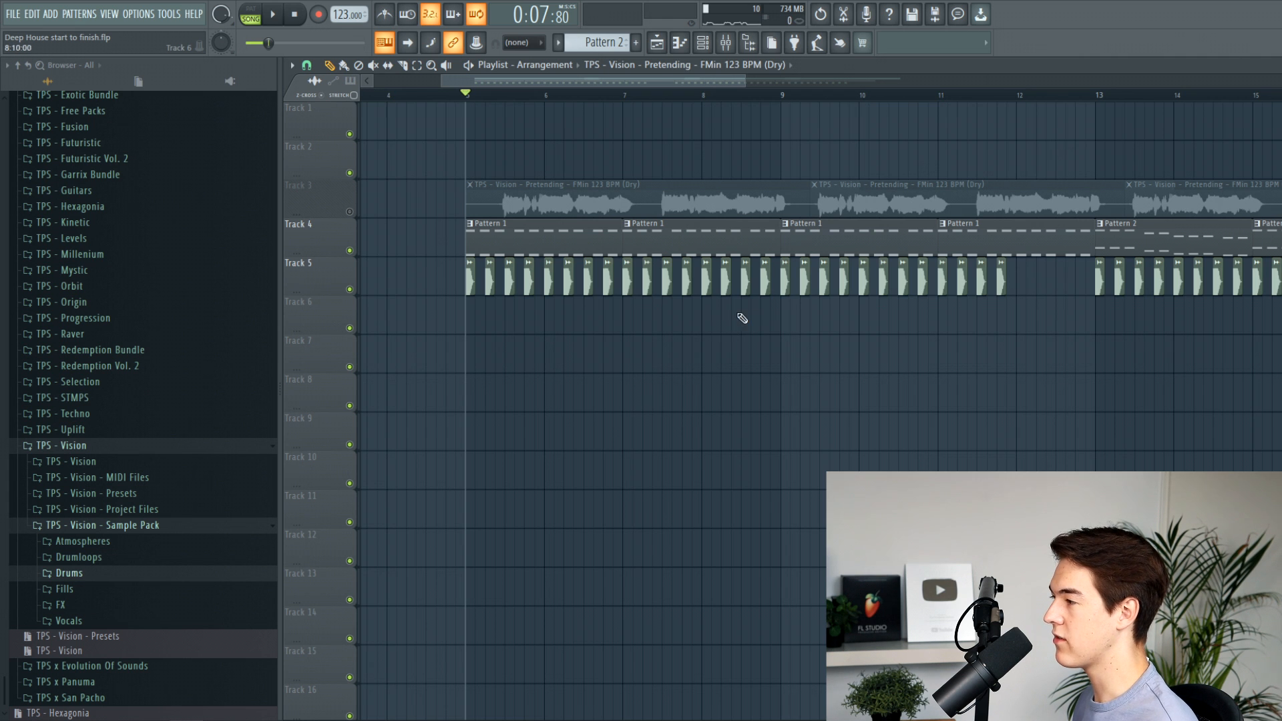
pyautogui.click(161, 574)
pyautogui.click(138, 587)
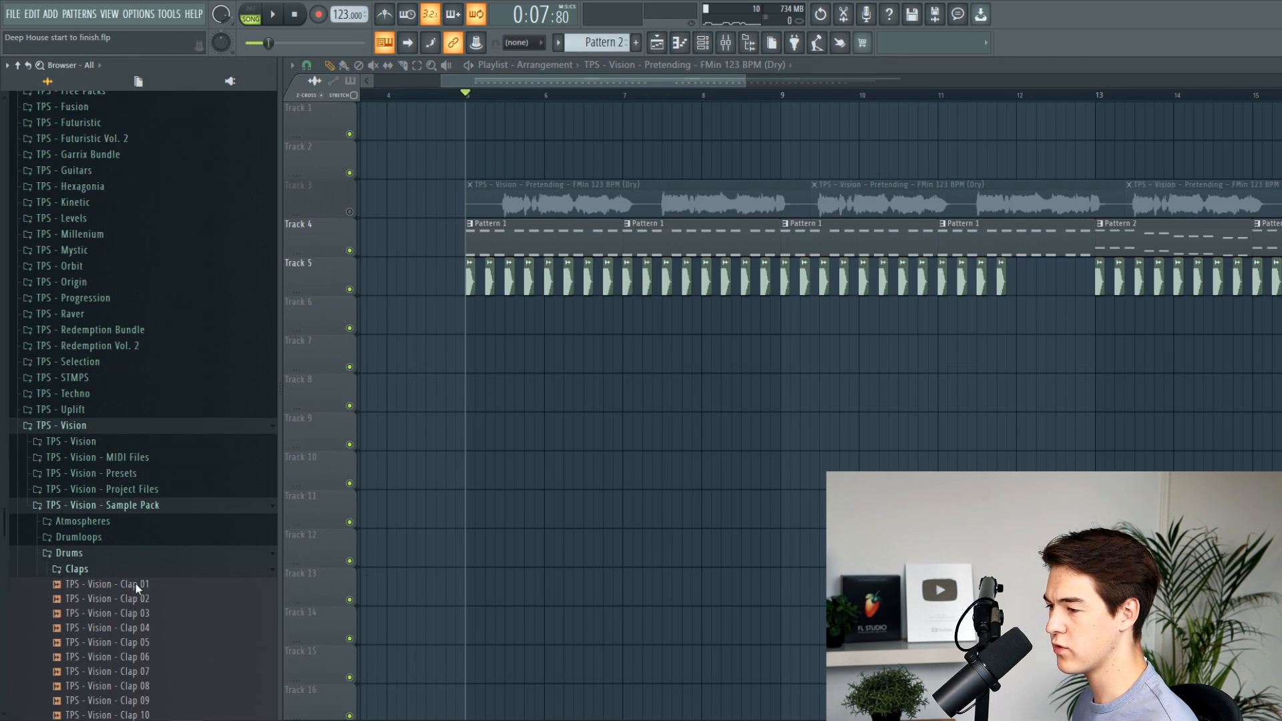
pyautogui.scroll(-3, 138, 584)
pyautogui.click(162, 441)
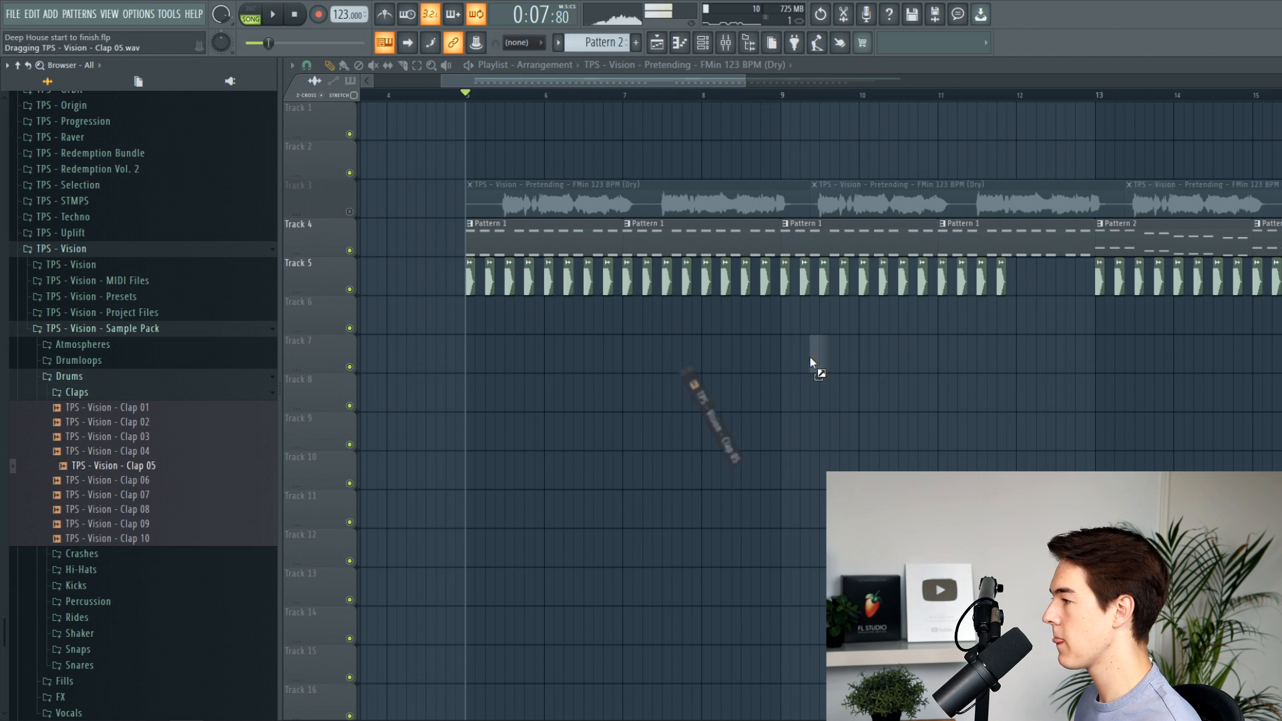
pyautogui.moveTo(811, 363); pyautogui.dragTo(813, 314)
pyautogui.scroll(8, 818, 332)
pyautogui.moveTo(733, 322); pyautogui.dragTo(679, 322)
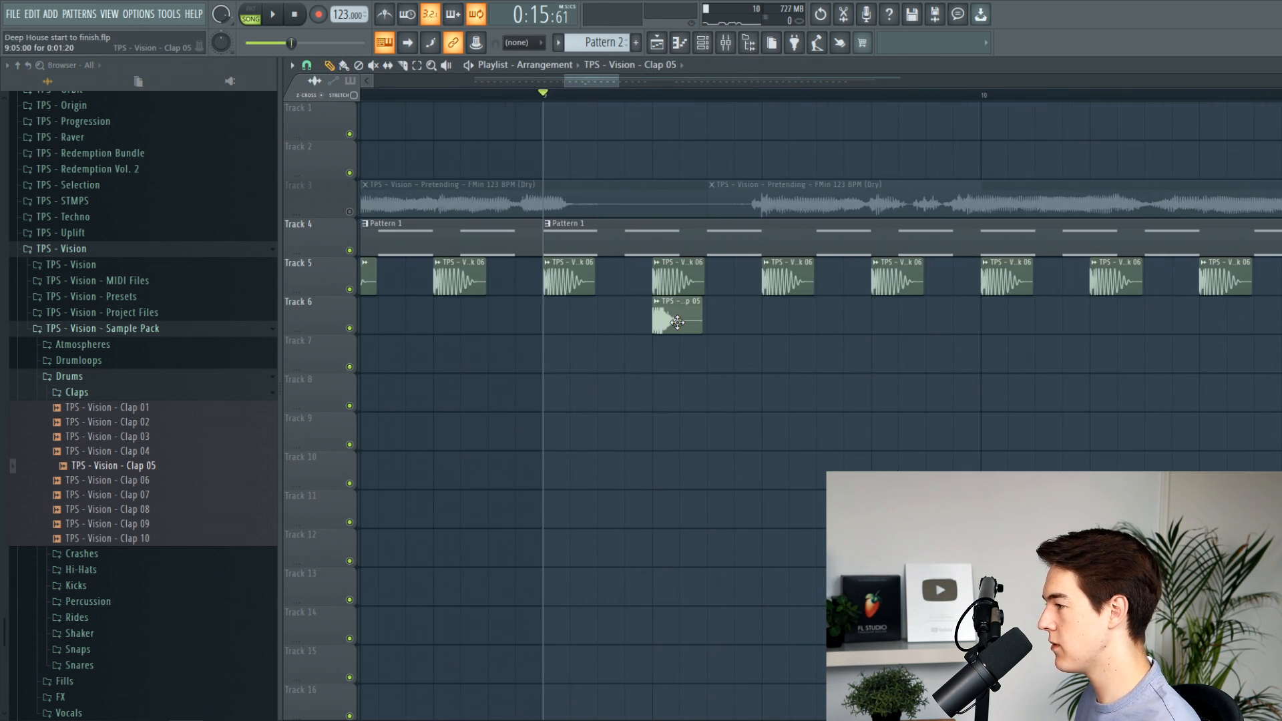
# Add a second Clap 05 on beat 4 of bar 9, then set its channel's pitch range to 1 and lower the pitch.
pyautogui.scroll(-5, 680, 323)
pyautogui.press('space')
pyautogui.click(747, 324)
pyautogui.doubleClick(749, 324)
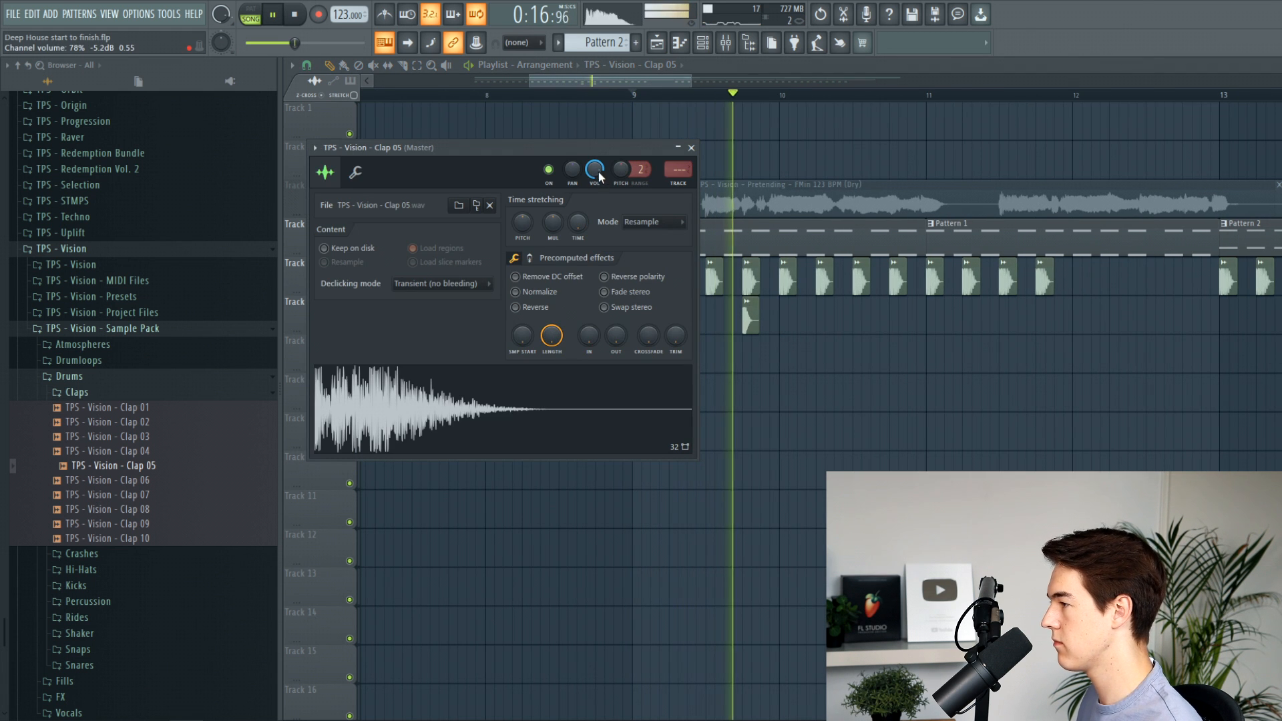
pyautogui.press('space')
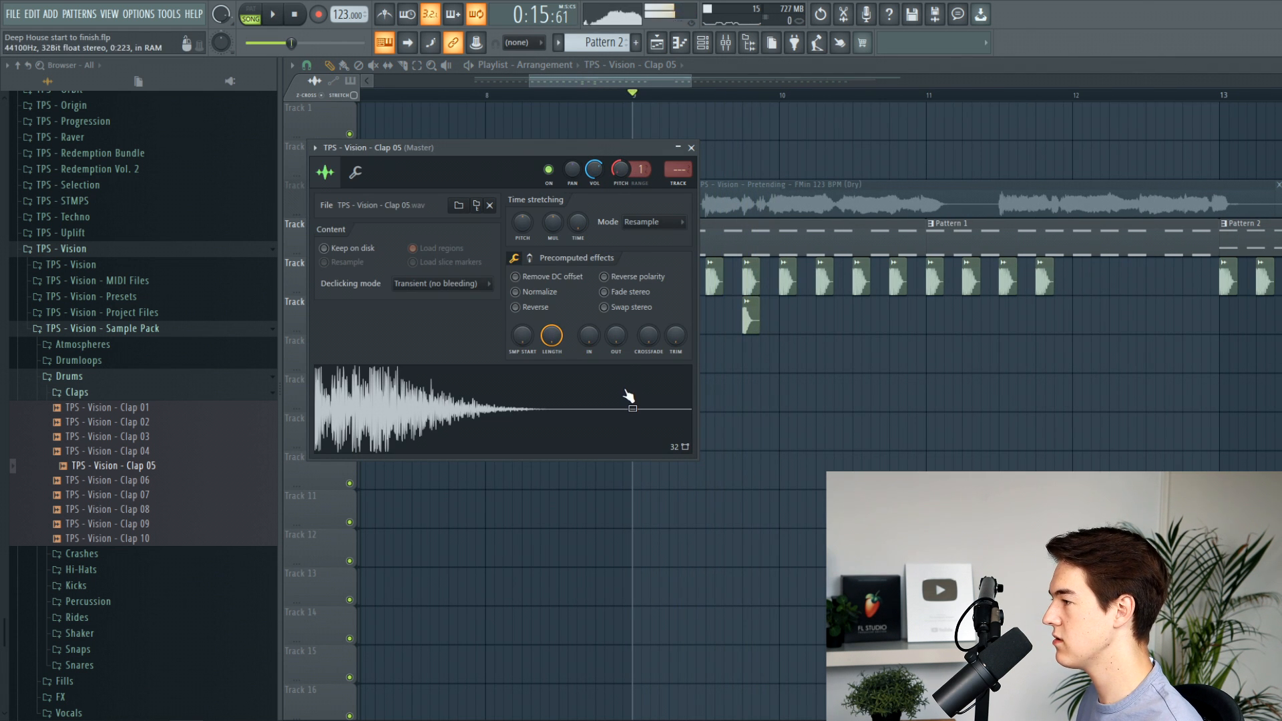
pyautogui.press('Escape')
# Continue the Clap 05 clips on beats 2 and 4 through bar 12 on Track 6, copying the first four clips into bars 11 and 12.
pyautogui.click(822, 320)
pyautogui.press('space')
pyautogui.click(894, 320)
pyautogui.moveTo(917, 321); pyautogui.dragTo(676, 322)
pyautogui.moveTo(679, 322); pyautogui.dragTo(974, 321)
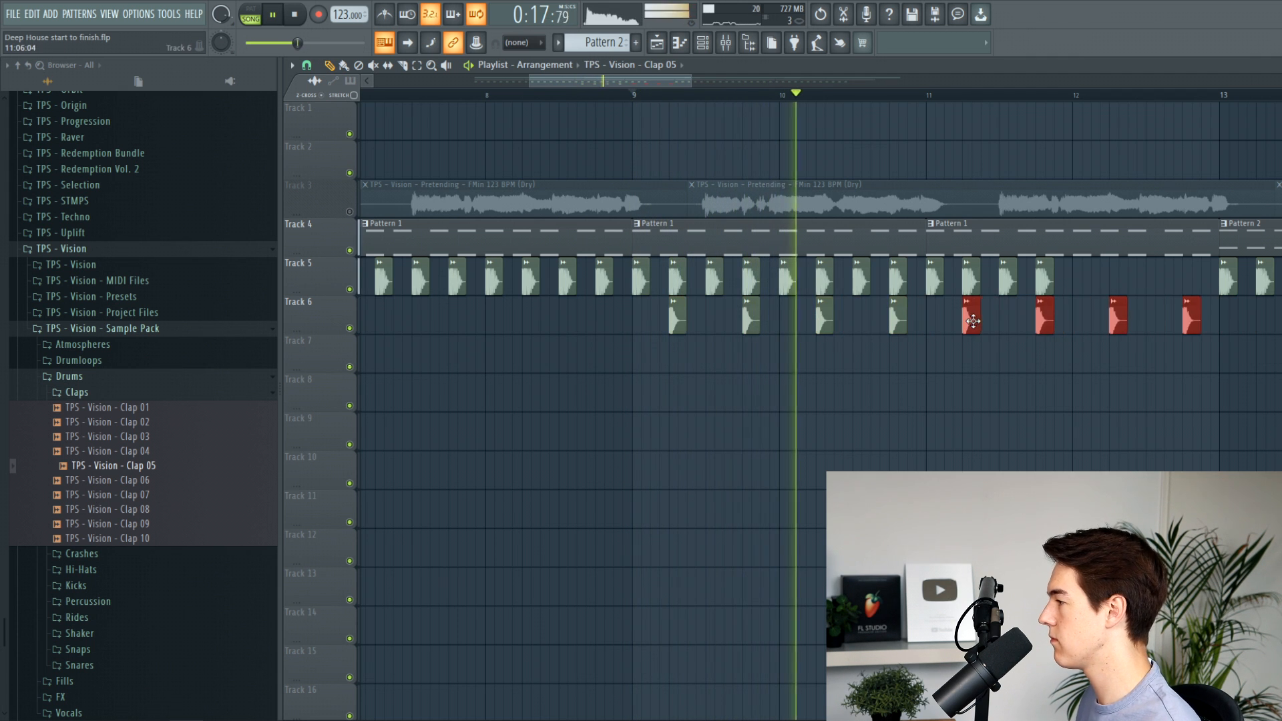
pyautogui.keyDown('ctrl'); pyautogui.click(1066, 345); pyautogui.keyUp('ctrl')
# Set the Clap 05 channel's pitch to -70 cents and play the claps with the vocal on Track 3 unmuted.
pyautogui.doubleClick(1045, 323)
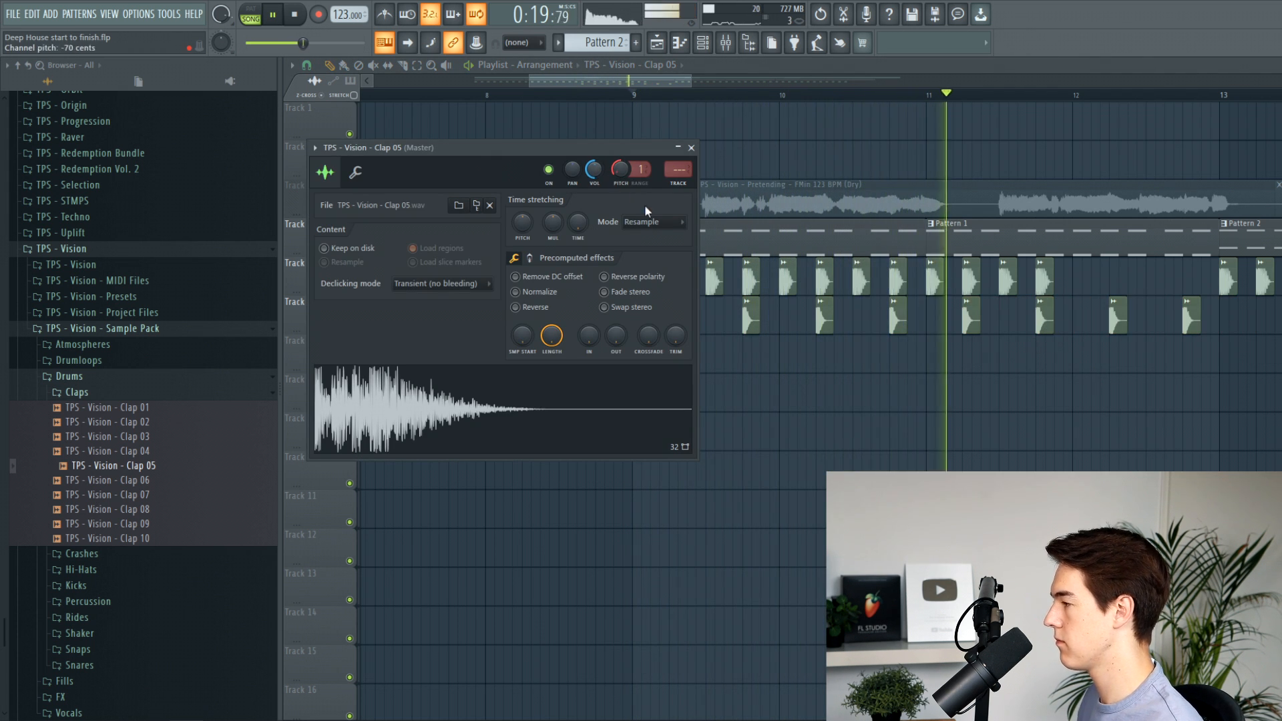
pyautogui.rightClick(891, 372)
pyautogui.press('space')
pyautogui.press('space')
pyautogui.scroll(-3, 598, 213)
pyautogui.scroll(-2, 601, 214)
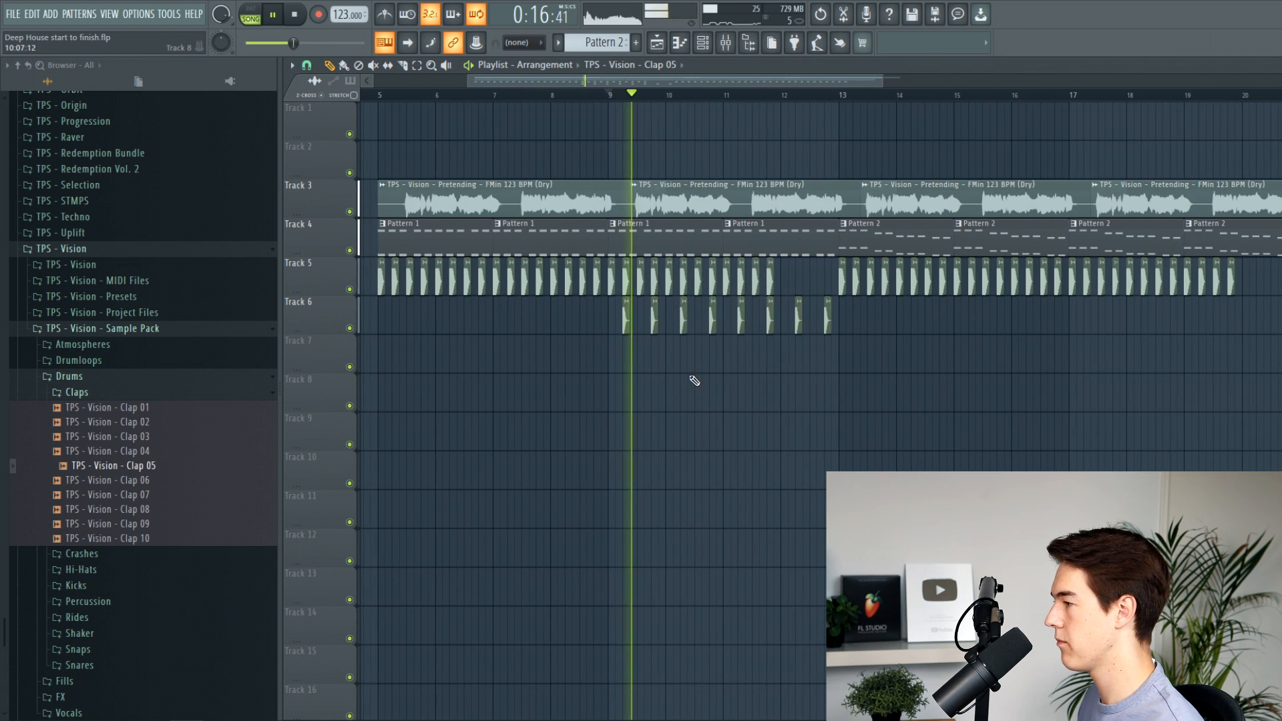
# Play the arrangement from bar 5 and slightly lower the vocal's fader on mixer track 26.
pyautogui.click(382, 97)
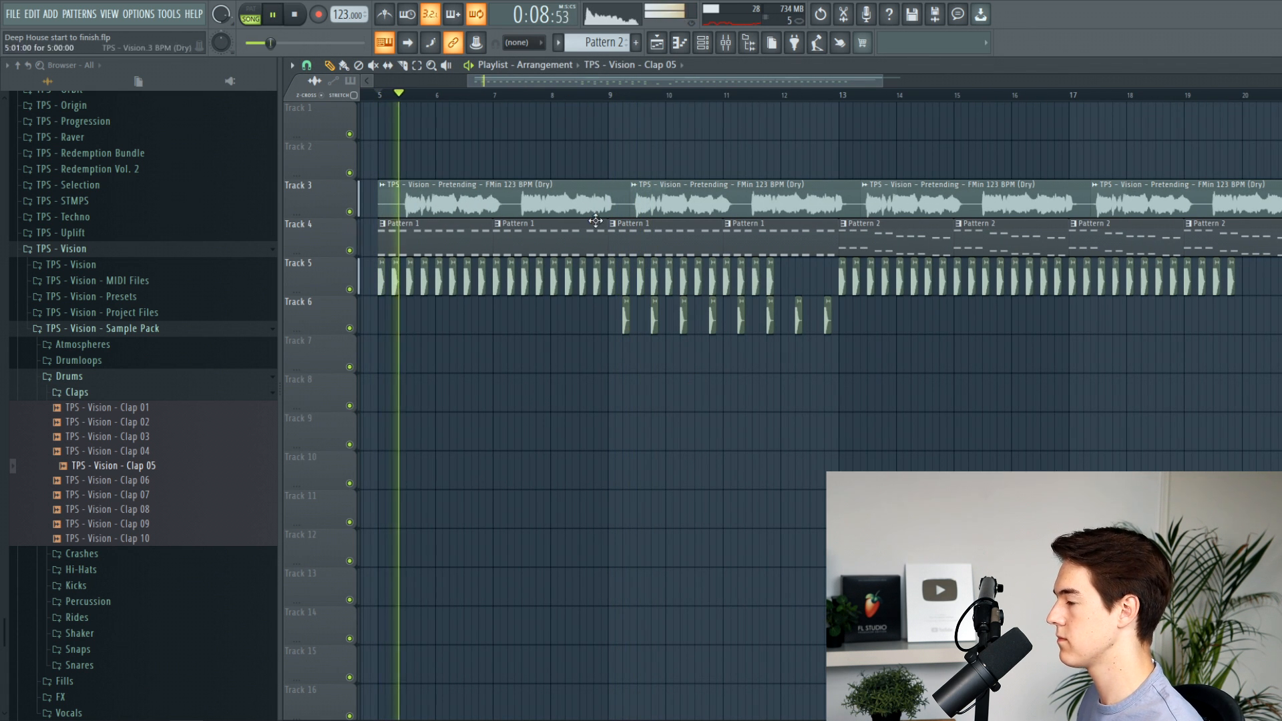
pyautogui.doubleClick(625, 321)
pyautogui.click(691, 148)
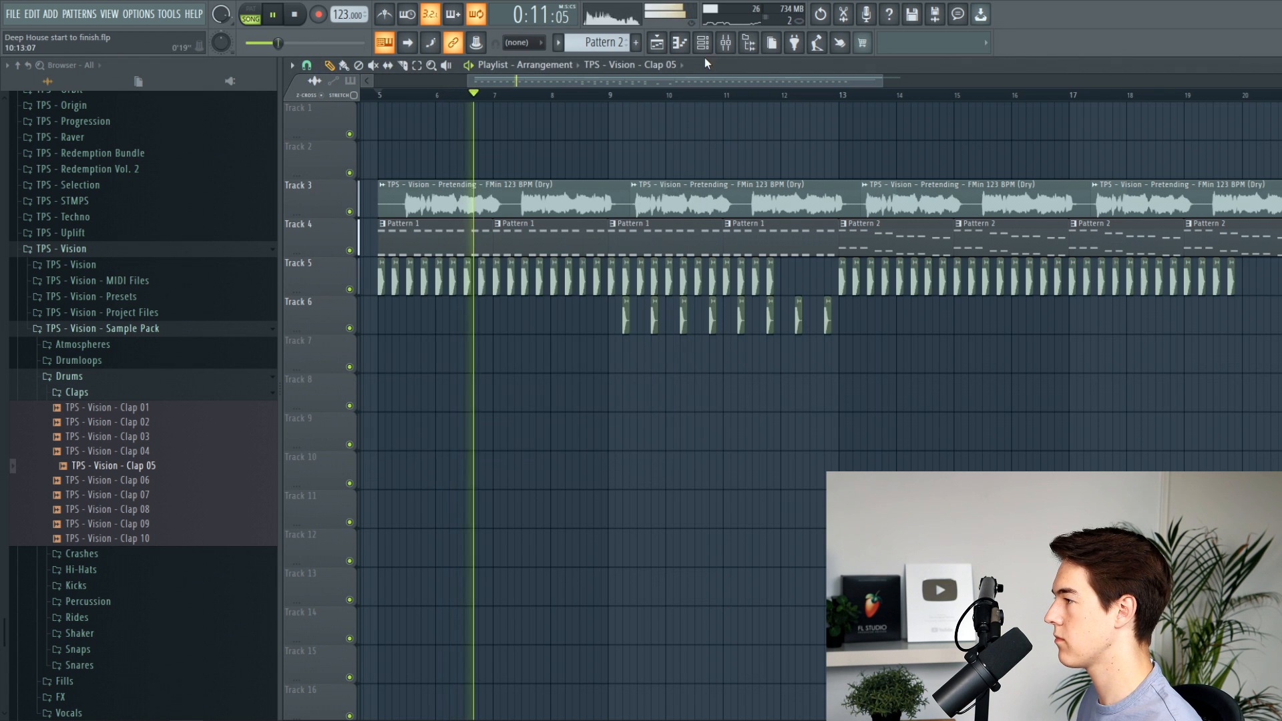
pyautogui.click(726, 43)
pyautogui.moveTo(813, 503); pyautogui.dragTo(815, 506)
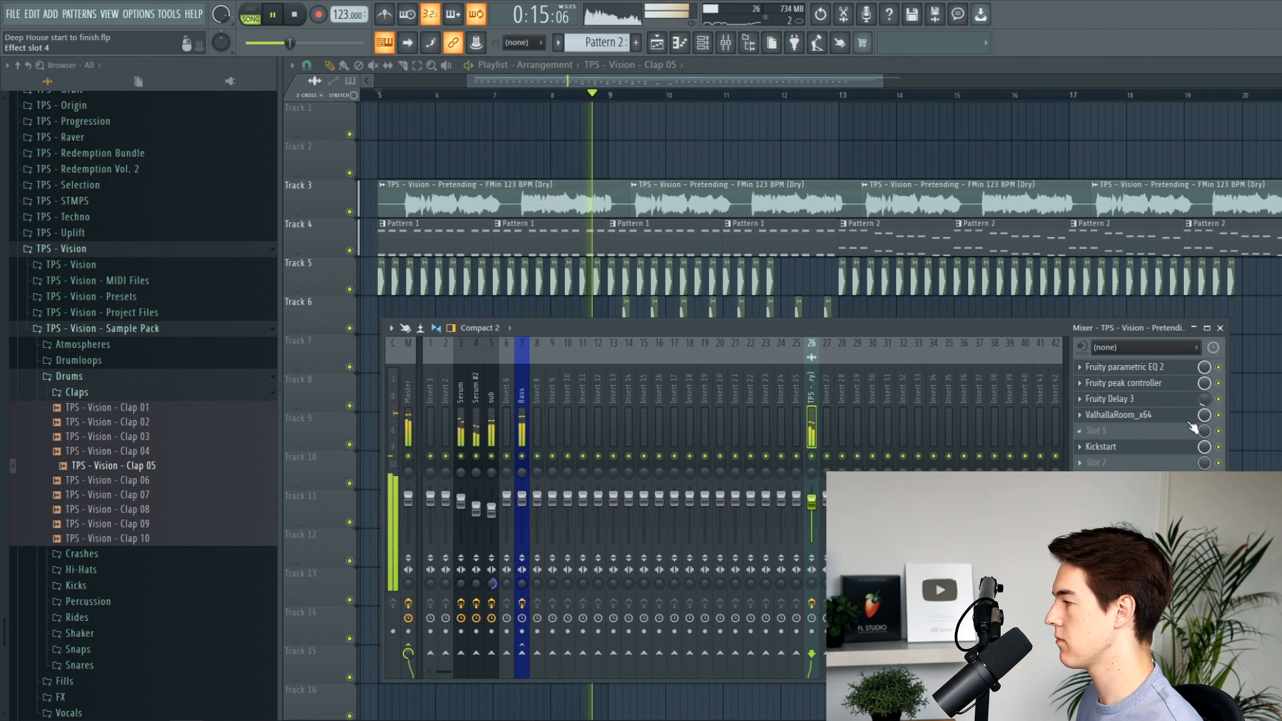
pyautogui.press('F9')
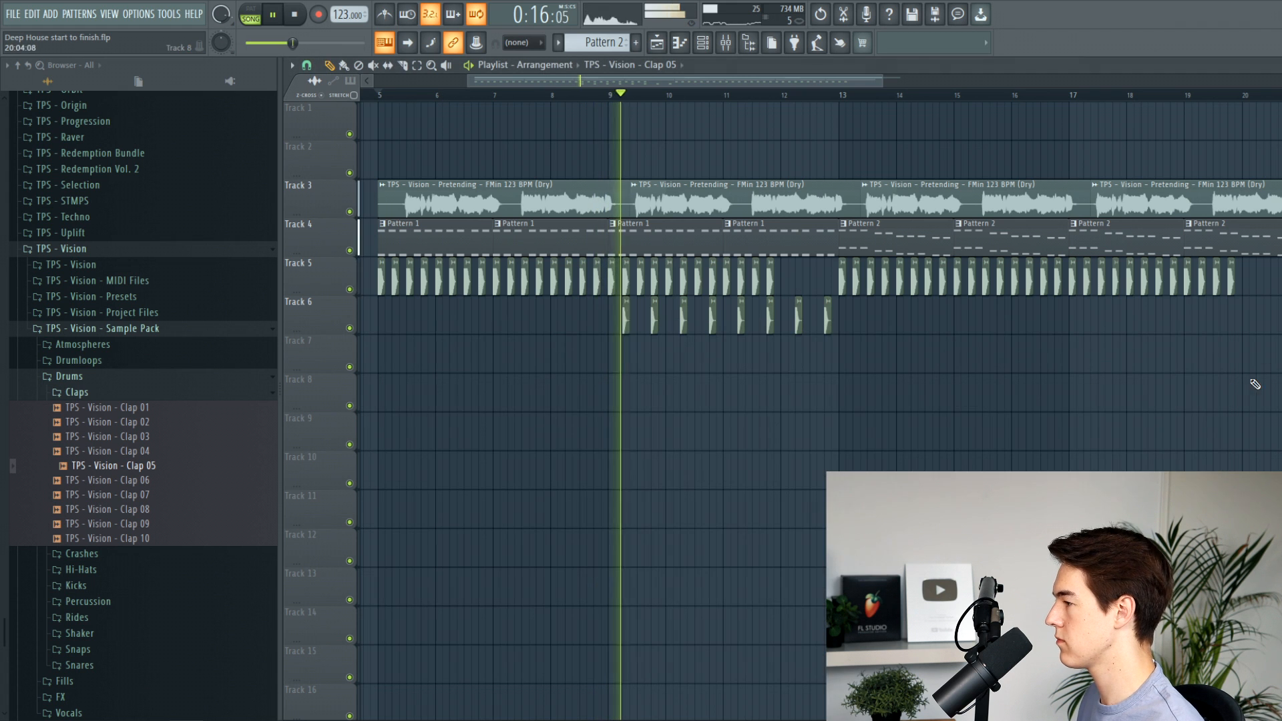
# Delete the two Clap 05 clips in bar 12 on Track 6 and stop playback.
pyautogui.doubleClick(829, 322)
pyautogui.rightClick(826, 329)
pyautogui.rightClick(799, 315)
pyautogui.press('space')
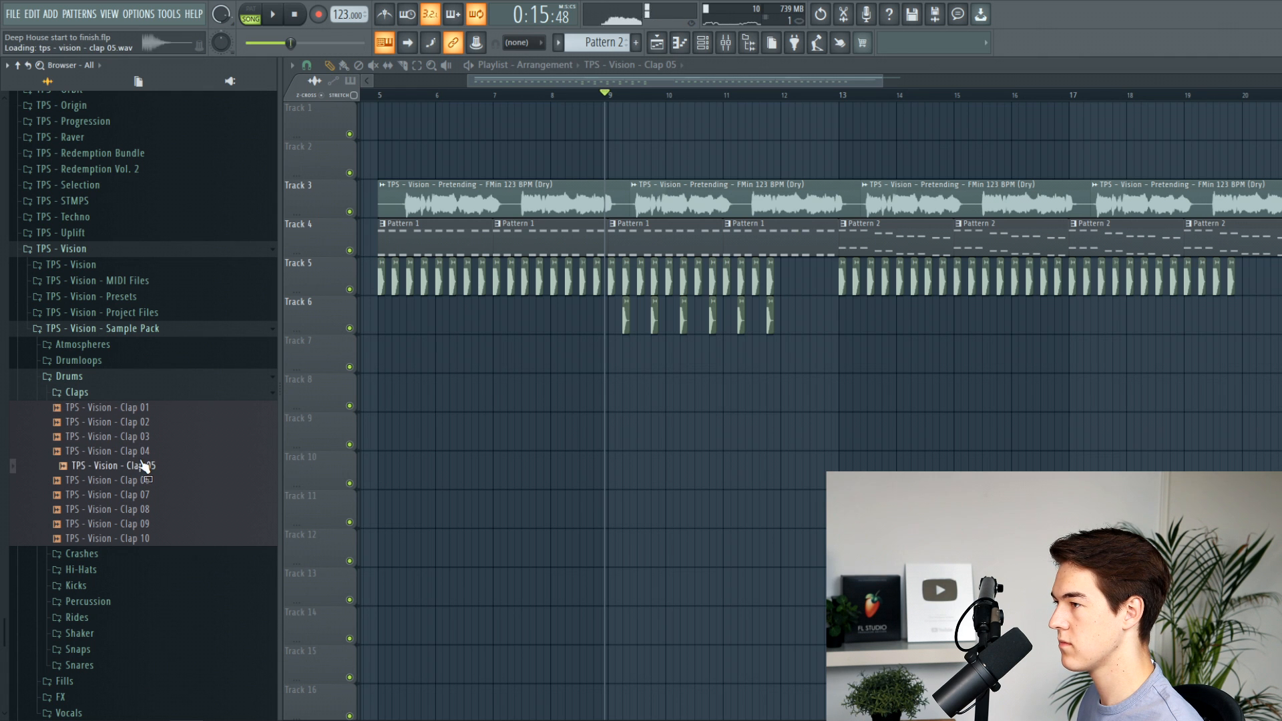
# Layer Clap 03 on Track 7 slightly ahead of the Clap 05 on beat 2 of bar 9, and check its channel settings.
pyautogui.scroll(10, 587, 364)
pyautogui.moveTo(628, 356); pyautogui.dragTo(568, 361)
pyautogui.press('space')
pyautogui.press('space')
pyautogui.doubleClick(568, 361)
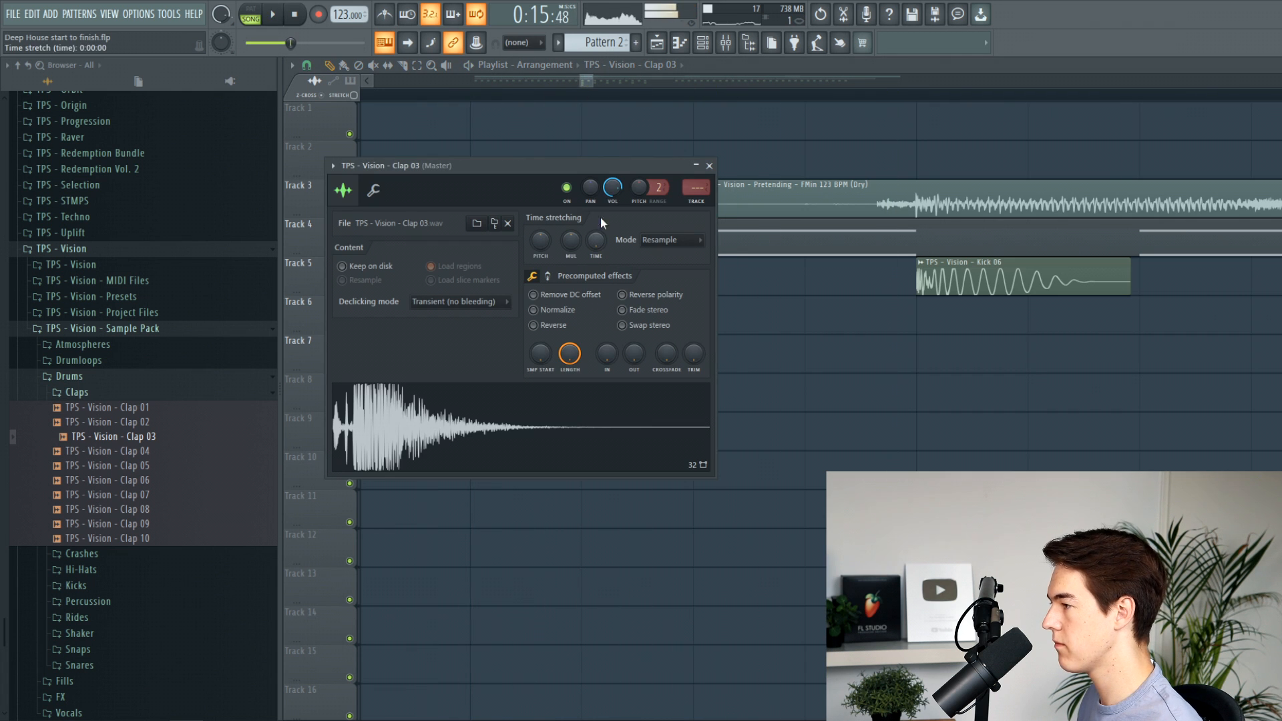
pyautogui.press('space')
pyautogui.press('space')
pyautogui.press('Escape')
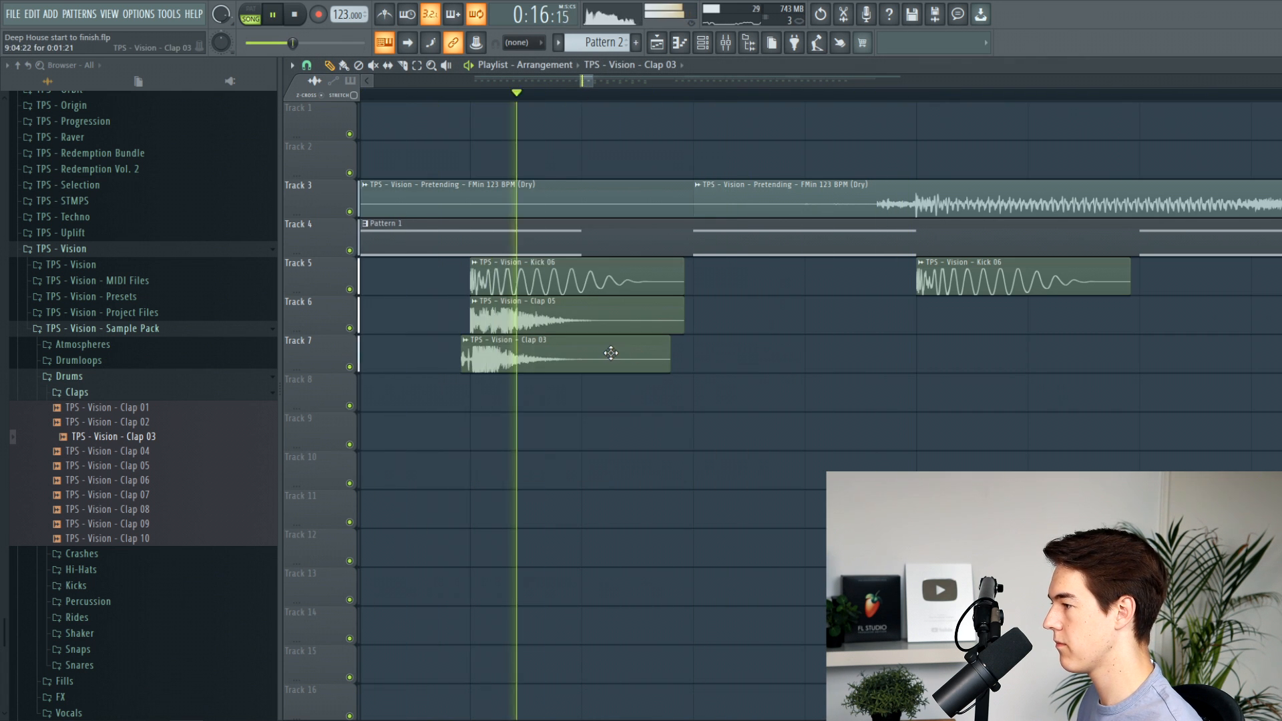
pyautogui.scroll(-5, 579, 345)
pyautogui.press('space')
pyautogui.scroll(-4, 671, 336)
pyautogui.rightClick(755, 323)
pyautogui.scroll(-3, 768, 350)
pyautogui.hotkey('ctrl', 'z')
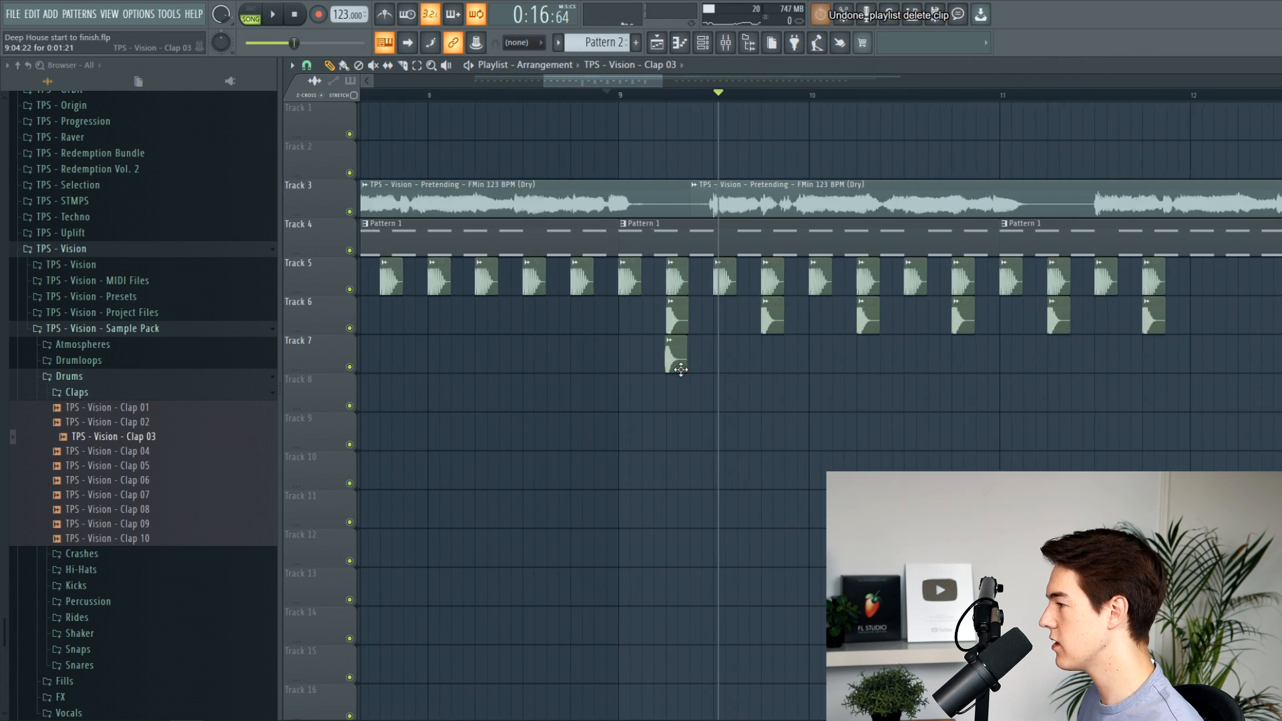
# Replace the remaining single Clap 05 clips through bar 11 with copies of the layered Clap 05 and Clap 03 pair.
pyautogui.scroll(4, 679, 367)
pyautogui.rightClick(855, 324)
pyautogui.moveTo(724, 409)
pyautogui.mouseDown()
pyautogui.moveTo(668, 319)
pyautogui.moveTo(857, 335)
pyautogui.mouseUp()
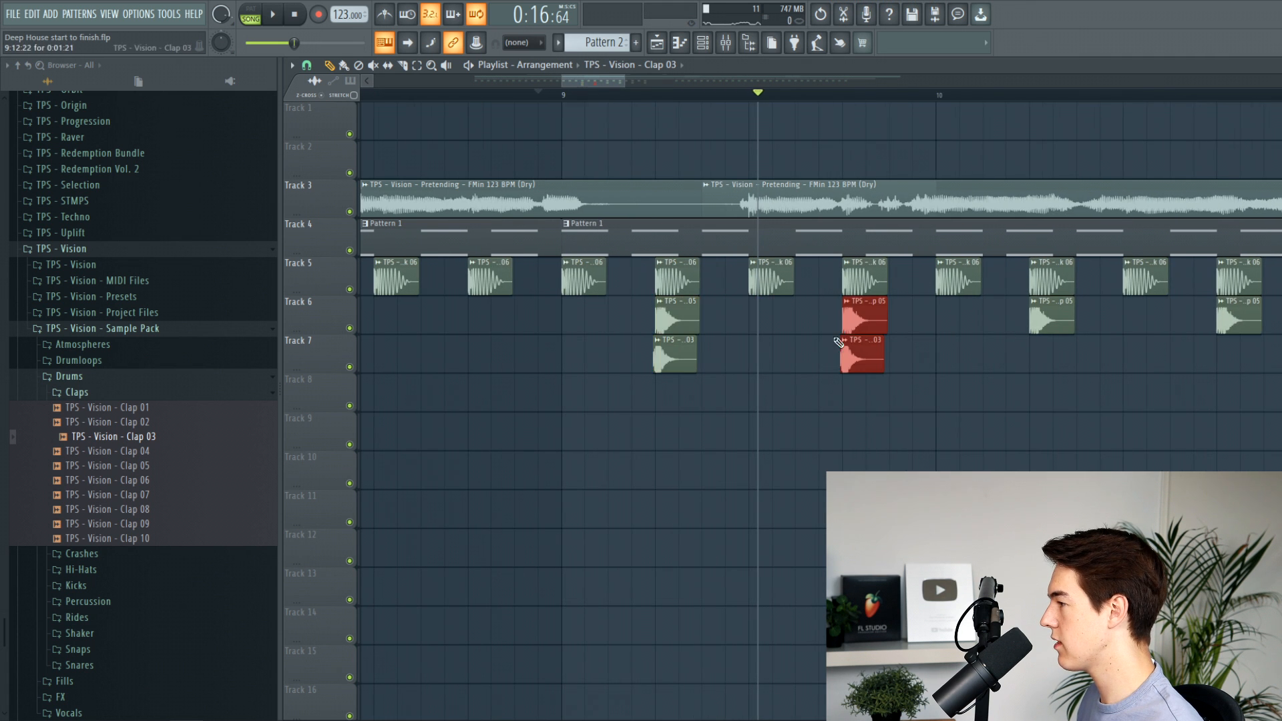
pyautogui.scroll(-4, 802, 343)
pyautogui.rightClick(858, 317)
pyautogui.rightClick(919, 321)
pyautogui.scroll(4, 824, 378)
pyautogui.moveTo(827, 381)
pyautogui.mouseDown()
pyautogui.moveTo(696, 320)
pyautogui.moveTo(1055, 328)
pyautogui.mouseUp()
pyautogui.press('space')
pyautogui.keyDown('ctrl'); pyautogui.click(1099, 427); pyautogui.keyUp('ctrl')
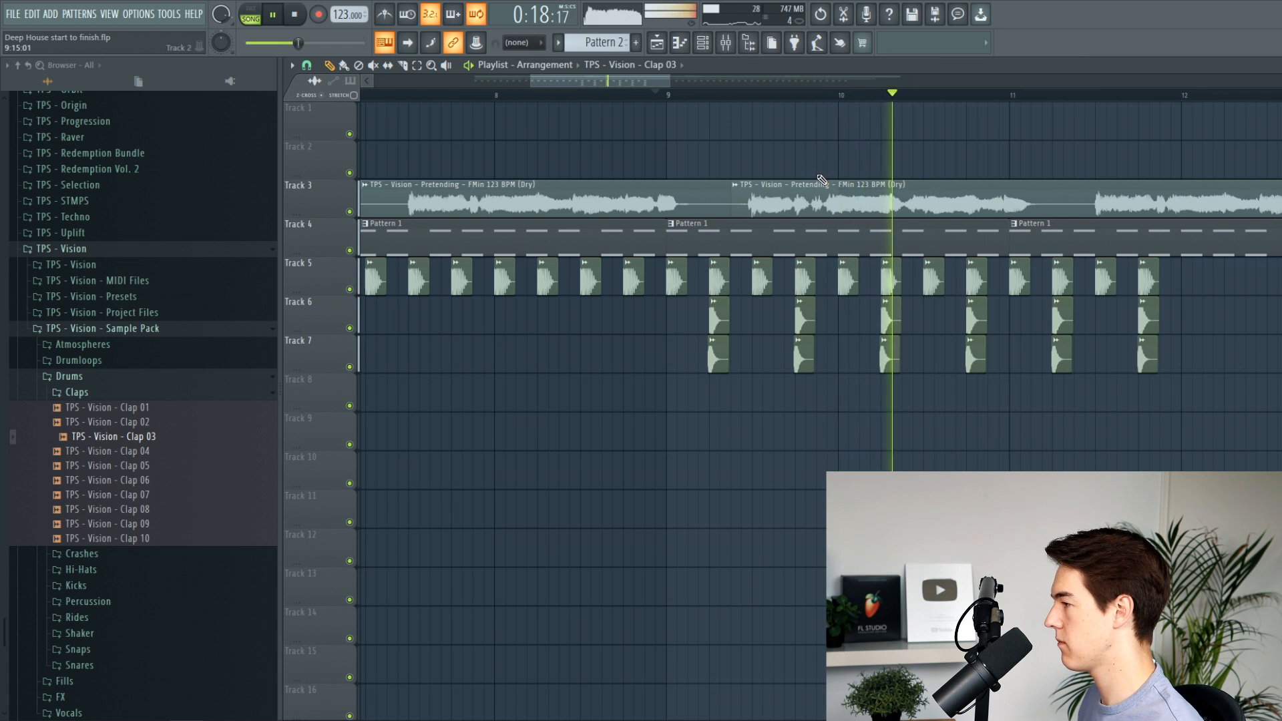
# Select all Clap 03 clips on Track 7 and nudge them slightly earlier while playing from bar 9.
pyautogui.click(673, 95)
pyautogui.moveTo(1218, 394); pyautogui.dragTo(735, 367)
pyautogui.scroll(5, 738, 368)
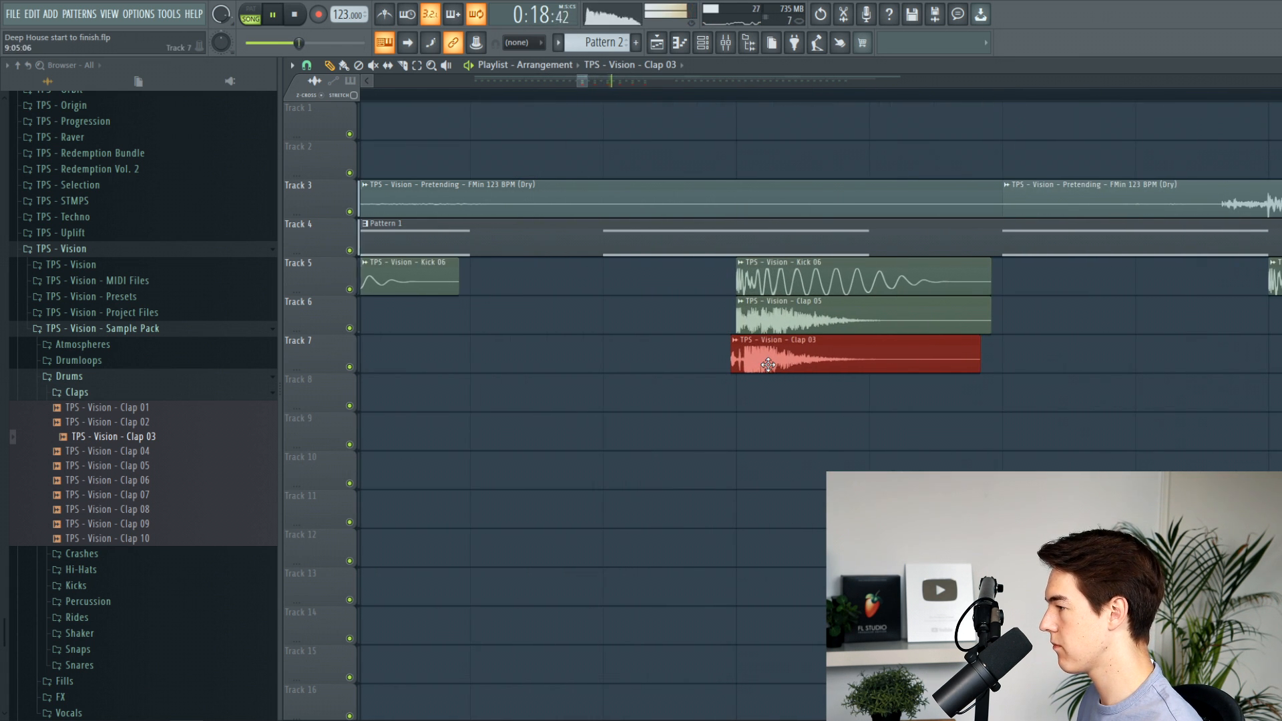
pyautogui.doubleClick(762, 365)
pyautogui.click(790, 416)
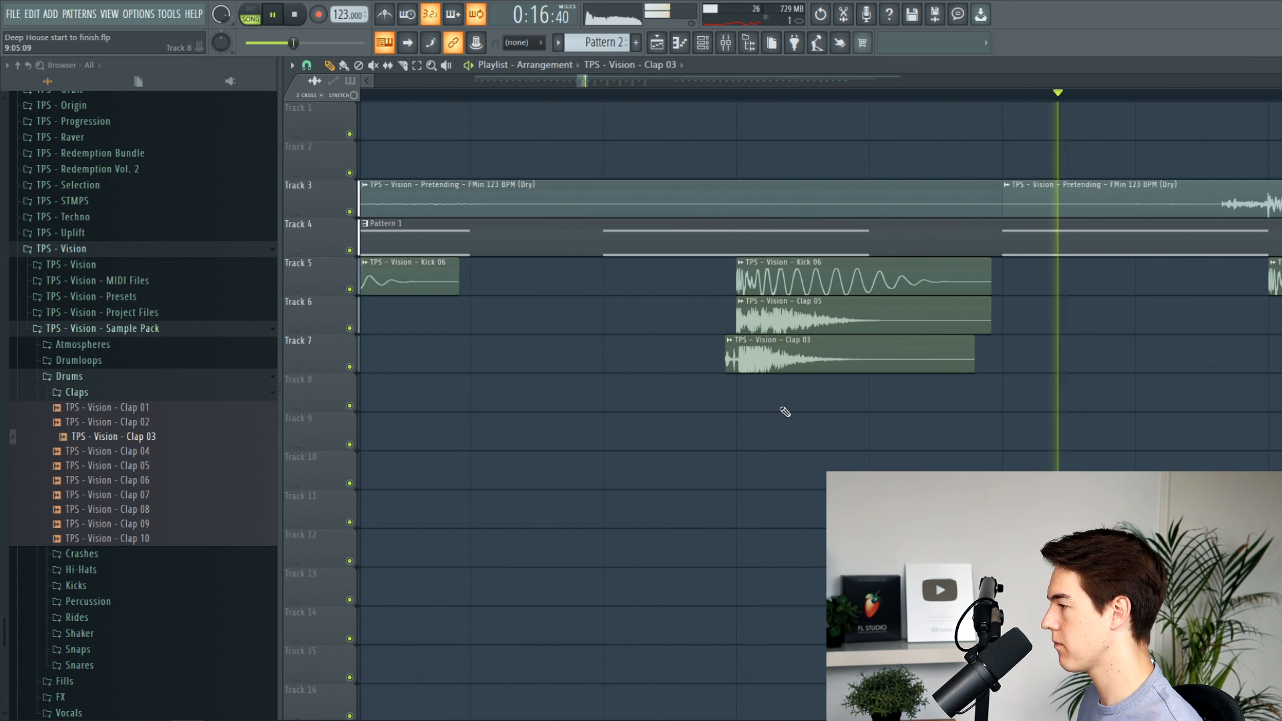
pyautogui.scroll(-6, 764, 358)
pyautogui.scroll(3, 764, 357)
pyautogui.press('space')
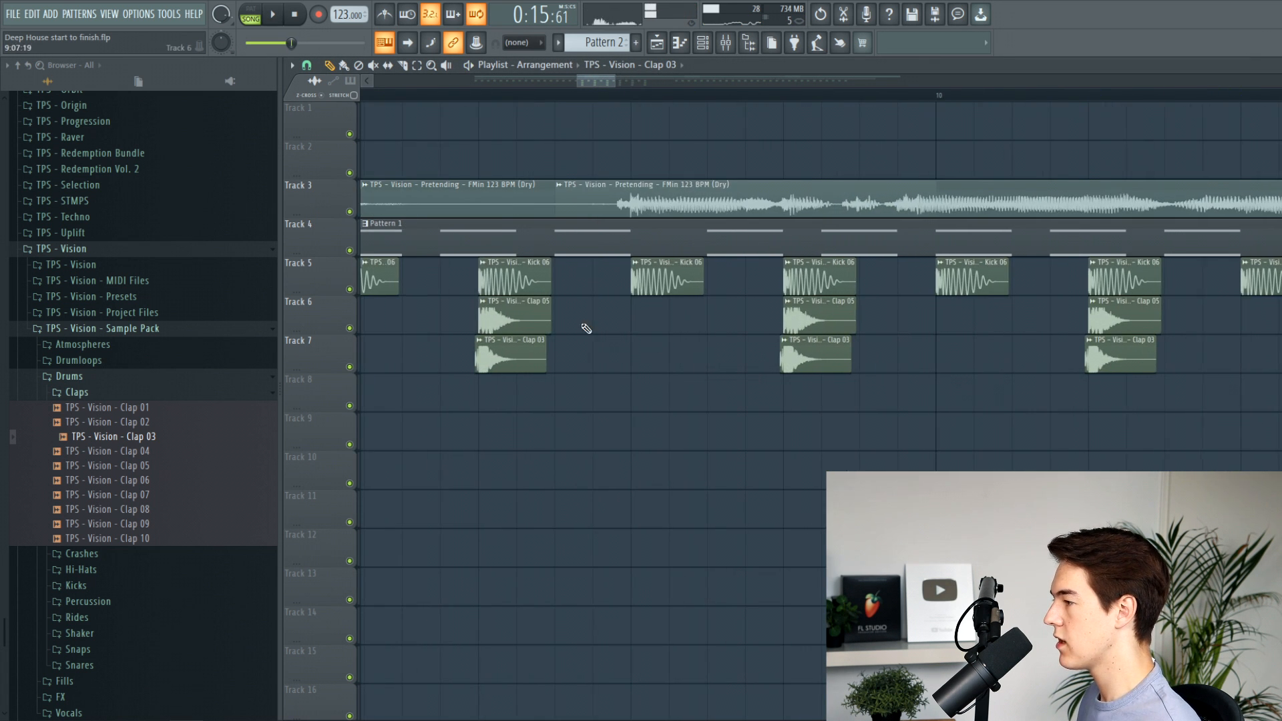
# Solo the clap Tracks 6 and 7, enable the kick on Track 5, and listen to the three tracks together.
pyautogui.rightClick(350, 367)
pyautogui.click(350, 328)
pyautogui.scroll(4, 372, 256)
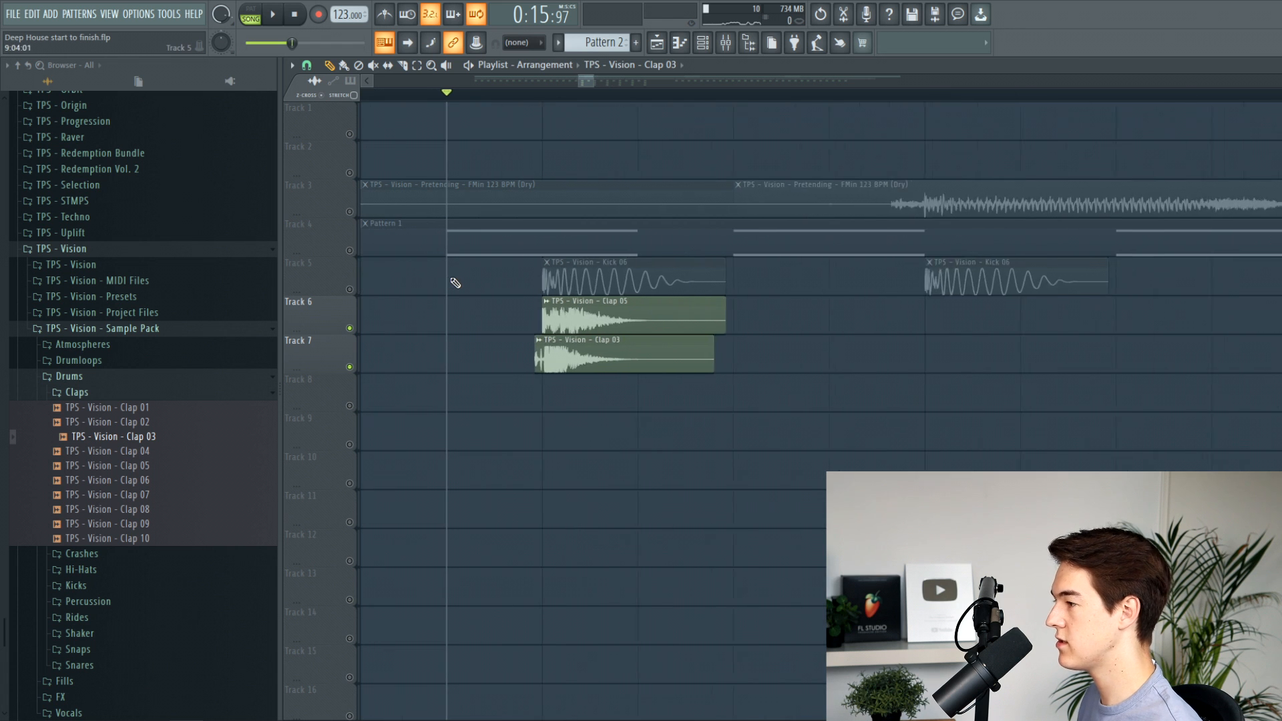
pyautogui.click(349, 290)
pyautogui.press('space')
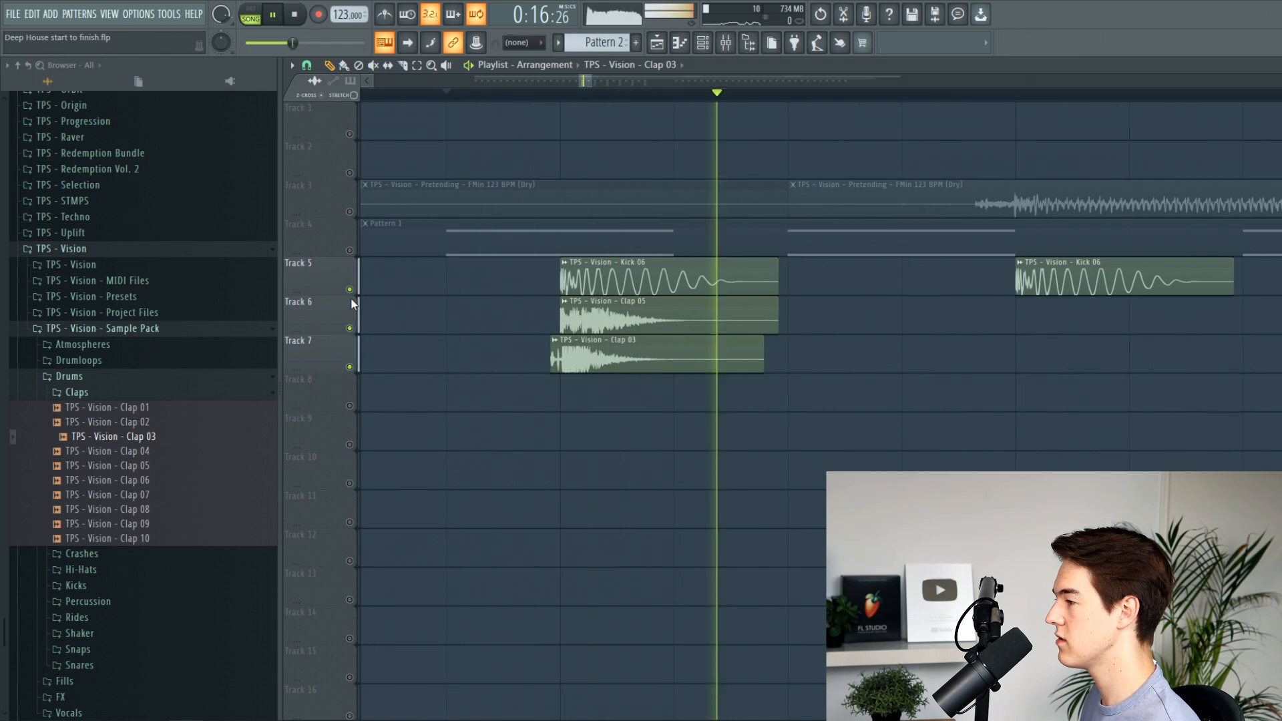
pyautogui.press('space')
pyautogui.scroll(-4, 722, 361)
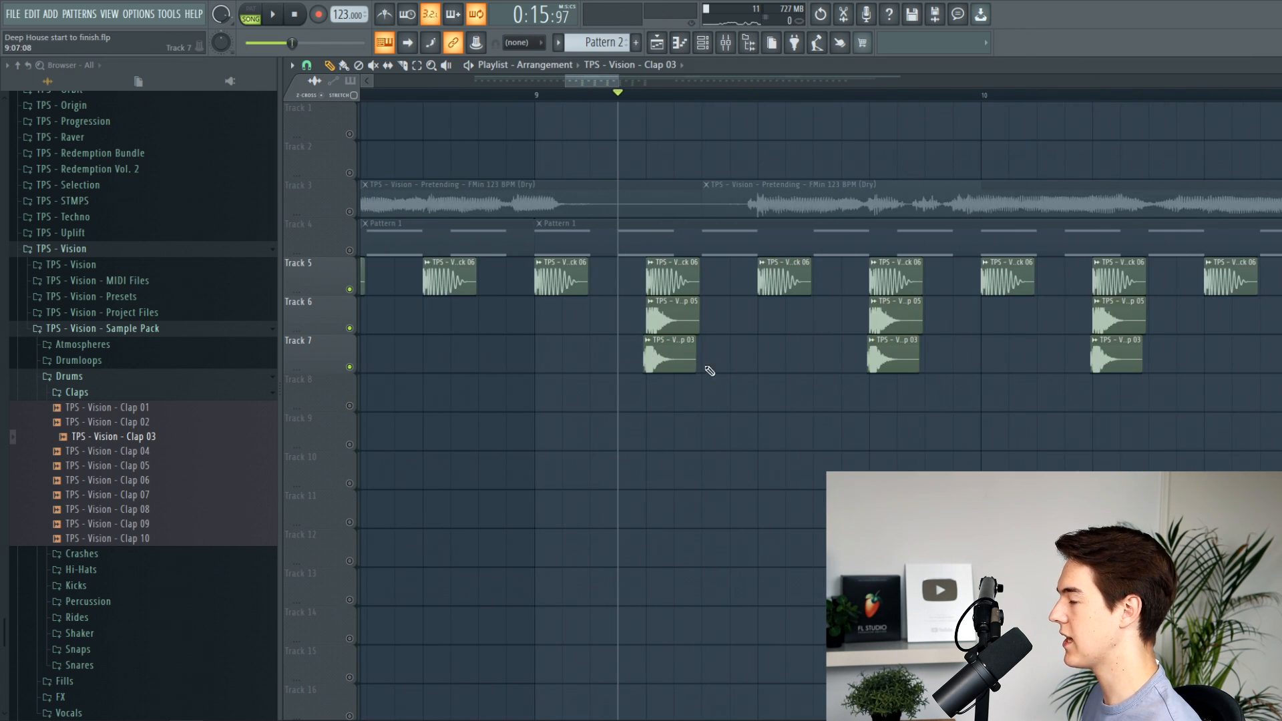
# Solo only the clap Tracks 6 and 7 and route the Clap 05 and Clap 03 channels to mixer track 31.
pyautogui.rightClick(349, 328)
pyautogui.click(349, 367)
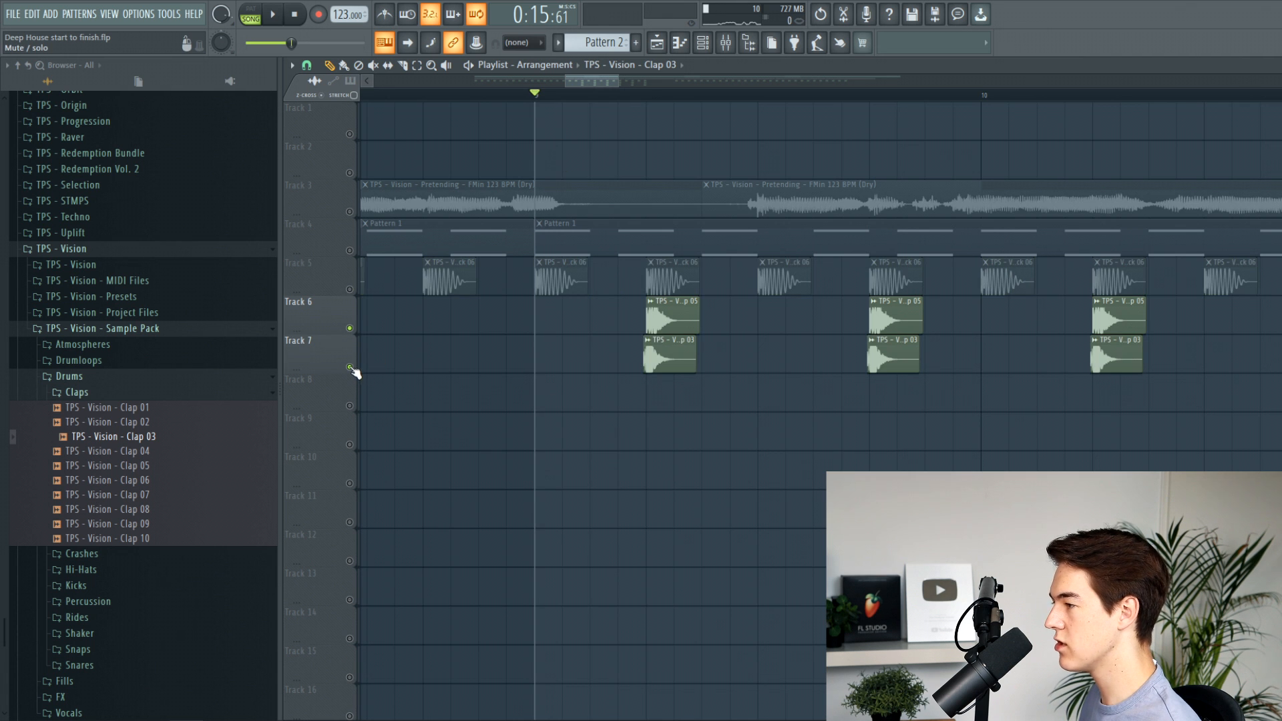
pyautogui.click(703, 42)
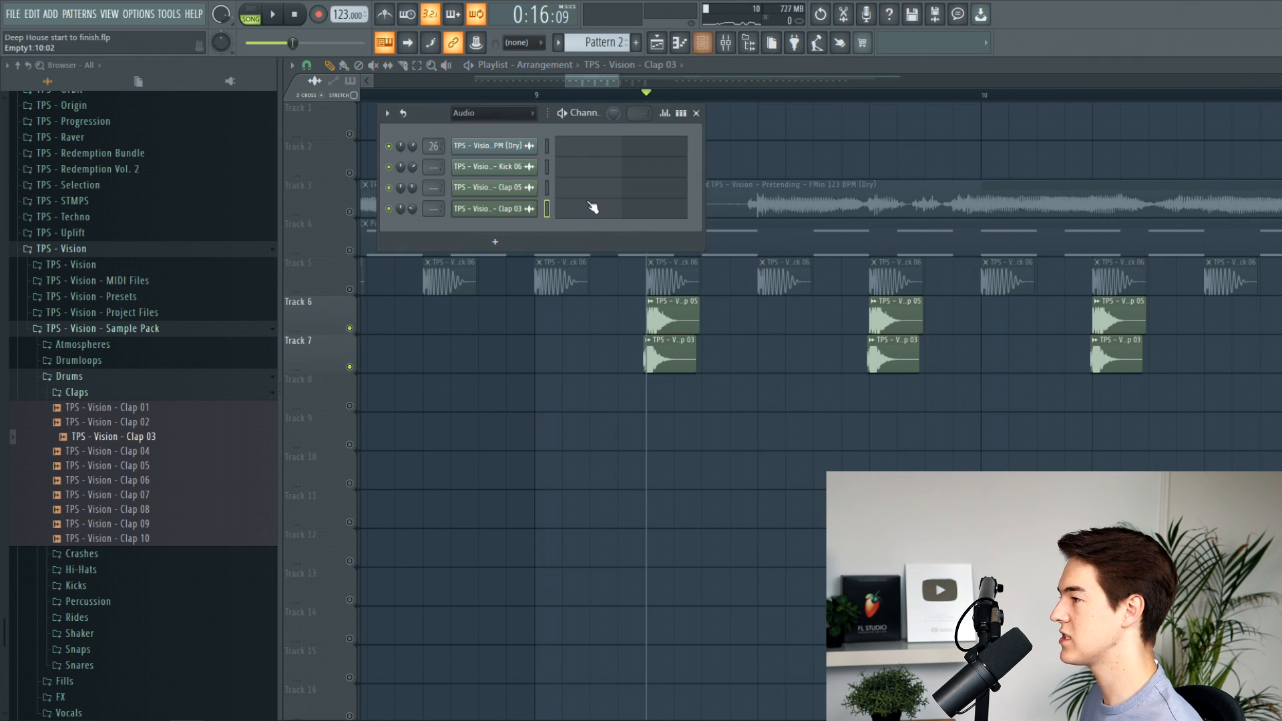
pyautogui.click(724, 44)
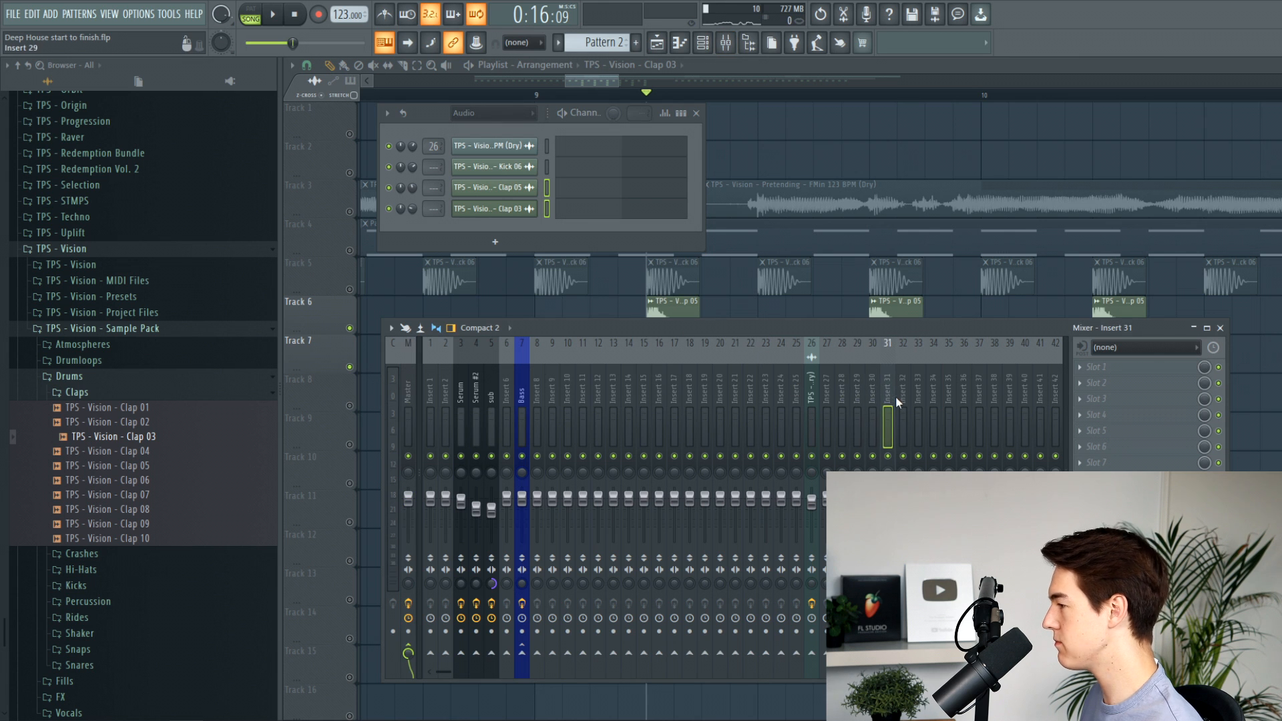
pyautogui.hotkey('ctrl', 'l')
# Add Fruity Parametric EQ 2 to slot 2 of the clap mixer track and slightly boost its treble band while listening.
pyautogui.press('space')
pyautogui.click(1140, 382)
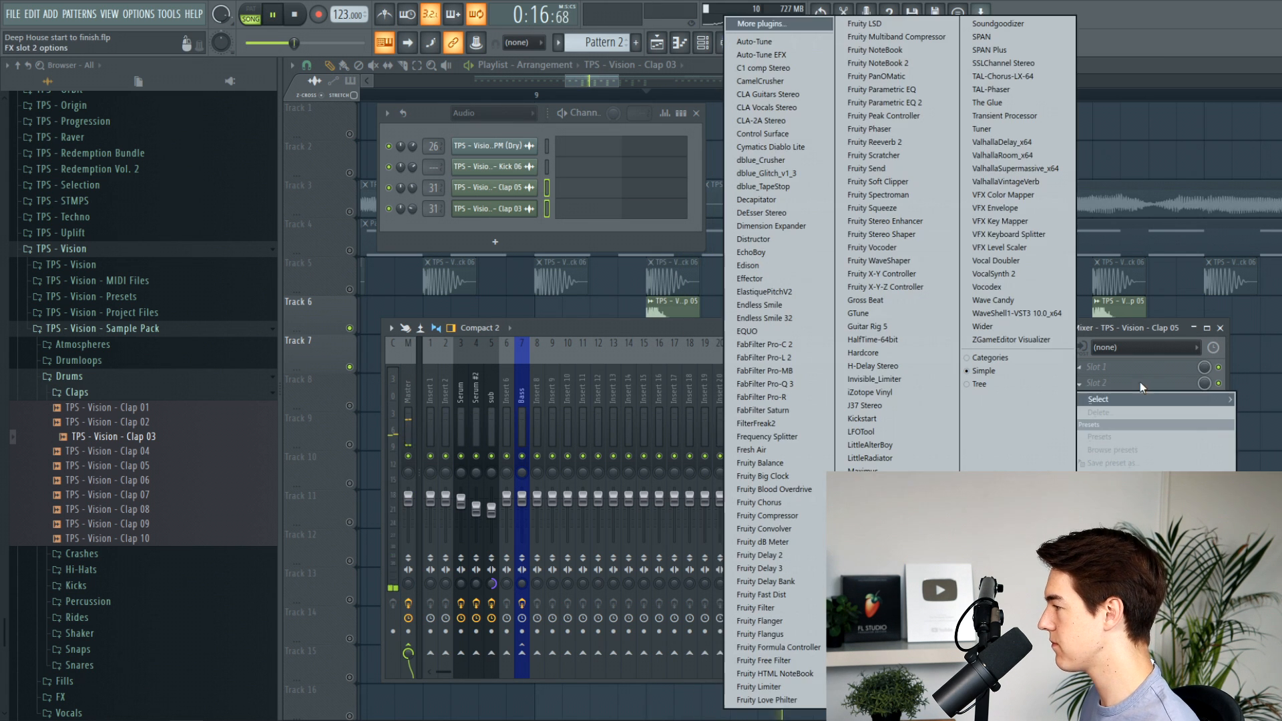
pyautogui.click(921, 106)
pyautogui.moveTo(565, 265); pyautogui.dragTo(607, 262)
pyautogui.moveTo(887, 584); pyautogui.dragTo(887, 609)
pyautogui.press('space')
# Add Fruity Reeverb 2 to slot 5 of the clap mixer track and set its wet level to 20%.
pyautogui.click(1080, 430)
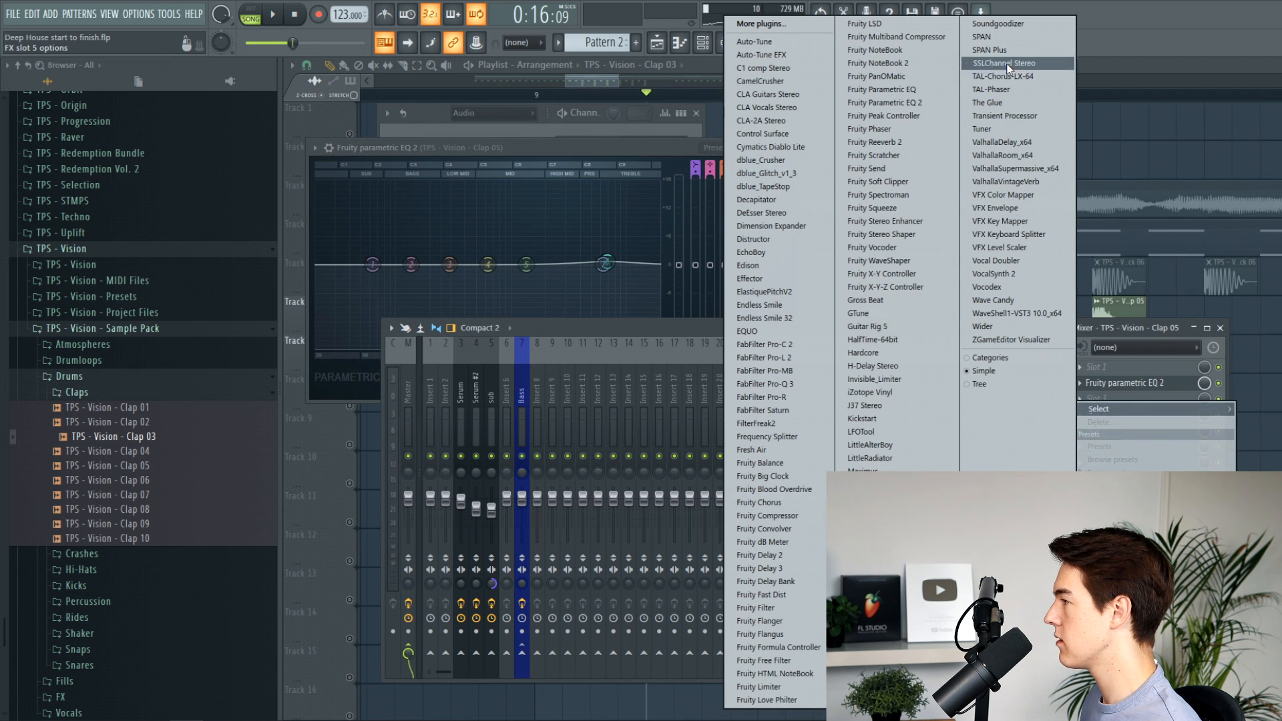
pyautogui.click(895, 142)
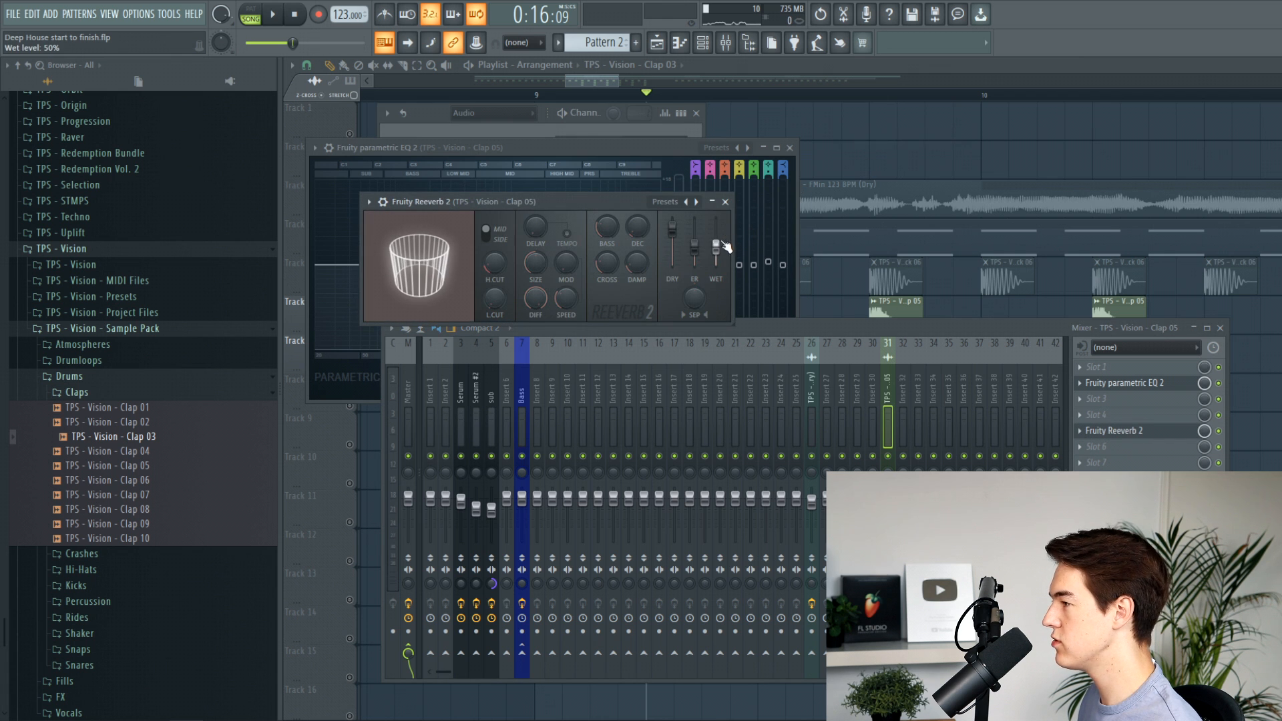
pyautogui.press('space')
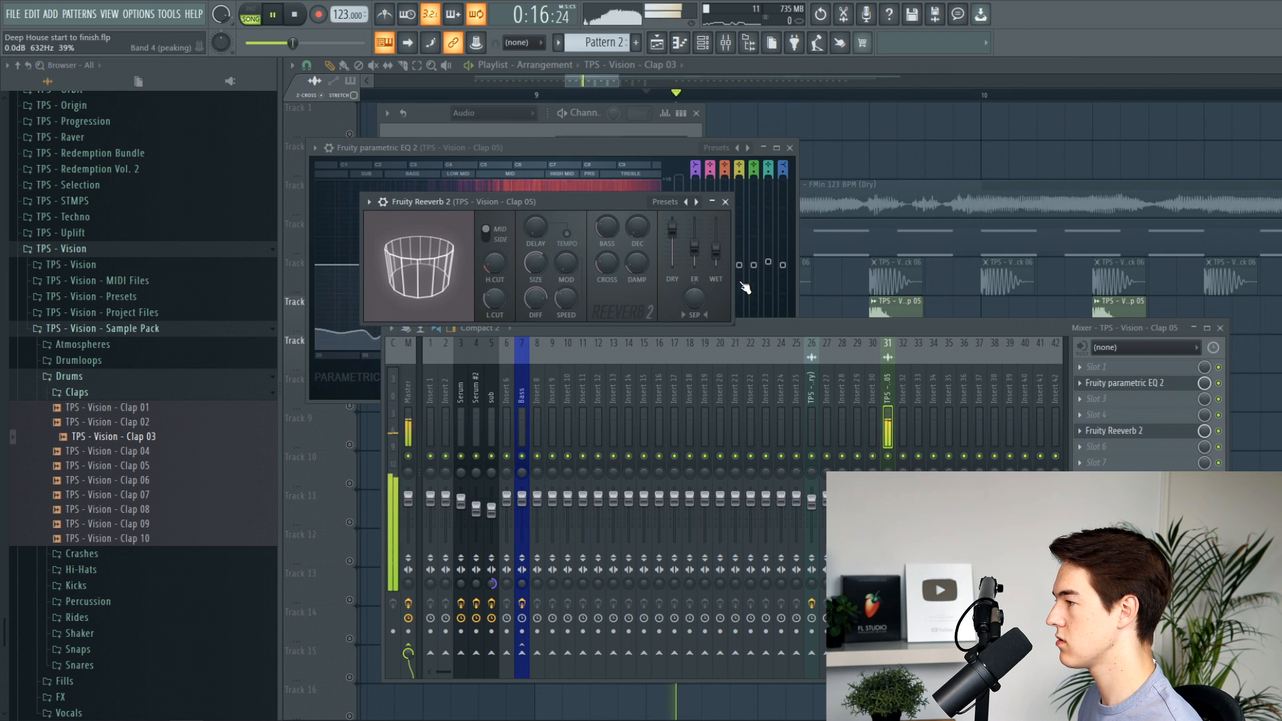
pyautogui.click(1220, 432)
pyautogui.press('space')
pyautogui.click(723, 259)
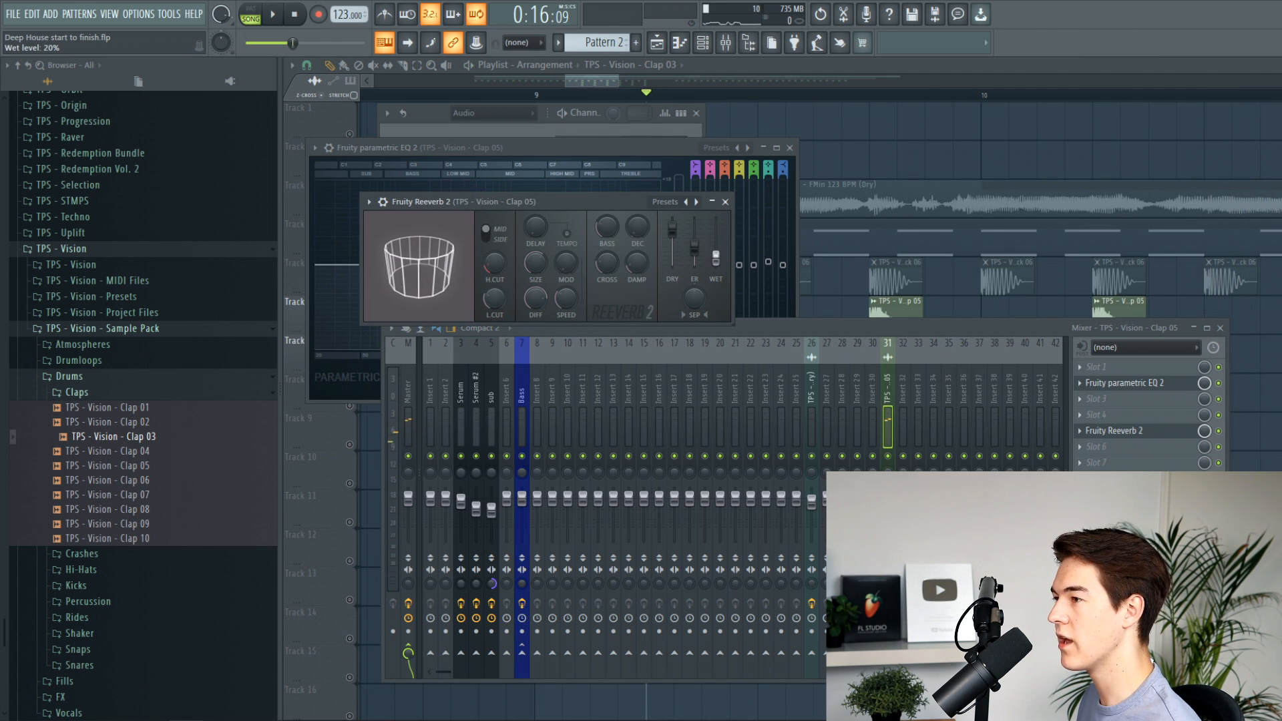
# Listen to the claps with the reverb, close the plugin and mixer windows, and enable the kick on Track 5.
pyautogui.press('space')
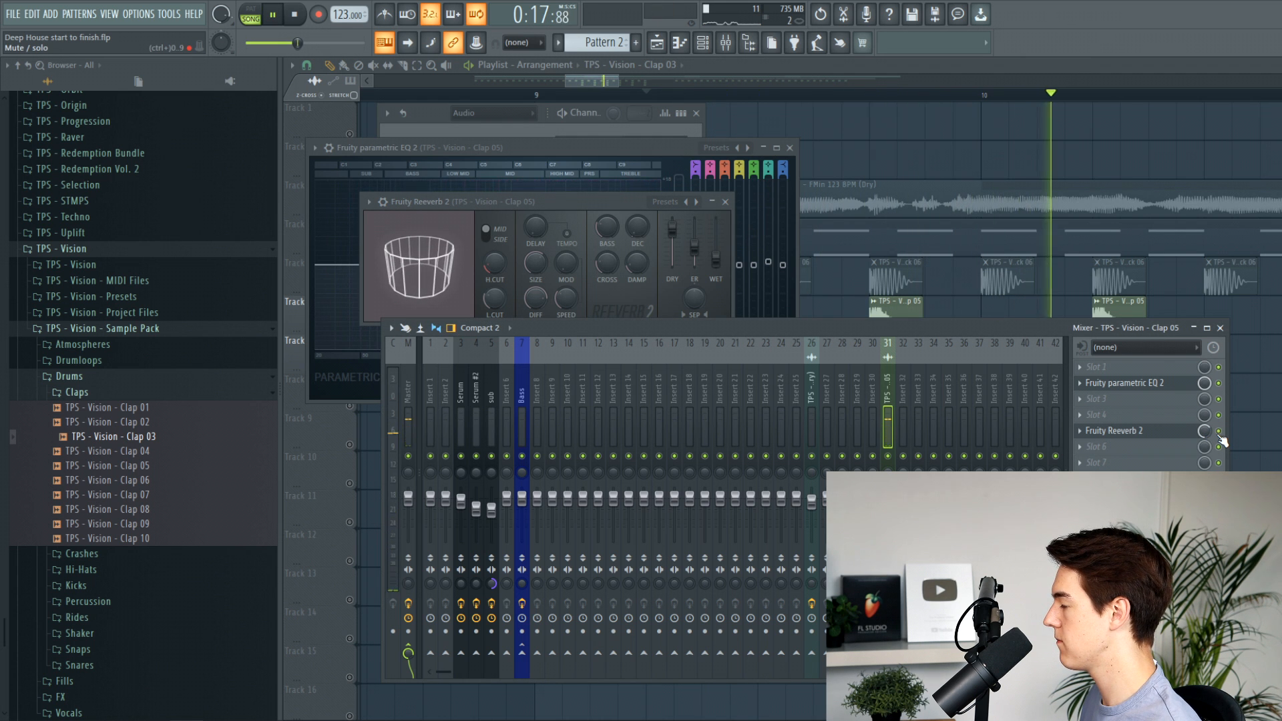
pyautogui.press('F12')
pyautogui.press('space')
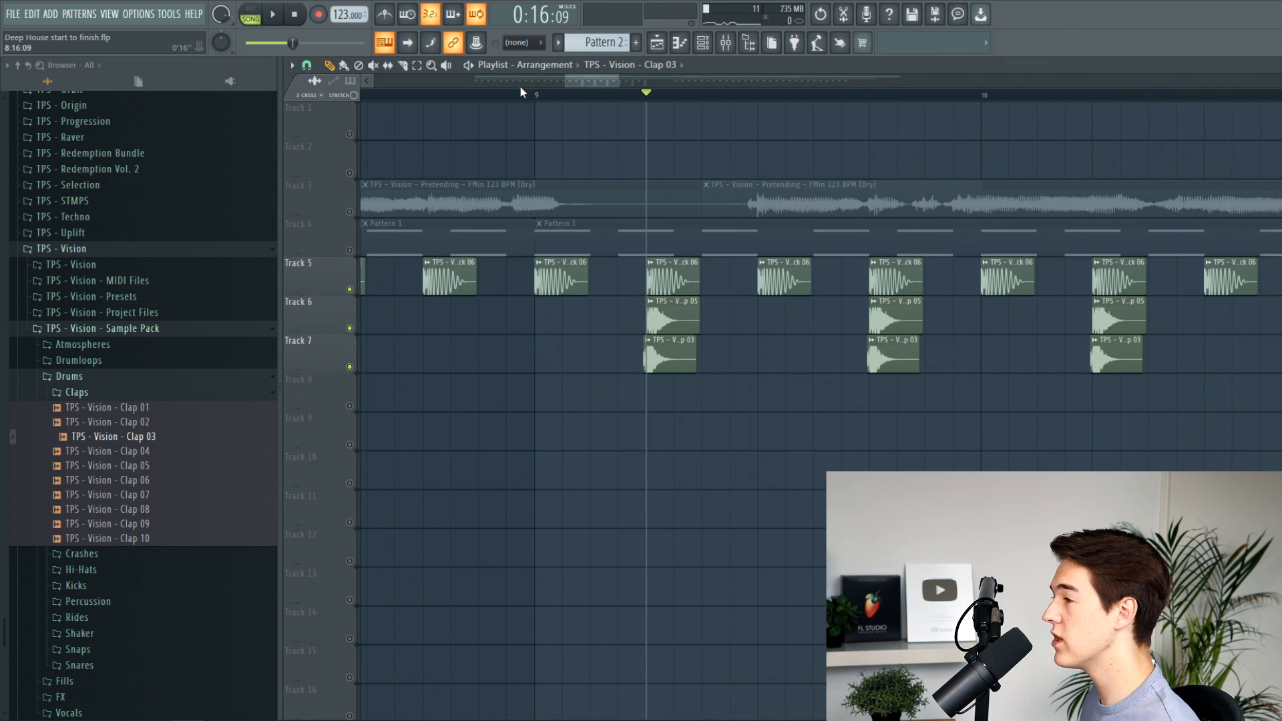
# Enable Tracks 3 and 4 and set the clap mixer track's volume to about 94% while playing the full arrangement.
pyautogui.scroll(-4, 574, 181)
pyautogui.press('space')
pyautogui.click(349, 250)
pyautogui.click(350, 212)
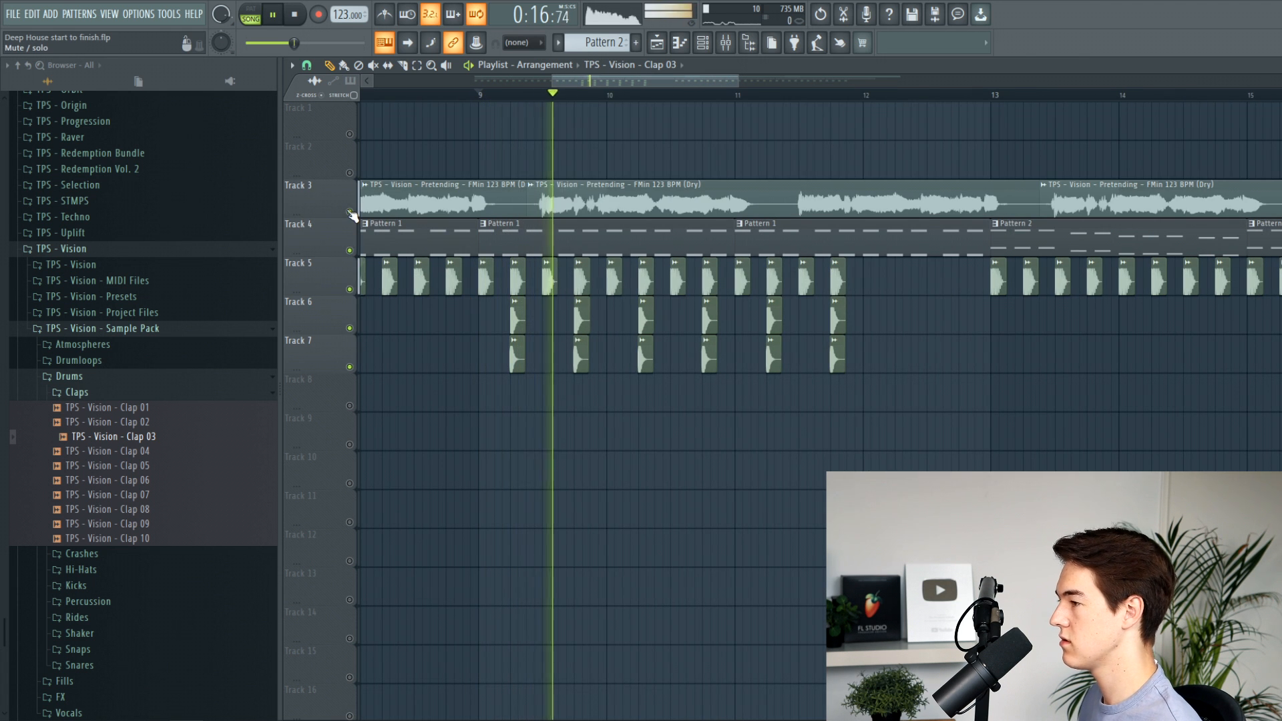
pyautogui.press('F9')
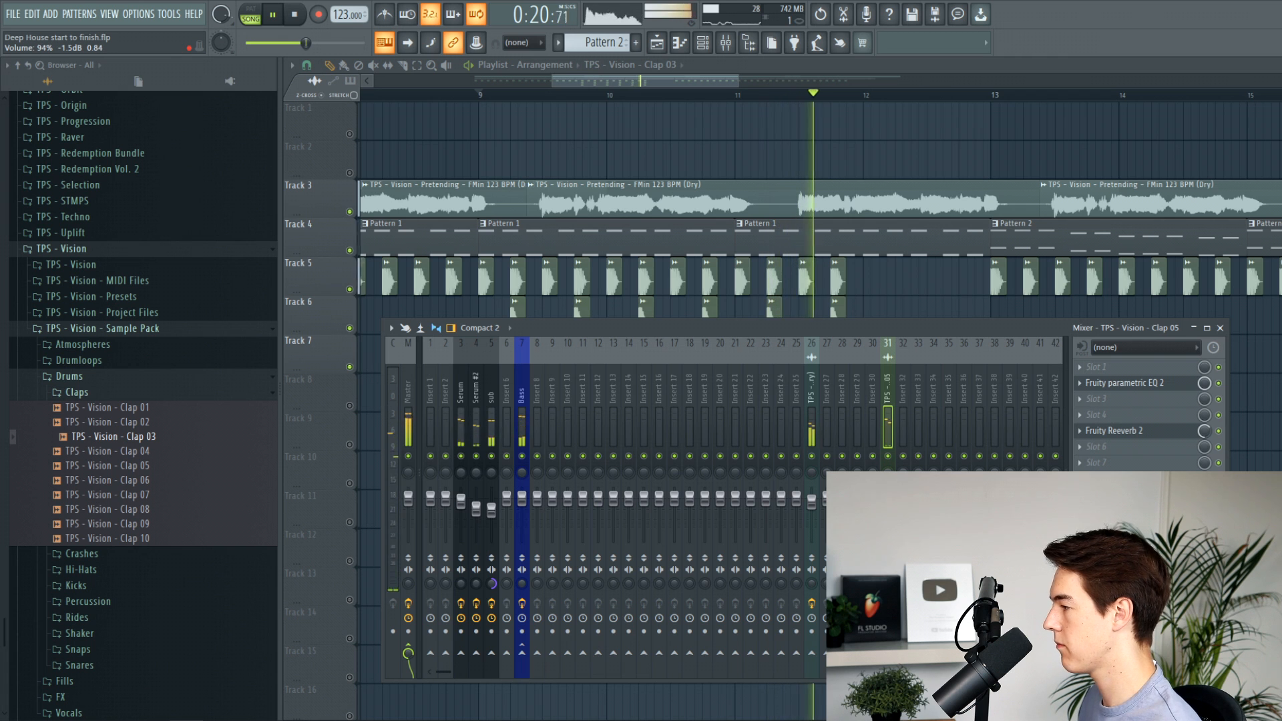
pyautogui.press('F9')
pyautogui.press('space')
# Lower the Clap 03 channel's volume to 33% while listening to the arrangement.
pyautogui.click(516, 302)
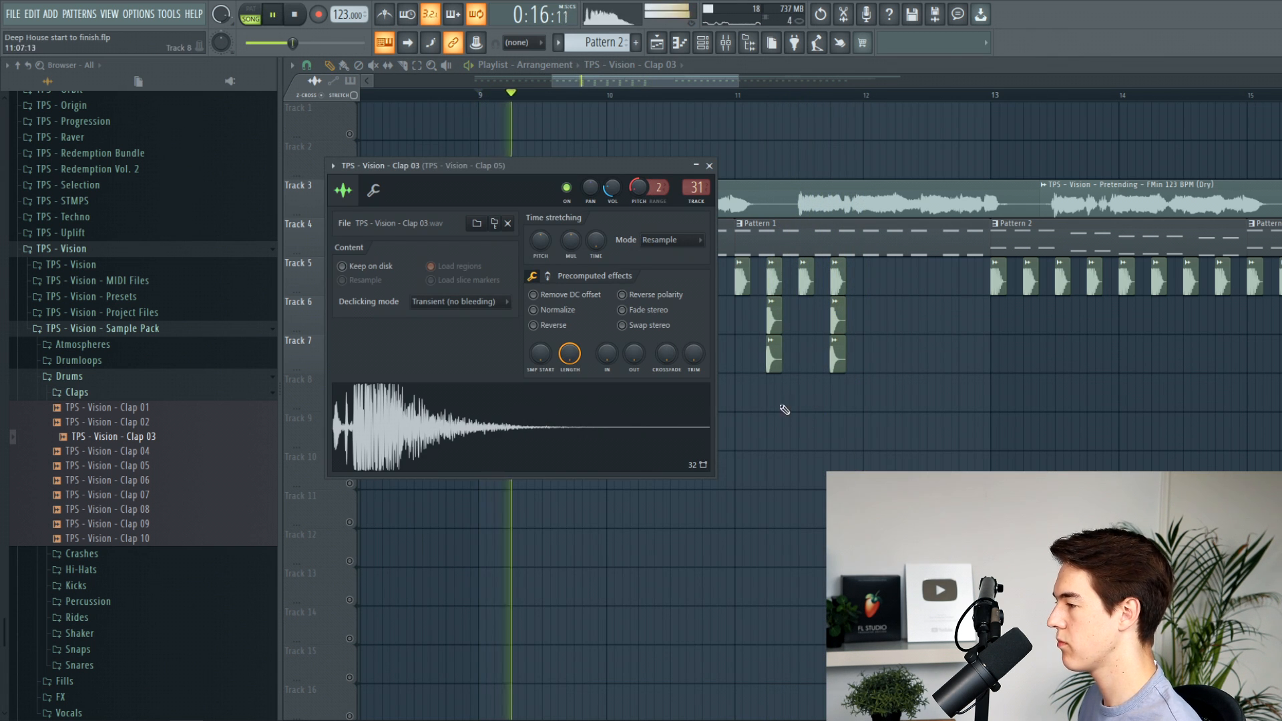
pyautogui.scroll(3, 615, 192)
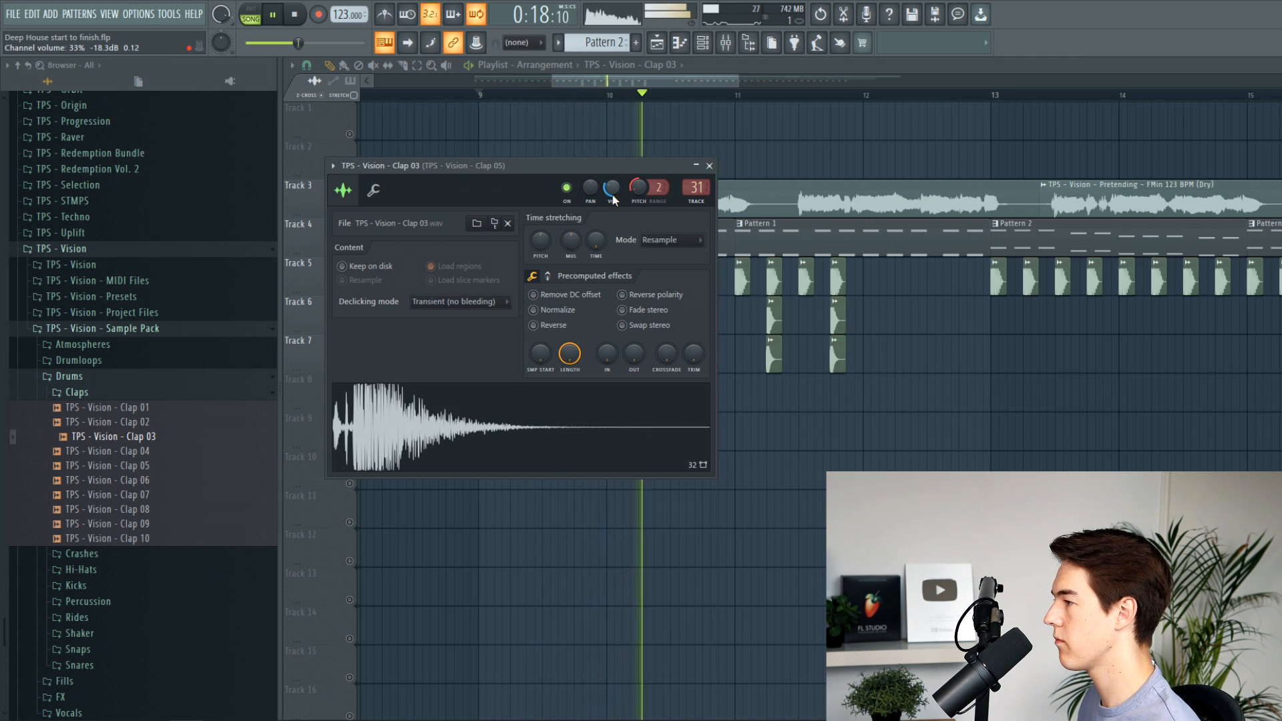
pyautogui.press('Escape')
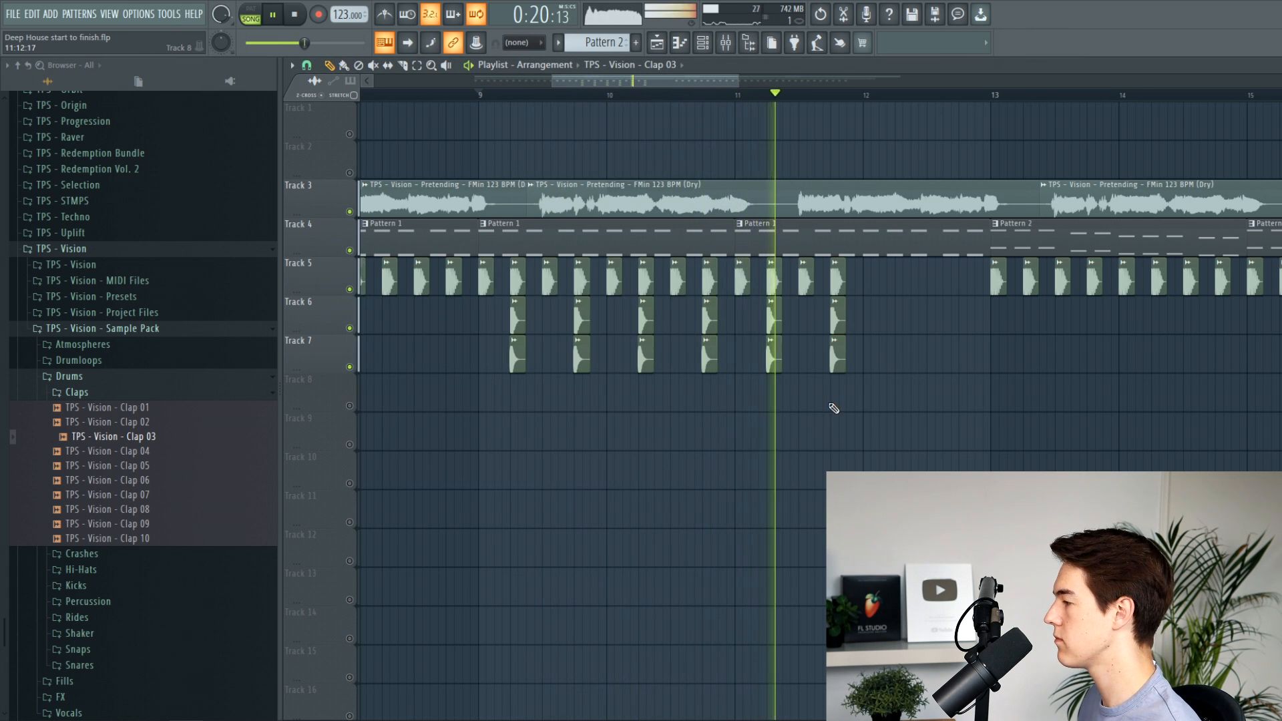
# Duplicate the clap clips on Tracks 6 and 7 so that they repeat from bar 13 onward.
pyautogui.scroll(-2, 759, 209)
pyautogui.press('space')
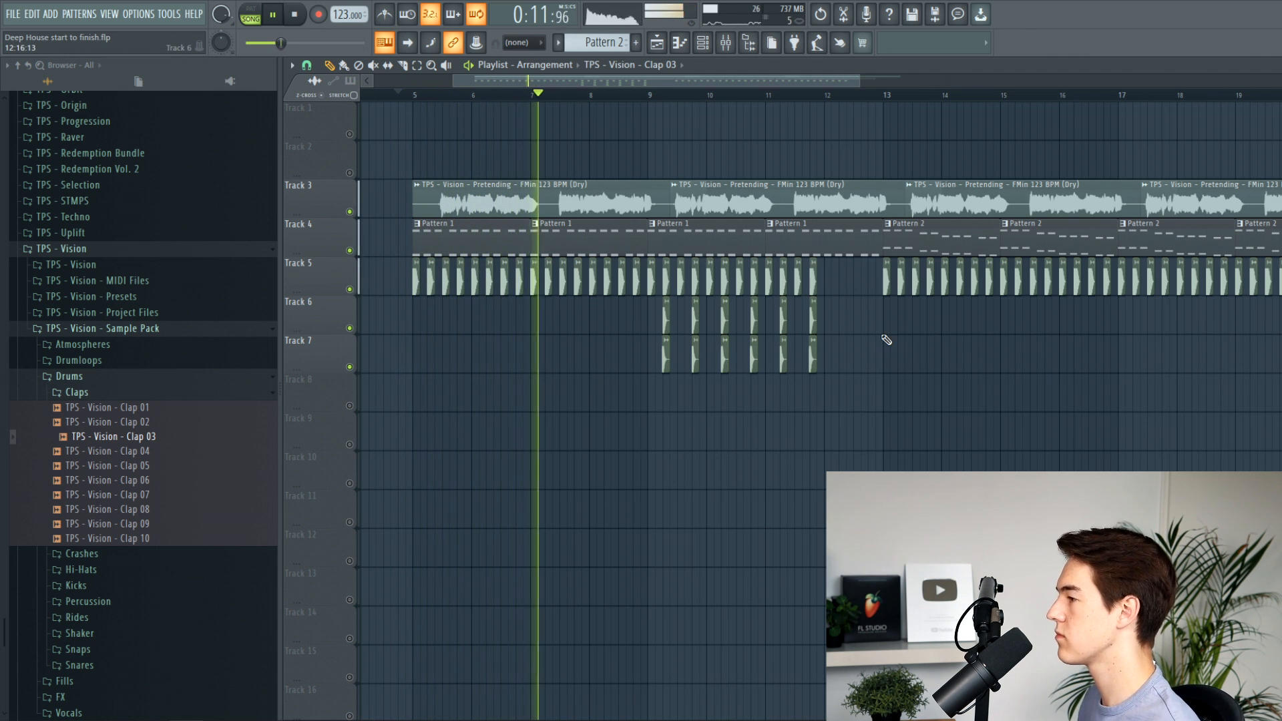
pyautogui.moveTo(911, 410); pyautogui.dragTo(684, 369)
pyautogui.hotkey('ctrl', 'b')
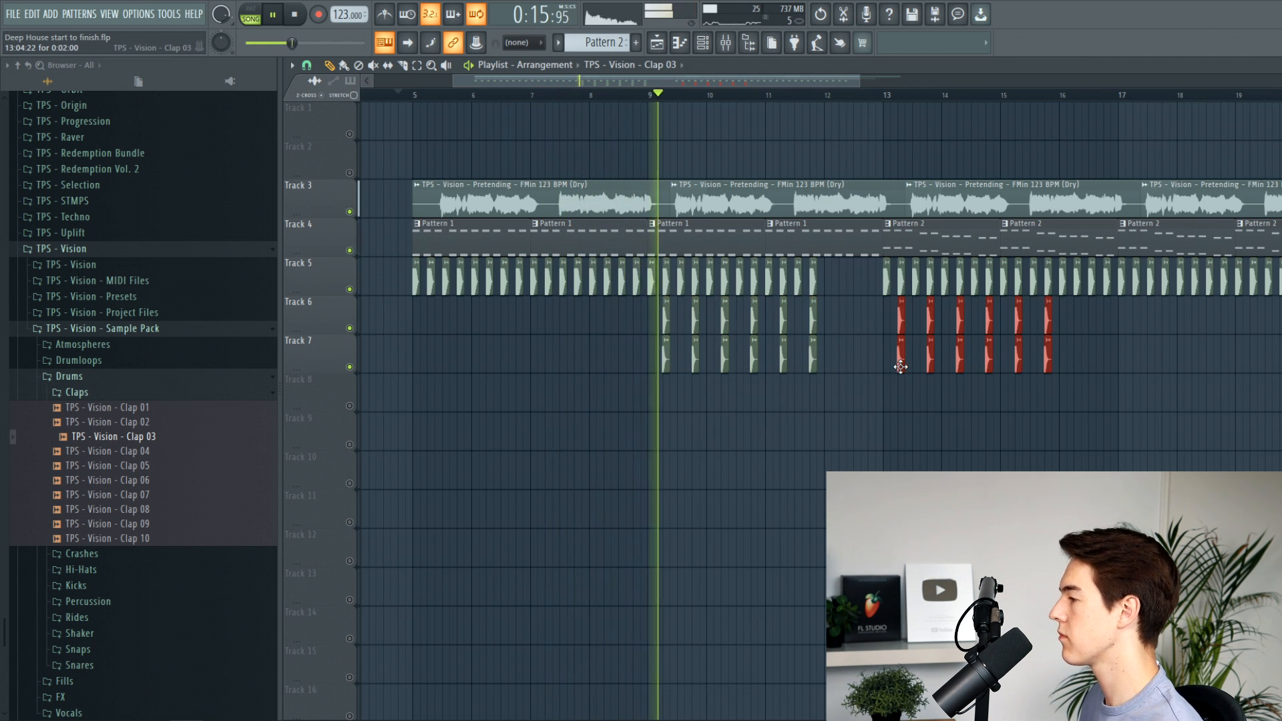
pyautogui.keyDown('shift'); pyautogui.moveTo(899, 367); pyautogui.dragTo(1078, 365); pyautogui.keyUp('shift')
pyautogui.scroll(-2, 1074, 378)
pyautogui.scroll(3, 1077, 381)
pyautogui.keyDown('ctrl'); pyautogui.moveTo(1114, 407); pyautogui.dragTo(1073, 358); pyautogui.keyUp('ctrl')
pyautogui.click(1137, 420)
pyautogui.scroll(-1, 1020, 411)
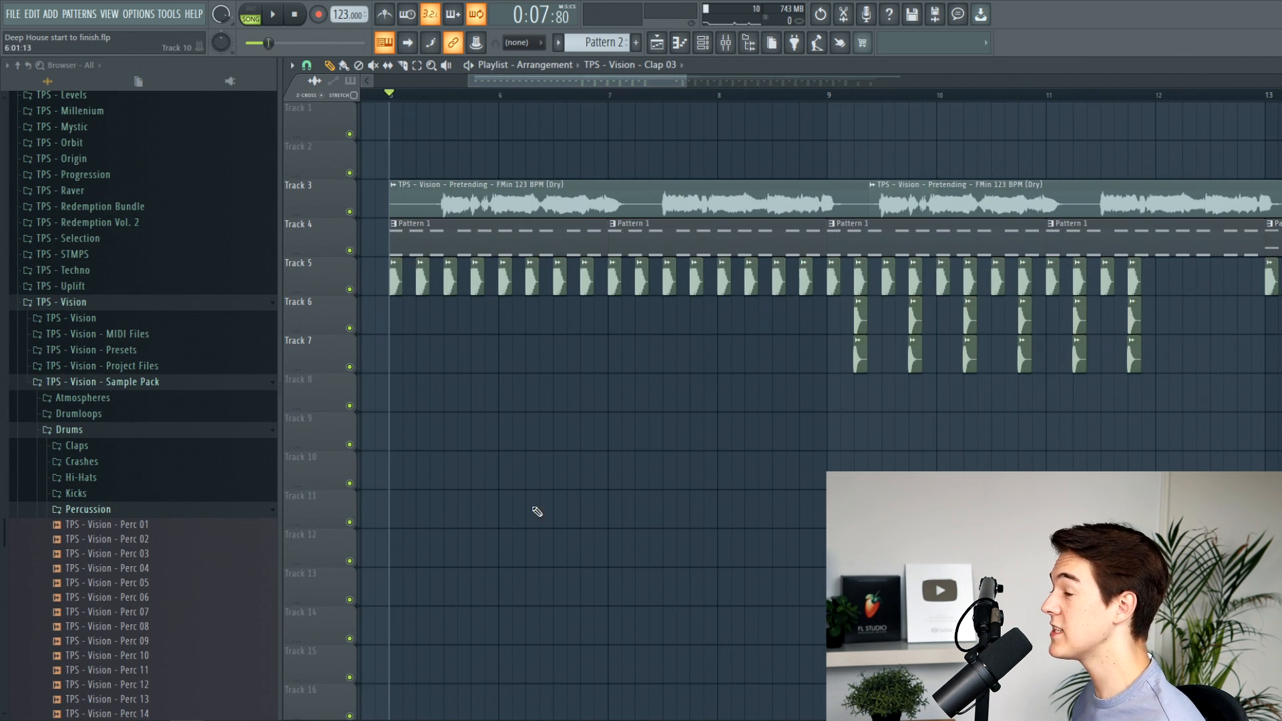
# Mute the vocal on Track 3 and place the Perc 02 sample on Track 6 half a beat after bar 5.
pyautogui.click(349, 212)
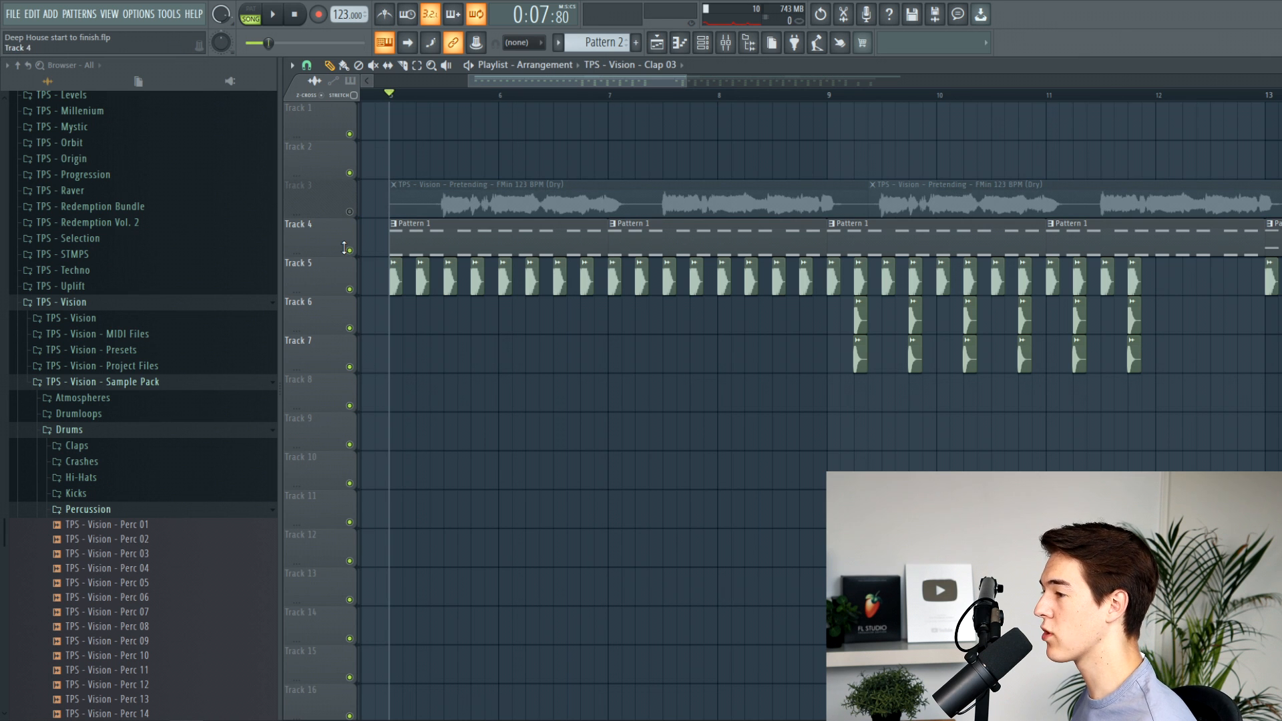
pyautogui.scroll(-4, 229, 658)
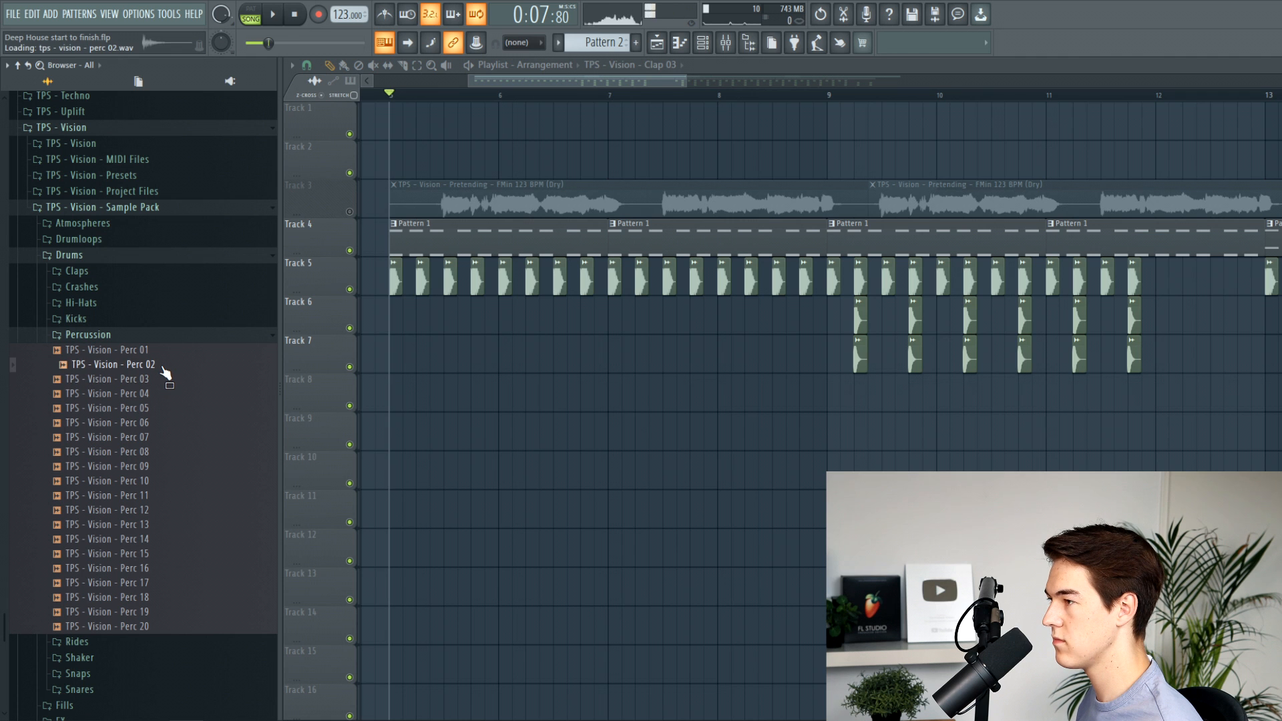
pyautogui.scroll(3, 375, 304)
pyautogui.moveTo(413, 324); pyautogui.dragTo(451, 325)
pyautogui.press('space')
pyautogui.press('space')
# Lower the Perc 02 channel's volume while listening and enable the vocal on Track 3.
pyautogui.press('space')
pyautogui.doubleClick(451, 327)
pyautogui.moveTo(630, 207); pyautogui.dragTo(629, 226)
pyautogui.press('Escape')
pyautogui.click(349, 212)
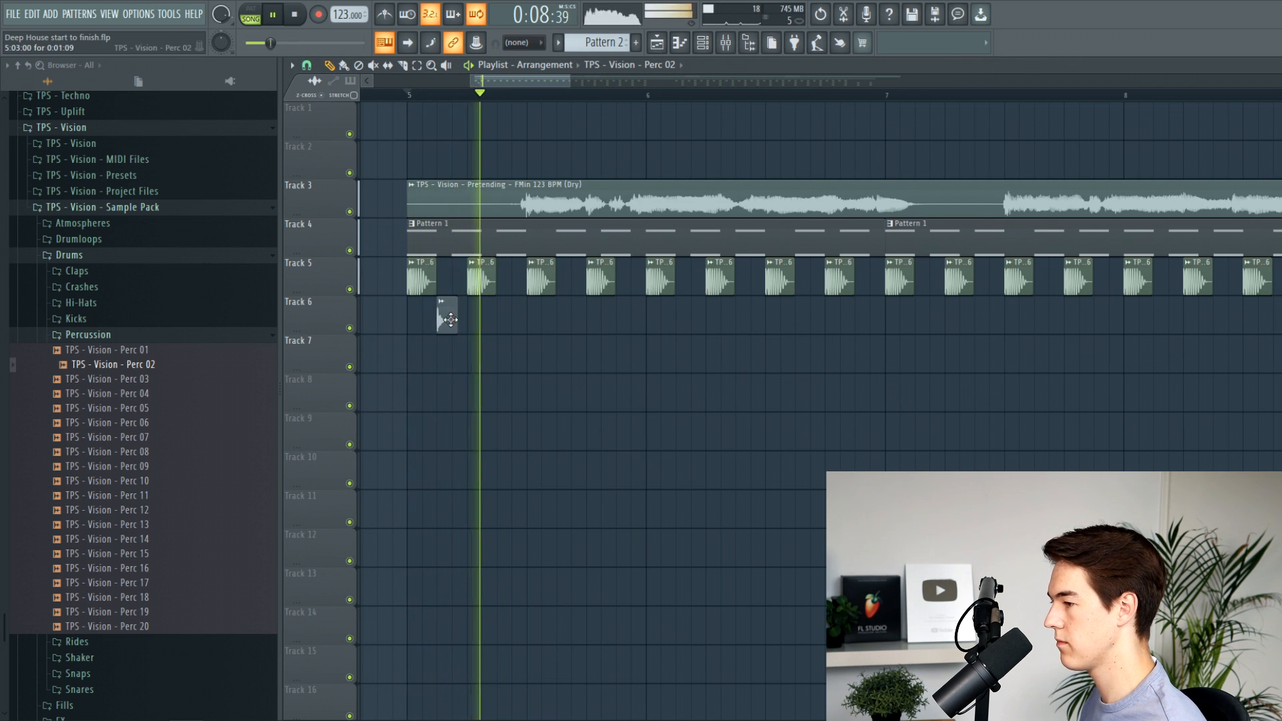
pyautogui.doubleClick(447, 314)
pyautogui.press('Escape')
pyautogui.press('space')
# Place Perc 12 on Track 9 at bar 5 and set its declicking mode to Generic (bleeding).
pyautogui.click(191, 498)
pyautogui.moveTo(416, 428); pyautogui.dragTo(417, 428)
pyautogui.doubleClick(467, 449)
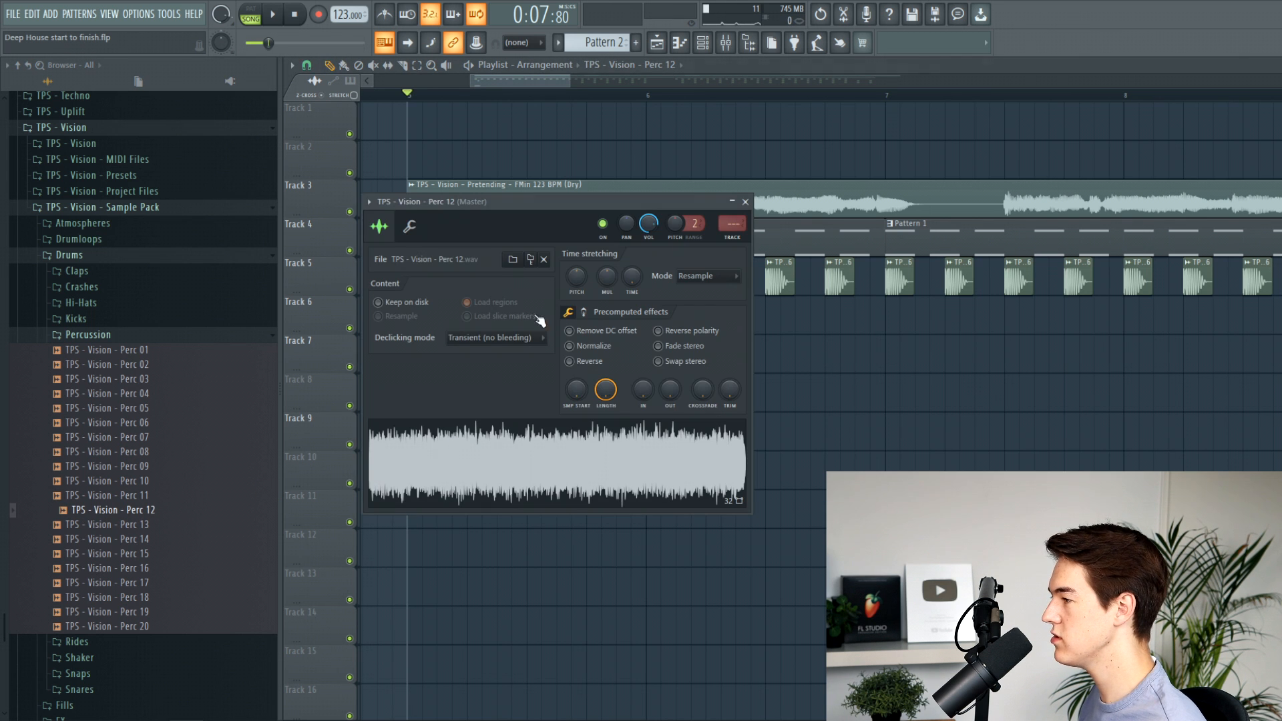
pyautogui.click(497, 338)
pyautogui.click(491, 405)
pyautogui.press('space')
pyautogui.press('space')
pyautogui.click(504, 339)
pyautogui.click(502, 392)
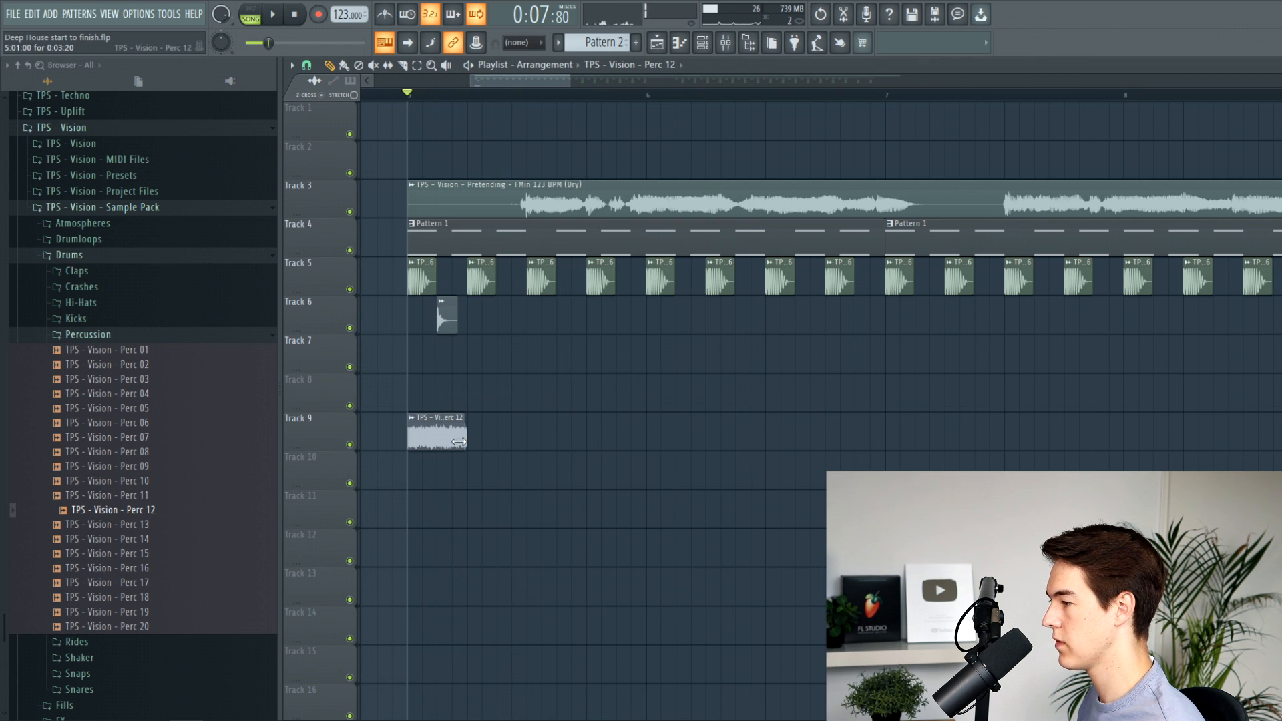
# Shorten the Perc 12 clip on Track 9 to half a beat and play it back.
pyautogui.scroll(3, 409, 434)
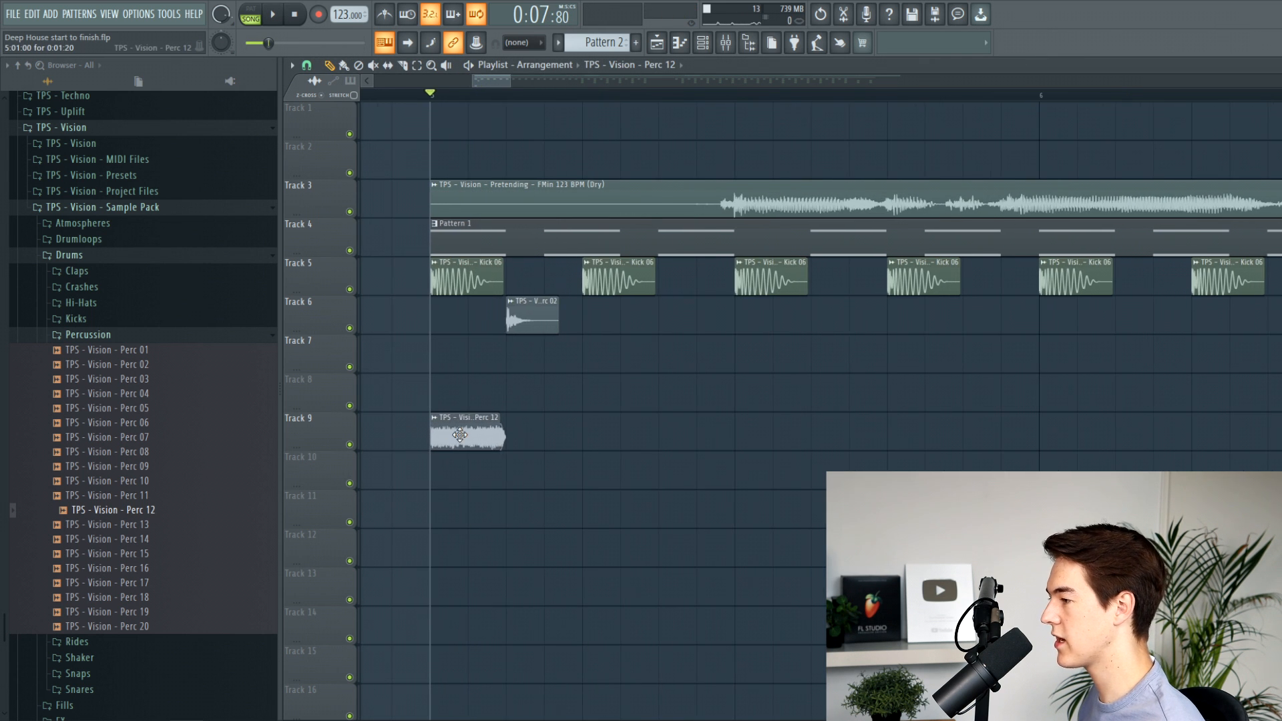
pyautogui.doubleClick(460, 435)
pyautogui.press('Escape')
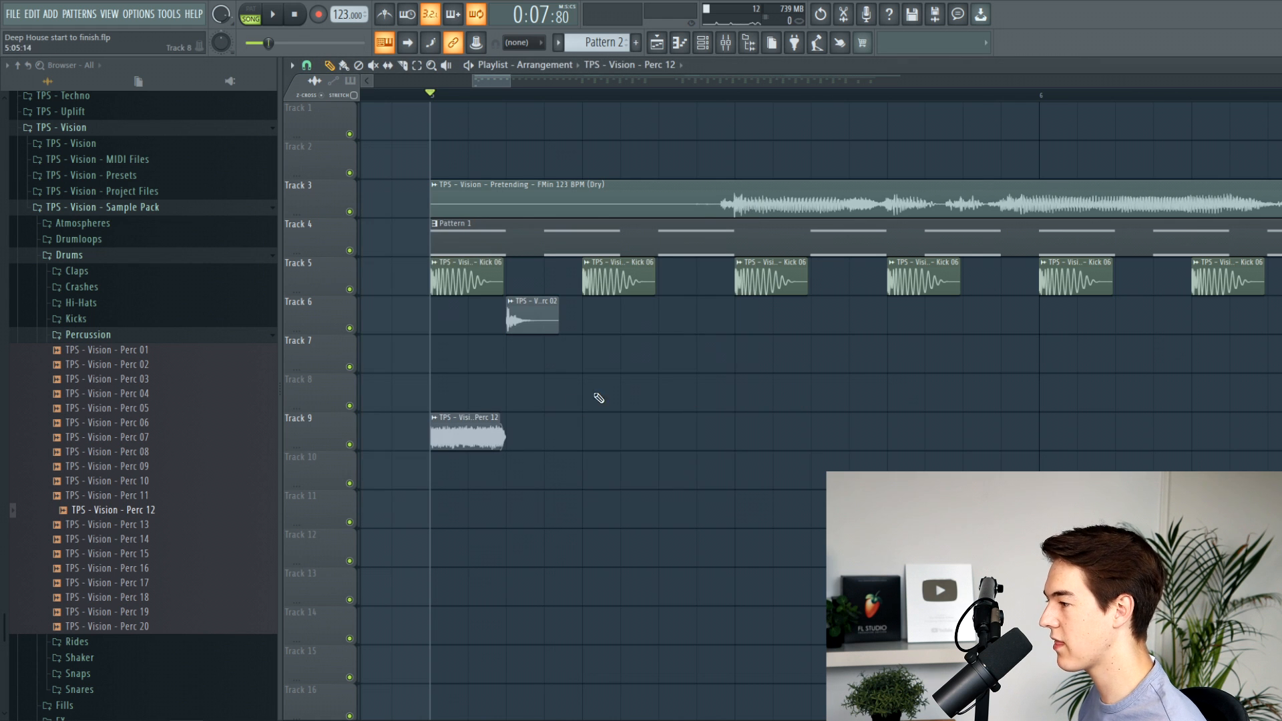
pyautogui.press('space')
pyautogui.press('space')
# Lower the Perc 12 channel's volume to 17% while listening.
pyautogui.doubleClick(475, 437)
pyautogui.press('space')
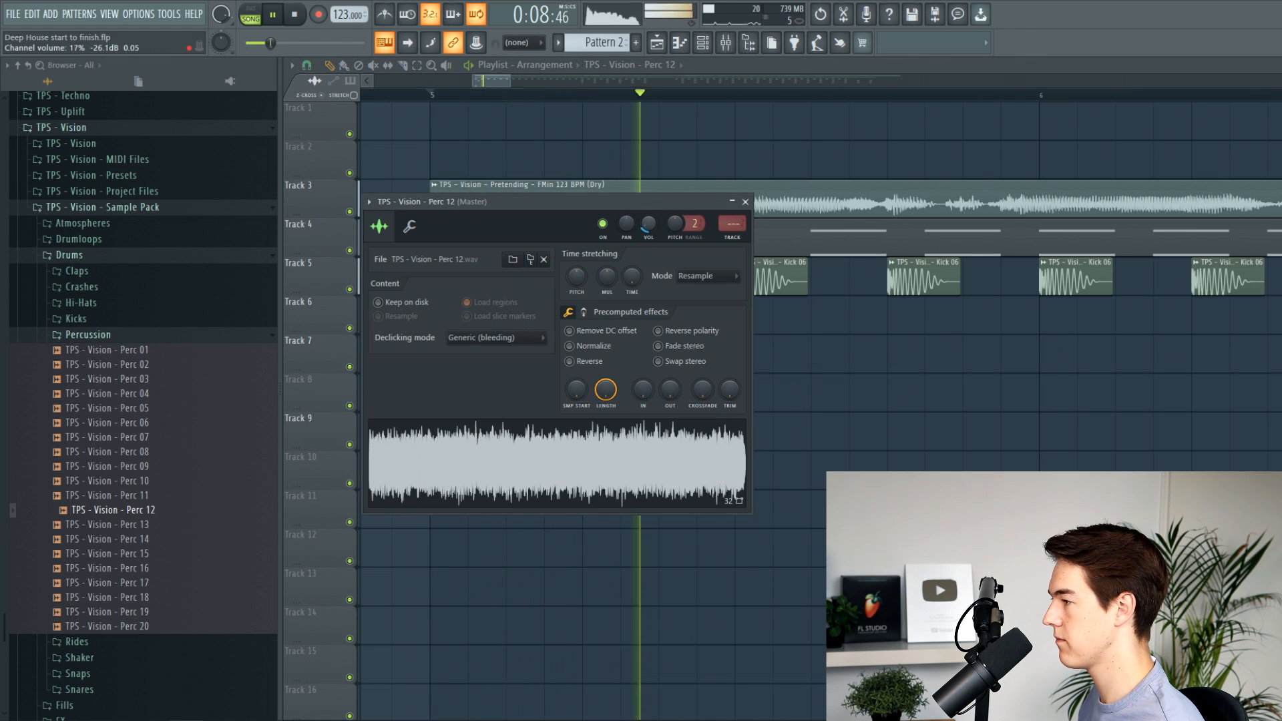
pyautogui.press('space')
pyautogui.press('space')
pyautogui.press('Escape')
pyautogui.scroll(-3, 685, 418)
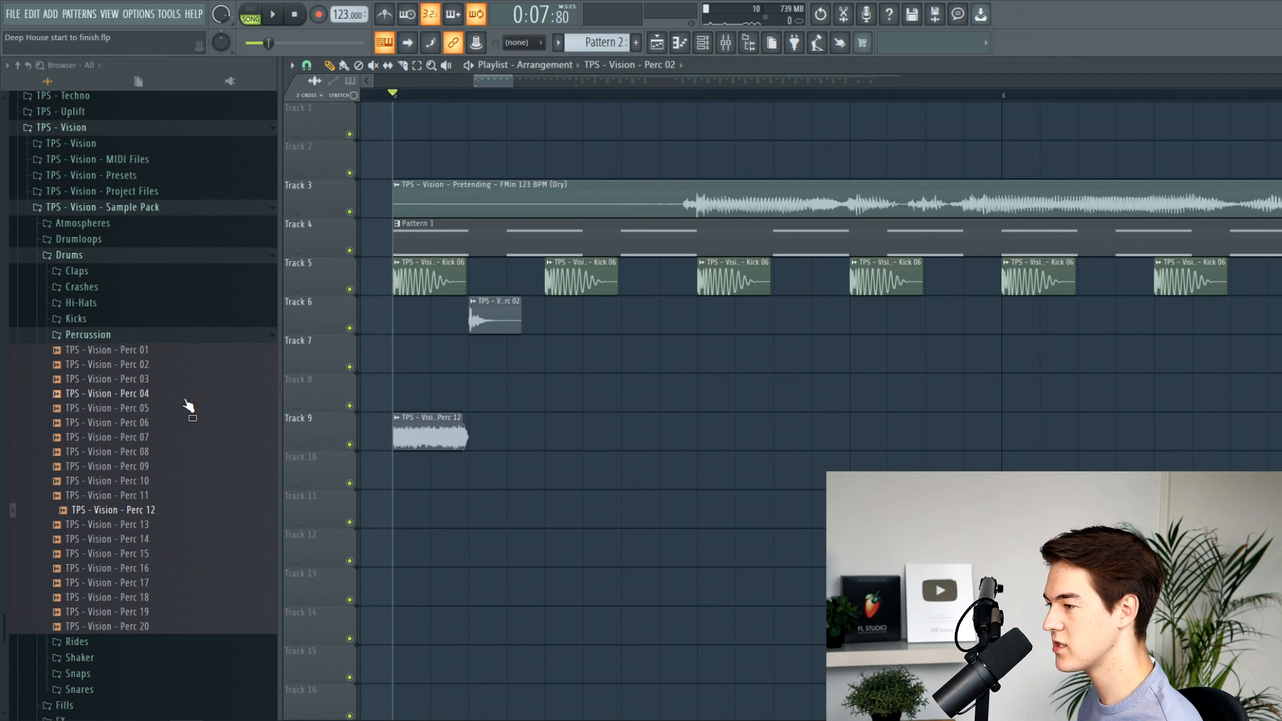
# Replace the Perc 02 clip on Track 6 with Perc 08 and shift its pitch to about -650 cents.
pyautogui.click(176, 408)
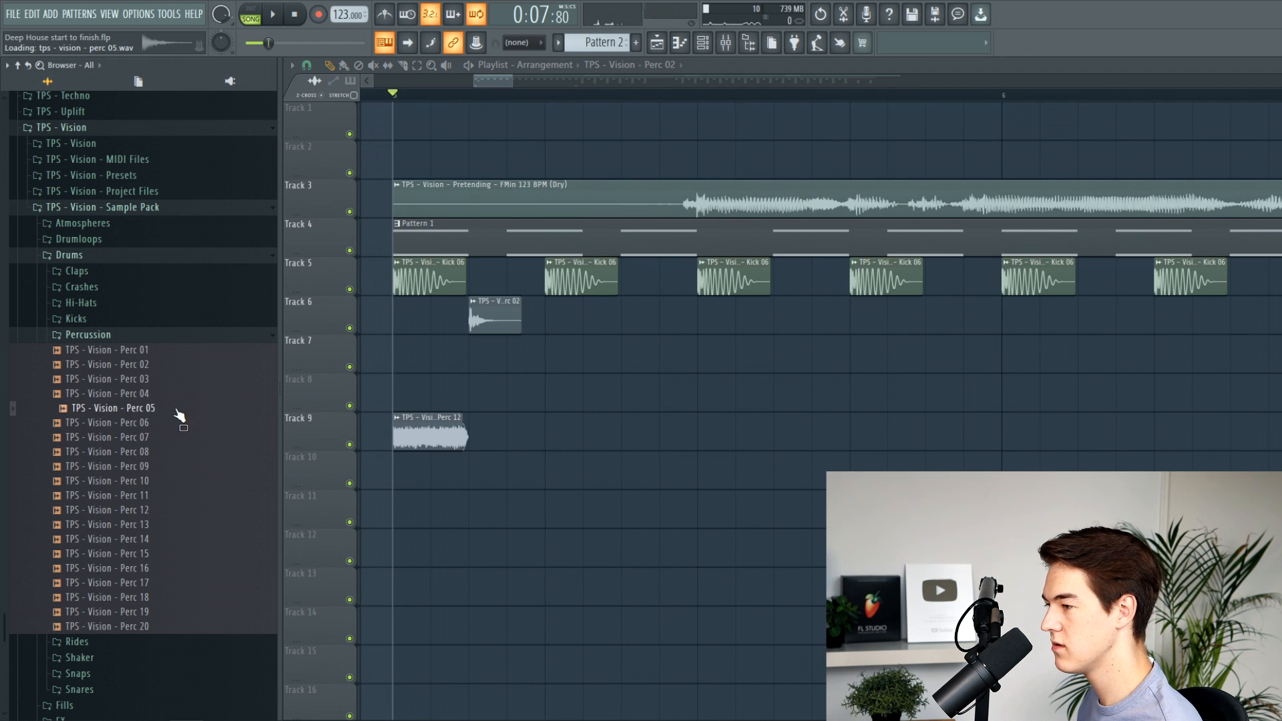
pyautogui.moveTo(432, 364); pyautogui.dragTo(490, 320)
pyautogui.doubleClick(497, 322)
pyautogui.press('space')
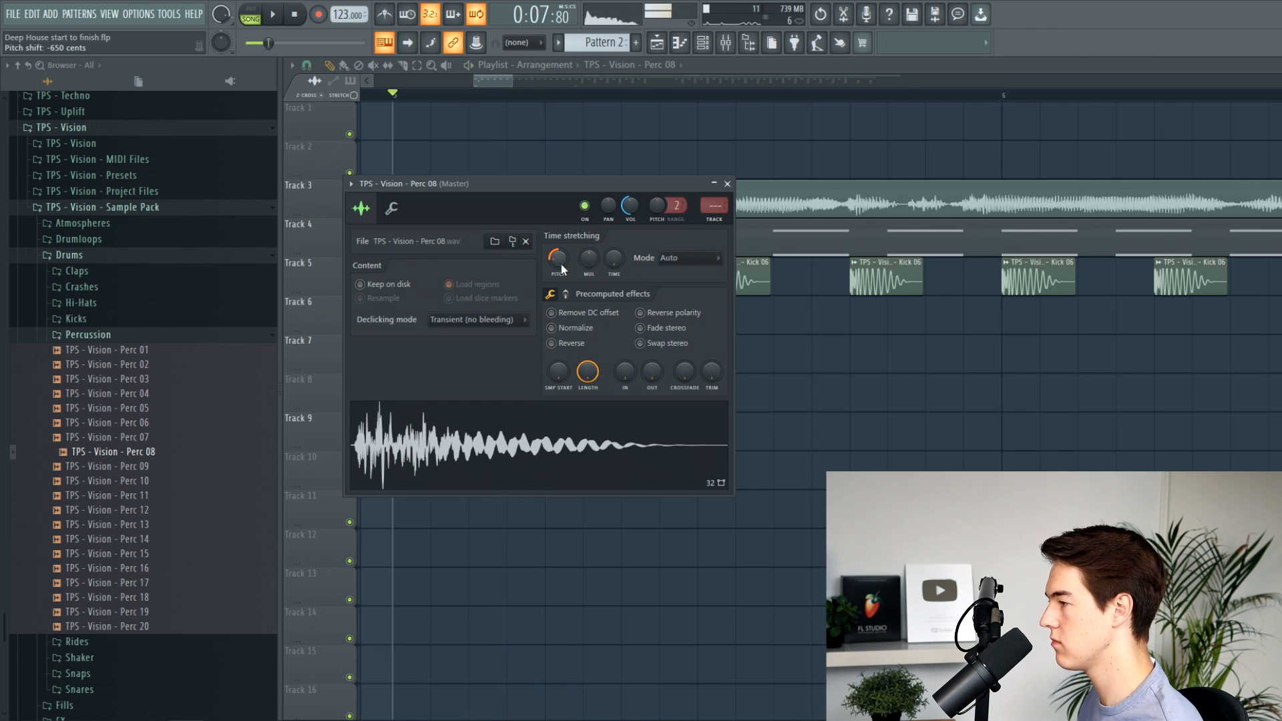
pyautogui.press('space')
pyautogui.press('space')
pyautogui.press('space')
# Apply a fade-out to the tail of Perc 08 with the Out setting and listen to it.
pyautogui.moveTo(654, 379); pyautogui.dragTo(652, 370)
pyautogui.press('space')
pyautogui.press('space')
pyautogui.press('Escape')
pyautogui.press('space')
# Solo Track 6, route Perc 08 to mixer track 33 and set that track's stereo separation to about 62% merged.
pyautogui.rightClick(349, 328)
pyautogui.click(469, 94)
pyautogui.hotkey('ctrl', 'z')
pyautogui.doubleClick(518, 320)
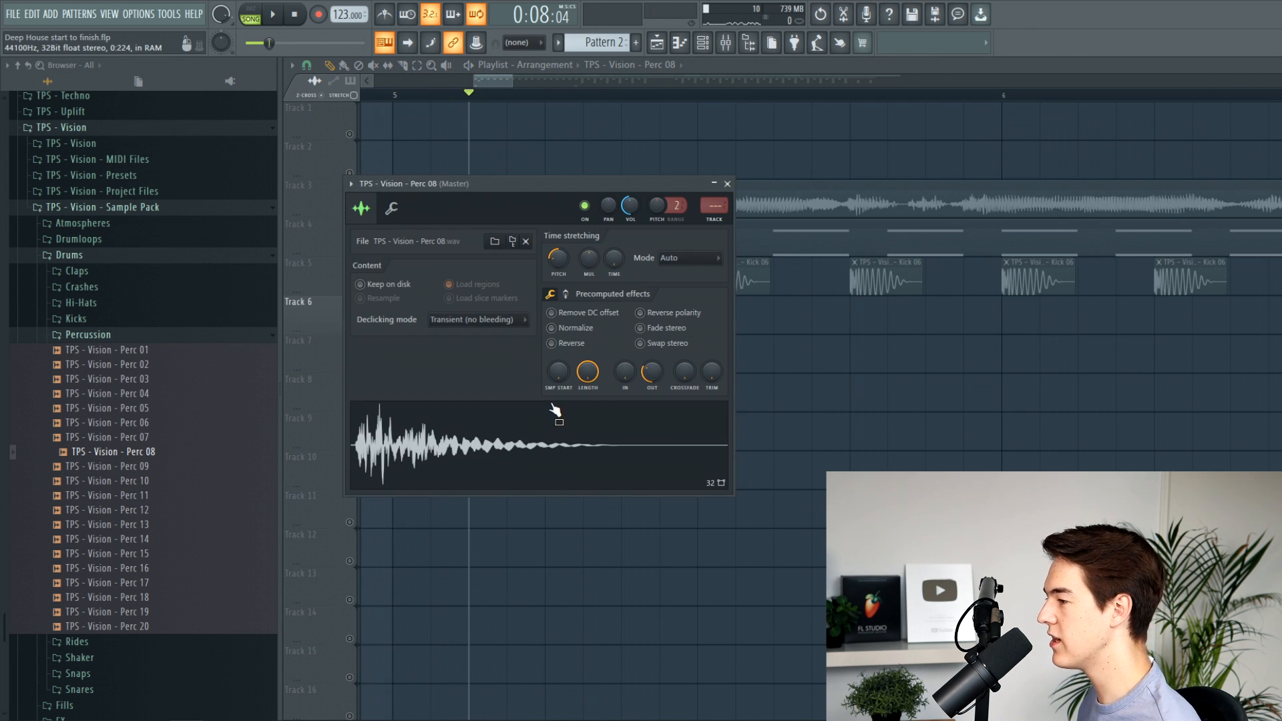
pyautogui.click(726, 42)
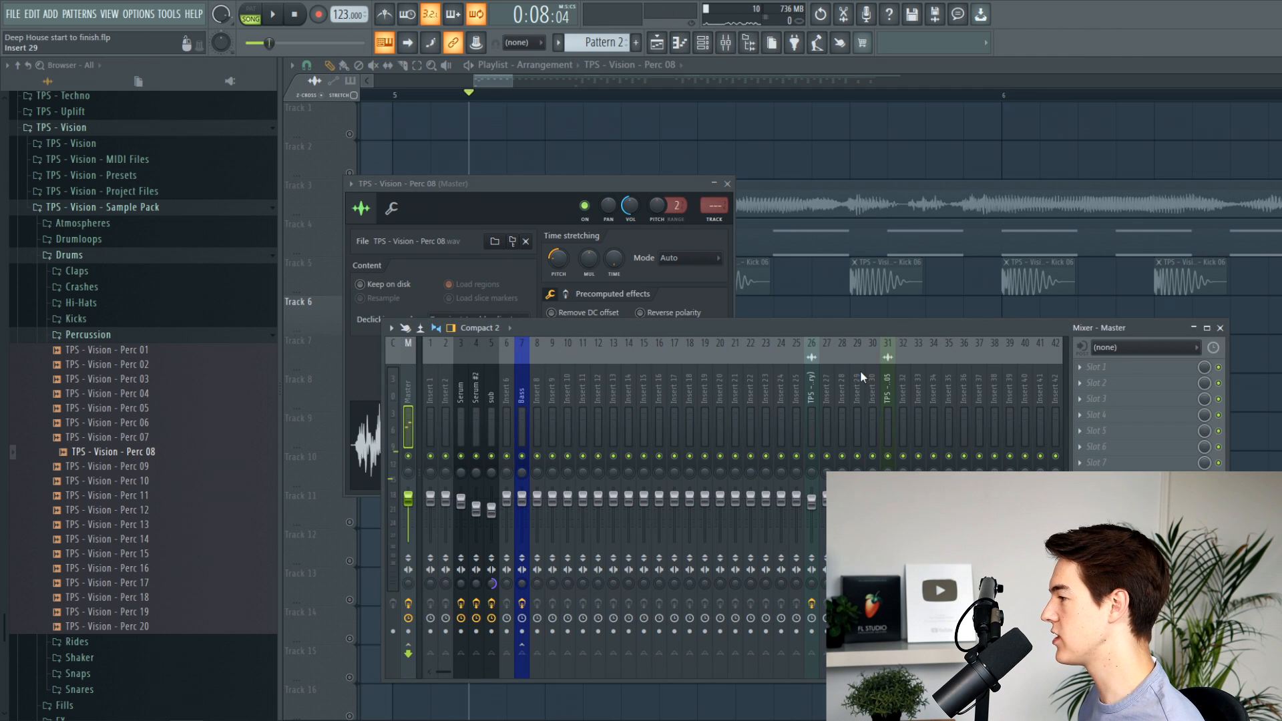
pyautogui.click(912, 387)
pyautogui.hotkey('ctrl', 'l')
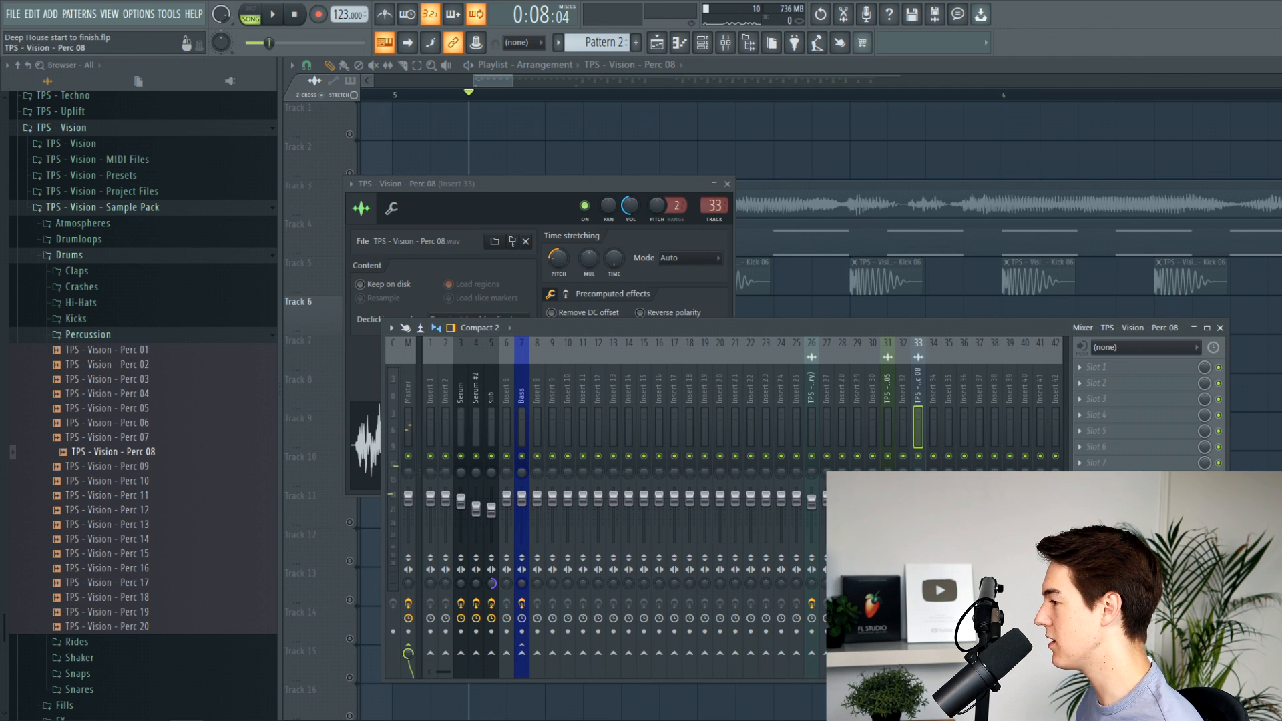
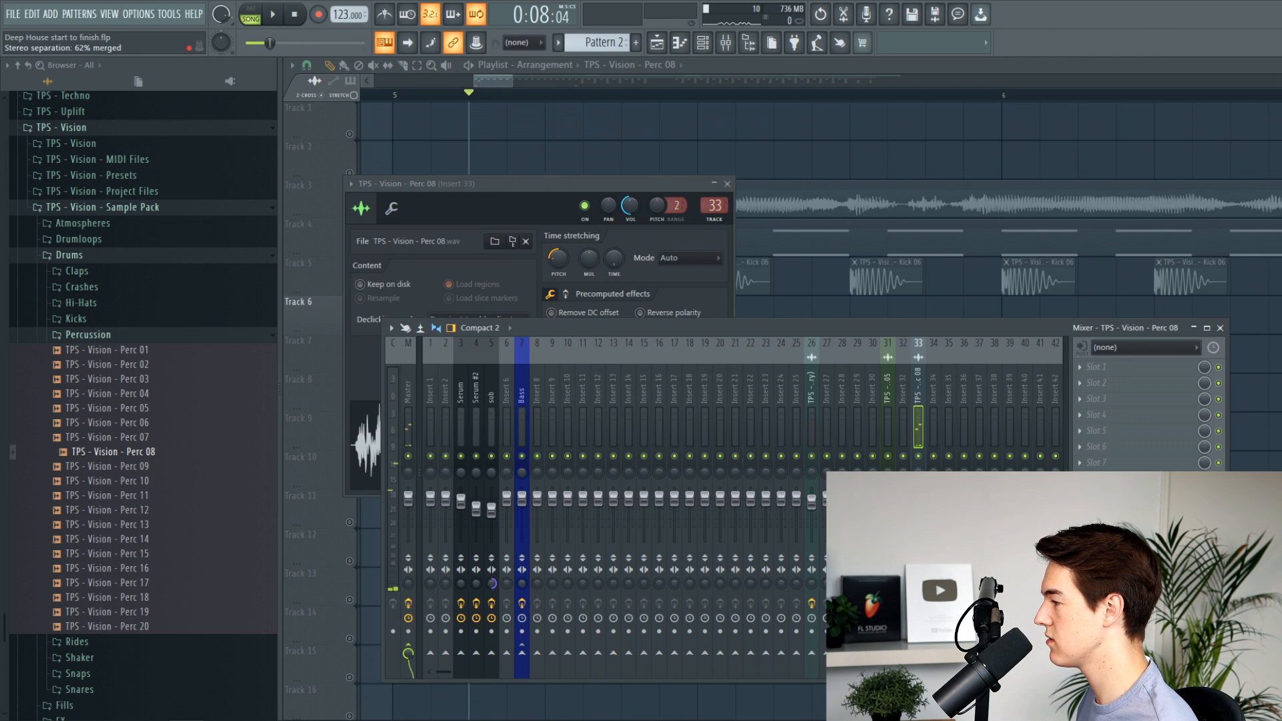
# Add Fruity Reeverb 2 to slot 4 of the Perc 08 mixer track and listen to the result.
pyautogui.press('space')
pyautogui.click(1080, 415)
pyautogui.click(931, 141)
pyautogui.press('space')
pyautogui.press('space')
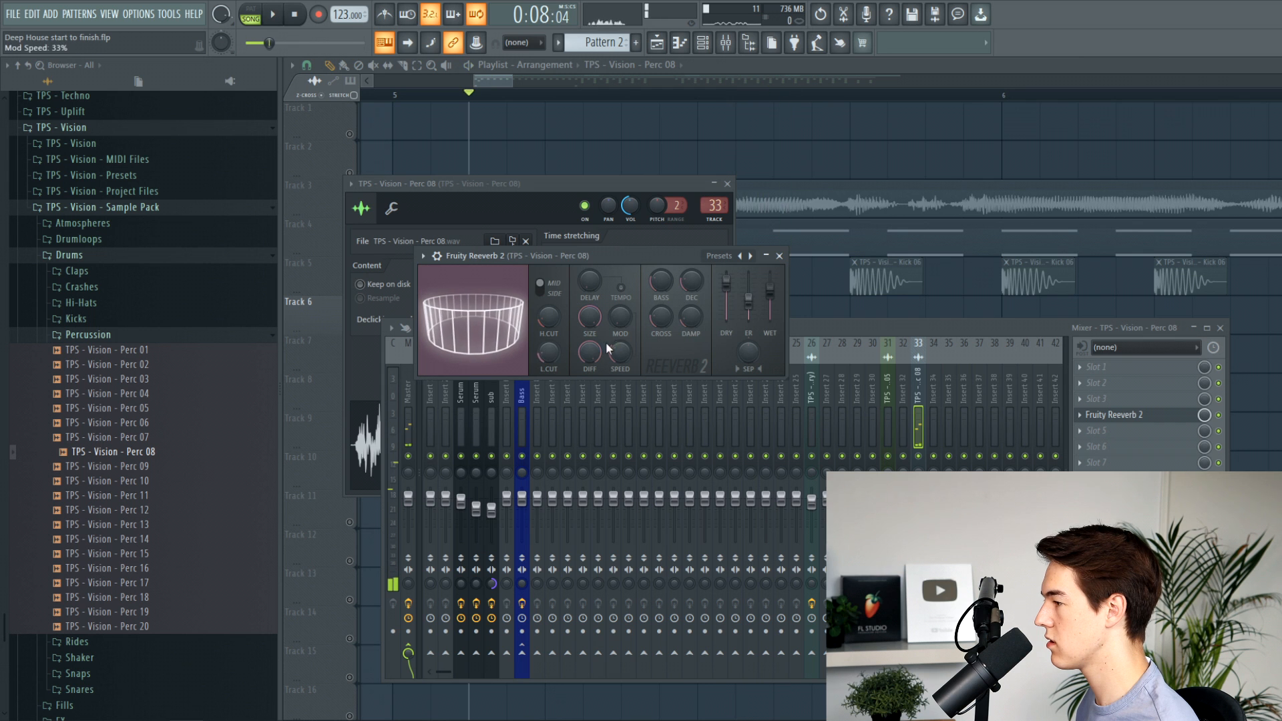
# Close the plugin and mixer windows, enable all tracks and play Perc 08 in context from bar 5.
pyautogui.press('F12')
pyautogui.press('space')
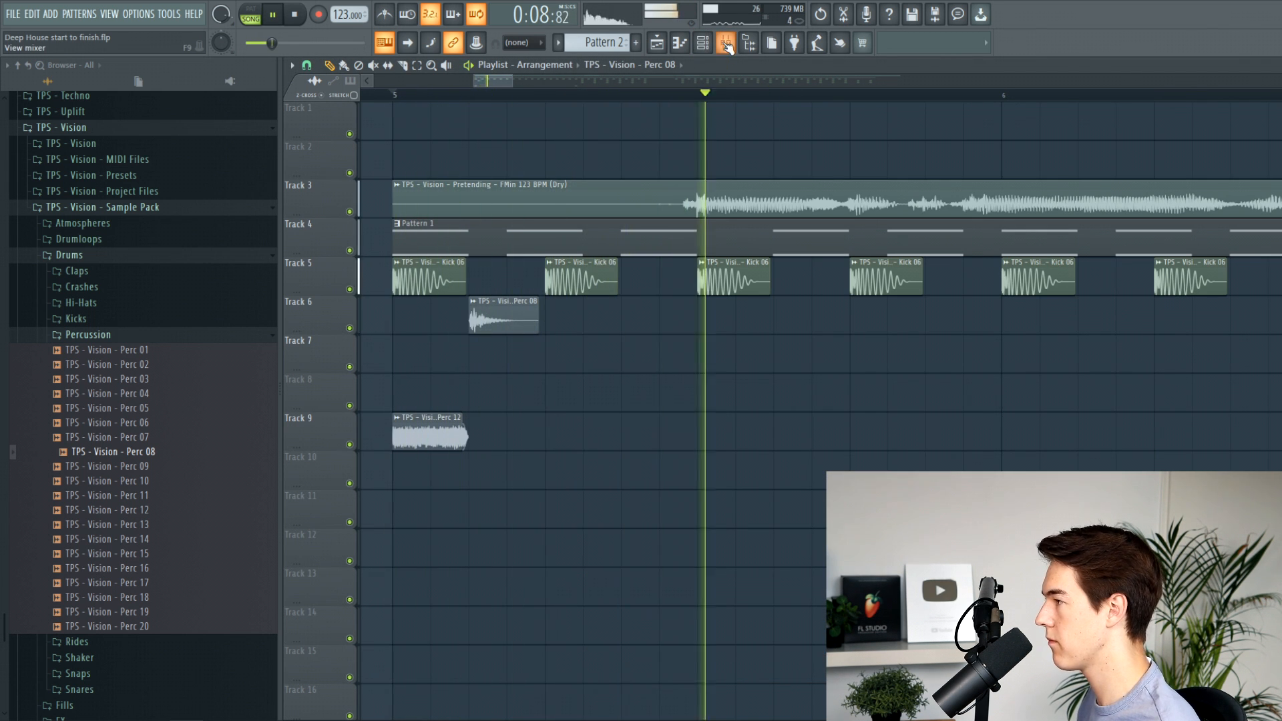
pyautogui.press('space')
pyautogui.press('space')
pyautogui.press('space')
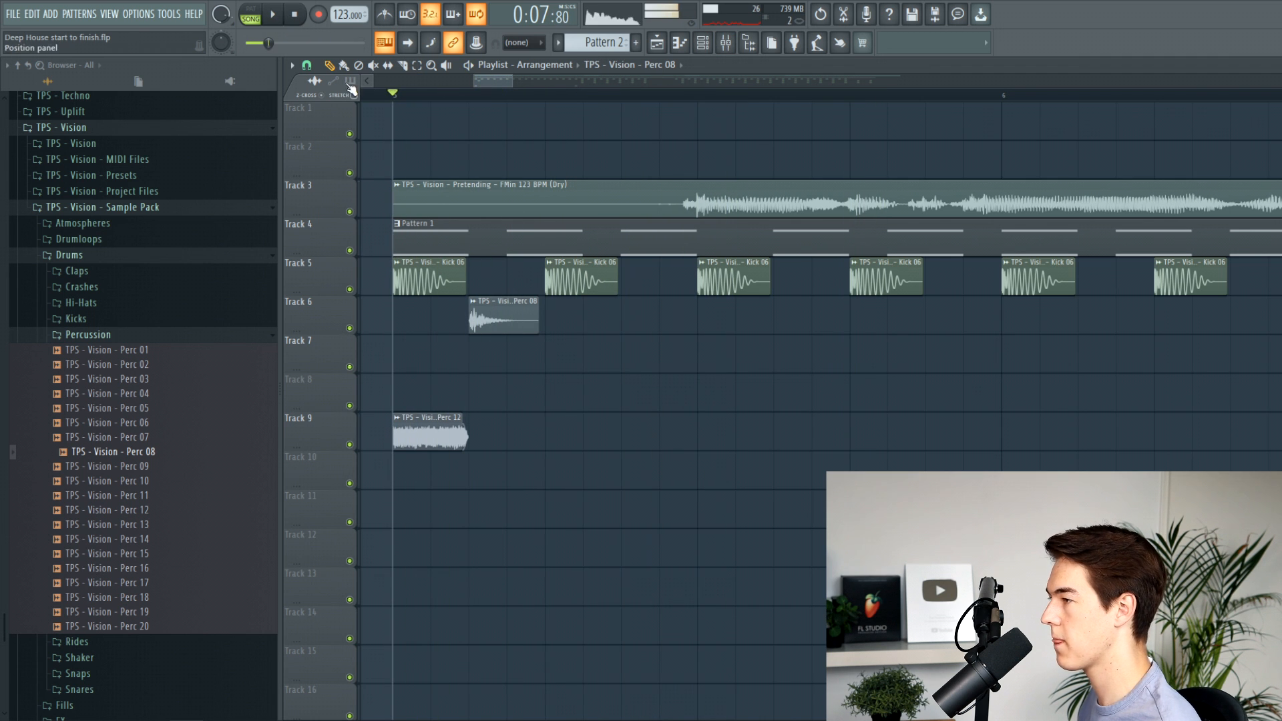
# Place Perc 18 on Track 7 directly beneath the Perc 08 clip and route it to mixer track 33.
pyautogui.click(162, 597)
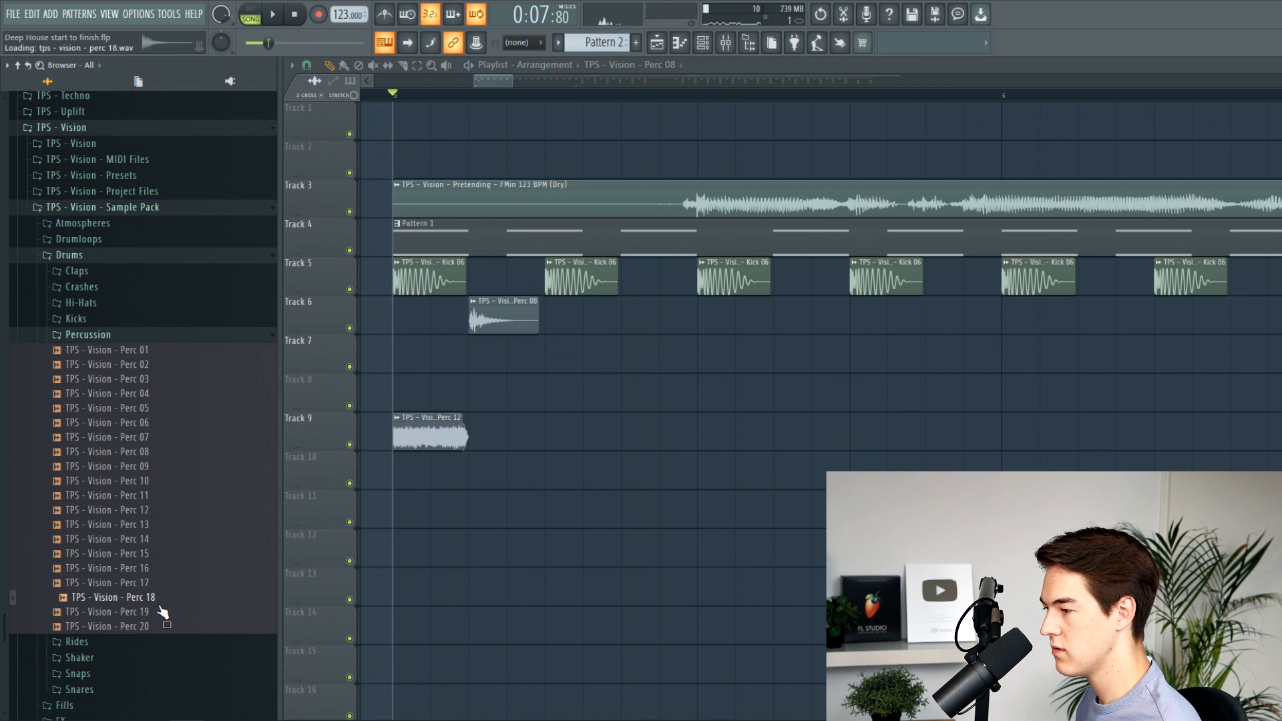
pyautogui.moveTo(553, 352); pyautogui.dragTo(505, 357)
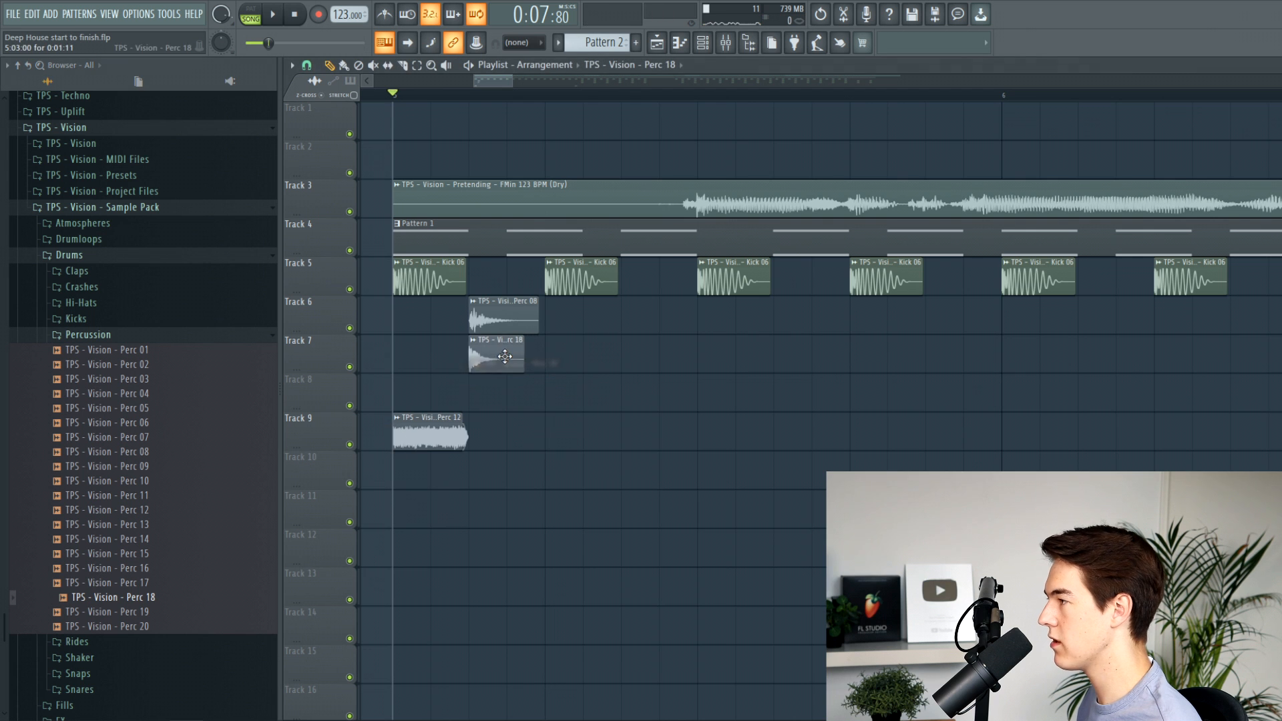
pyautogui.click(724, 42)
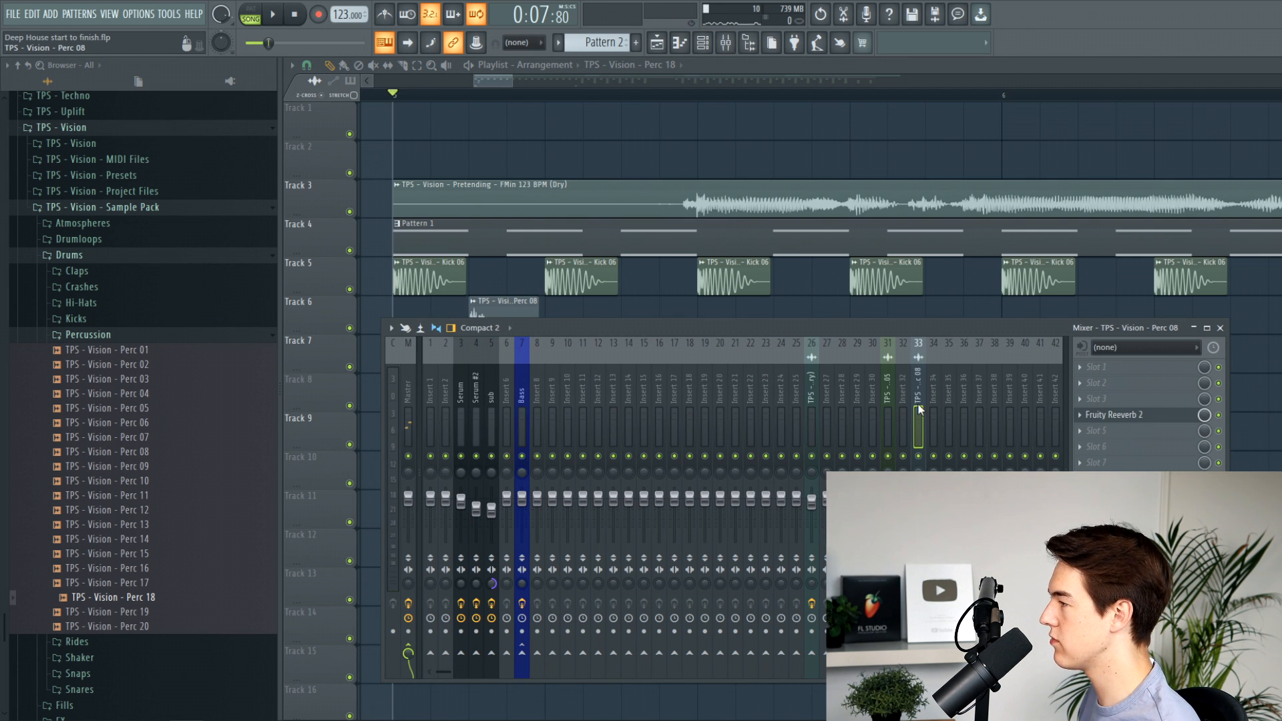
pyautogui.press('space')
pyautogui.rightClick(734, 174)
pyautogui.press('space')
# Adjust the Perc 18 channel's panning and lower its volume while repeatedly playing the section.
pyautogui.doubleClick(510, 347)
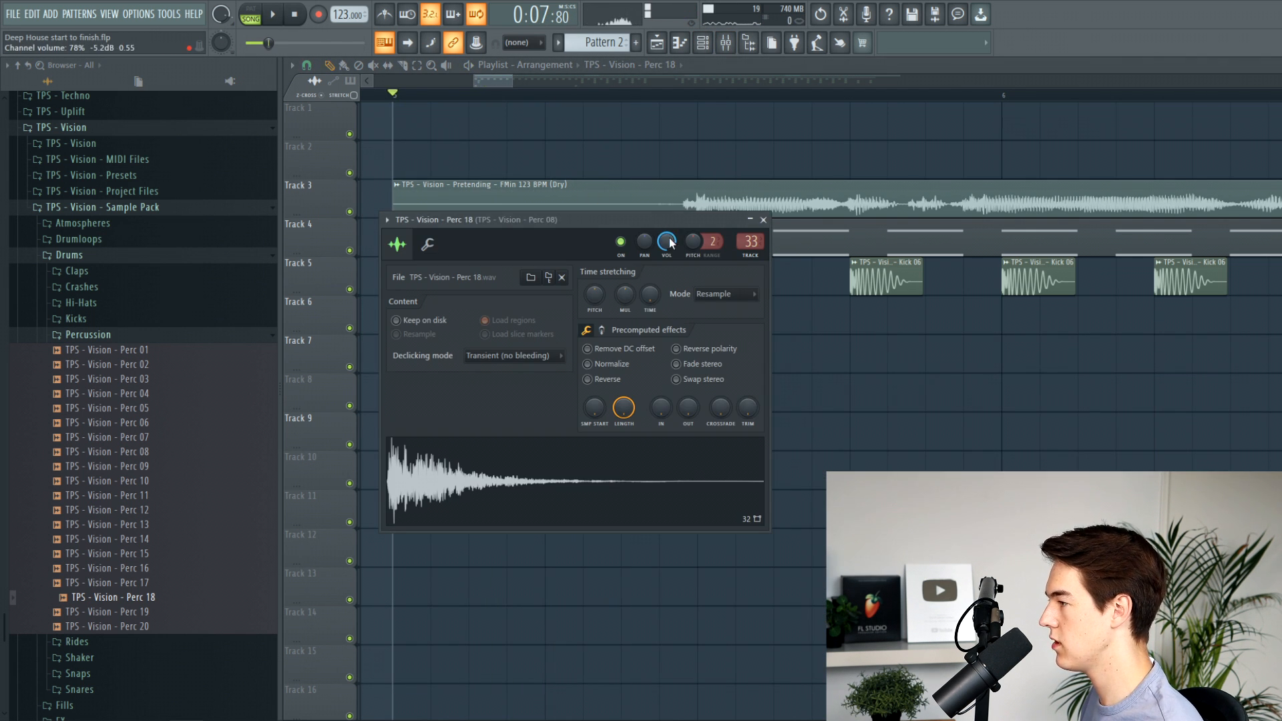
pyautogui.press('space')
pyautogui.moveTo(650, 244); pyautogui.dragTo(671, 251)
pyautogui.press('space')
pyautogui.press('space')
pyautogui.press('space')
pyautogui.press('space')
pyautogui.press('space')
pyautogui.press('space')
# Open the Fruity Reeverb 2 settings on the percussion mixer track during playback.
pyautogui.click(725, 42)
pyautogui.press('space')
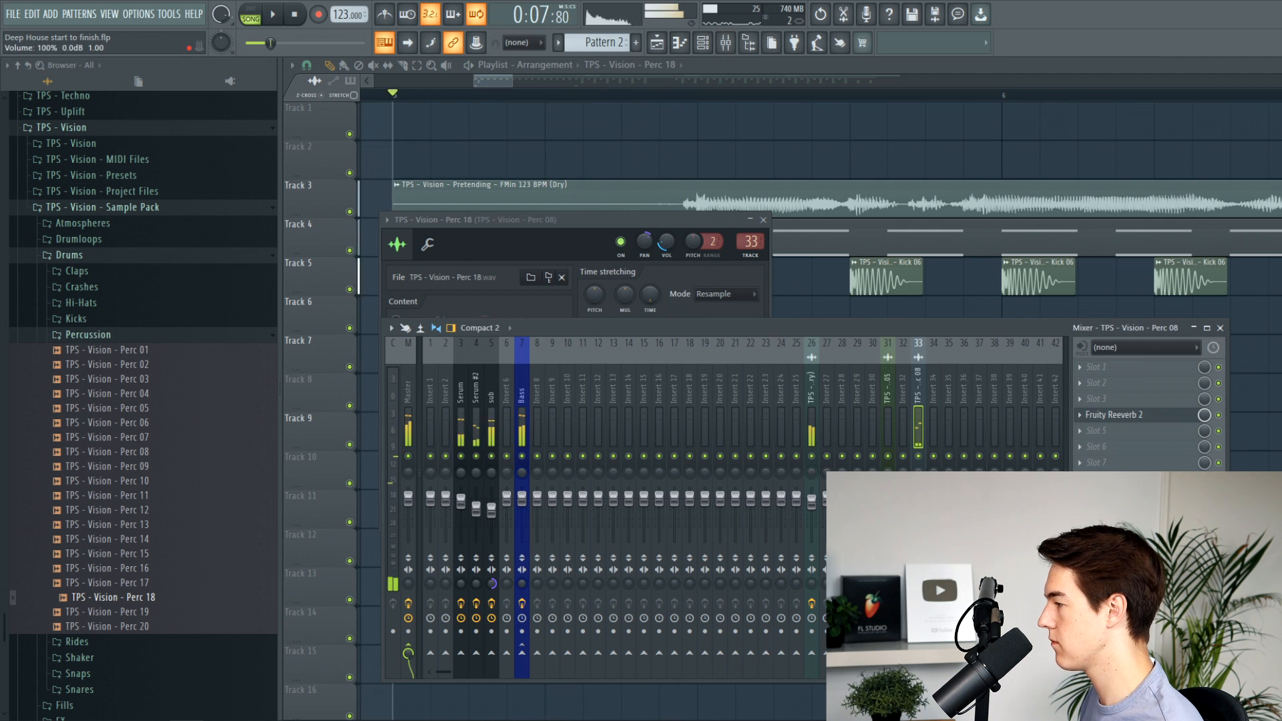
pyautogui.click(1114, 414)
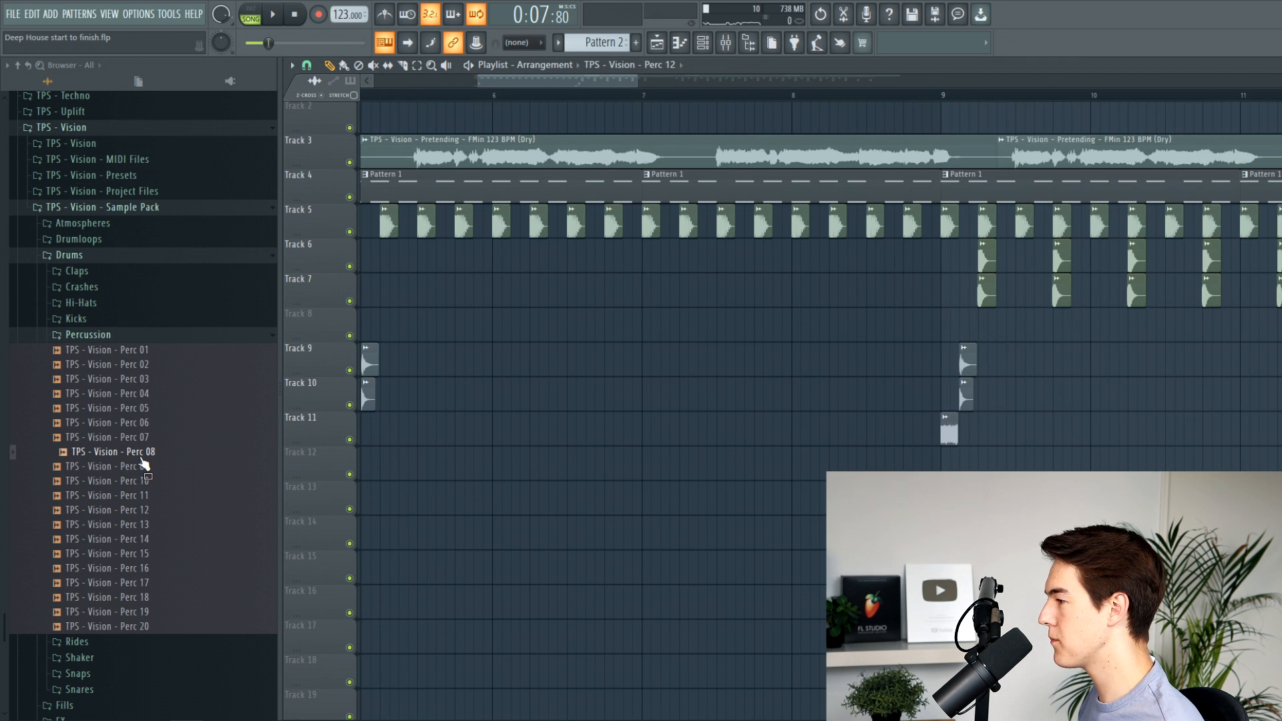
# Place a Perc 08 hit on Track 9 half a beat after bar 7 and play from bar 7.
pyautogui.moveTo(644, 379); pyautogui.dragTo(660, 363)
pyautogui.click(644, 99)
pyautogui.press('space')
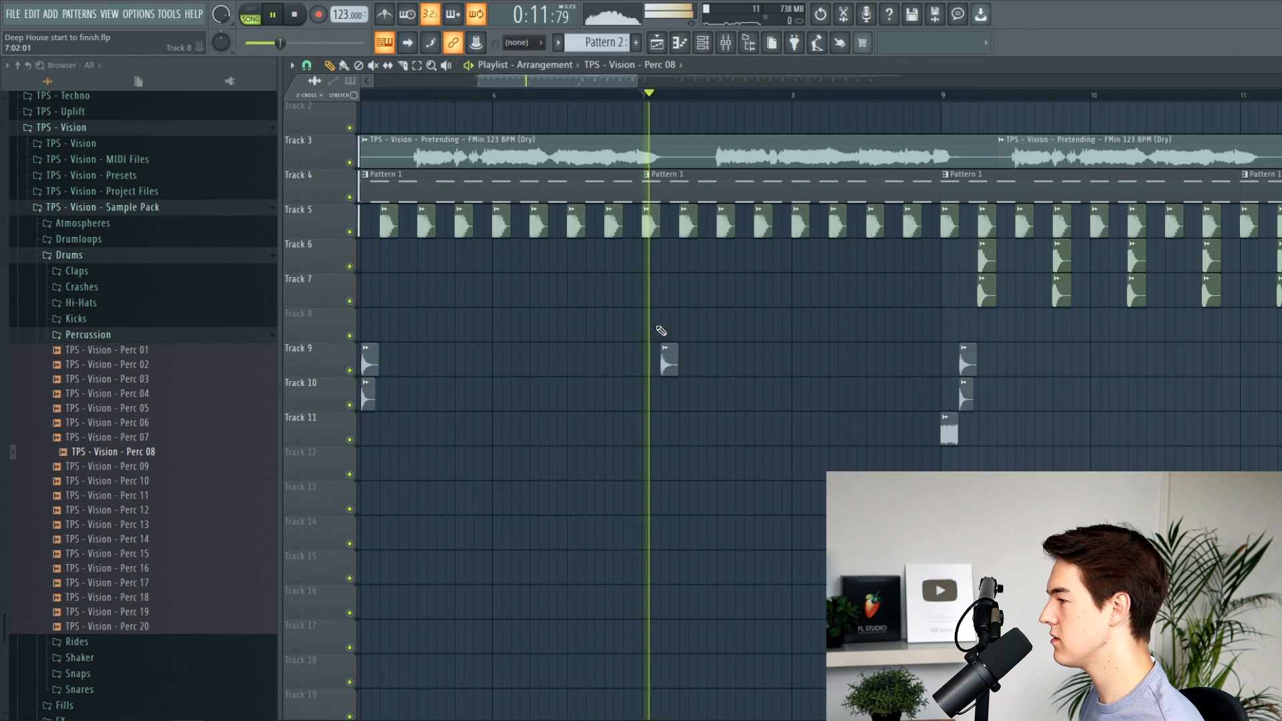
pyautogui.press('space')
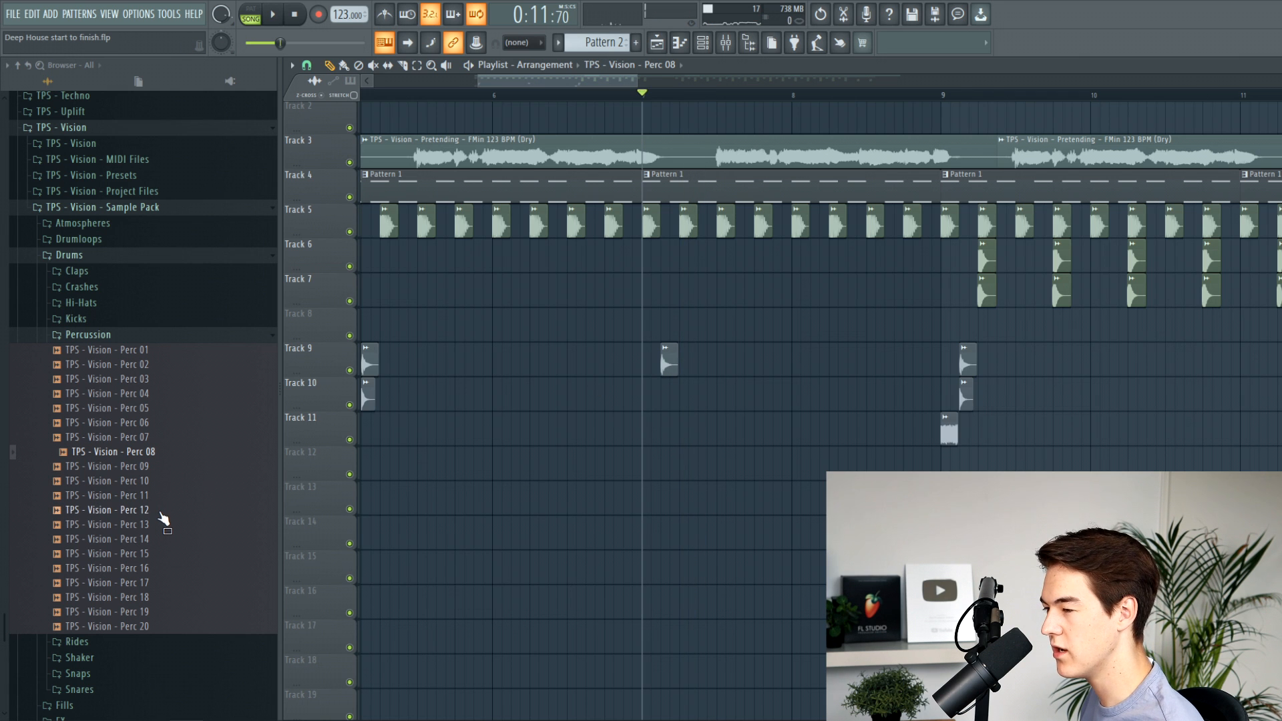
# Audition percussion samples and place Perc 01 on Track 9 half a beat after bar 7, replacing the Perc 08 hit.
pyautogui.click(161, 512)
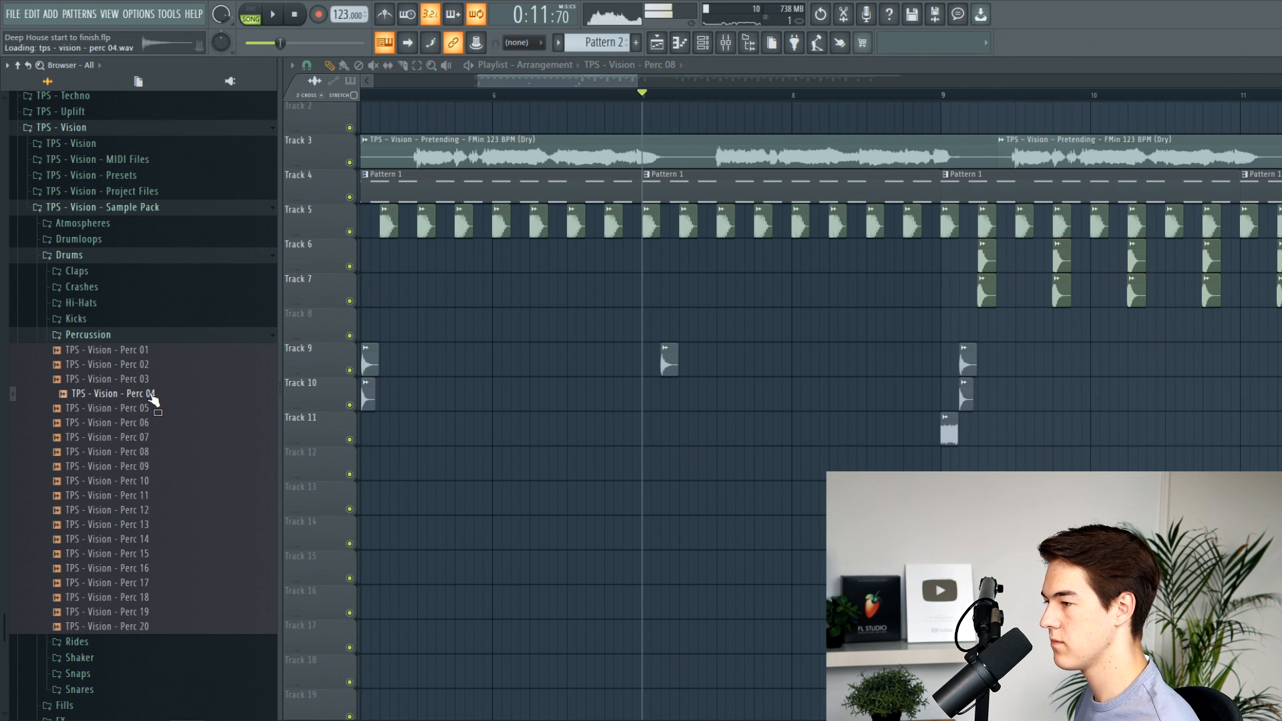
pyautogui.moveTo(153, 354); pyautogui.dragTo(682, 357)
pyautogui.scroll(3, 666, 394)
pyautogui.rightClick(673, 364)
pyautogui.press('space')
pyautogui.doubleClick(690, 366)
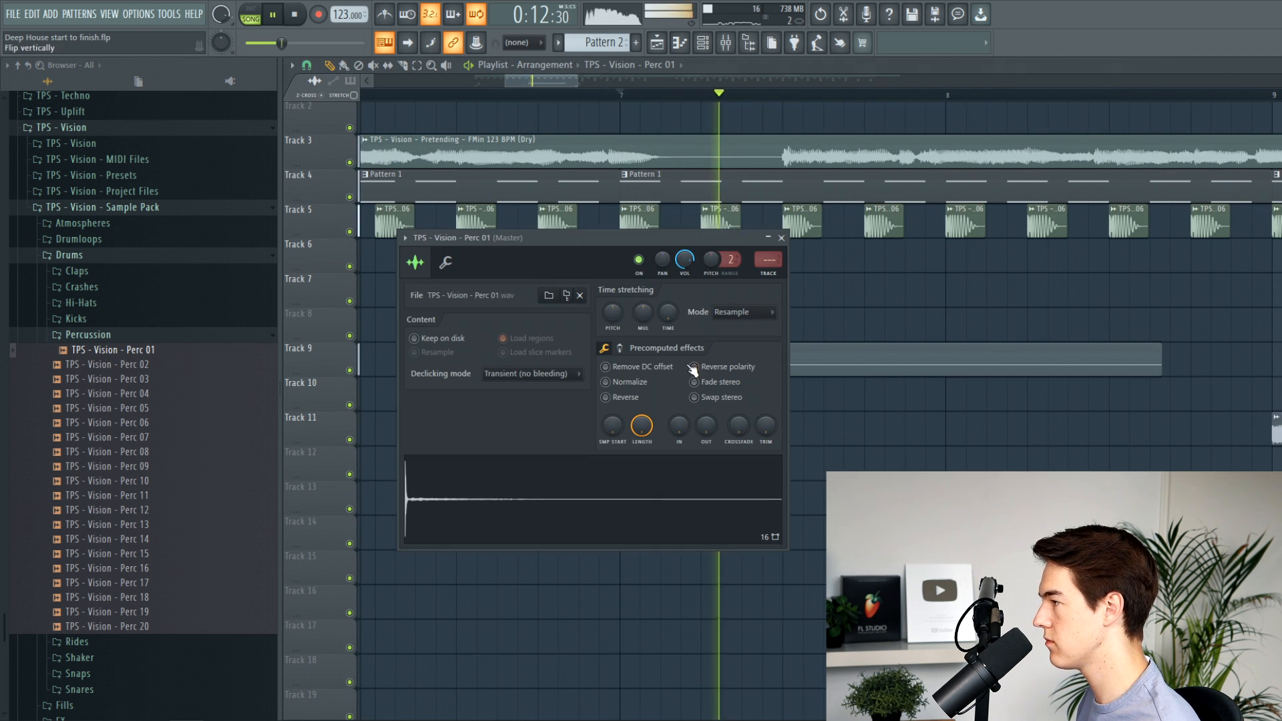
# Route the Perc 01 channel to mixer track 33 and replay from bar 7.
pyautogui.click(781, 238)
pyautogui.click(726, 43)
pyautogui.press('space')
pyautogui.moveTo(766, 398); pyautogui.dragTo(897, 403)
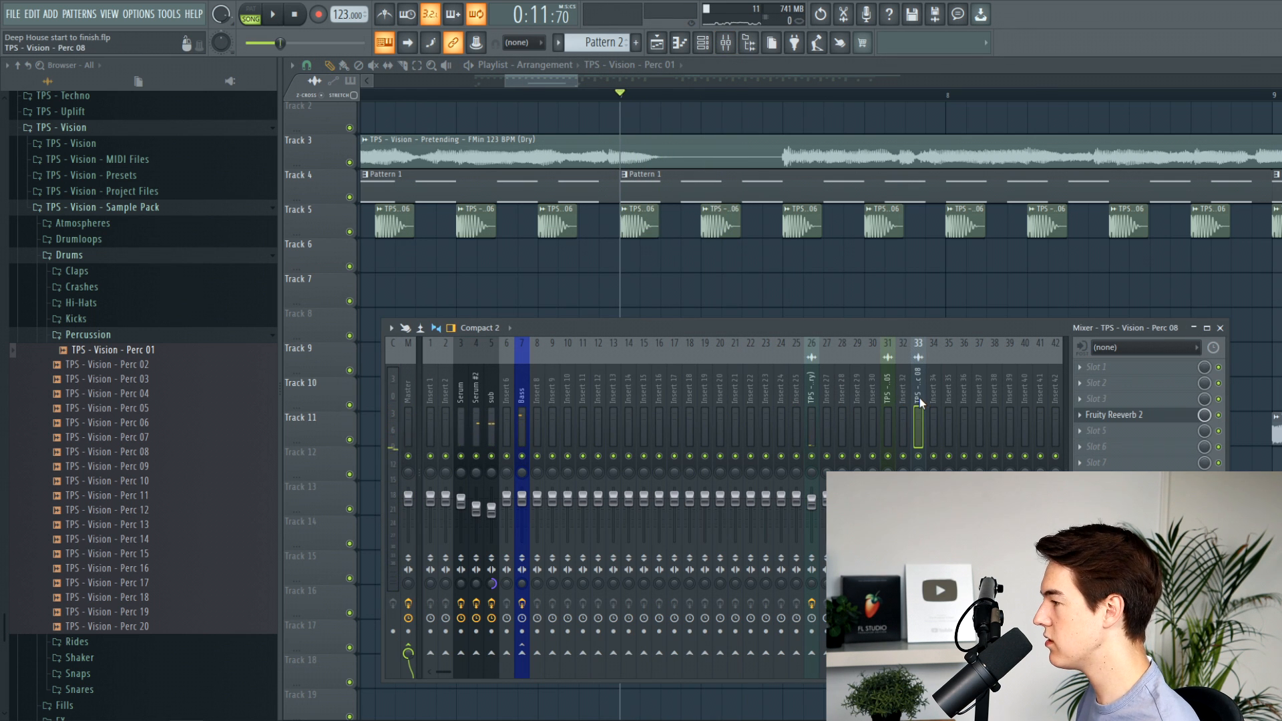
pyautogui.press('space')
pyautogui.press('space')
pyautogui.press('F9')
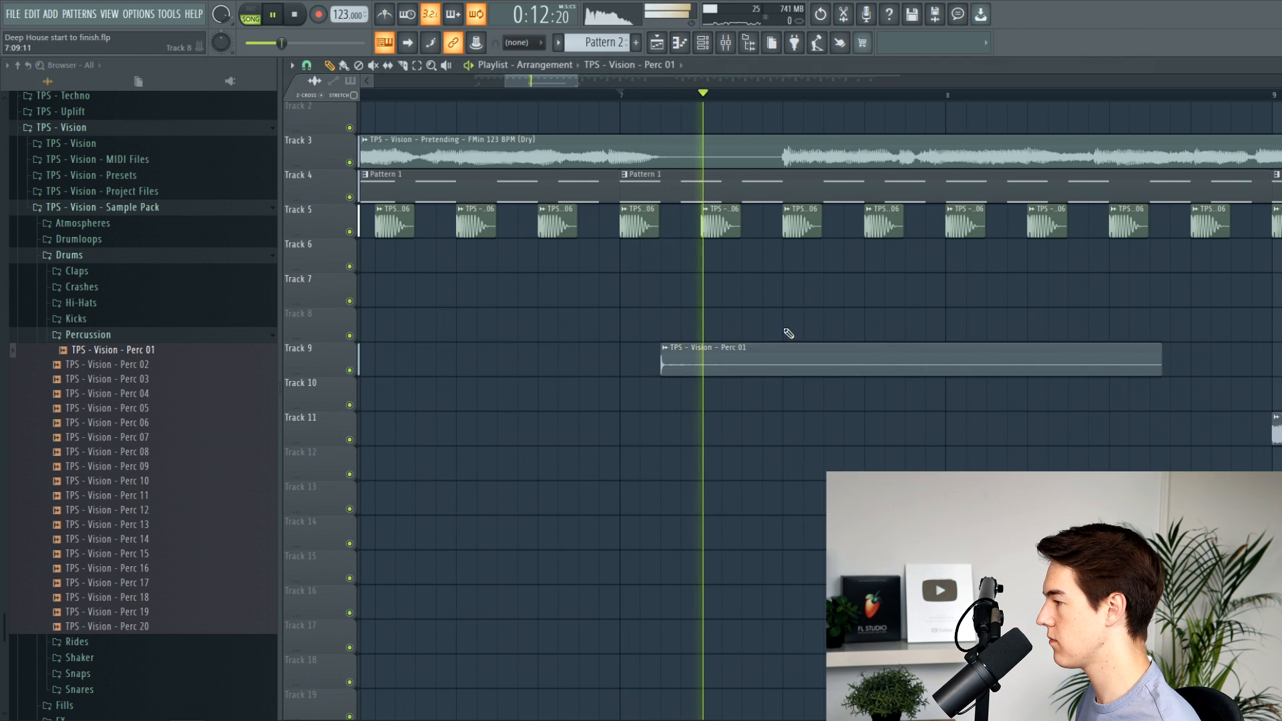
# Try a time-stretching pitch shift of -420 cents on the Perc 01 sample during playback and reset the pitch.
pyautogui.doubleClick(747, 350)
pyautogui.press('space')
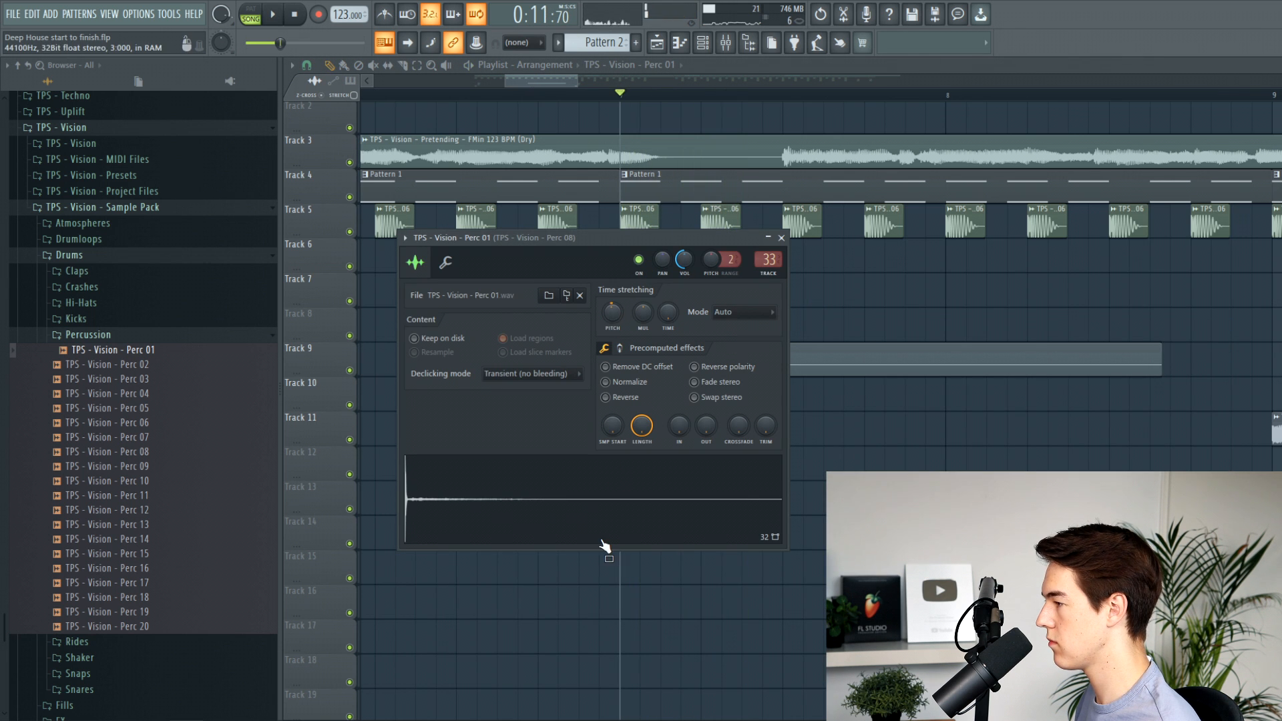
pyautogui.press('space')
pyautogui.press('space')
pyautogui.moveTo(613, 312); pyautogui.dragTo(605, 313)
pyautogui.press('space')
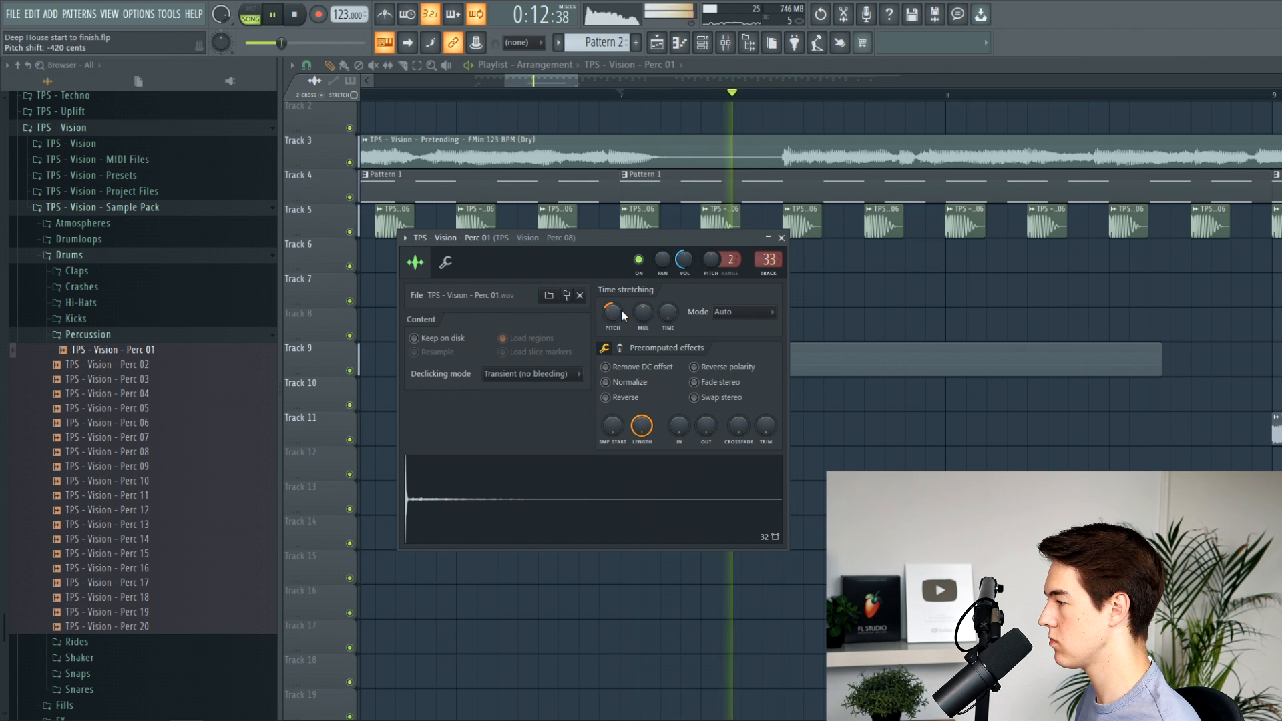
pyautogui.keyDown('alt'); pyautogui.click(611, 313); pyautogui.keyUp('alt')
# Adjust the Perc 01 channel's volume while replaying from bar 7 and close its settings.
pyautogui.press('space')
pyautogui.press('space')
pyautogui.moveTo(684, 260); pyautogui.dragTo(684, 263)
pyautogui.click(781, 238)
pyautogui.press('space')
pyautogui.press('space')
# Shorten the Perc 01 clip on Track 9 to about one bar and place a copy half a beat after bar 11.
pyautogui.moveTo(1161, 366); pyautogui.dragTo(978, 367)
pyautogui.scroll(-4, 895, 380)
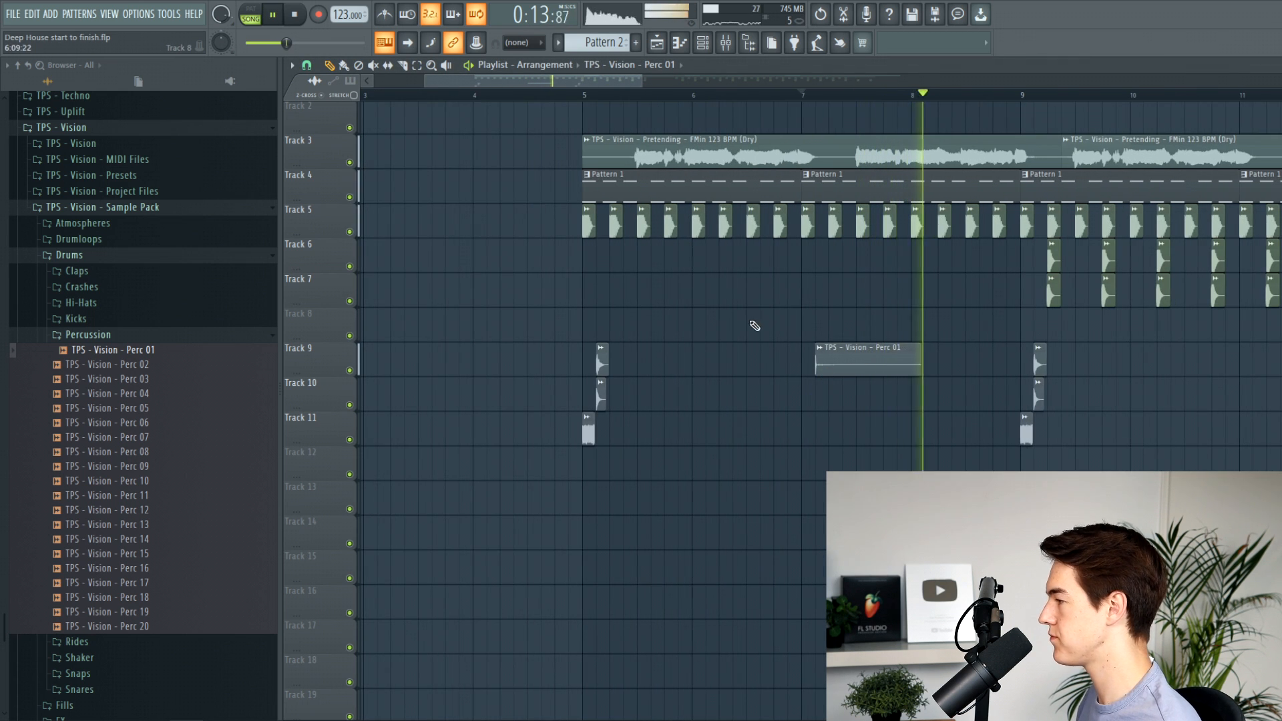
pyautogui.scroll(-3, 759, 324)
pyautogui.click(913, 372)
pyautogui.scroll(3, 915, 376)
pyautogui.moveTo(939, 367); pyautogui.dragTo(982, 366)
pyautogui.scroll(-1, 895, 373)
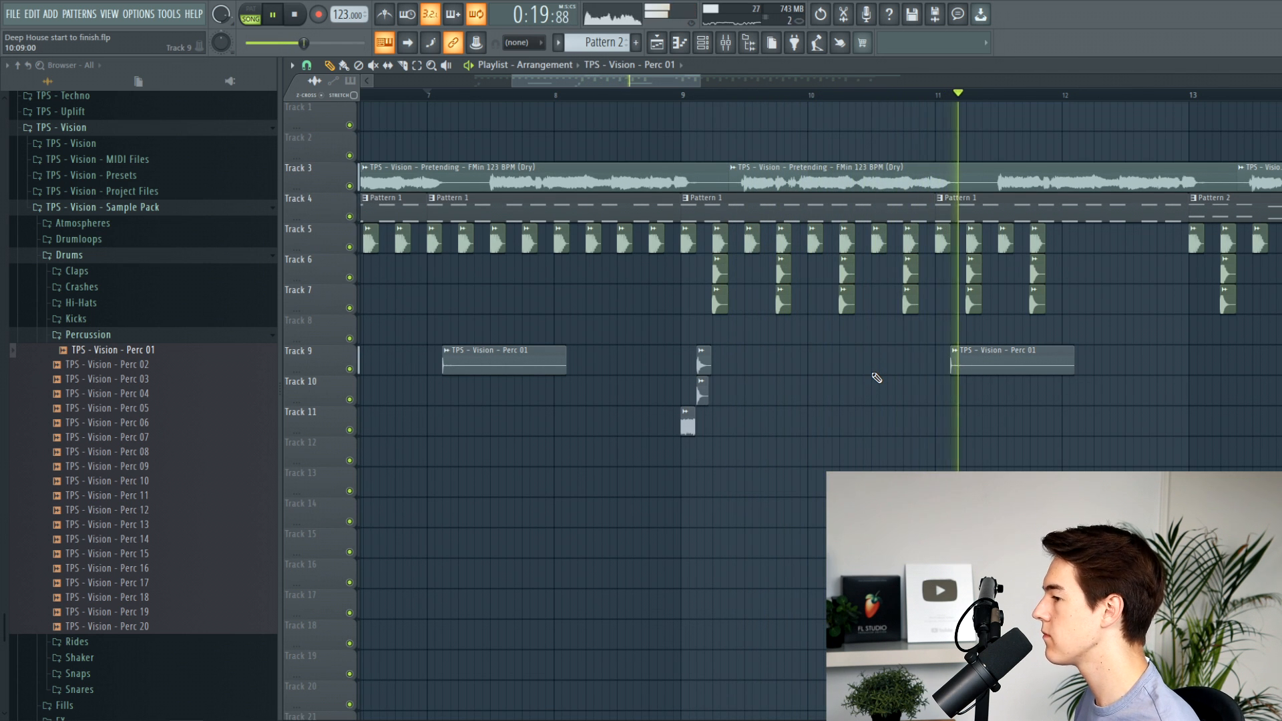
pyautogui.scroll(-3, 873, 397)
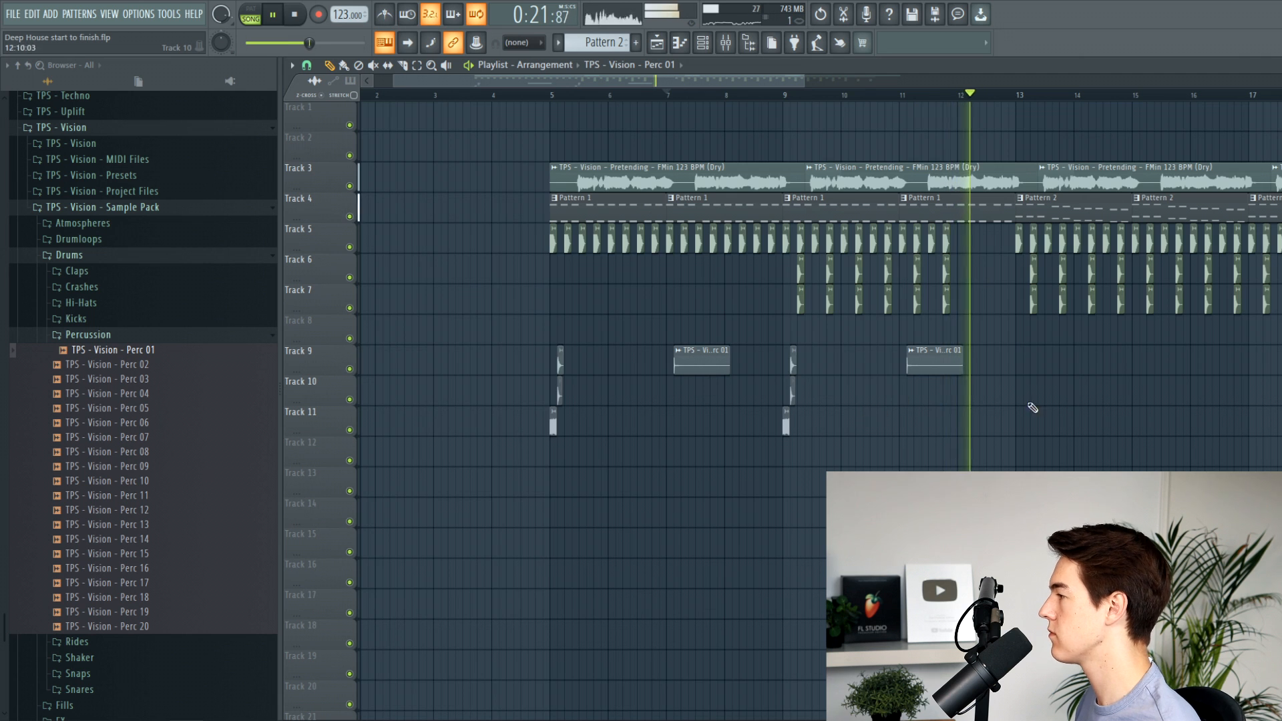
pyautogui.scroll(4, 1085, 347)
pyautogui.scroll(-3, 603, 313)
# Set the playback position to bar 5 and open the Downlifters folder in the Vision sample pack's FX folder.
pyautogui.moveTo(595, 84); pyautogui.dragTo(502, 92)
pyautogui.press('space')
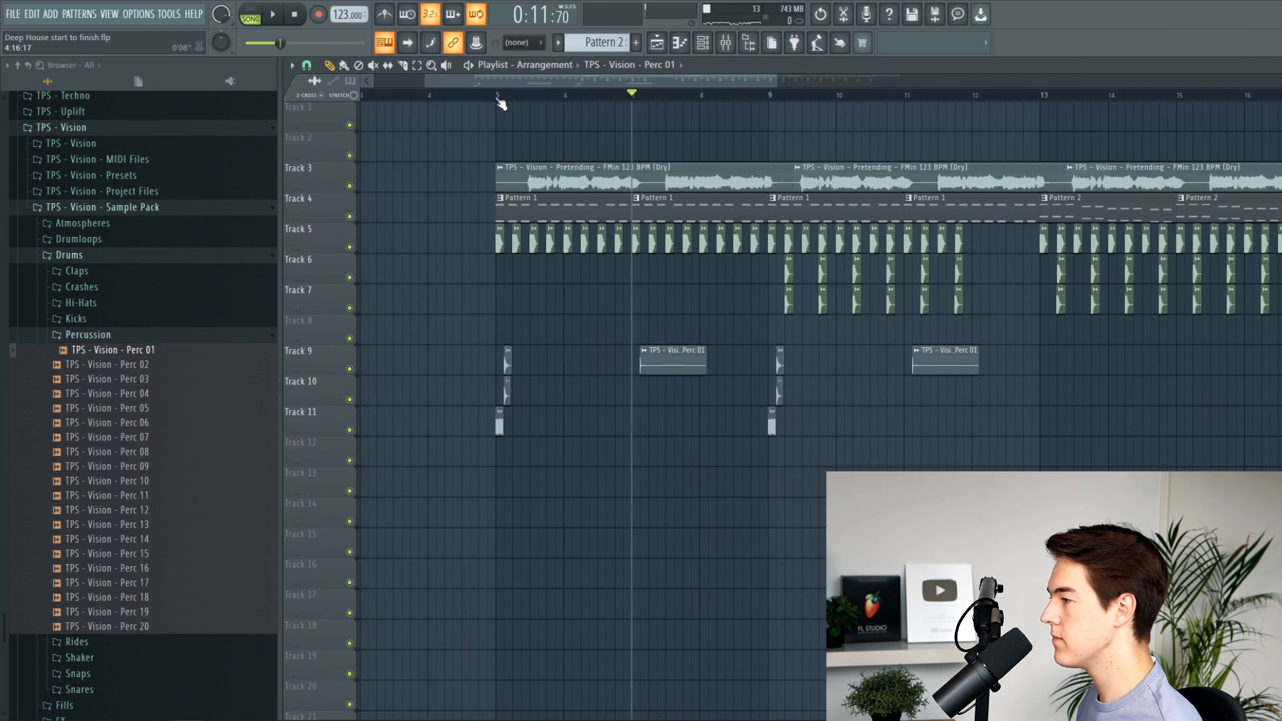
pyautogui.click(116, 336)
pyautogui.click(71, 608)
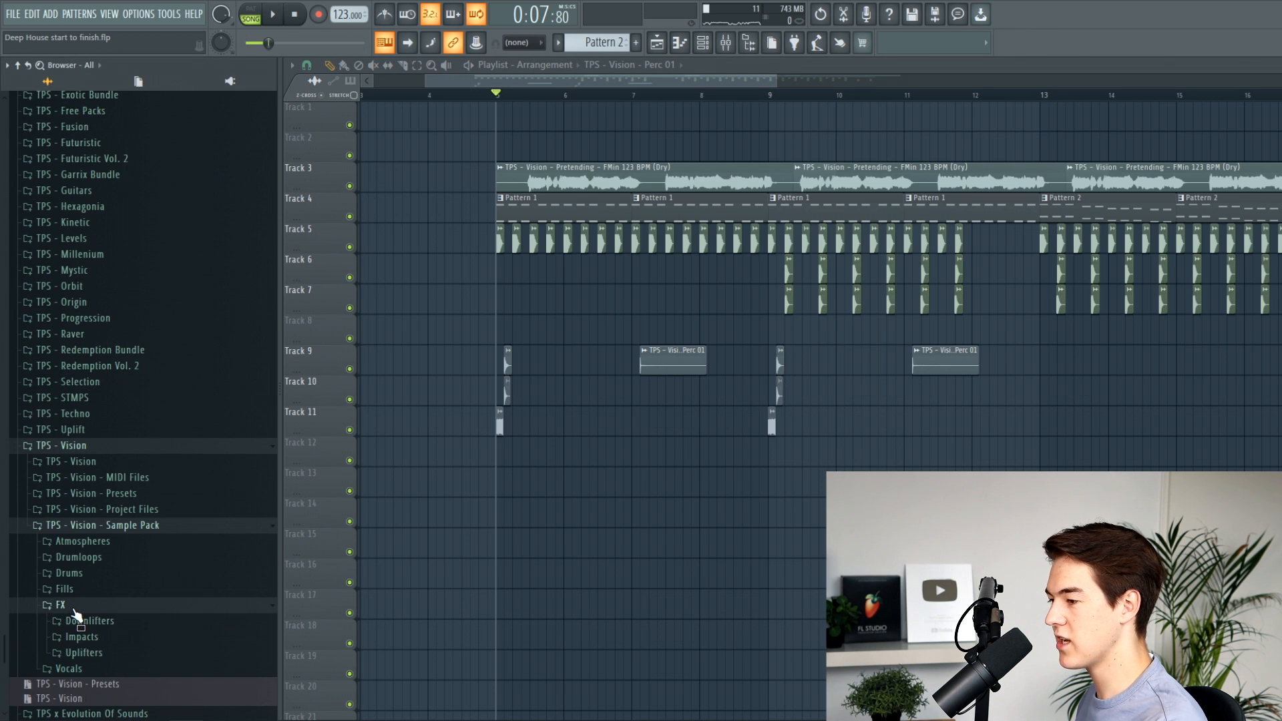
pyautogui.click(89, 622)
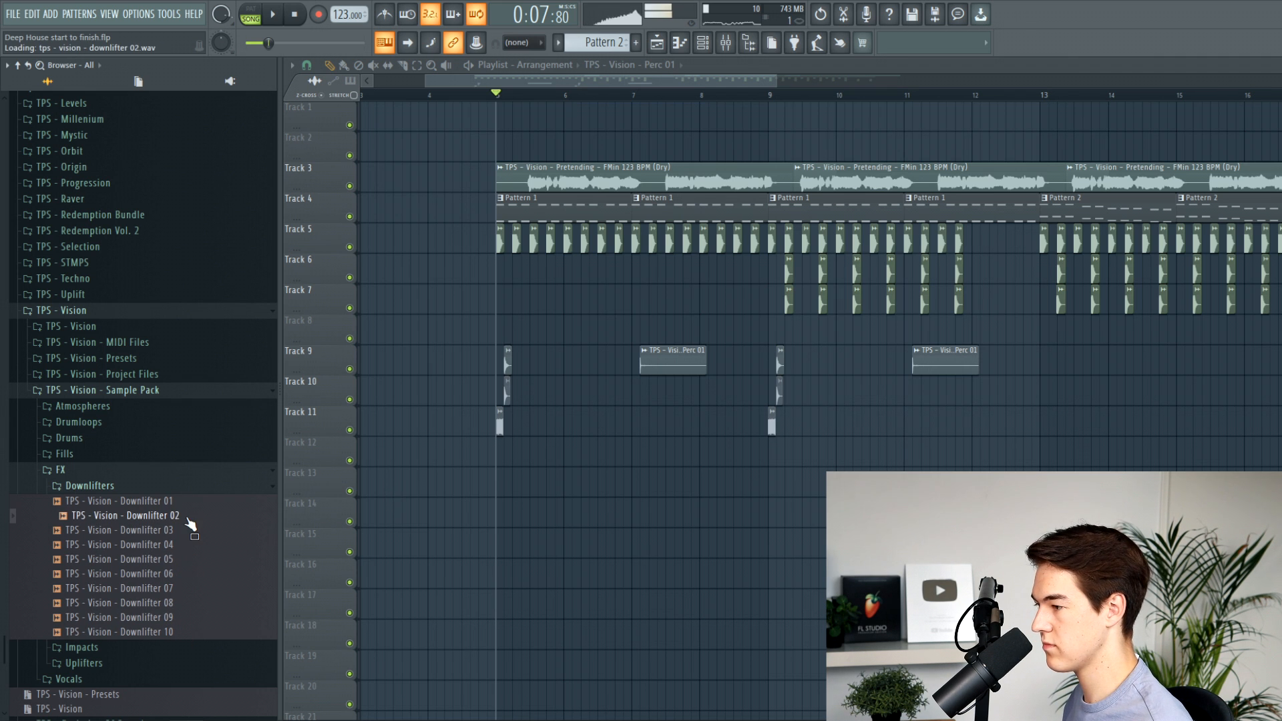
# Try Downlifter 03 on Track 13 at bar 5 with its channel volume at 49%, and remove it.
pyautogui.moveTo(193, 540); pyautogui.dragTo(532, 486)
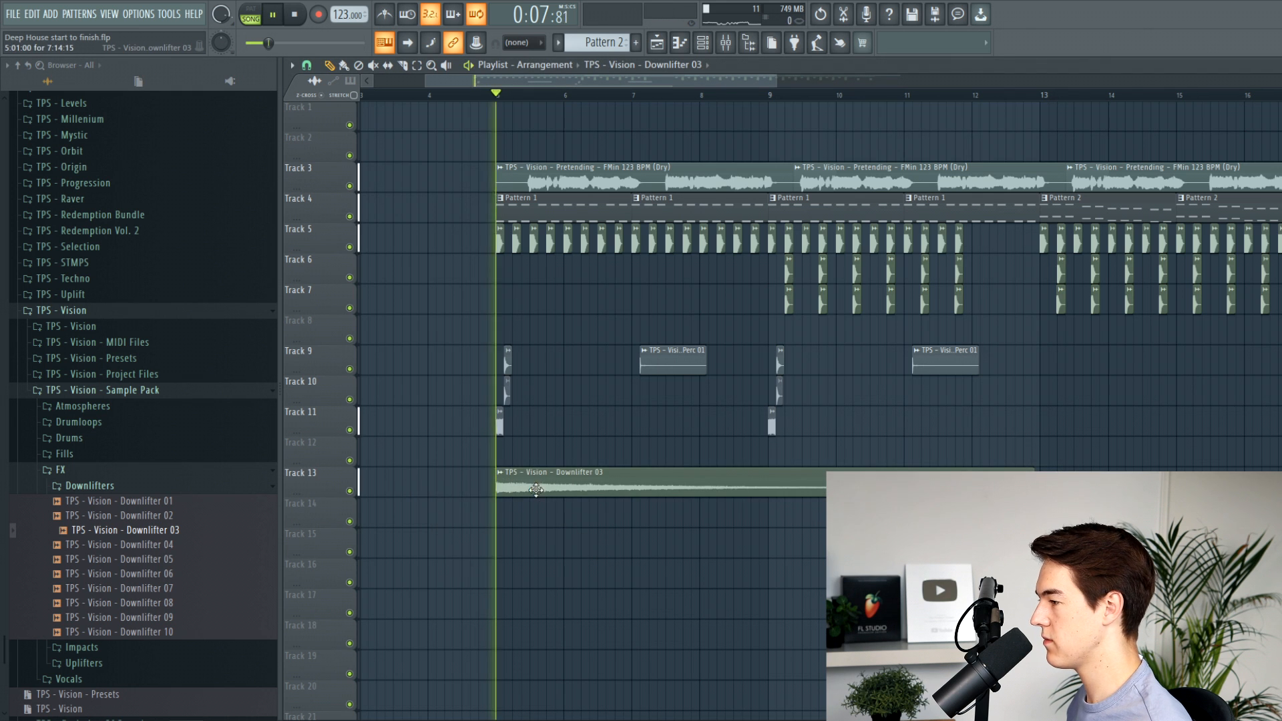
pyautogui.press('space')
pyautogui.doubleClick(512, 483)
pyautogui.press('space')
pyautogui.moveTo(702, 275); pyautogui.dragTo(702, 298)
pyautogui.press('space')
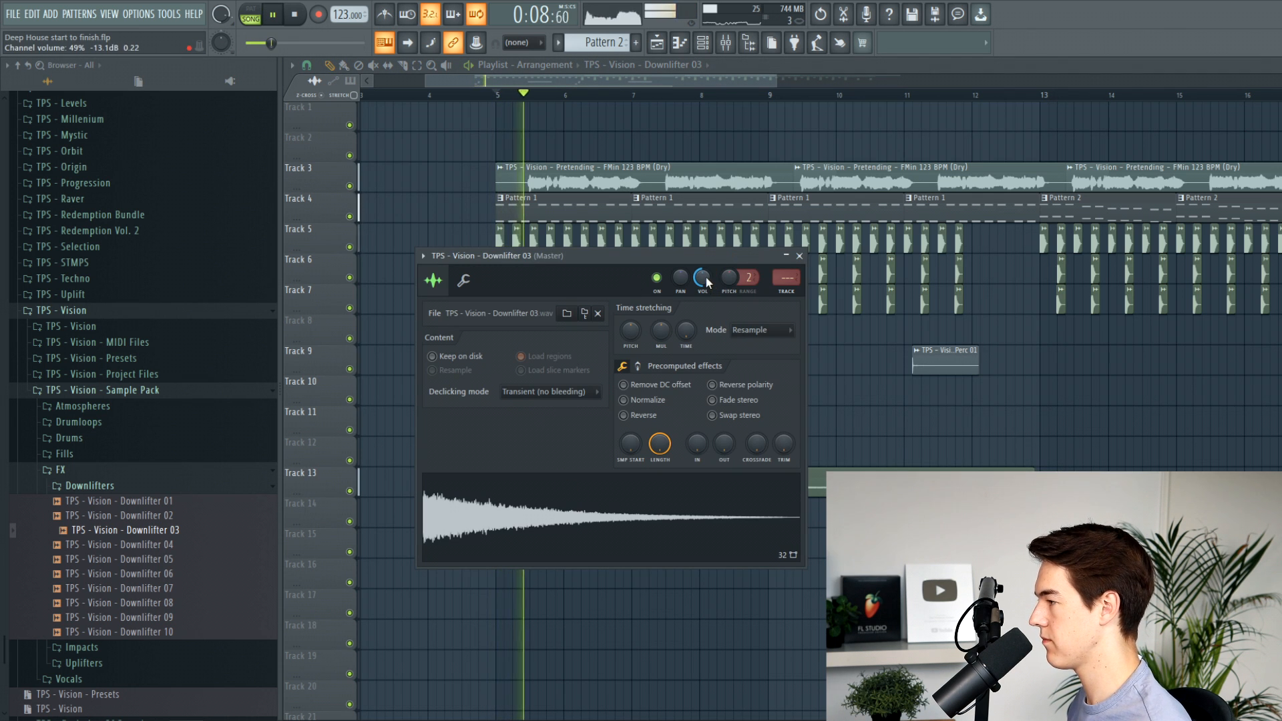
pyautogui.rightClick(812, 535)
pyautogui.press('space')
# Place Downlifter 04 on Track 13 at bar 5 and play the section from there.
pyautogui.moveTo(193, 544); pyautogui.dragTo(525, 482)
pyautogui.press('space')
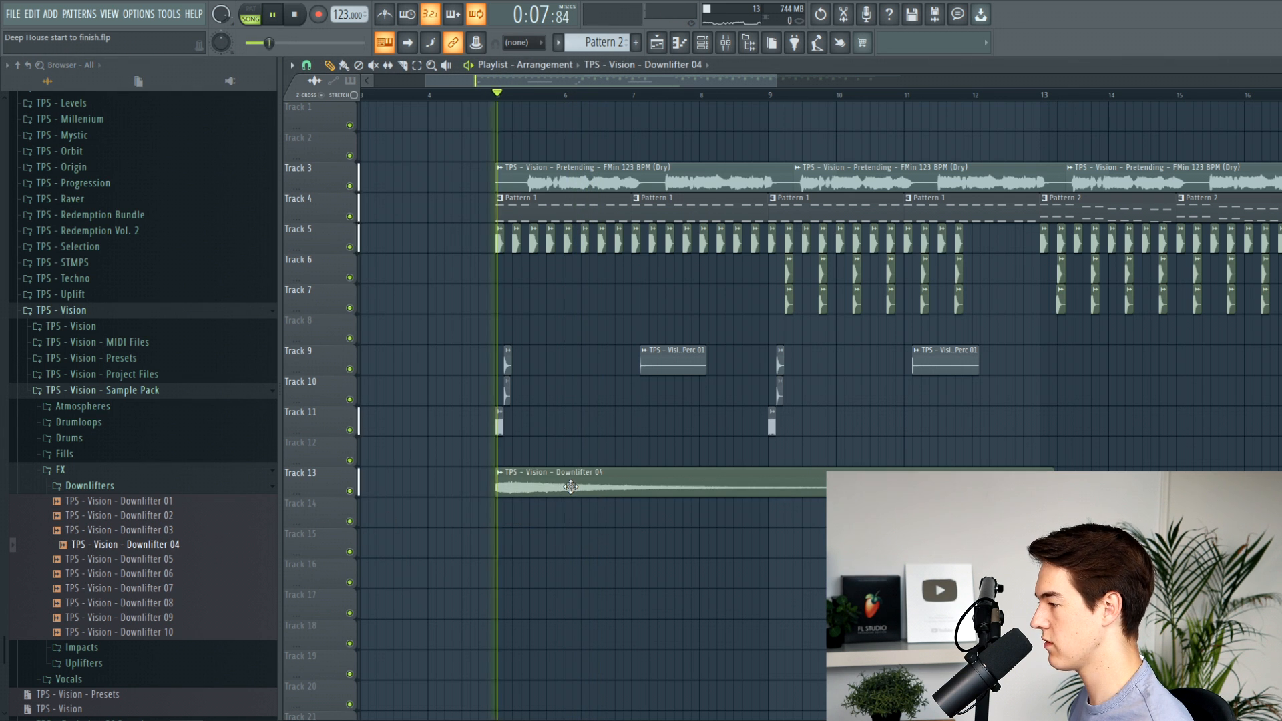
pyautogui.doubleClick(571, 490)
pyautogui.rightClick(843, 544)
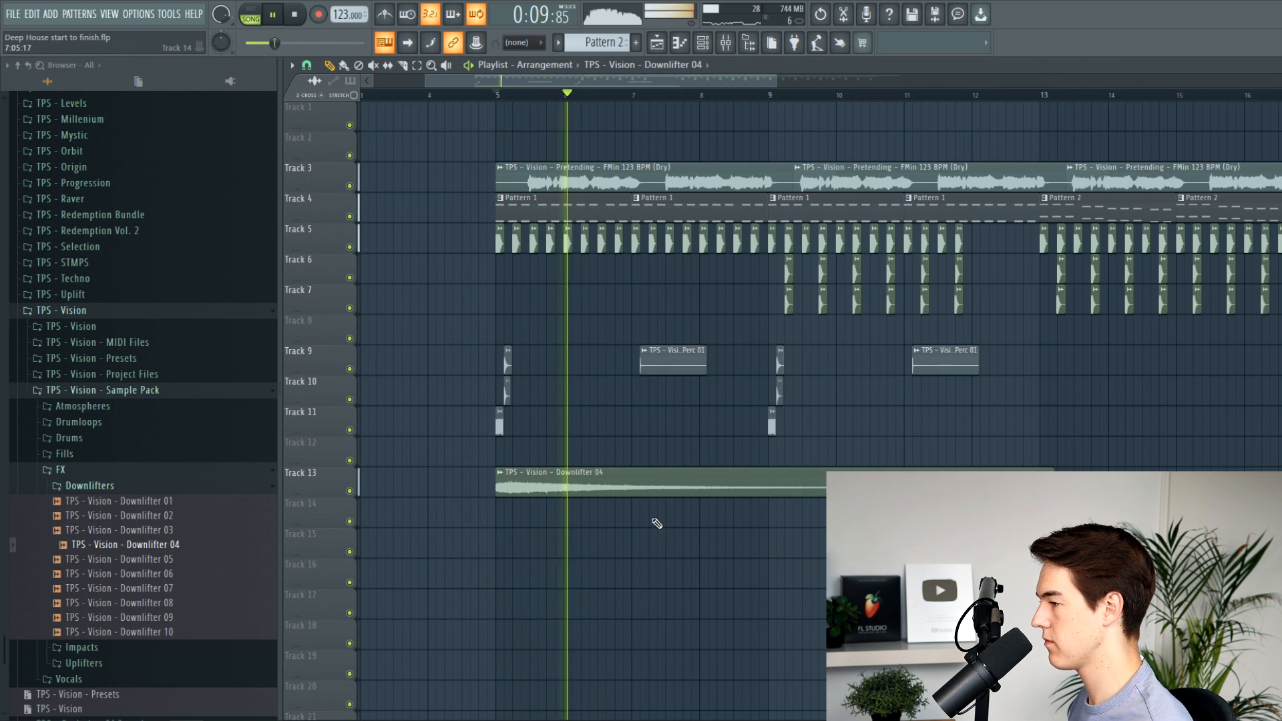
pyautogui.click(295, 15)
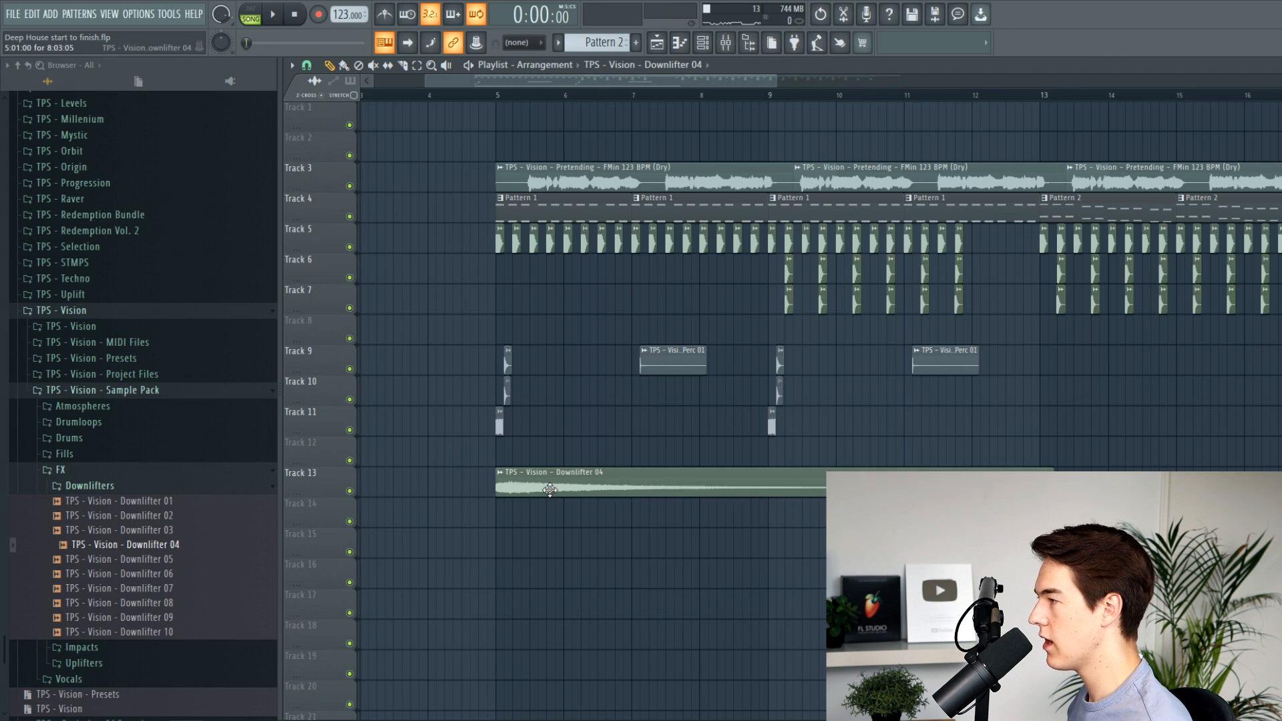
# Route Downlifter 04 to mixer track 35 and load Kickstart there with its mix at 90%.
pyautogui.click(726, 43)
pyautogui.hotkey('ctrl', 'l')
pyautogui.click(1187, 448)
pyautogui.click(885, 419)
pyautogui.press('space')
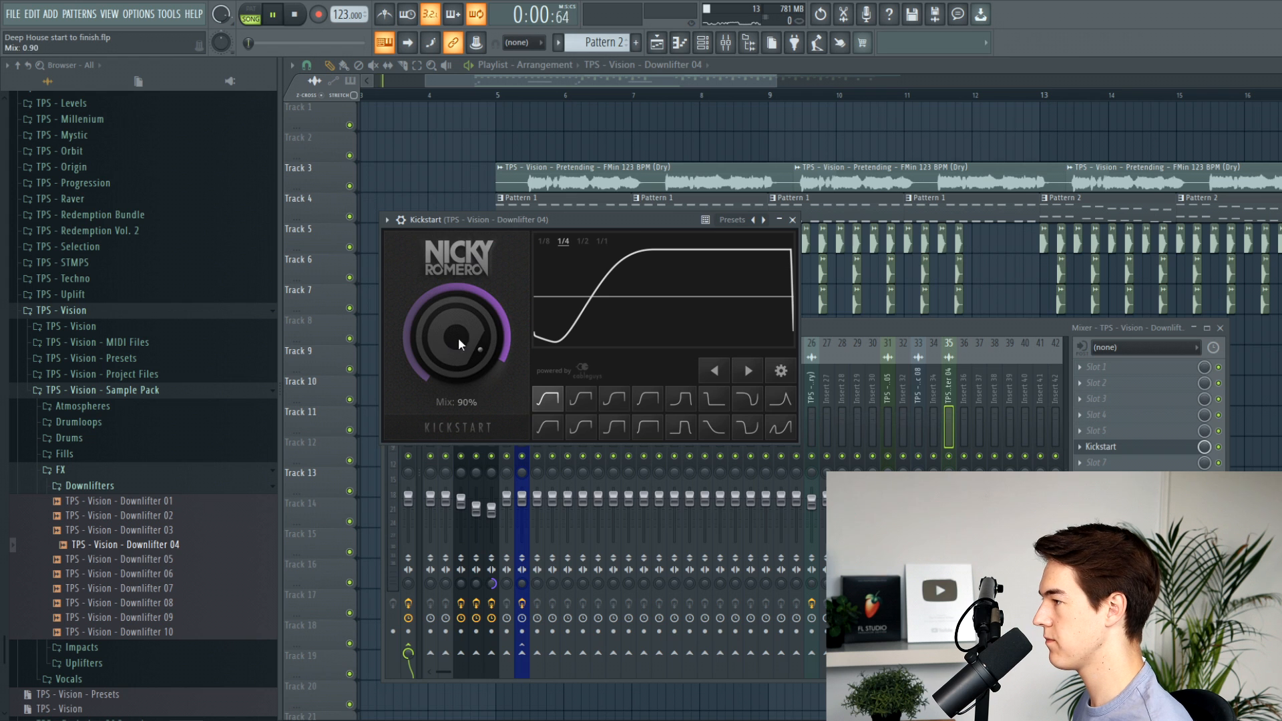
# Replay from bar 5 and delete the short clip on Track 11 at bar 5.
pyautogui.click(500, 94)
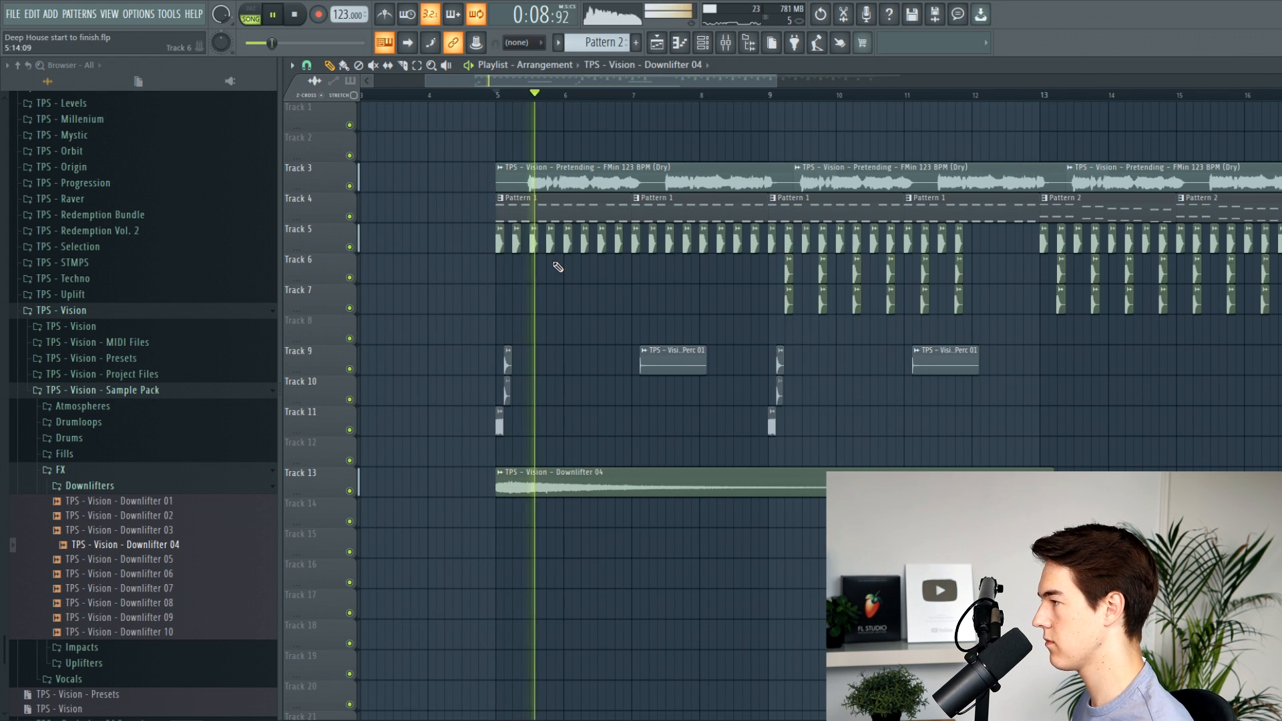
pyautogui.press('space')
pyautogui.press('space')
pyautogui.press('space')
pyautogui.rightClick(499, 429)
pyautogui.press('space')
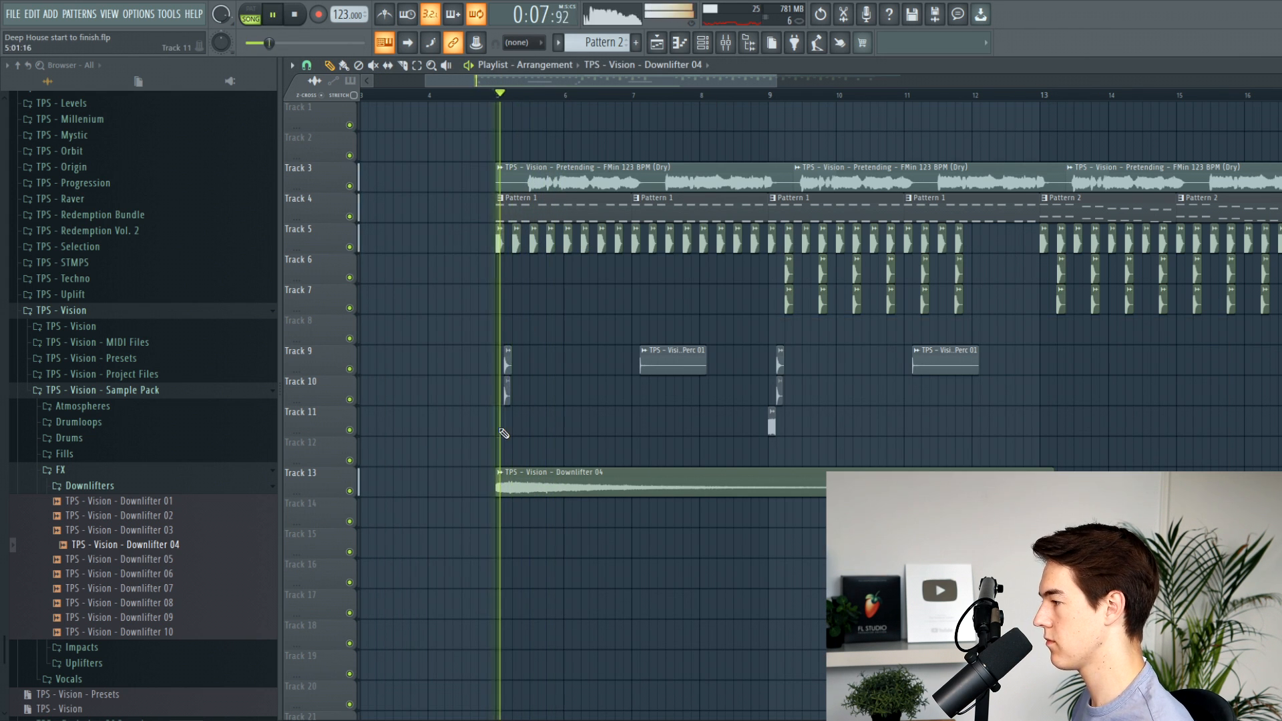
# Check the effect slots of the downlifter's mixer track while the section plays.
pyautogui.click(726, 42)
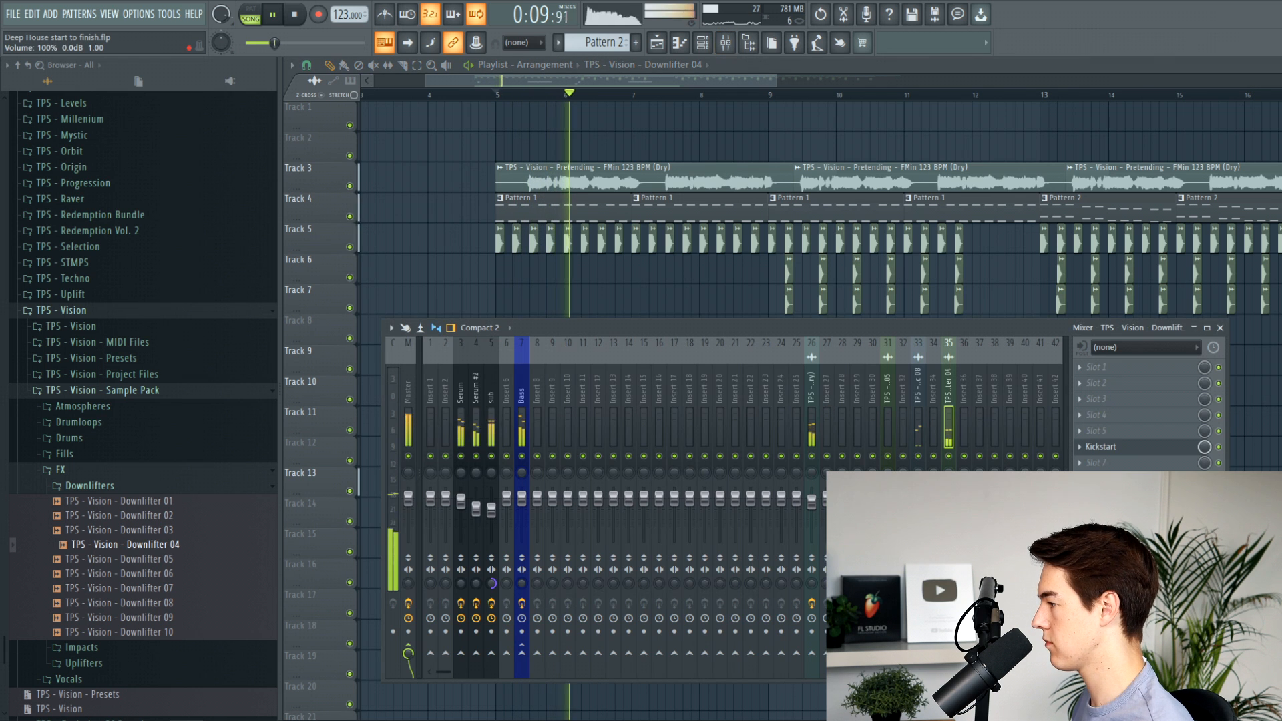
pyautogui.click(1122, 430)
pyautogui.click(1127, 376)
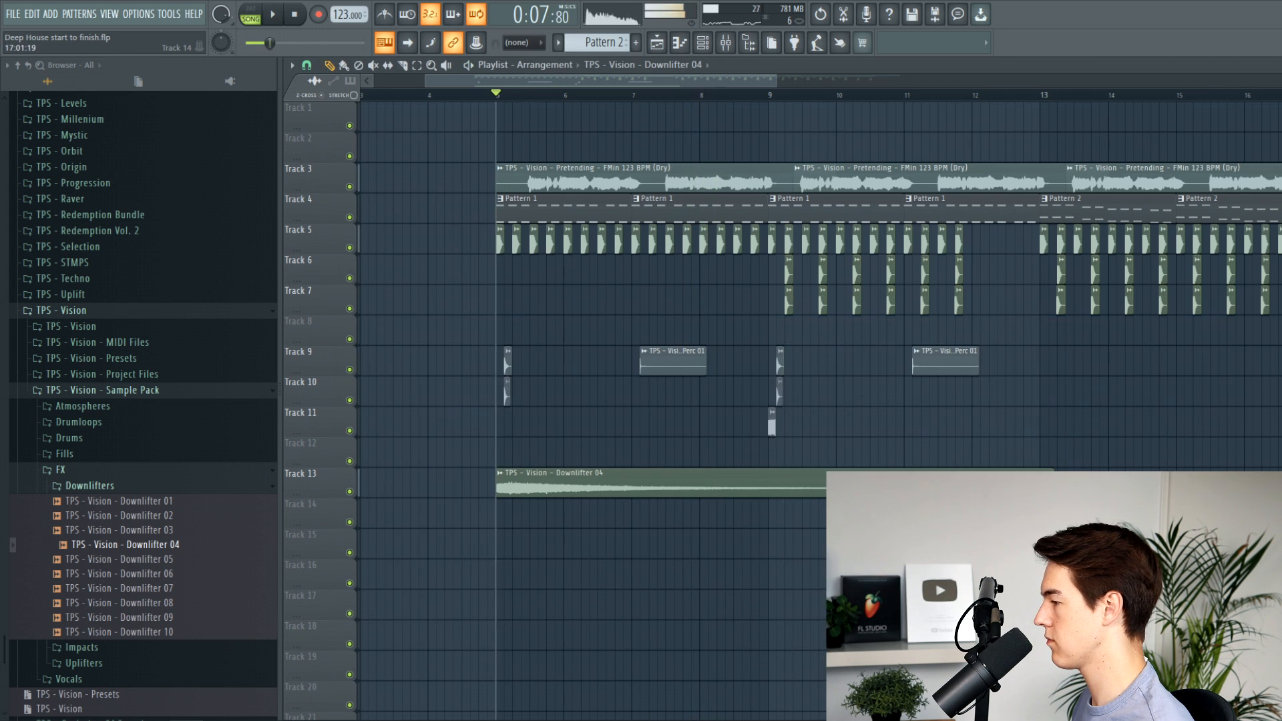
# Try a Kick 06 hit trimmed to a short slice on Track 6, half a beat after bar 5.
pyautogui.press('space')
pyautogui.scroll(2, 545, 384)
pyautogui.press('space')
pyautogui.press('space')
pyautogui.press('space')
pyautogui.scroll(2, 464, 249)
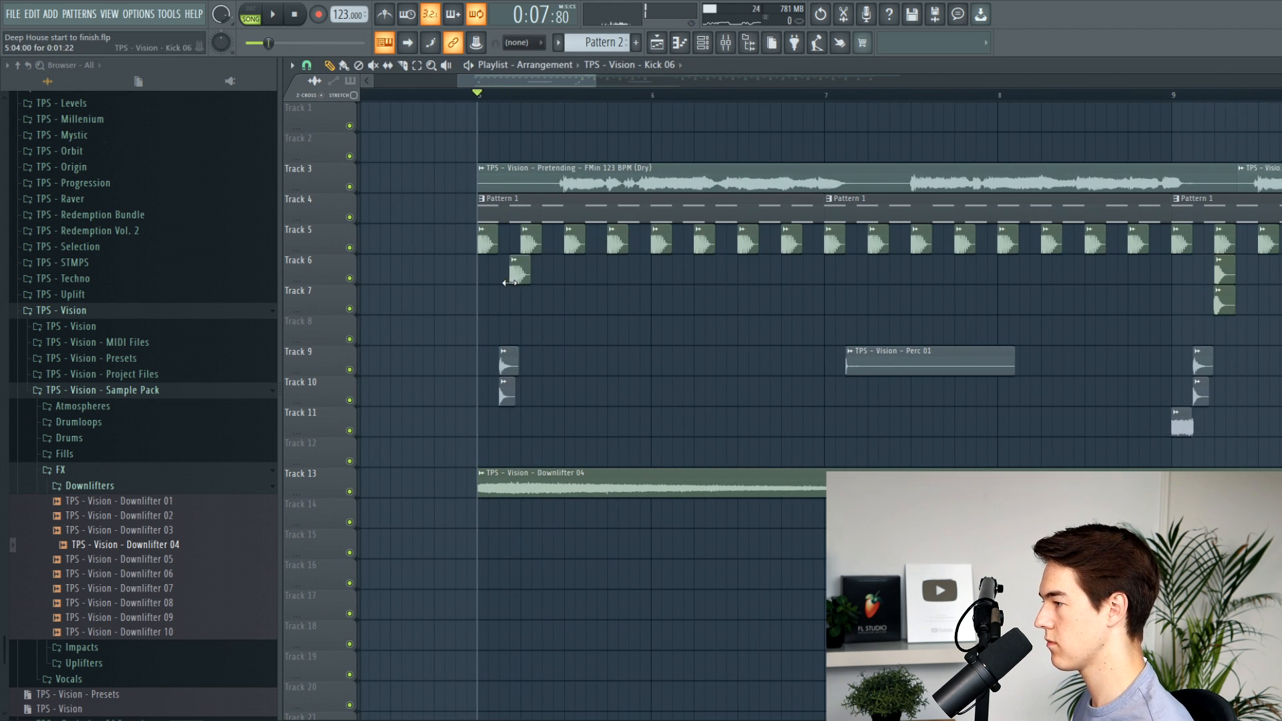
pyautogui.moveTo(506, 281); pyautogui.dragTo(496, 281)
pyautogui.press('space')
pyautogui.scroll(2, 483, 298)
pyautogui.press('space')
pyautogui.press('space')
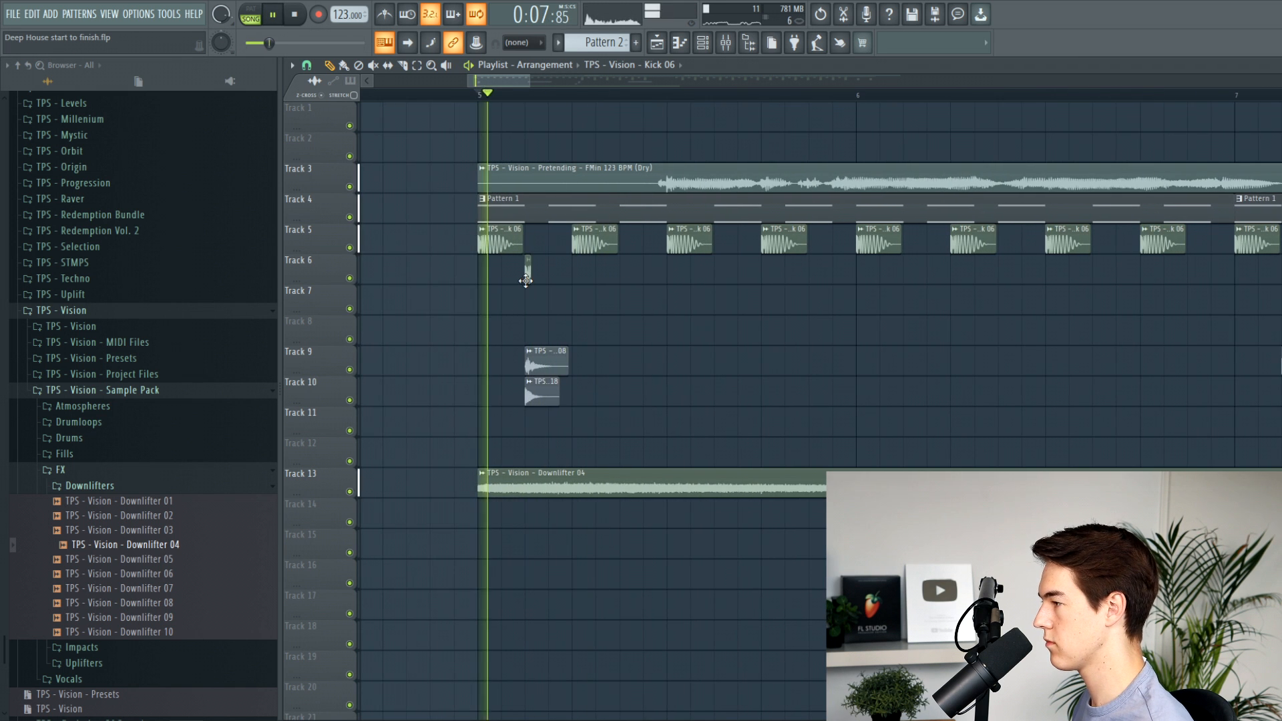
# Open and close the trimmed kick hit's channel settings and audition it from bar 5.
pyautogui.doubleClick(526, 281)
pyautogui.click(764, 220)
pyautogui.press('space')
pyautogui.scroll(2, 557, 301)
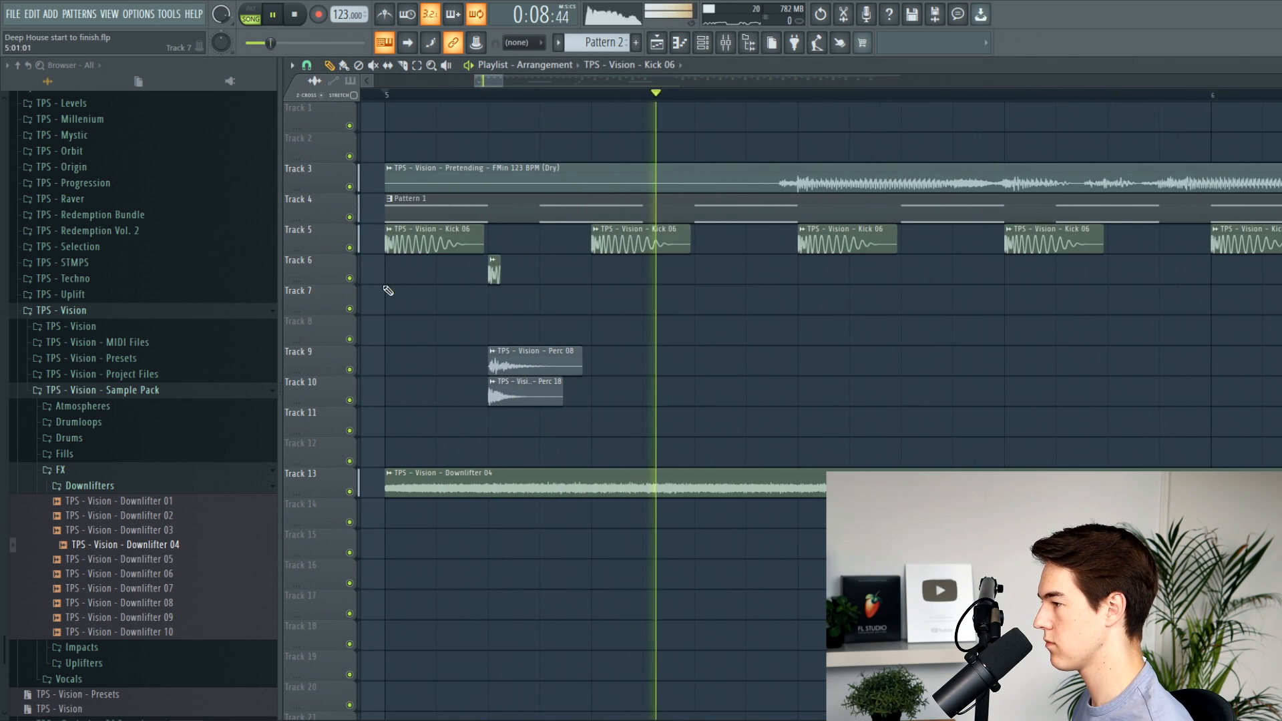
pyautogui.press('space')
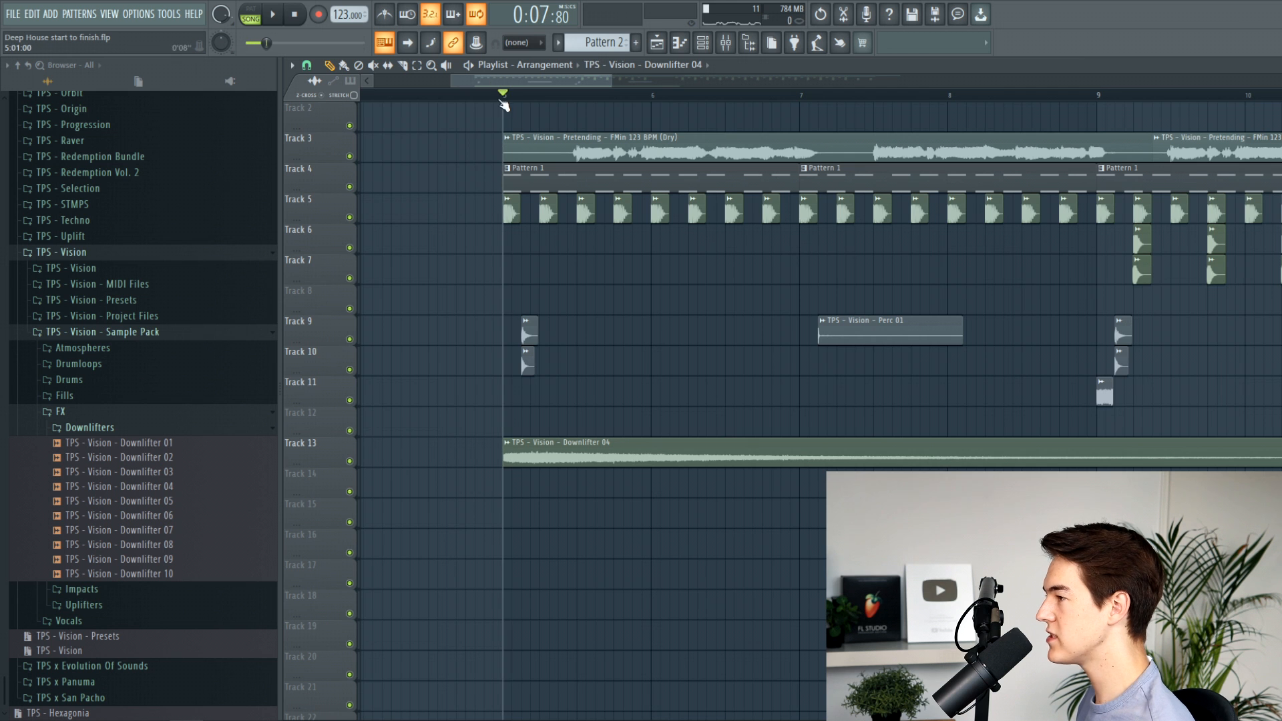
# Move the Downlifter 04 clip on Track 13 so it starts one beat after bar 5.
pyautogui.scroll(2, 568, 460)
pyautogui.moveTo(478, 459); pyautogui.dragTo(499, 457)
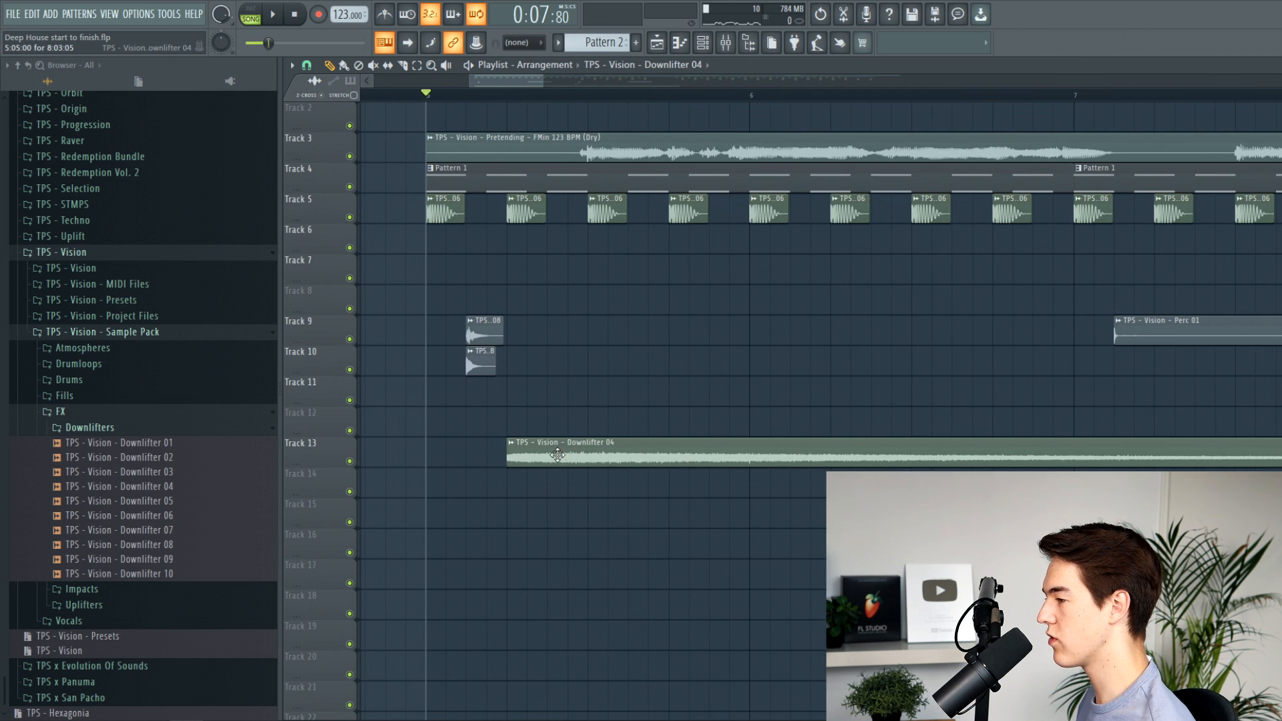
pyautogui.scroll(-3, 554, 455)
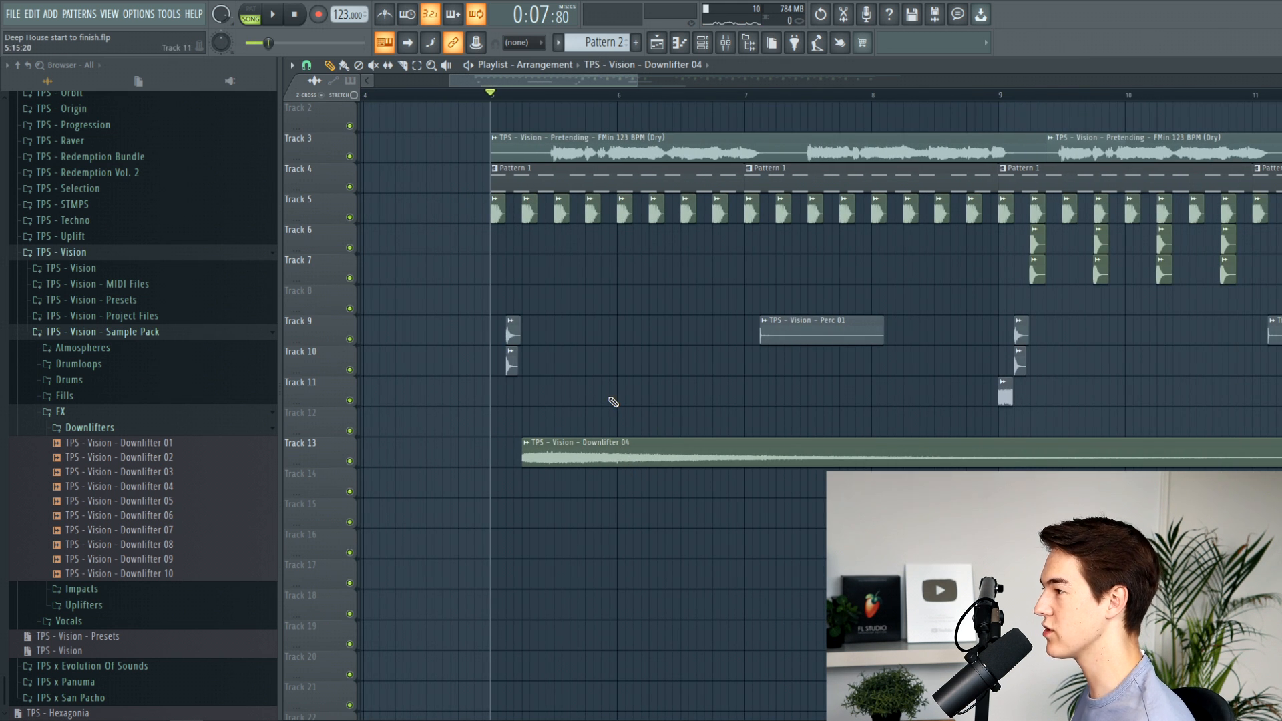
# Play from bar 5 to hear the moved downlifter and check its level in the mixer.
pyautogui.press('space')
pyautogui.press('F9')
pyautogui.press('space')
pyautogui.press('space')
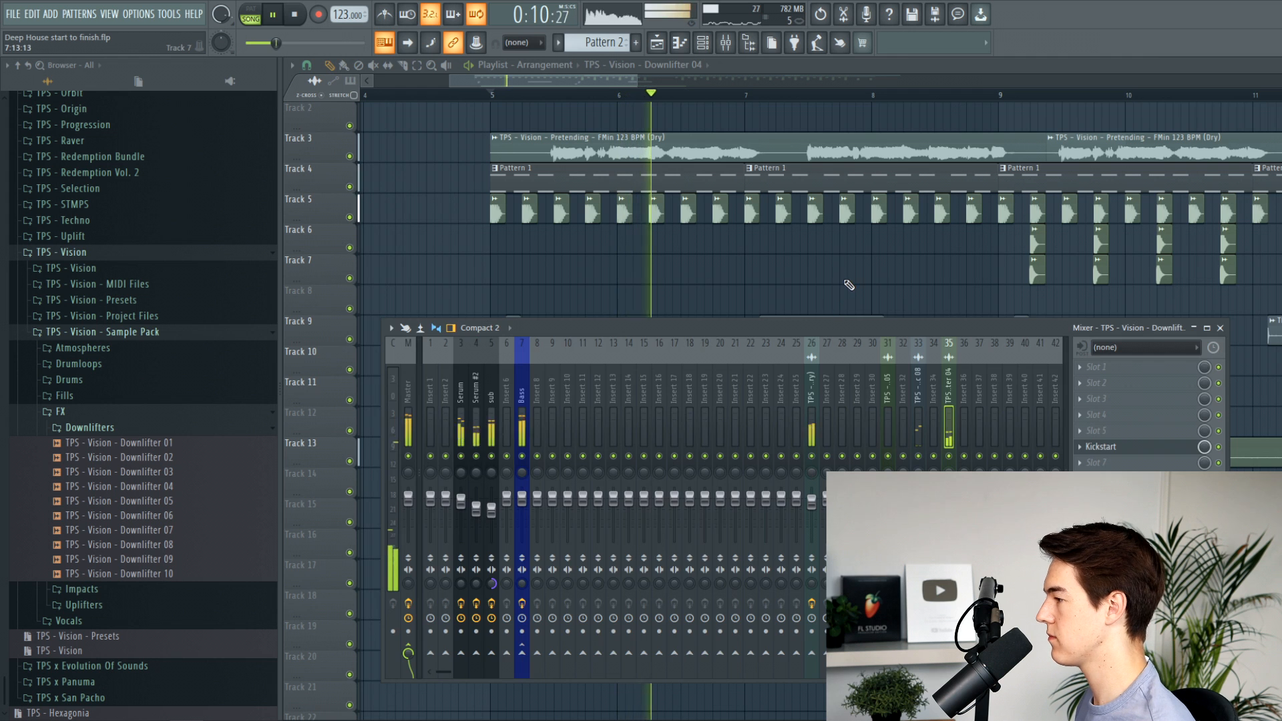
pyautogui.press('F9')
pyautogui.scroll(-2, 604, 297)
pyautogui.press('space')
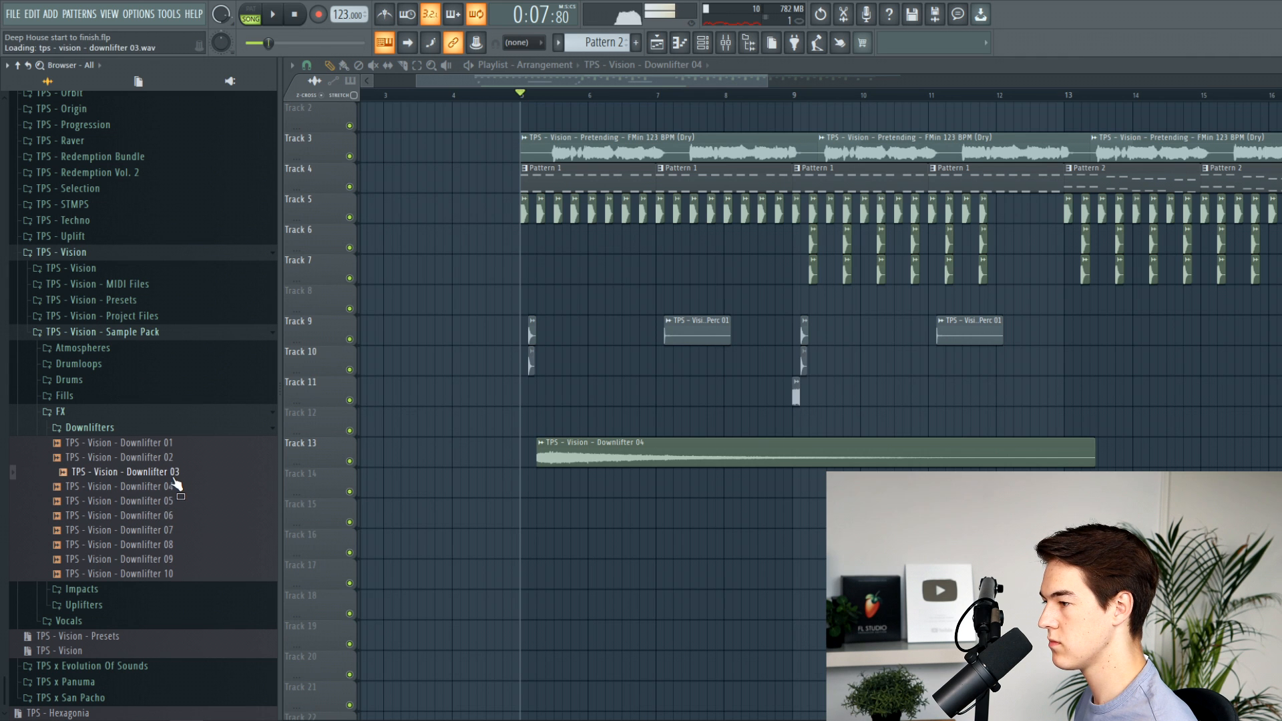
# Place Downlifter 08 on Track 14 aligned with the start of Downlifter 04 and audition it with its channel settings open.
pyautogui.moveTo(182, 553); pyautogui.dragTo(566, 490)
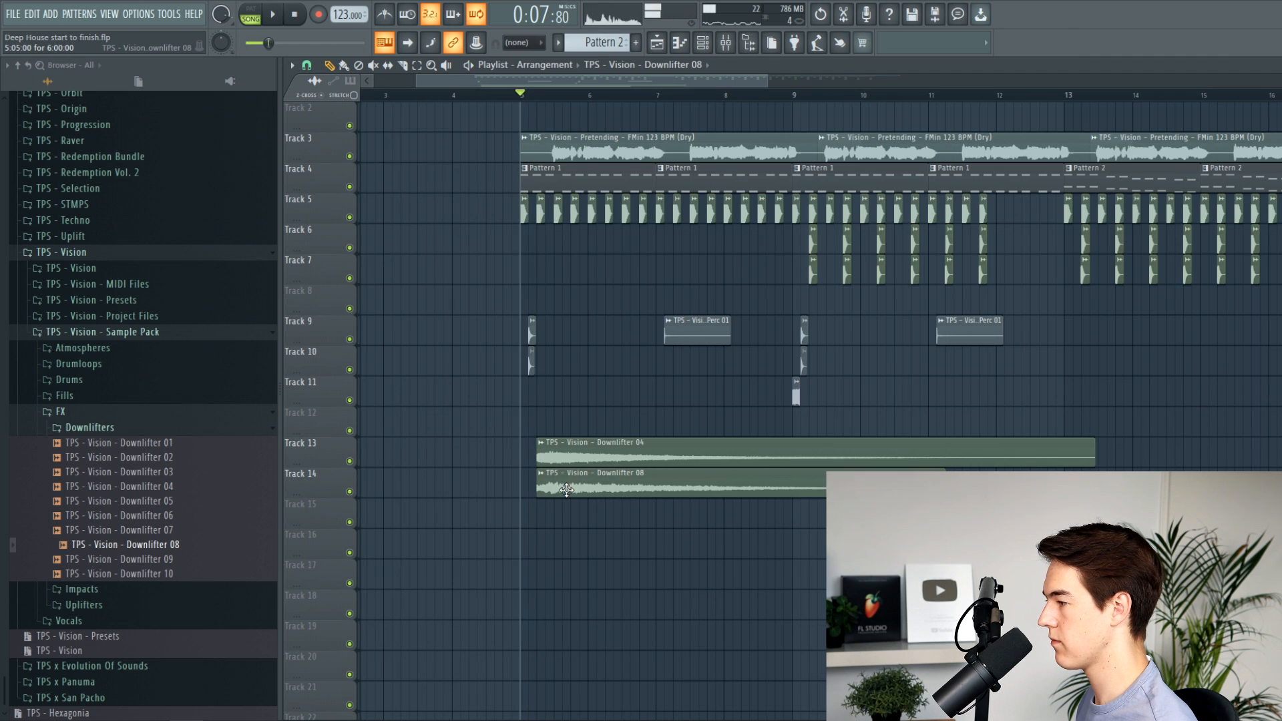
pyautogui.doubleClick(566, 490)
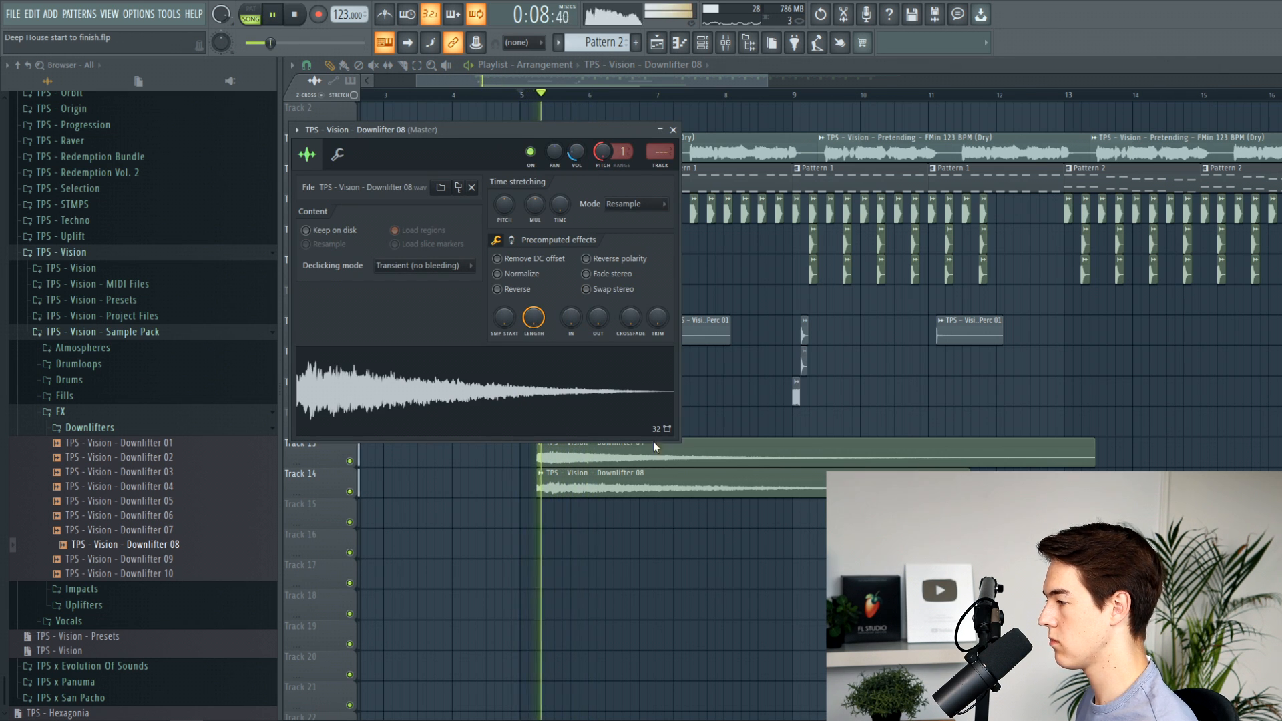
pyautogui.click(641, 483)
# Set the Downlifter 08 channel's pitch range to 3 and its pitch to -200 cents during playback.
pyautogui.doubleClick(605, 482)
pyautogui.moveTo(615, 157); pyautogui.dragTo(615, 153)
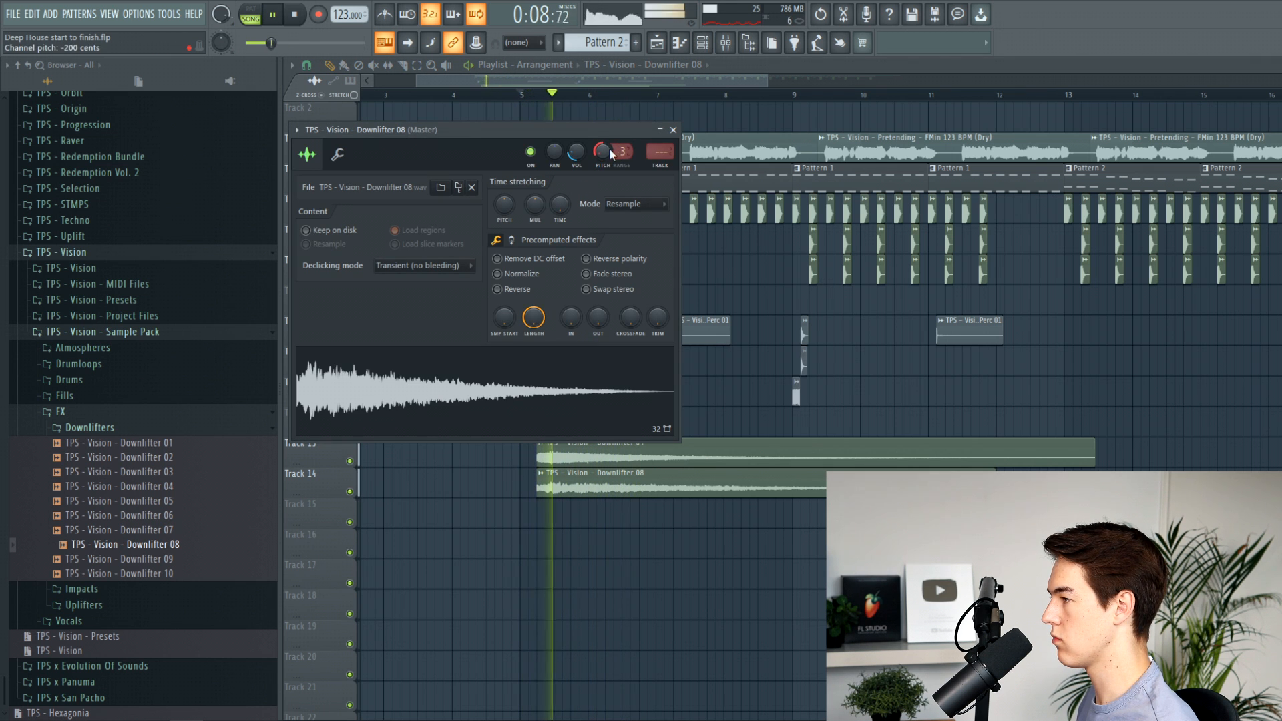
pyautogui.click(674, 129)
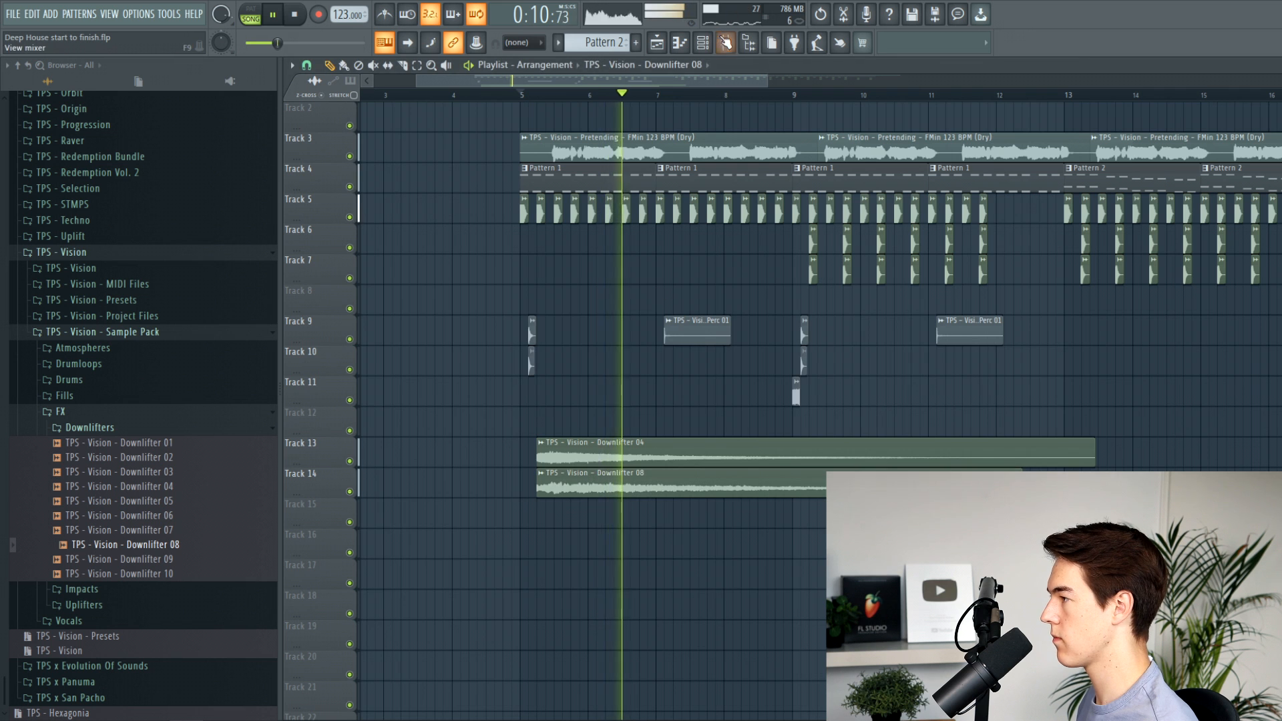
# Restart playback from bar 5, open the Downlifter 08 channel settings and lower the channel's volume.
pyautogui.press('F9')
pyautogui.press('space')
pyautogui.press('space')
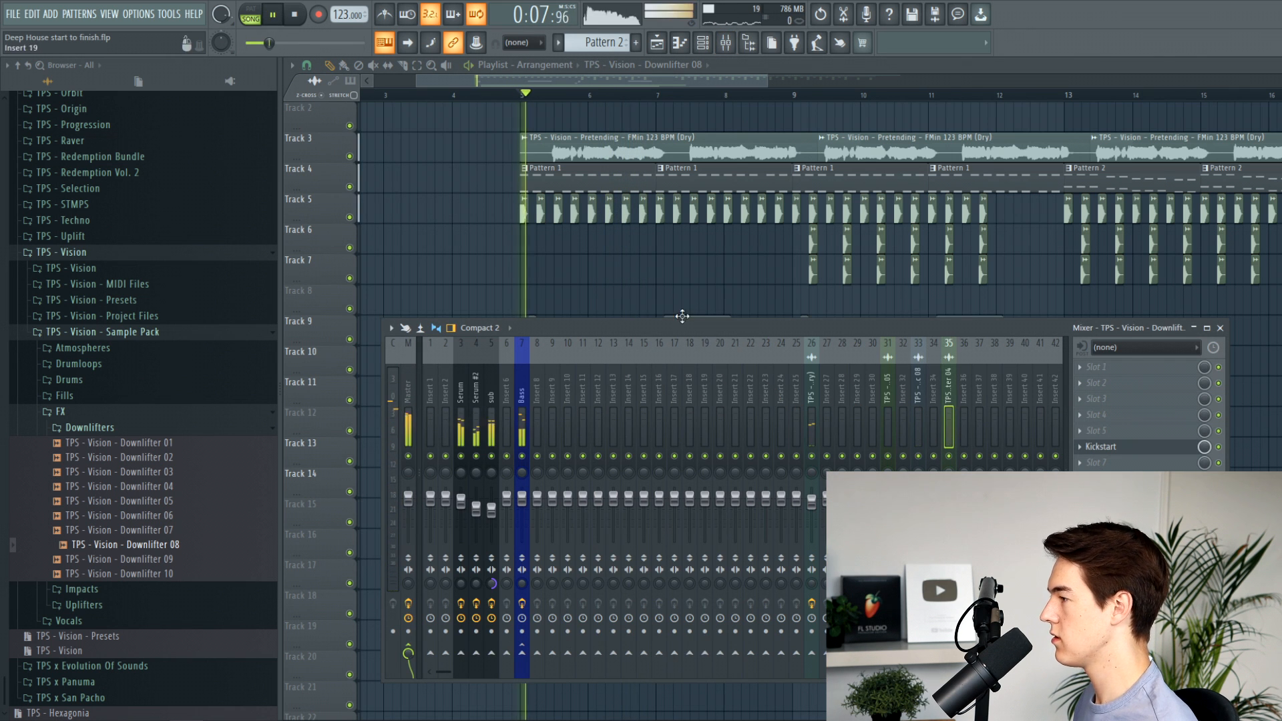
pyautogui.press('F9')
pyautogui.doubleClick(603, 482)
pyautogui.moveTo(577, 153); pyautogui.dragTo(576, 179)
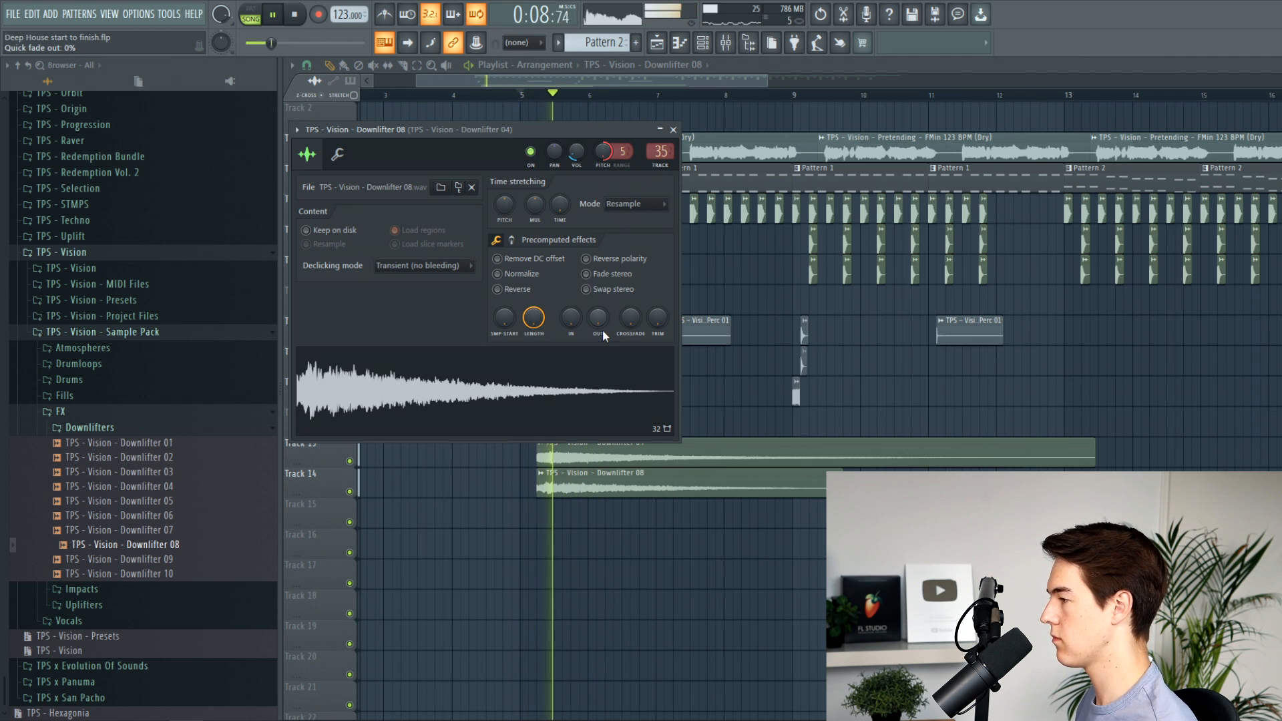
# Delete the Downlifter 08 clip from Track 14 and return the playback position to bar 5.
pyautogui.press('space')
pyautogui.rightClick(613, 493)
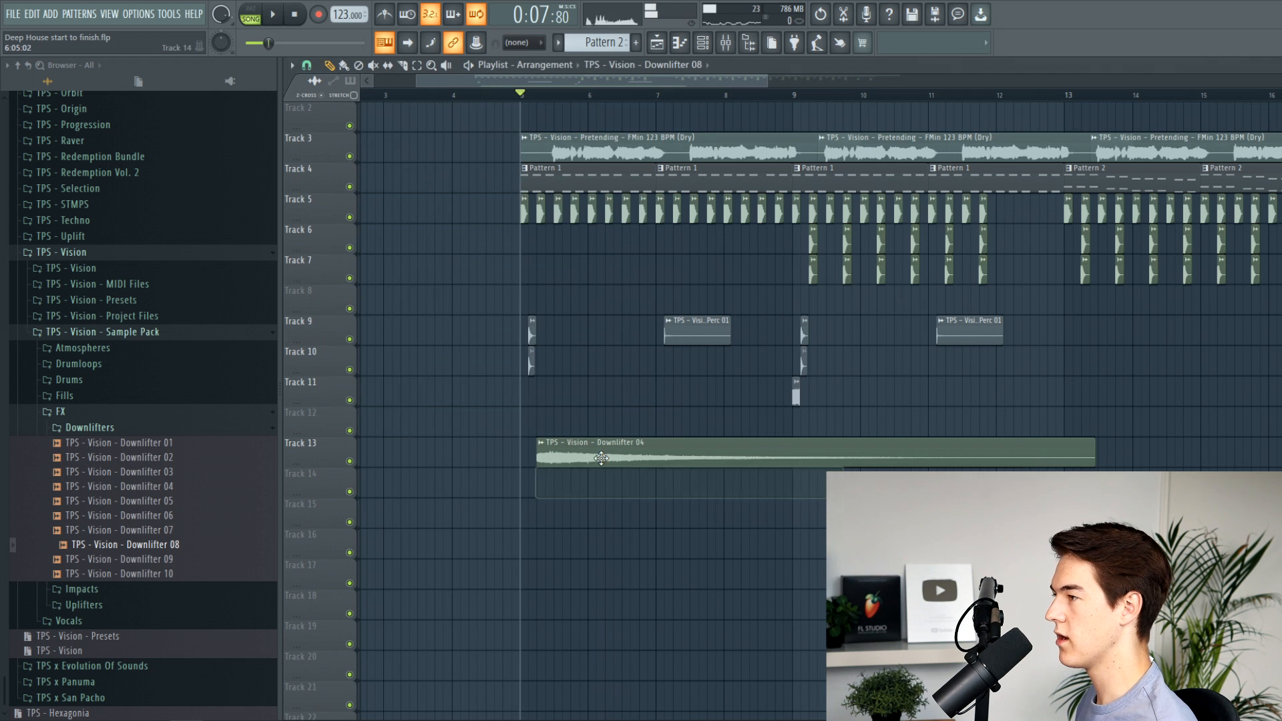
pyautogui.click(291, 21)
pyautogui.scroll(1, 582, 223)
pyautogui.click(523, 96)
pyautogui.scroll(-3, 656, 401)
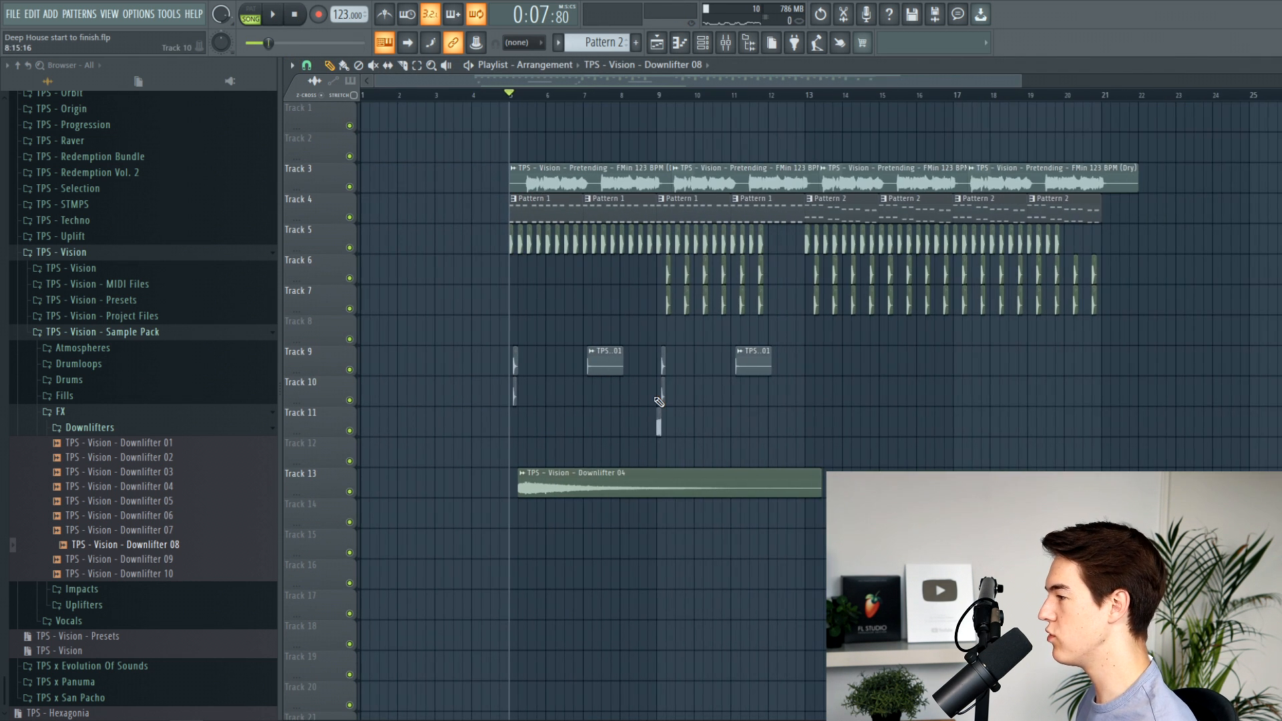
# Open the Drumloops folder of the TPS - Vision sample pack and preview Drumloop 14.
pyautogui.scroll(2, 646, 426)
pyautogui.click(171, 422)
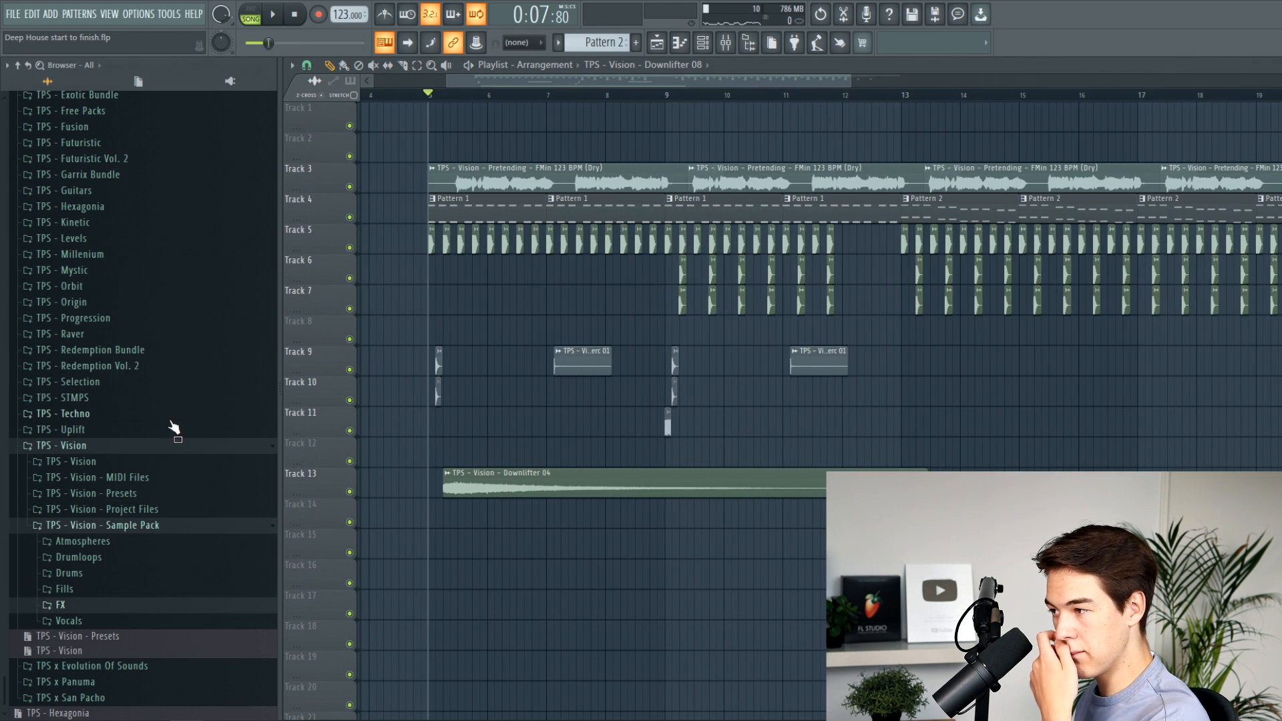
pyautogui.click(143, 555)
pyautogui.scroll(1, 645, 347)
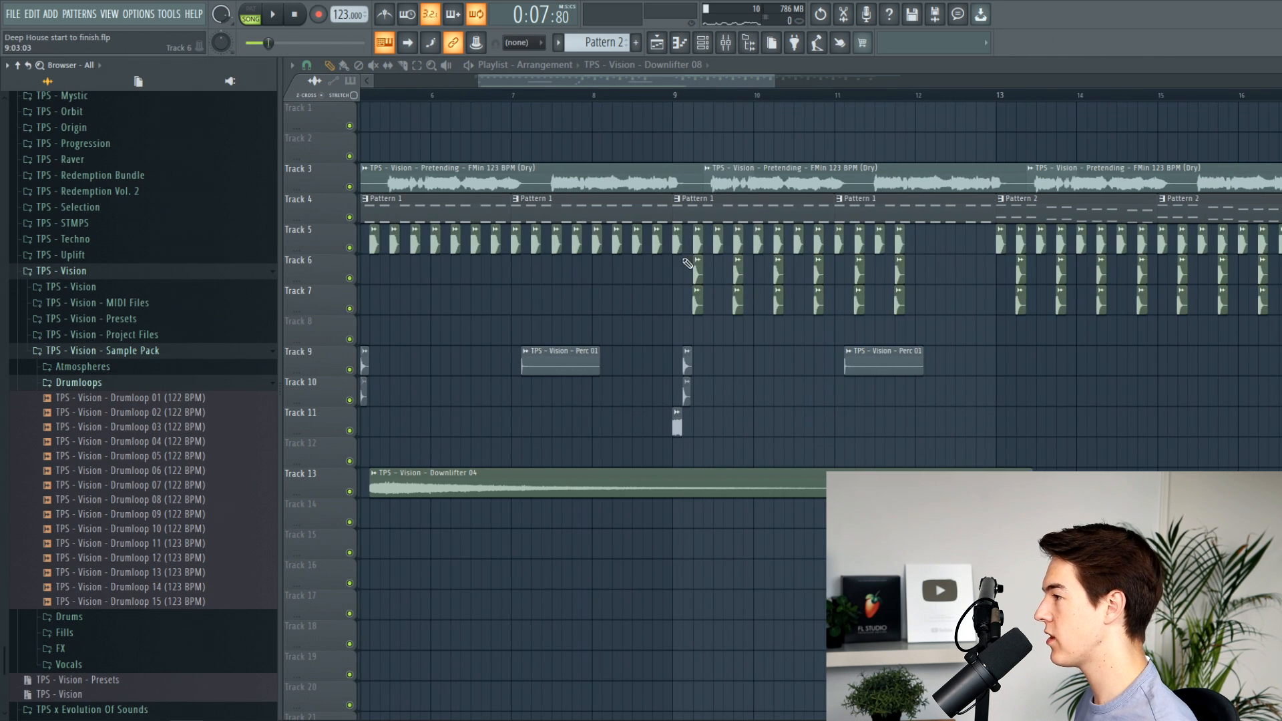
pyautogui.click(156, 587)
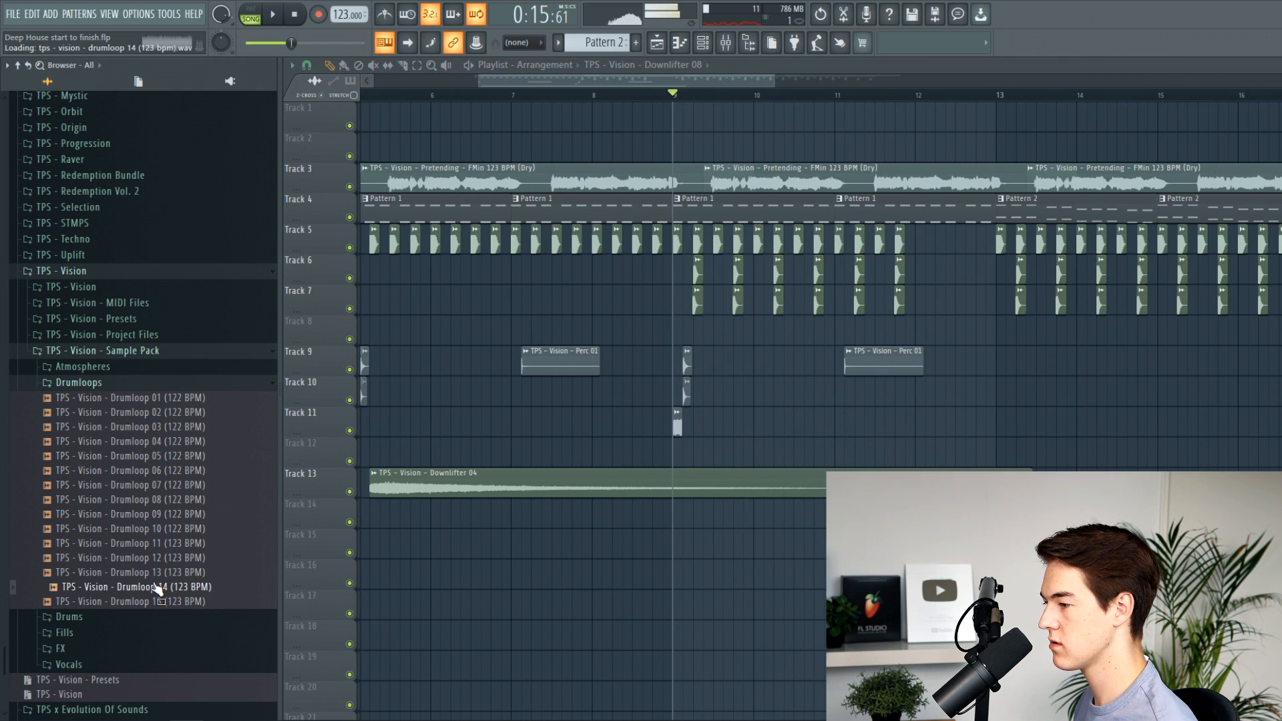
# Place Drumloop 15 on Track 8 at bar 9, open its channel settings and play the arrangement from bar 7.
pyautogui.moveTo(181, 608); pyautogui.dragTo(681, 331)
pyautogui.scroll(2, 736, 332)
pyautogui.doubleClick(720, 332)
pyautogui.press('space')
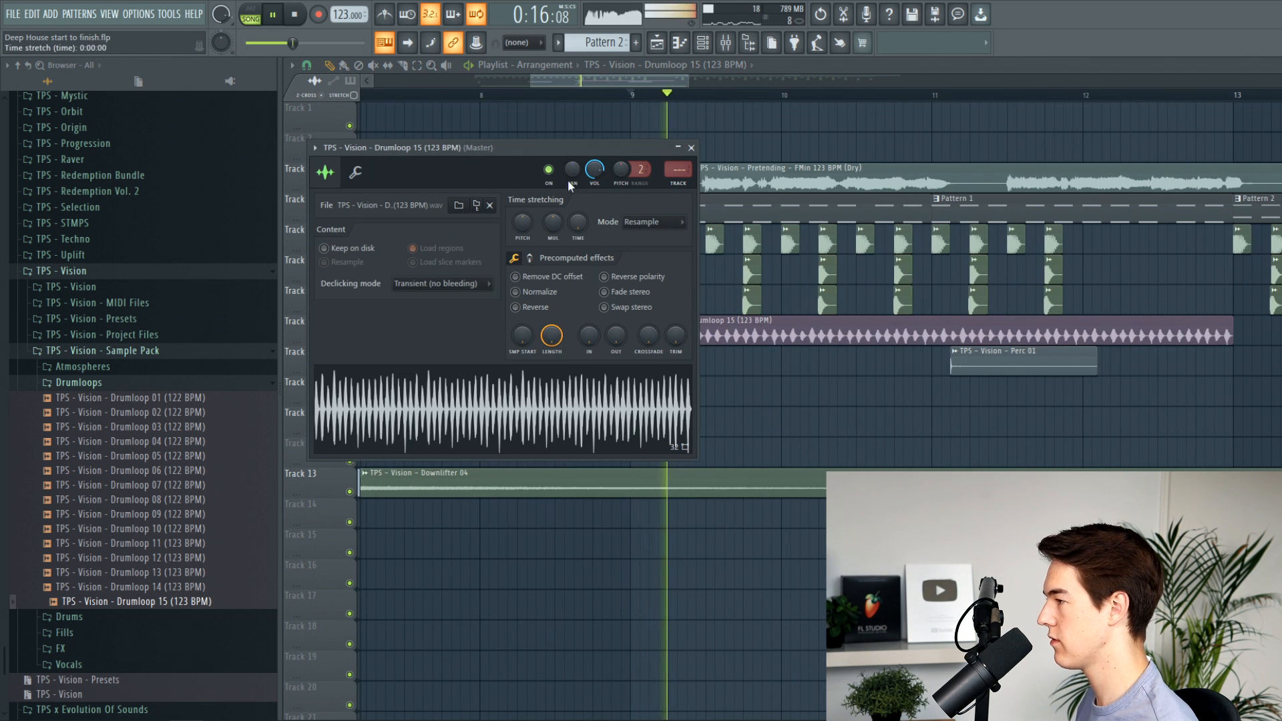
pyautogui.click(424, 95)
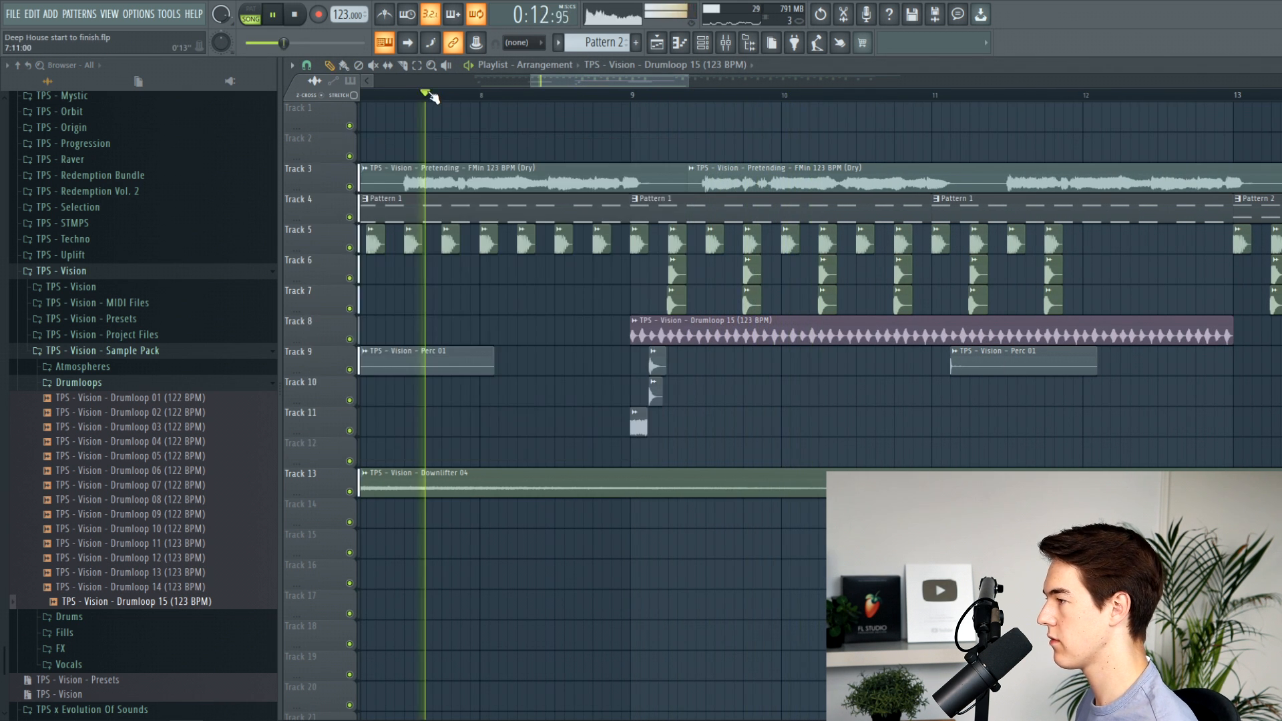
# Replay the entry of Drumloop 15 at bar 9, then remove the clip from Track 8.
pyautogui.scroll(-4, 467, 234)
pyautogui.scroll(3, 458, 247)
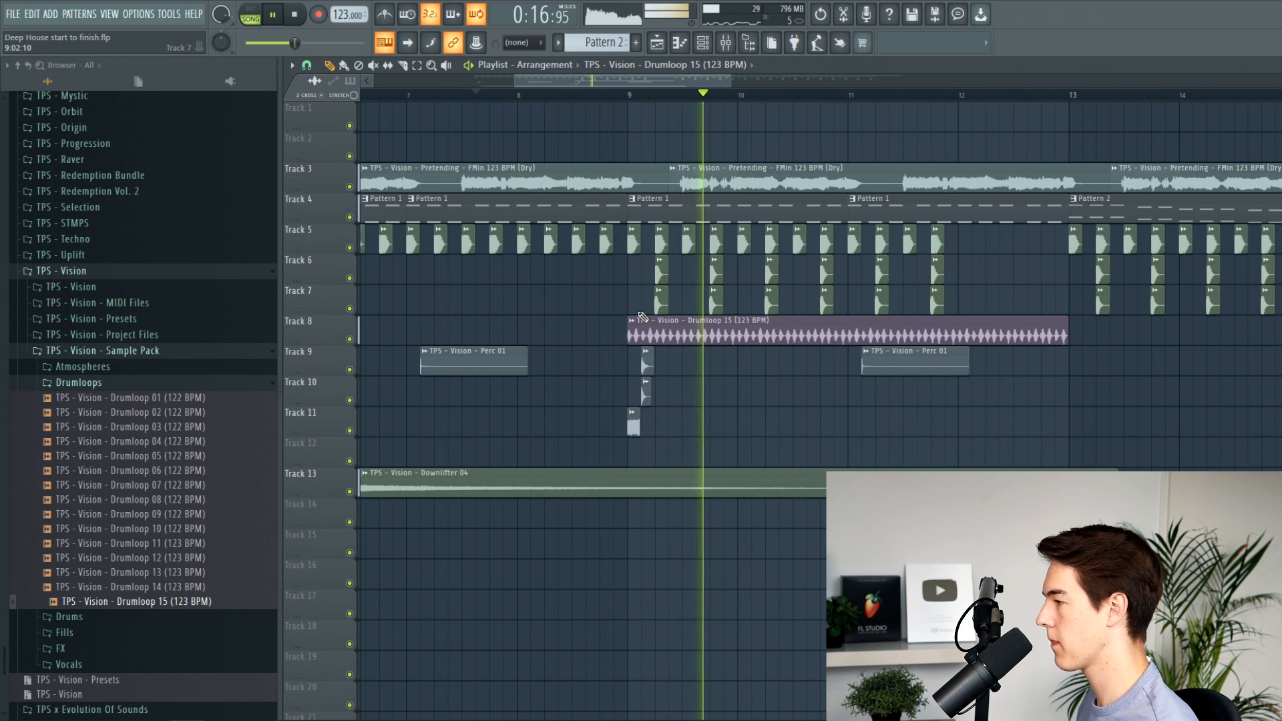
pyautogui.scroll(-3, 645, 367)
pyautogui.press('space')
pyautogui.press('space')
pyautogui.scroll(5, 636, 370)
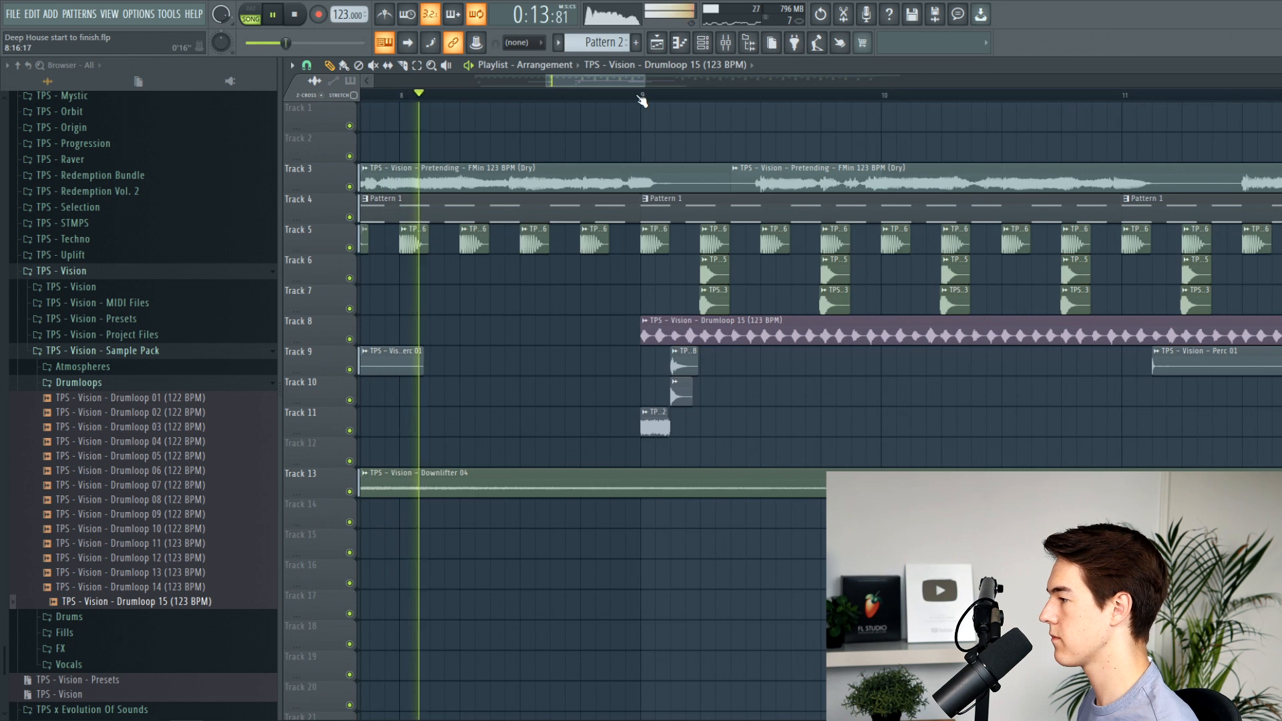
pyautogui.scroll(-2, 715, 344)
pyautogui.rightClick(715, 345)
pyautogui.press('space')
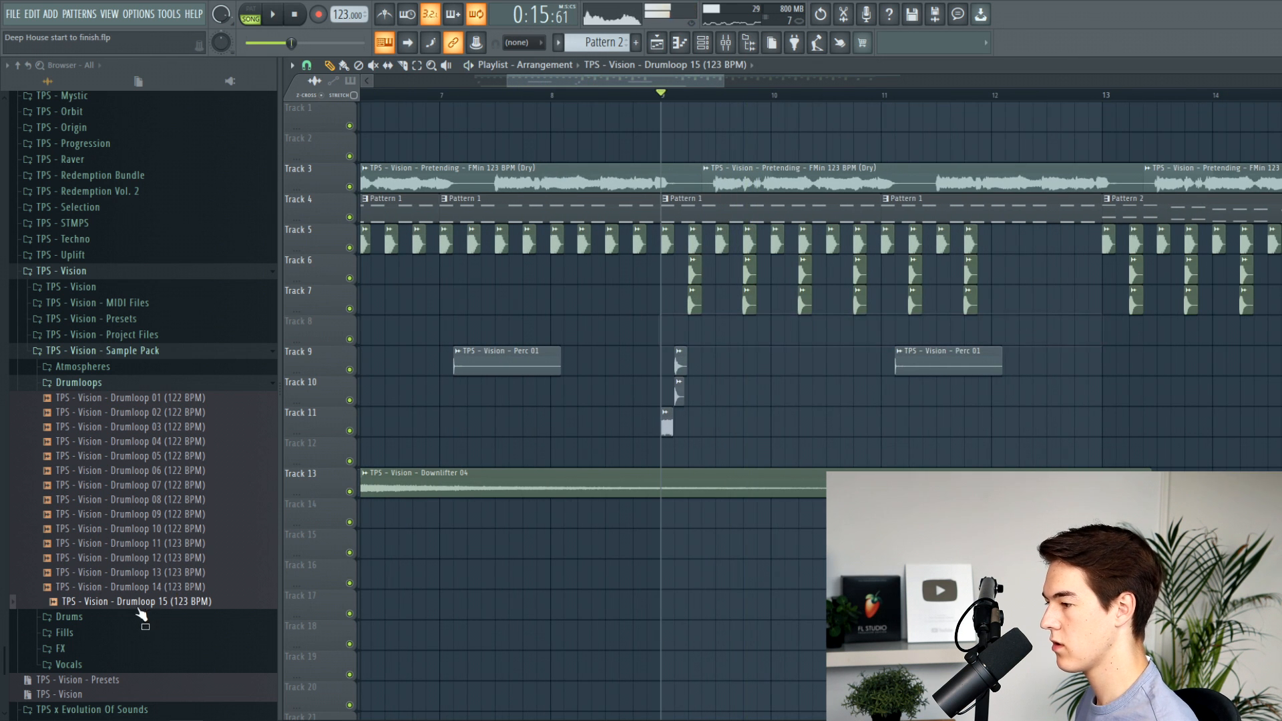
# Place Drumloop 14 on Track 8 at bar 9 and lower its channel volume during playback.
pyautogui.moveTo(153, 589); pyautogui.dragTo(666, 334)
pyautogui.press('space')
pyautogui.doubleClick(668, 333)
pyautogui.moveTo(612, 186); pyautogui.dragTo(613, 192)
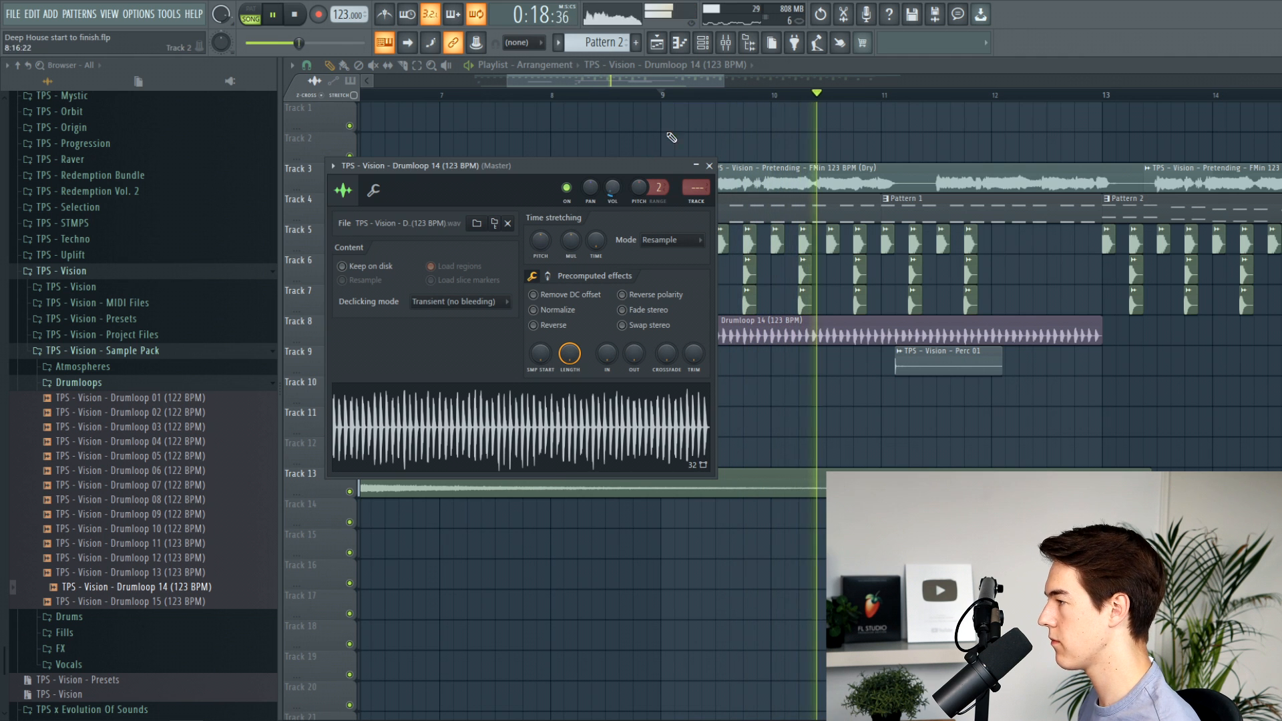
pyautogui.click(709, 166)
# Trim the Drumloop 14 clip to end at bar 12 and copy two Clap 05 and Clap 03 pairs into bar 12.
pyautogui.moveTo(1101, 335); pyautogui.dragTo(994, 336)
pyautogui.scroll(-3, 991, 382)
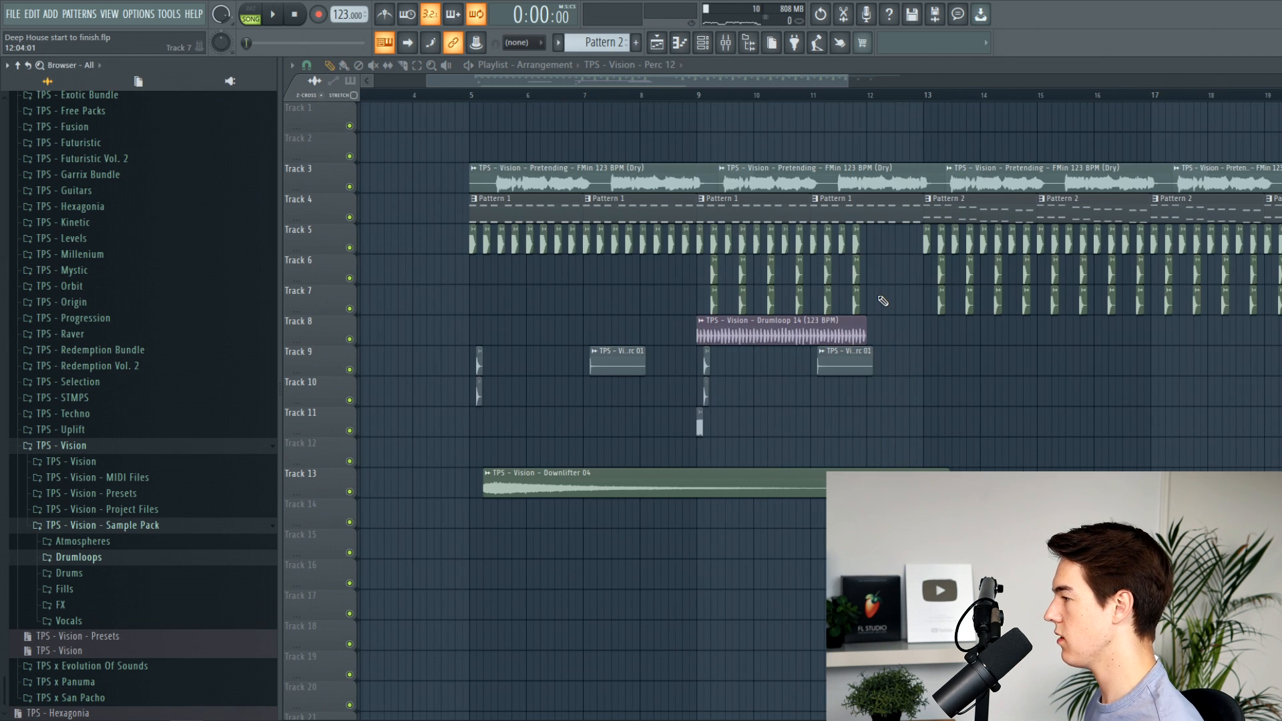
pyautogui.scroll(3, 881, 301)
pyautogui.moveTo(881, 313); pyautogui.dragTo(774, 287)
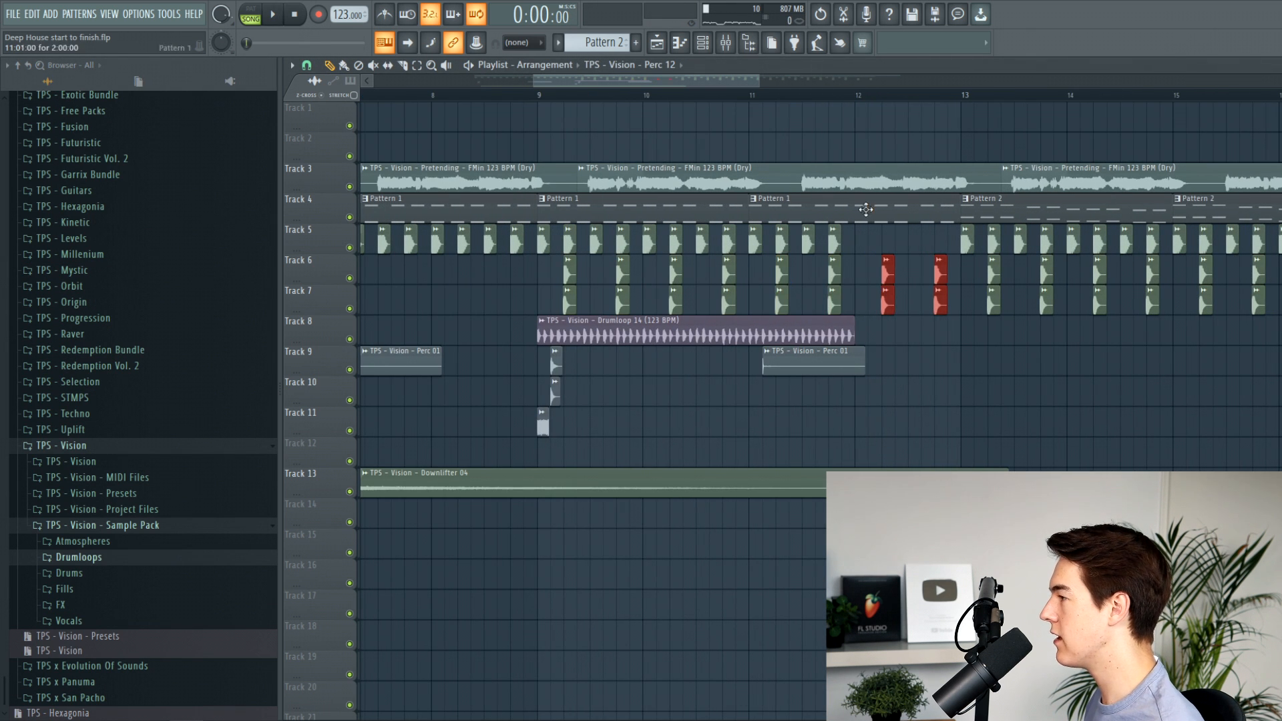
# Place a unique, reversed copy of Clap 05 on Track 6, ending where the last clap in bar 12 starts.
pyautogui.scroll(3, 857, 95)
pyautogui.scroll(2, 848, 268)
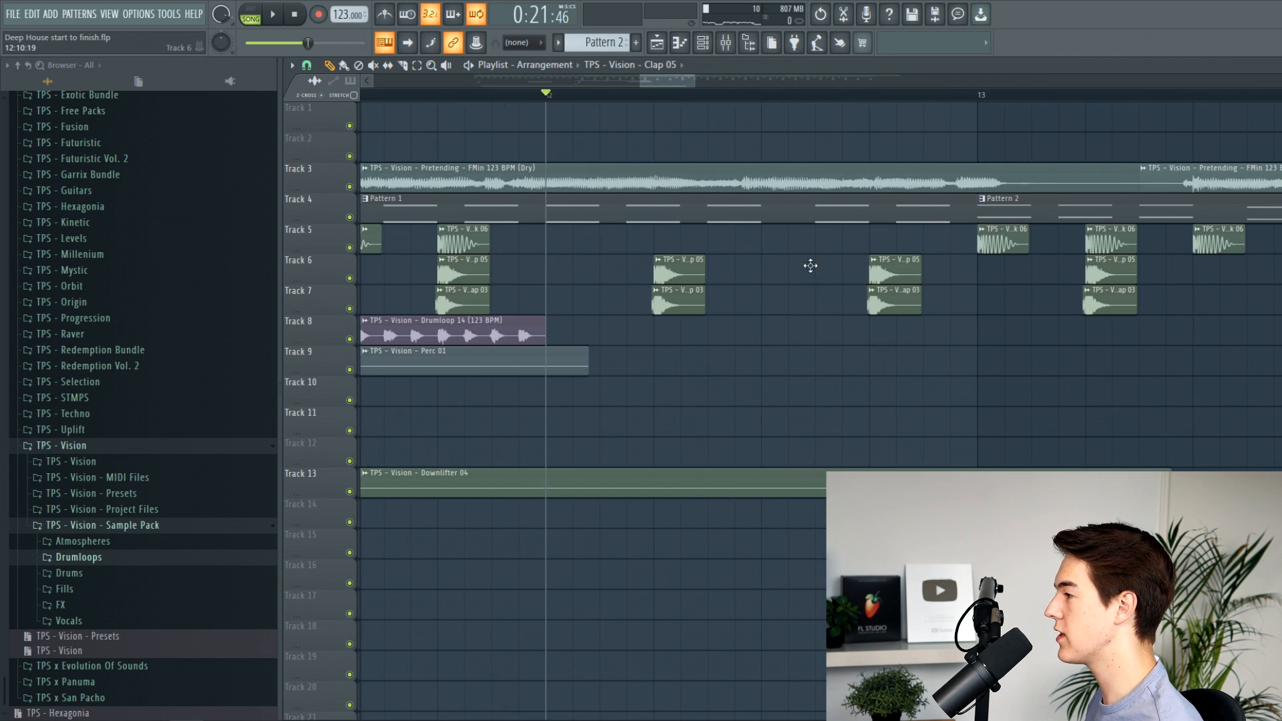
pyautogui.rightClick(823, 269)
pyautogui.click(859, 362)
pyautogui.press('Escape')
pyautogui.scroll(2, 845, 269)
pyautogui.doubleClick(845, 269)
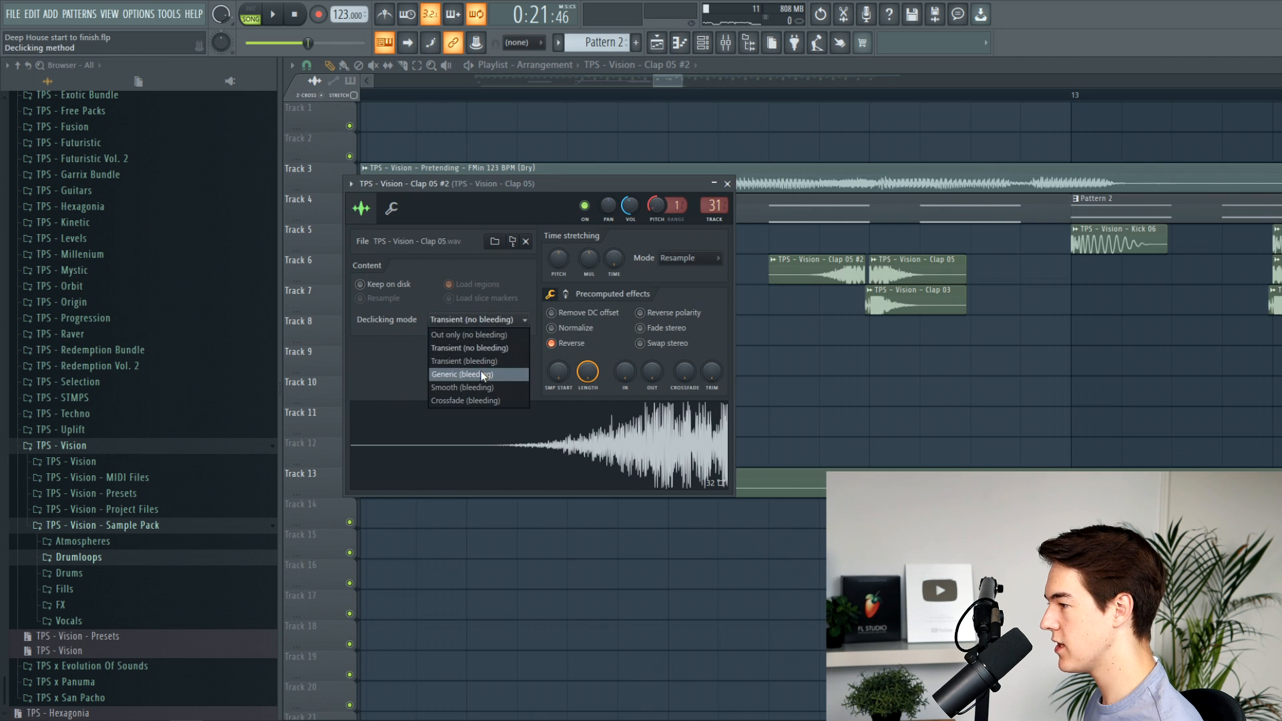
pyautogui.press('Escape')
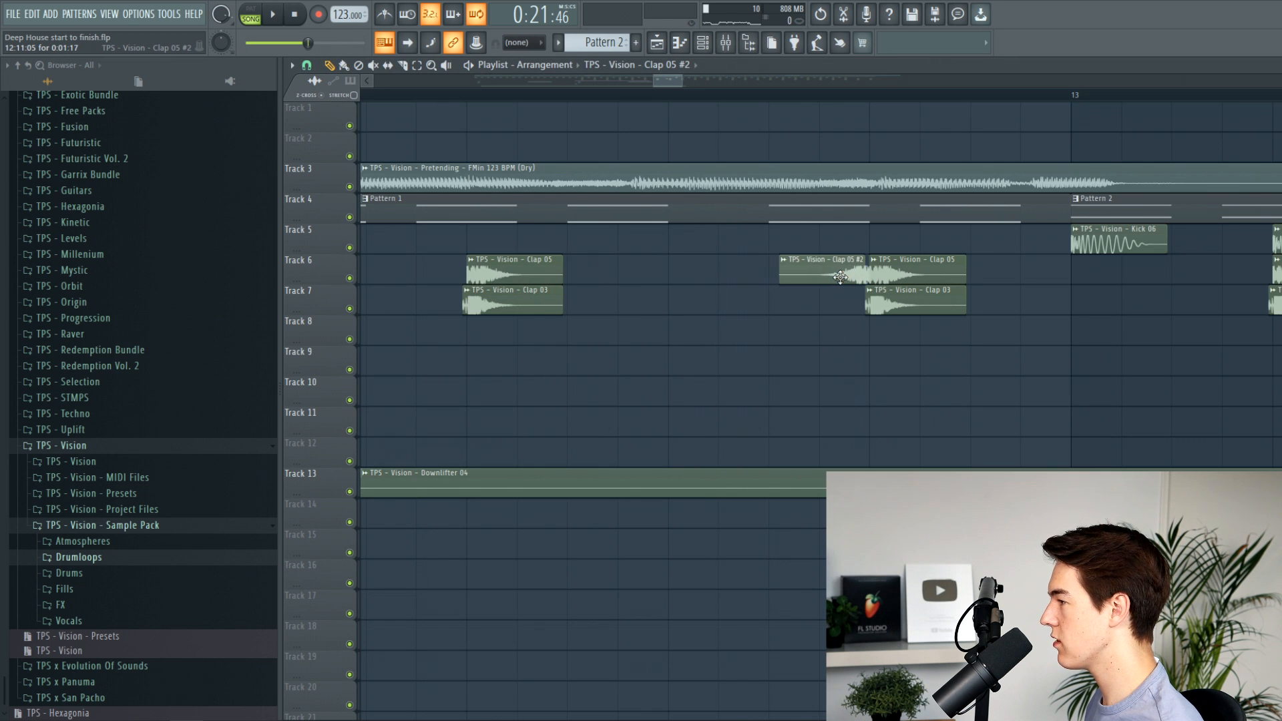
# Play bar 12 repeatedly to check the reversed clap leading into the last clap.
pyautogui.press('space')
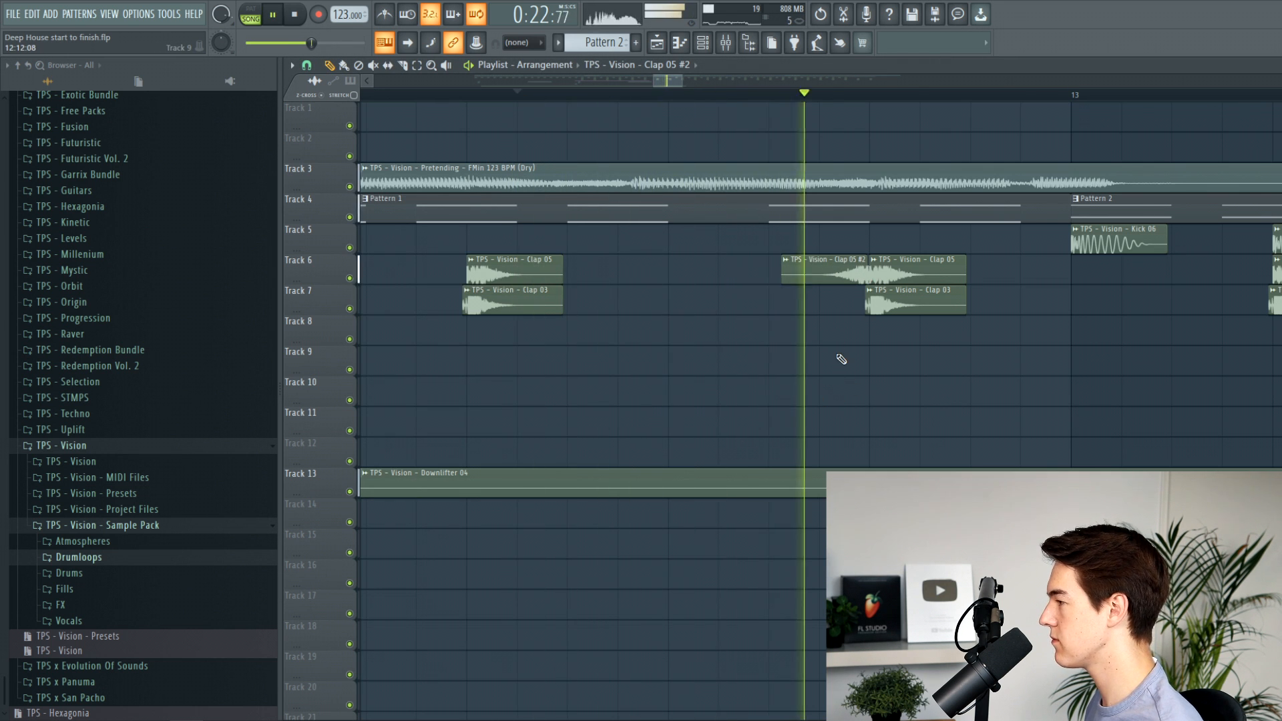
pyautogui.press('space')
pyautogui.press('space')
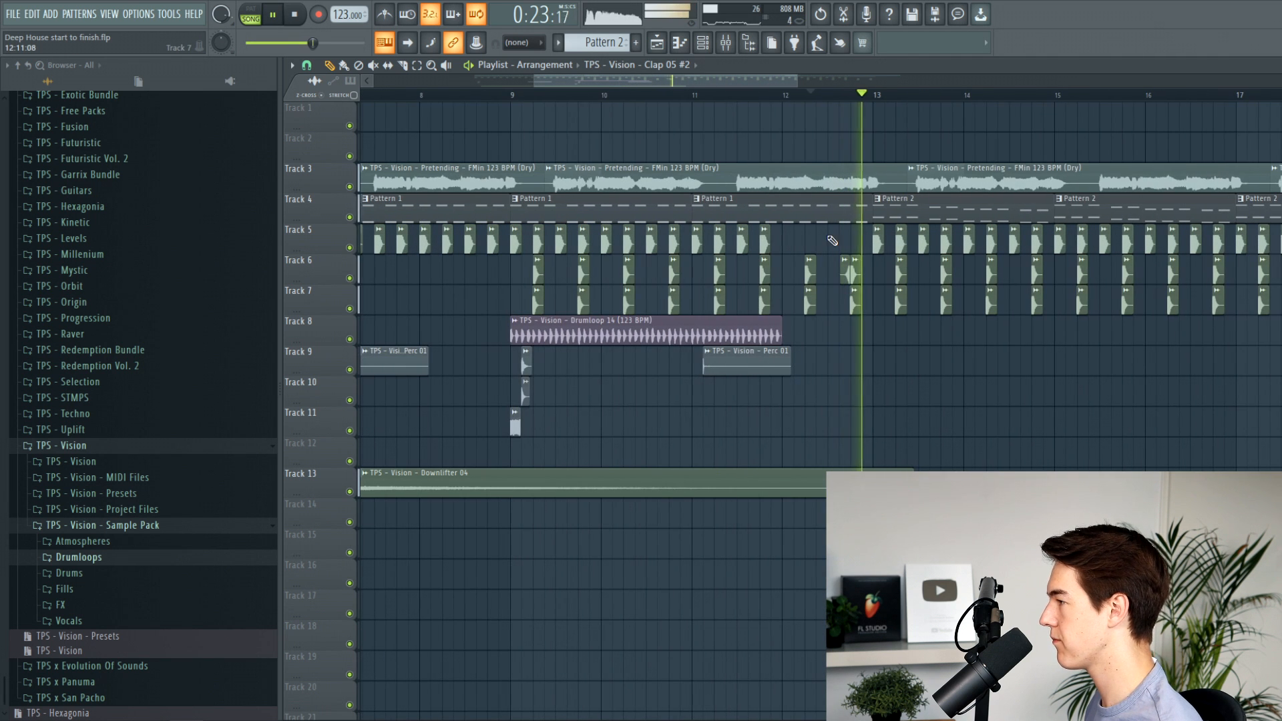
pyautogui.press('space')
pyautogui.press('space')
# Extend the Drumloop 14 clip on Track 8 to end at bar 13 and replay bar 12.
pyautogui.moveTo(780, 332); pyautogui.dragTo(872, 334)
pyautogui.press('space')
pyautogui.press('space')
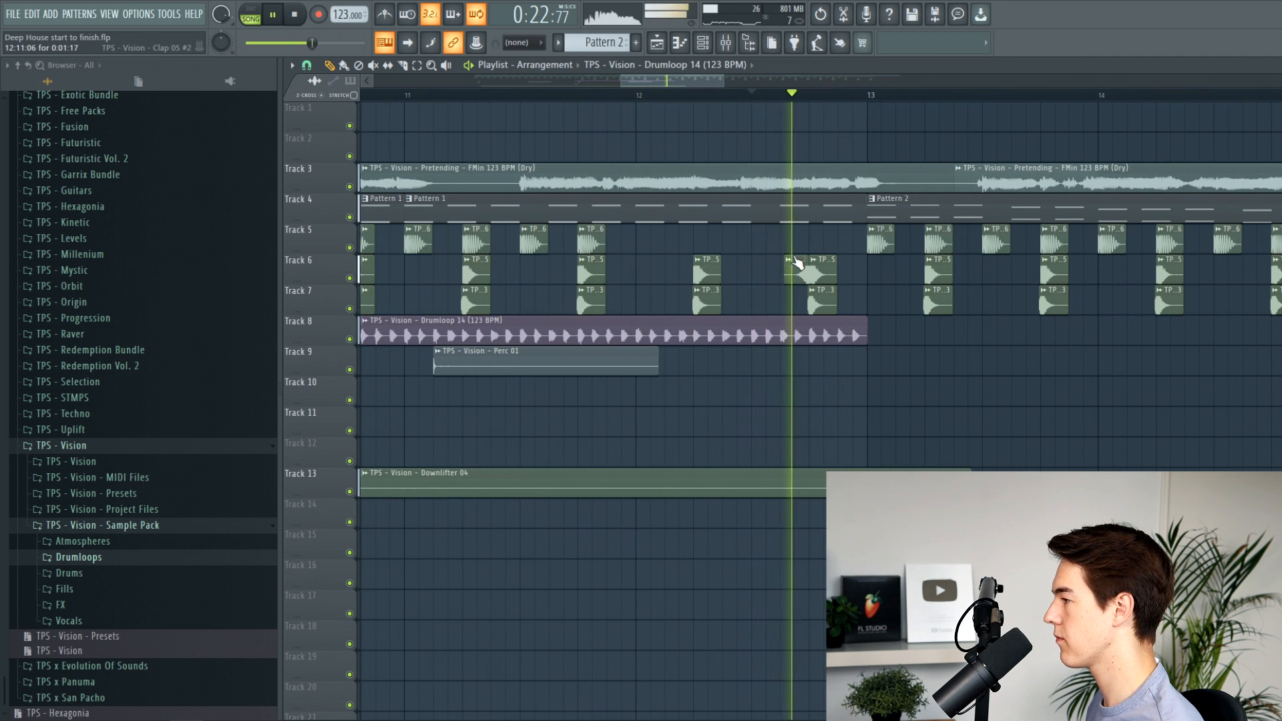
pyautogui.press('space')
# Duplicate the four-bar Drumloop 14 clip twice on Track 8 so the loop fills bars 13 to 21.
pyautogui.scroll(-5, 824, 284)
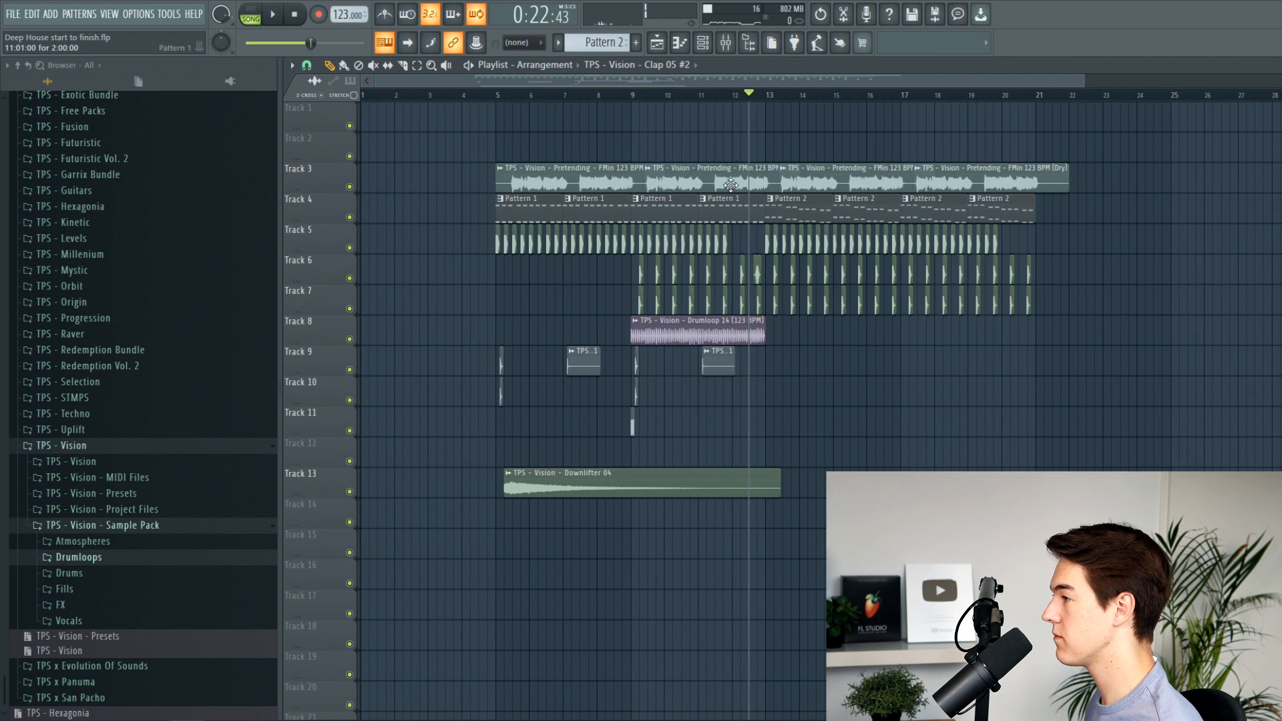
pyautogui.scroll(3, 775, 309)
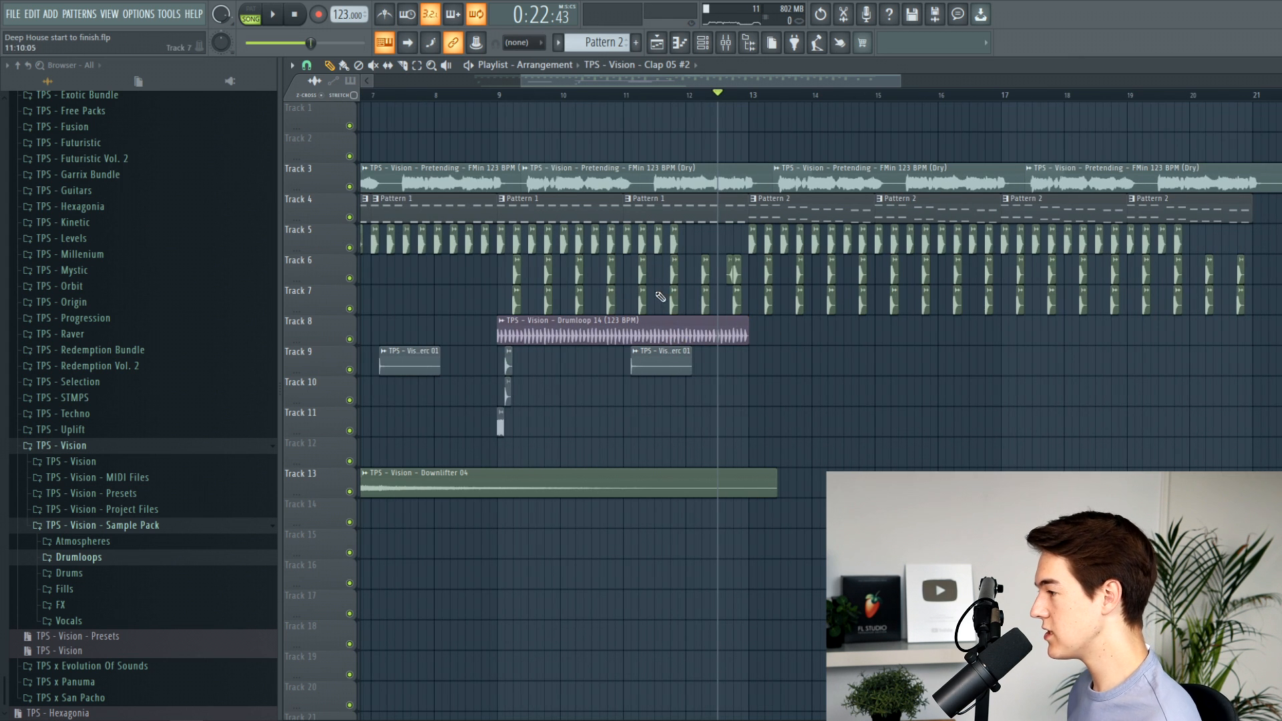
pyautogui.scroll(-2, 678, 342)
pyautogui.click(744, 332)
pyautogui.moveTo(741, 334); pyautogui.dragTo(1025, 333)
pyautogui.hotkey('ctrl', 'z')
pyautogui.keyDown('ctrl'); pyautogui.click(1204, 358); pyautogui.keyUp('ctrl')
pyautogui.moveTo(927, 356); pyautogui.dragTo(923, 323)
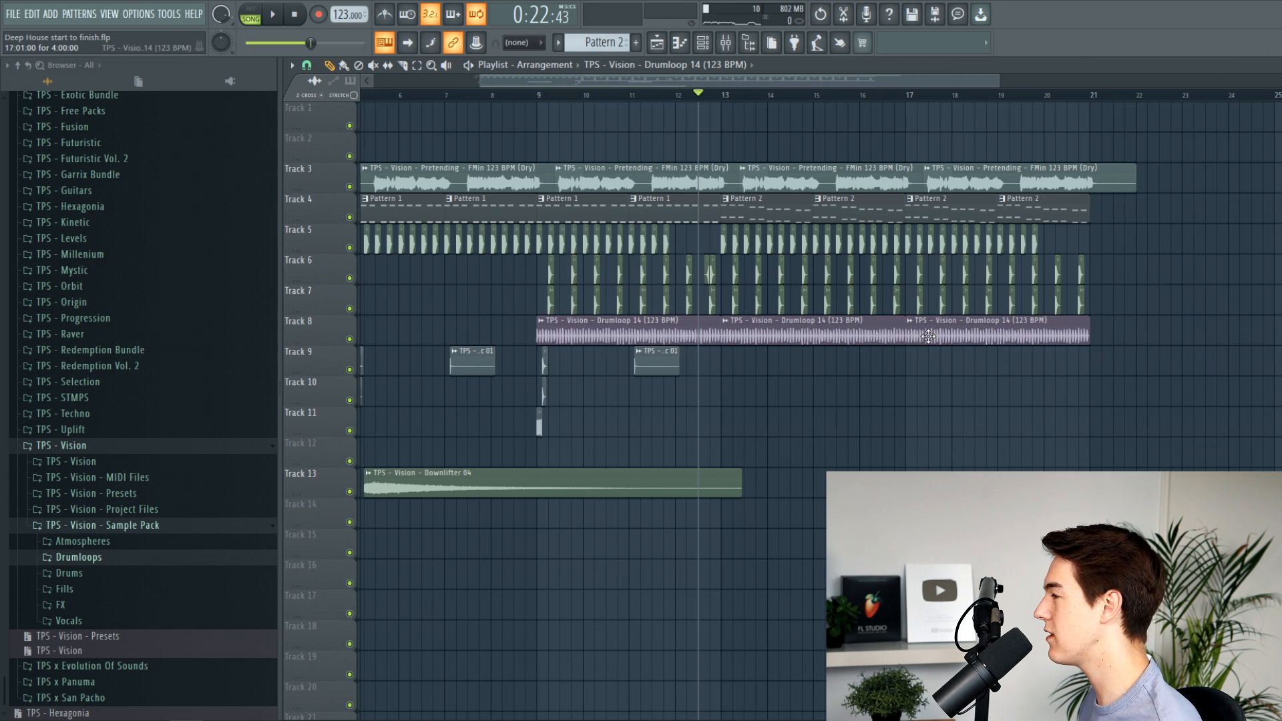
# Insert an empty track above the Drumloop 14 track in the playlist.
pyautogui.scroll(-3, 922, 323)
pyautogui.rightClick(334, 319)
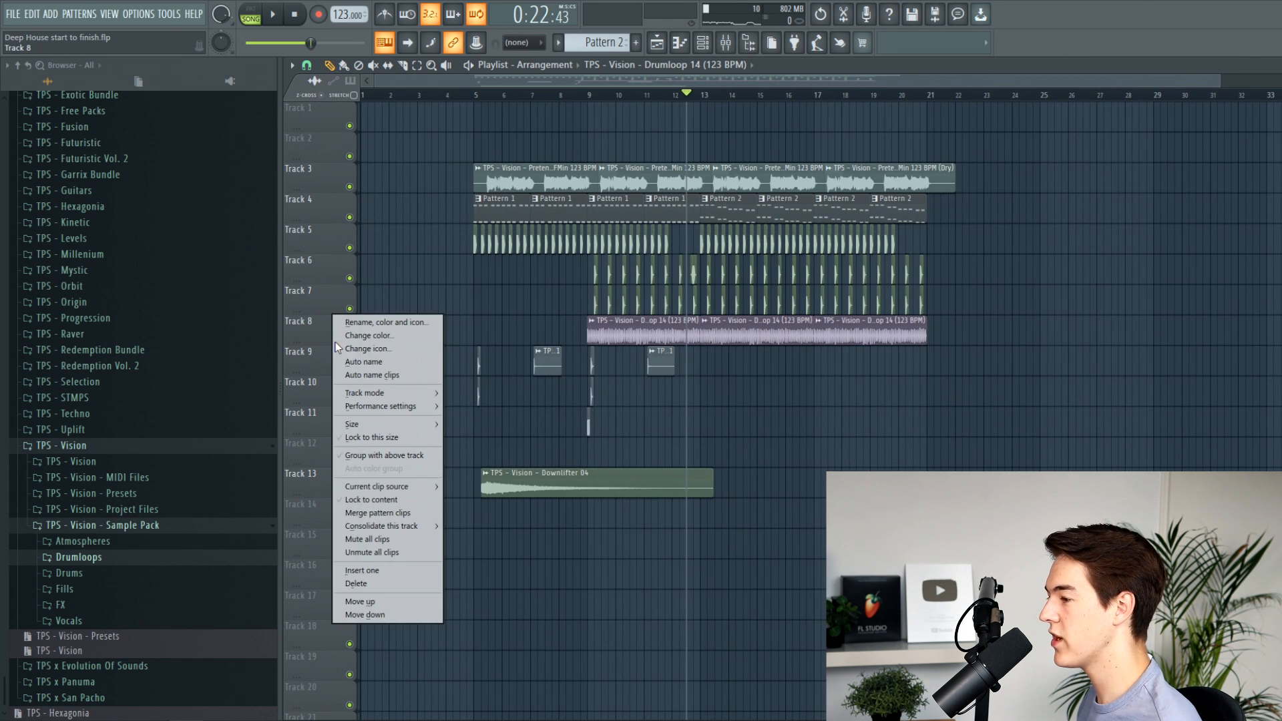
pyautogui.click(391, 571)
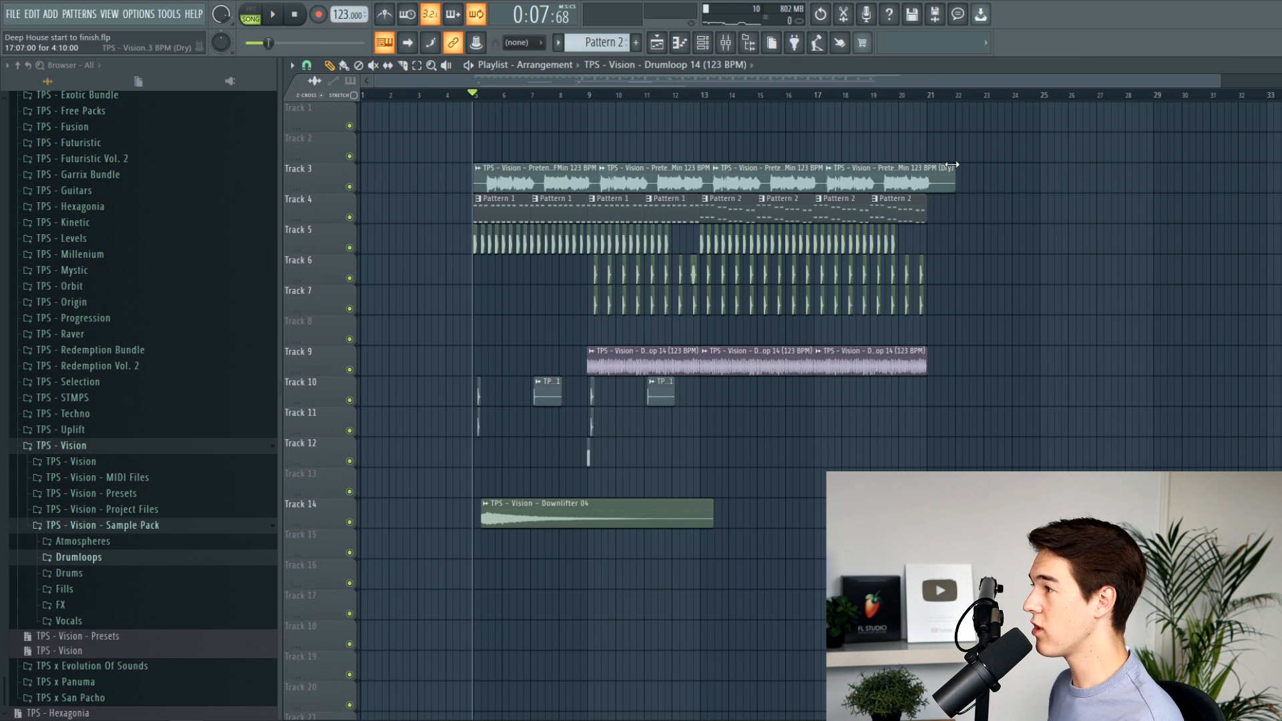
# Show the unsorted channels in the channel rack and add a new Serum instrument.
pyautogui.click(705, 46)
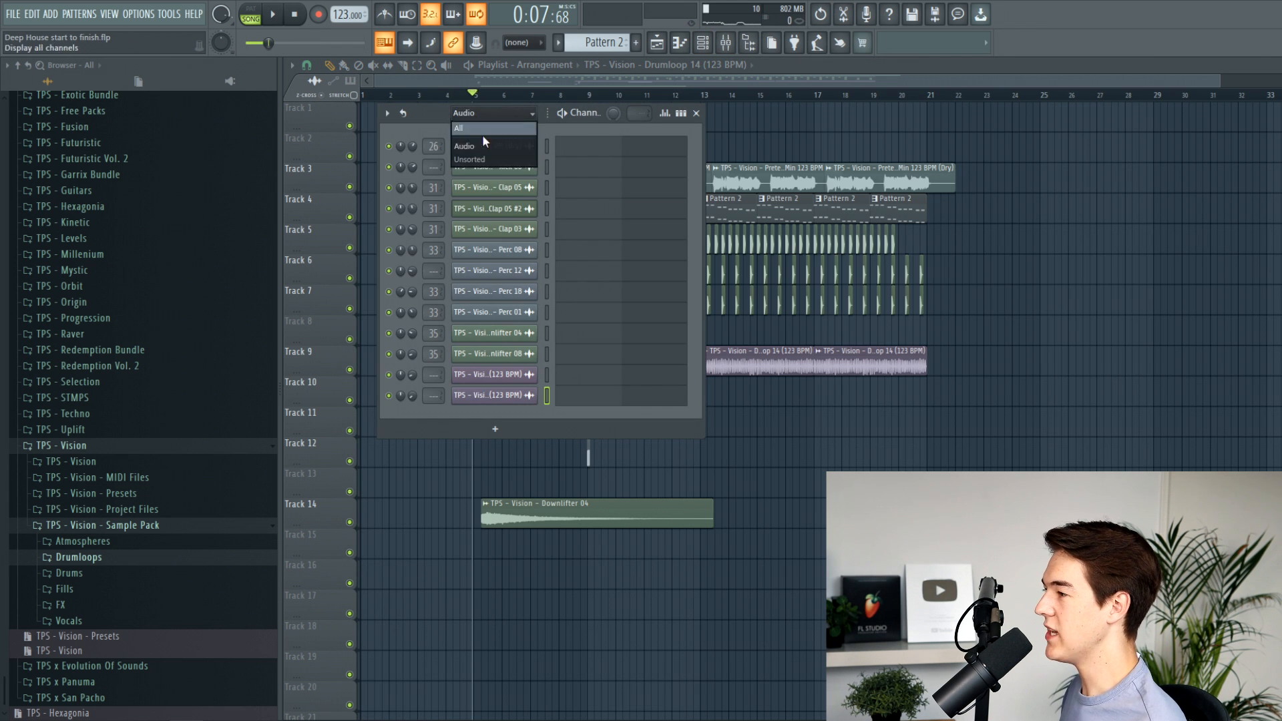
pyautogui.click(483, 159)
pyautogui.click(495, 219)
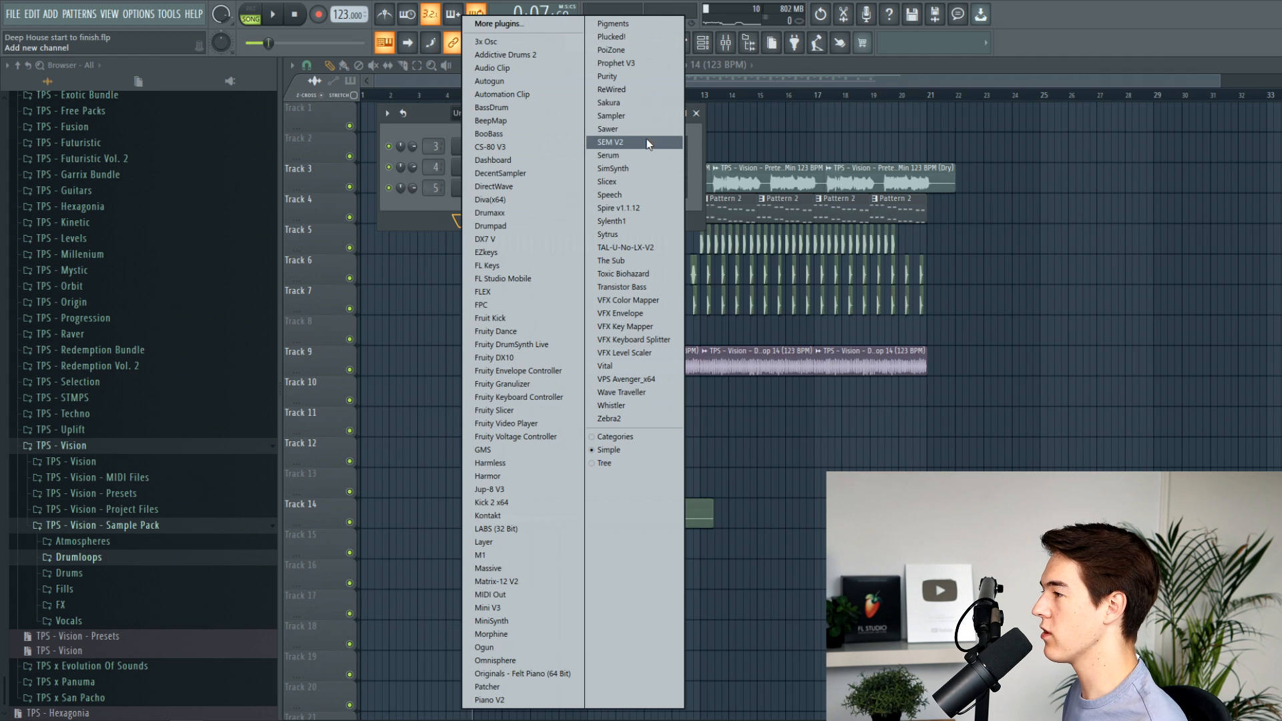
pyautogui.click(638, 157)
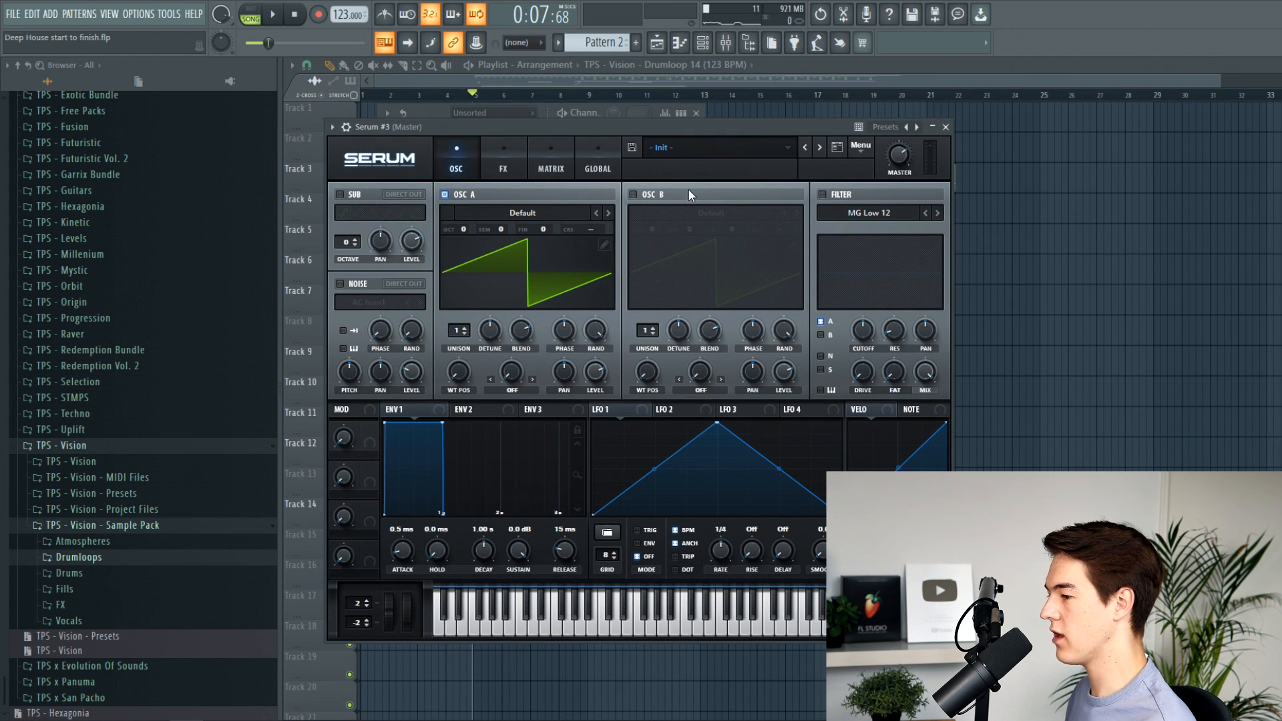
# Load the SY - Brasserie preset from the TPS - Vision Serum presets into the new Serum and close its window.
pyautogui.click(164, 493)
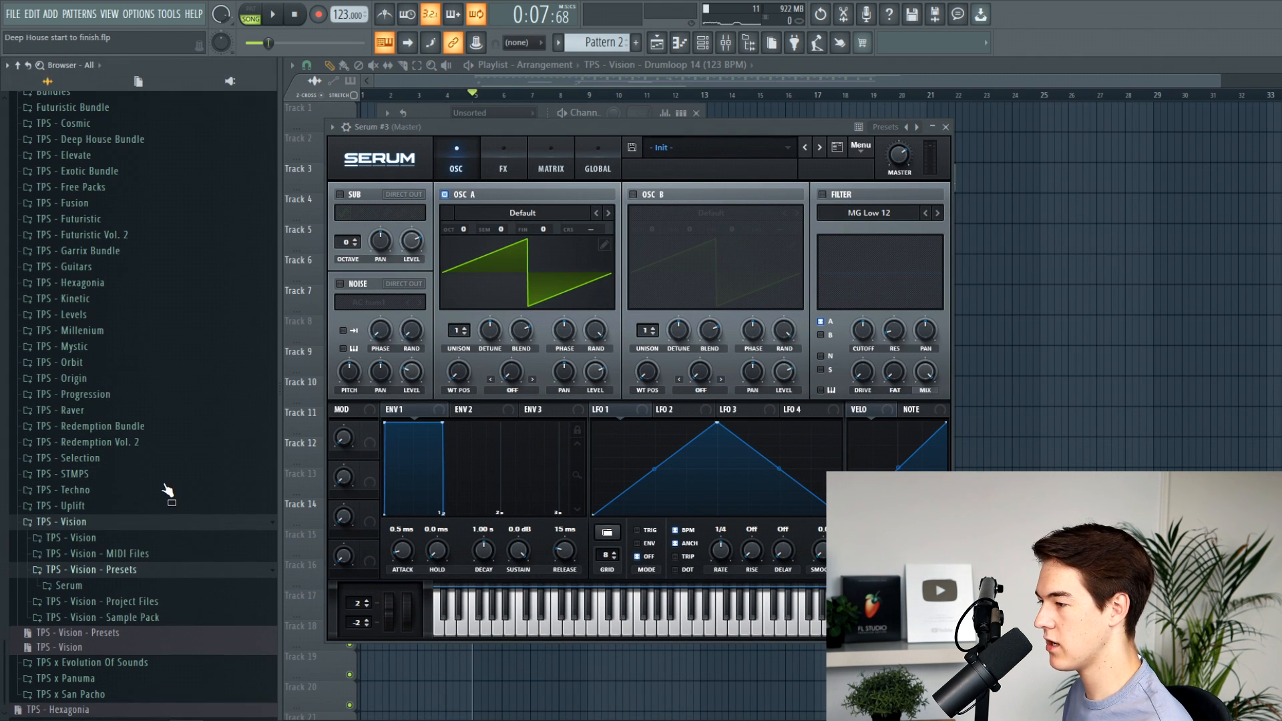
pyautogui.click(114, 592)
pyautogui.scroll(-8, 157, 472)
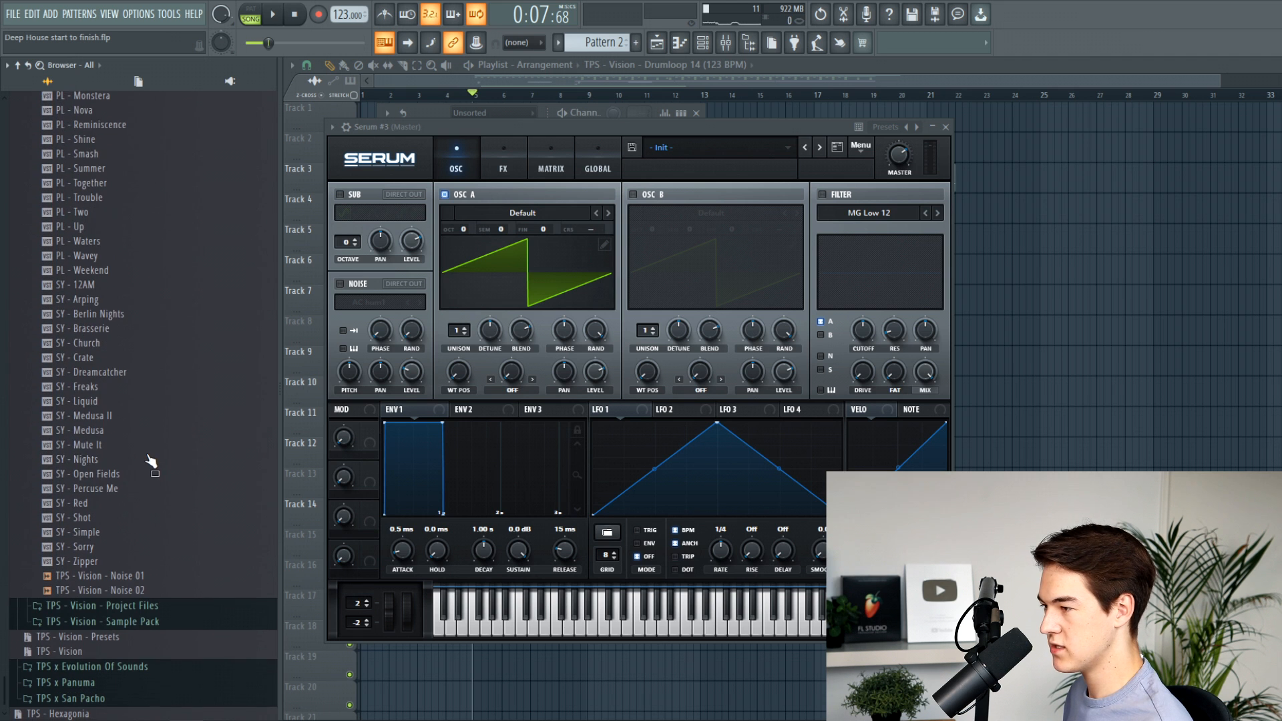
pyautogui.moveTo(107, 327); pyautogui.dragTo(536, 267)
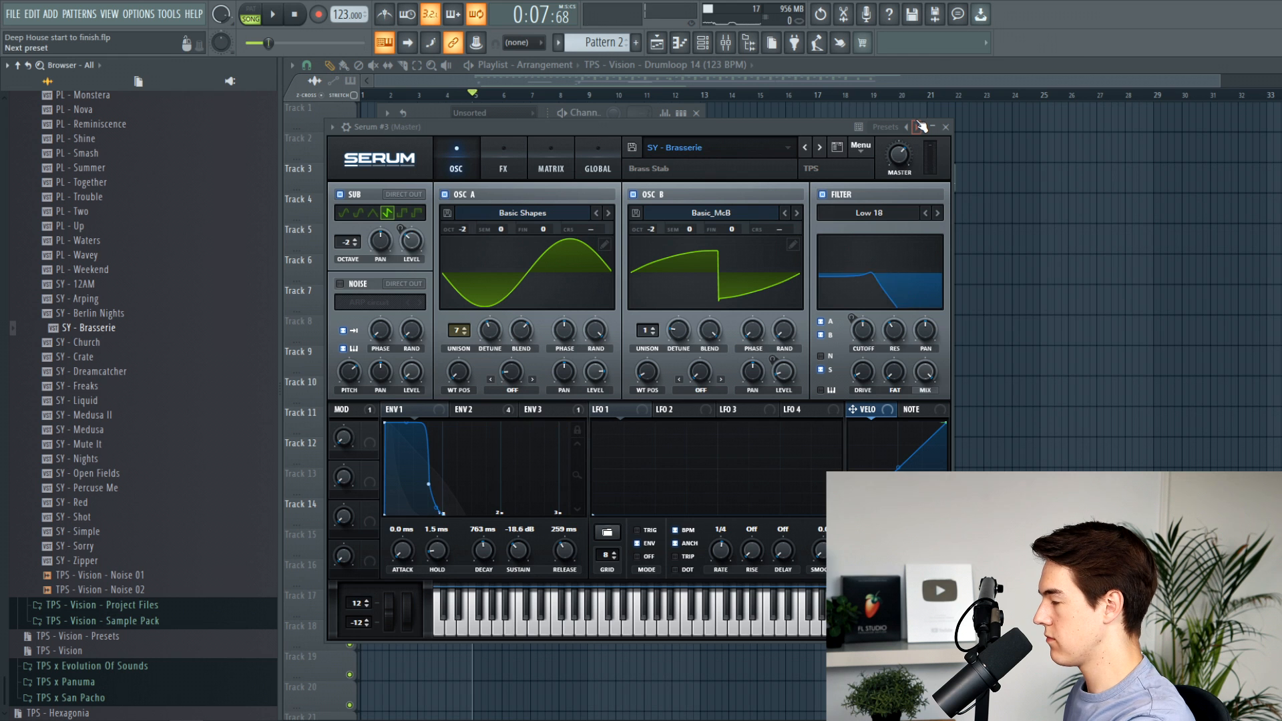
pyautogui.moveTo(459, 372); pyautogui.dragTo(463, 344)
pyautogui.click(945, 127)
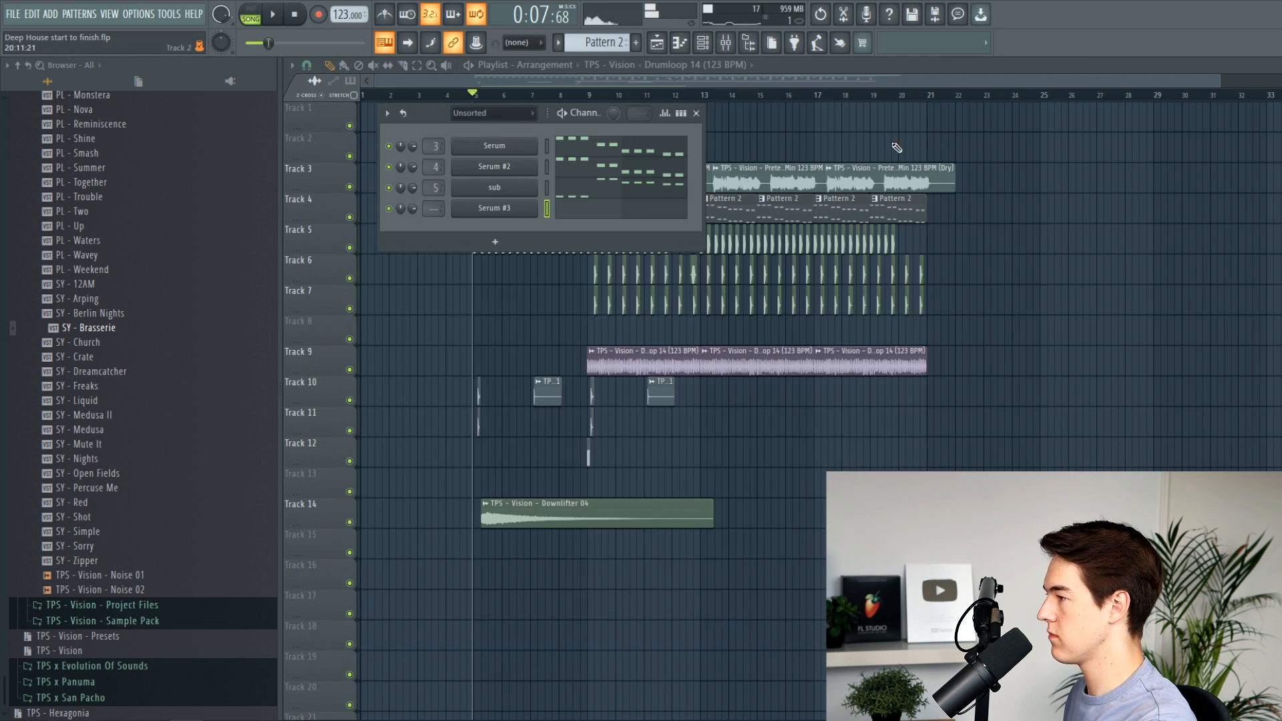
# Switch to the first empty pattern for the new Serum part.
pyautogui.click(79, 14)
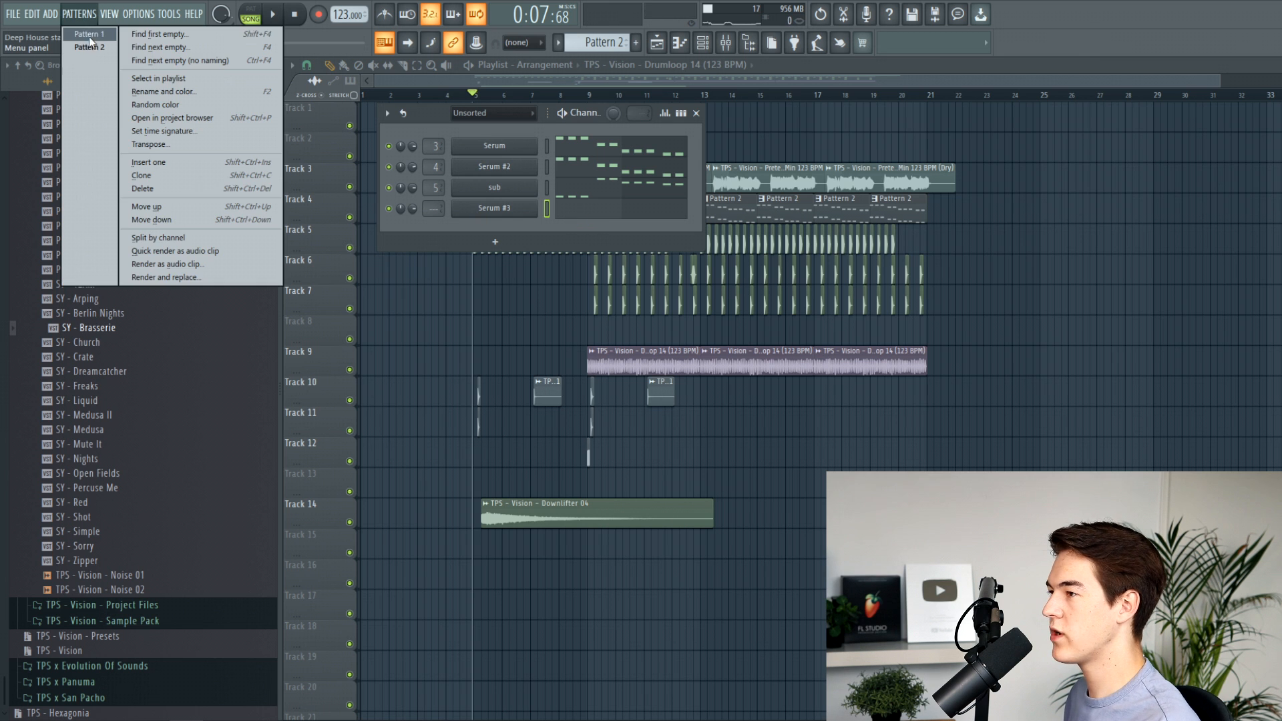
pyautogui.click(127, 35)
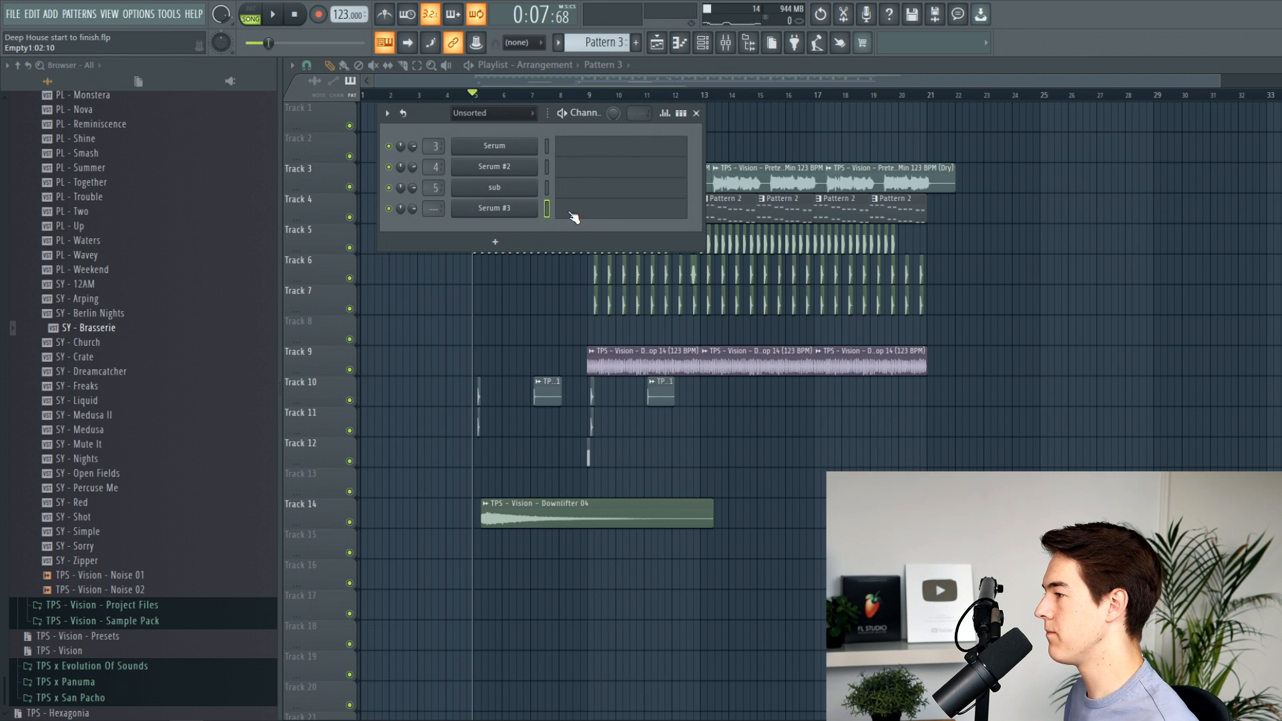
# In the Serum #3 piano roll of Pattern 3, draw half-bar F#4 notes at the starts of bars 1 and 5.
pyautogui.click(573, 218)
pyautogui.scroll(2, 368, 277)
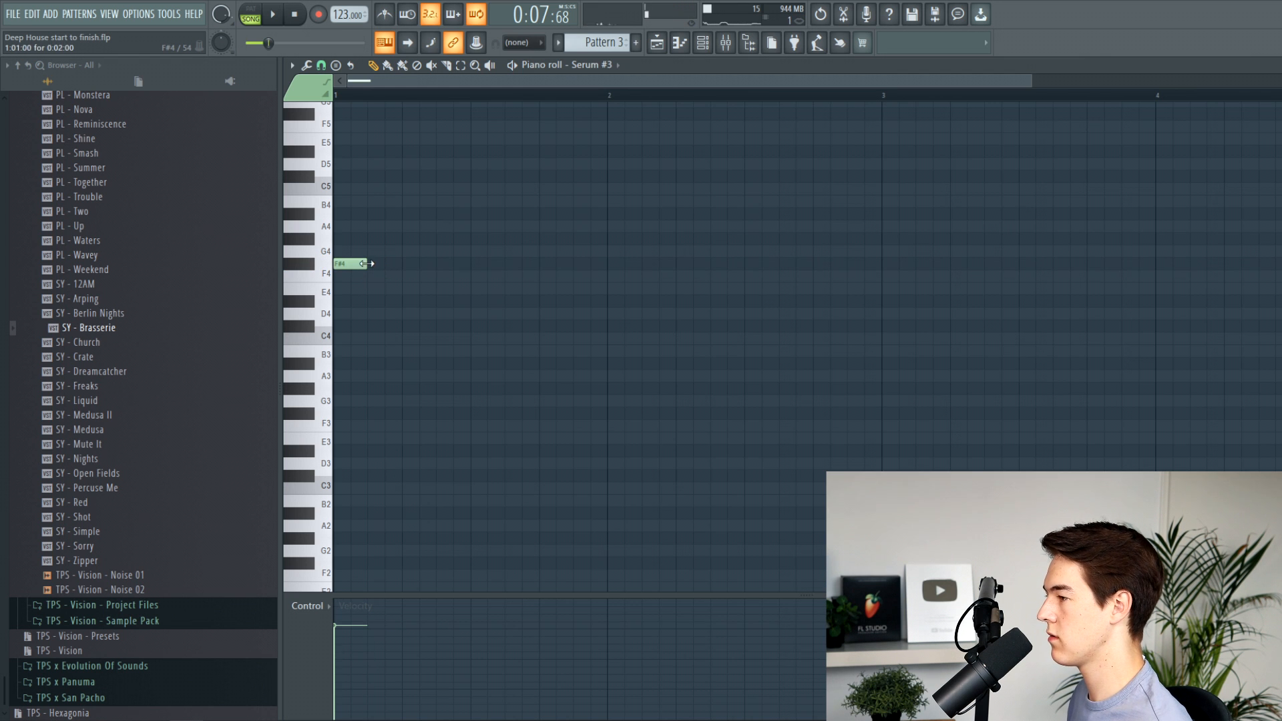
pyautogui.click(250, 15)
pyautogui.press('space')
pyautogui.press('space')
pyautogui.scroll(-2, 733, 92)
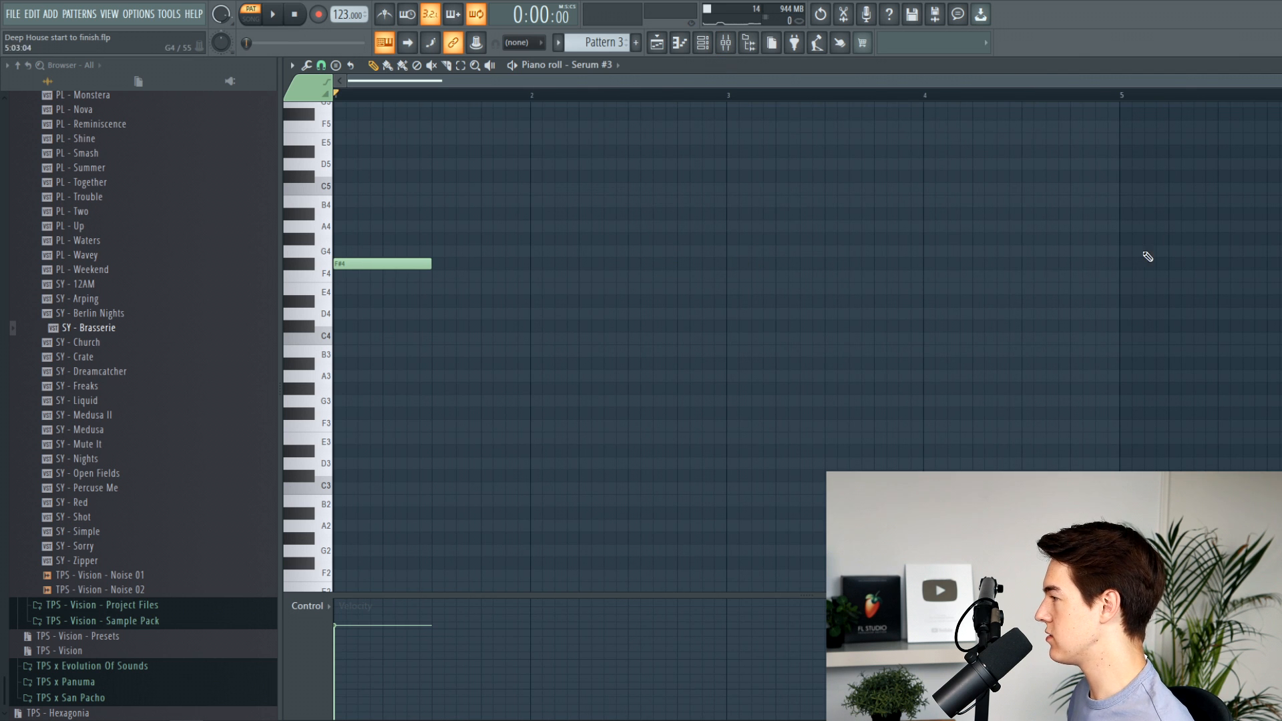
pyautogui.scroll(-2, 751, 275)
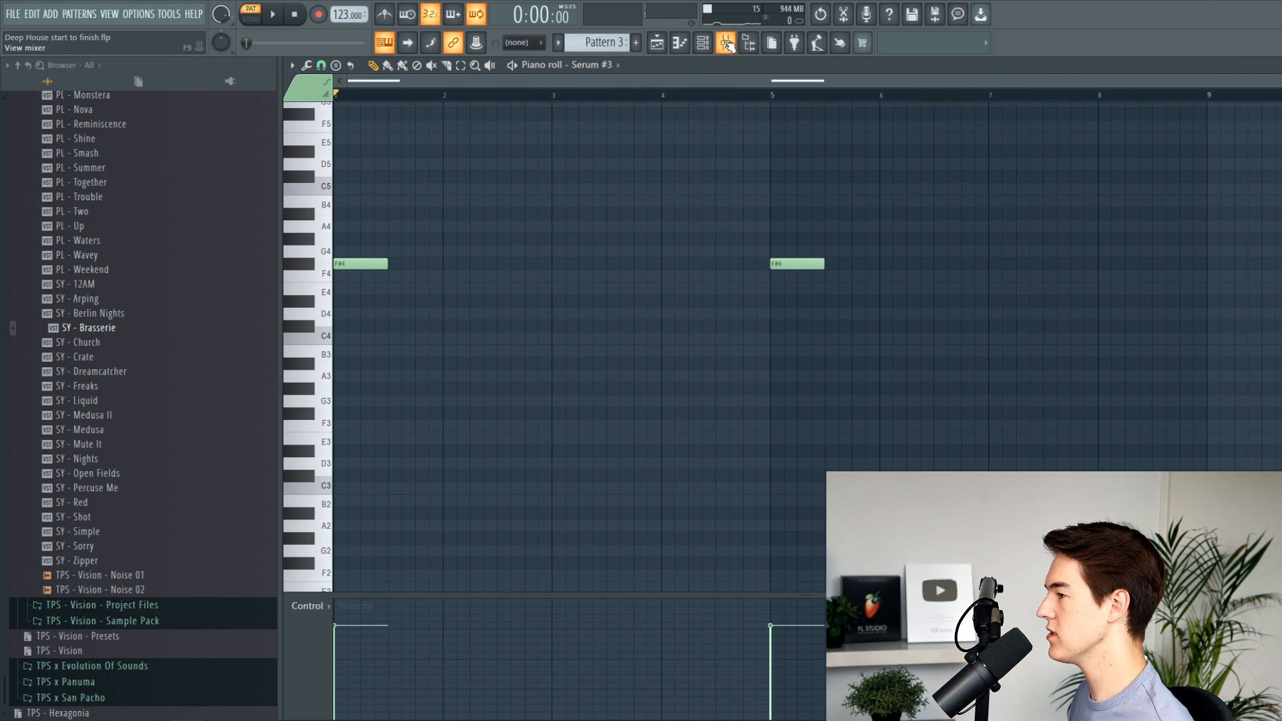
# Route Serum #3 to mixer track 10 and load Fruity Parametric EQ 2 in its second effect slot.
pyautogui.click(726, 44)
pyautogui.press('space')
pyautogui.press('space')
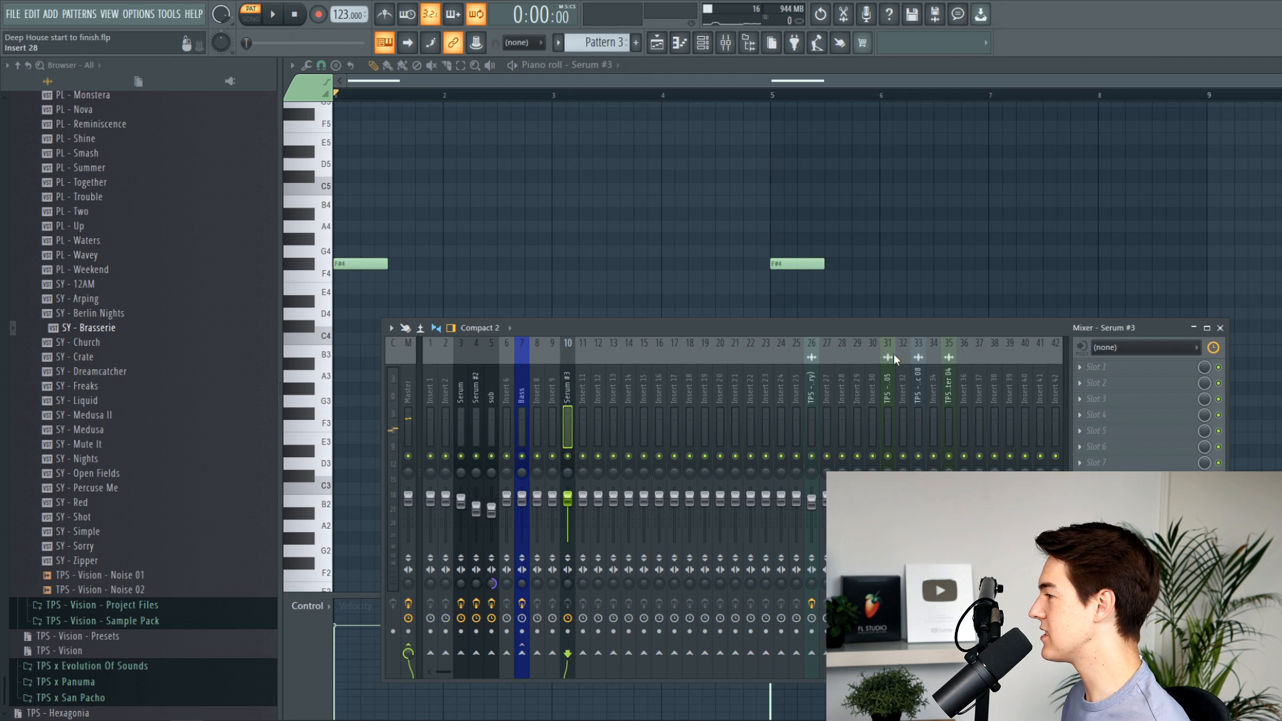
pyautogui.click(1098, 383)
pyautogui.click(888, 102)
# Shape the Serum #3 EQ with a steep low cut and a treble boost on band 6.
pyautogui.moveTo(803, 273)
pyautogui.mouseDown()
pyautogui.moveTo(803, 289)
pyautogui.moveTo(803, 269)
pyautogui.mouseUp()
pyautogui.press('space')
pyautogui.press('space')
pyautogui.moveTo(481, 372); pyautogui.dragTo(545, 372)
pyautogui.press('space')
pyautogui.moveTo(673, 372); pyautogui.dragTo(687, 350)
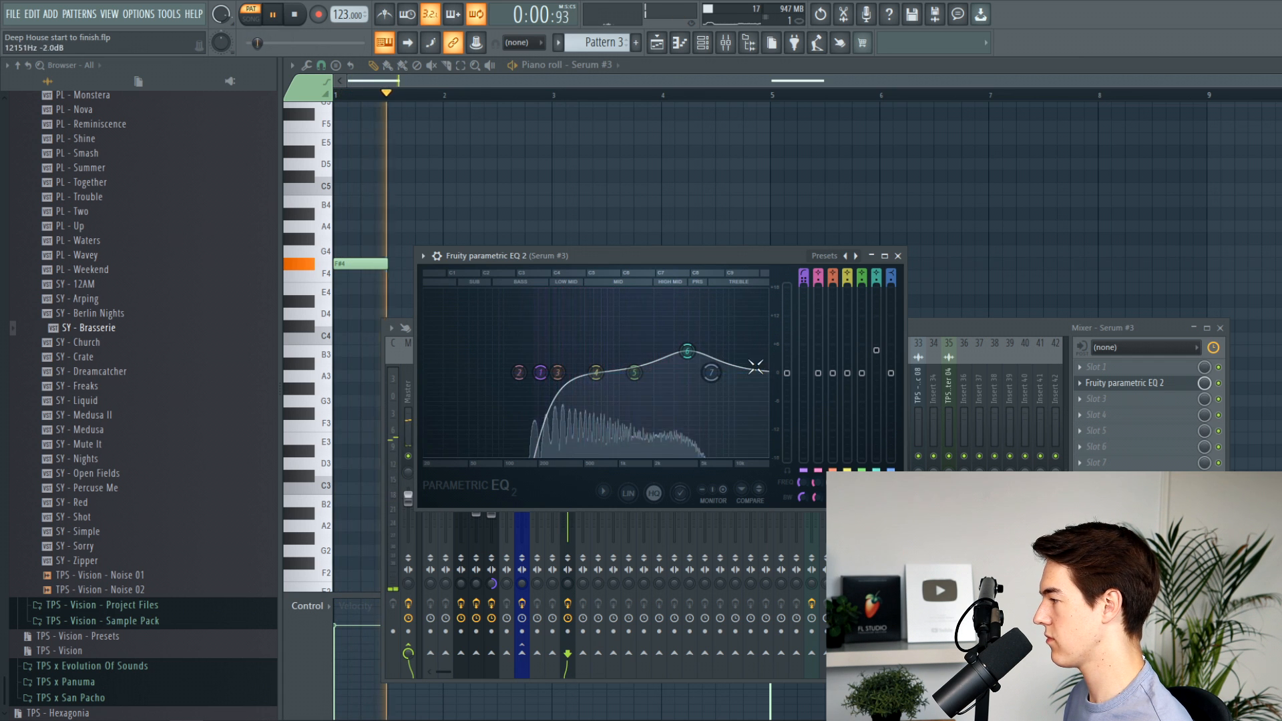
pyautogui.press('space')
# Try a ValhallaRoom reverb with about 2.09 s decay in slot 4 of Serum #3, and remove it.
pyautogui.click(1092, 414)
pyautogui.moveTo(1092, 413)
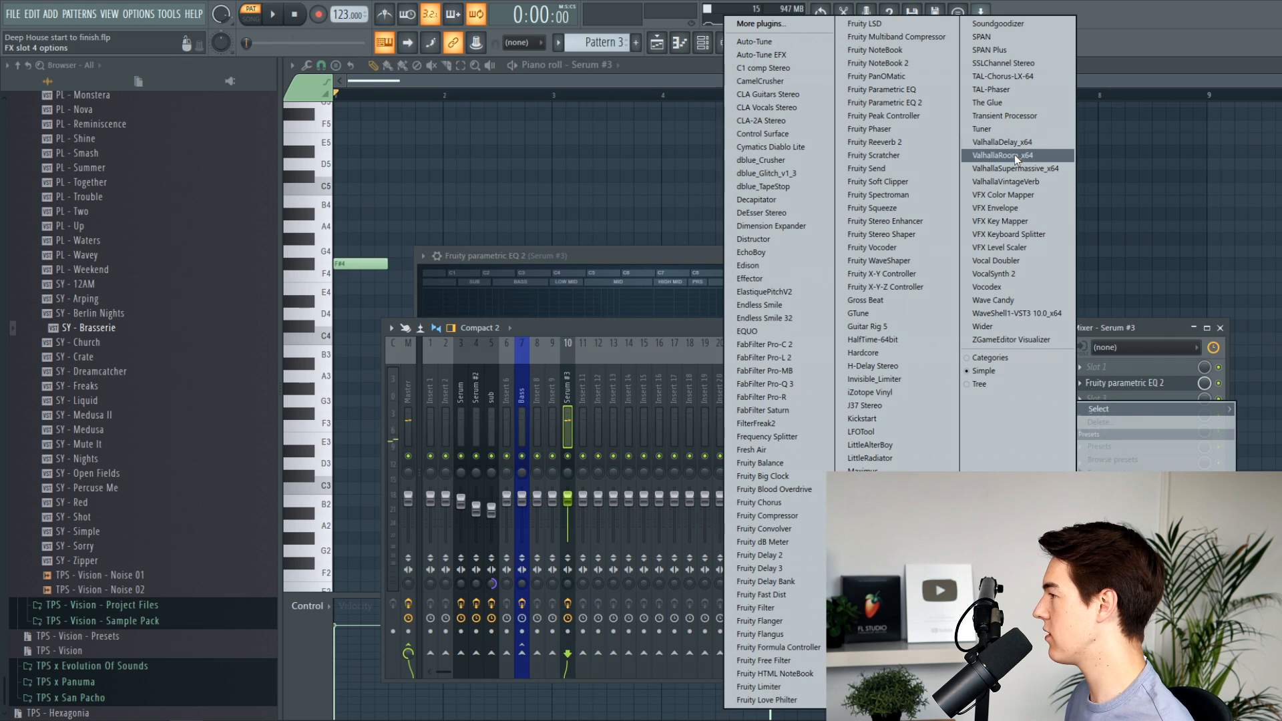
pyautogui.click(1015, 155)
pyautogui.press('space')
pyautogui.moveTo(438, 367); pyautogui.dragTo(439, 352)
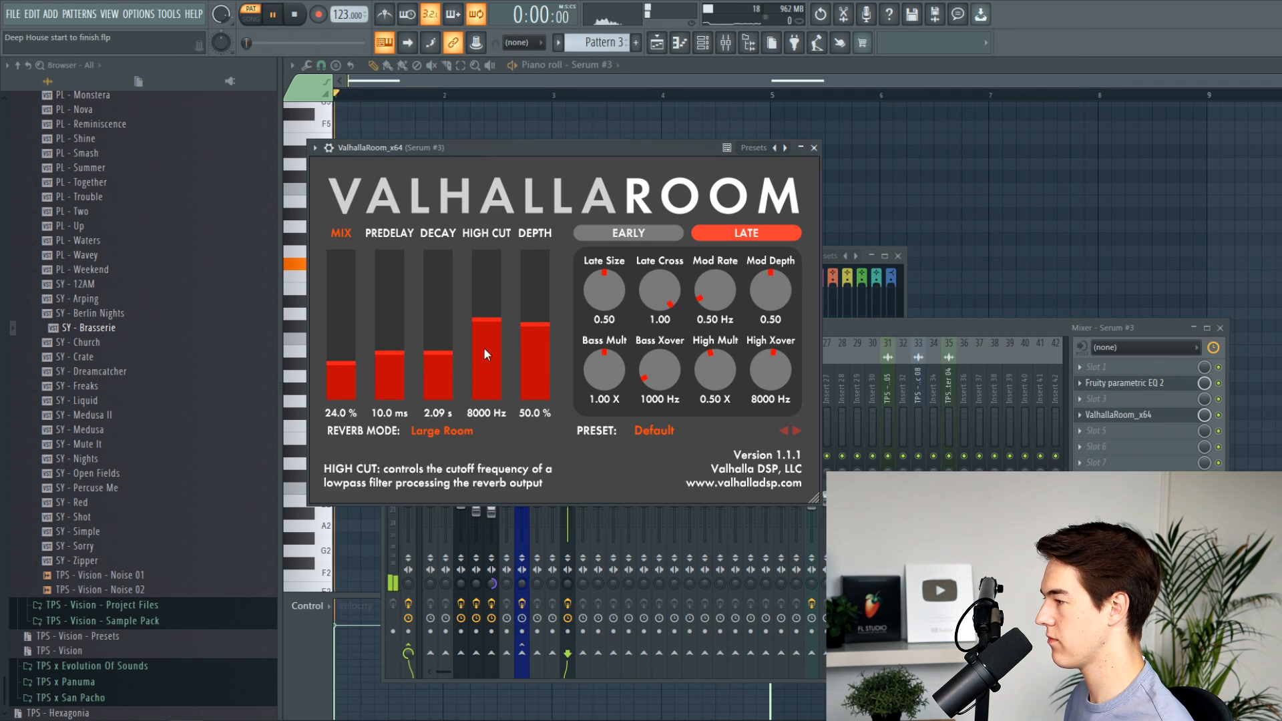
pyautogui.press('space')
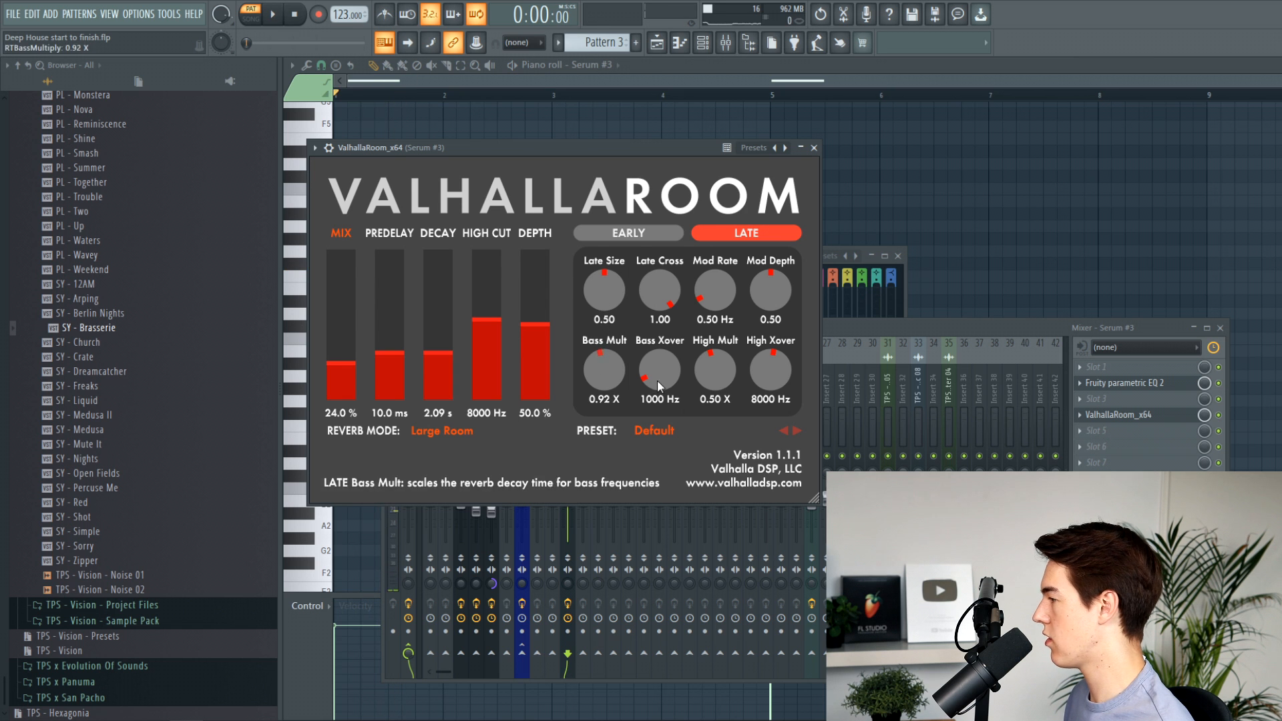
pyautogui.click(1080, 415)
pyautogui.click(1096, 424)
# Add Fruity Reeverb 2 in slot 3 of the Serum #3 mixer track, plus Kickstart with its mix at 82%.
pyautogui.click(1080, 399)
pyautogui.moveTo(1097, 409)
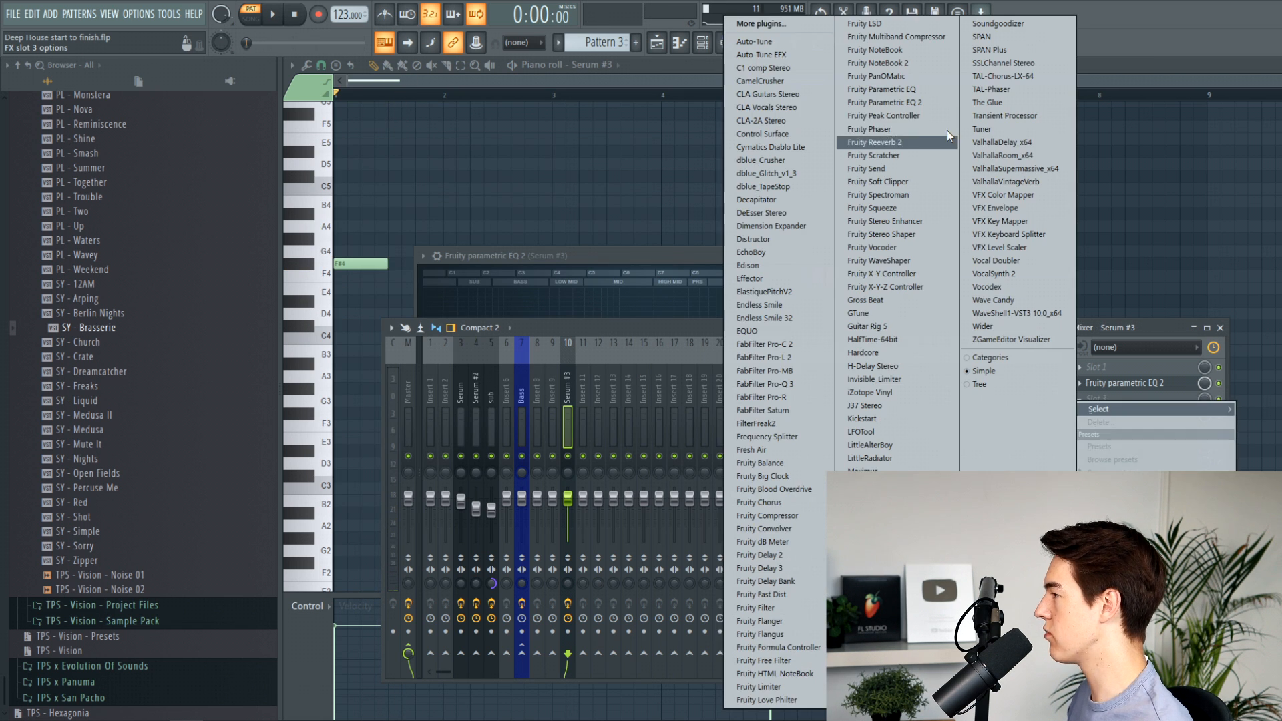
pyautogui.click(875, 142)
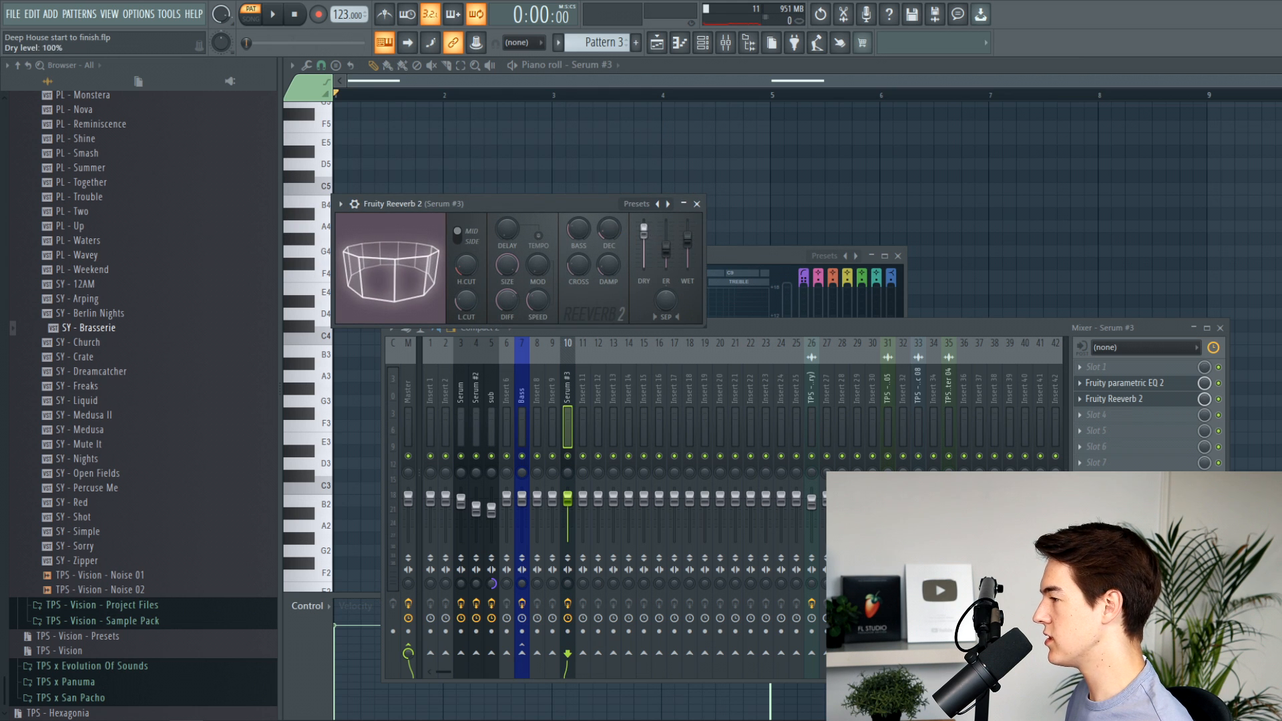
pyautogui.press('space')
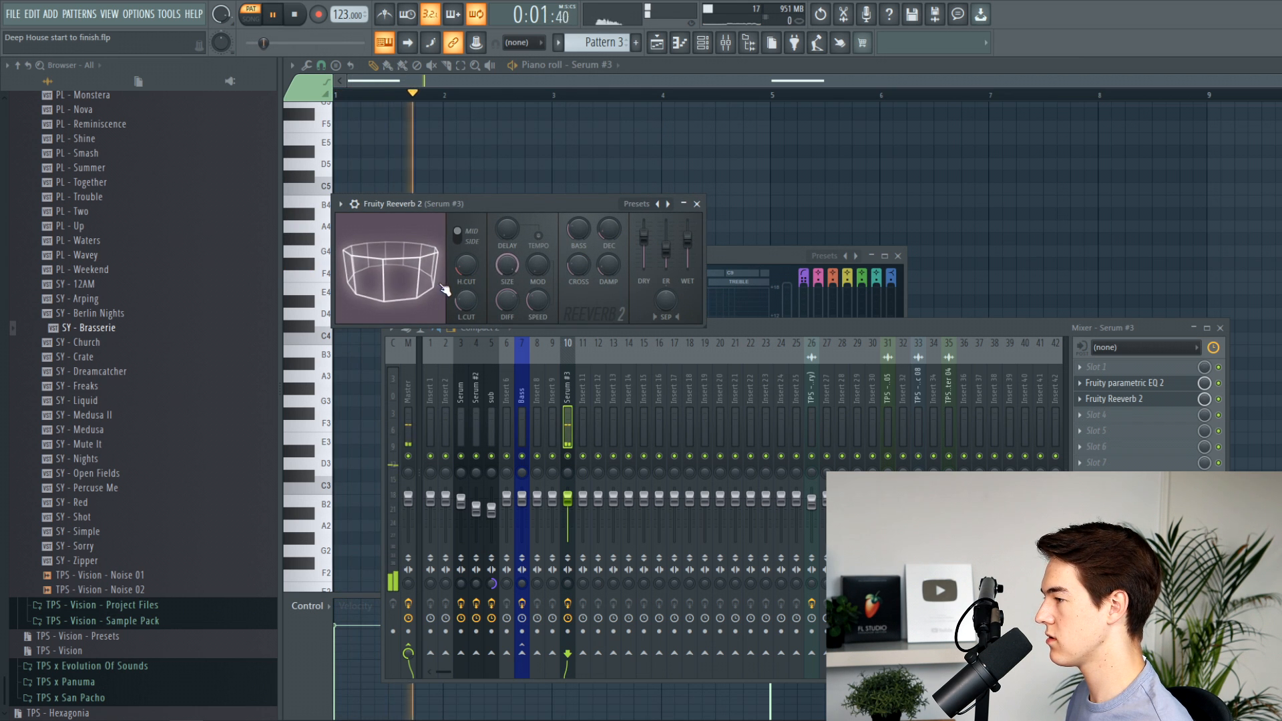
pyautogui.press('space')
pyautogui.click(1079, 479)
pyautogui.click(862, 419)
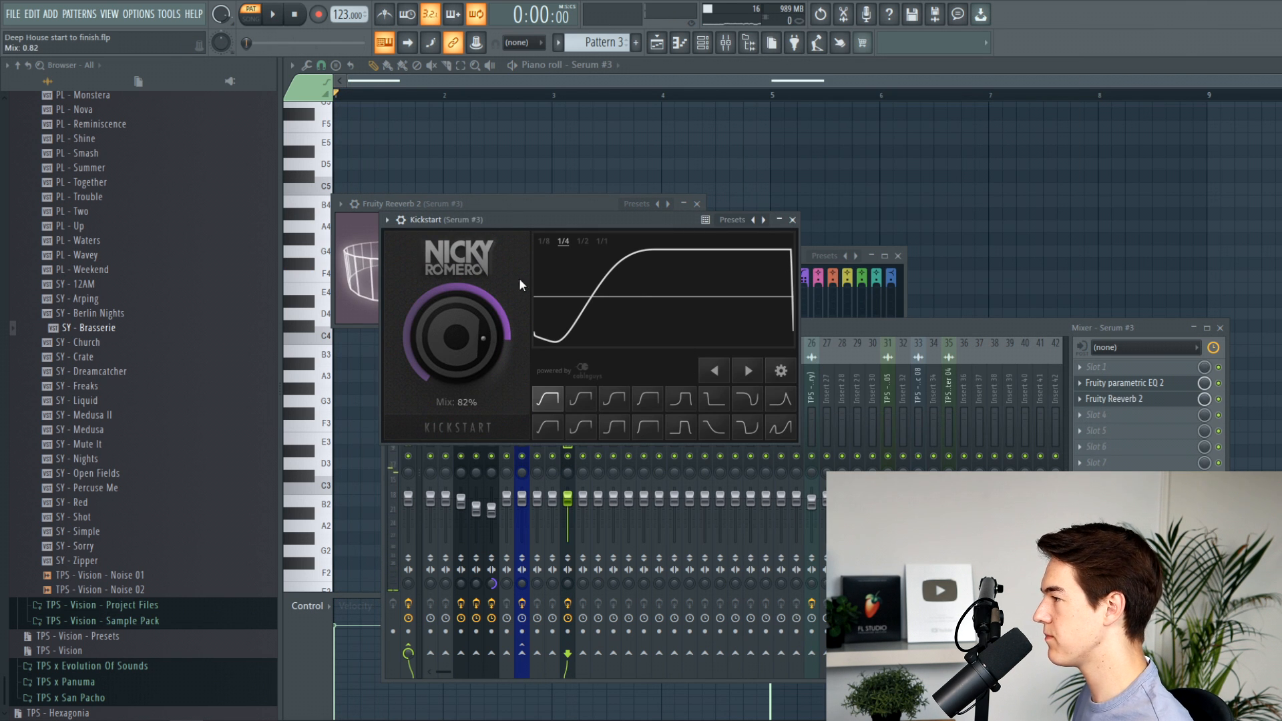
# Insert an empty playlist track above the chord patterns on Track 4 and place Pattern 3 there at bar 5.
pyautogui.click(657, 43)
pyautogui.click(474, 93)
pyautogui.rightClick(335, 194)
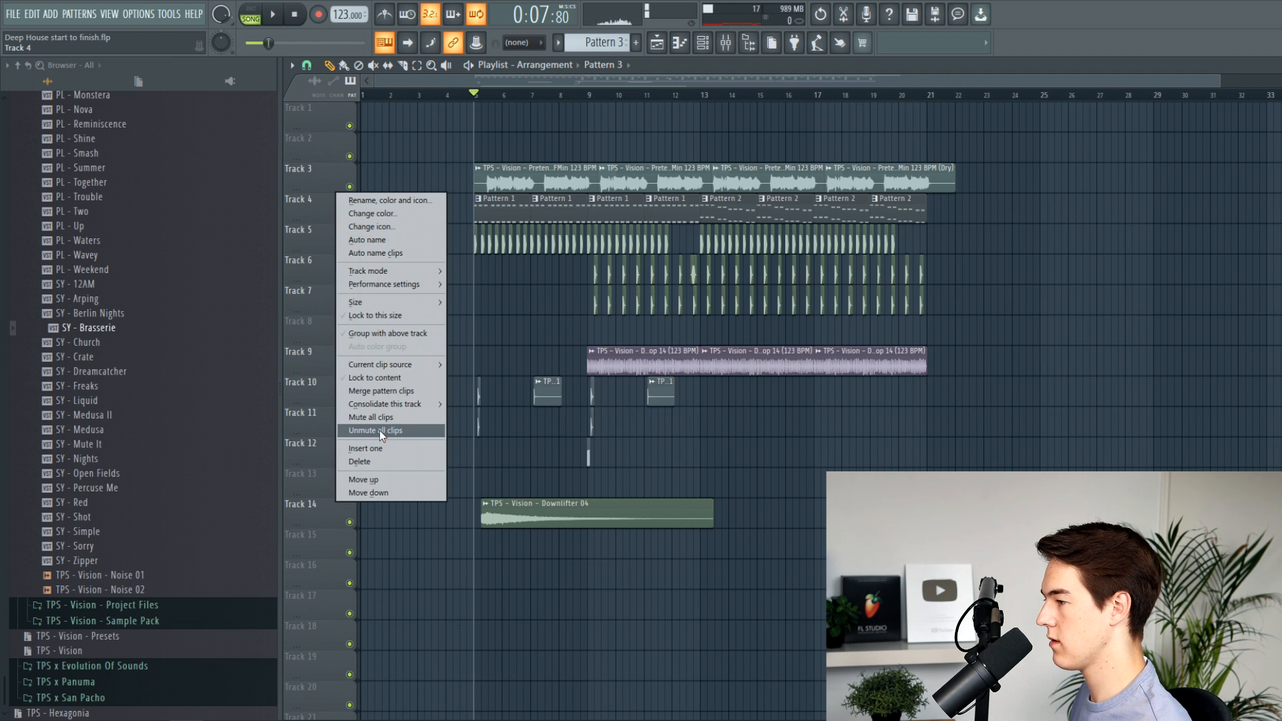
pyautogui.click(379, 422)
pyautogui.scroll(3, 472, 345)
pyautogui.click(464, 211)
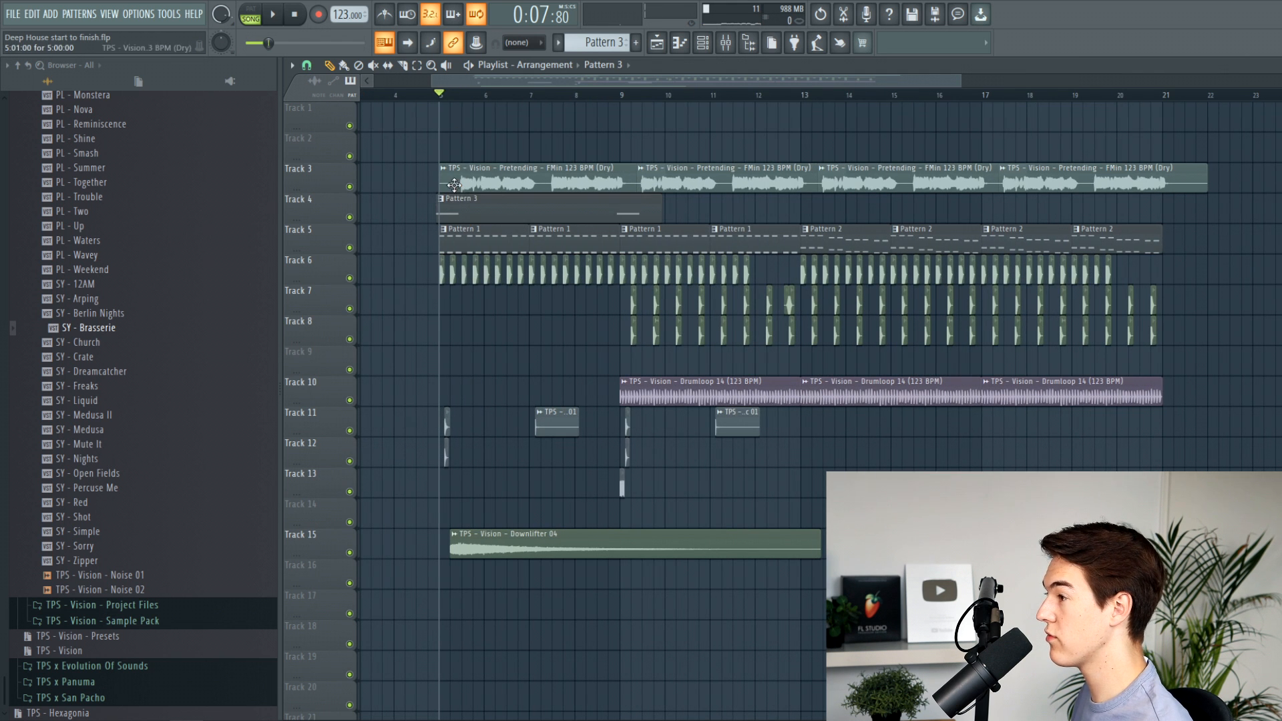
# Play the arrangement and try an extra F#4 note at bar 3 of Pattern 3.
pyautogui.press('space')
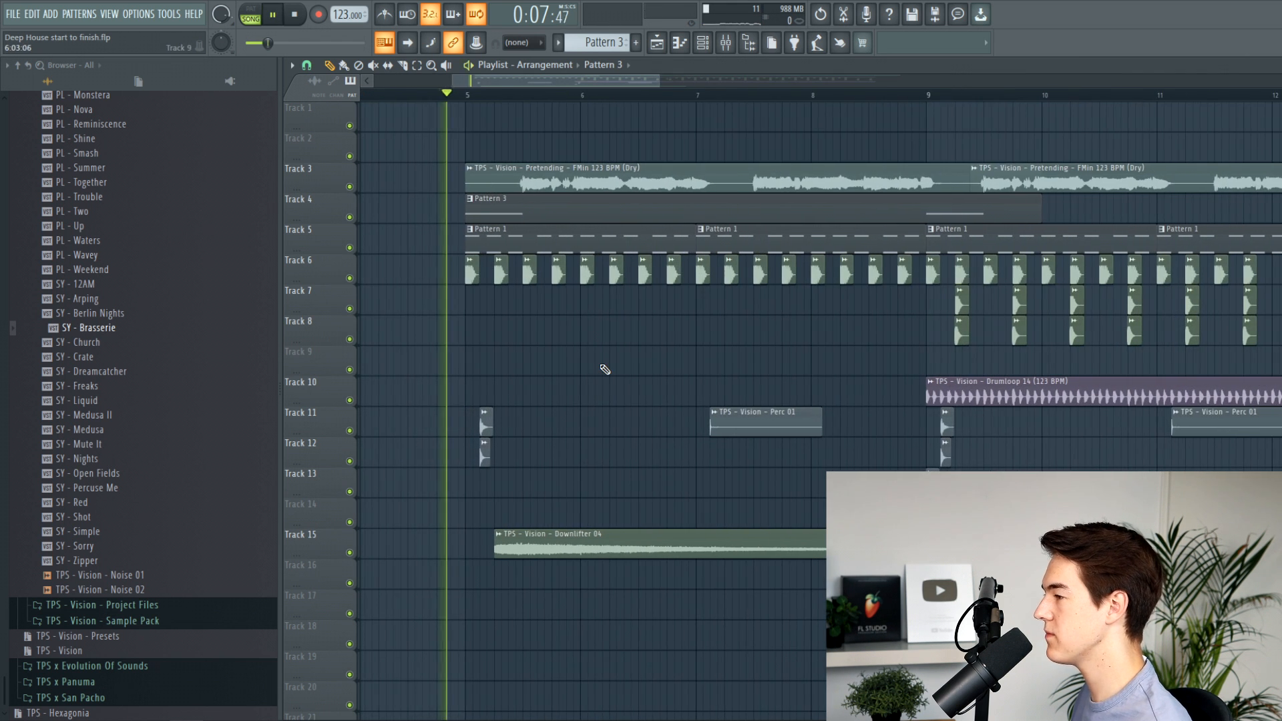
pyautogui.scroll(3, 575, 364)
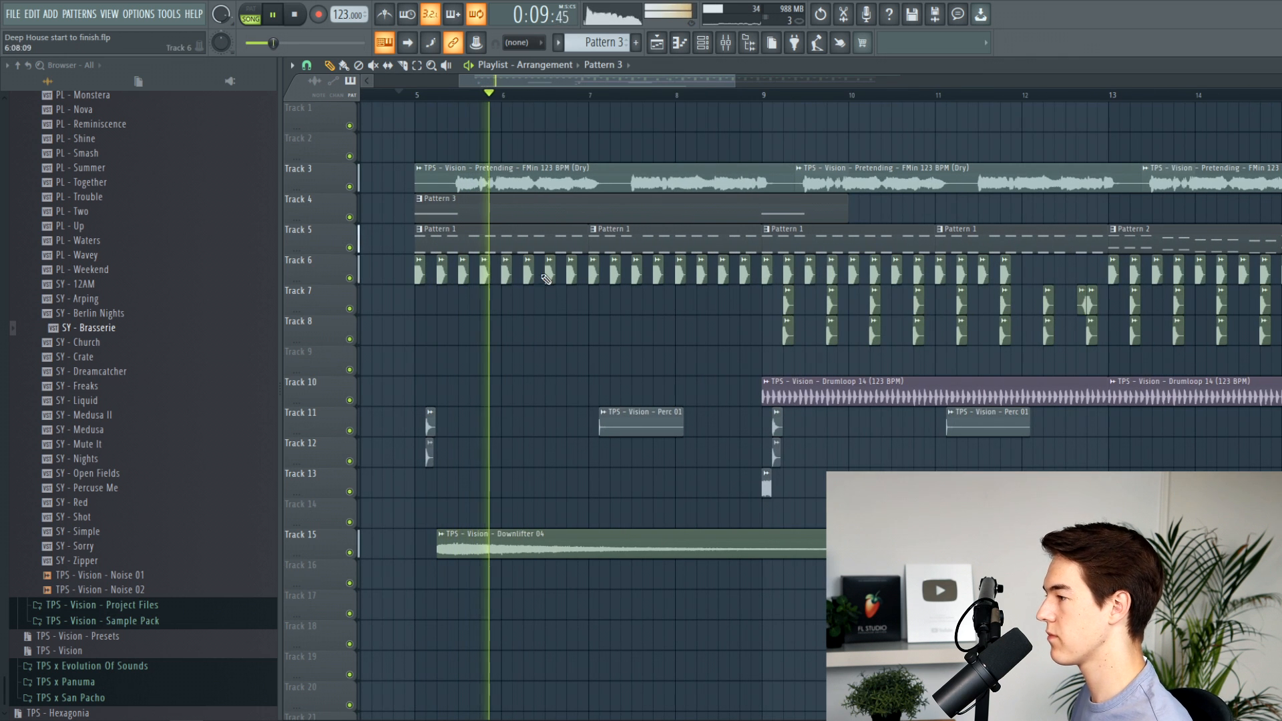
pyautogui.doubleClick(547, 214)
pyautogui.click(560, 265)
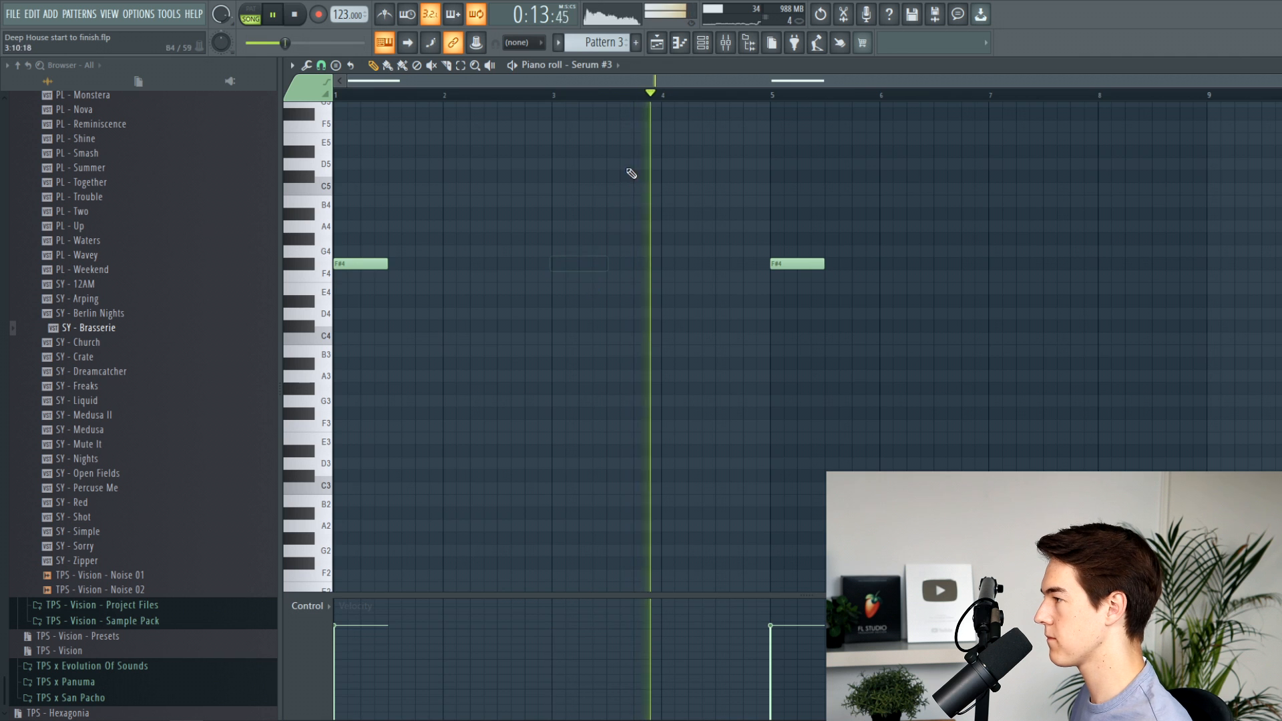
pyautogui.press('space')
# Add CamelCrusher before the reverb on Serum #3, with the British Clean patch, a reduced mix and master volume at -6 dB.
pyautogui.click(656, 45)
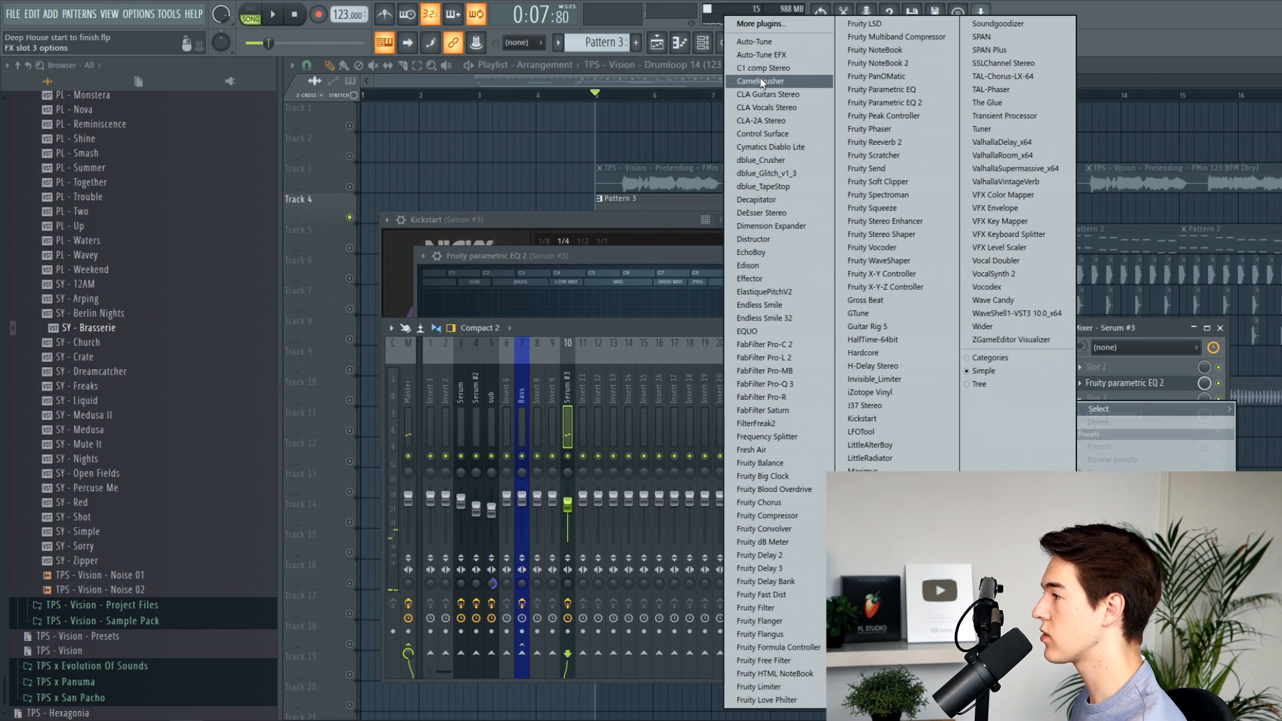
pyautogui.click(760, 81)
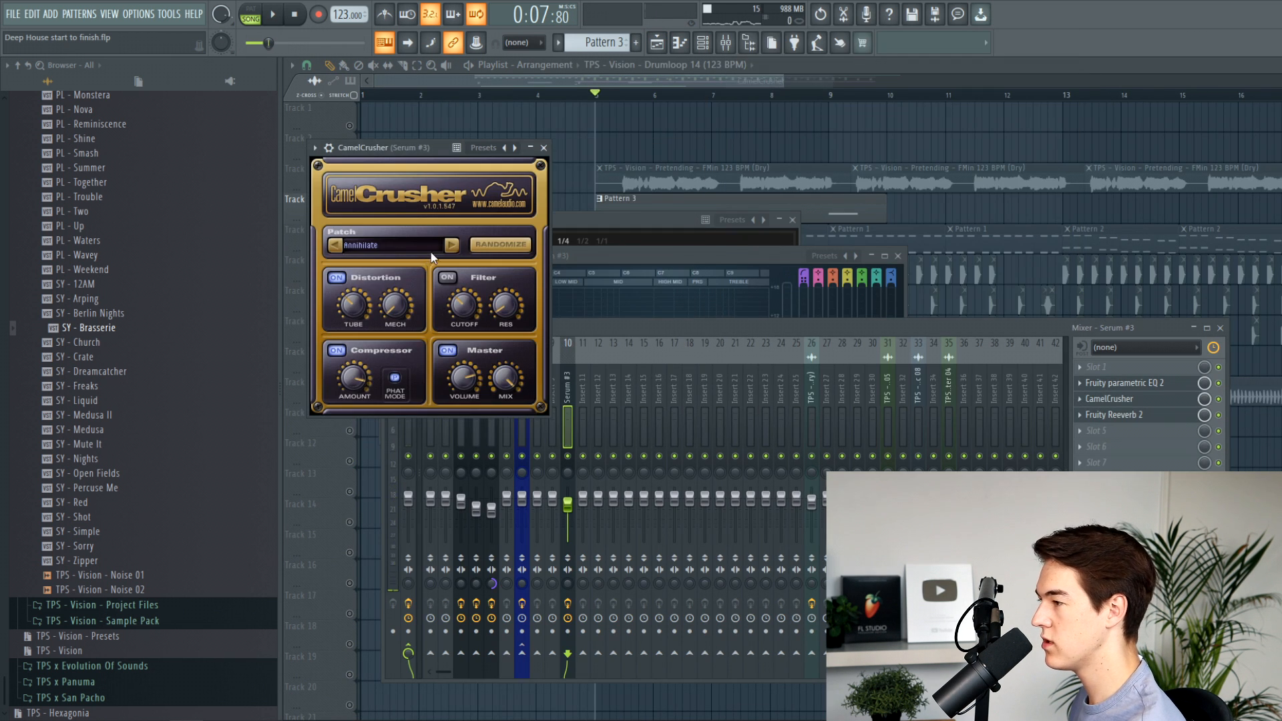
pyautogui.press('space')
pyautogui.moveTo(505, 381); pyautogui.dragTo(495, 396)
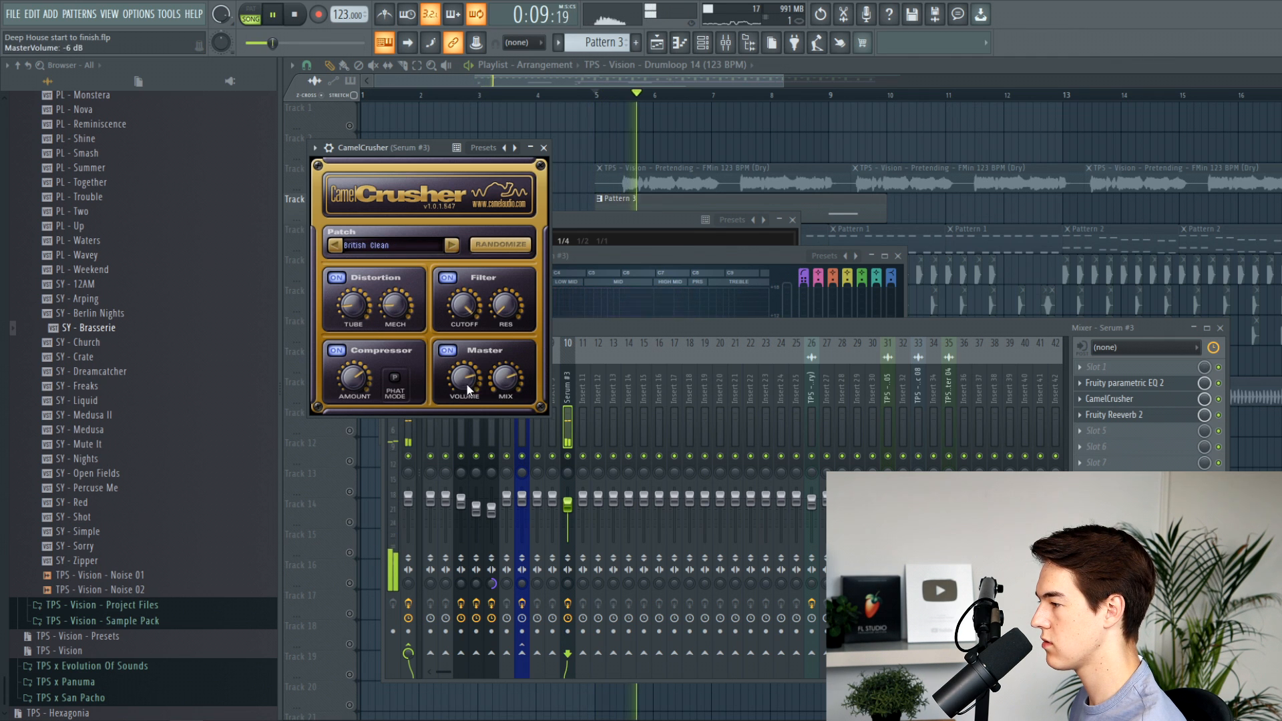
pyautogui.press('space')
# Lower the Serum #3 mixer fader and unsolo playlist Track 4 to balance the synth against the full arrangement.
pyautogui.moveTo(568, 504); pyautogui.dragTo(568, 509)
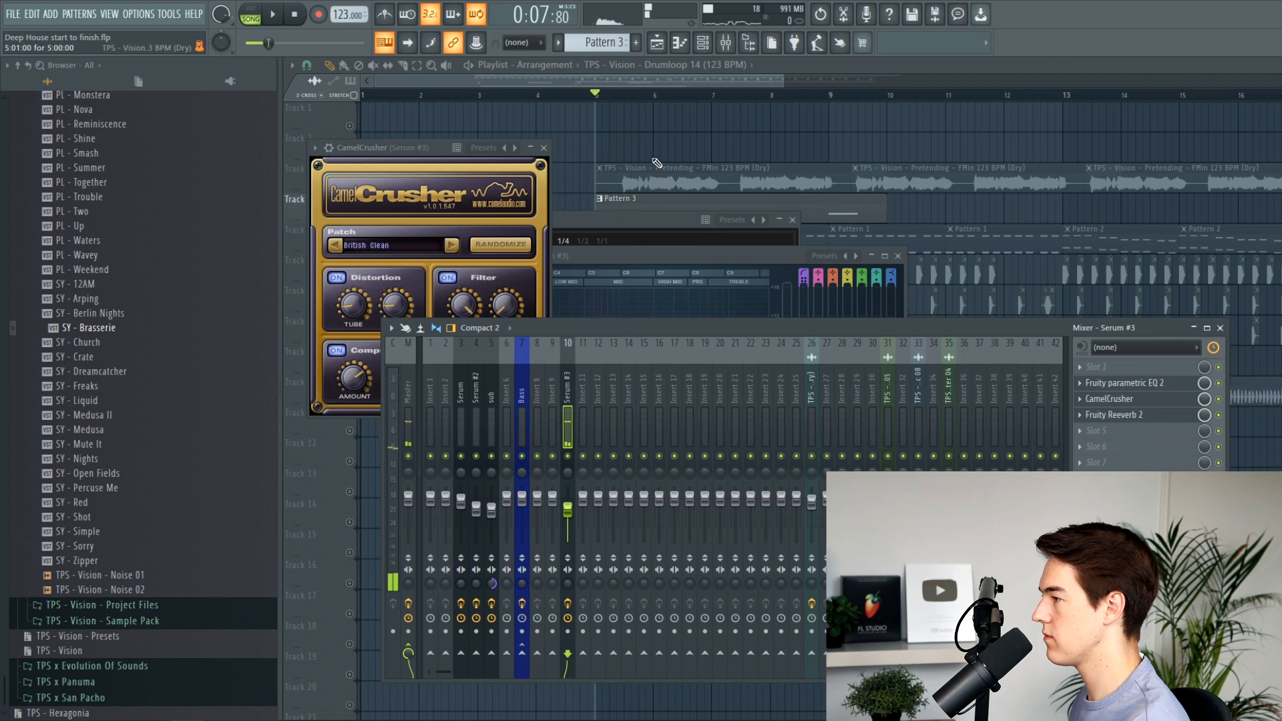
pyautogui.press('F12')
pyautogui.rightClick(350, 217)
pyautogui.press('space')
pyautogui.scroll(-3, 369, 220)
pyautogui.scroll(3, 501, 237)
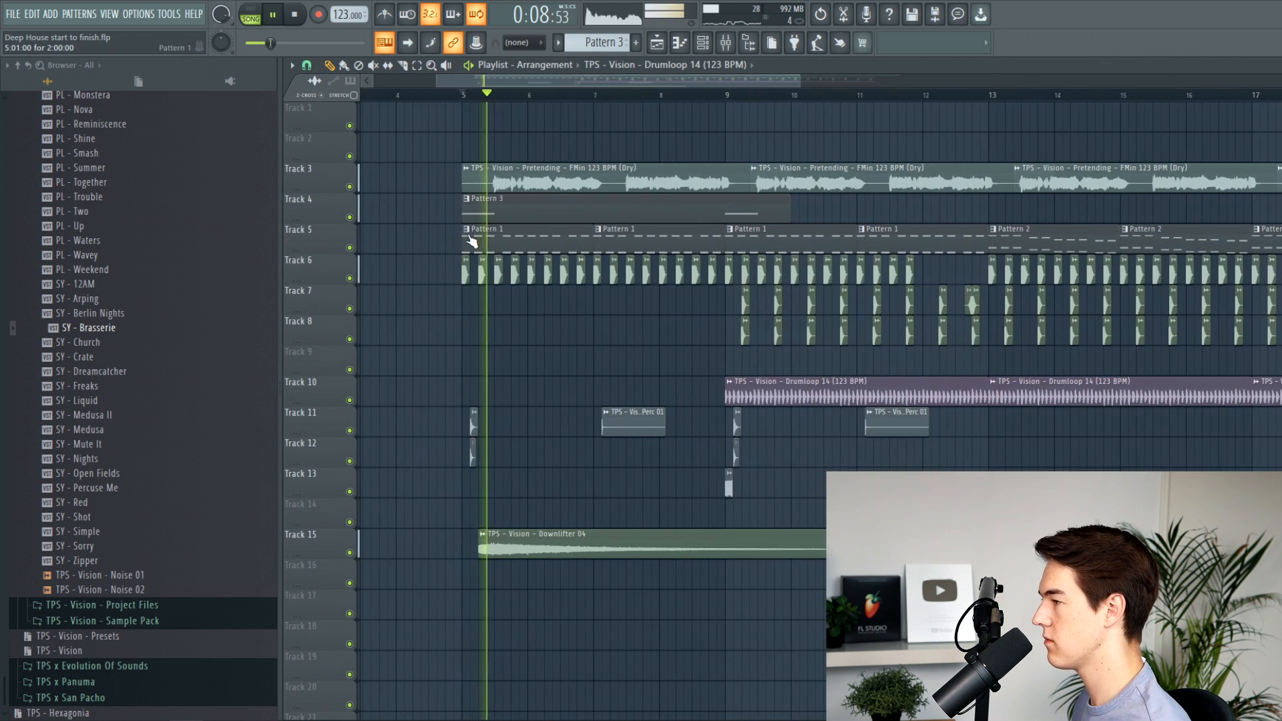
pyautogui.click(433, 95)
pyautogui.press('F9')
pyautogui.press('space')
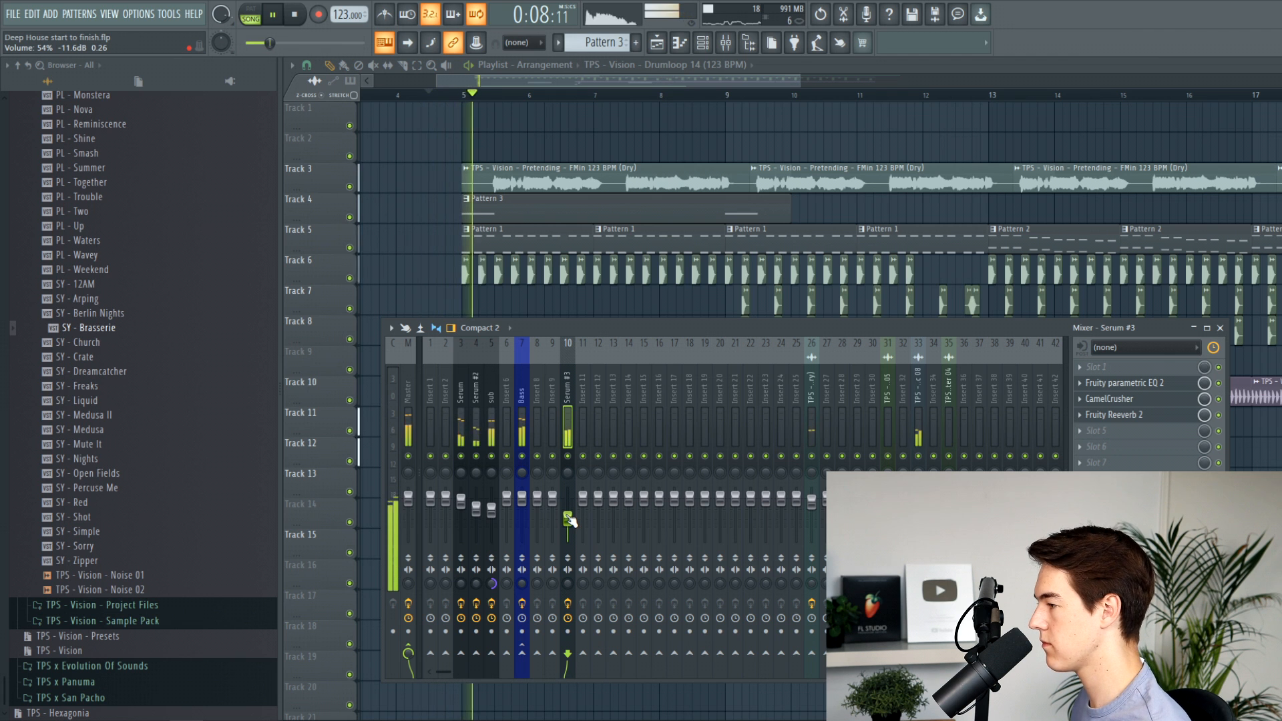
# Add a second Fruity Parametric EQ 2 in slot 6 of Serum #3, boost treble band 6 and trim the track's fader.
pyautogui.click(1109, 447)
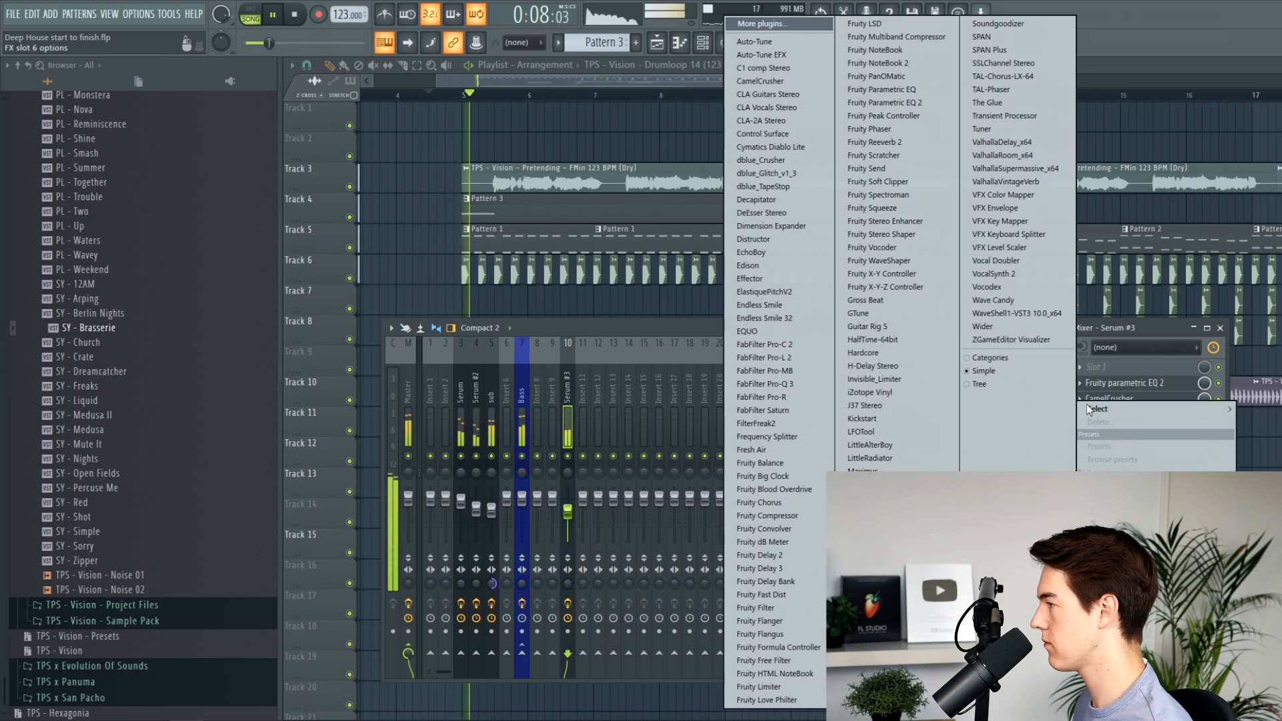
pyautogui.click(926, 99)
pyautogui.press('space')
pyautogui.press('space')
pyautogui.moveTo(600, 300); pyautogui.dragTo(648, 273)
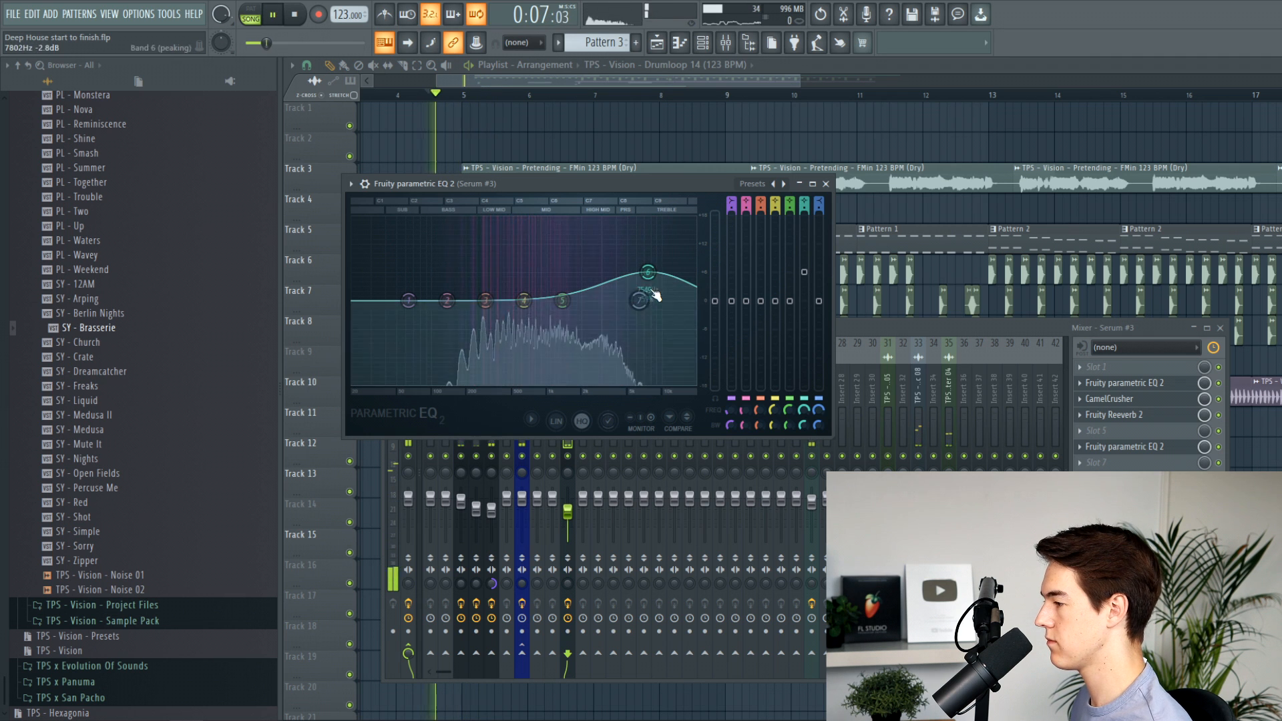
pyautogui.moveTo(568, 512); pyautogui.dragTo(574, 521)
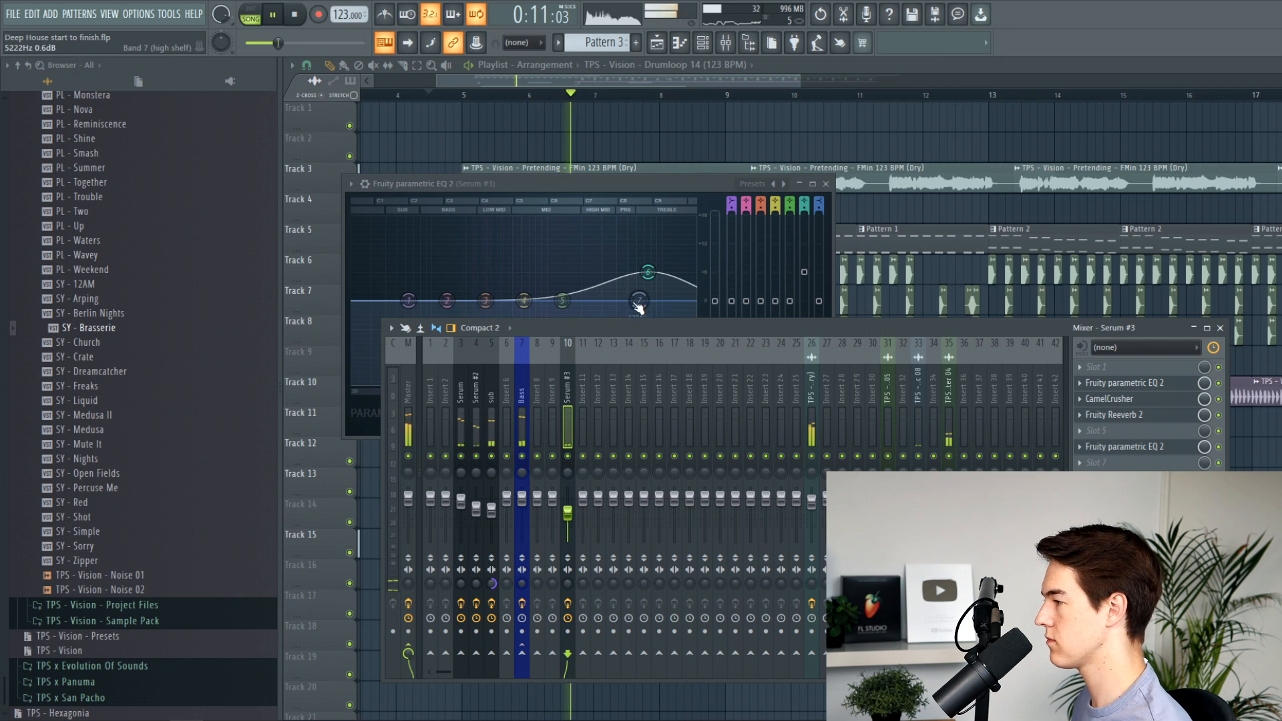
# Extend the Pattern 3 clip on Track 4 to bar 13 and place an 8-bar copy starting there.
pyautogui.press('F12')
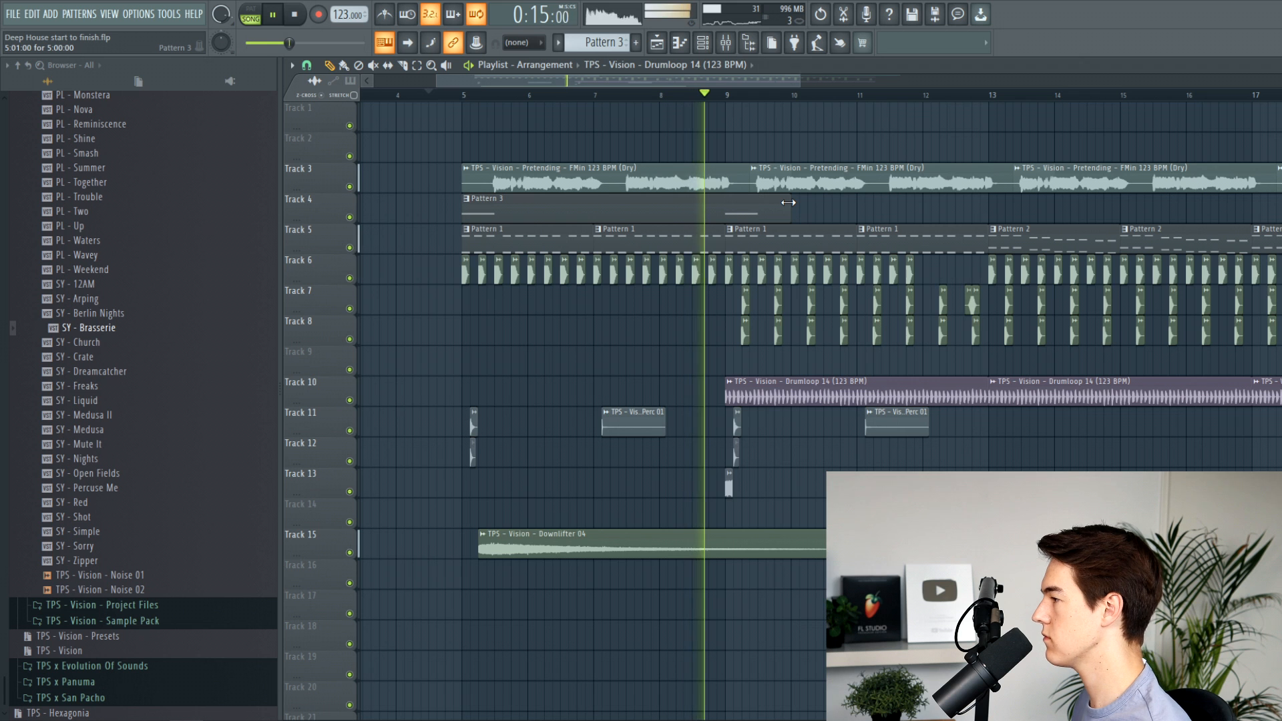
pyautogui.moveTo(790, 210); pyautogui.dragTo(990, 223)
pyautogui.click(1010, 214)
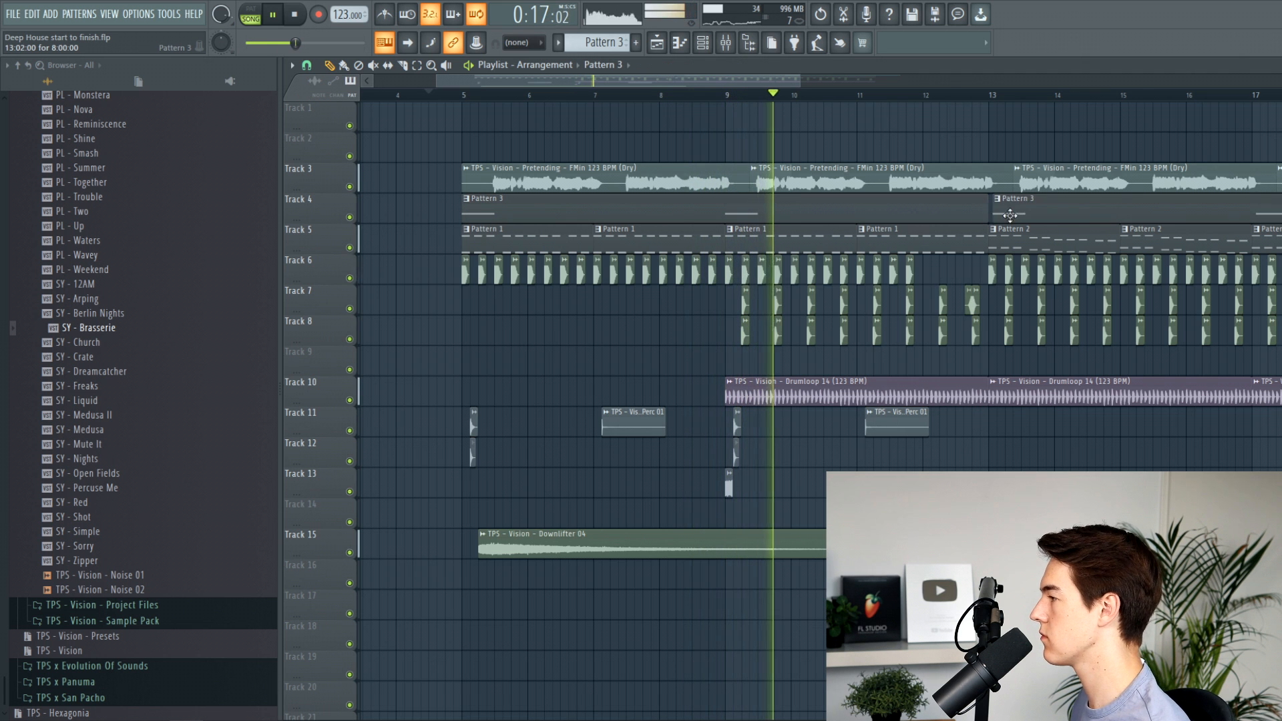
pyautogui.scroll(-3, 1008, 214)
pyautogui.scroll(2, 878, 238)
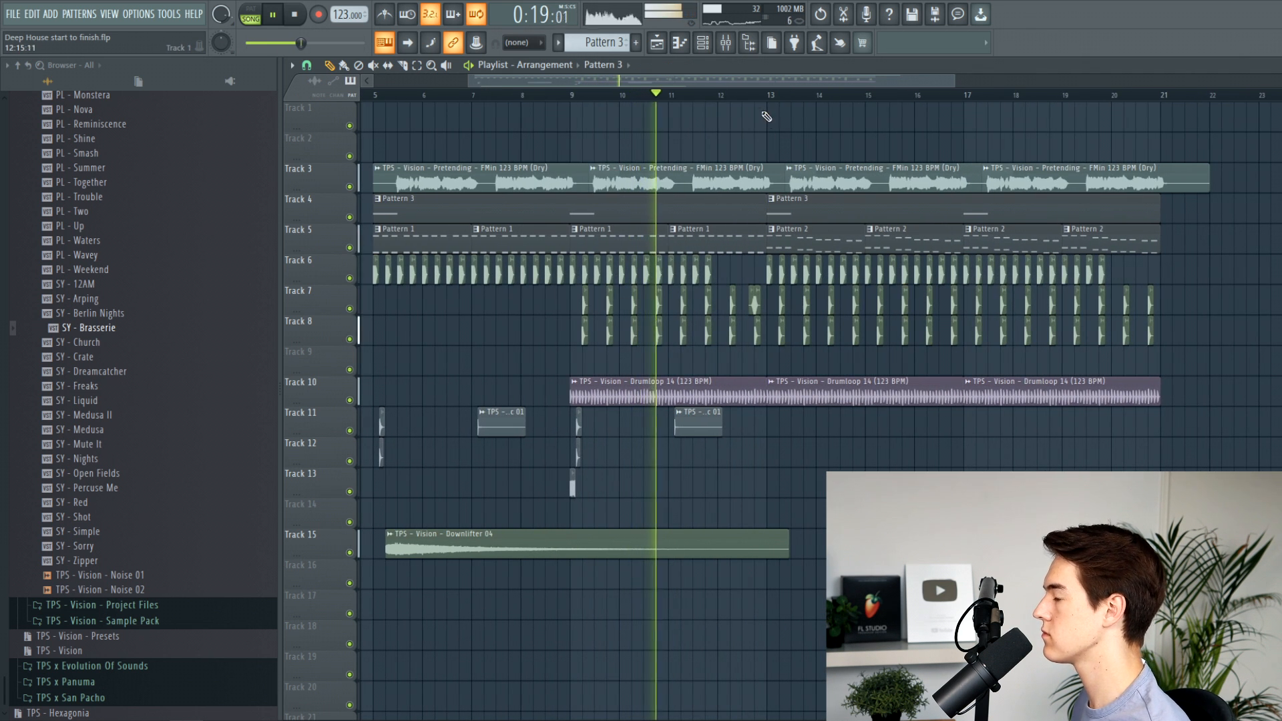
pyautogui.scroll(-2, 750, 117)
# Set band 6 of the slot 6 EQ on Serum #3 to about 2.3 dB at 7397 Hz and close the mixer.
pyautogui.press('F9')
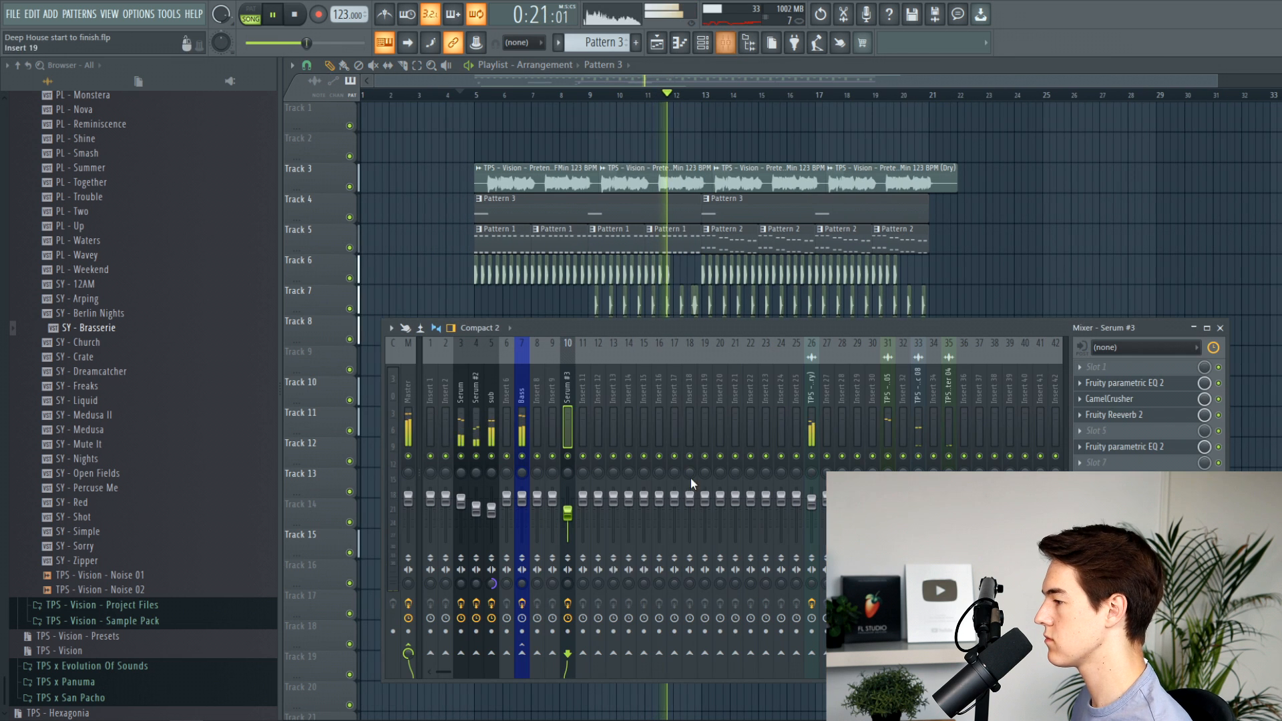
pyautogui.click(1111, 450)
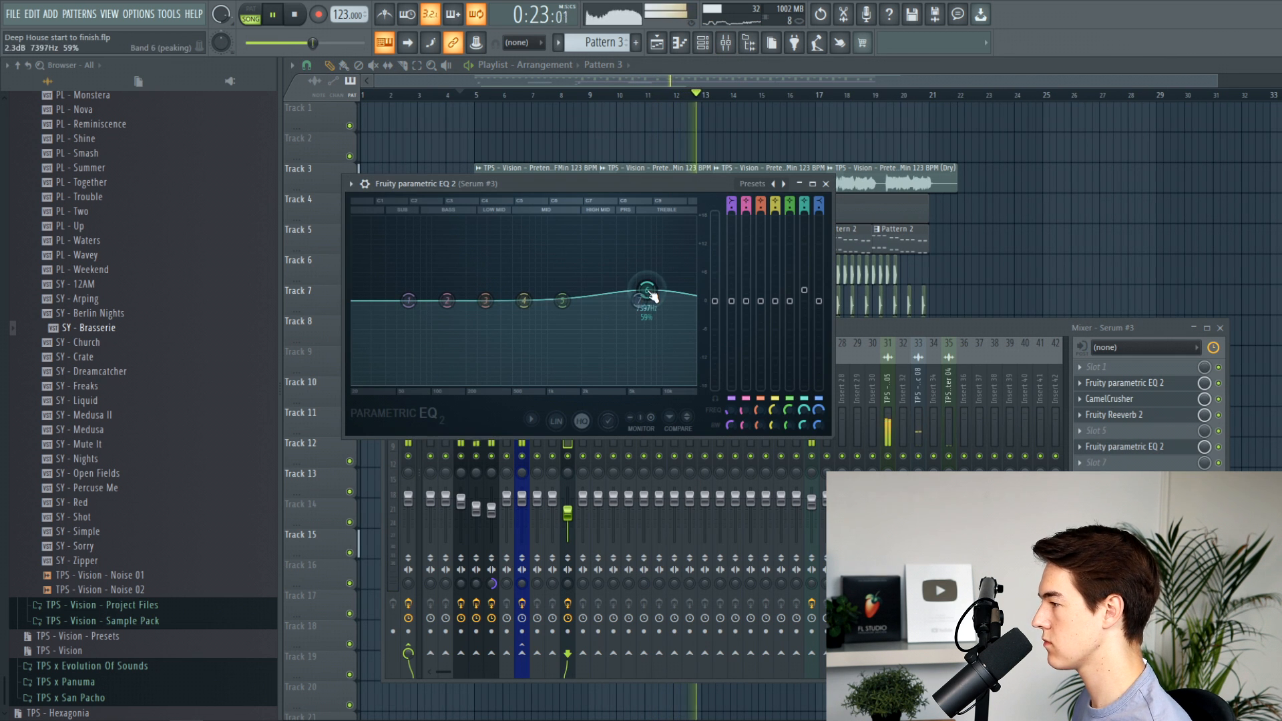
pyautogui.click(826, 183)
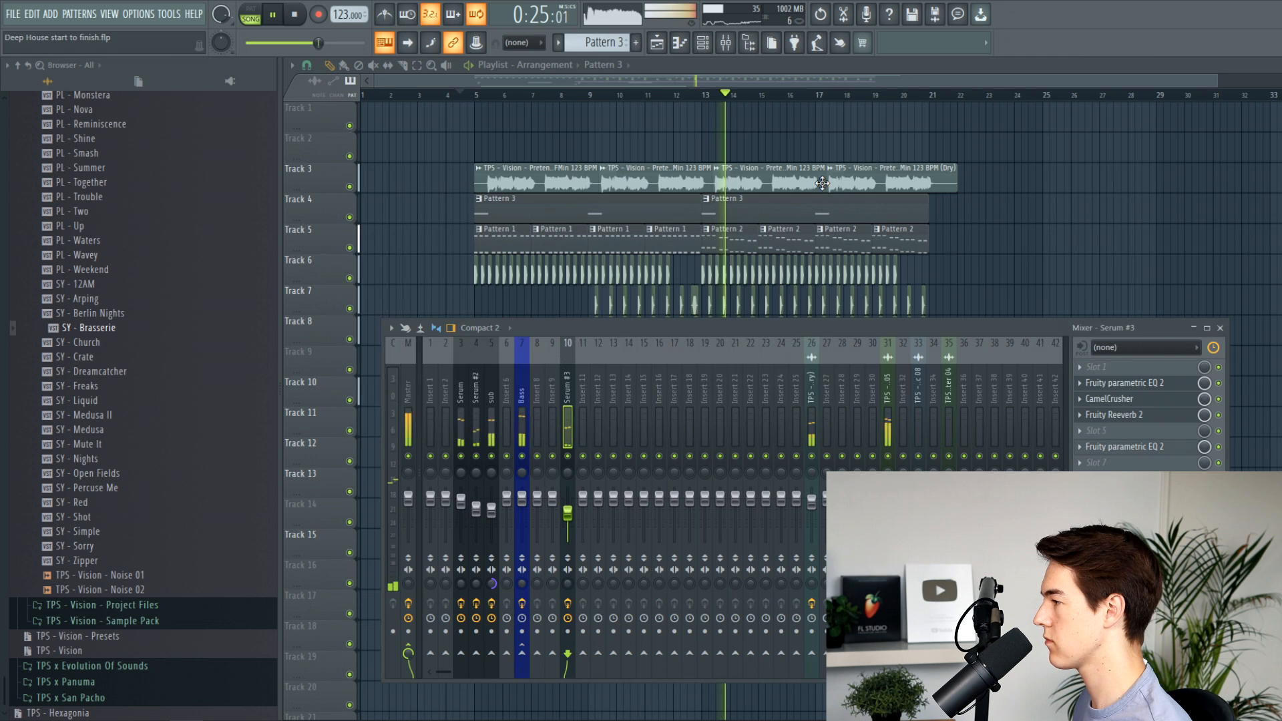
pyautogui.click(1221, 328)
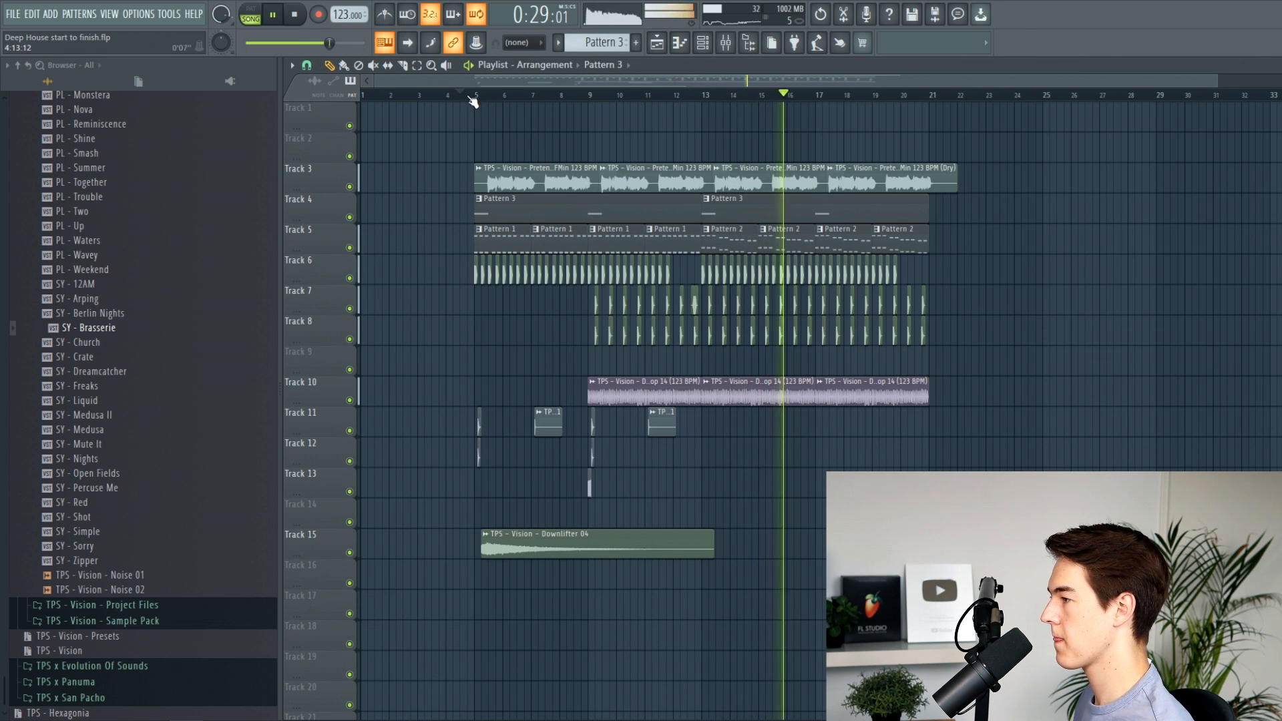
# Stop playback and expand the TPS - Vision - Sample Pack folder in the browser.
pyautogui.press('space')
pyautogui.scroll(2, 694, 100)
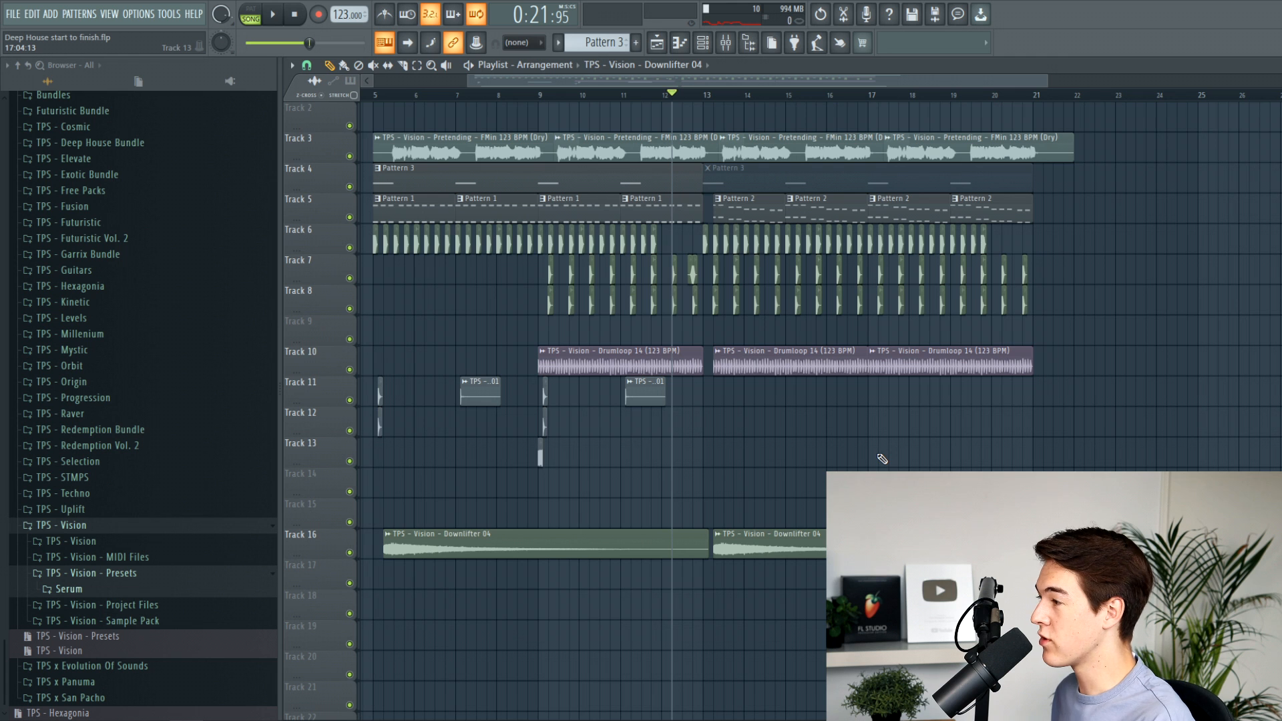
pyautogui.click(167, 614)
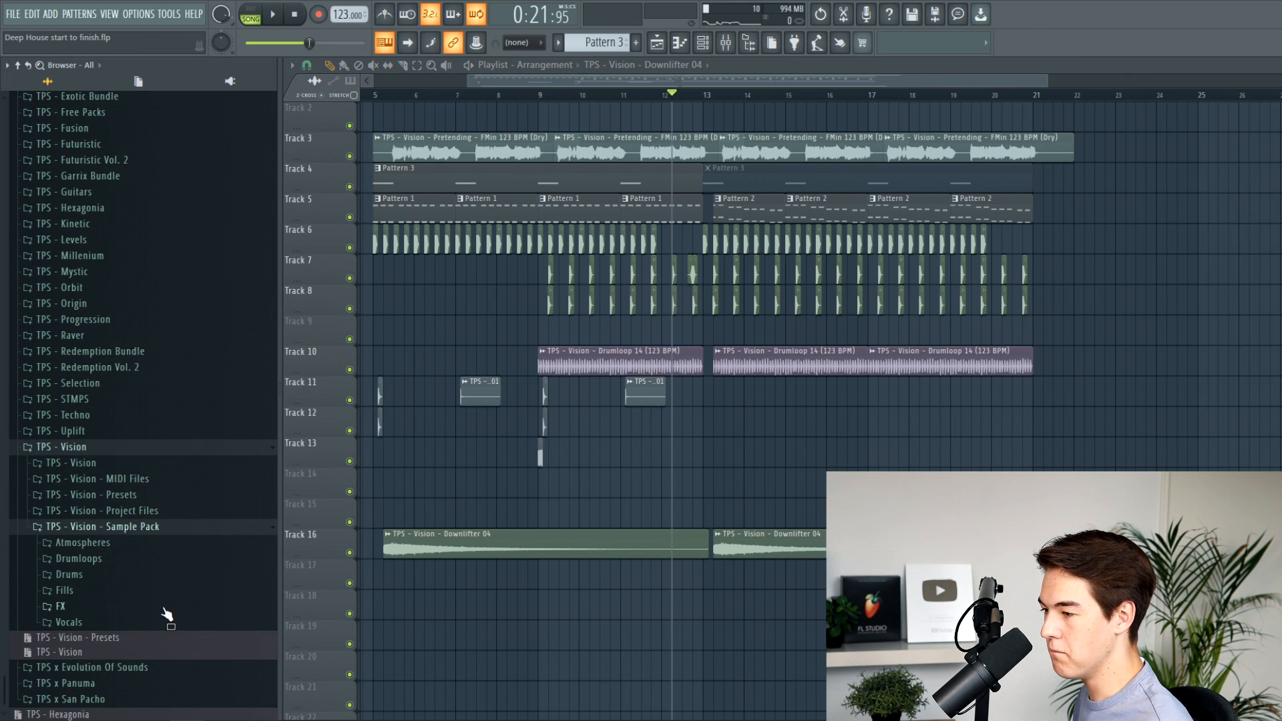
# Expand the Drums and Hi-Hats folders and place TPS - Vision - Hat 05 on Track 9 at bar 13.
pyautogui.click(97, 573)
pyautogui.click(123, 480)
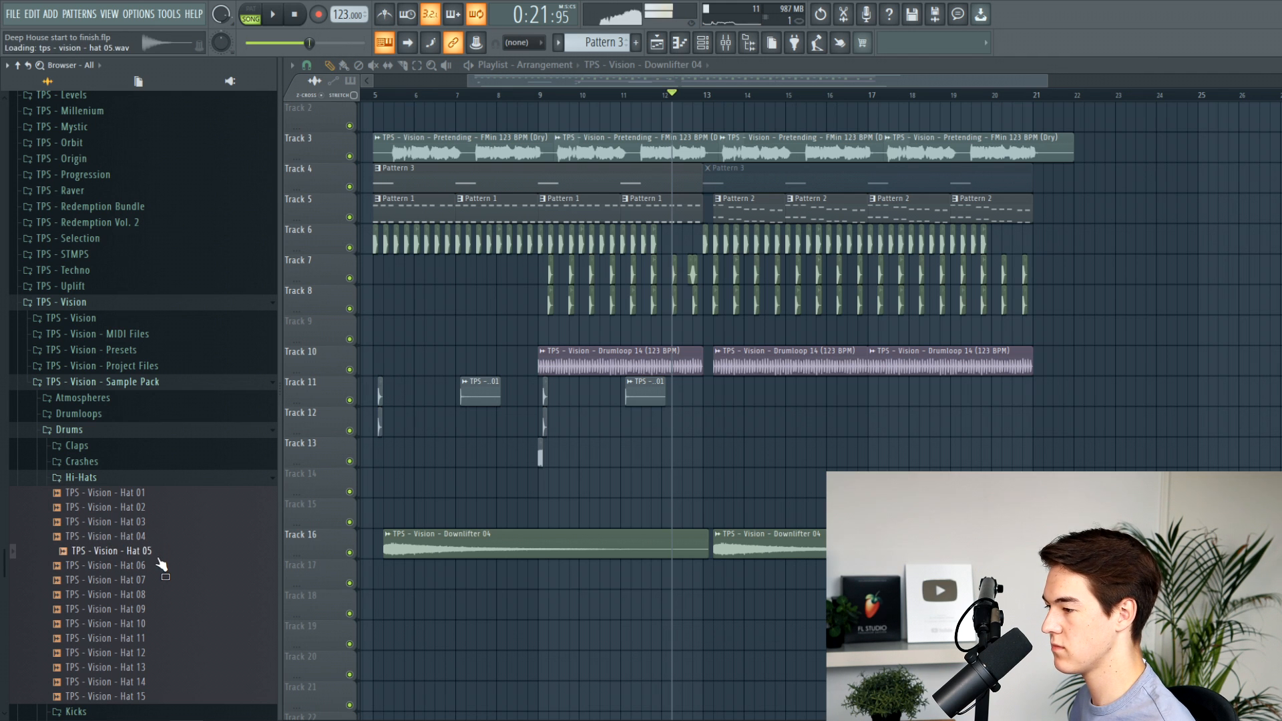
pyautogui.moveTo(146, 555); pyautogui.dragTo(709, 336)
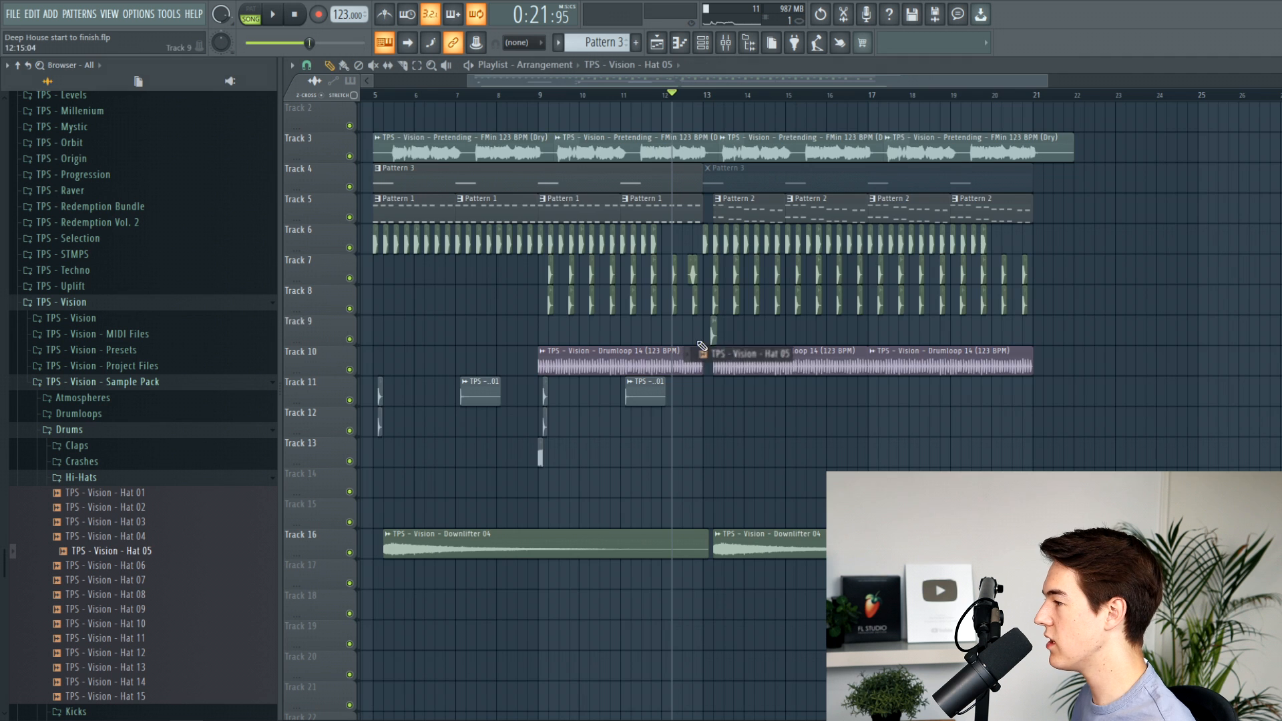
# Play from bar 13 and add three more evenly spaced Hat 05 clips between the kicks on Track 9.
pyautogui.scroll(3, 708, 331)
pyautogui.click(701, 95)
pyautogui.press('space')
pyautogui.scroll(3, 751, 272)
pyautogui.click(742, 334)
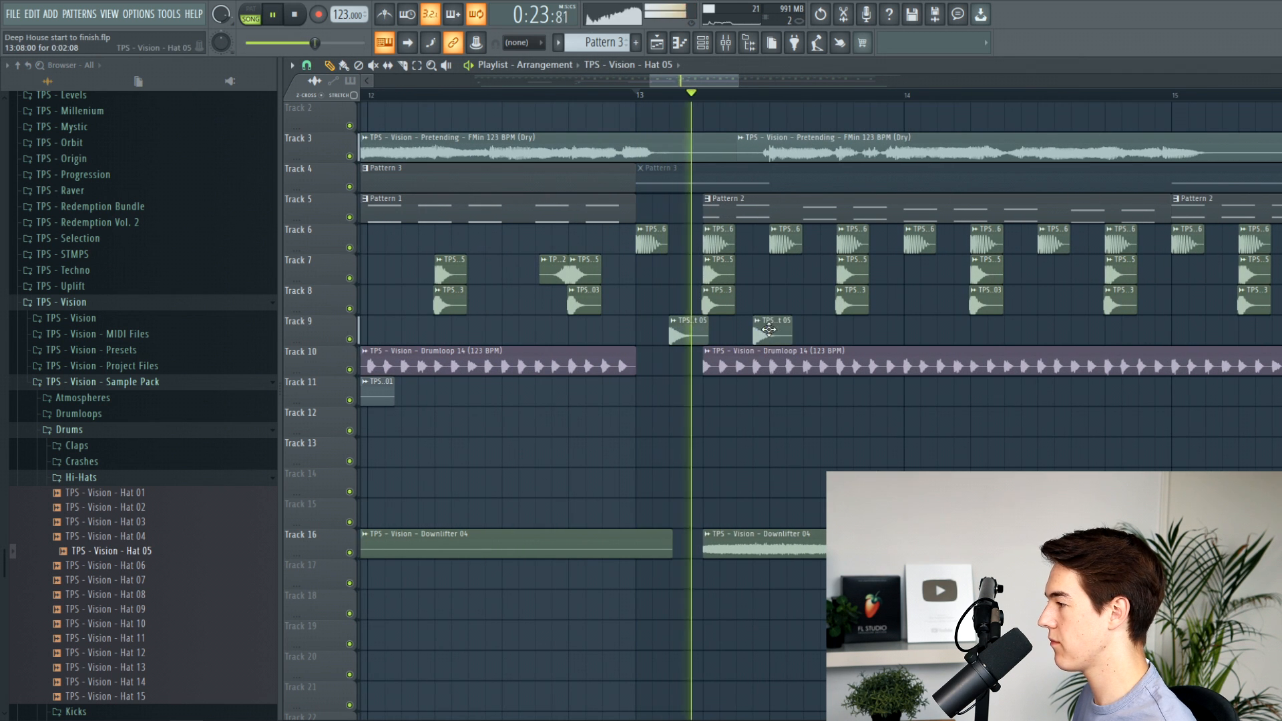
pyautogui.click(811, 335)
pyautogui.click(877, 335)
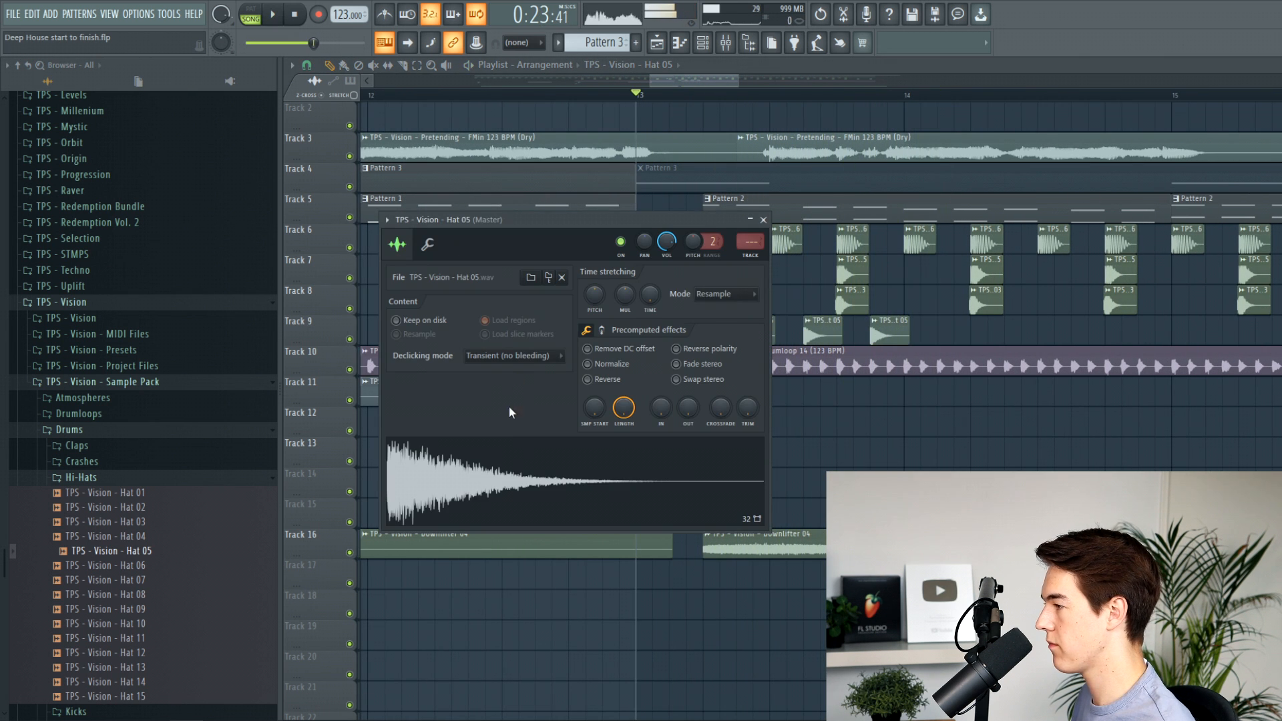
# Close the Hat 05 settings and duplicate the four-clip hat group along Track 9 up to bar 21.
pyautogui.press('space')
pyautogui.click(764, 219)
pyautogui.scroll(-4, 754, 301)
pyautogui.scroll(1, 759, 334)
pyautogui.moveTo(756, 341); pyautogui.dragTo(606, 342)
pyautogui.hotkey('ctrl', 'b')
pyautogui.hotkey('ctrl', 'b')
pyautogui.hotkey('ctrl', 'b')
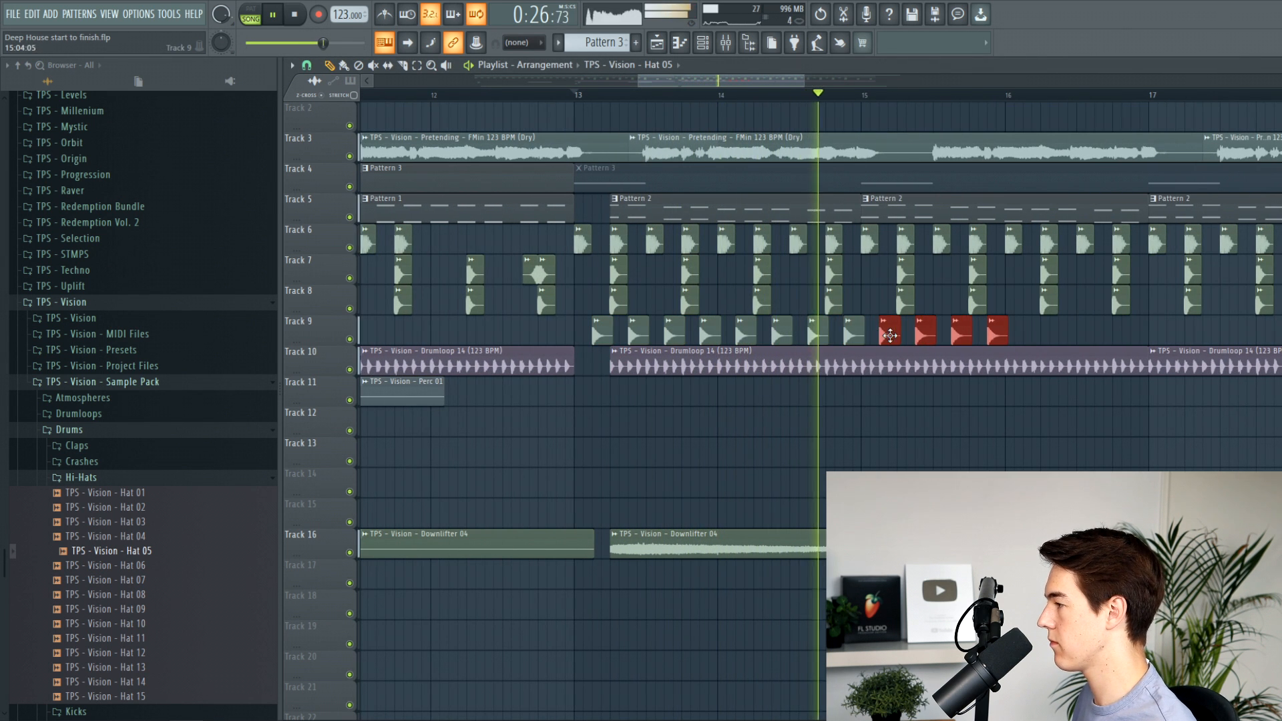
pyautogui.scroll(-4, 1032, 367)
pyautogui.scroll(2, 1052, 381)
pyautogui.moveTo(1059, 339)
pyautogui.mouseDown()
pyautogui.moveTo(695, 338)
pyautogui.moveTo(1009, 338)
pyautogui.mouseUp()
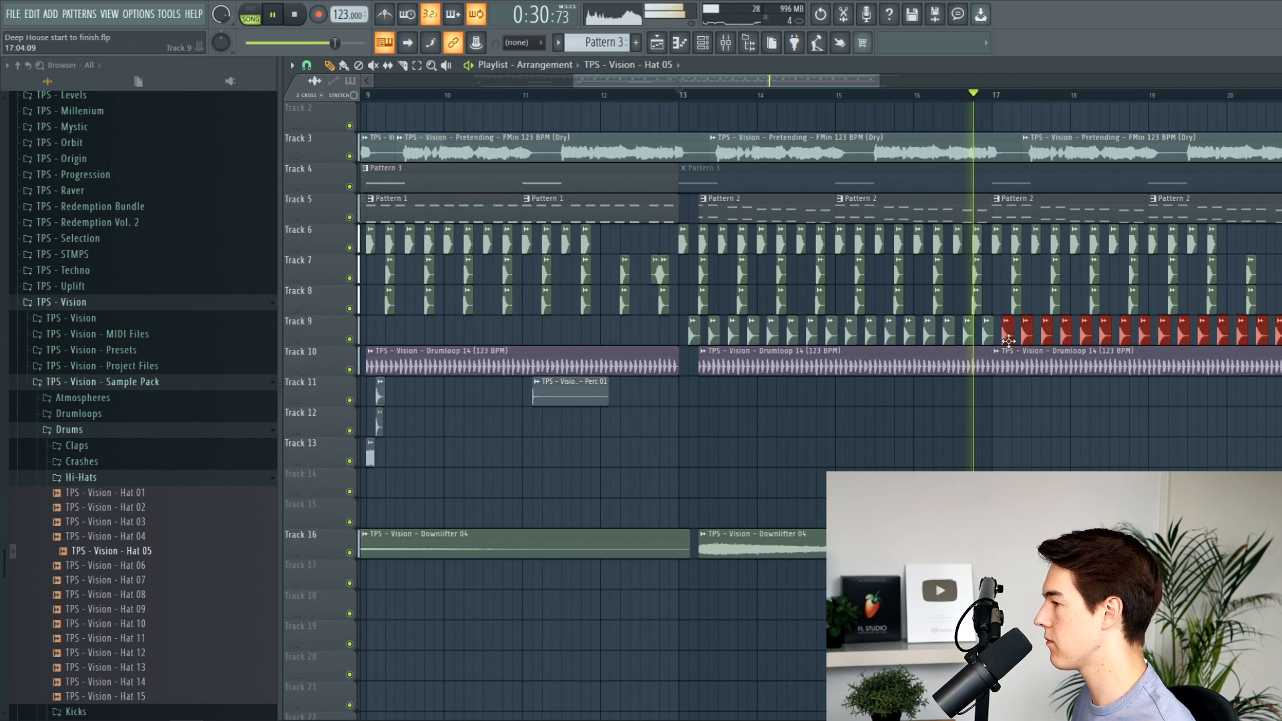
# Lower the Hat 05 channel pitch to about -76 cents, deselect the clips and stop playback.
pyautogui.doubleClick(1008, 338)
pyautogui.moveTo(694, 242); pyautogui.dragTo(697, 246)
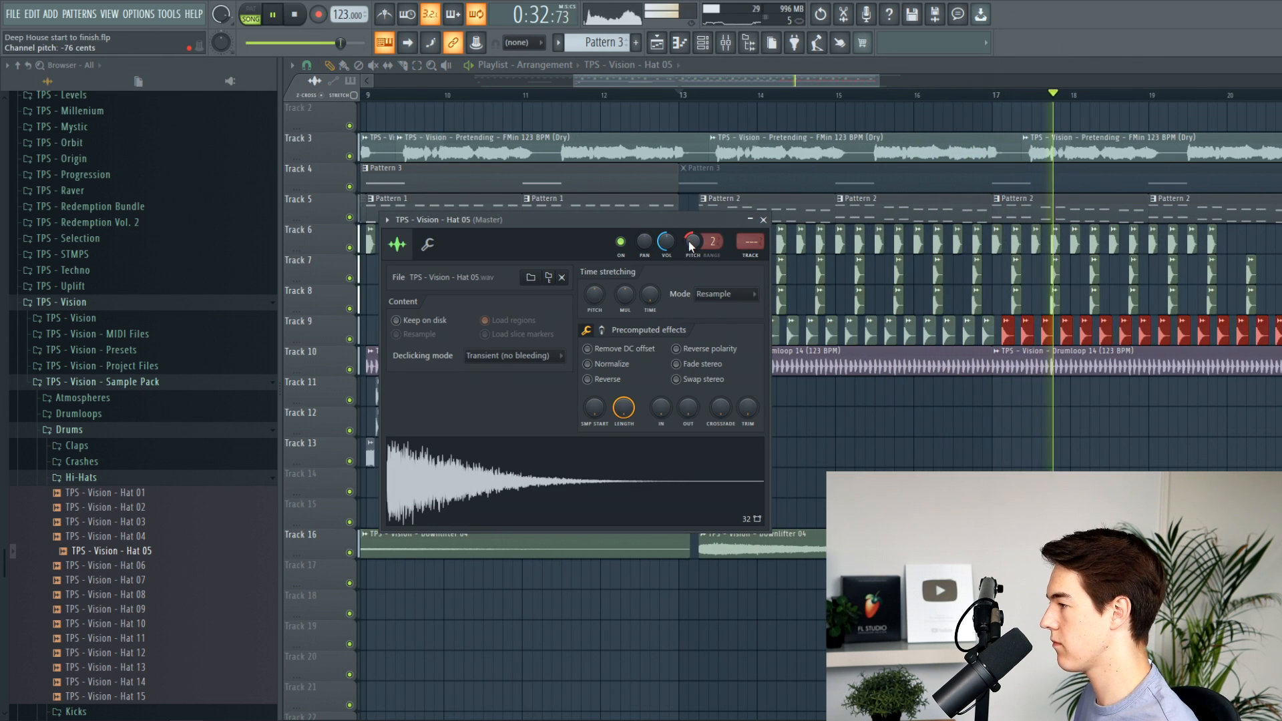
pyautogui.keyDown('ctrl'); pyautogui.click(861, 397); pyautogui.keyUp('ctrl')
pyautogui.press('space')
# Insert an empty track below Track 9 and place TPS - Vision - Hat 14 on it just before bar 15.
pyautogui.rightClick(298, 358)
pyautogui.click(364, 602)
pyautogui.scroll(4, 774, 327)
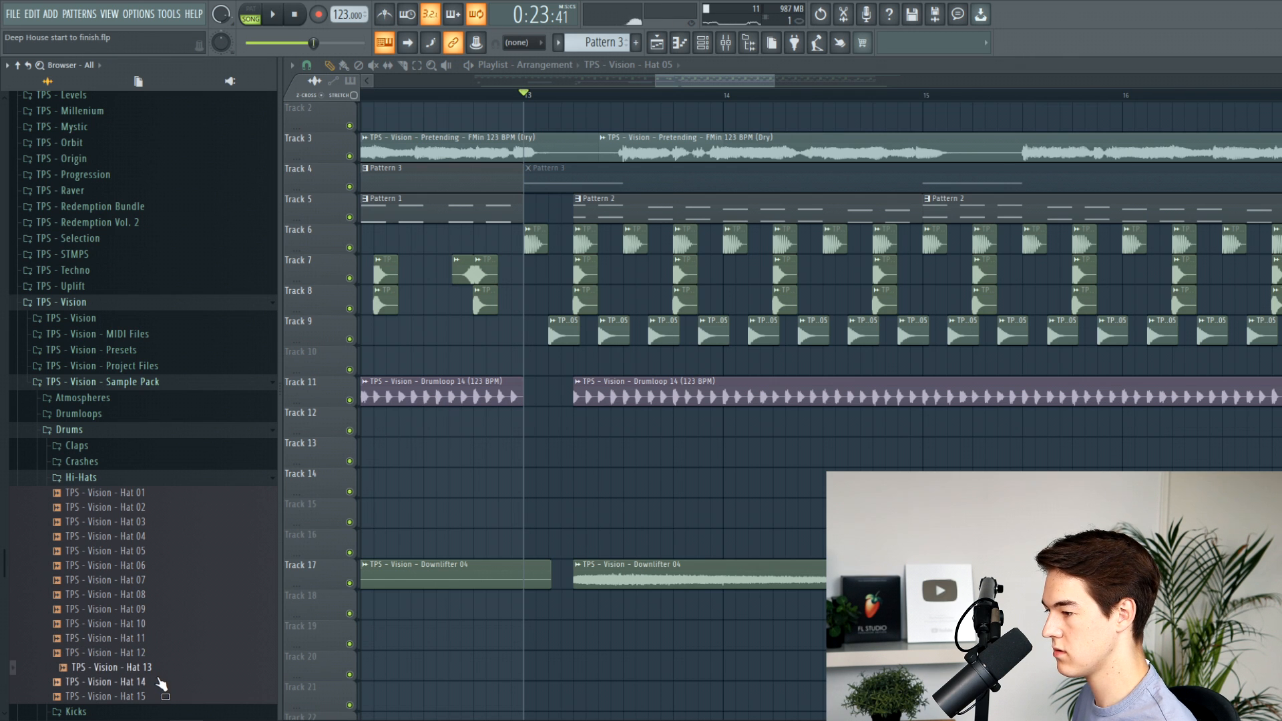
pyautogui.moveTo(169, 691); pyautogui.dragTo(916, 366)
pyautogui.press('space')
# Isolate Tracks 9 and 10 and adjust the panning and volume of the Hat 14 channel.
pyautogui.doubleClick(917, 364)
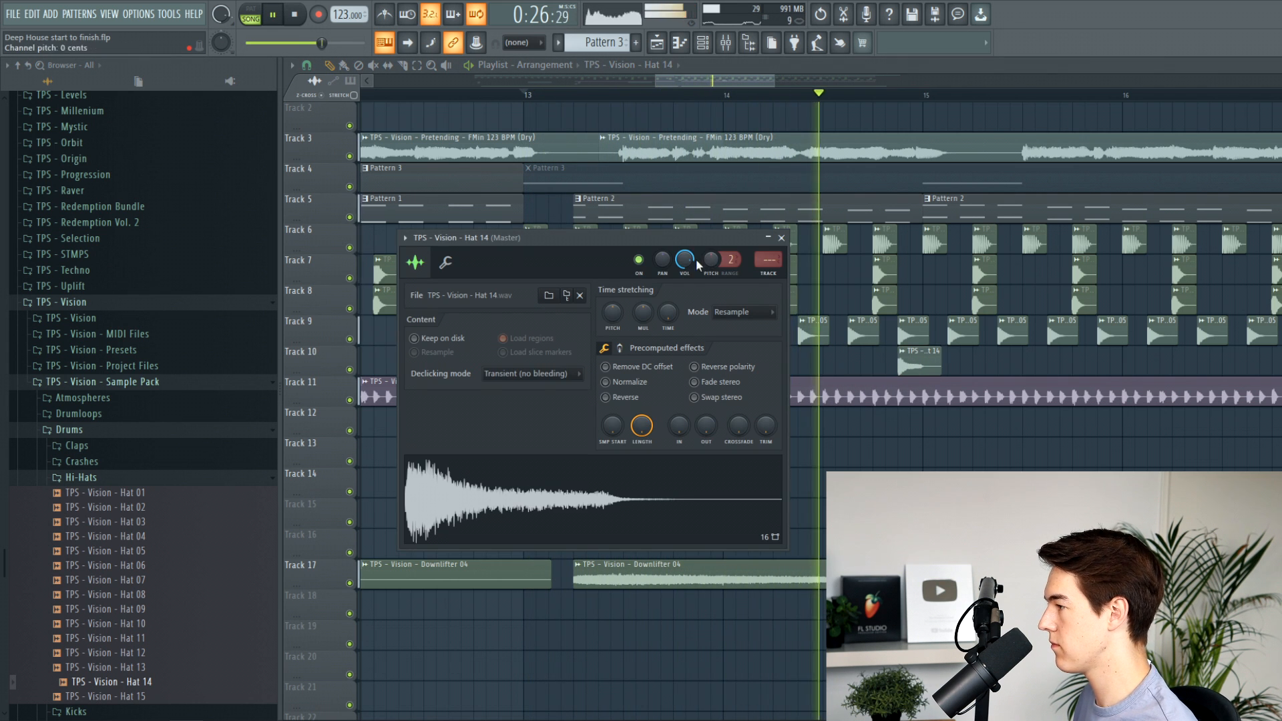
pyautogui.moveTo(888, 94); pyautogui.dragTo(864, 94)
pyautogui.press('space')
pyautogui.rightClick(350, 369)
pyautogui.click(350, 339)
pyautogui.press('space')
pyautogui.press('space')
pyautogui.doubleClick(897, 365)
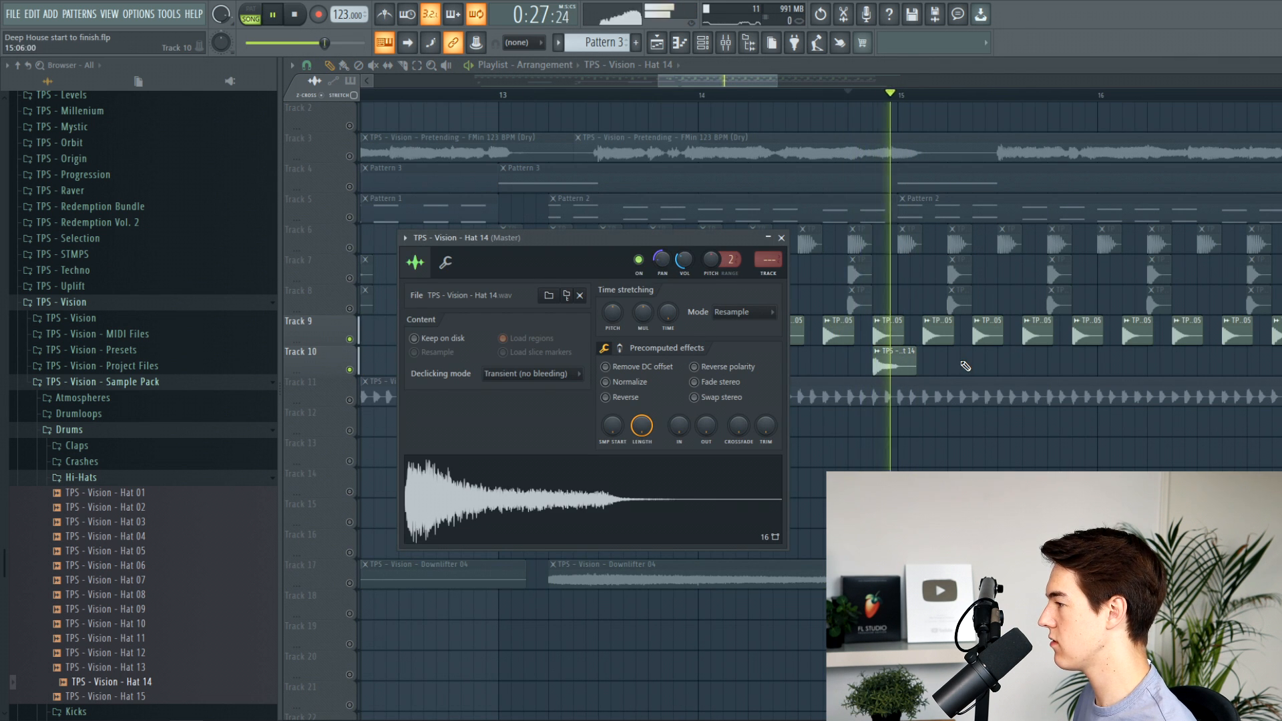
pyautogui.click(781, 238)
# Repeat the Hat 14 clip every two bars on Track 10 up to bar 21.
pyautogui.scroll(-5, 817, 334)
pyautogui.scroll(2, 948, 365)
pyautogui.click(950, 364)
pyautogui.scroll(-3, 911, 369)
pyautogui.scroll(2, 1022, 368)
pyautogui.moveTo(984, 368); pyautogui.dragTo(1035, 372)
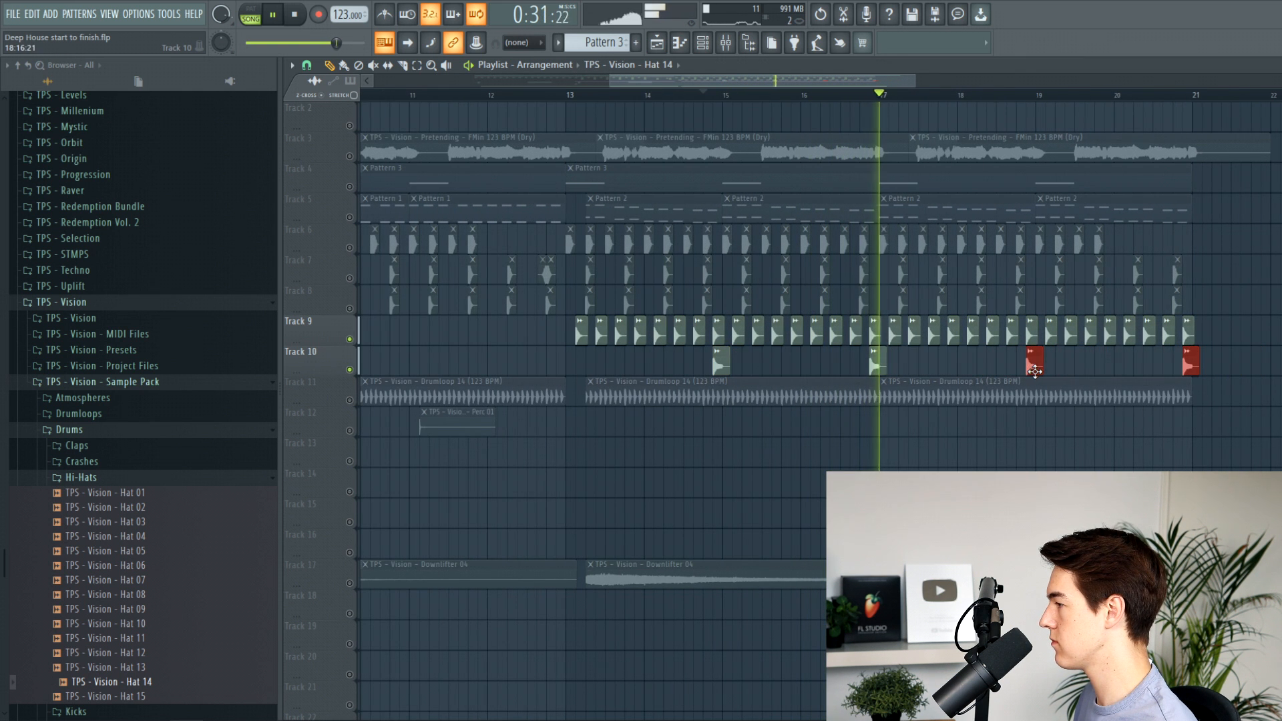
pyautogui.click(946, 367)
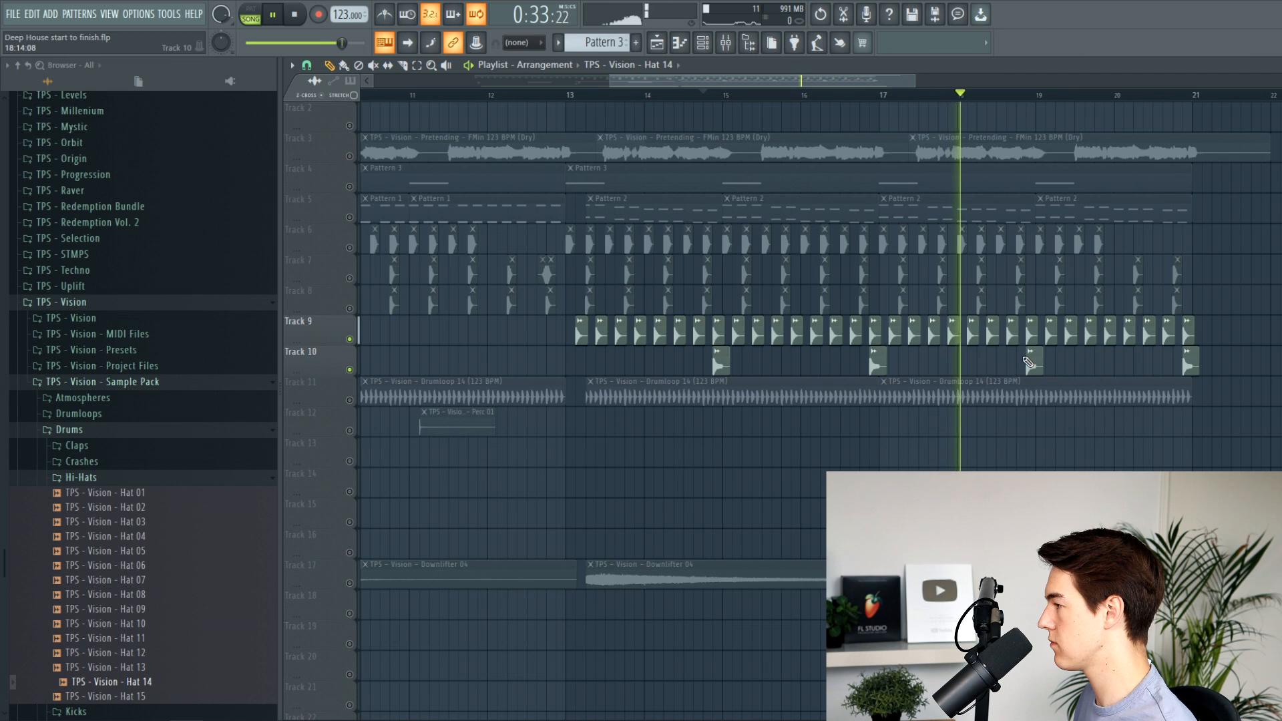
# Delete the last four Hat 05 clips and the final Hat 14 clip after bar 20, and stop playback.
pyautogui.rightClick(1189, 331)
pyautogui.rightClick(1169, 334)
pyautogui.rightClick(1150, 336)
pyautogui.rightClick(1130, 333)
pyautogui.rightClick(1191, 363)
pyautogui.press('space')
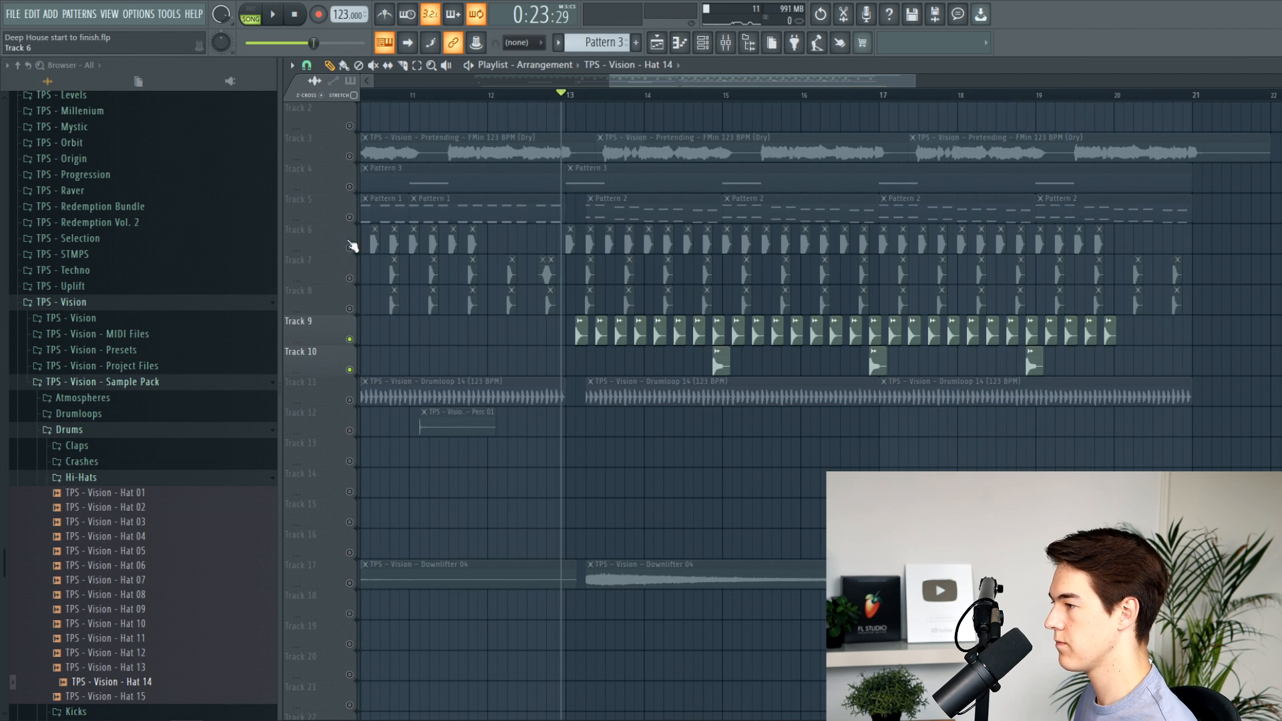
# Re-enable all playlist tracks, play the full mix from bar 13 and revisit the Hat 05 channel settings.
pyautogui.rightClick(350, 247)
pyautogui.press('space')
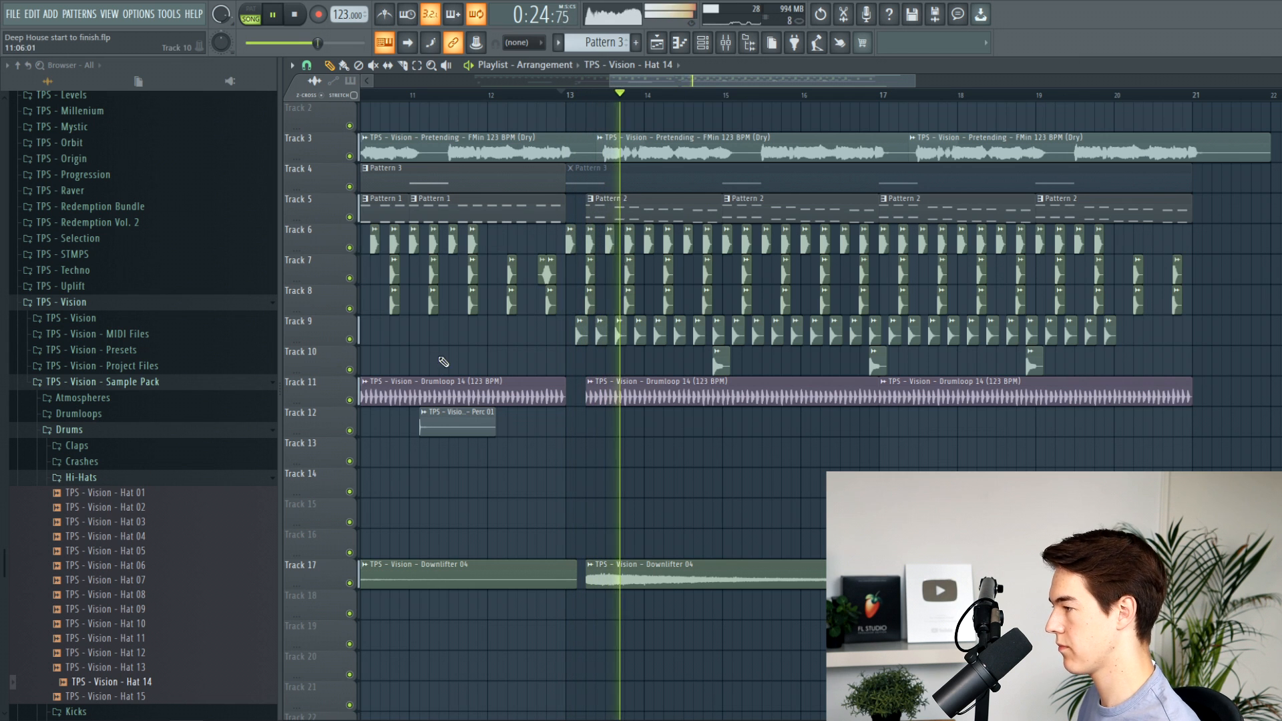
pyautogui.click(676, 332)
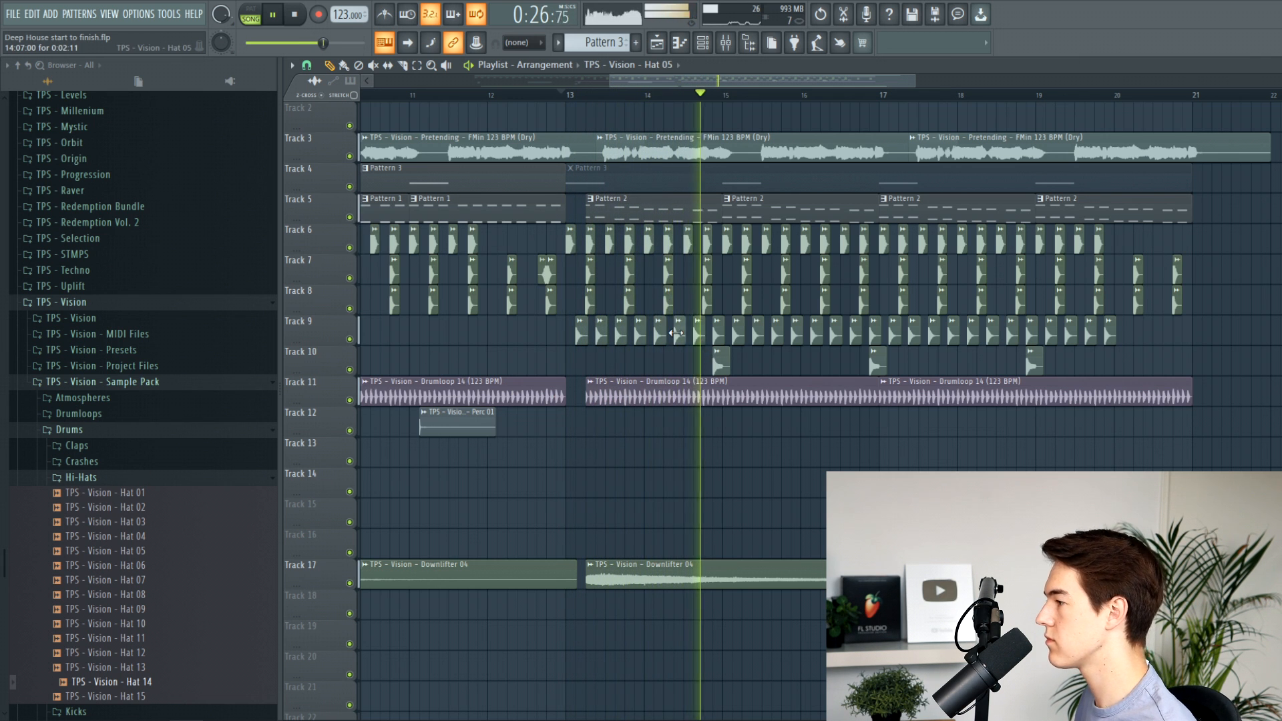
pyautogui.doubleClick(676, 332)
pyautogui.press('Escape')
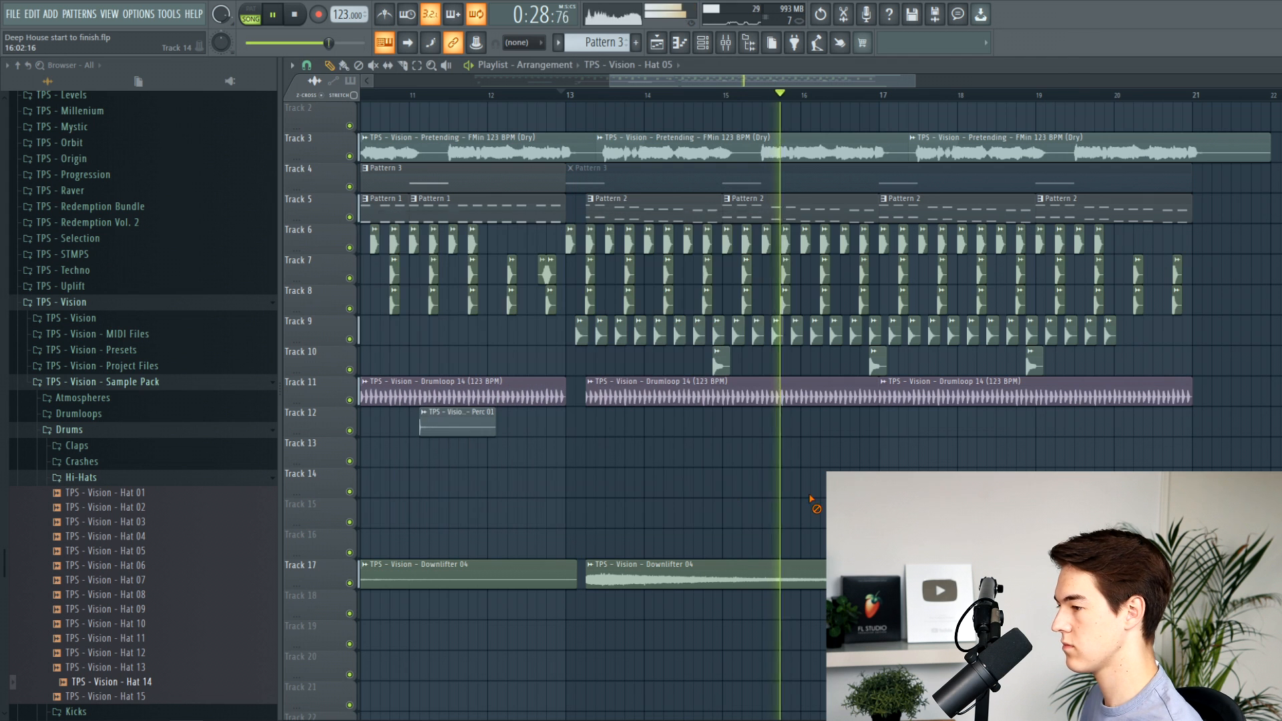
# Insert an empty track below Track 11 and place TPS - Vision - Drumloop 06 (122 BPM) on it at bar 13.
pyautogui.click(164, 417)
pyautogui.press('space')
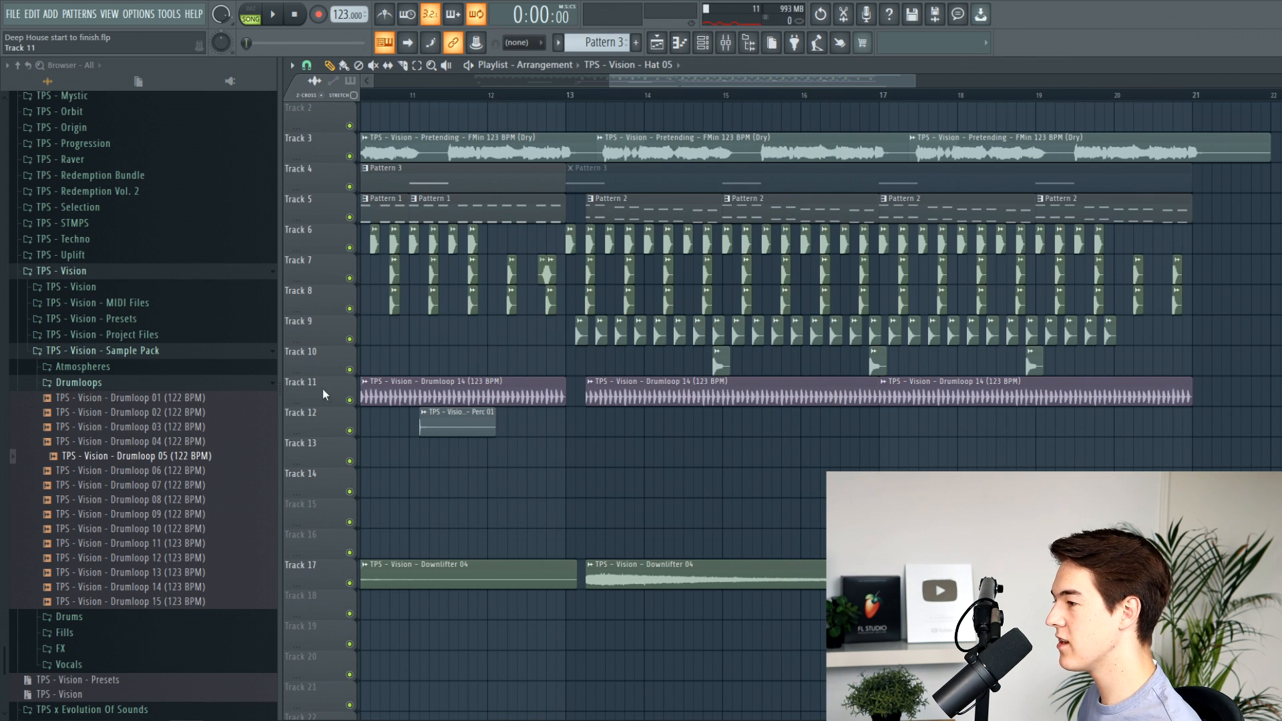
pyautogui.rightClick(327, 427)
pyautogui.click(397, 657)
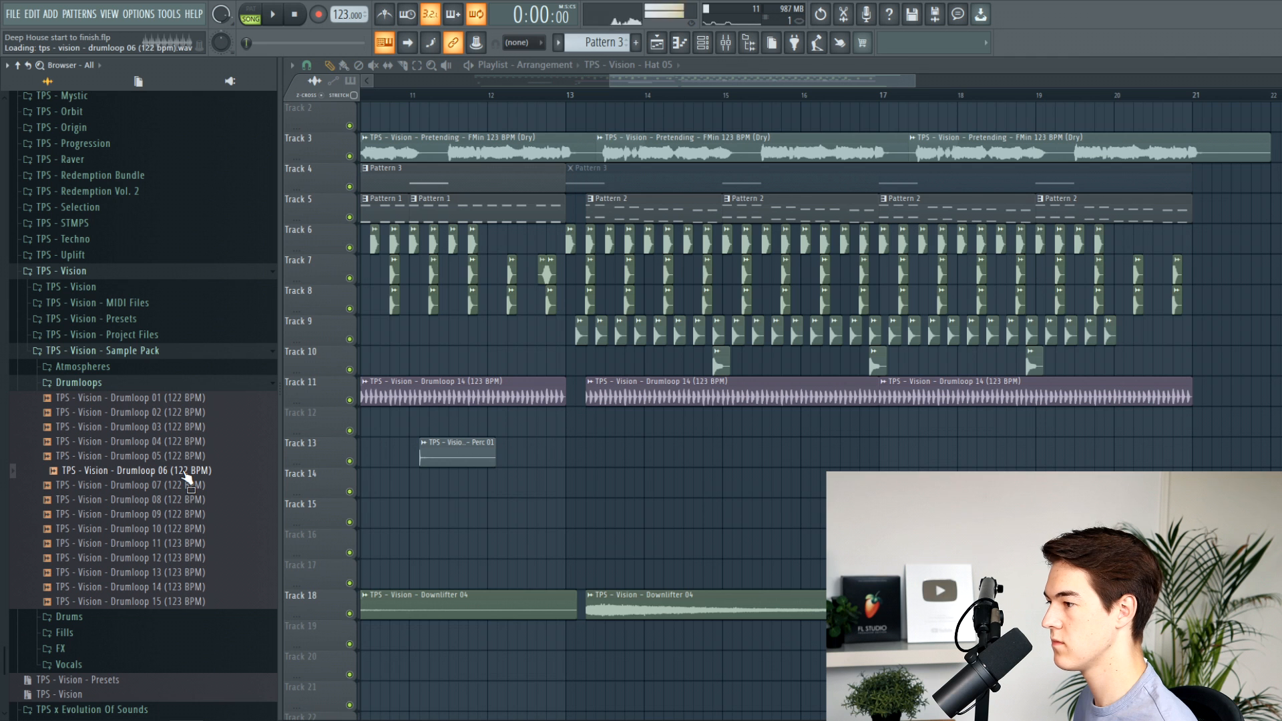
pyautogui.moveTo(187, 477); pyautogui.dragTo(601, 428)
pyautogui.click(561, 95)
pyautogui.press('space')
# Time-stretch Drumloop 06 to four bars in Stretch mode, based on its 122 BPM clip tempo.
pyautogui.scroll(3, 567, 490)
pyautogui.scroll(-6, 602, 431)
pyautogui.scroll(1, 801, 468)
pyautogui.scroll(3, 785, 455)
pyautogui.moveTo(807, 455); pyautogui.dragTo(790, 455)
pyautogui.rightClick(792, 455)
pyautogui.doubleClick(755, 455)
pyautogui.press('space')
pyautogui.click(758, 330)
pyautogui.click(751, 360)
pyautogui.moveTo(712, 325); pyautogui.dragTo(1157, 293)
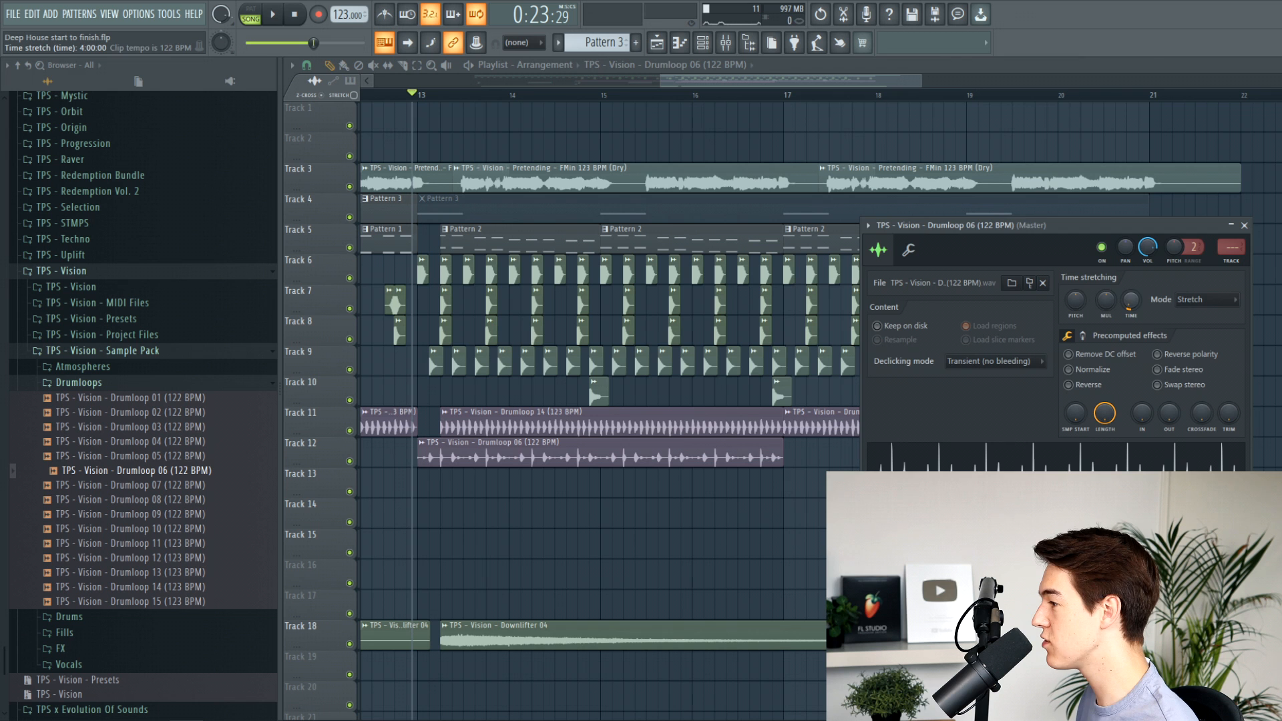
# Place a second Drumloop 06 clip at bar 17 on Track 12 and adjust its channel volume during playback.
pyautogui.moveTo(772, 509); pyautogui.dragTo(786, 453)
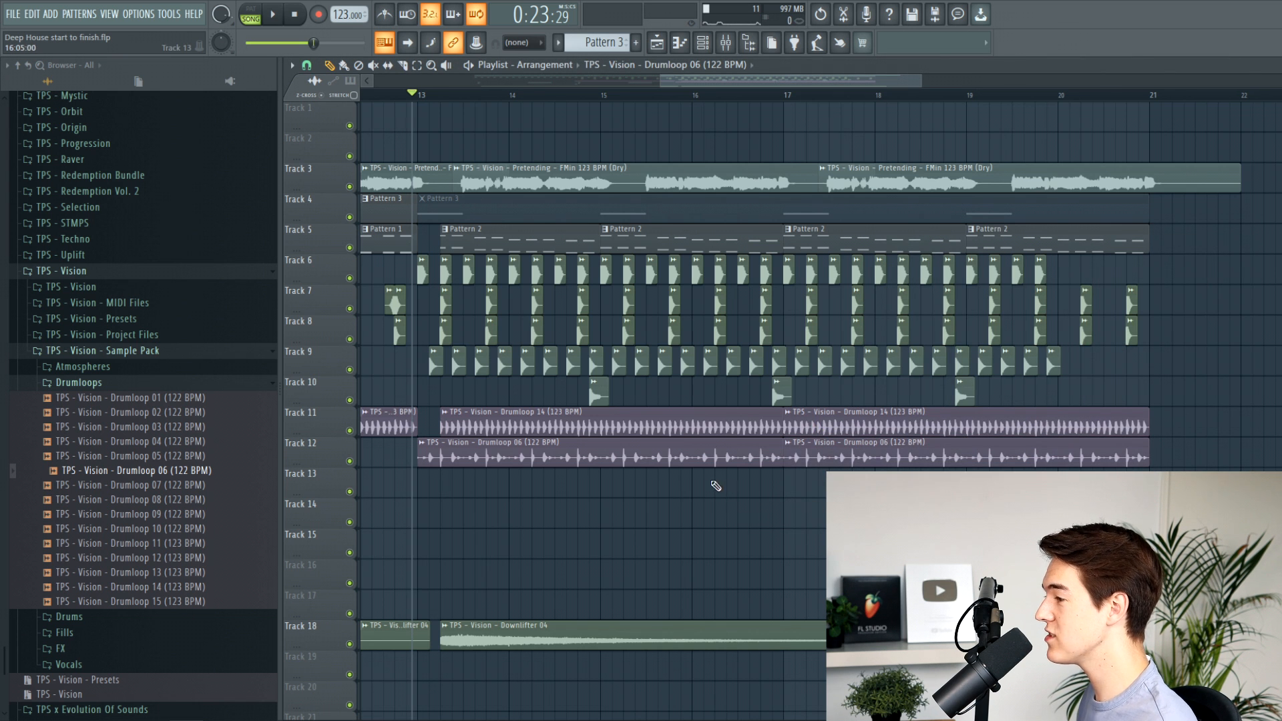
pyautogui.press('space')
pyautogui.doubleClick(711, 457)
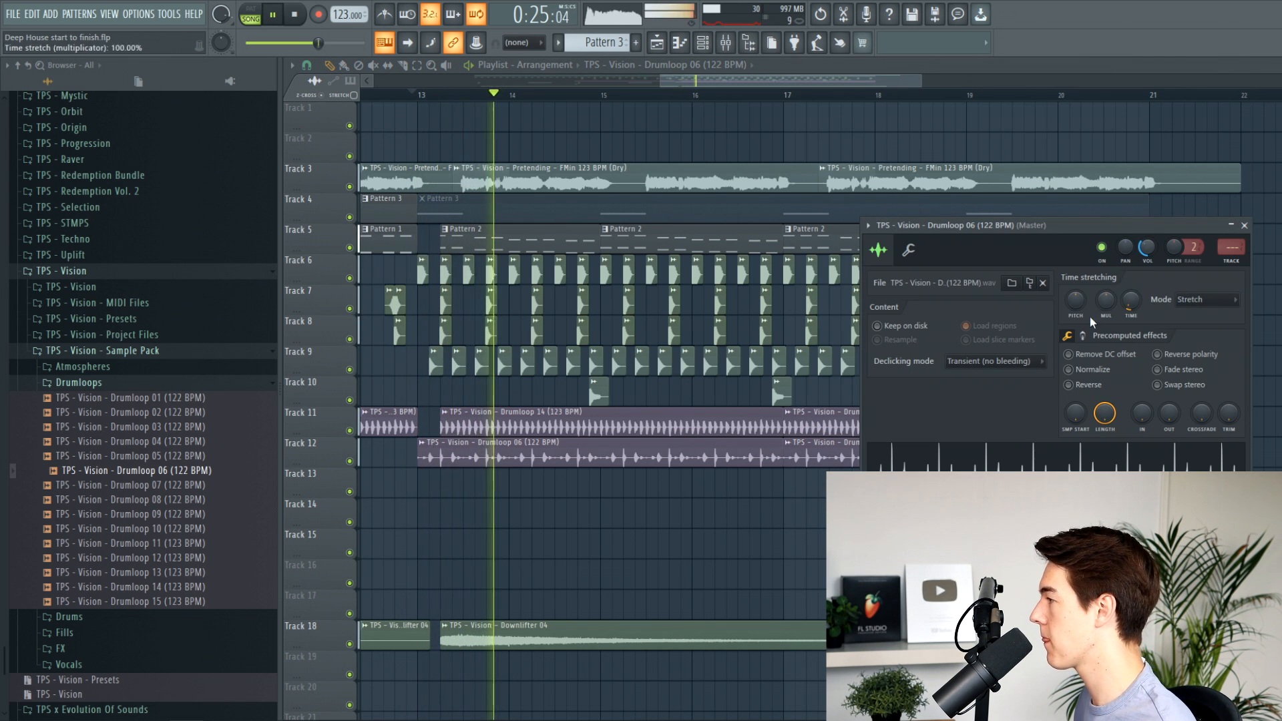
pyautogui.press('Escape')
pyautogui.doubleClick(739, 458)
pyautogui.press('Escape')
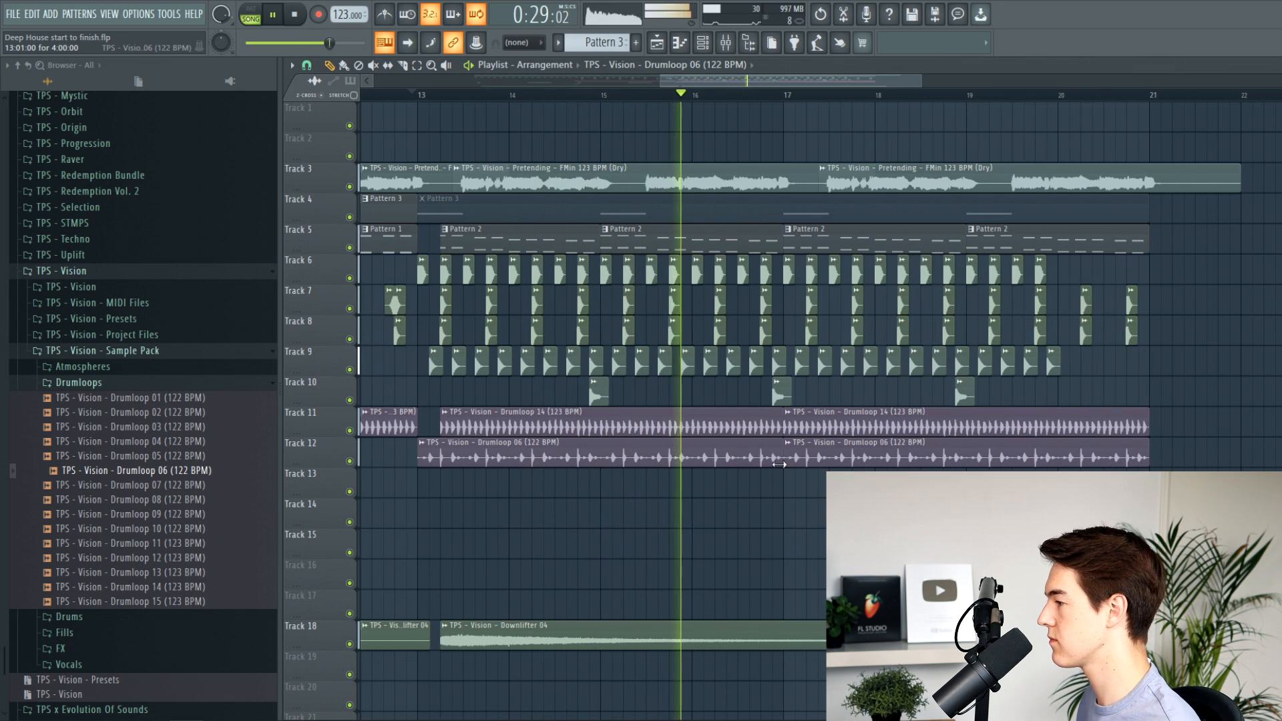
# Compare the mix with Track 12 muted and unmuted, and shorten the second Drumloop 06 clip to end at bar 20.
pyautogui.click(349, 461)
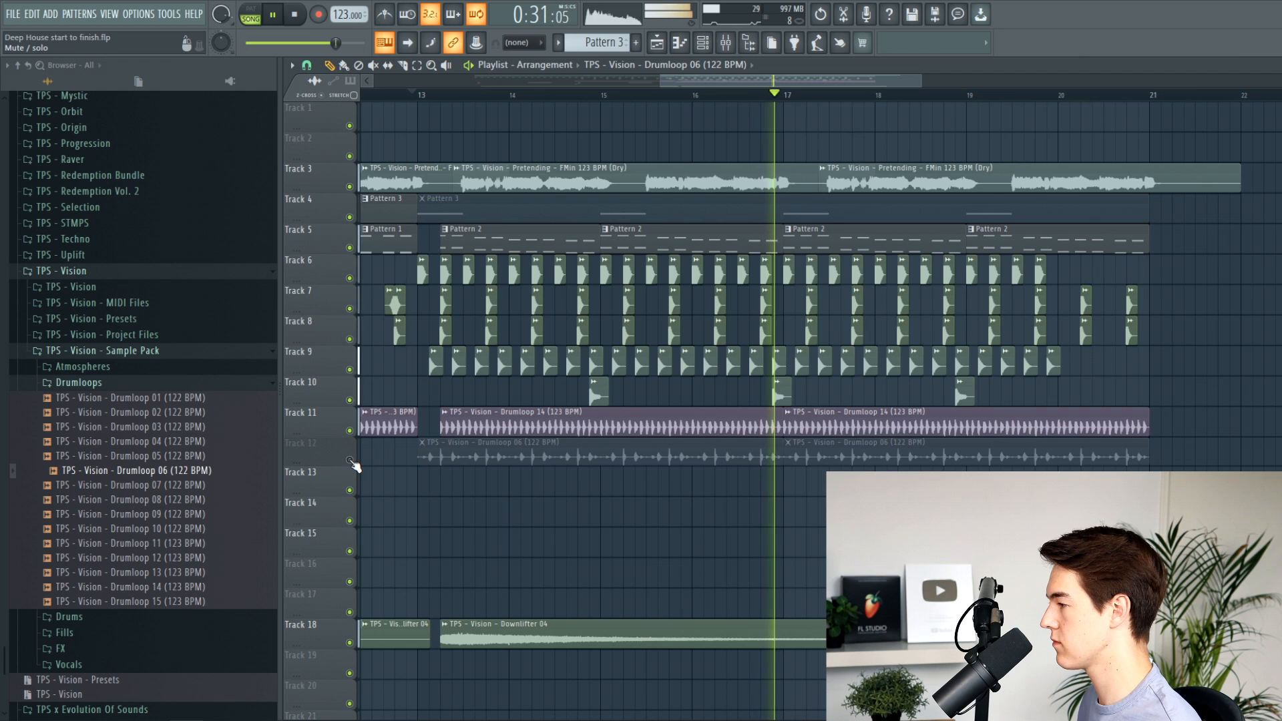
pyautogui.click(350, 461)
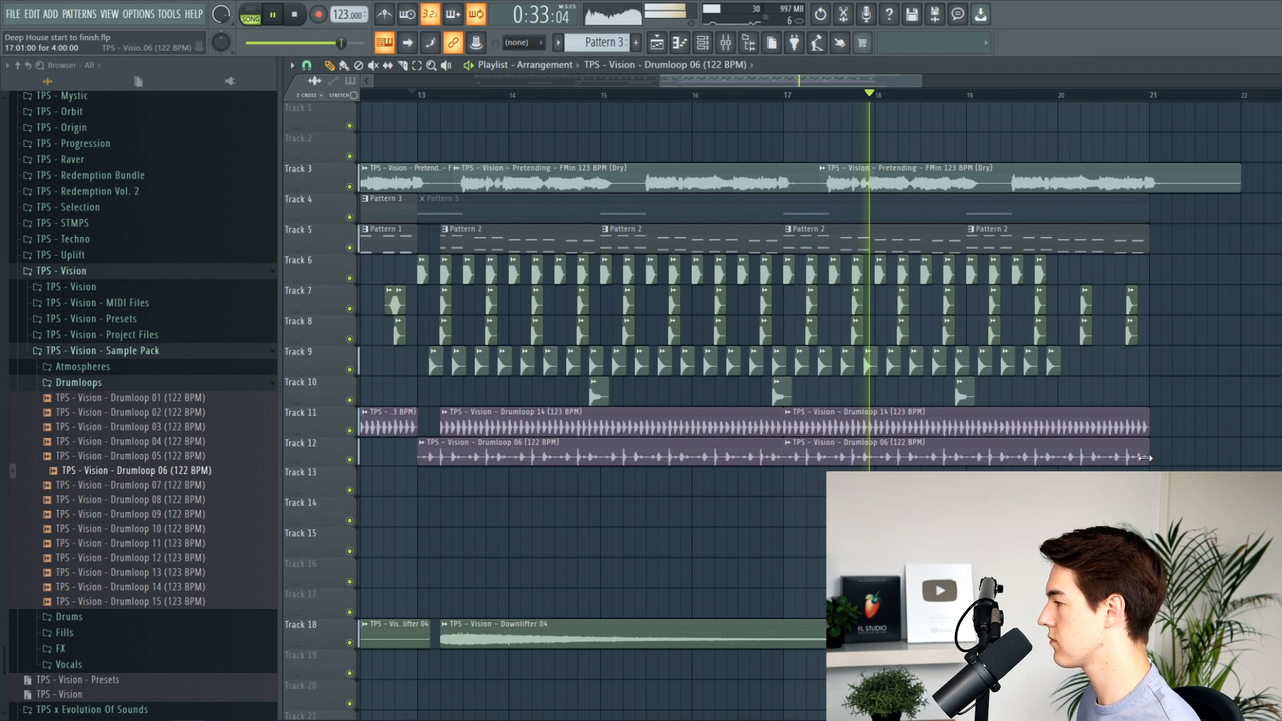
pyautogui.moveTo(1146, 458); pyautogui.dragTo(1054, 461)
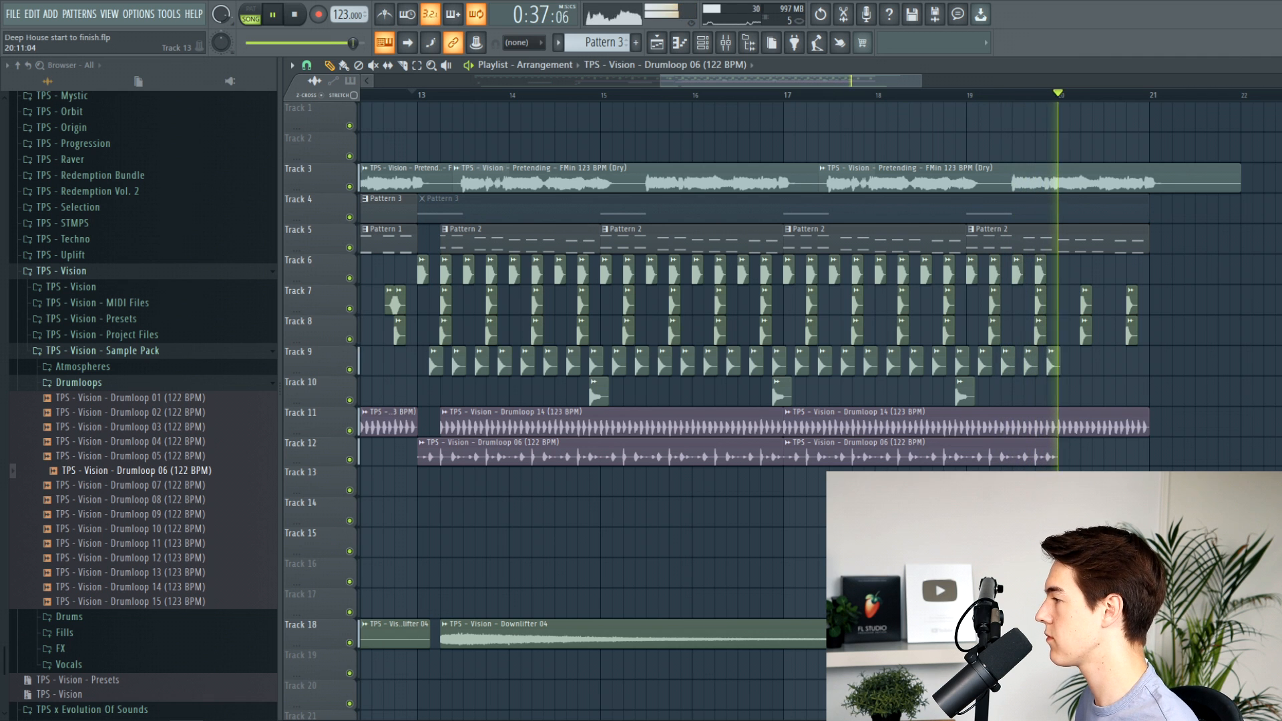
# Unmute the second Pattern 3 clip and copy the clips on Tracks 13, 14 and 15 eight bars on, from bar 13.
pyautogui.scroll(-4, 1111, 434)
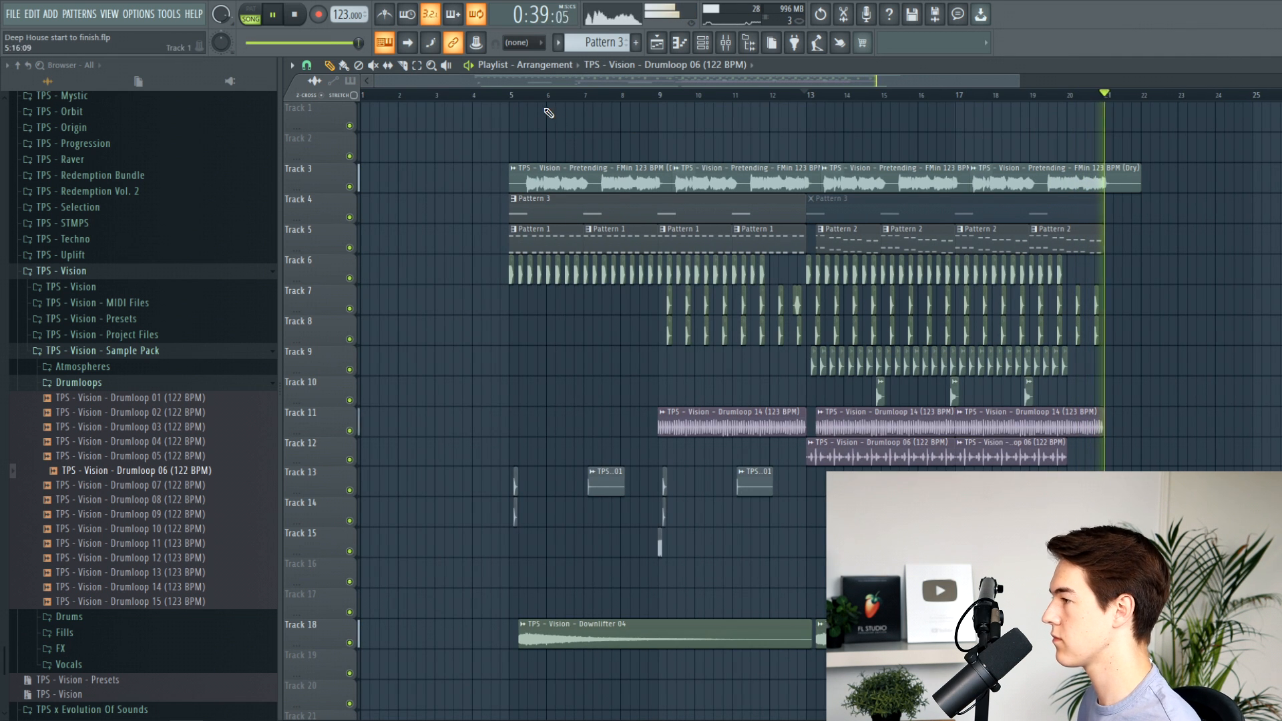
pyautogui.click(515, 100)
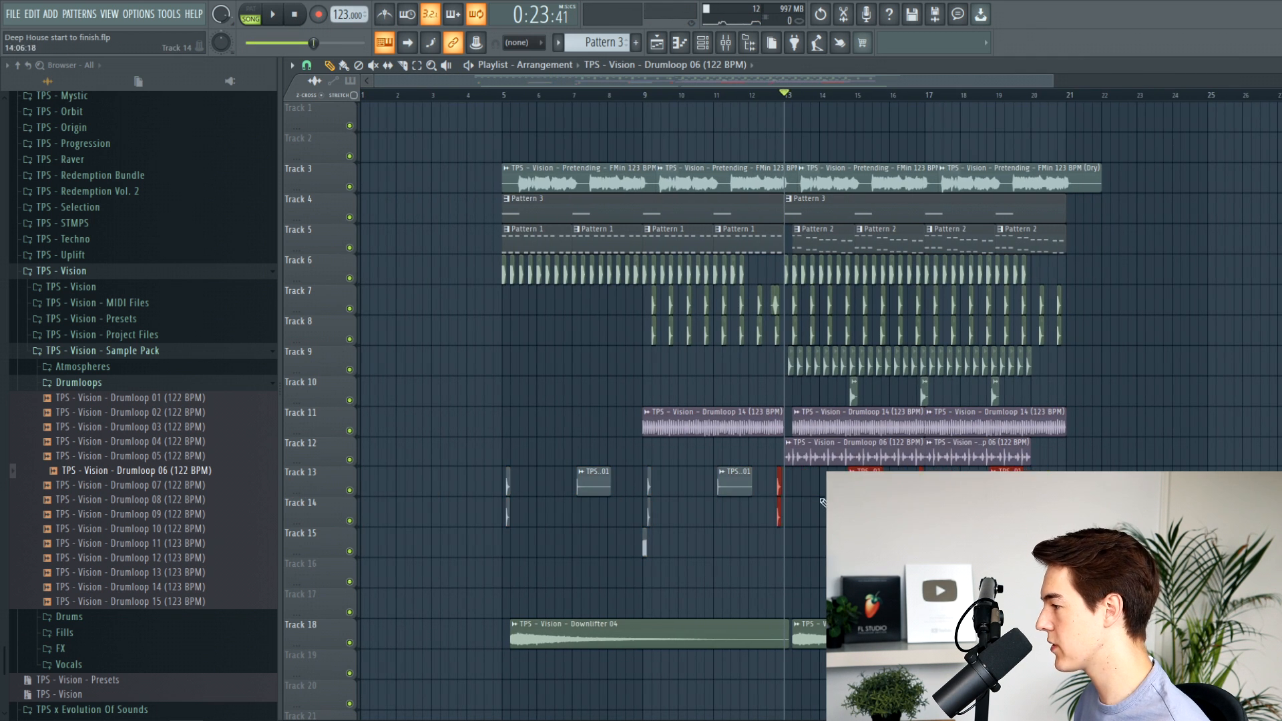
pyautogui.scroll(5, 779, 494)
# Play the section from bar 13 and review how the copied percussion and effects sit with the full arrangement.
pyautogui.press('space')
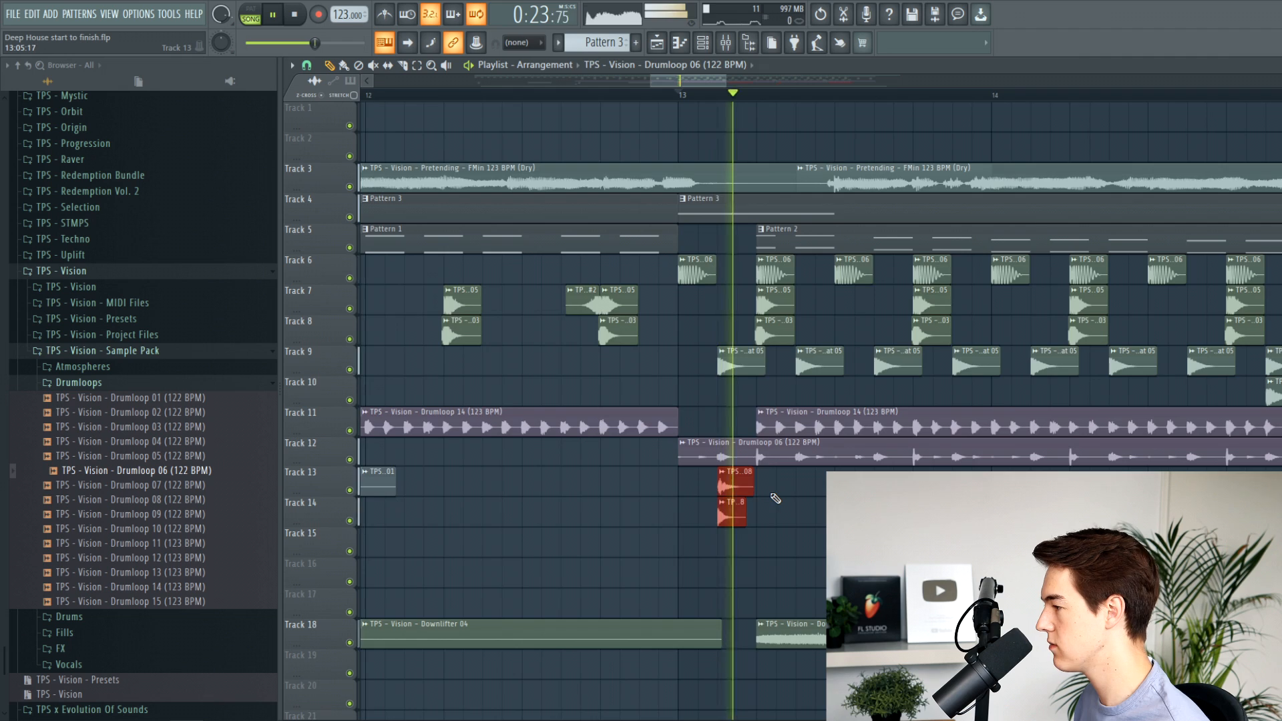
pyautogui.scroll(-5, 760, 491)
pyautogui.scroll(-3, 763, 488)
pyautogui.scroll(-2, 762, 488)
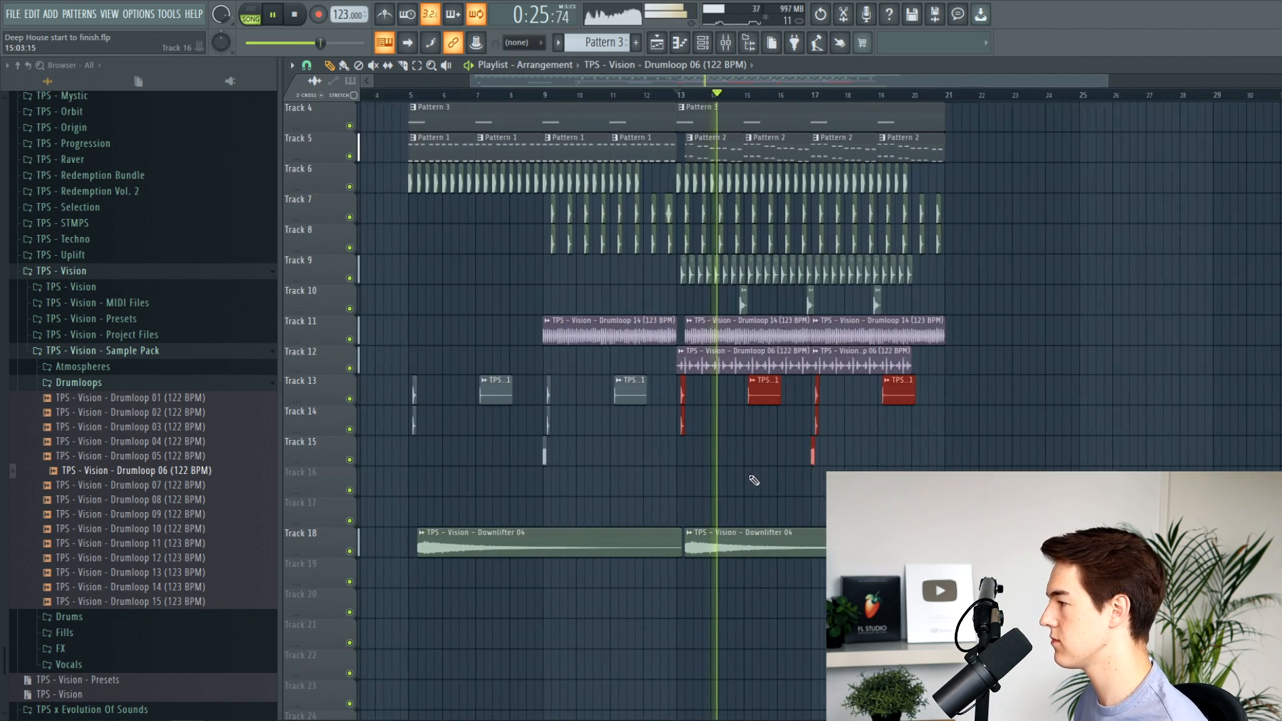
pyautogui.scroll(2, 753, 521)
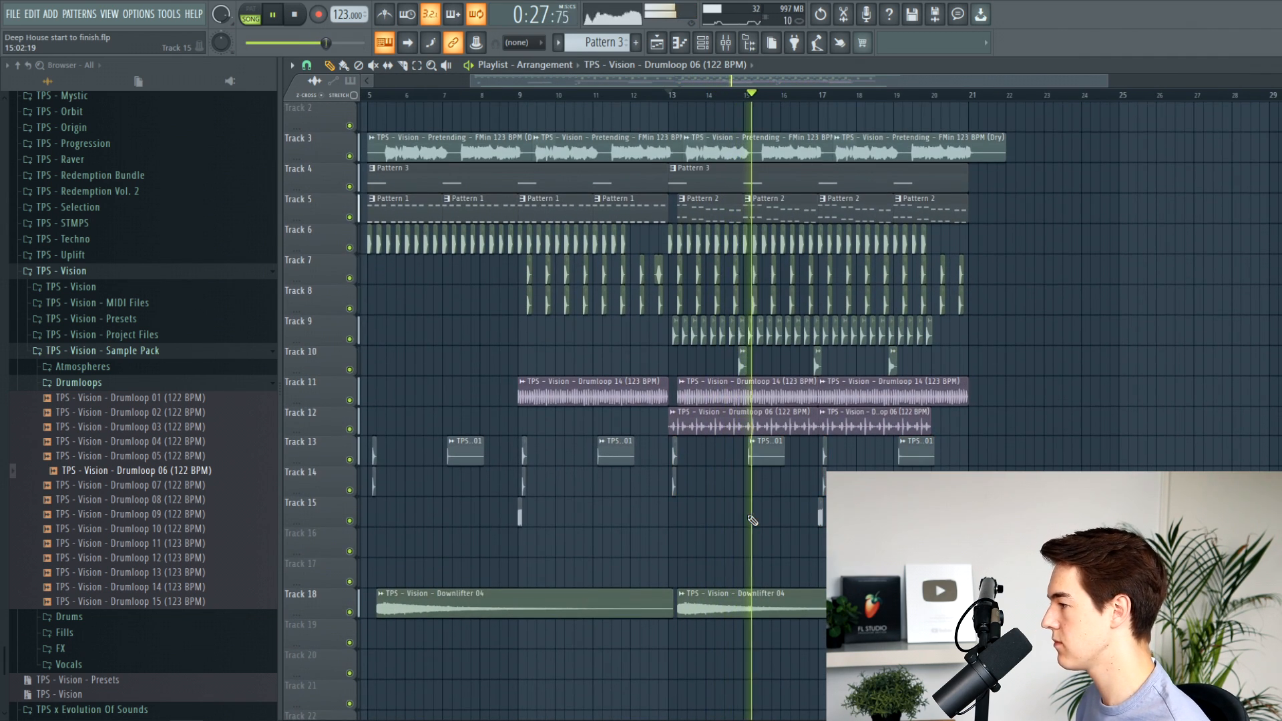
pyautogui.scroll(1, 751, 519)
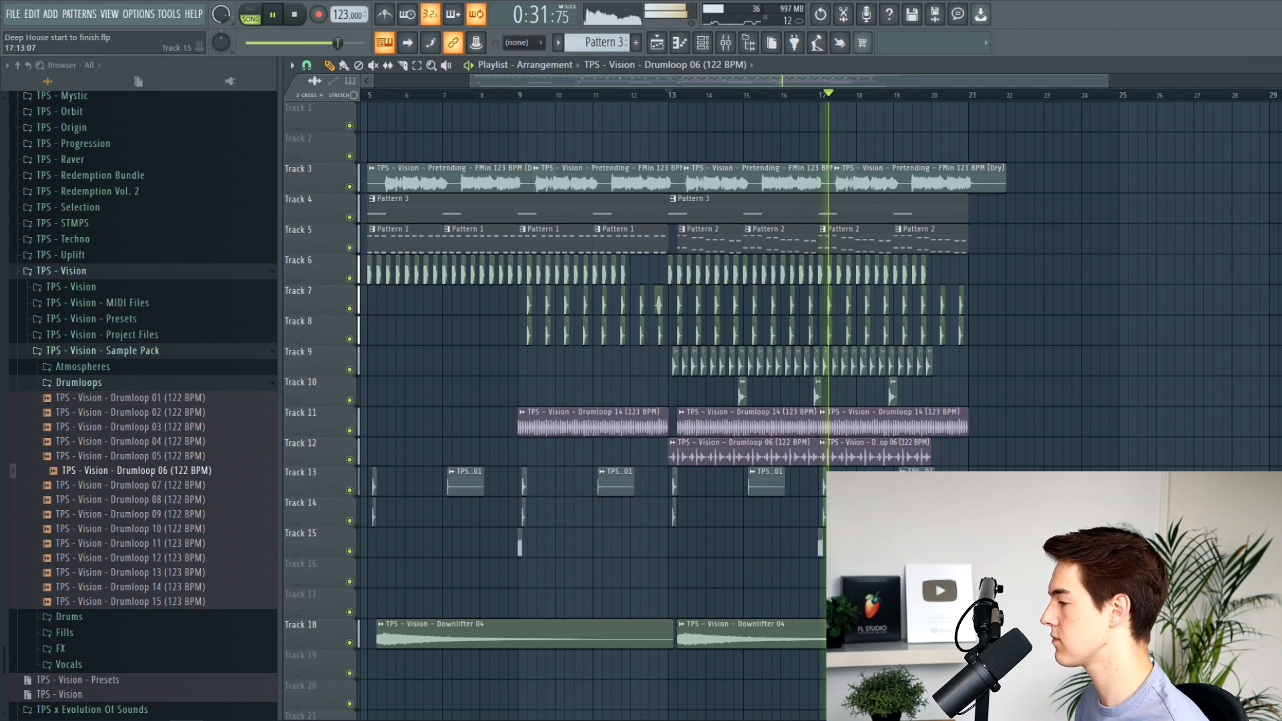
pyautogui.scroll(-2, 831, 464)
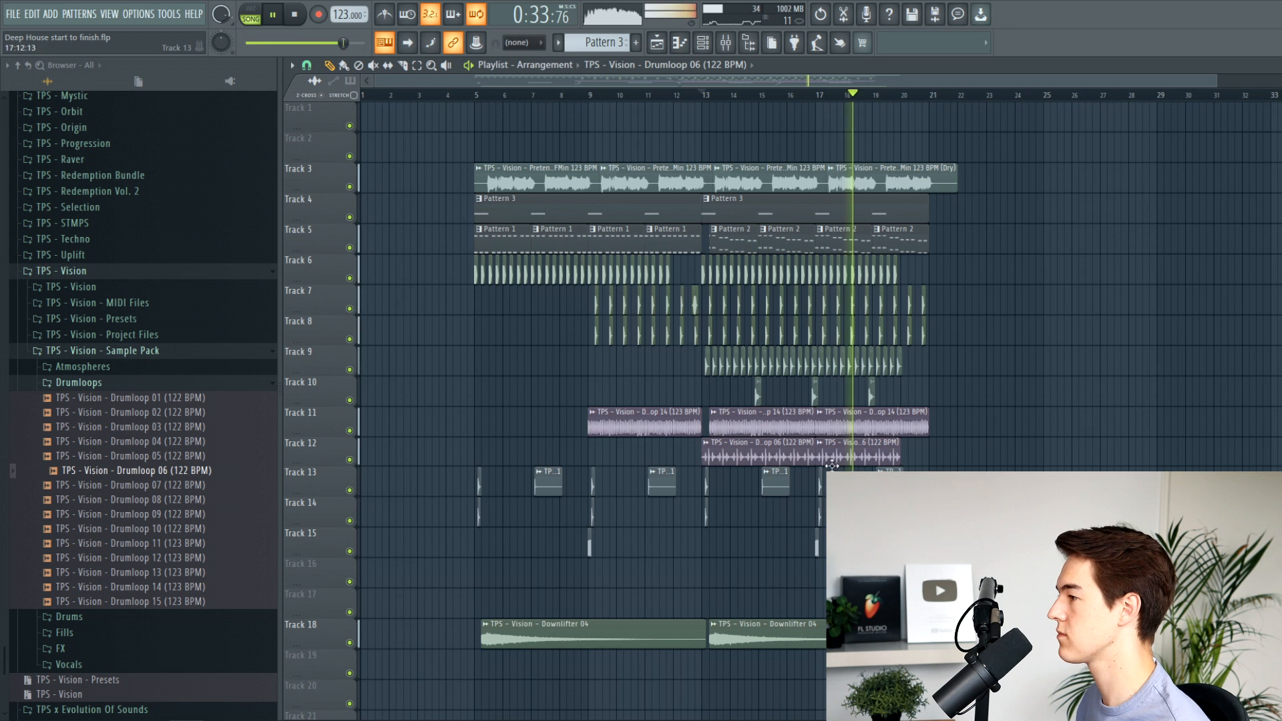